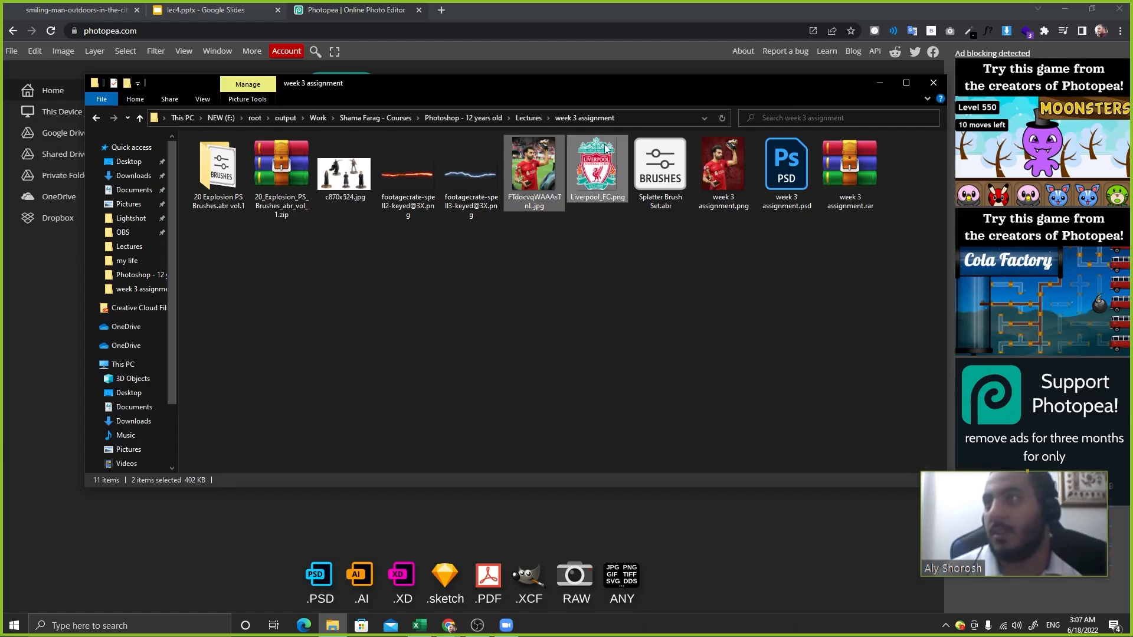
Open the footballer photo and Liverpool_FC.png from the week 3 assignment folder in Photopea and bring up the photo.
{"action": "left_click_drag", "start_coordinate": [525, 85], "coordinate": [542, 191]}
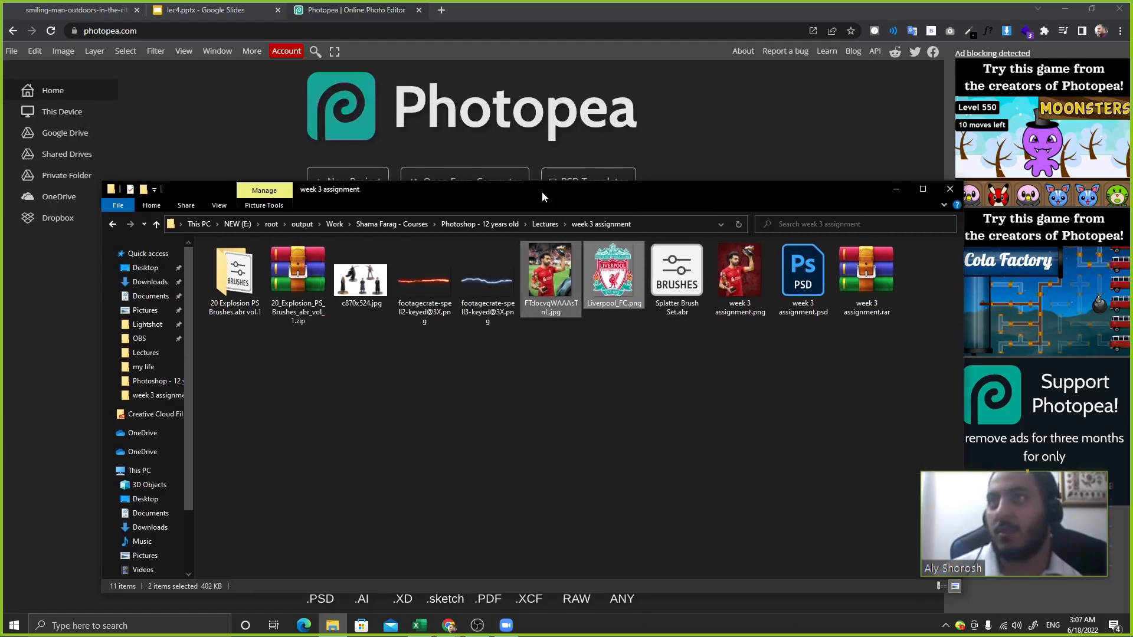
{"action": "left_click_drag", "start_coordinate": [614, 274], "coordinate": [258, 112]}
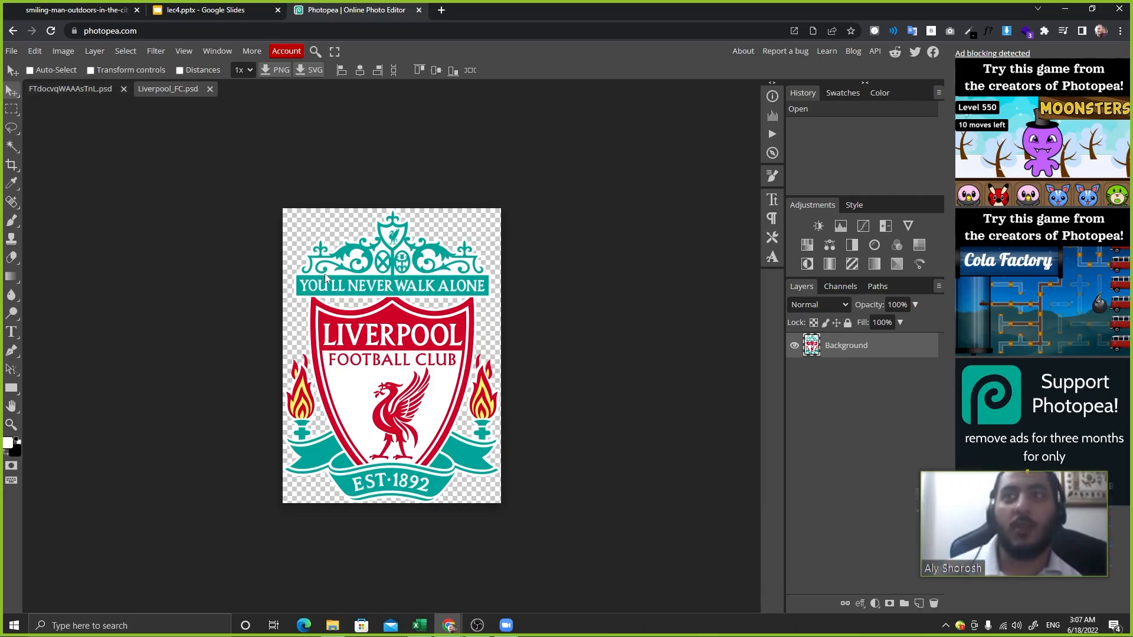
{"action": "left_click", "coordinate": [82, 90]}
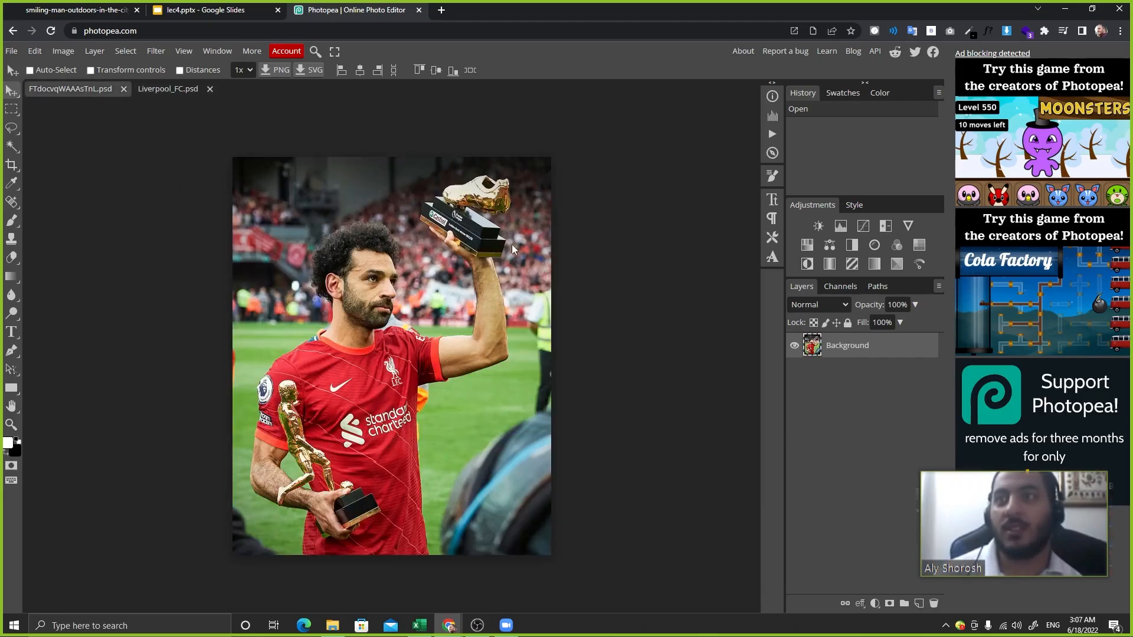
Examine the finished assignment image on slide 2 of lec4.pptx in Google Slides and compare it with the original photo.
{"action": "left_click", "coordinate": [227, 13]}
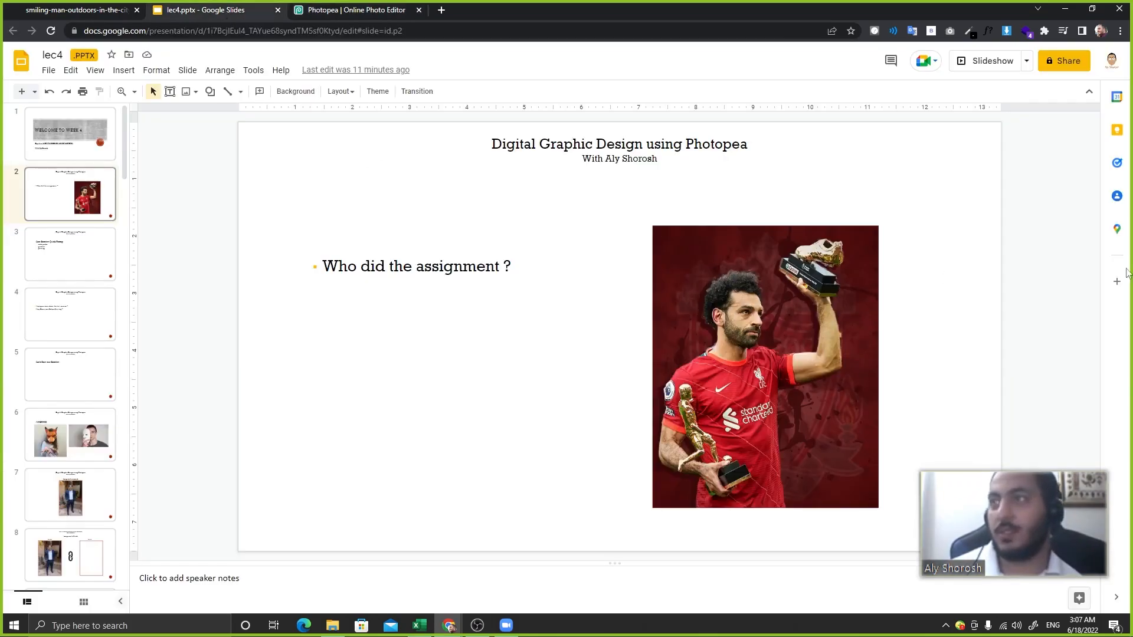
{"action": "left_click", "coordinate": [363, 5]}
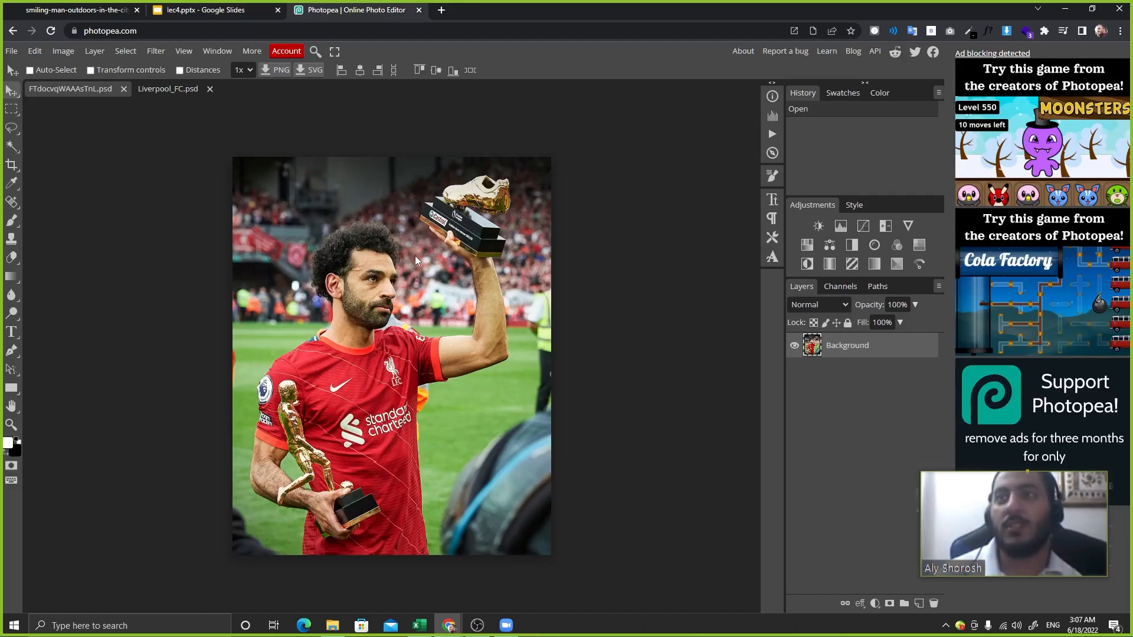
{"action": "left_click", "coordinate": [223, 7]}
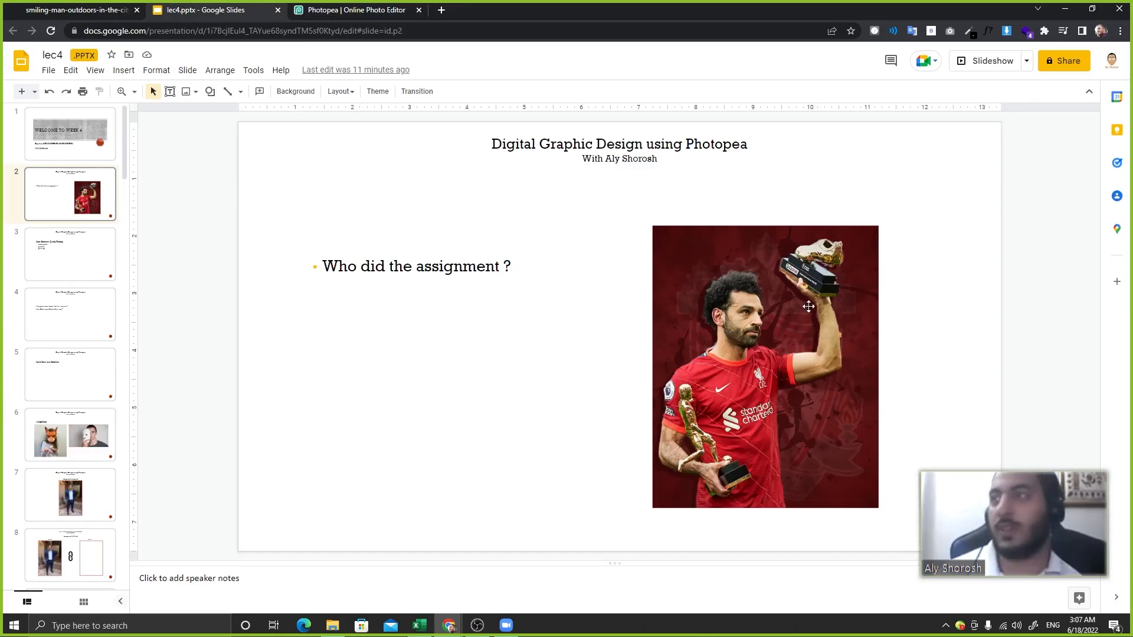
{"action": "left_click", "coordinate": [681, 347]}
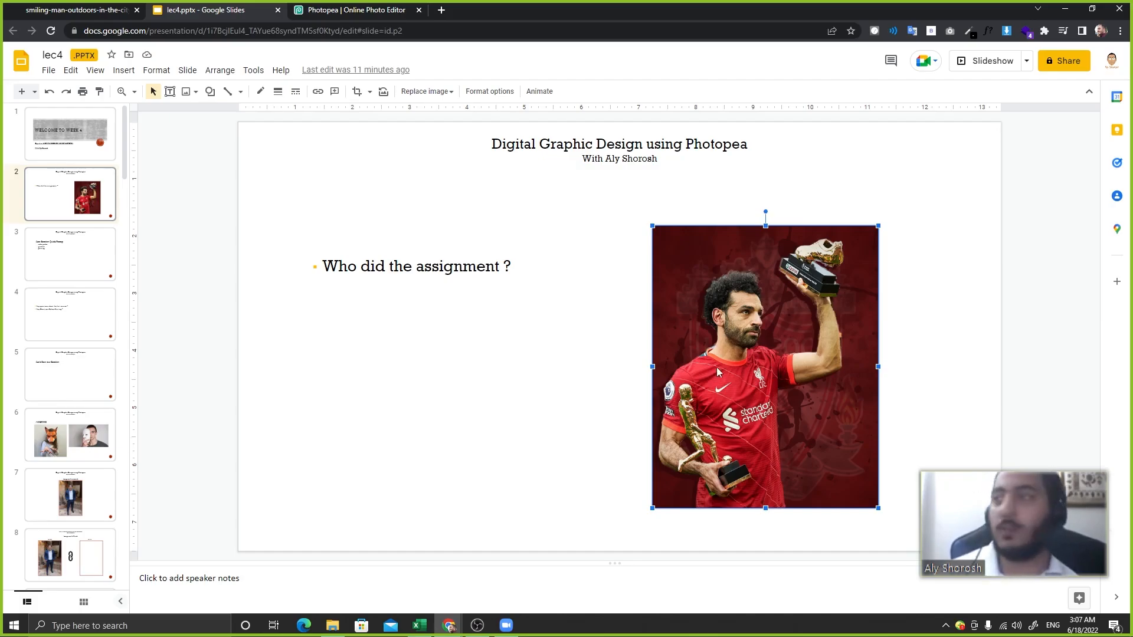
{"action": "left_click", "coordinate": [563, 294]}
{"action": "left_click", "coordinate": [588, 214]}
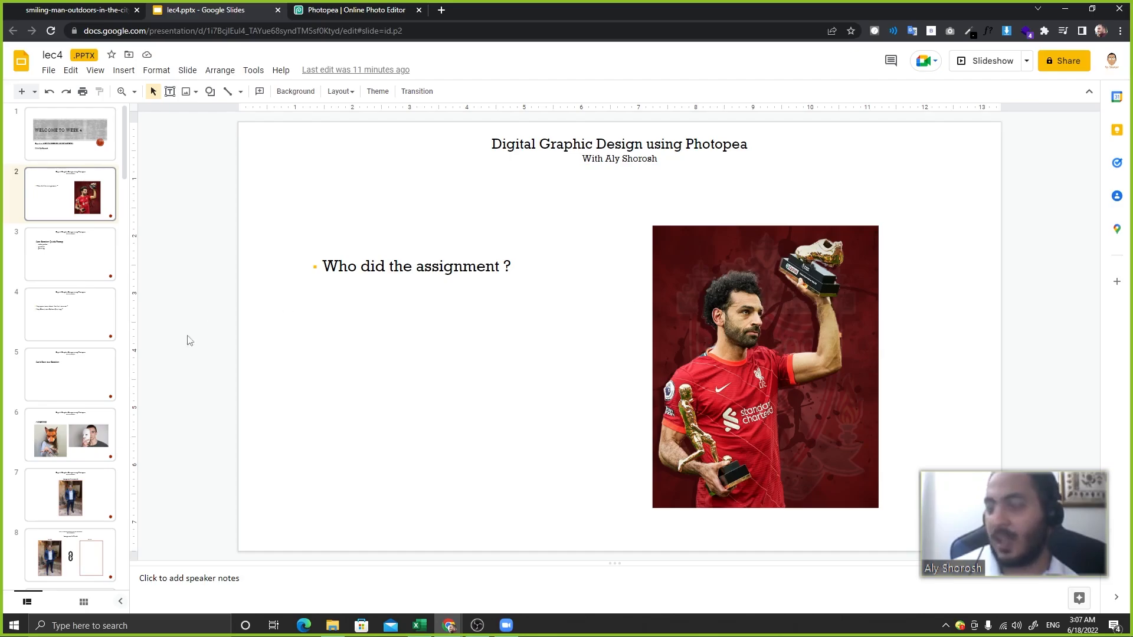
Try magnifying the screen with the Windows Magnifier at 200% and close it.
{"action": "left_click", "coordinate": [89, 625]}
{"action": "type", "text": "mag"}
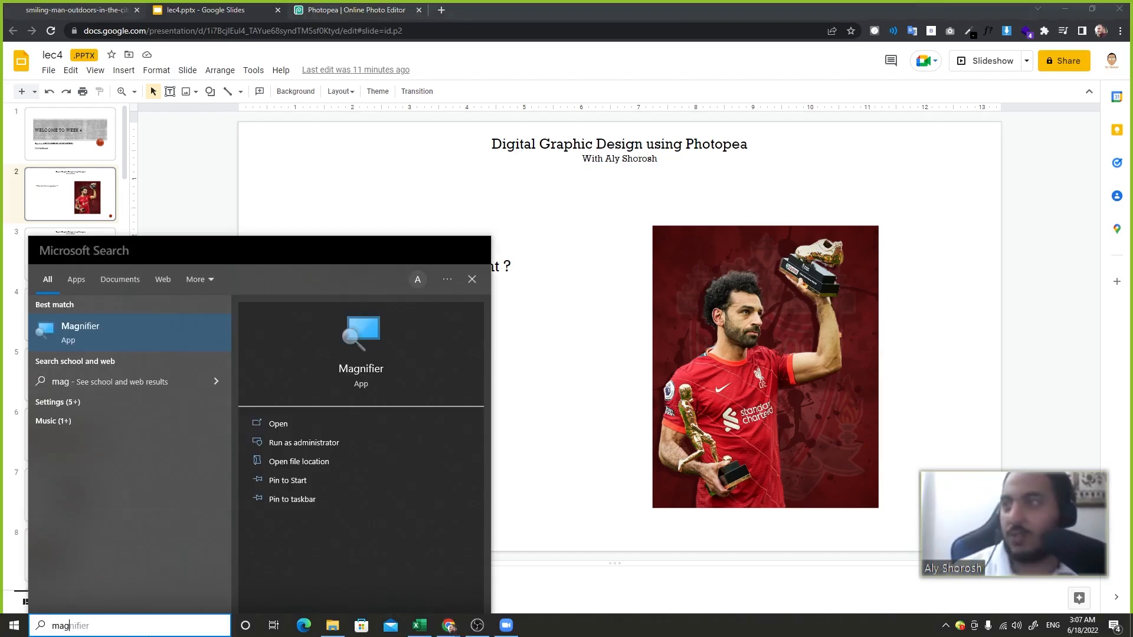
{"action": "key", "text": "Return"}
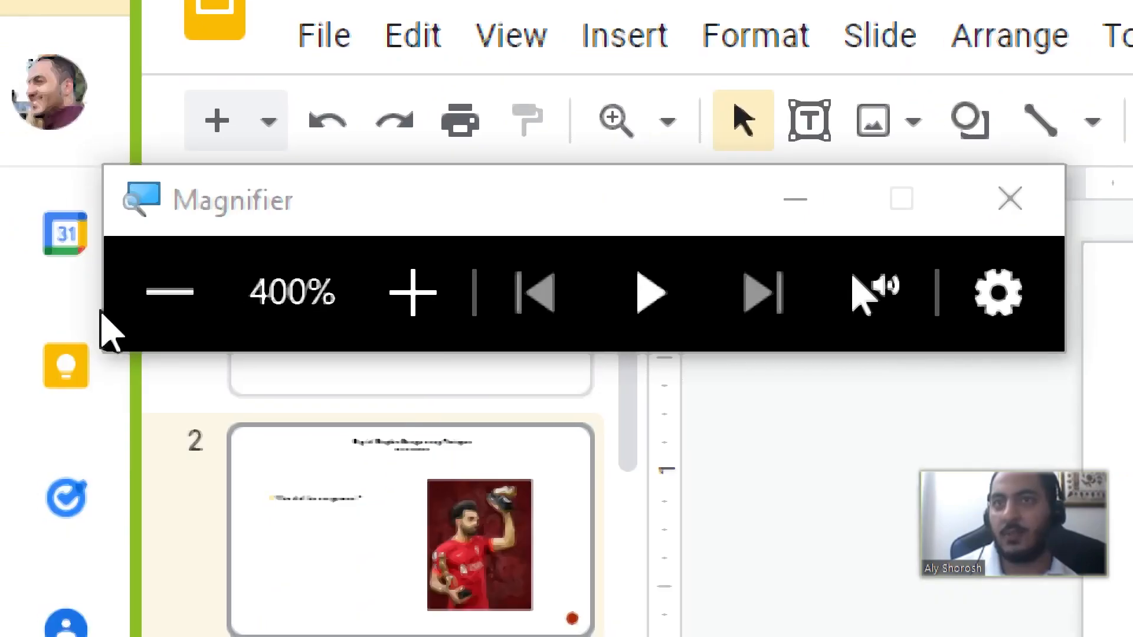
{"action": "left_click", "coordinate": [170, 292]}
{"action": "left_click", "coordinate": [170, 292]}
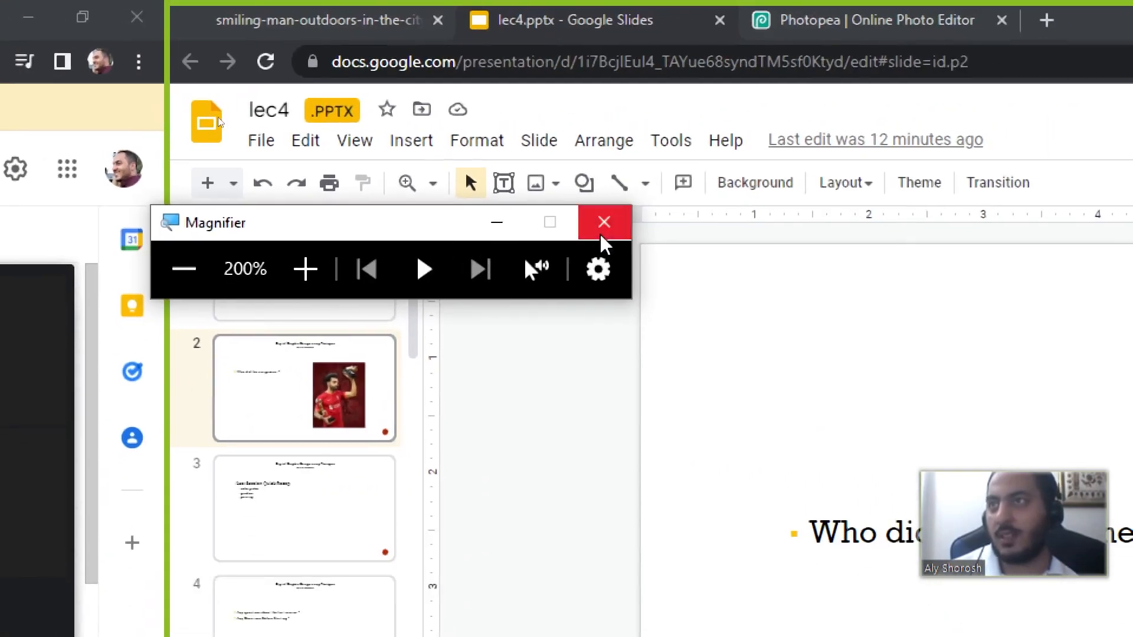
{"action": "left_click", "coordinate": [1010, 199]}
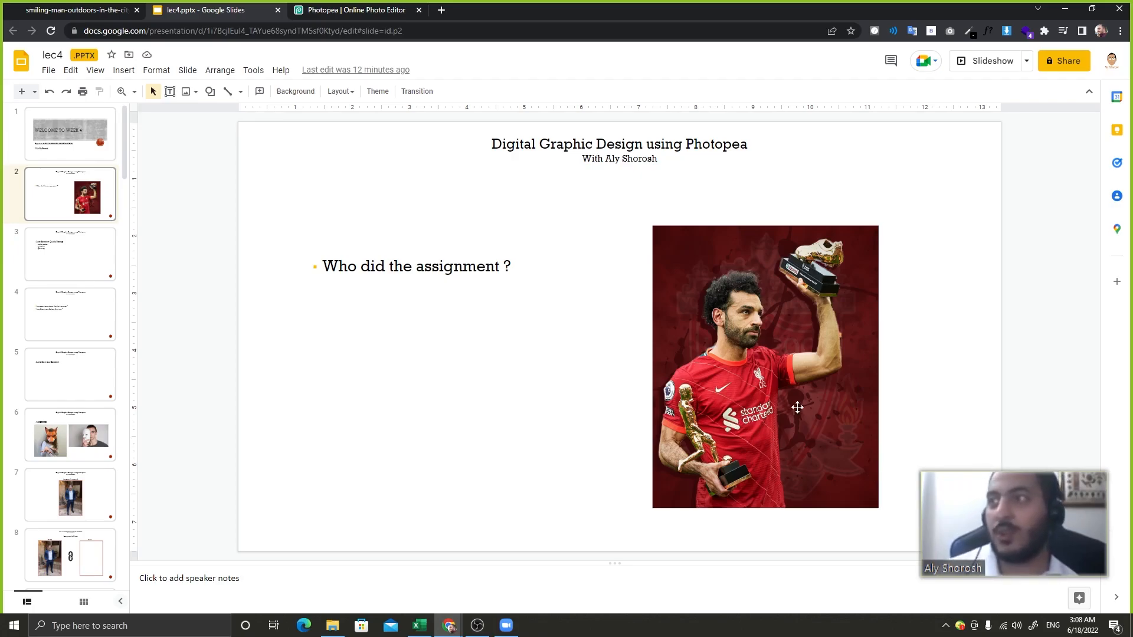
Switch to Photopea, duplicate the footballer photo's Background layer, and hide the original layer.
{"action": "left_click", "coordinate": [390, 9]}
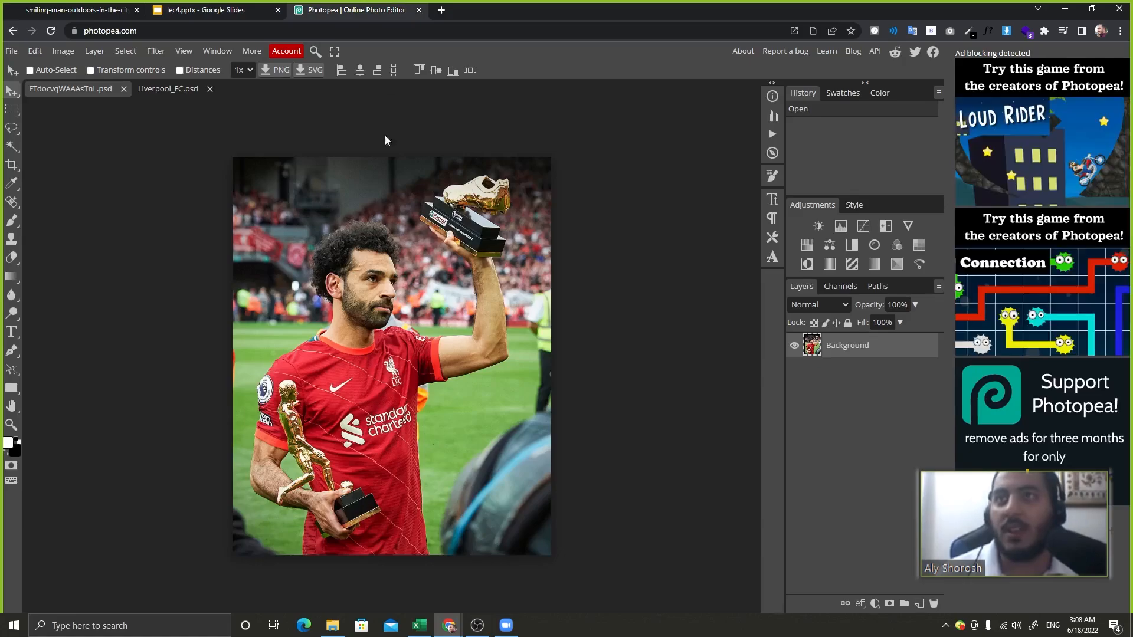
{"action": "right_click", "coordinate": [21, 151]}
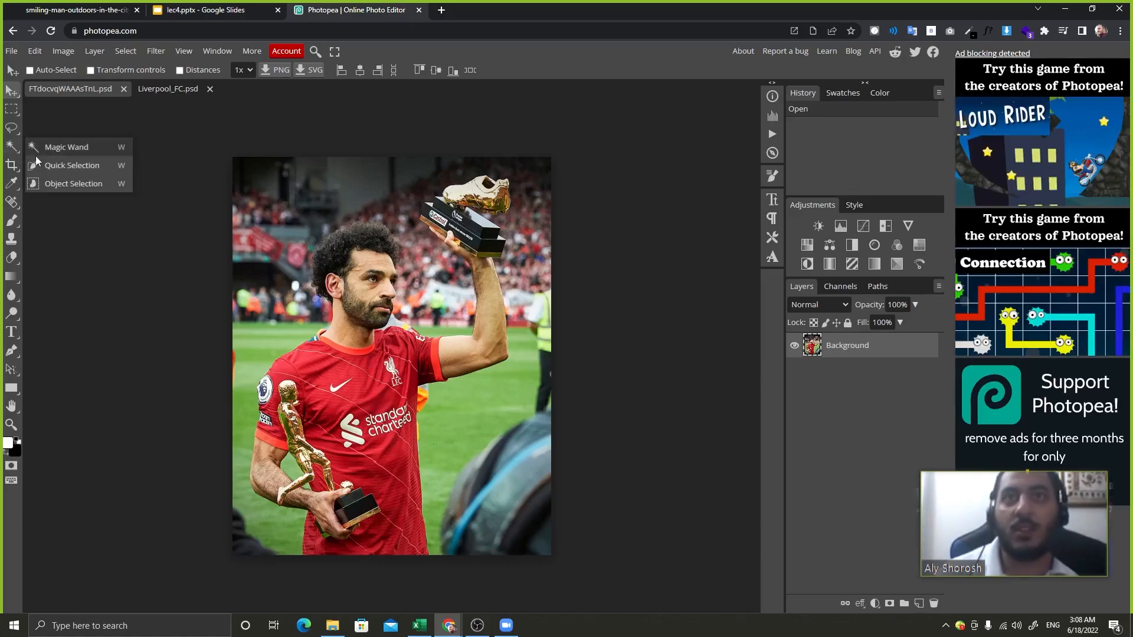
{"action": "left_click", "coordinate": [69, 165]}
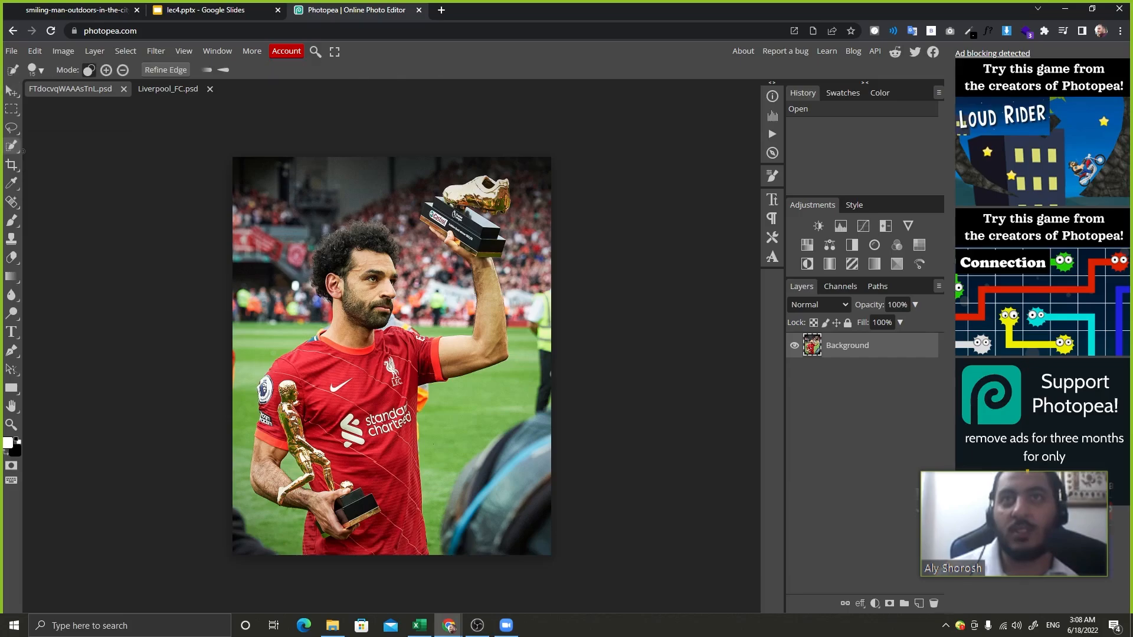
{"action": "left_click_drag", "start_coordinate": [891, 352], "coordinate": [919, 602]}
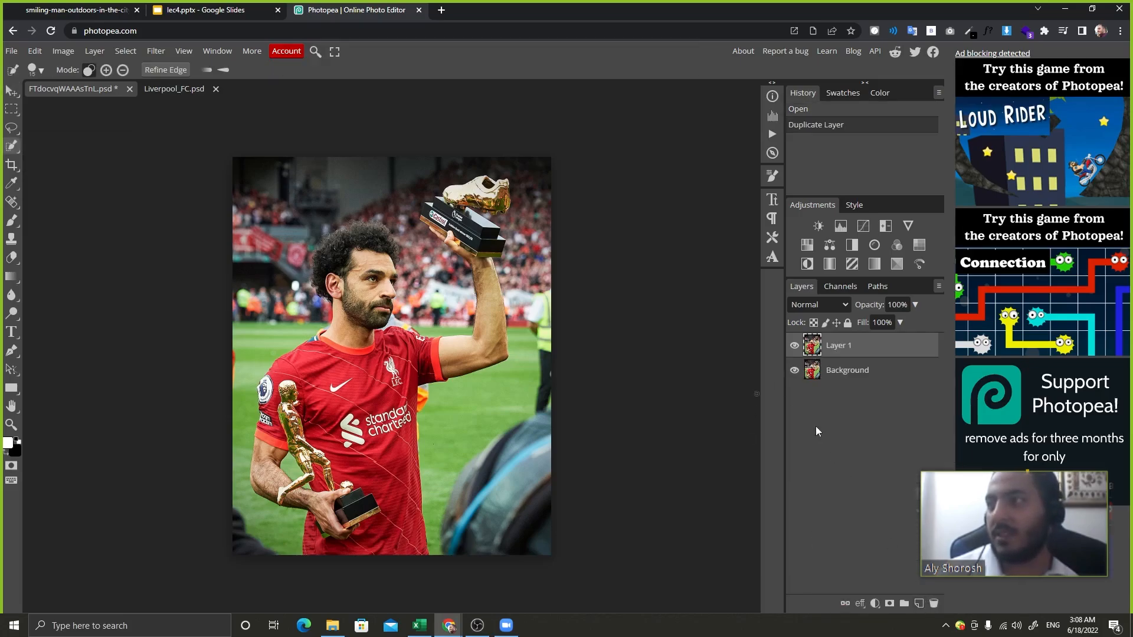
{"action": "left_click", "coordinate": [794, 370]}
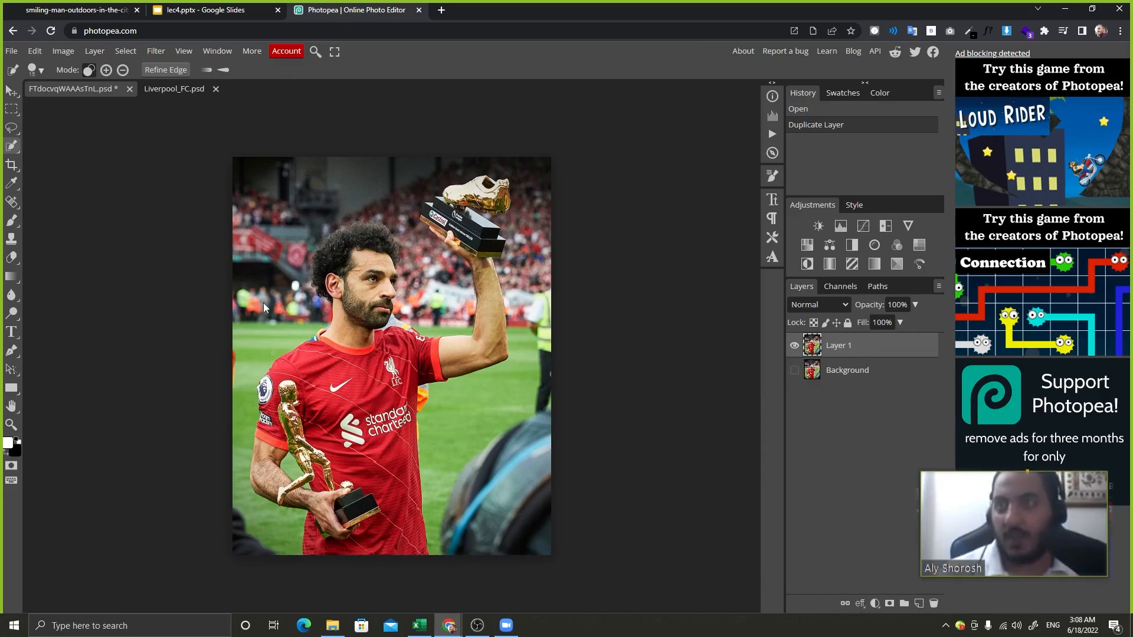
Select the player's red shirt and lowered arm on Layer 1 with the Quick Selection tool.
{"action": "key", "text": "ctrl+plus"}
{"action": "key", "text": "ctrl+plus"}
{"action": "key", "text": "ctrl+plus"}
{"action": "left_click_drag", "start_coordinate": [272, 340], "coordinate": [391, 178]}
{"action": "left_click_drag", "start_coordinate": [291, 317], "coordinate": [286, 324]}
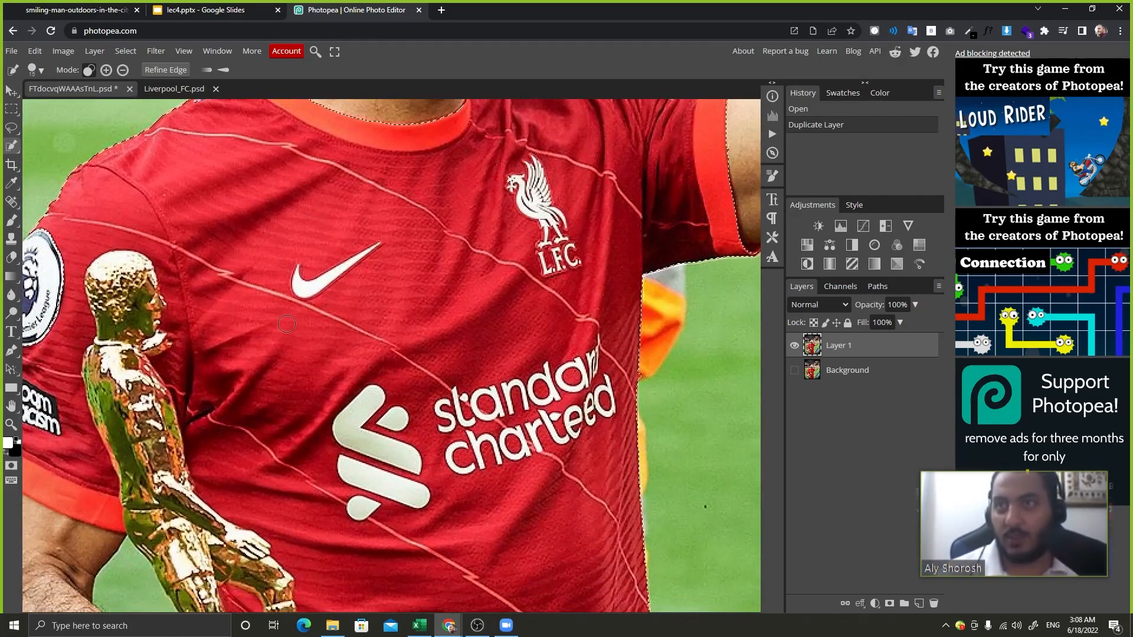
{"action": "key", "text": "ctrl+minus"}
{"action": "key", "text": "ctrl+minus"}
{"action": "key", "text": "ctrl+minus"}
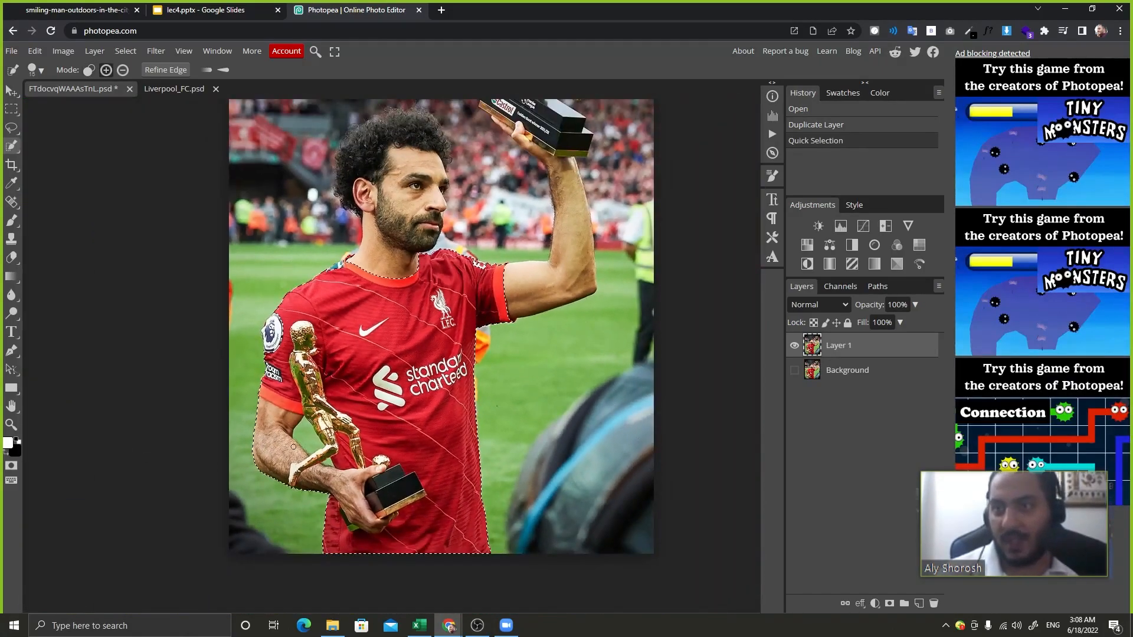
Extend the quick selection over the player's raised arm and hand, face and neck.
{"action": "left_click_drag", "start_coordinate": [530, 193], "coordinate": [501, 309]}
{"action": "left_click_drag", "start_coordinate": [514, 350], "coordinate": [529, 351]}
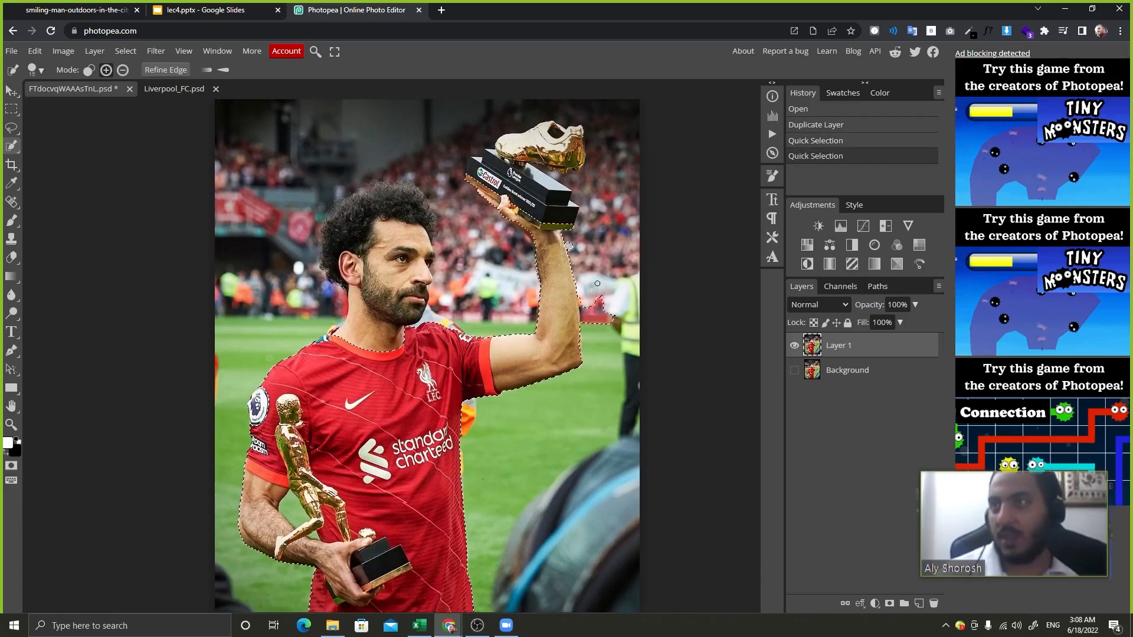
{"action": "left_click_drag", "start_coordinate": [385, 231], "coordinate": [361, 332]}
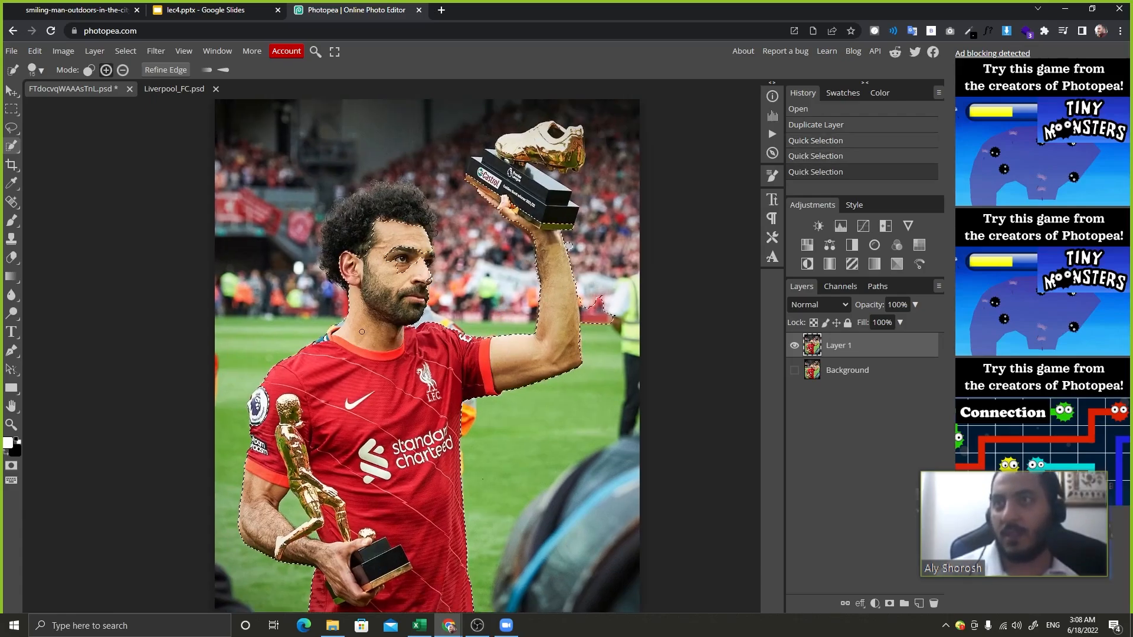
Try to extend the quick selection over the rest of the head and subtract the background, and undo those strokes.
{"action": "mouse_move", "coordinate": [360, 246]}
{"action": "left_mouse_down"}
{"action": "mouse_move", "coordinate": [364, 206]}
{"action": "mouse_move", "coordinate": [363, 233]}
{"action": "left_mouse_up"}
{"action": "key", "text": "ctrl+z"}
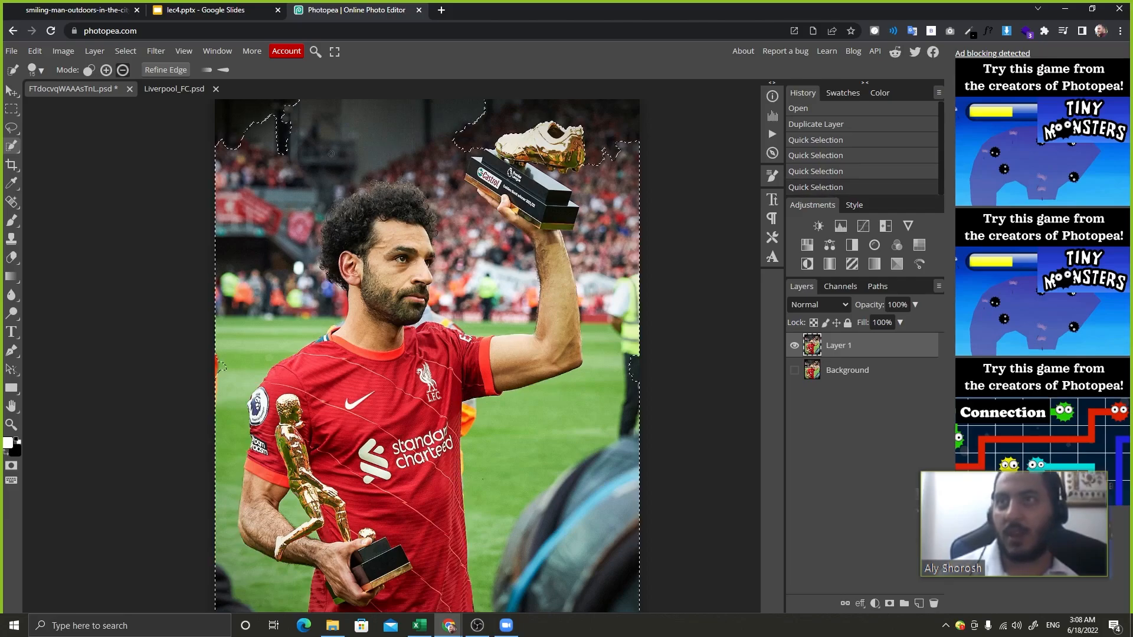
{"action": "left_click_drag", "start_coordinate": [330, 154], "coordinate": [253, 236]}
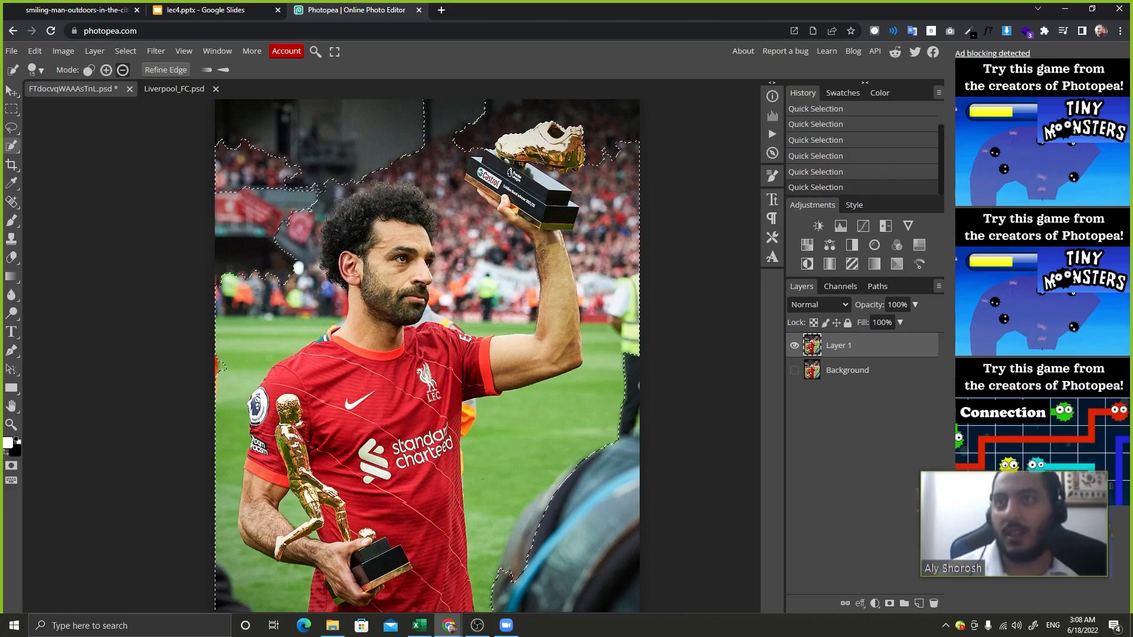
{"action": "left_click_drag", "start_coordinate": [255, 275], "coordinate": [289, 296]}
{"action": "key", "text": "ctrl+z"}
{"action": "key", "text": "ctrl+z"}
{"action": "key", "text": "ctrl+z"}
{"action": "key", "text": "ctrl+z"}
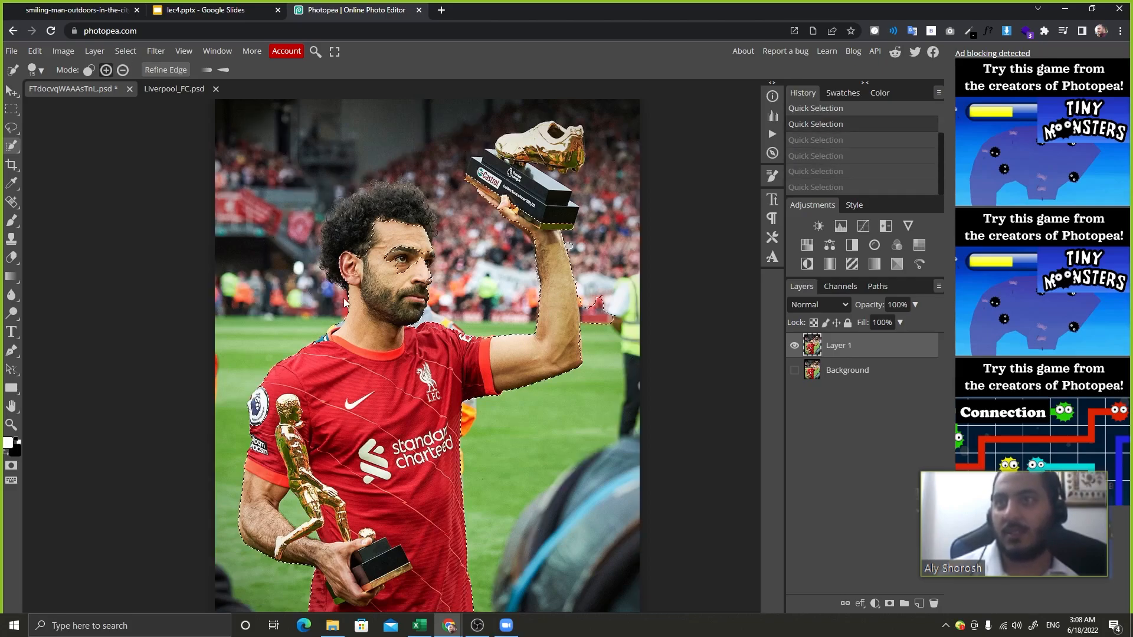
{"action": "left_click", "coordinate": [414, 262]}
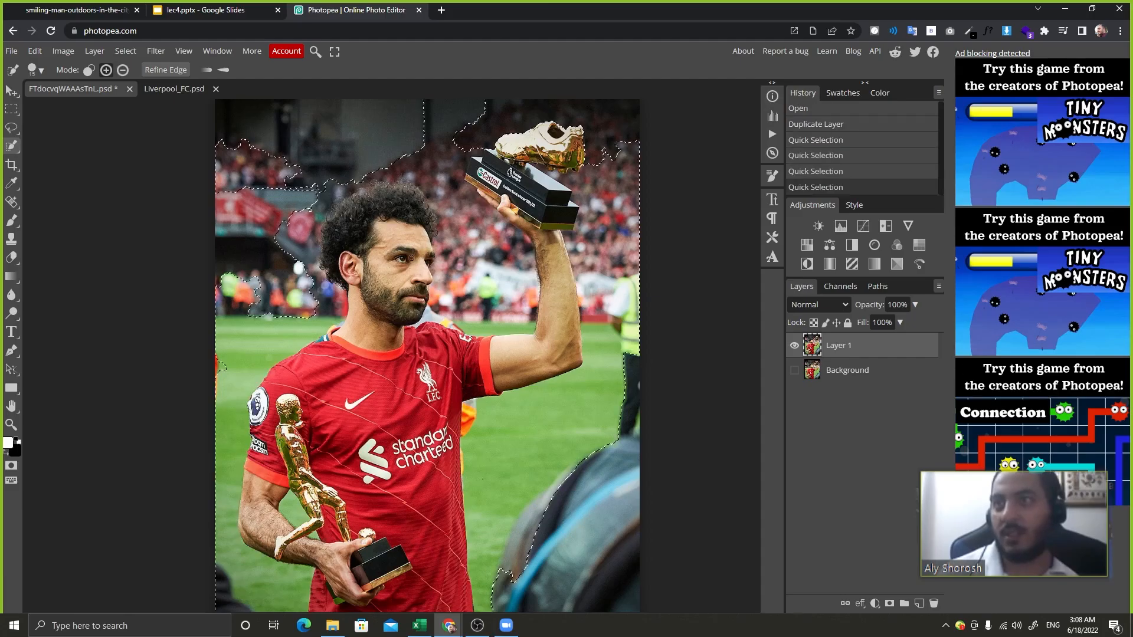
{"action": "key", "text": "ctrl+z"}
{"action": "scroll", "coordinate": [412, 260], "scroll_direction": "up", "scroll_amount": 6}
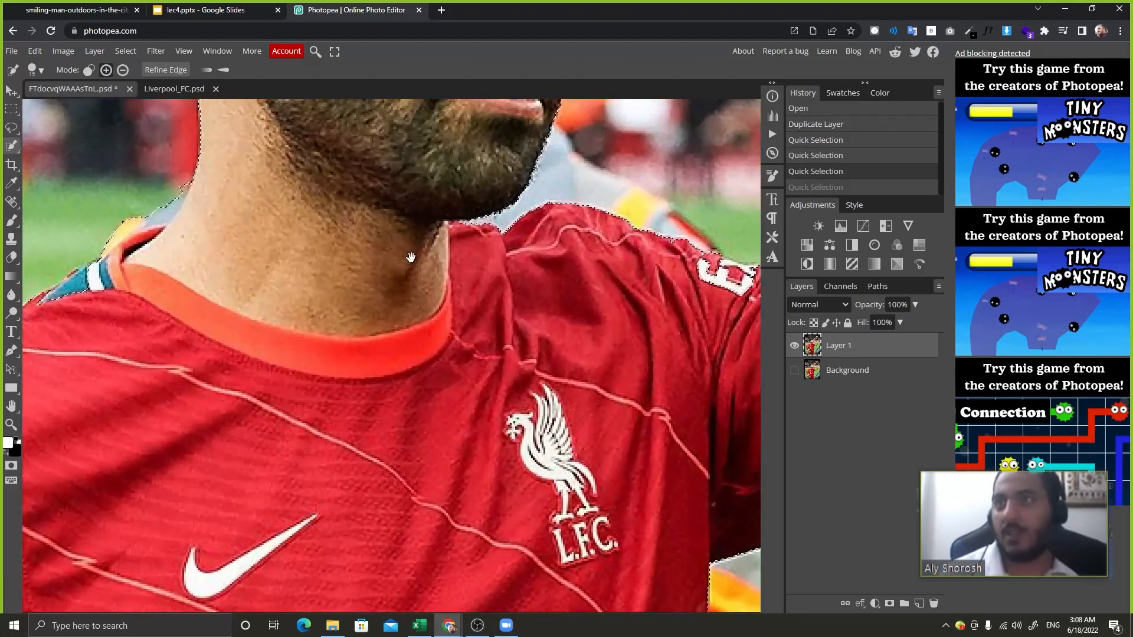
{"action": "key", "text": "p"}
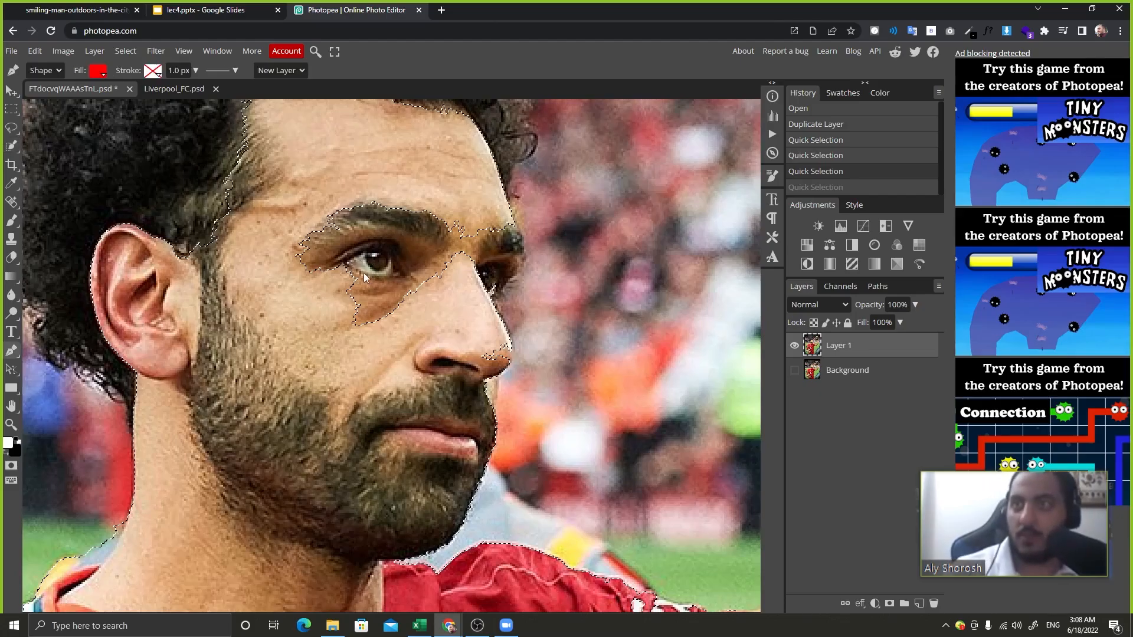
{"action": "key", "text": "b"}
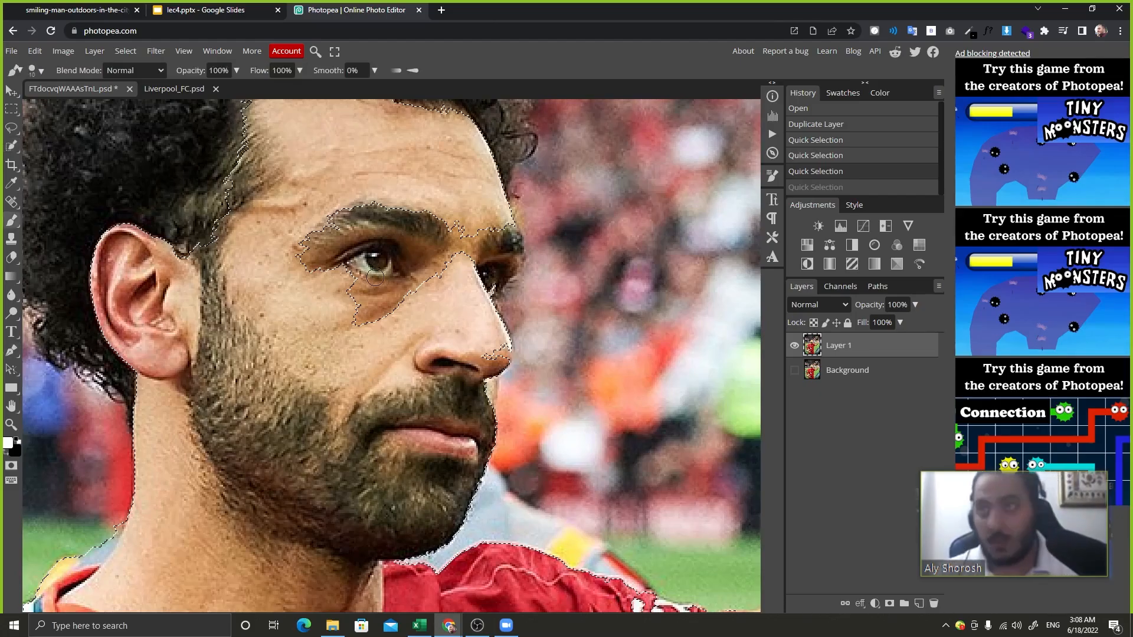
{"action": "left_click_drag", "start_coordinate": [349, 215], "coordinate": [365, 252]}
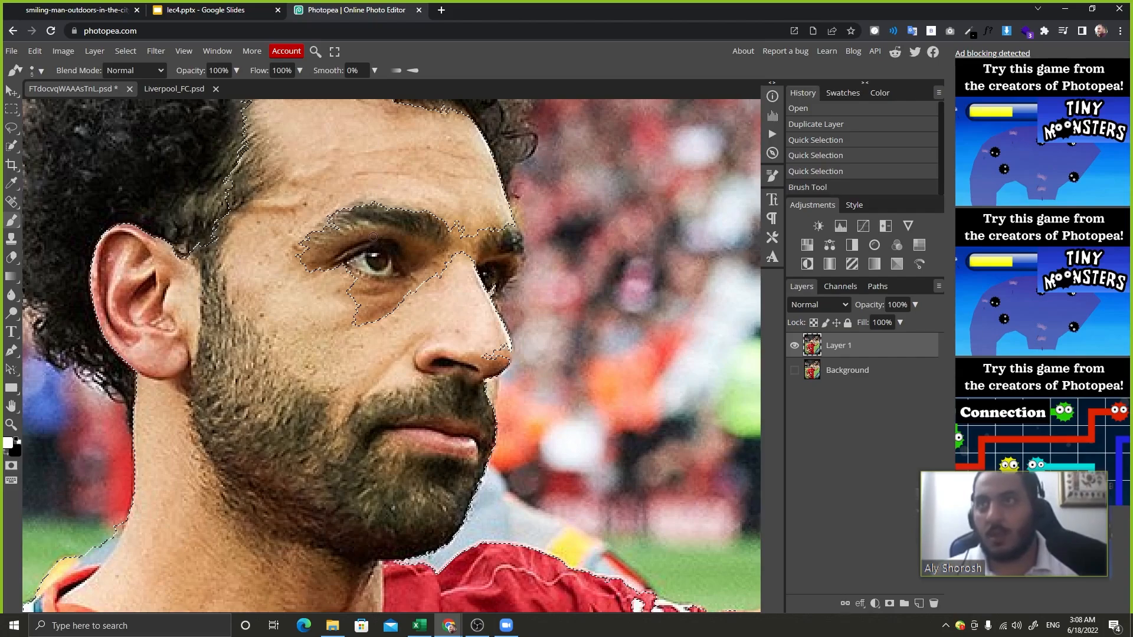
{"action": "left_click_drag", "start_coordinate": [397, 215], "coordinate": [419, 232]}
{"action": "left_click_drag", "start_coordinate": [464, 264], "coordinate": [456, 282]}
{"action": "key", "text": "ctrl+z"}
{"action": "key", "text": "ctrl+z"}
{"action": "key", "text": "ctrl+z"}
{"action": "key", "text": "ctrl+z"}
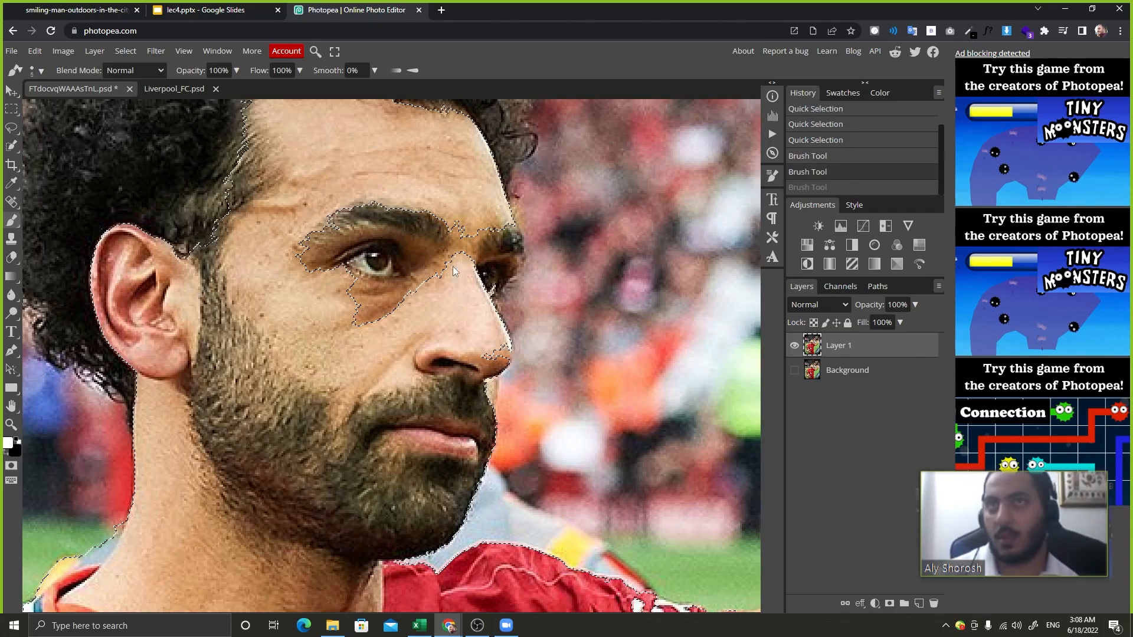
{"action": "key", "text": "ctrl+shift+z"}
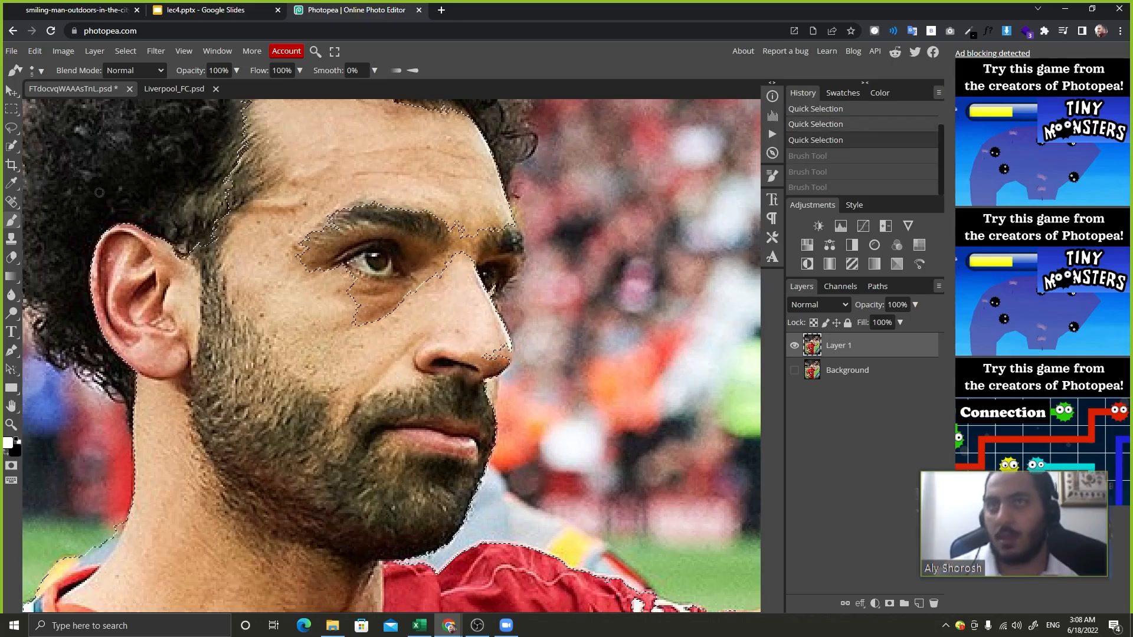
Add the unselected area around the player's eye to the selection with the Quick Selection tool.
{"action": "left_click", "coordinate": [12, 146]}
{"action": "left_click_drag", "start_coordinate": [295, 245], "coordinate": [357, 278]}
{"action": "left_click_drag", "start_coordinate": [416, 199], "coordinate": [353, 304]}
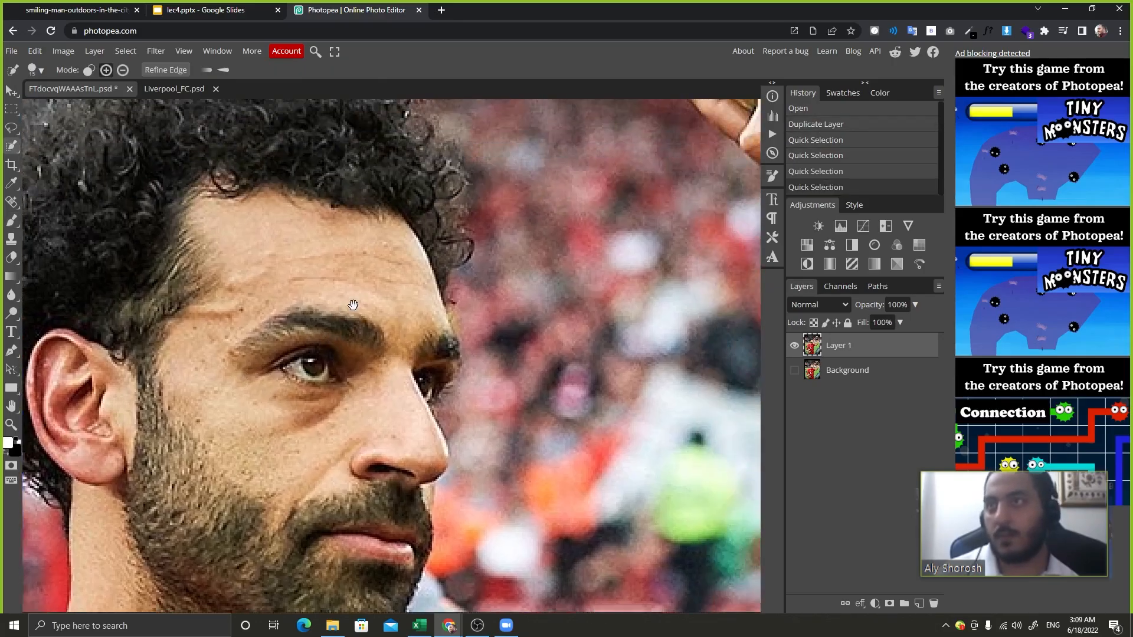
Subtract the grass and crowd beside the player's body and raised arm from the selection with the Quick Selection tool.
{"action": "scroll", "coordinate": [373, 306], "scroll_direction": "down", "scroll_amount": 10}
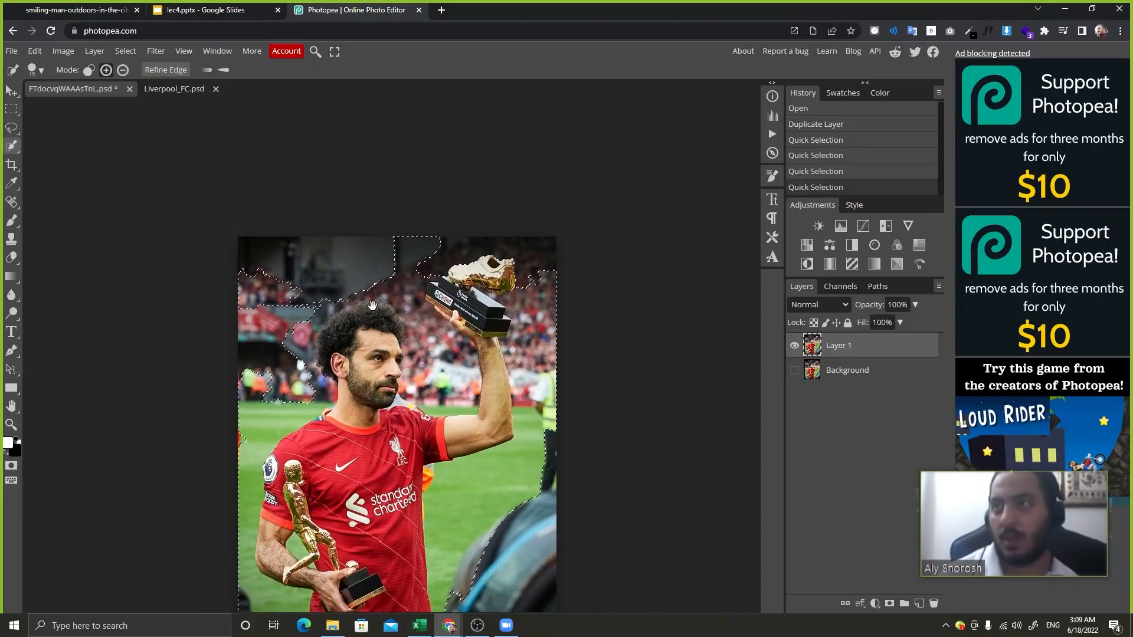
{"action": "left_click_drag", "start_coordinate": [641, 224], "coordinate": [595, 127]}
{"action": "key", "text": "alt"}
{"action": "left_click_drag", "start_coordinate": [444, 385], "coordinate": [417, 387]}
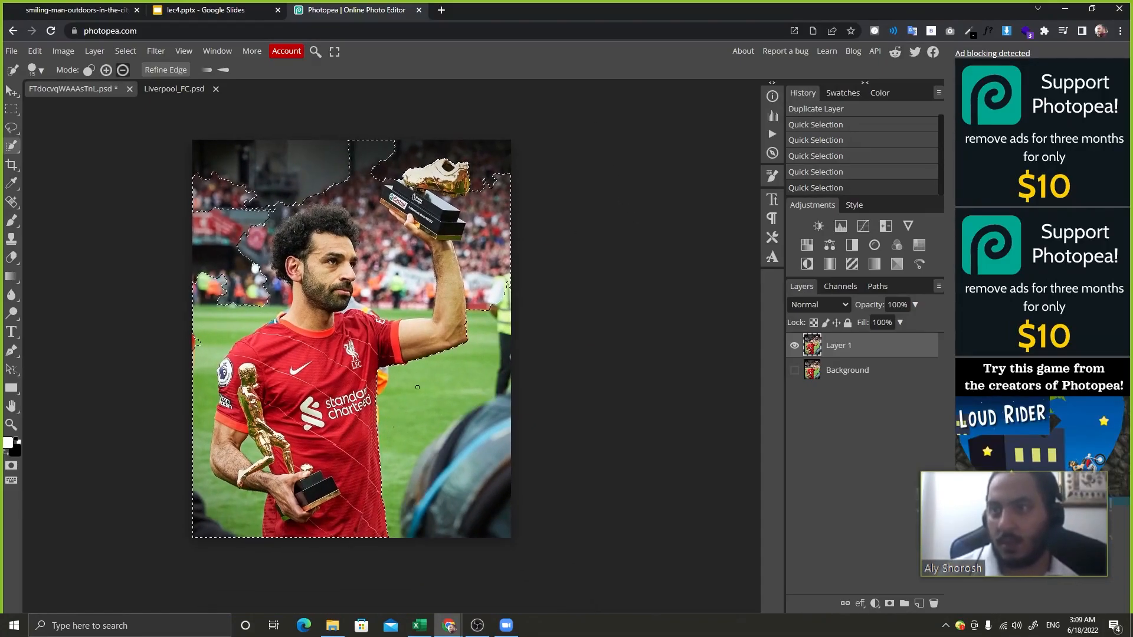
{"action": "left_click_drag", "start_coordinate": [475, 272], "coordinate": [482, 322]}
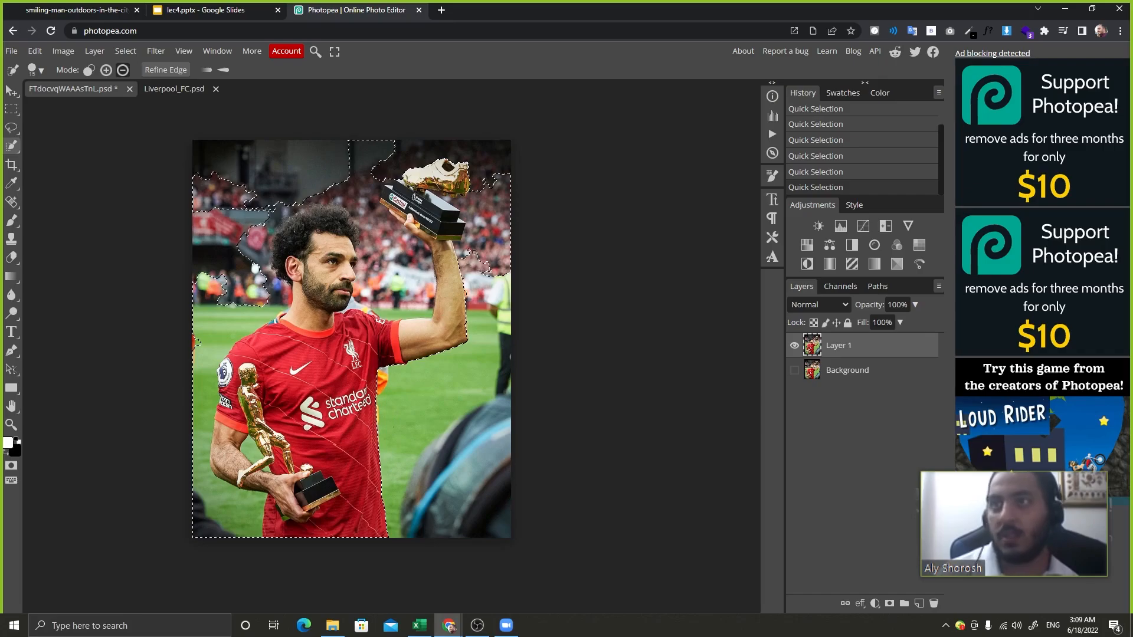
{"action": "left_click_drag", "start_coordinate": [474, 254], "coordinate": [487, 247]}
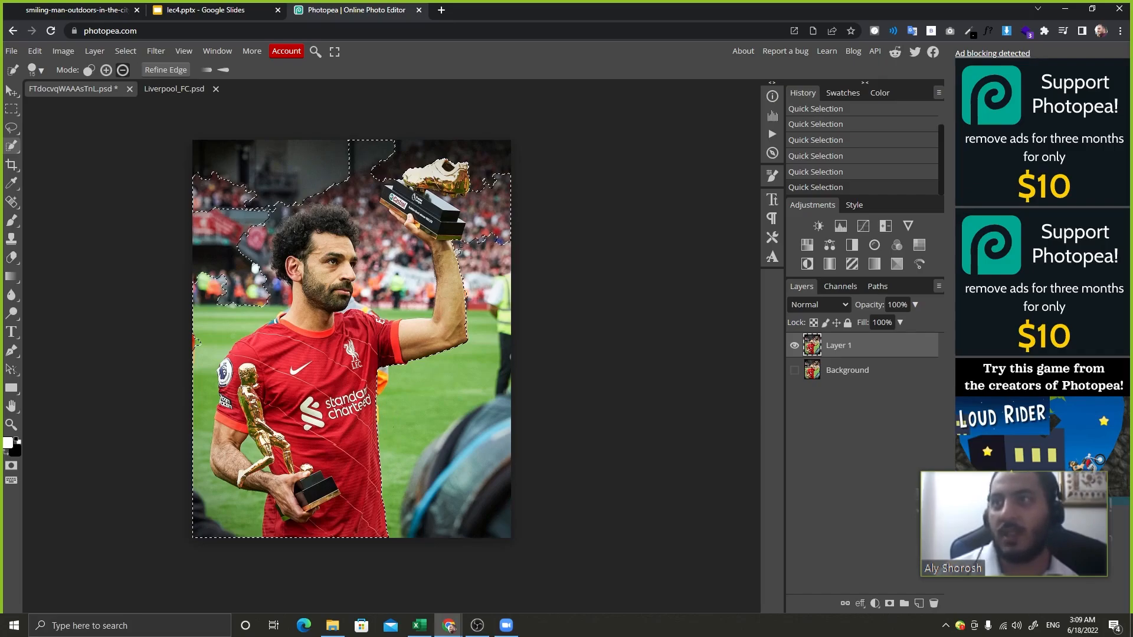
{"action": "left_click", "coordinate": [461, 252], "text": "alt"}
Try to subtract the orange background patch beside the raised forearm from the selection, and undo those strokes.
{"action": "key", "text": "ctrl+plus"}
{"action": "key", "text": "ctrl+plus"}
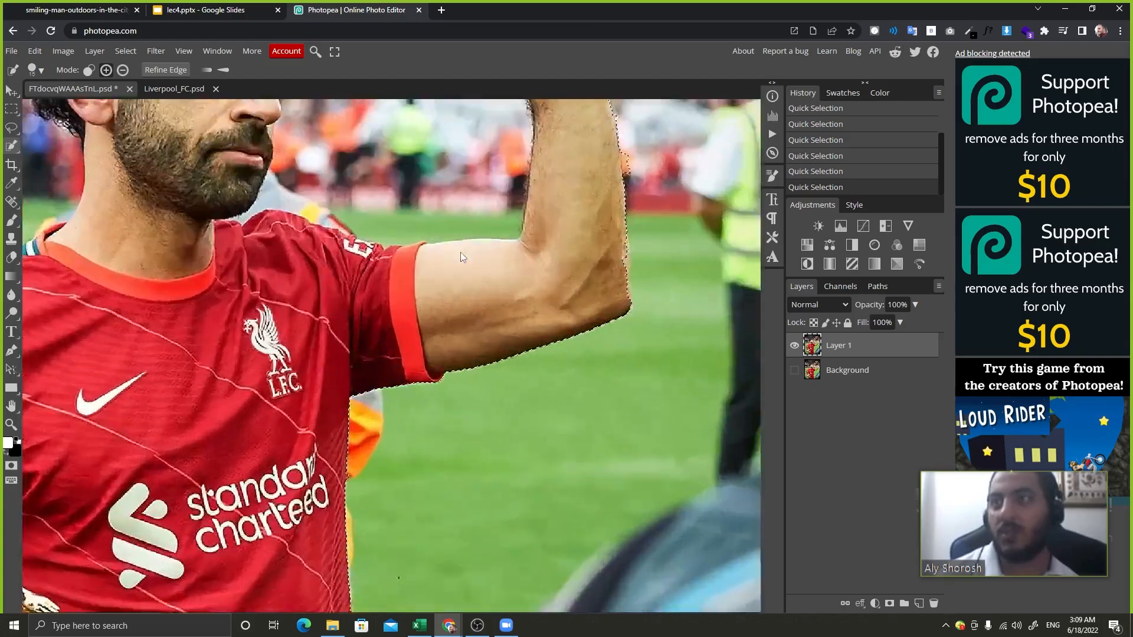
{"action": "key", "text": "ctrl+minus"}
{"action": "key", "text": "ctrl+minus"}
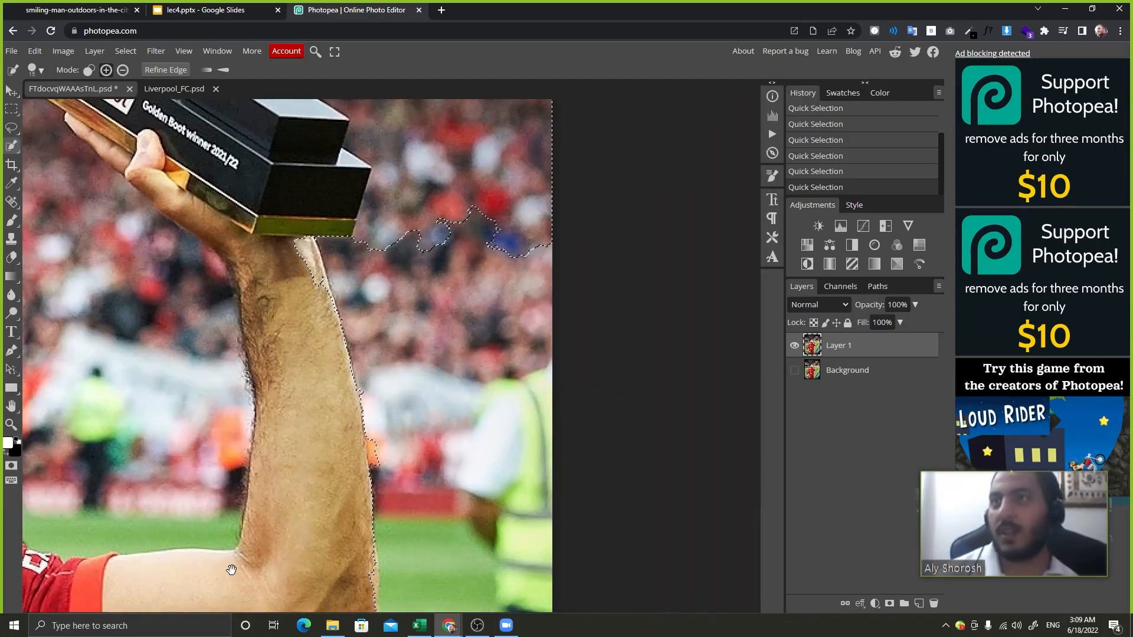
{"action": "left_click", "coordinate": [381, 443]}
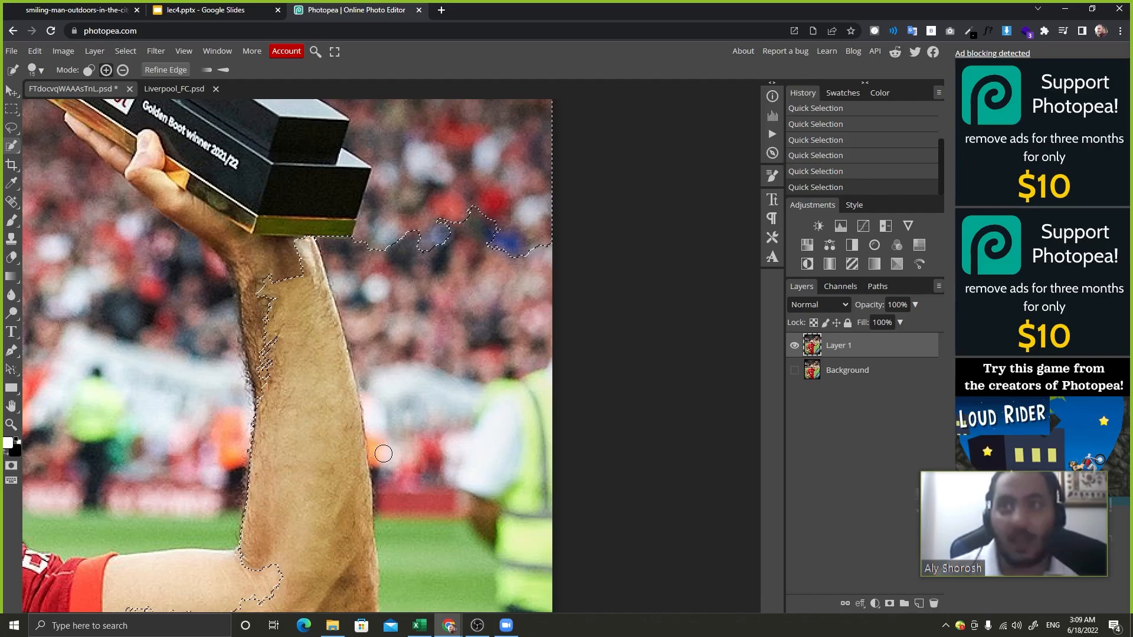
{"action": "key", "text": "ctrl+z"}
{"action": "left_click", "coordinate": [380, 449], "text": "alt"}
{"action": "key", "text": "ctrl+z"}
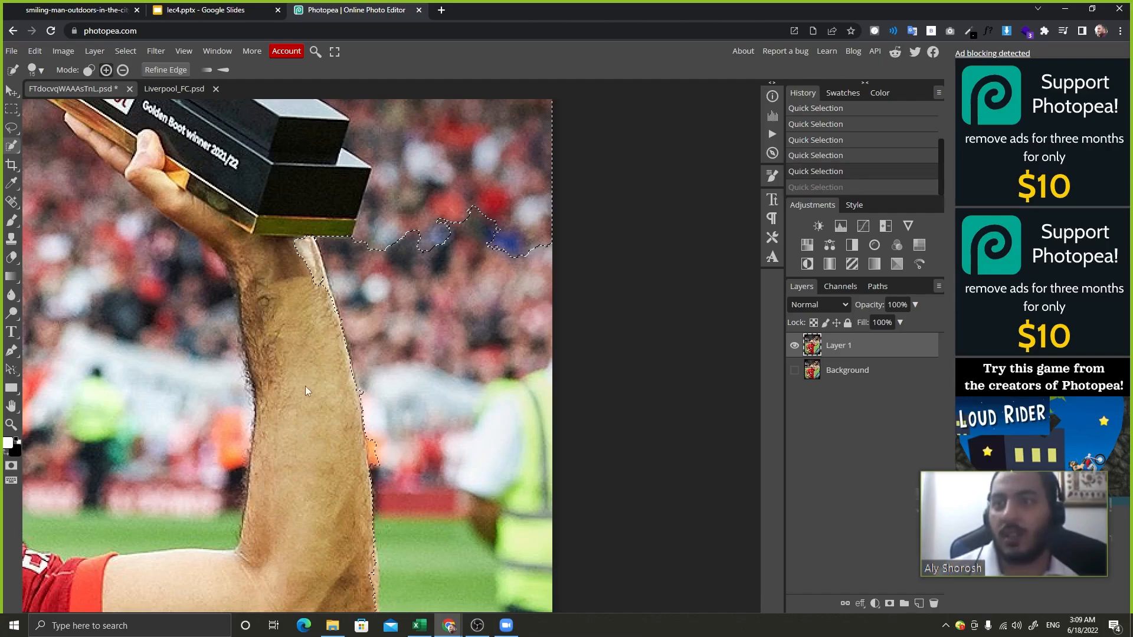
Subtract the background around the player's raised hand and arm from the selection, keeping the trophy base selected.
{"action": "left_click", "coordinate": [298, 317], "text": "alt"}
{"action": "left_click", "coordinate": [253, 210]}
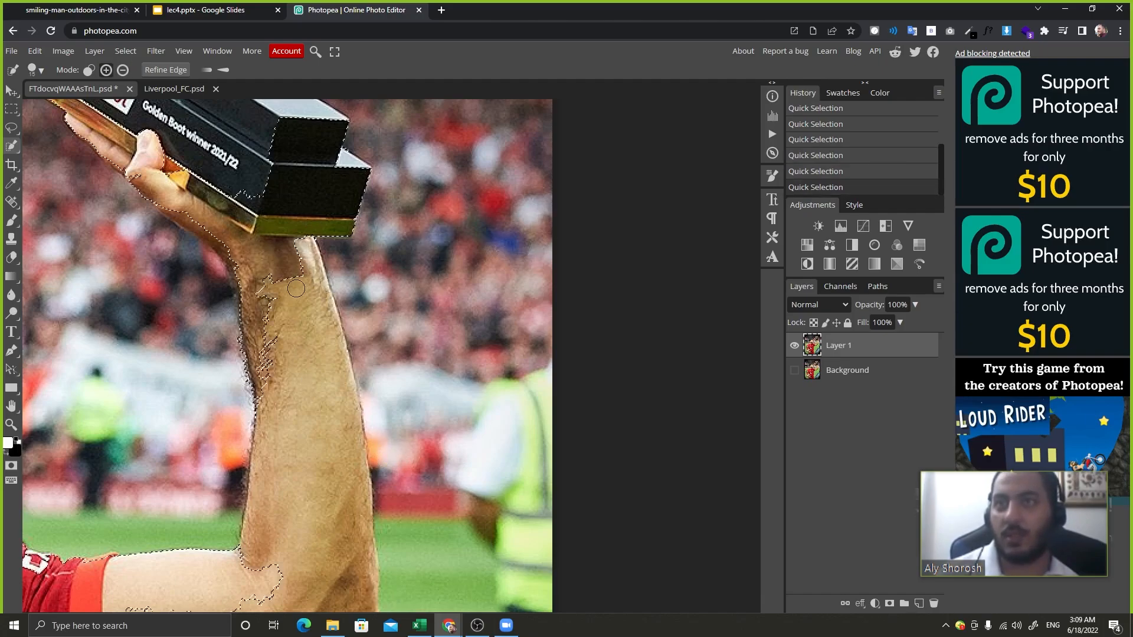
{"action": "left_click_drag", "start_coordinate": [294, 414], "coordinate": [345, 357]}
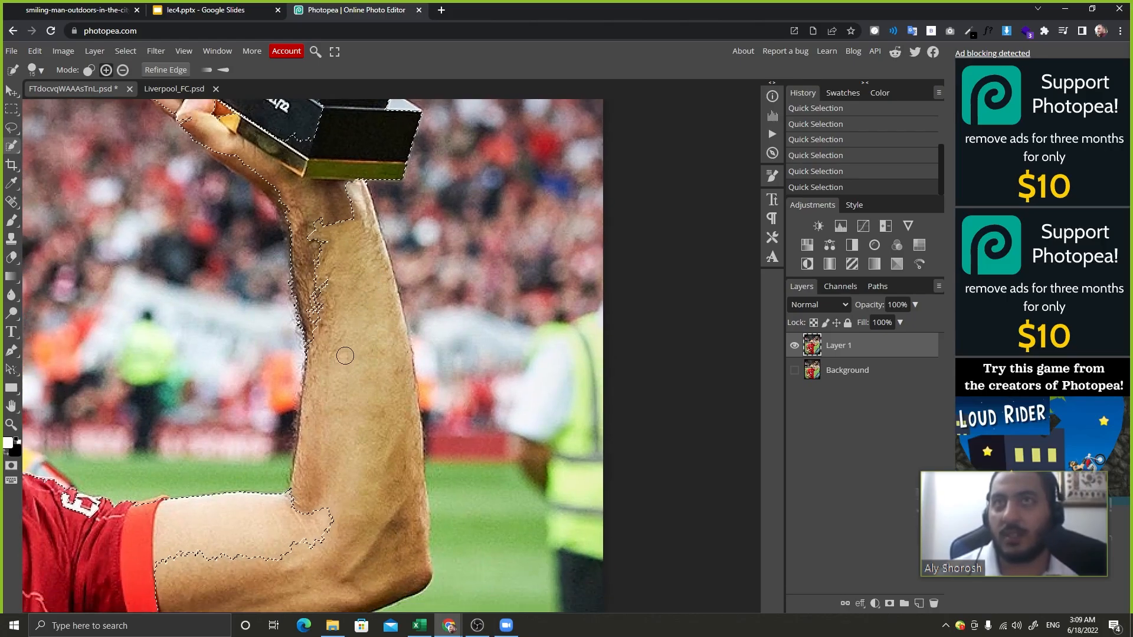
{"action": "scroll", "coordinate": [345, 356], "scroll_direction": "down", "scroll_amount": 5}
{"action": "left_click_drag", "start_coordinate": [266, 243], "coordinate": [386, 234]}
{"action": "key", "text": "alt"}
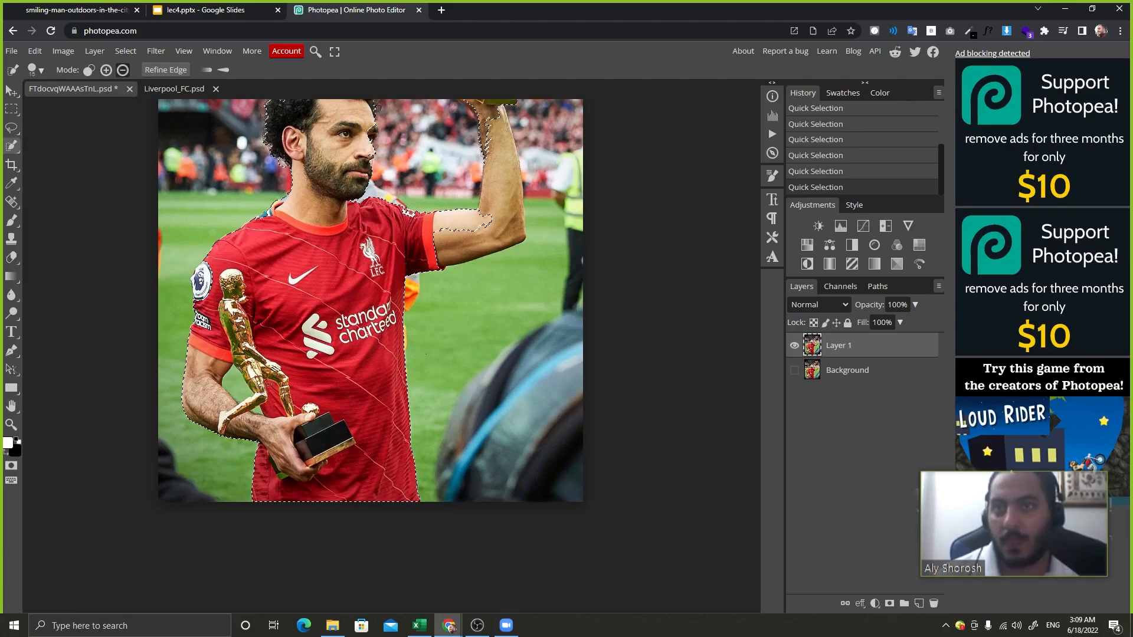
Try to subtract the grass enclosed by the lowered arm and the golden statuette from the selection, and undo it.
{"action": "left_click", "coordinate": [225, 386], "text": "alt"}
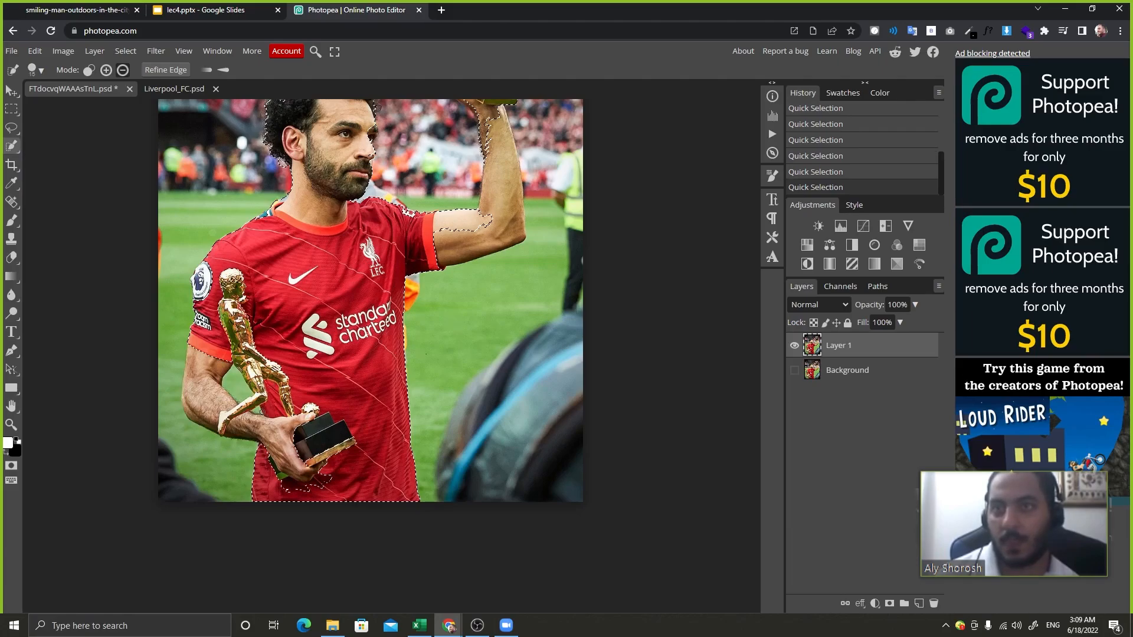
{"action": "key", "text": "ctrl+z"}
{"action": "key", "text": "ctrl+plus"}
{"action": "key", "text": "ctrl+plus"}
{"action": "key", "text": "ctrl+minus"}
{"action": "key", "text": "ctrl+minus"}
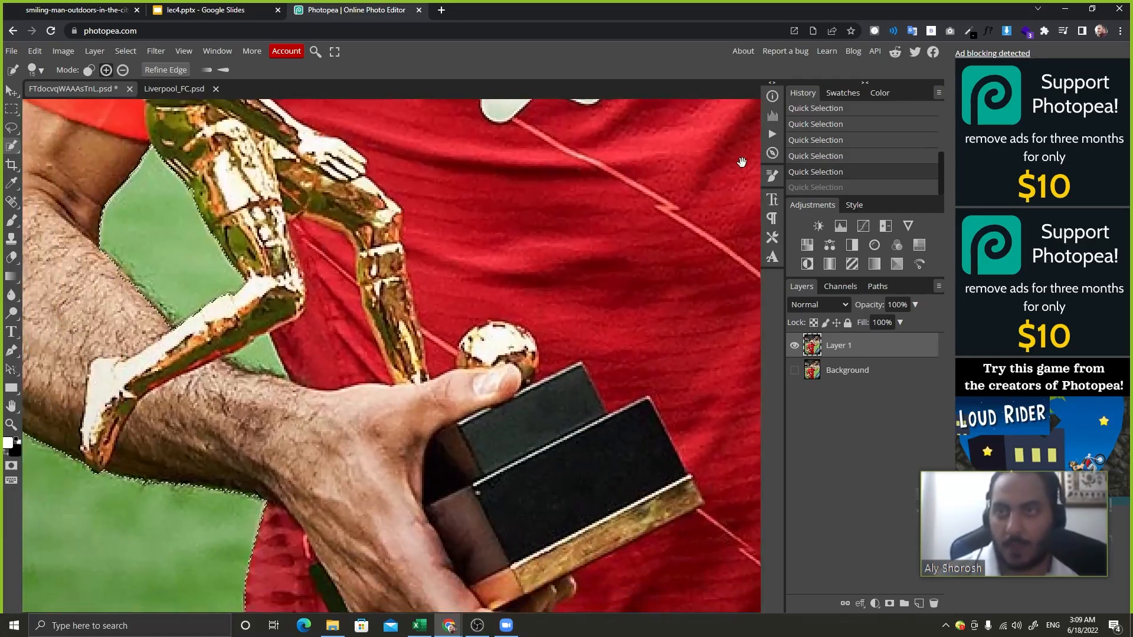
Reduce the Quick Selection brush size, try to subtract the small grass gap above the lowered forearm, and undo that stroke.
{"action": "key", "text": "bracketleft"}
{"action": "key", "text": "bracketleft"}
{"action": "key", "text": "bracketleft"}
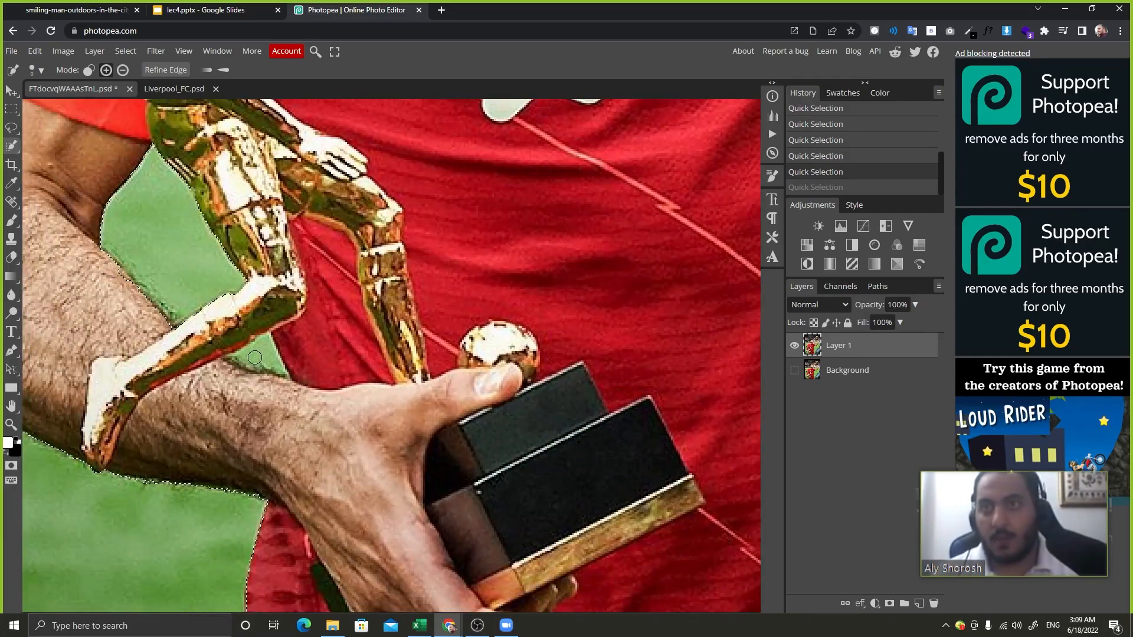
{"action": "left_click", "coordinate": [270, 356], "text": "alt"}
{"action": "key", "text": "ctrl+z"}
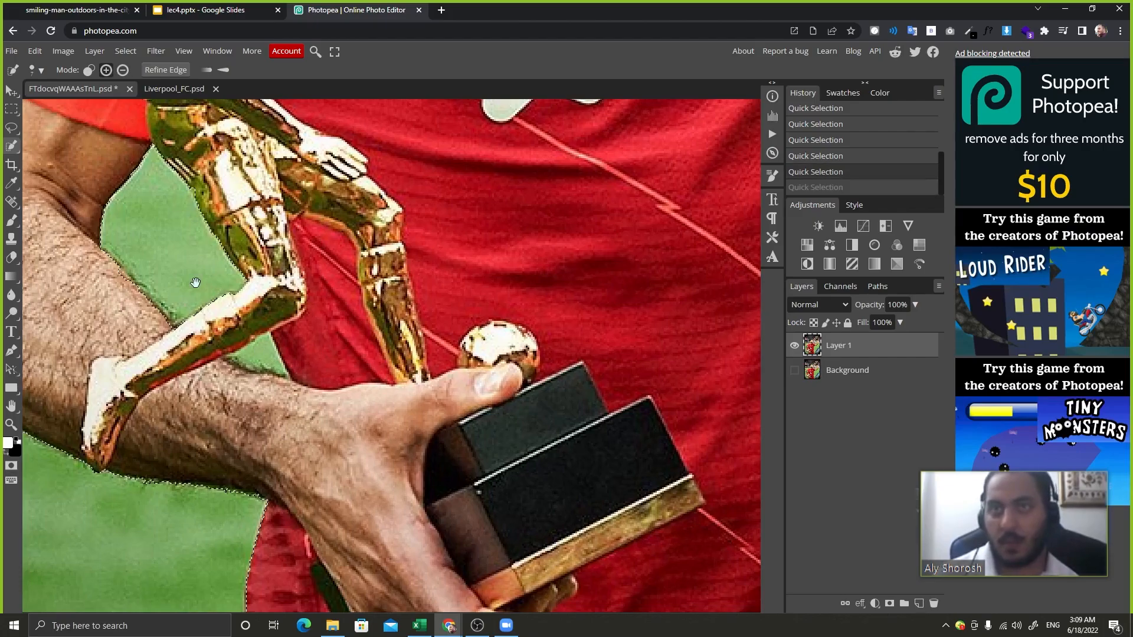
Add the unselected underside of the raised upper arm and the elbow edge to the selection.
{"action": "scroll", "coordinate": [194, 282], "scroll_direction": "up", "scroll_amount": 6}
{"action": "key", "text": "ctrl+plus"}
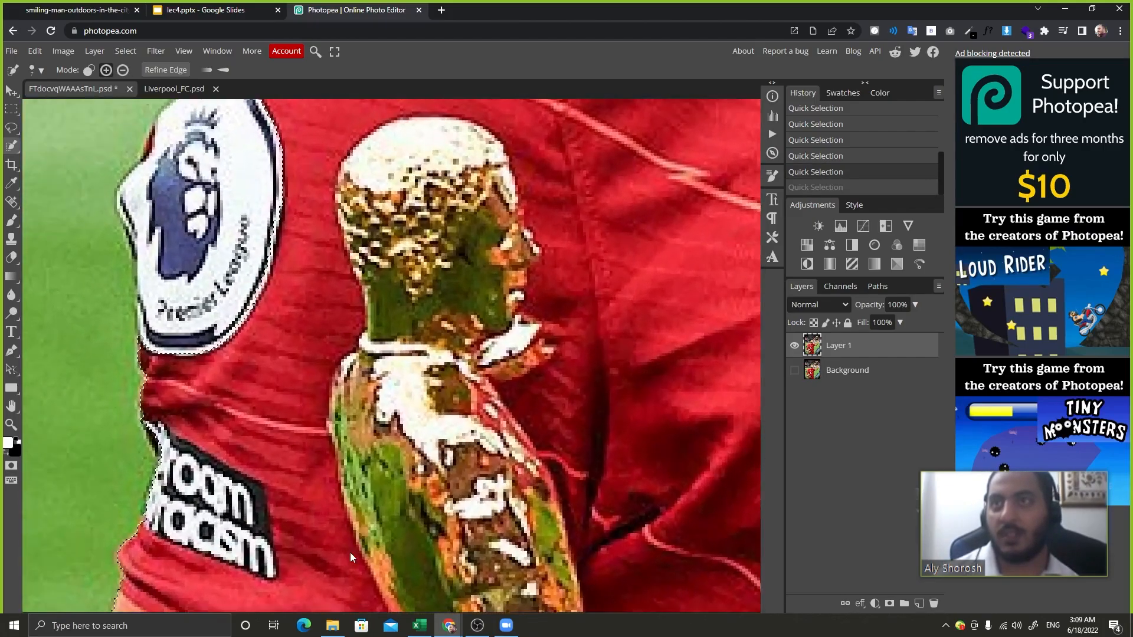
{"action": "key", "text": "ctrl+minus"}
{"action": "key", "text": "ctrl+minus"}
{"action": "key", "text": "ctrl+minus"}
{"action": "key", "text": "ctrl+minus"}
{"action": "left_click_drag", "start_coordinate": [443, 424], "coordinate": [355, 481]}
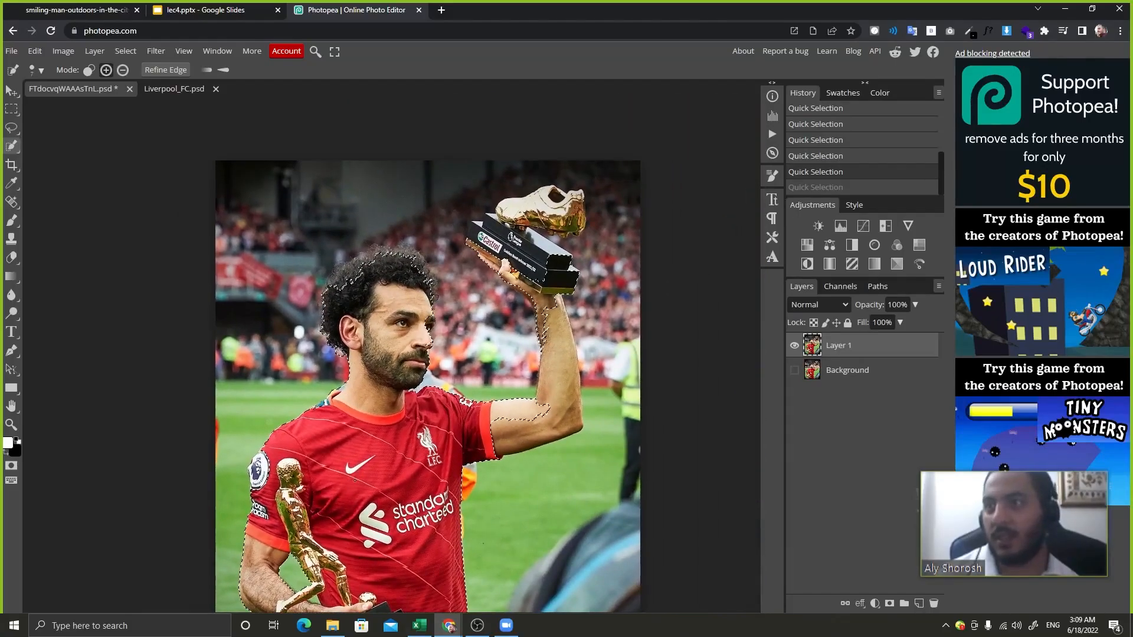
{"action": "key", "text": "ctrl+plus"}
{"action": "key", "text": "ctrl+plus"}
{"action": "key", "text": "ctrl+plus"}
{"action": "left_click_drag", "start_coordinate": [589, 513], "coordinate": [198, 193]}
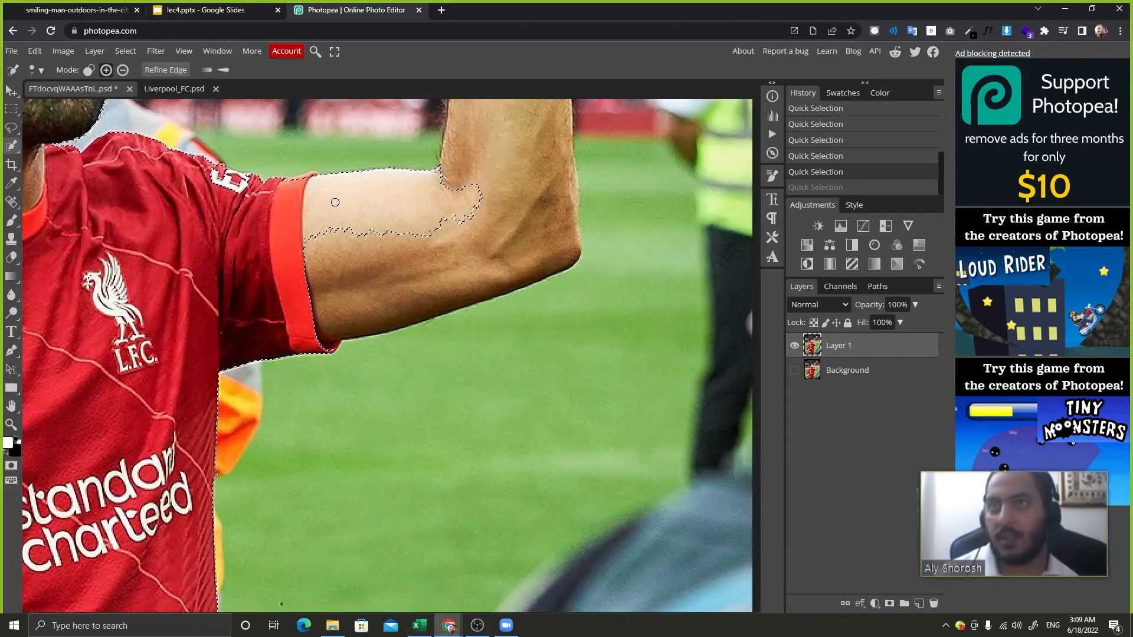
{"action": "mouse_move", "coordinate": [335, 200]}
{"action": "left_mouse_down"}
{"action": "mouse_move", "coordinate": [366, 237]}
{"action": "mouse_move", "coordinate": [354, 317]}
{"action": "mouse_move", "coordinate": [444, 362]}
{"action": "left_mouse_up"}
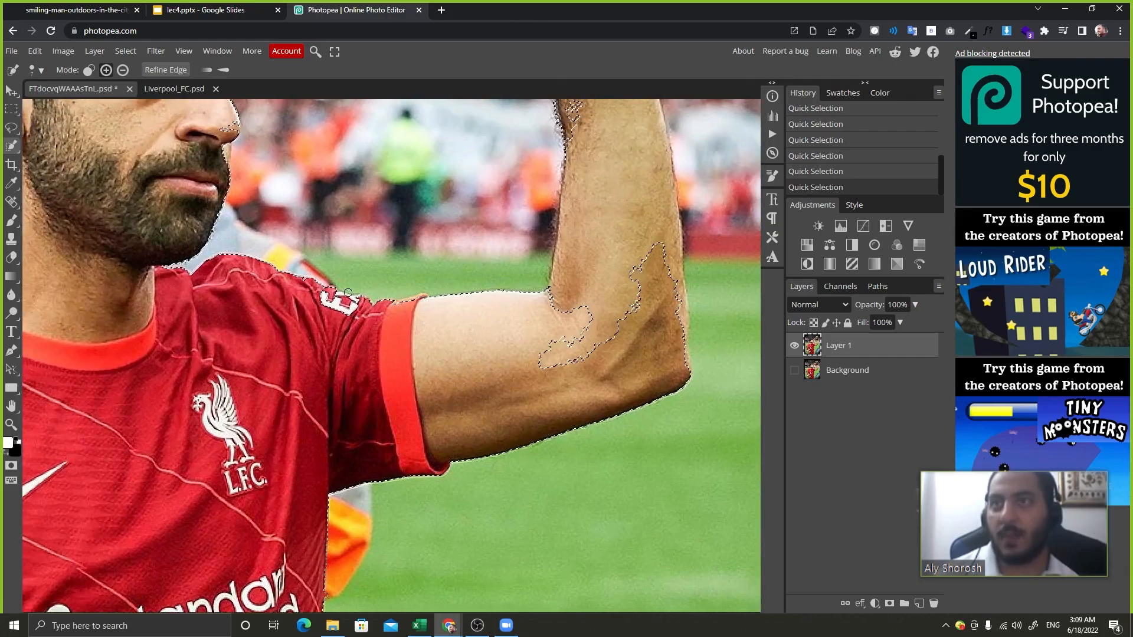
Add a patch of background behind the player's shoulder to the selection and subtract it again.
{"action": "mouse_move", "coordinate": [301, 223]}
{"action": "left_mouse_down"}
{"action": "mouse_move", "coordinate": [248, 233]}
{"action": "mouse_move", "coordinate": [295, 239]}
{"action": "left_mouse_up"}
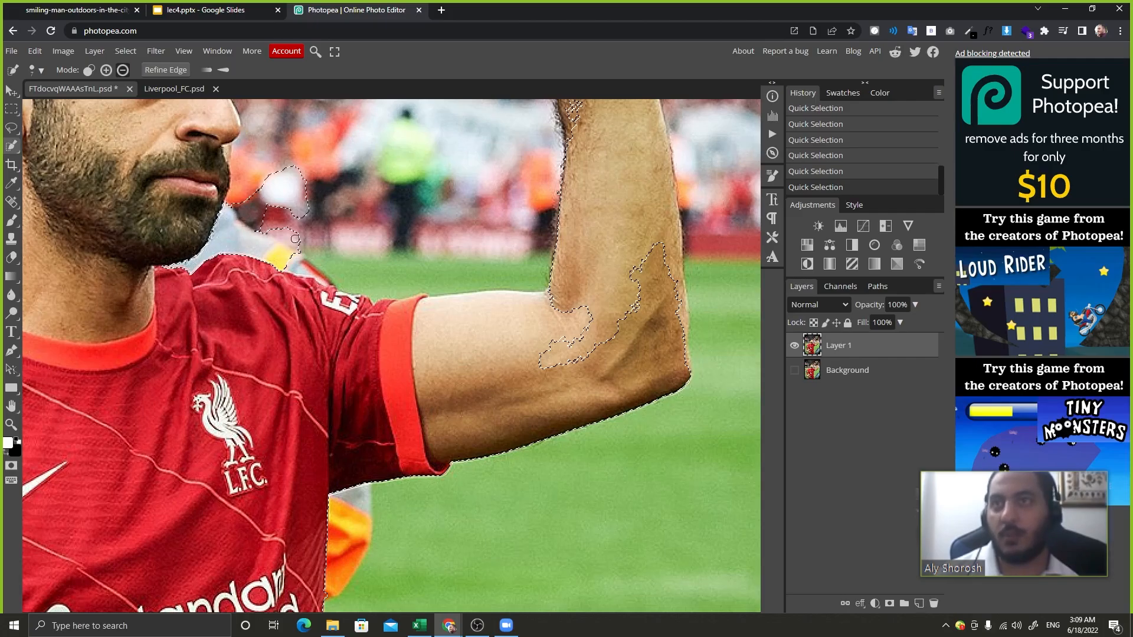
{"action": "left_click_drag", "start_coordinate": [354, 276], "coordinate": [299, 260]}
{"action": "left_click_drag", "start_coordinate": [367, 278], "coordinate": [374, 286]}
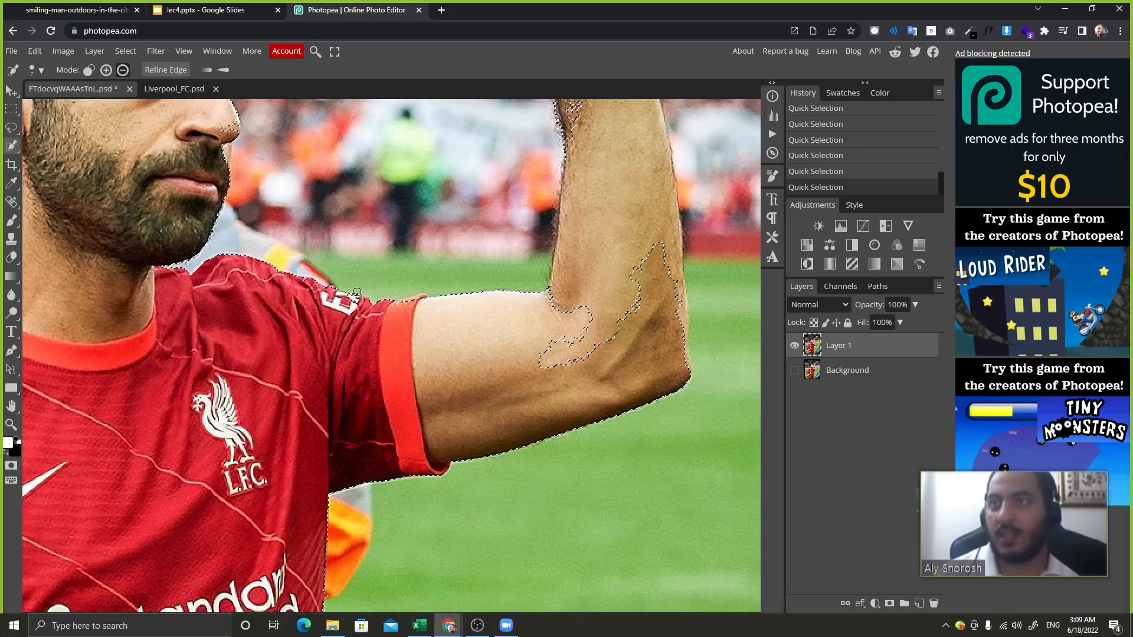
Add the remaining unselected skin of the elbow and raised forearm to the selection.
{"action": "left_click_drag", "start_coordinate": [497, 247], "coordinate": [423, 313]}
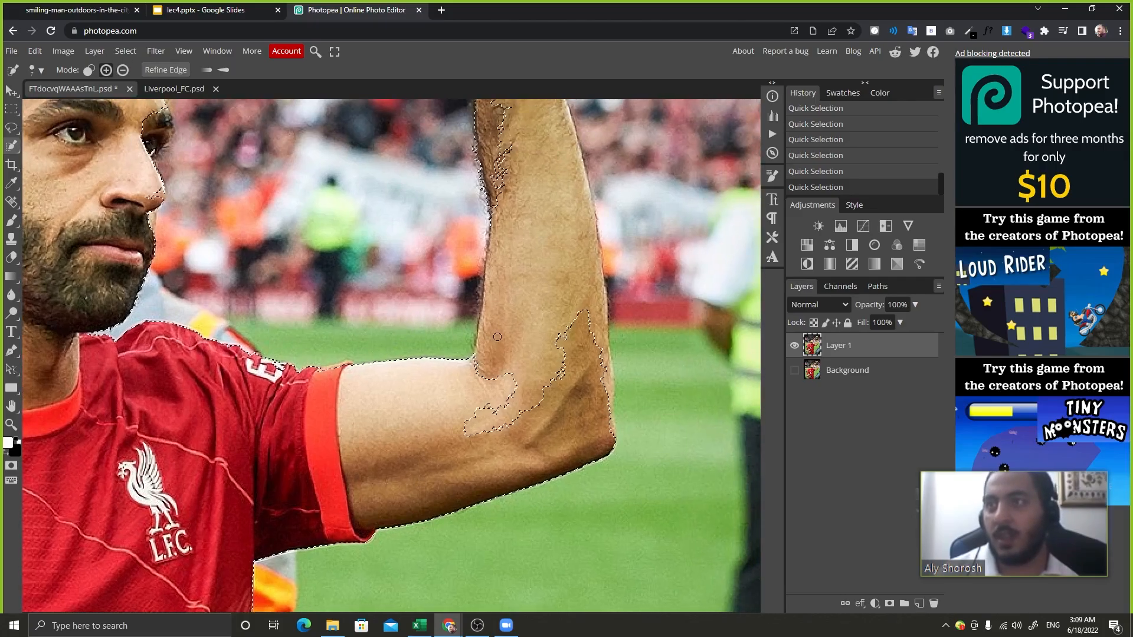
{"action": "left_click_drag", "start_coordinate": [498, 336], "coordinate": [522, 381]}
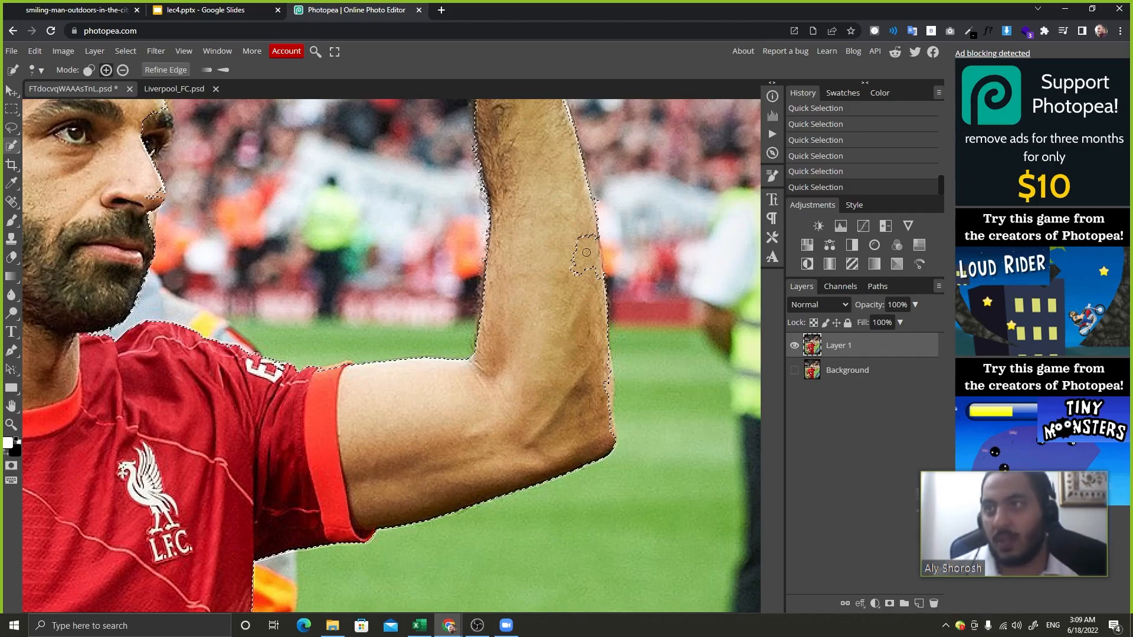
{"action": "left_click_drag", "start_coordinate": [586, 240], "coordinate": [594, 293]}
Subtract the orange background patch beside the raised forearm and add the lost skin along that edge back to the selection.
{"action": "key", "text": "alt"}
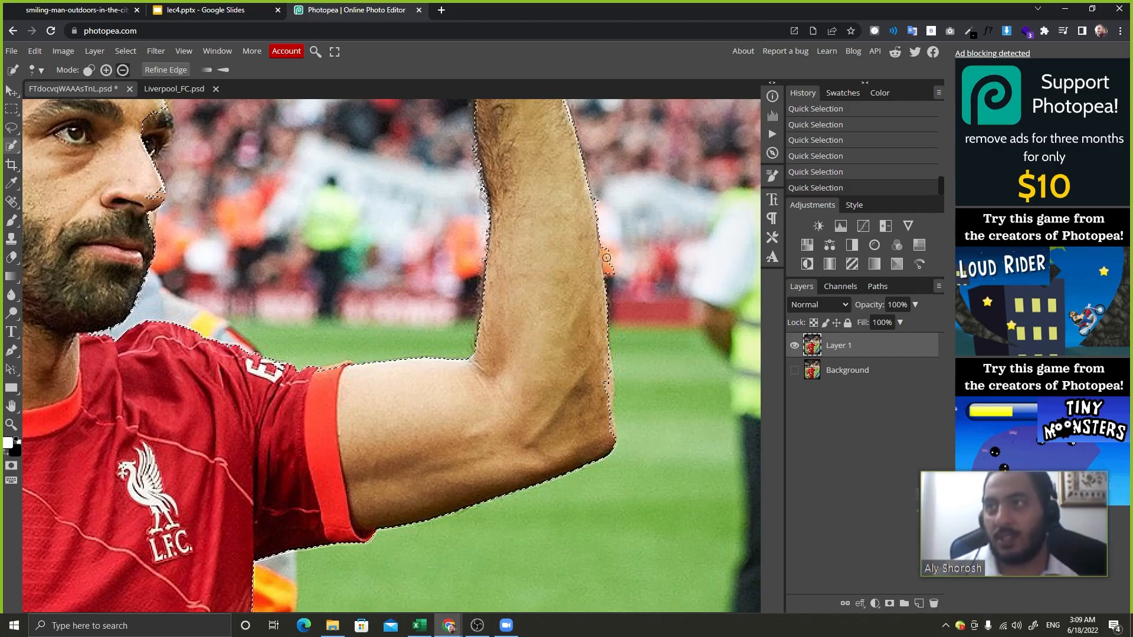
{"action": "left_click_drag", "start_coordinate": [608, 249], "coordinate": [620, 292]}
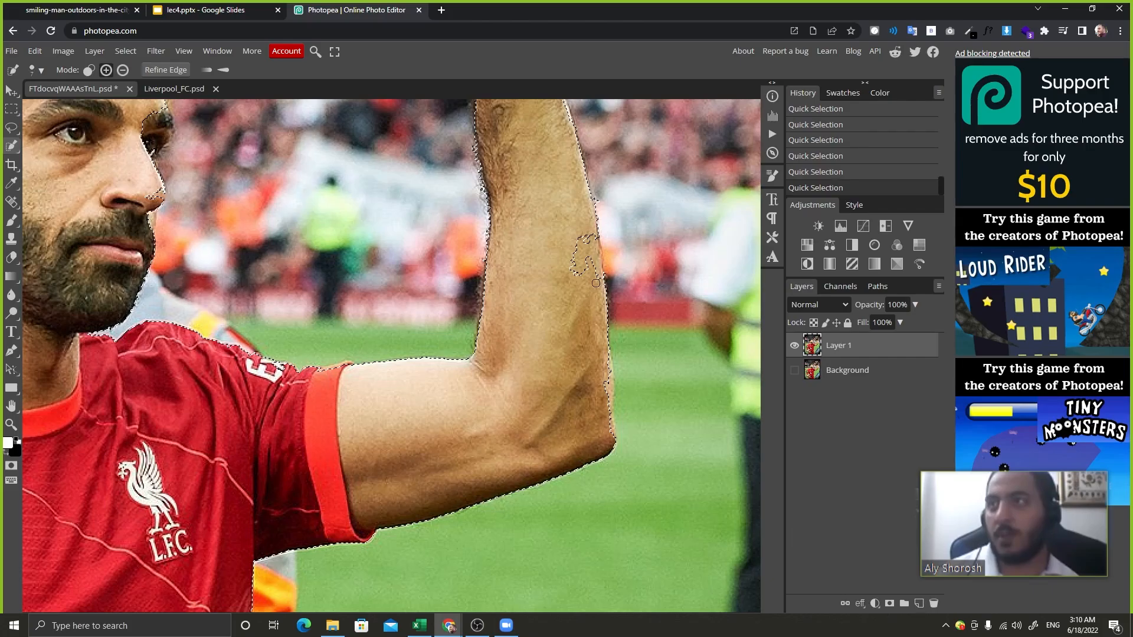
{"action": "left_click_drag", "start_coordinate": [594, 275], "coordinate": [595, 270]}
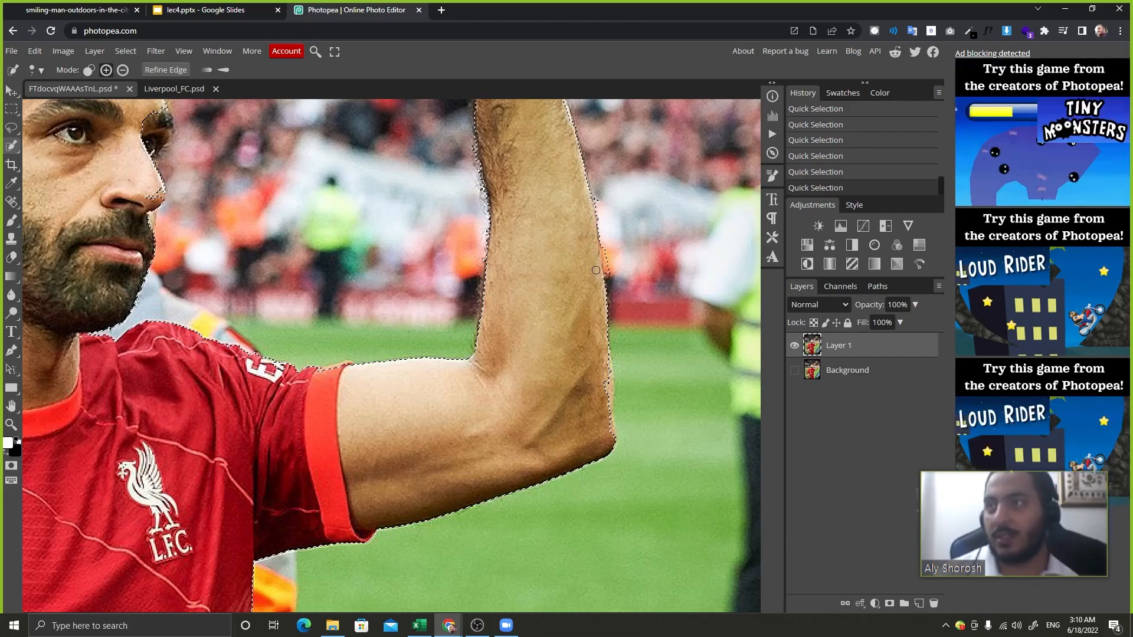
Add patches of crowd beside the raised wrist and fingers to the selection and subtract them again.
{"action": "scroll", "coordinate": [419, 292], "scroll_direction": "up", "scroll_amount": 5}
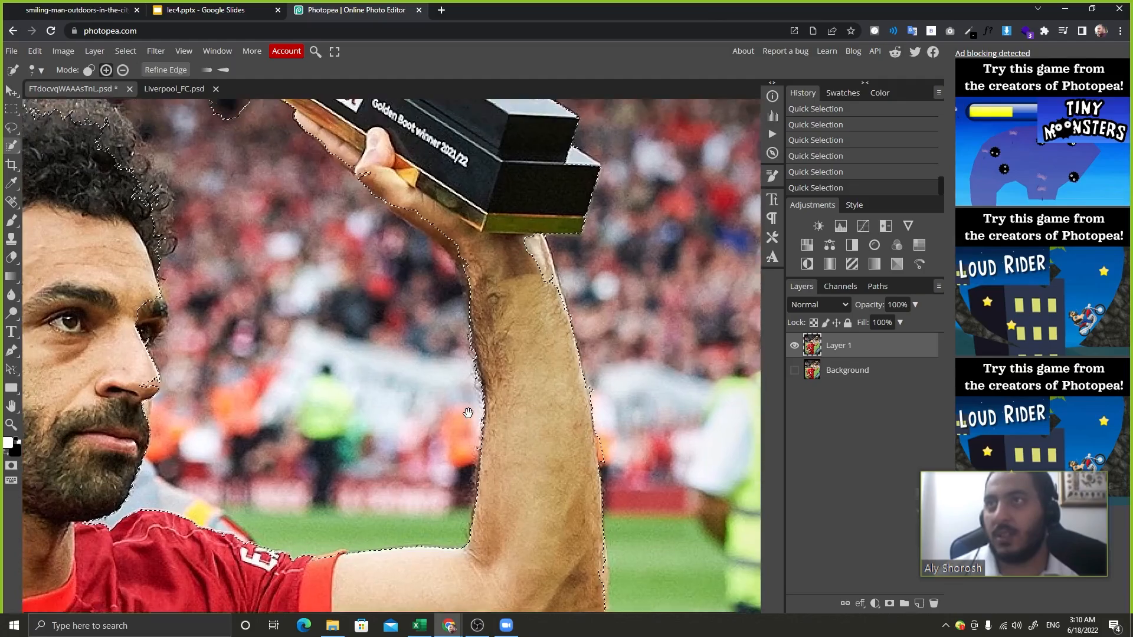
{"action": "left_click_drag", "start_coordinate": [418, 291], "coordinate": [406, 428]}
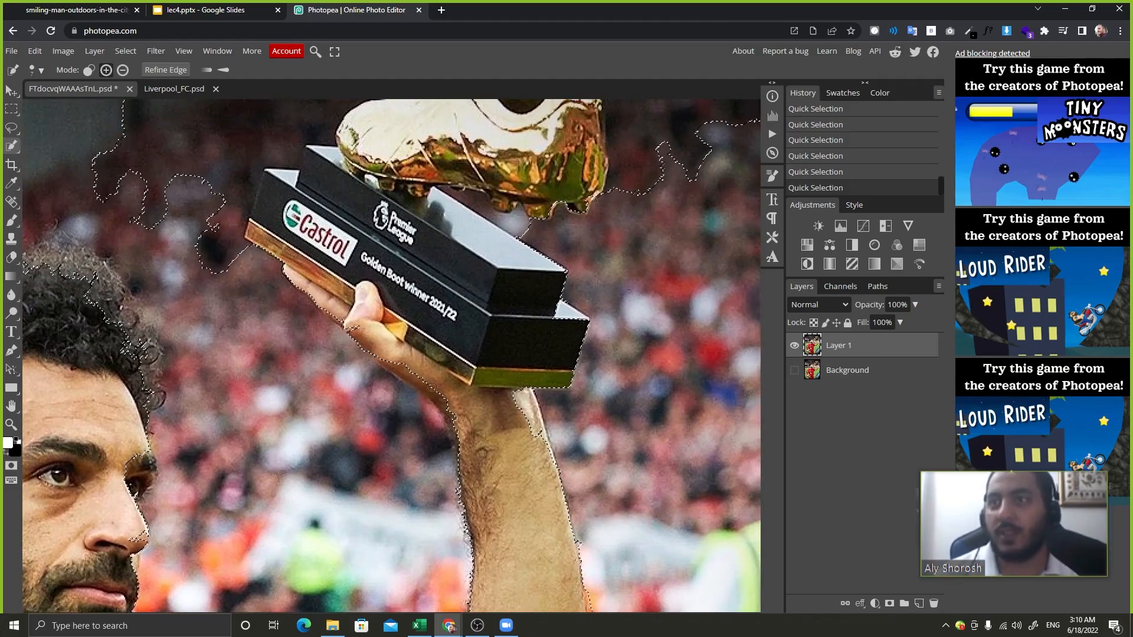
{"action": "left_click", "coordinate": [437, 424], "text": "alt"}
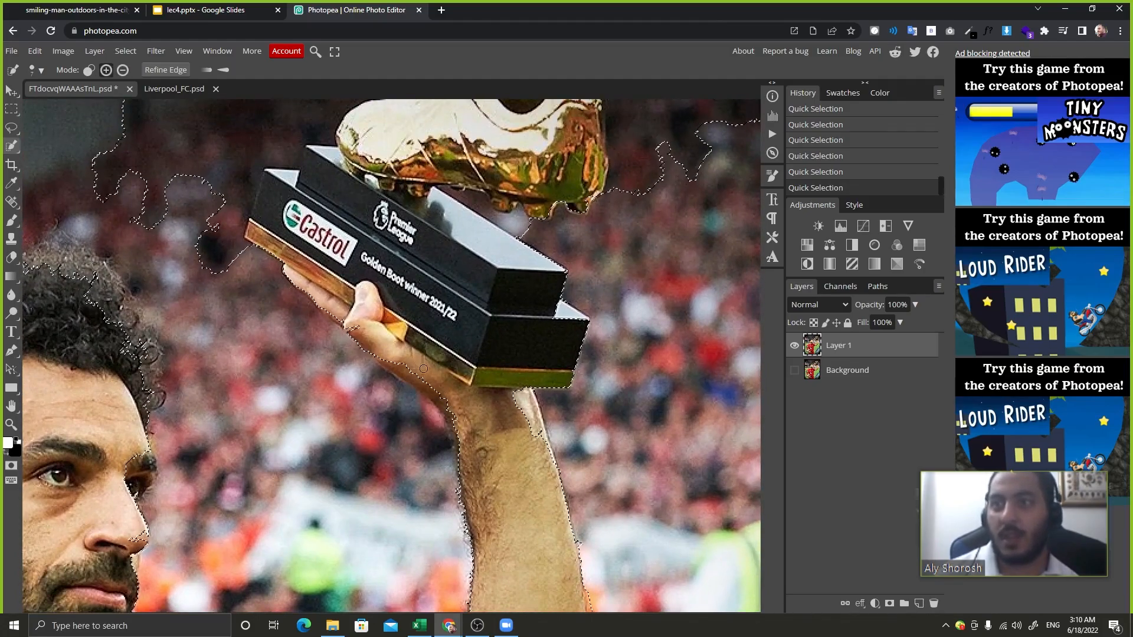
{"action": "mouse_move", "coordinate": [423, 368]}
{"action": "left_mouse_down"}
{"action": "mouse_move", "coordinate": [400, 365]}
{"action": "mouse_move", "coordinate": [446, 406]}
{"action": "mouse_move", "coordinate": [458, 435]}
{"action": "left_mouse_up"}
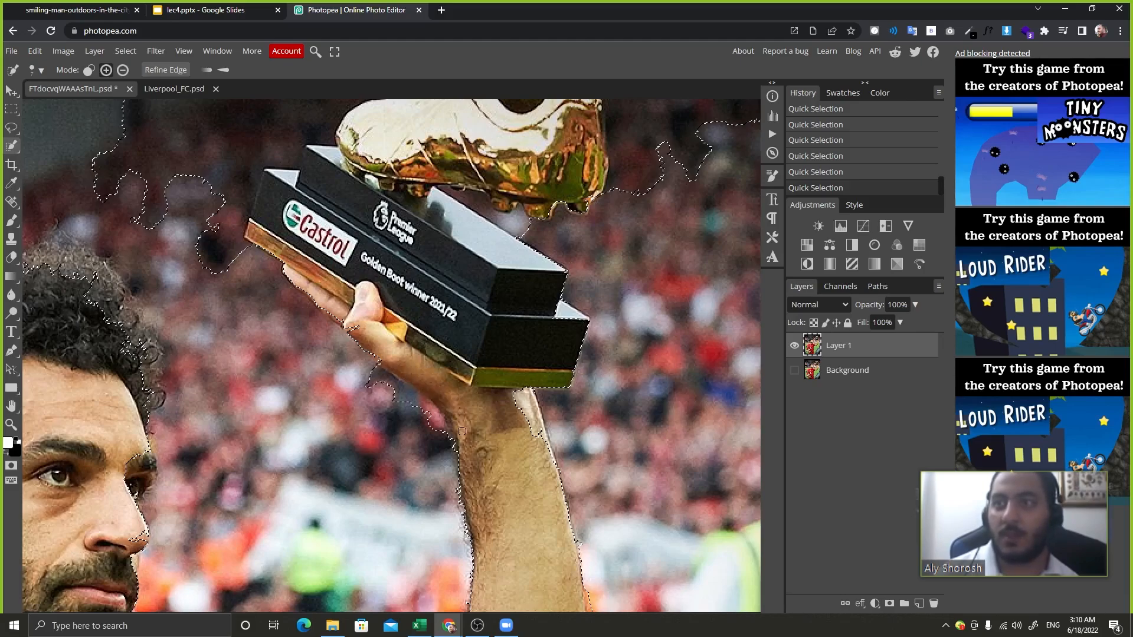
{"action": "mouse_move", "coordinate": [407, 393]}
{"action": "left_mouse_down"}
{"action": "mouse_move", "coordinate": [374, 377]}
{"action": "mouse_move", "coordinate": [438, 410]}
{"action": "mouse_move", "coordinate": [409, 396]}
{"action": "mouse_move", "coordinate": [443, 436]}
{"action": "left_mouse_up"}
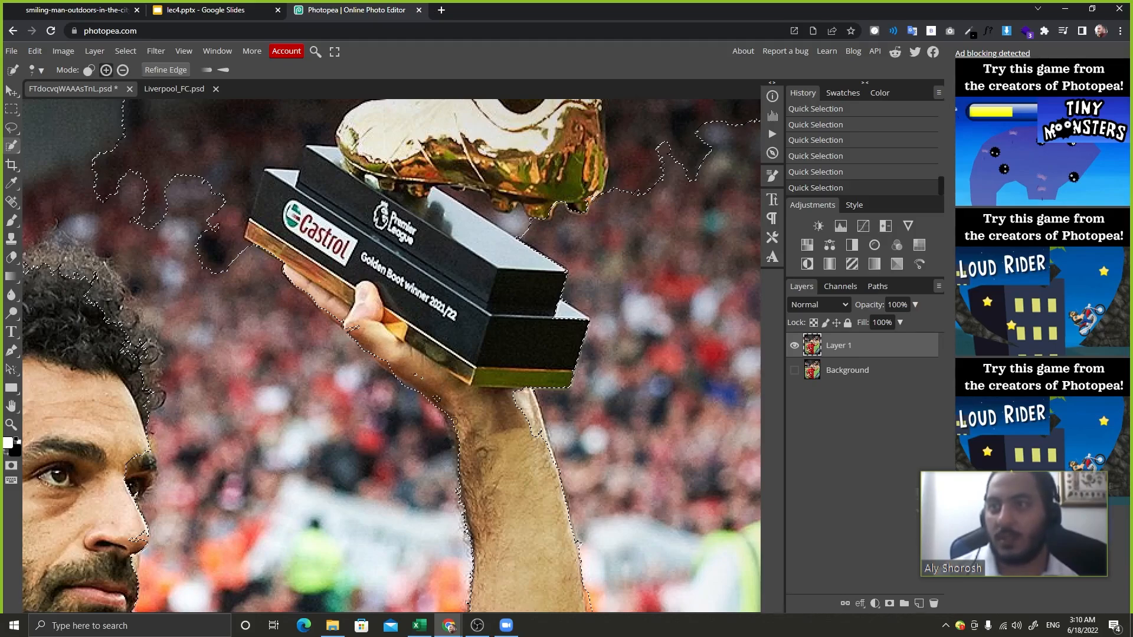
{"action": "left_click_drag", "start_coordinate": [454, 421], "coordinate": [462, 457]}
{"action": "key", "text": "alt"}
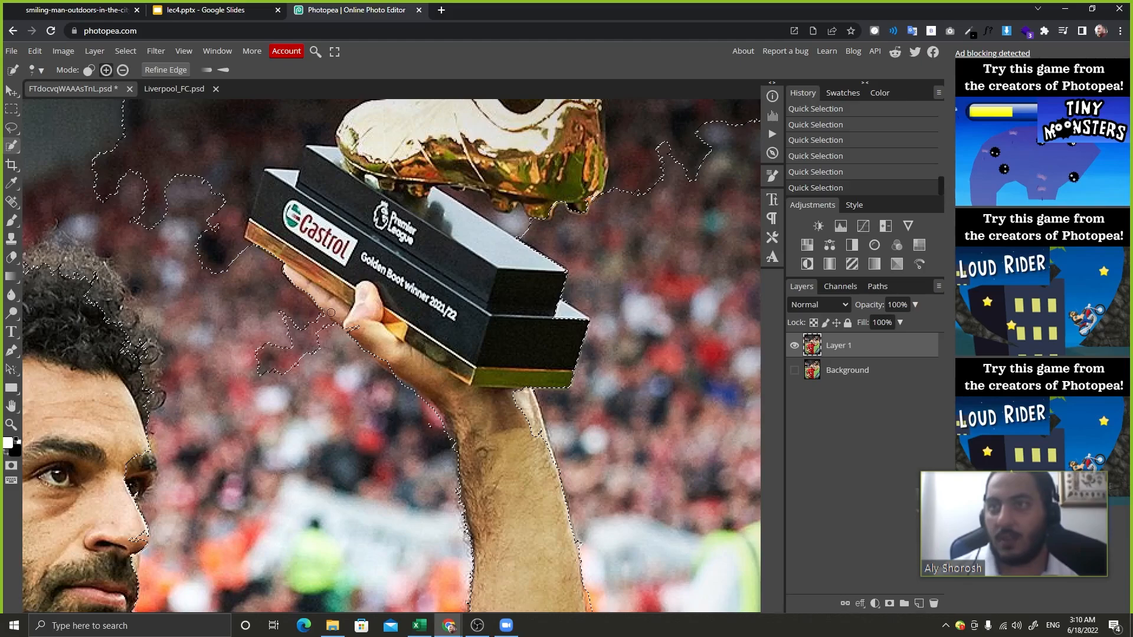
{"action": "left_click", "coordinate": [325, 348]}
{"action": "left_click_drag", "start_coordinate": [324, 348], "coordinate": [363, 369]}
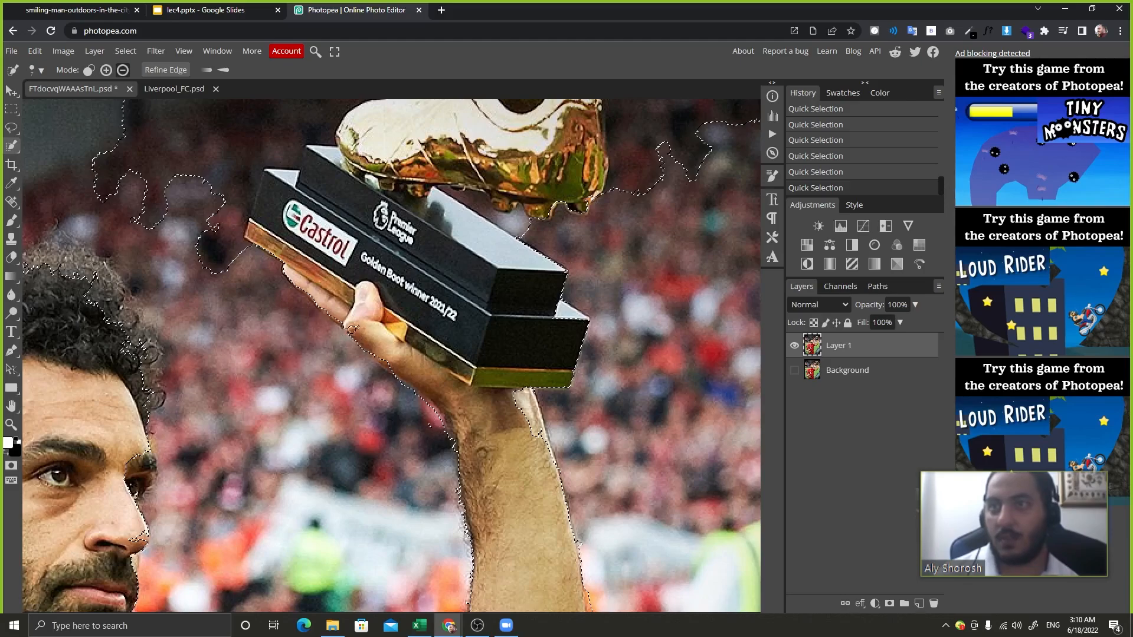
{"action": "left_click_drag", "start_coordinate": [349, 317], "coordinate": [362, 337]}
Add the missed slivers of forehead, nose and mouth along the player's face profile to the selection with the Lasso.
{"action": "left_click_drag", "start_coordinate": [418, 303], "coordinate": [625, 248]}
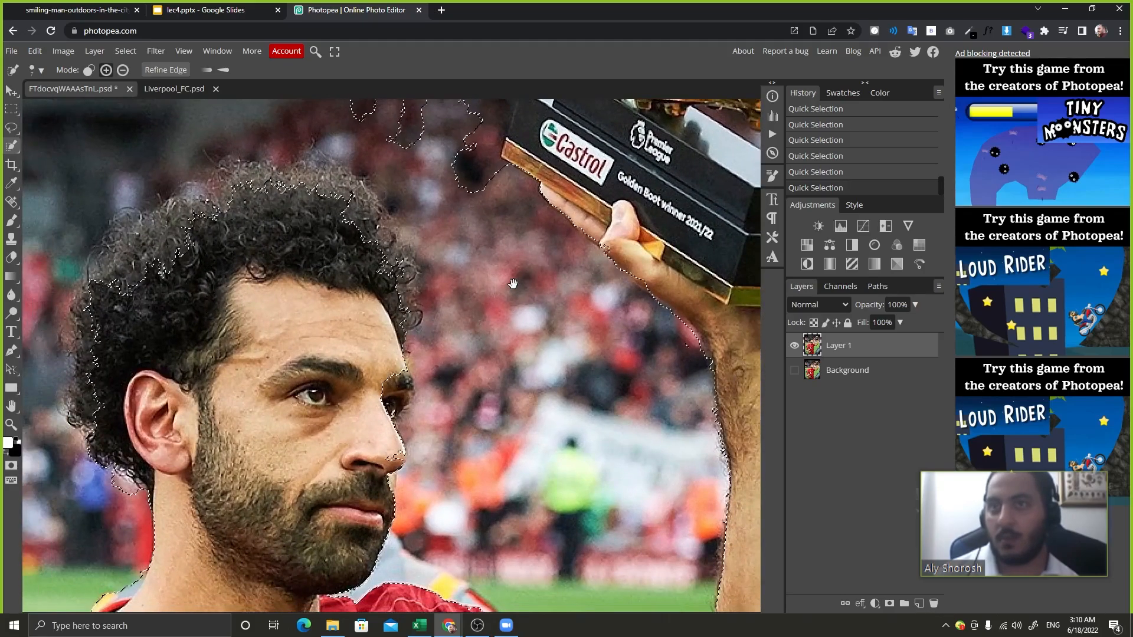
{"action": "left_click_drag", "start_coordinate": [397, 357], "coordinate": [454, 223]}
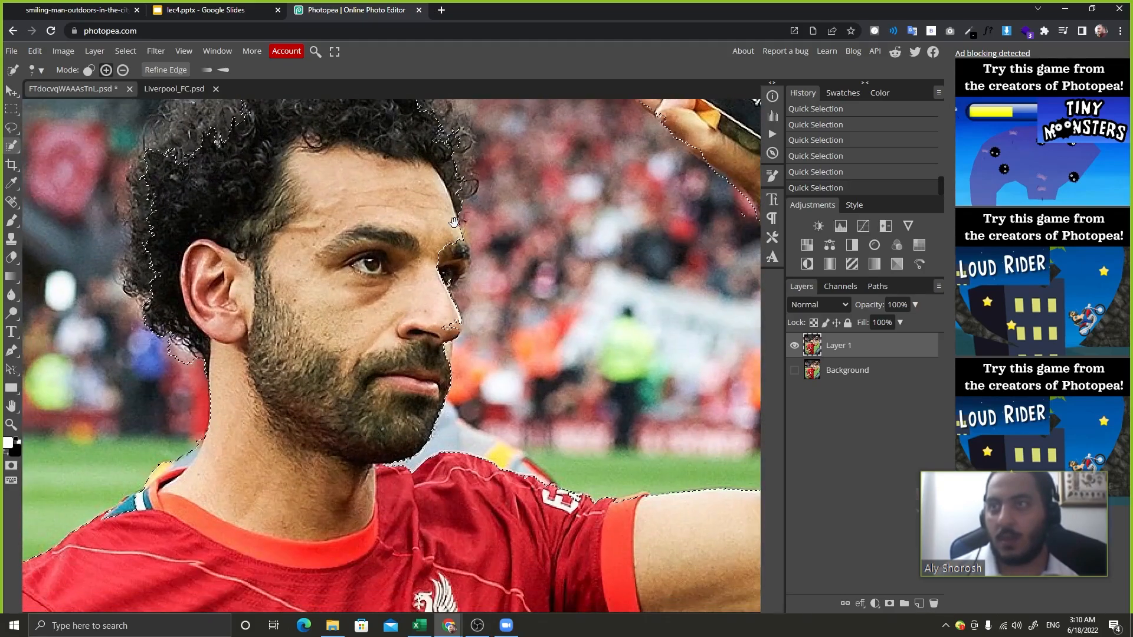
{"action": "left_click", "coordinate": [11, 128]}
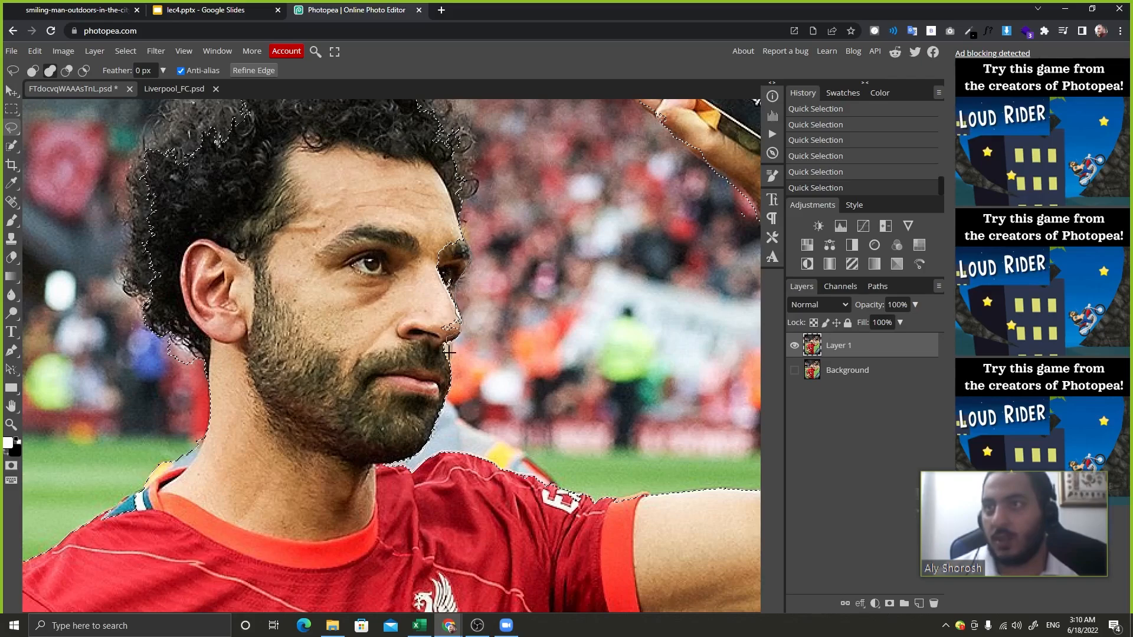
{"action": "mouse_move", "coordinate": [449, 352]}
{"action": "left_mouse_down"}
{"action": "mouse_move", "coordinate": [412, 313]}
{"action": "mouse_move", "coordinate": [429, 302]}
{"action": "left_mouse_up"}
{"action": "mouse_move", "coordinate": [463, 235]}
{"action": "left_mouse_down"}
{"action": "mouse_move", "coordinate": [420, 253]}
{"action": "mouse_move", "coordinate": [430, 295]}
{"action": "mouse_move", "coordinate": [443, 294]}
{"action": "mouse_move", "coordinate": [451, 351]}
{"action": "mouse_move", "coordinate": [443, 371]}
{"action": "mouse_move", "coordinate": [408, 384]}
{"action": "left_mouse_up"}
Subtract the background patch behind the nape and add the missed curls at the back and crown of the hair with the Lasso.
{"action": "key", "text": "alt"}
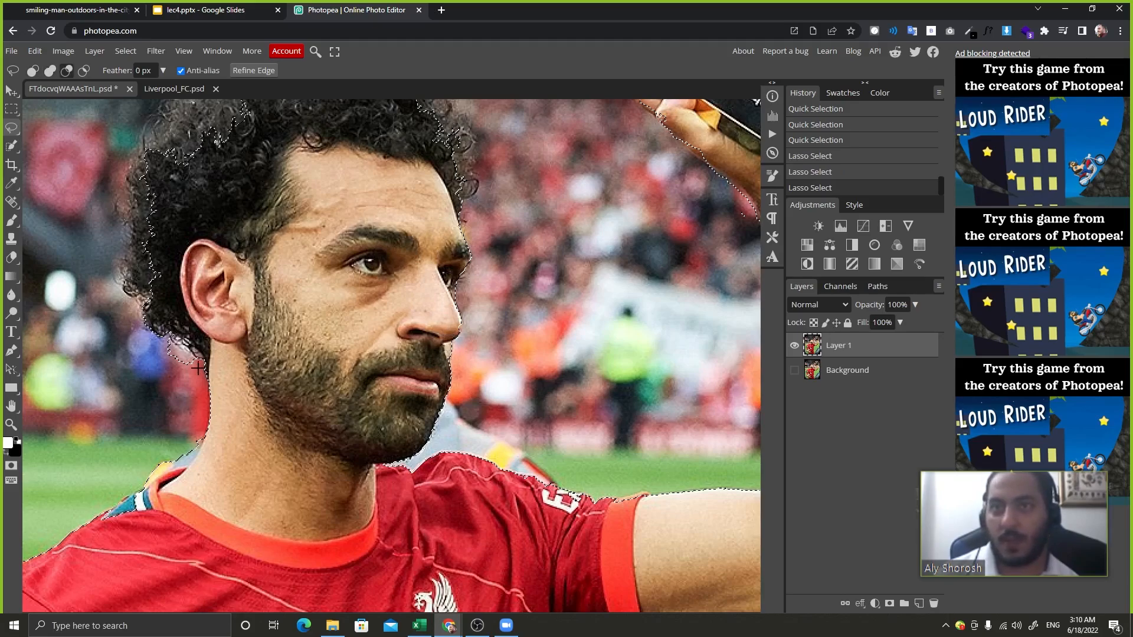
{"action": "mouse_move", "coordinate": [198, 368]}
{"action": "left_mouse_down"}
{"action": "mouse_move", "coordinate": [144, 356]}
{"action": "mouse_move", "coordinate": [203, 367]}
{"action": "left_mouse_up"}
{"action": "key", "text": "space"}
{"action": "left_click_drag", "start_coordinate": [219, 191], "coordinate": [304, 267]}
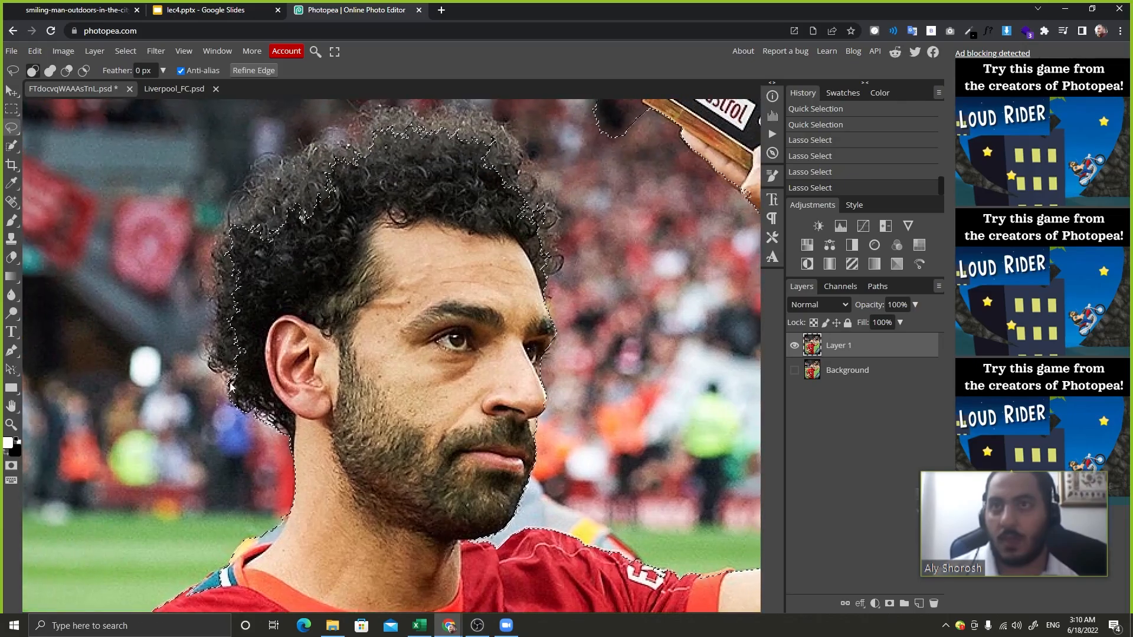
{"action": "key", "text": "shift"}
{"action": "mouse_move", "coordinate": [231, 386]}
{"action": "left_mouse_down"}
{"action": "mouse_move", "coordinate": [236, 373]}
{"action": "mouse_move", "coordinate": [216, 363]}
{"action": "mouse_move", "coordinate": [227, 263]}
{"action": "mouse_move", "coordinate": [268, 361]}
{"action": "mouse_move", "coordinate": [260, 365]}
{"action": "left_mouse_up"}
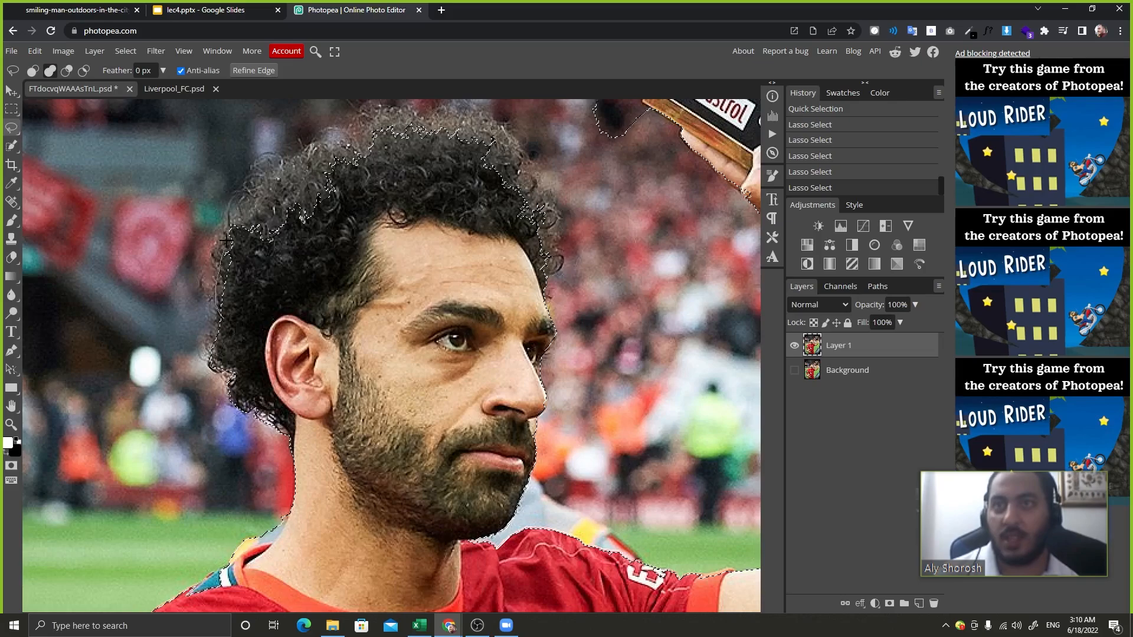
{"action": "mouse_move", "coordinate": [226, 241]}
{"action": "left_mouse_down"}
{"action": "mouse_move", "coordinate": [294, 164]}
{"action": "mouse_move", "coordinate": [378, 124]}
{"action": "mouse_move", "coordinate": [464, 121]}
{"action": "mouse_move", "coordinate": [501, 142]}
{"action": "mouse_move", "coordinate": [518, 262]}
{"action": "mouse_move", "coordinate": [489, 289]}
{"action": "left_mouse_up"}
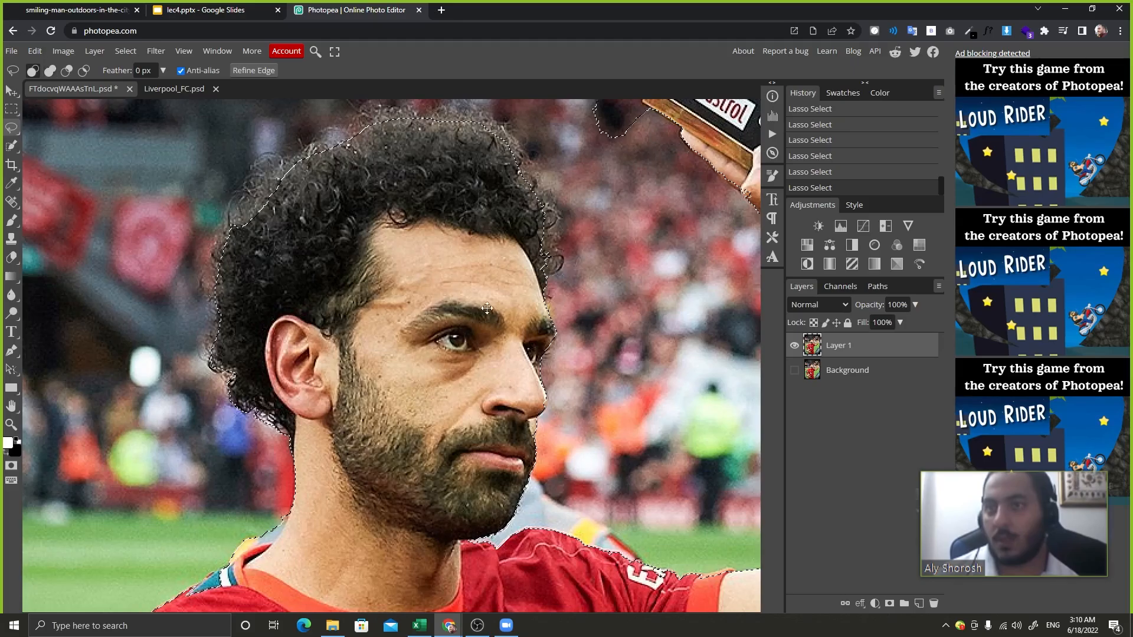
Add the lower hand and the black trophy base it holds to the selection with the Lasso.
{"action": "scroll", "coordinate": [486, 308], "scroll_direction": "down", "scroll_amount": 3}
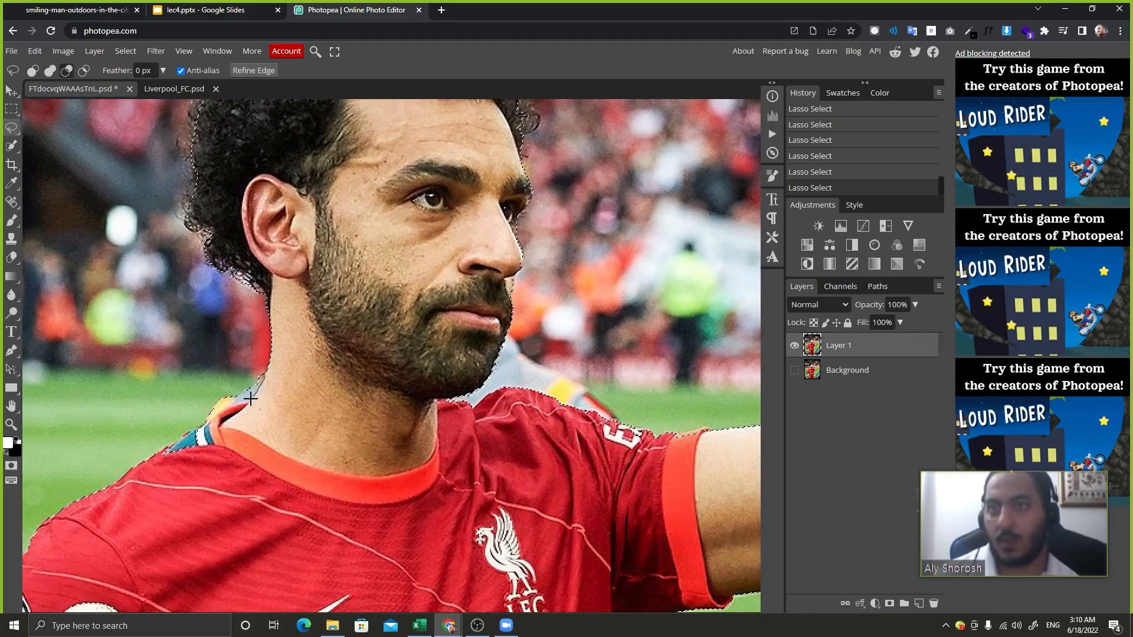
{"action": "left_click_drag", "start_coordinate": [571, 610], "coordinate": [336, 314]}
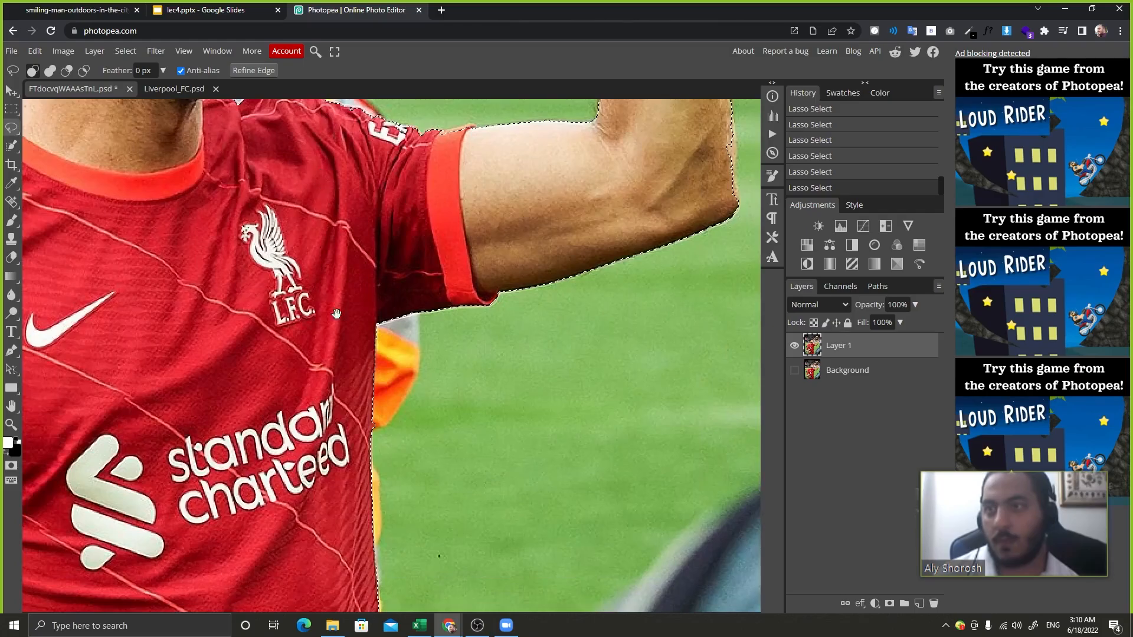
{"action": "left_click_drag", "start_coordinate": [400, 553], "coordinate": [410, 232]}
{"action": "left_click_drag", "start_coordinate": [501, 501], "coordinate": [539, 177]}
{"action": "left_click_drag", "start_coordinate": [334, 288], "coordinate": [669, 399]}
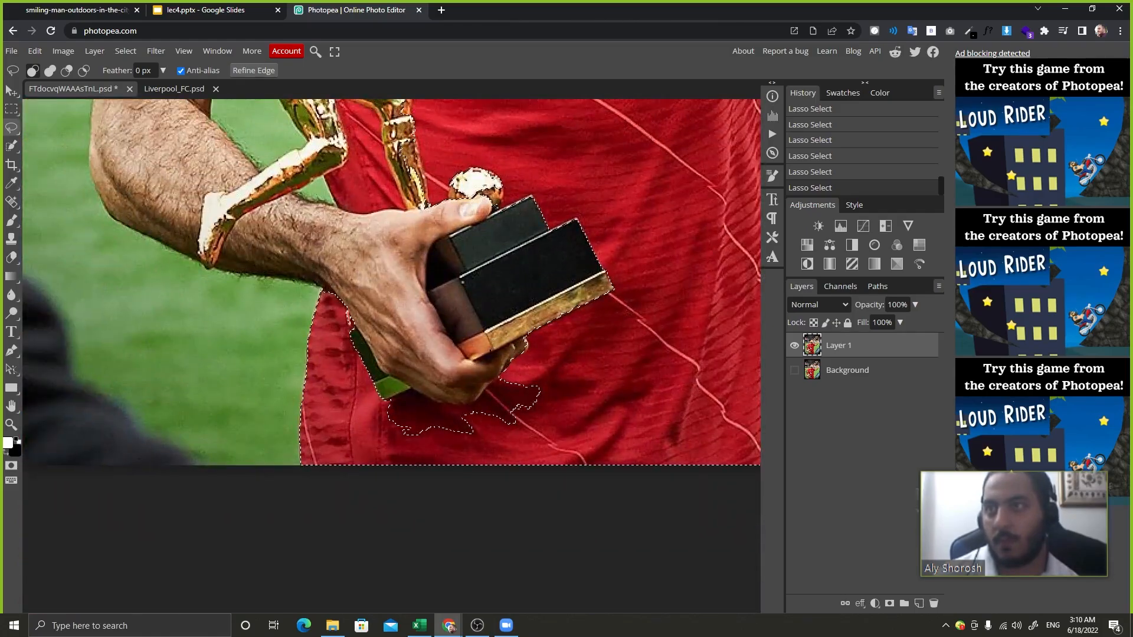
{"action": "key", "text": "shift"}
{"action": "mouse_move", "coordinate": [596, 249]}
{"action": "left_mouse_down"}
{"action": "mouse_move", "coordinate": [567, 198]}
{"action": "mouse_move", "coordinate": [480, 148]}
{"action": "mouse_move", "coordinate": [348, 260]}
{"action": "mouse_move", "coordinate": [340, 495]}
{"action": "mouse_move", "coordinate": [566, 330]}
{"action": "left_mouse_up"}
Add the small unselected patch of shirt below the hand to the selection, and undo the accidental deselection.
{"action": "left_click_drag", "start_coordinate": [312, 179], "coordinate": [362, 269]}
{"action": "key", "text": "shift"}
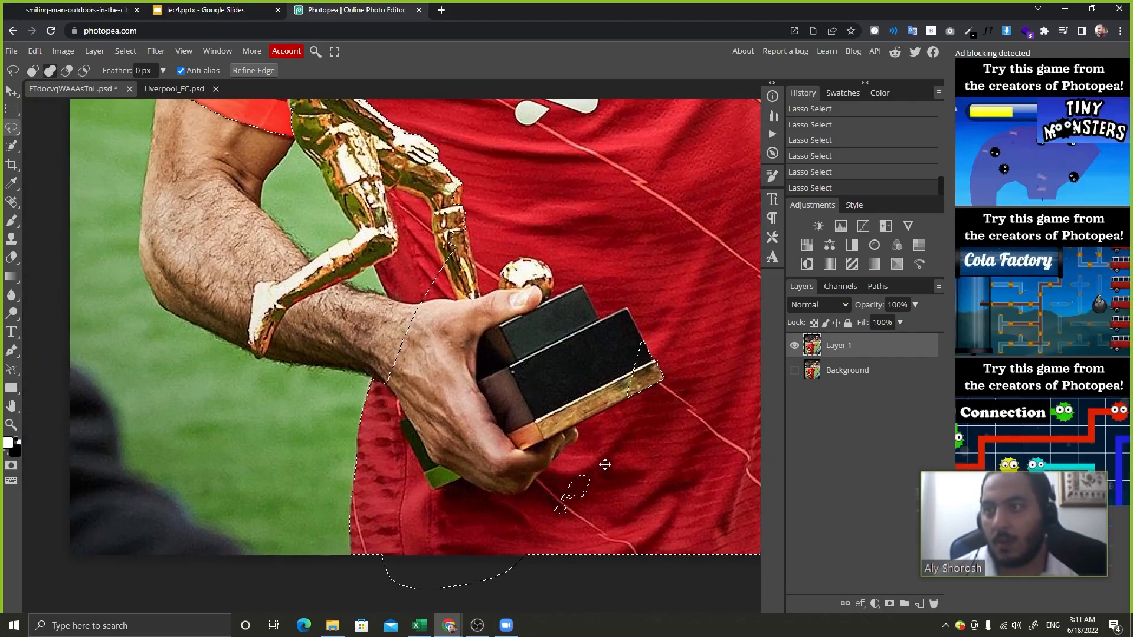
{"action": "left_click_drag", "start_coordinate": [604, 463], "coordinate": [566, 495]}
{"action": "left_click_drag", "start_coordinate": [266, 269], "coordinate": [334, 399]}
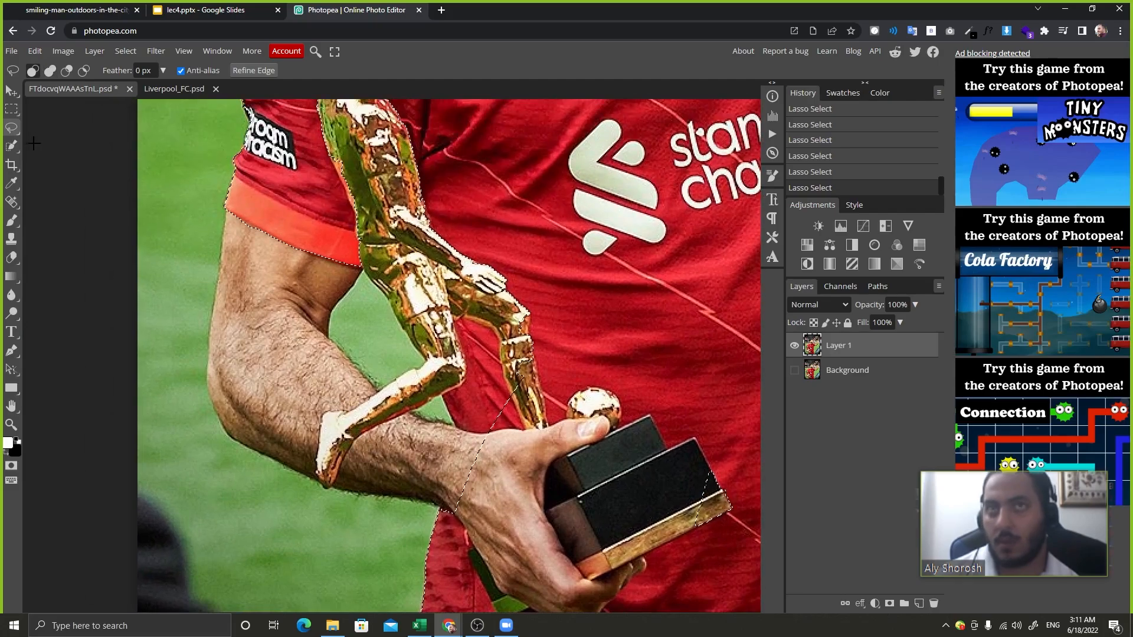
{"action": "key", "text": "ctrl+d"}
{"action": "key", "text": "ctrl+z"}
Add the bare upper arm and forearm behind the golden statuette to the selection with Quick Selection.
{"action": "left_click", "coordinate": [11, 146]}
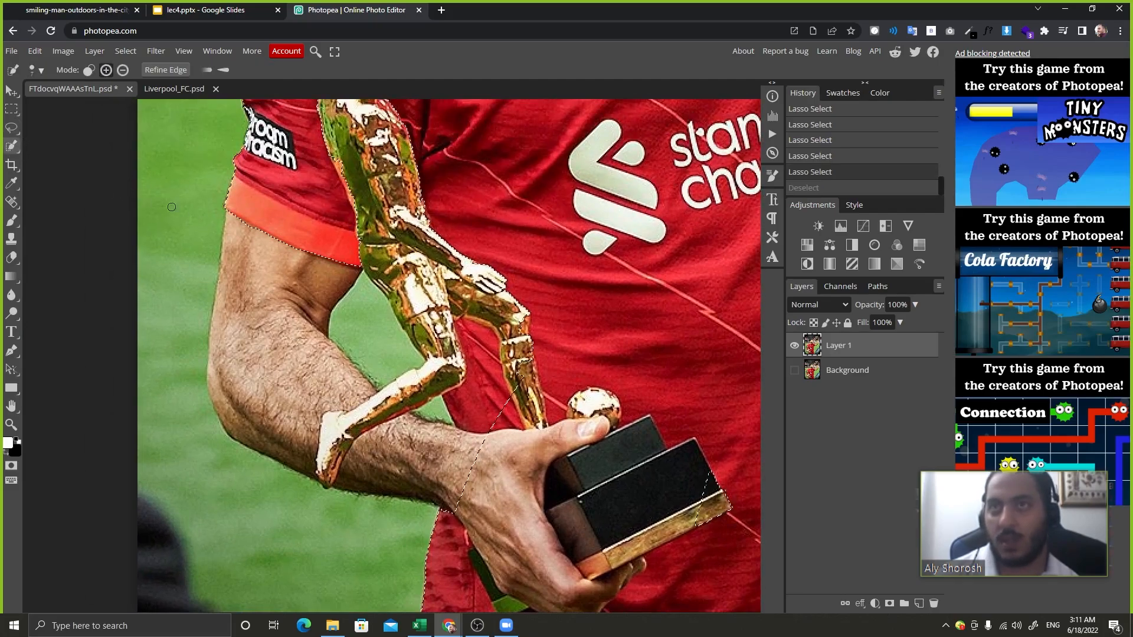
{"action": "mouse_move", "coordinate": [267, 250]}
{"action": "left_mouse_down"}
{"action": "mouse_move", "coordinate": [255, 329]}
{"action": "mouse_move", "coordinate": [280, 391]}
{"action": "mouse_move", "coordinate": [442, 449]}
{"action": "left_mouse_up"}
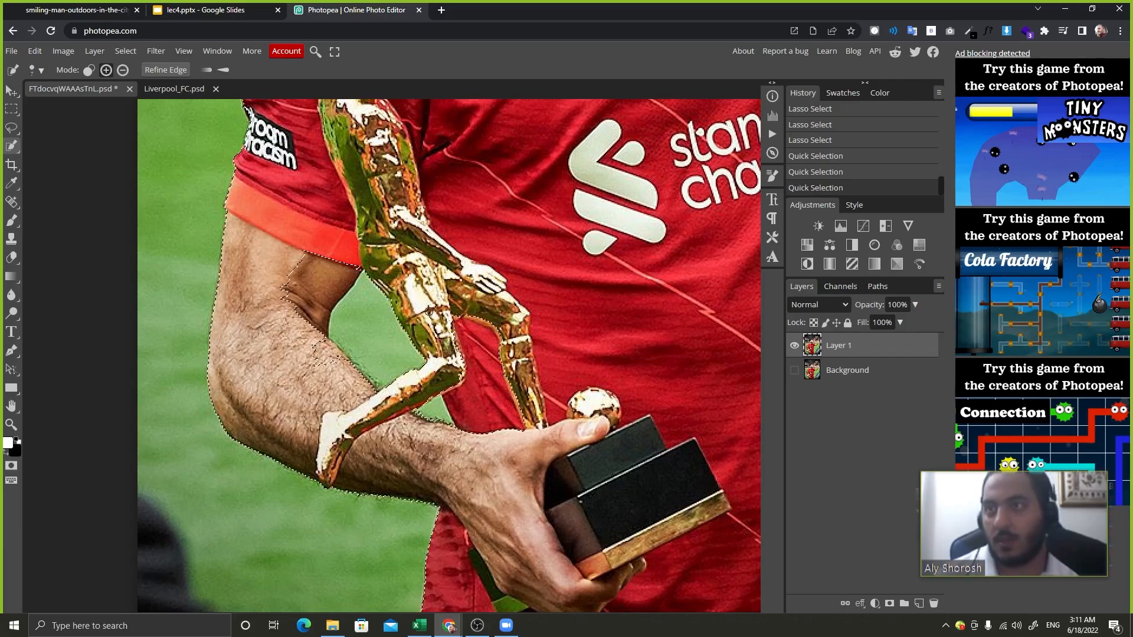
{"action": "left_click_drag", "start_coordinate": [306, 292], "coordinate": [323, 278]}
{"action": "left_click", "coordinate": [343, 274]}
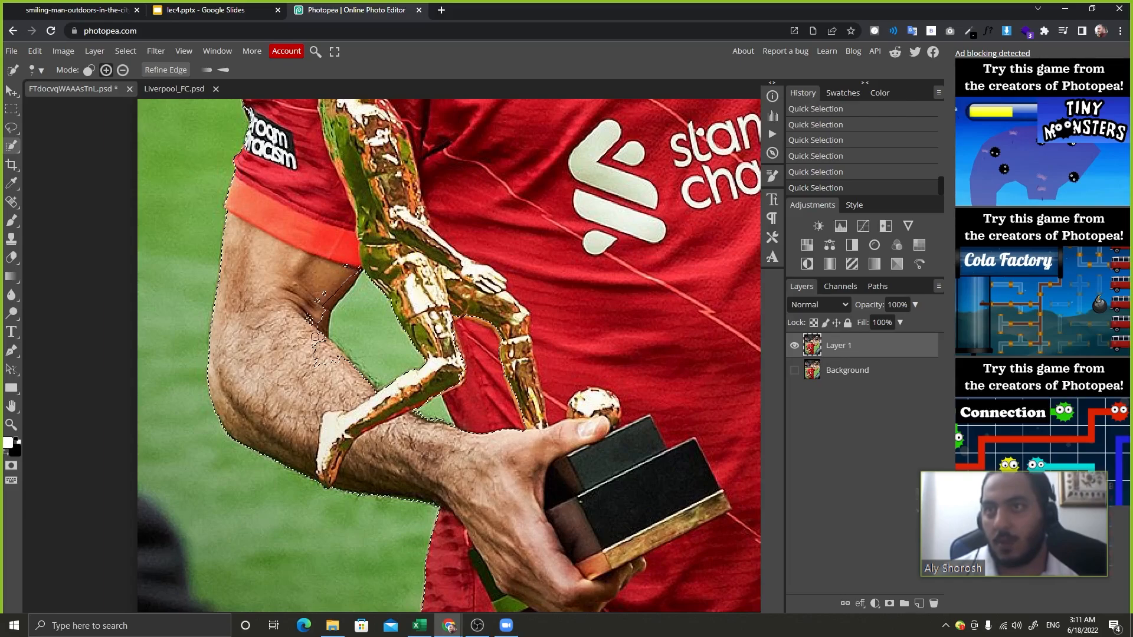
Add the missed skin at the inner elbow to the selection and clean up the forearm edge beside the statuette with the Lasso.
{"action": "left_click", "coordinate": [11, 127]}
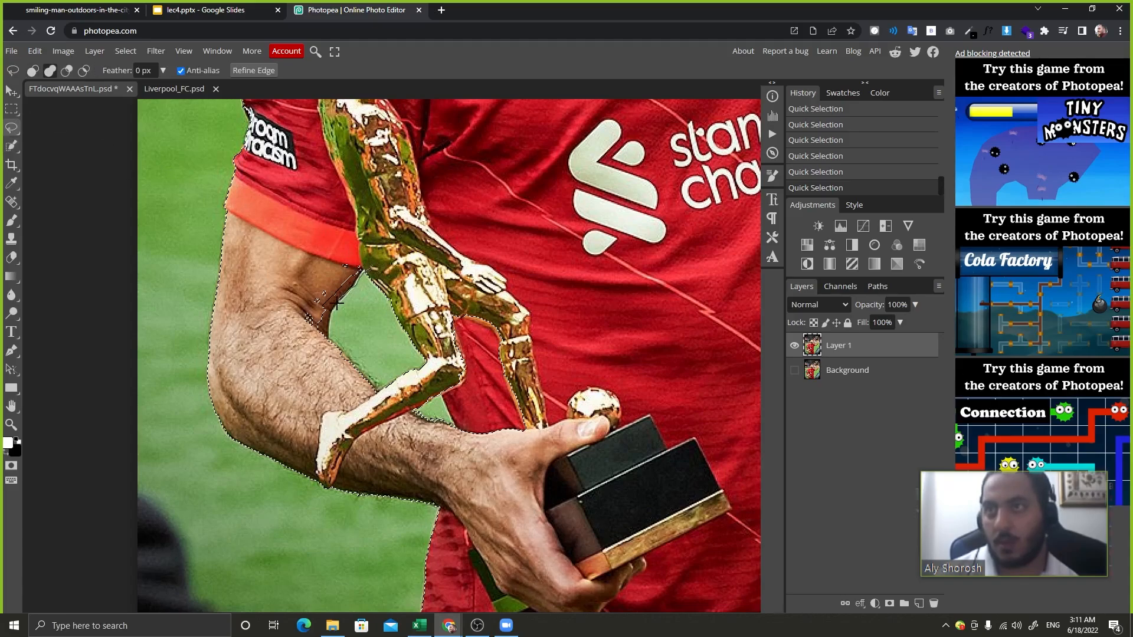
{"action": "mouse_move", "coordinate": [329, 338]}
{"action": "left_mouse_down"}
{"action": "mouse_move", "coordinate": [344, 219]}
{"action": "mouse_move", "coordinate": [358, 234]}
{"action": "left_mouse_up"}
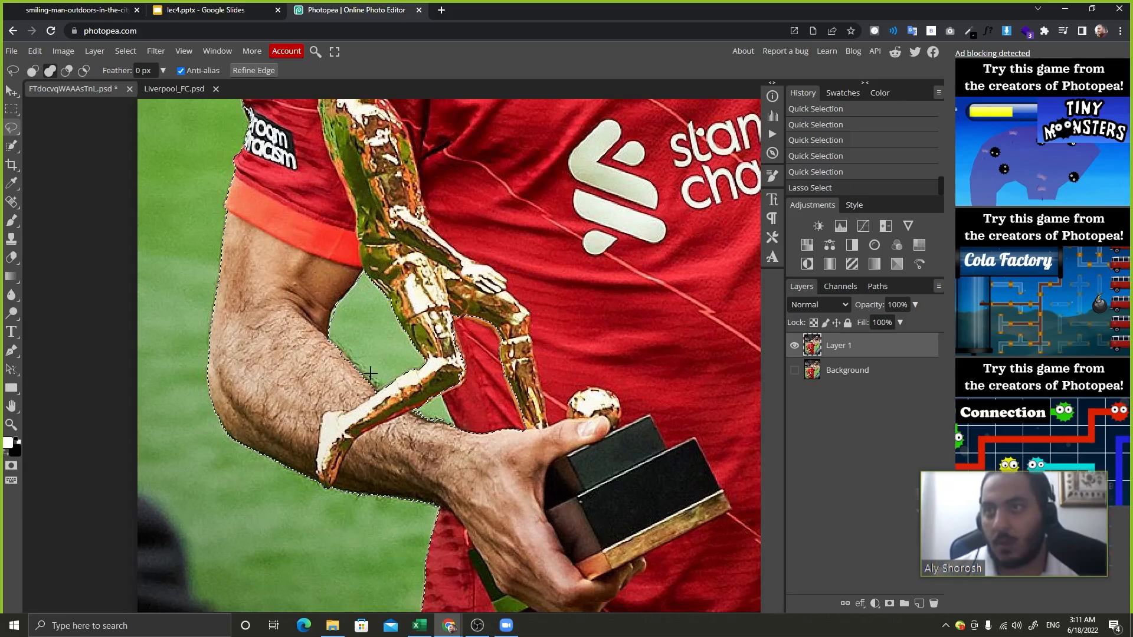
{"action": "left_click_drag", "start_coordinate": [582, 311], "coordinate": [523, 430]}
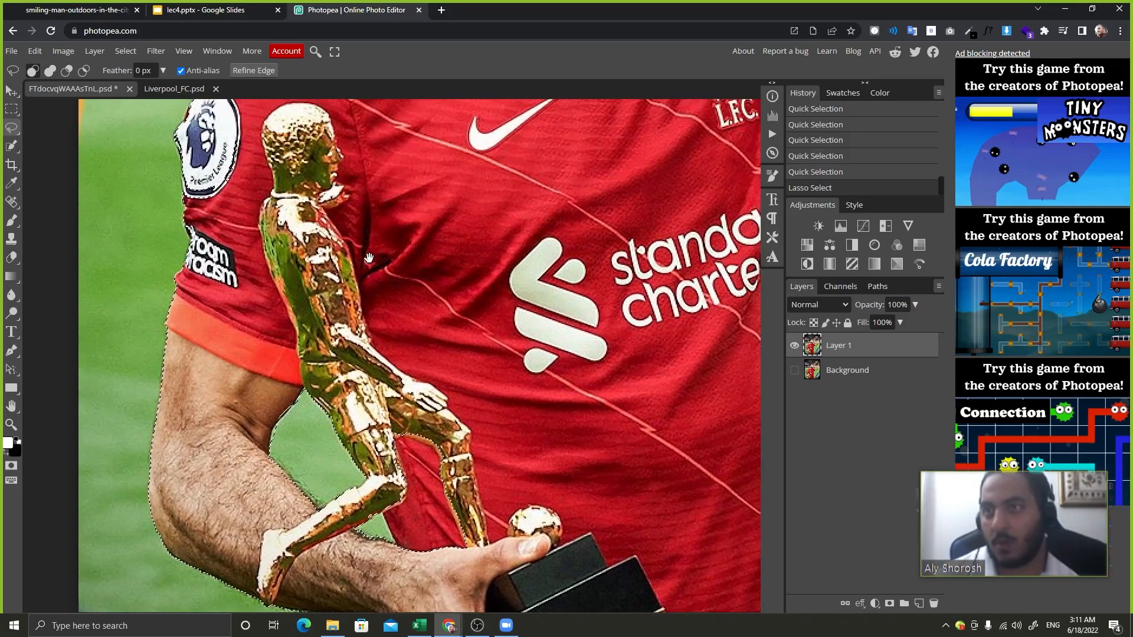
{"action": "left_click_drag", "start_coordinate": [369, 258], "coordinate": [336, 140]}
{"action": "mouse_move", "coordinate": [360, 432]}
{"action": "left_mouse_down"}
{"action": "mouse_move", "coordinate": [499, 276]}
{"action": "mouse_move", "coordinate": [361, 314]}
{"action": "mouse_move", "coordinate": [354, 377]}
{"action": "left_mouse_up"}
Adjust the selection around the blue and white collar trim behind the neck with the Lasso.
{"action": "mouse_move", "coordinate": [370, 152]}
{"action": "left_mouse_down"}
{"action": "mouse_move", "coordinate": [490, 445]}
{"action": "mouse_move", "coordinate": [524, 470]}
{"action": "left_mouse_up"}
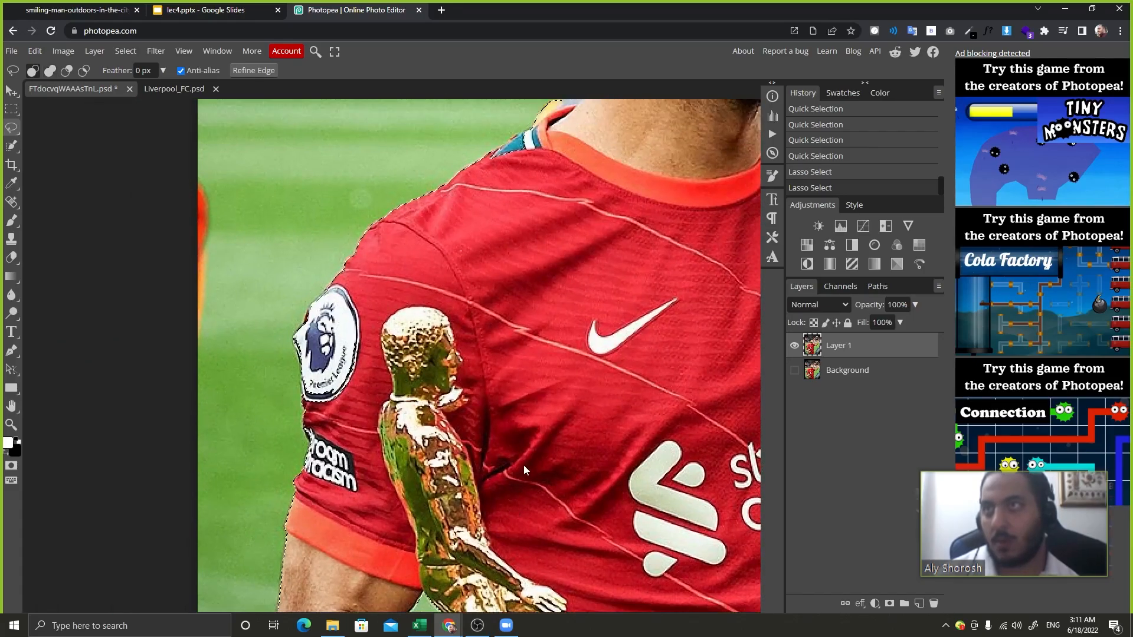
{"action": "left_click_drag", "start_coordinate": [516, 338], "coordinate": [289, 565]}
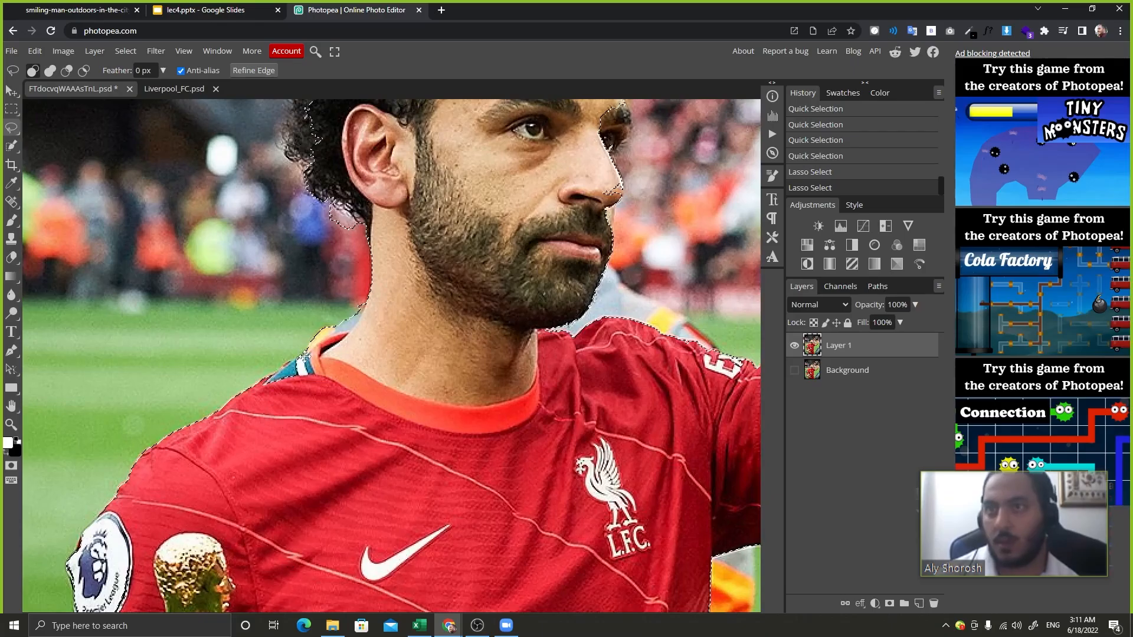
{"action": "key", "text": "shift"}
{"action": "mouse_move", "coordinate": [302, 360]}
{"action": "left_mouse_down"}
{"action": "mouse_move", "coordinate": [258, 405]}
{"action": "mouse_move", "coordinate": [299, 368]}
{"action": "mouse_move", "coordinate": [272, 376]}
{"action": "mouse_move", "coordinate": [304, 370]}
{"action": "left_mouse_up"}
Try to subtract the background around the golden boot and its base with one freehand Lasso outline, and undo it.
{"action": "left_click_drag", "start_coordinate": [696, 236], "coordinate": [138, 434]}
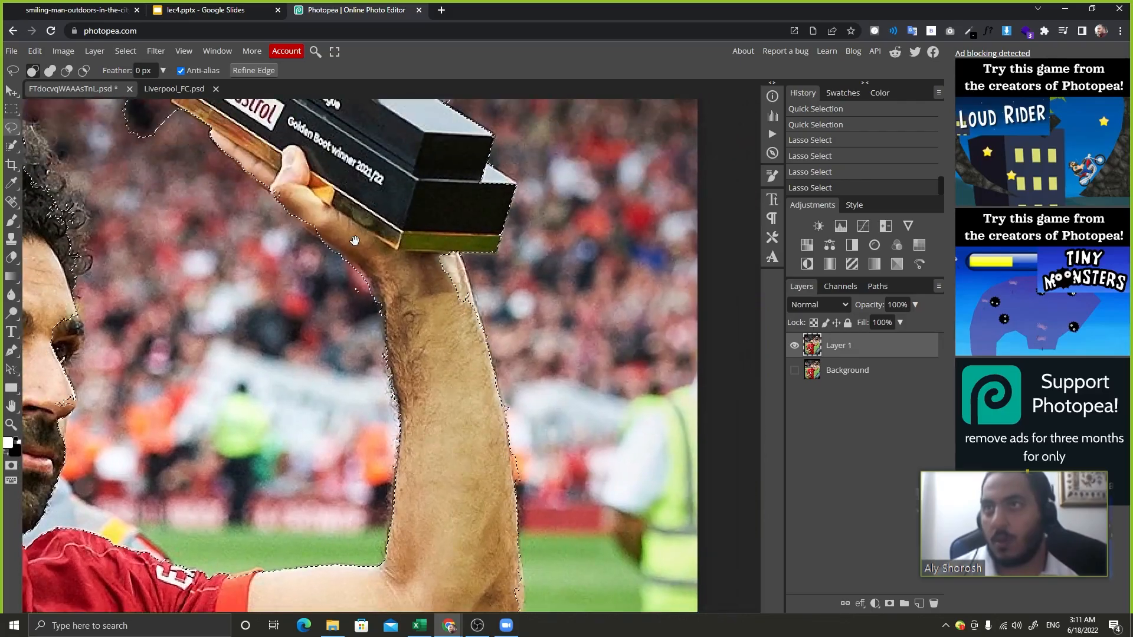
{"action": "left_click_drag", "start_coordinate": [353, 243], "coordinate": [372, 420]}
{"action": "left_click_drag", "start_coordinate": [192, 301], "coordinate": [263, 366]}
{"action": "key", "text": "alt"}
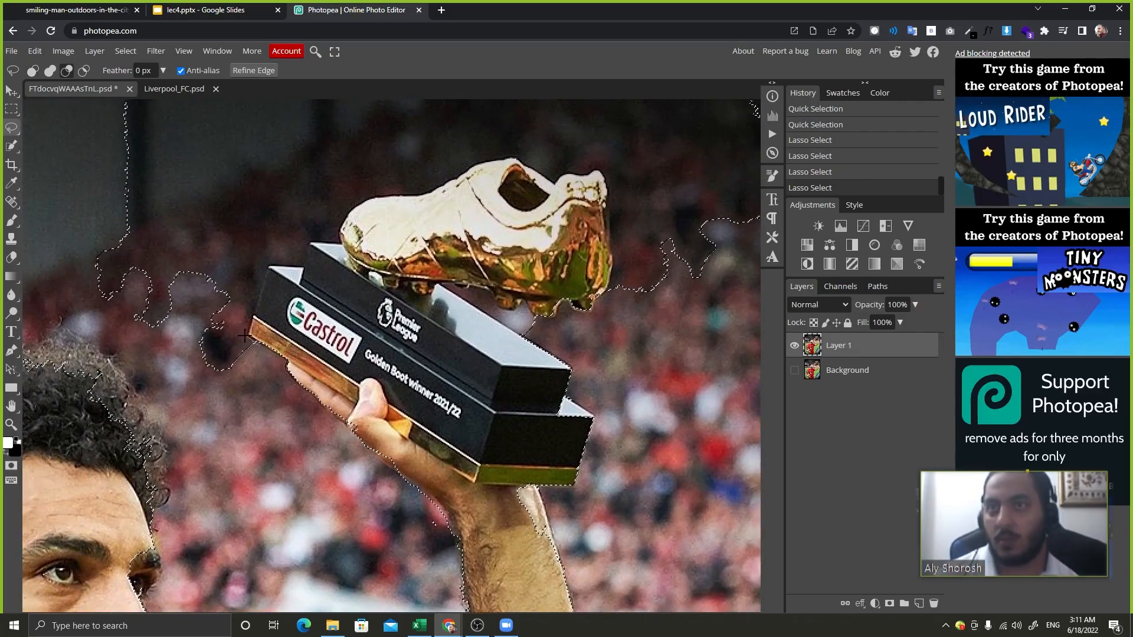
{"action": "mouse_move", "coordinate": [281, 262]}
{"action": "left_mouse_down"}
{"action": "mouse_move", "coordinate": [360, 195]}
{"action": "mouse_move", "coordinate": [434, 193]}
{"action": "mouse_move", "coordinate": [482, 162]}
{"action": "mouse_move", "coordinate": [549, 175]}
{"action": "left_mouse_up"}
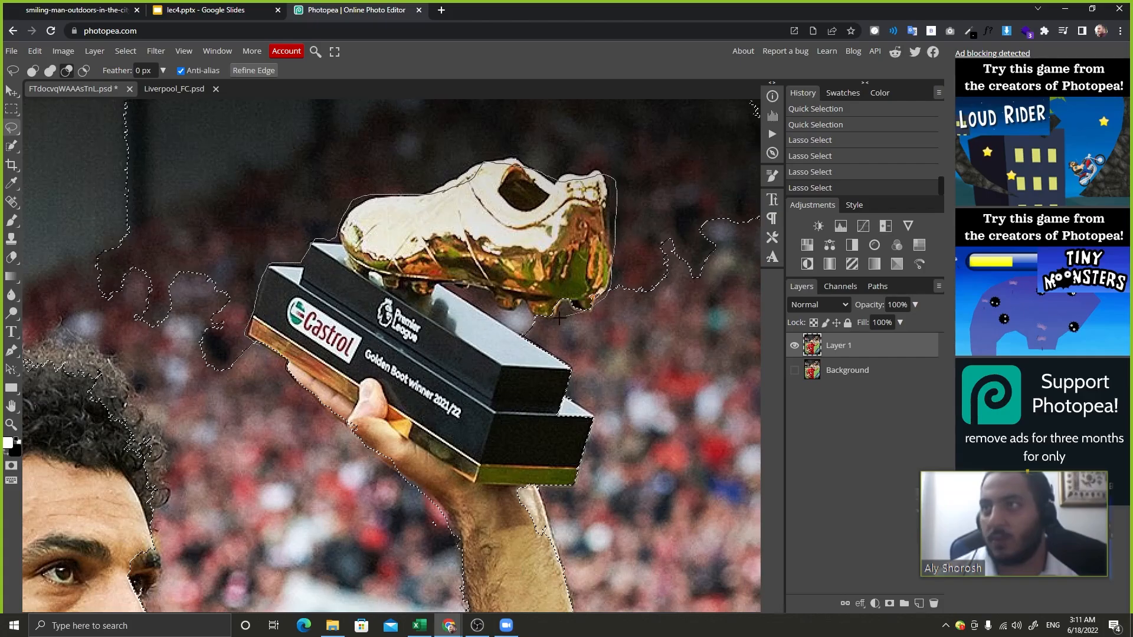
{"action": "left_click_drag", "start_coordinate": [559, 318], "coordinate": [522, 305]}
{"action": "mouse_move", "coordinate": [459, 289]}
{"action": "left_mouse_down"}
{"action": "mouse_move", "coordinate": [485, 314]}
{"action": "mouse_move", "coordinate": [645, 373]}
{"action": "mouse_move", "coordinate": [837, 311]}
{"action": "left_mouse_up"}
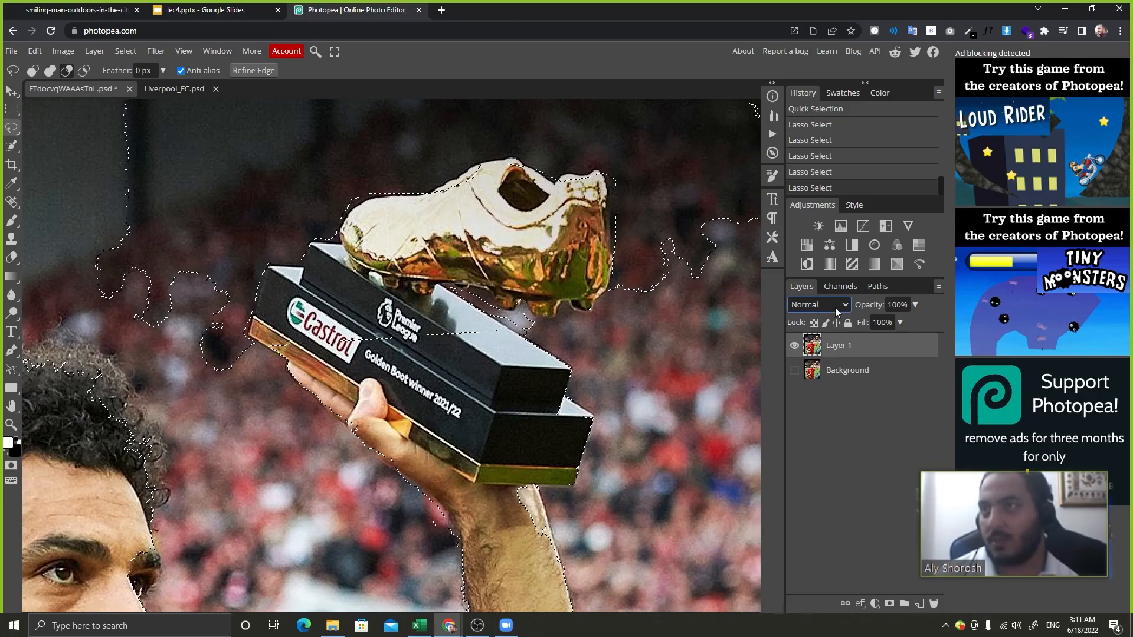
{"action": "left_click_drag", "start_coordinate": [588, 276], "coordinate": [478, 355]}
{"action": "key", "text": "ctrl+z"}
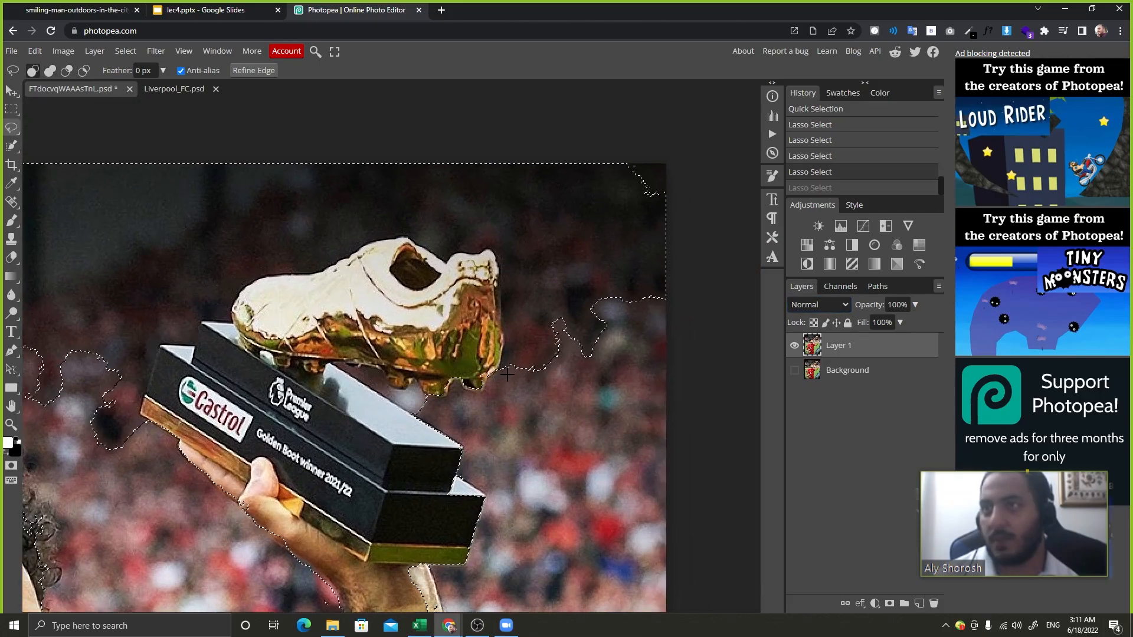
Subtract the crowd beside the golden boot's heel and between its sole and the black base from the selection with the Lasso.
{"action": "key", "text": "alt"}
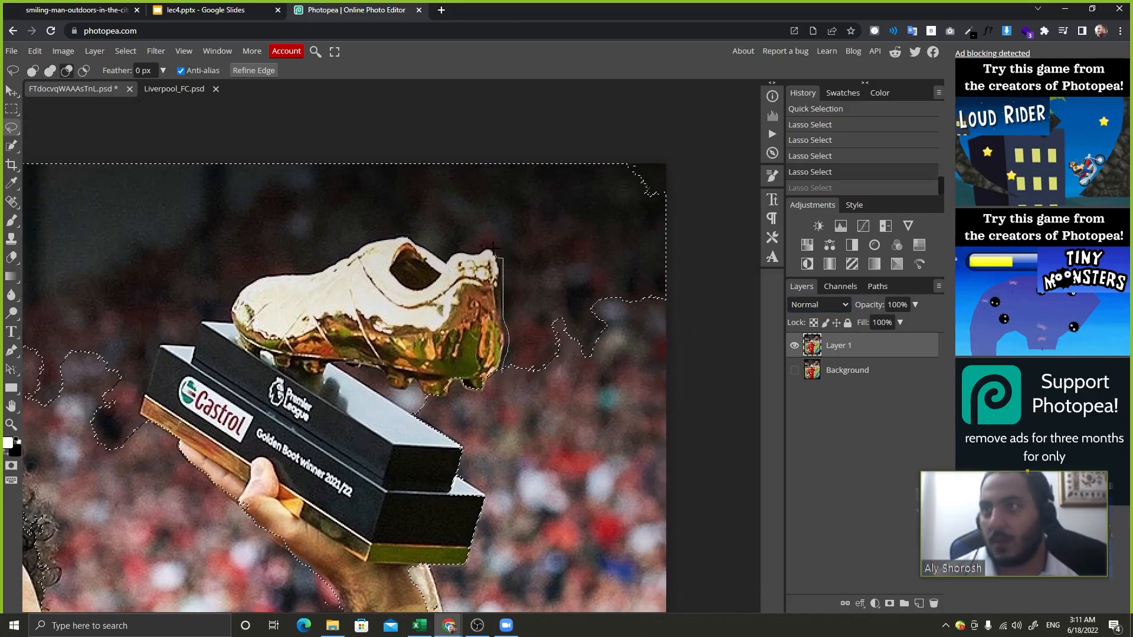
{"action": "mouse_move", "coordinate": [492, 246]}
{"action": "left_mouse_down"}
{"action": "mouse_move", "coordinate": [727, 213]}
{"action": "mouse_move", "coordinate": [566, 451]}
{"action": "mouse_move", "coordinate": [419, 407]}
{"action": "left_mouse_up"}
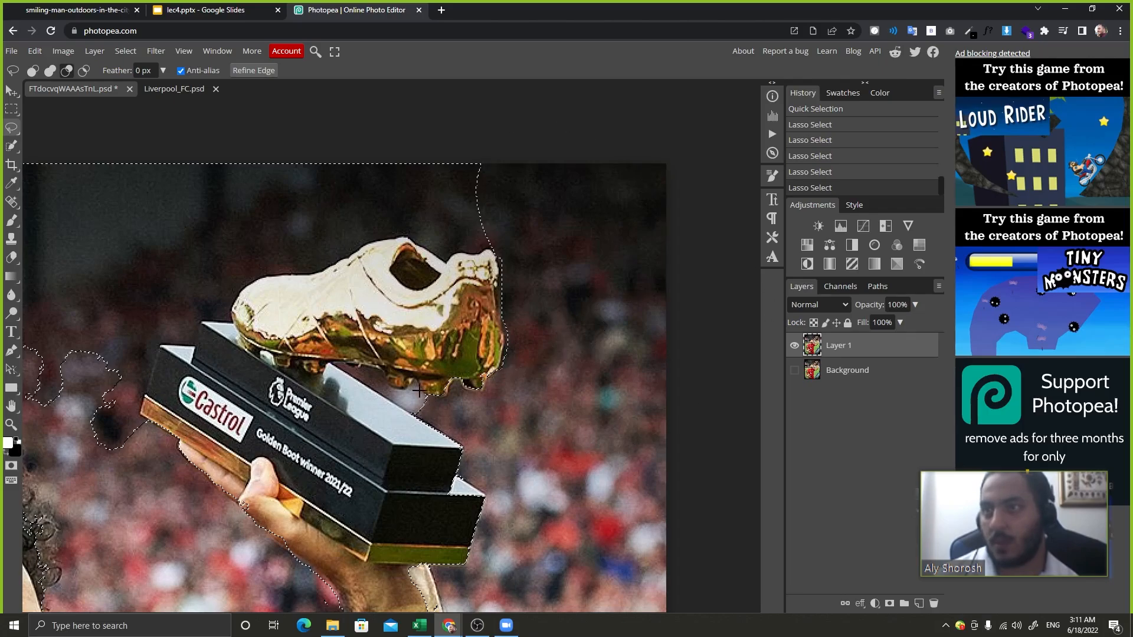
{"action": "mouse_move", "coordinate": [336, 370]}
{"action": "left_mouse_down"}
{"action": "mouse_move", "coordinate": [450, 414]}
{"action": "mouse_move", "coordinate": [485, 330]}
{"action": "mouse_move", "coordinate": [462, 419]}
{"action": "mouse_move", "coordinate": [429, 424]}
{"action": "mouse_move", "coordinate": [339, 371]}
{"action": "mouse_move", "coordinate": [412, 385]}
{"action": "mouse_move", "coordinate": [436, 429]}
{"action": "left_mouse_up"}
Outline the background along the trophy base and the golden boot's upper edge with the Polygonal Lasso in subtract mode.
{"action": "left_click_drag", "start_coordinate": [264, 336], "coordinate": [444, 342]}
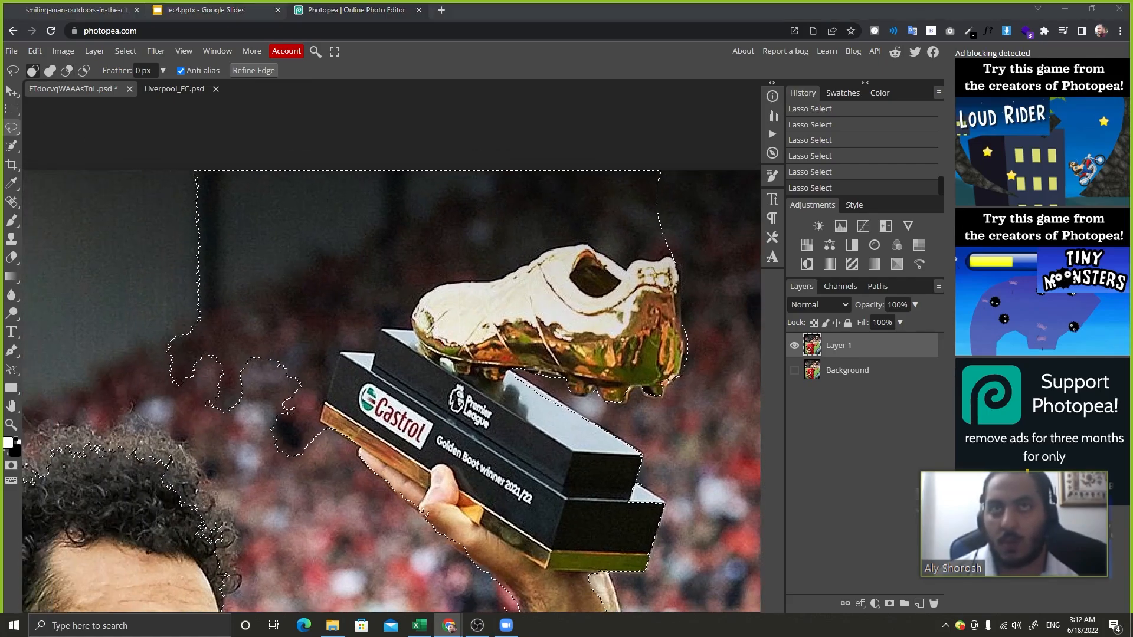
{"action": "right_click", "coordinate": [11, 127]}
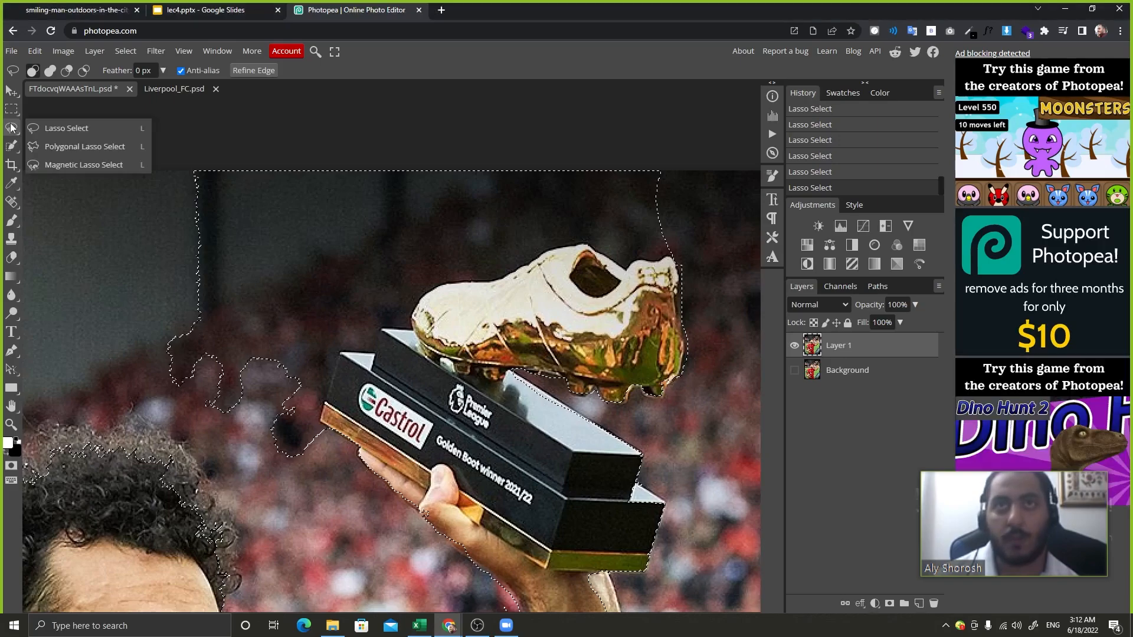
{"action": "left_click", "coordinate": [64, 146]}
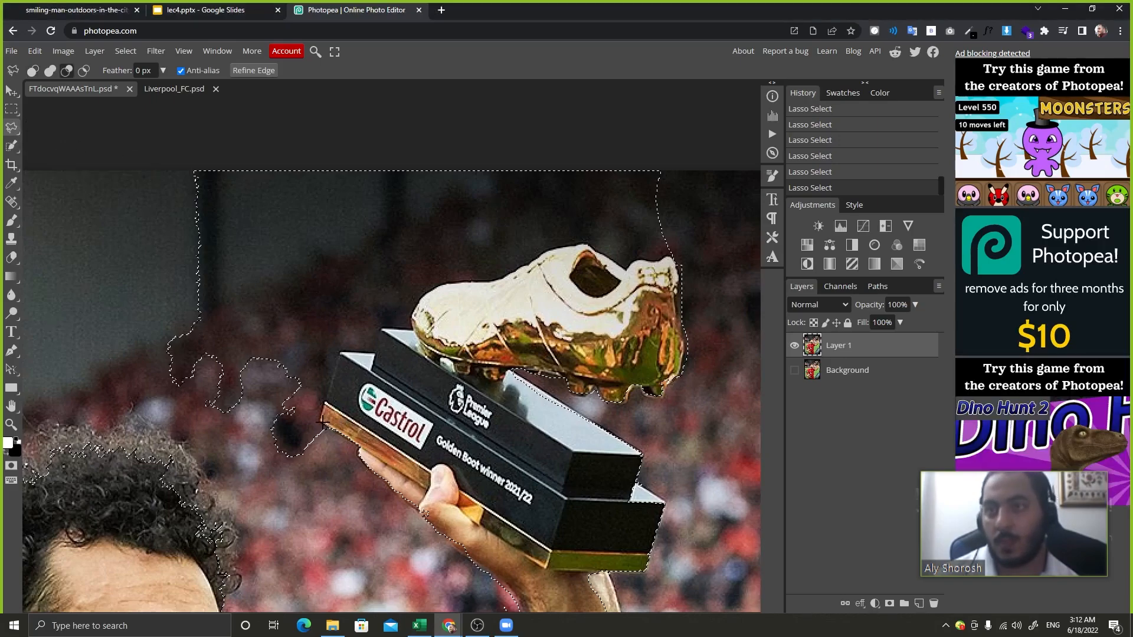
{"action": "left_click", "coordinate": [318, 415]}
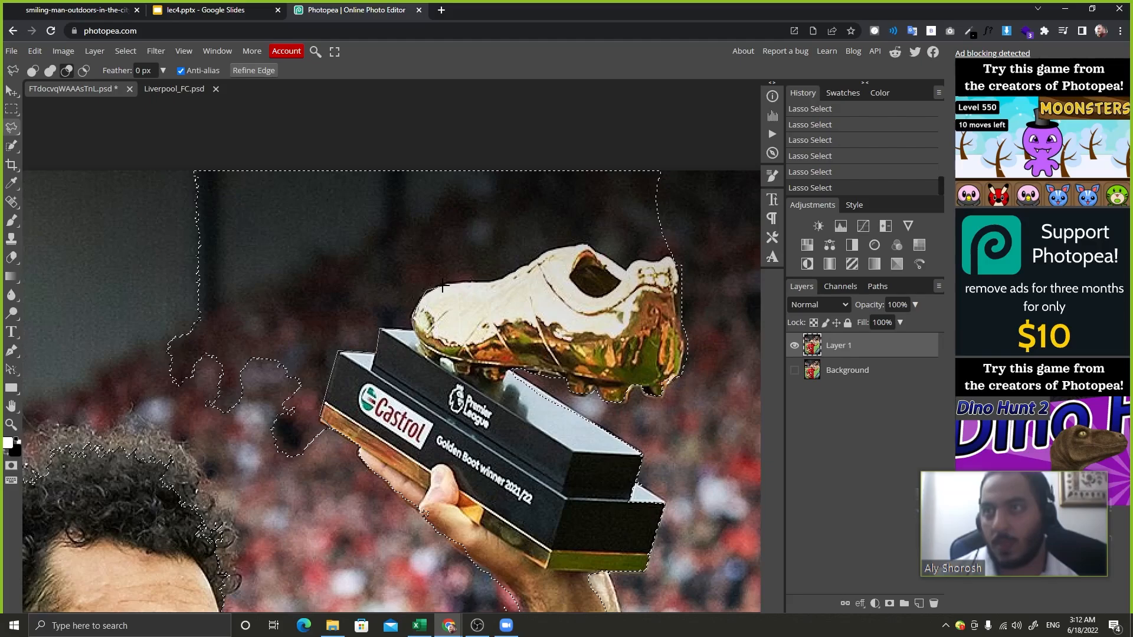
{"action": "left_click", "coordinate": [479, 281]}
{"action": "left_click", "coordinate": [505, 281]}
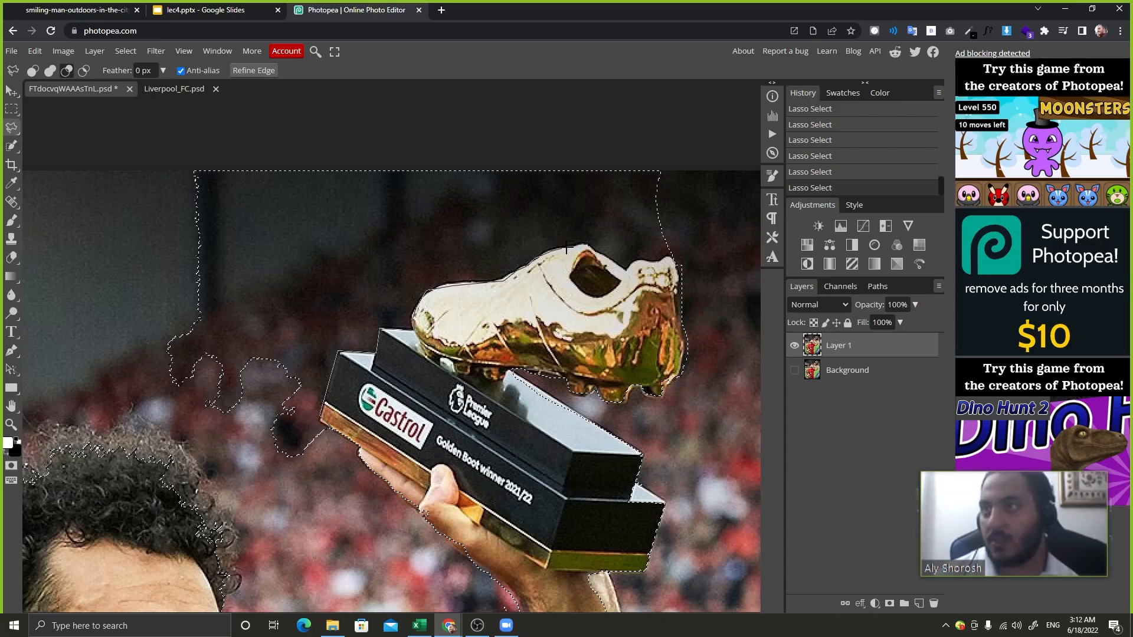
{"action": "left_click", "coordinate": [585, 244]}
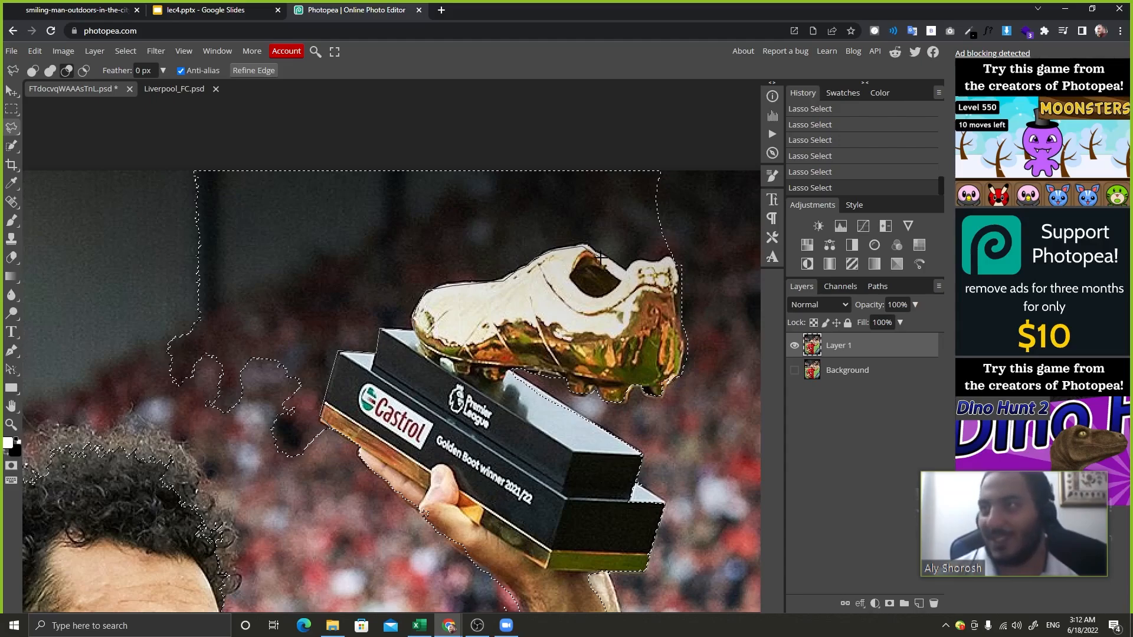
{"action": "left_click", "coordinate": [631, 266]}
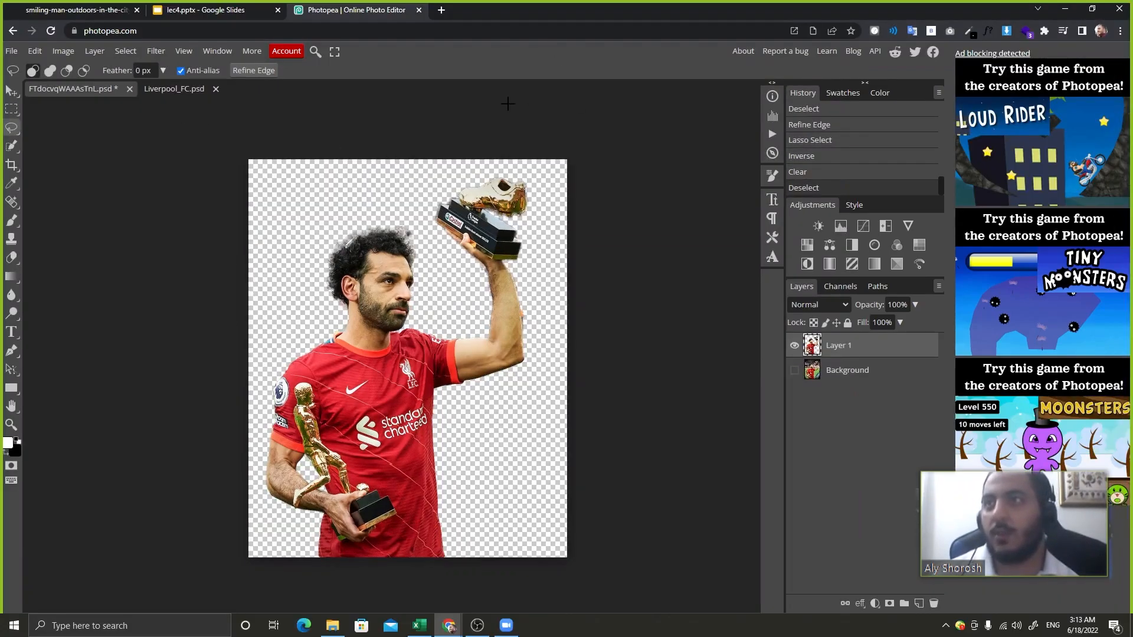
Switch to the lec4.pptx presentation in Google Slides to view the reference poster.
{"action": "left_click", "coordinate": [263, 5]}
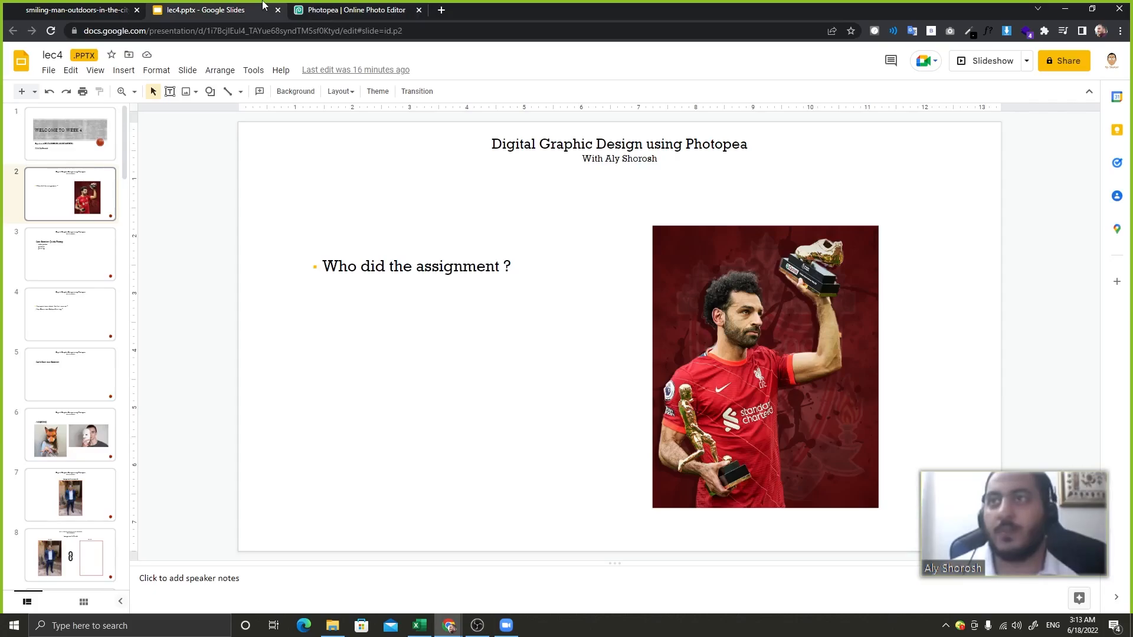
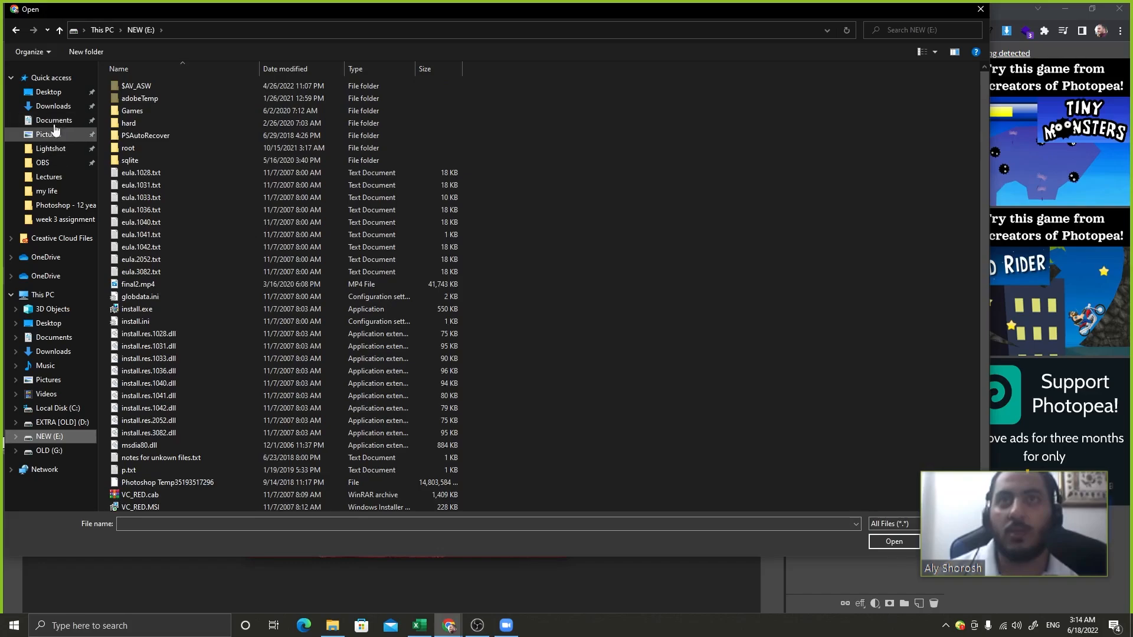
Load the brush file Splatter Brush Set.abr from the week 3 assignment folder into the brush presets.
{"action": "left_click", "coordinate": [51, 78]}
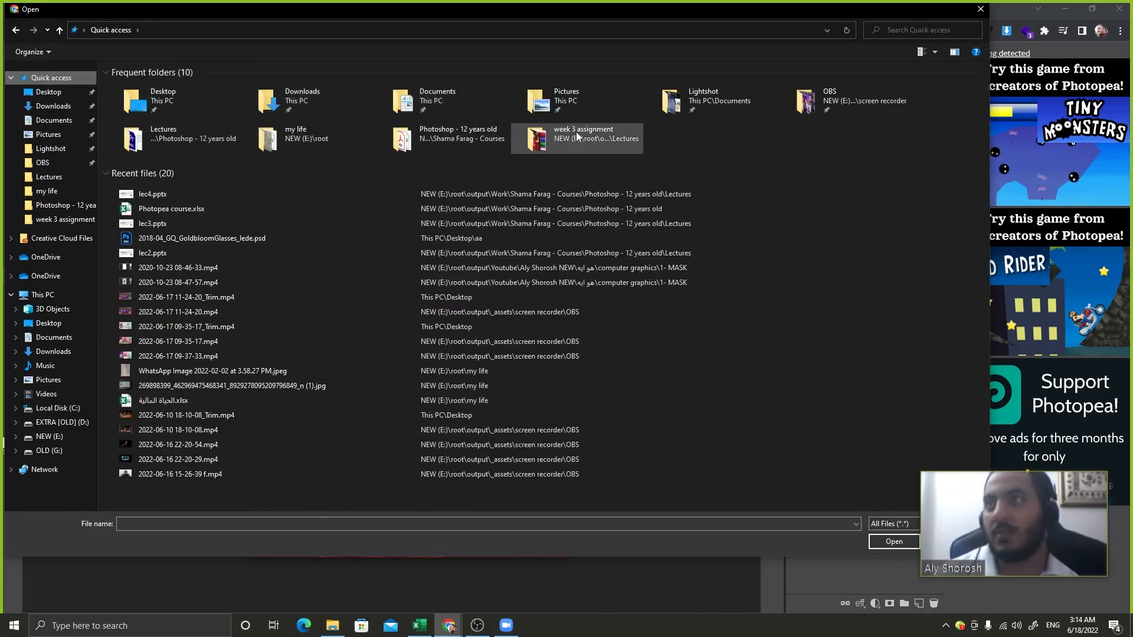
{"action": "double_click", "coordinate": [575, 133]}
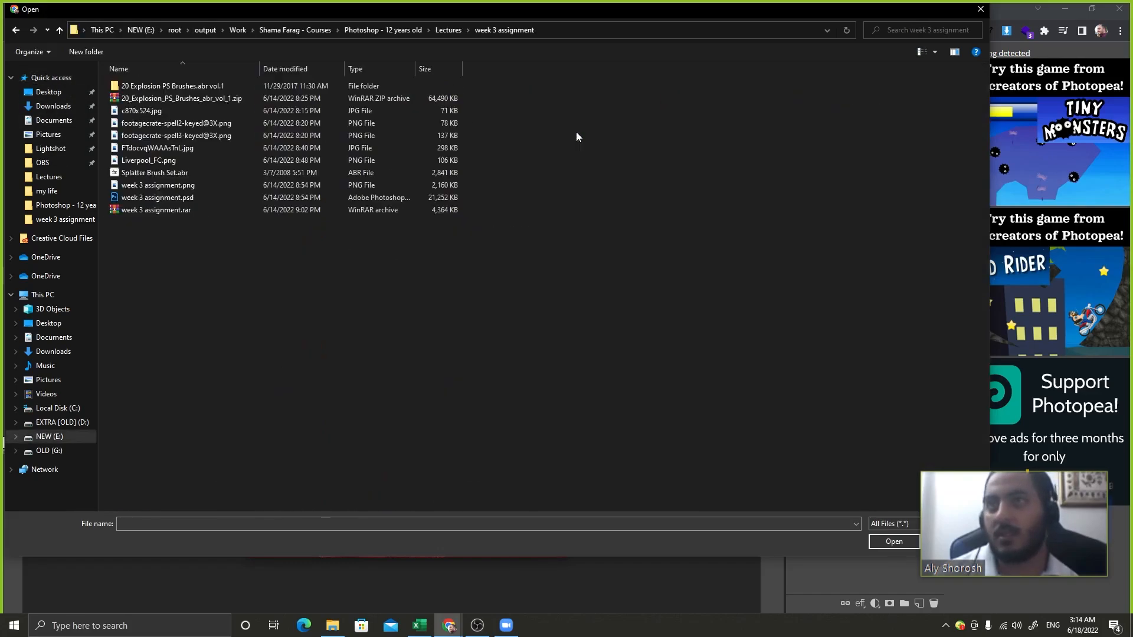
{"action": "left_click", "coordinate": [179, 174]}
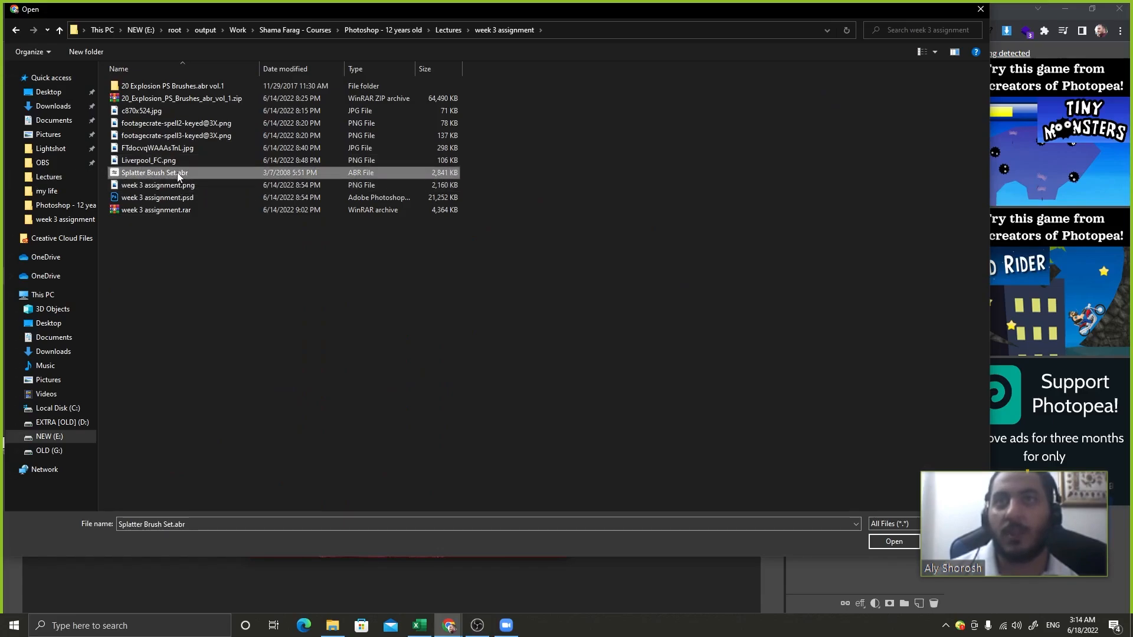
{"action": "double_click", "coordinate": [179, 173]}
{"action": "left_click", "coordinate": [621, 109]}
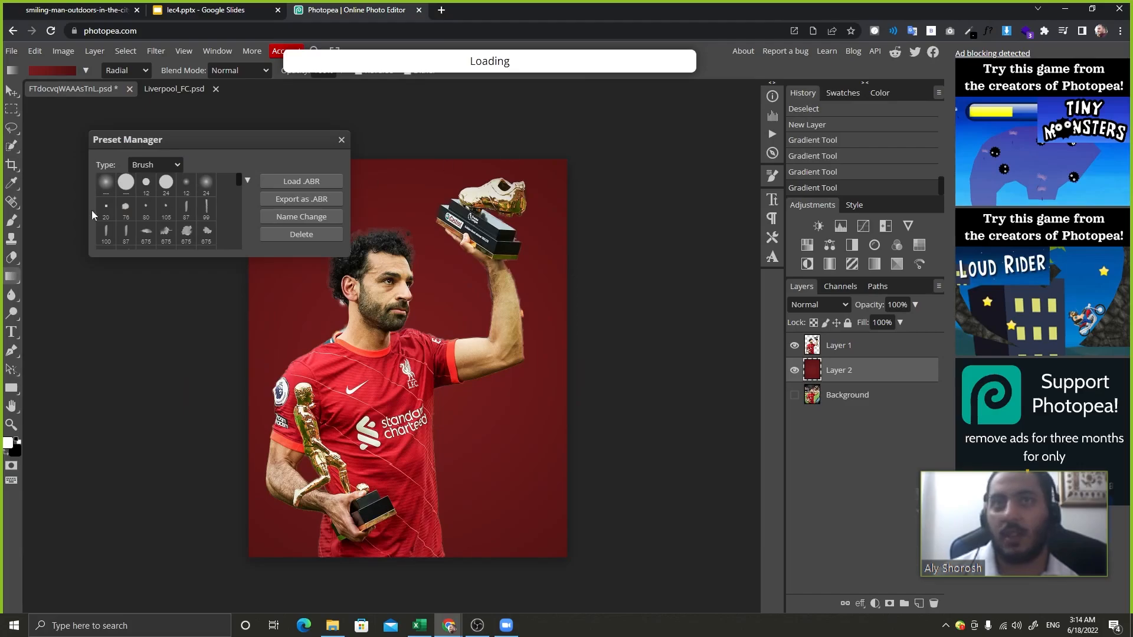
Activate the Brush tool, add a new empty layer above the red Layer 2, and close the Preset Manager.
{"action": "left_click", "coordinate": [12, 227]}
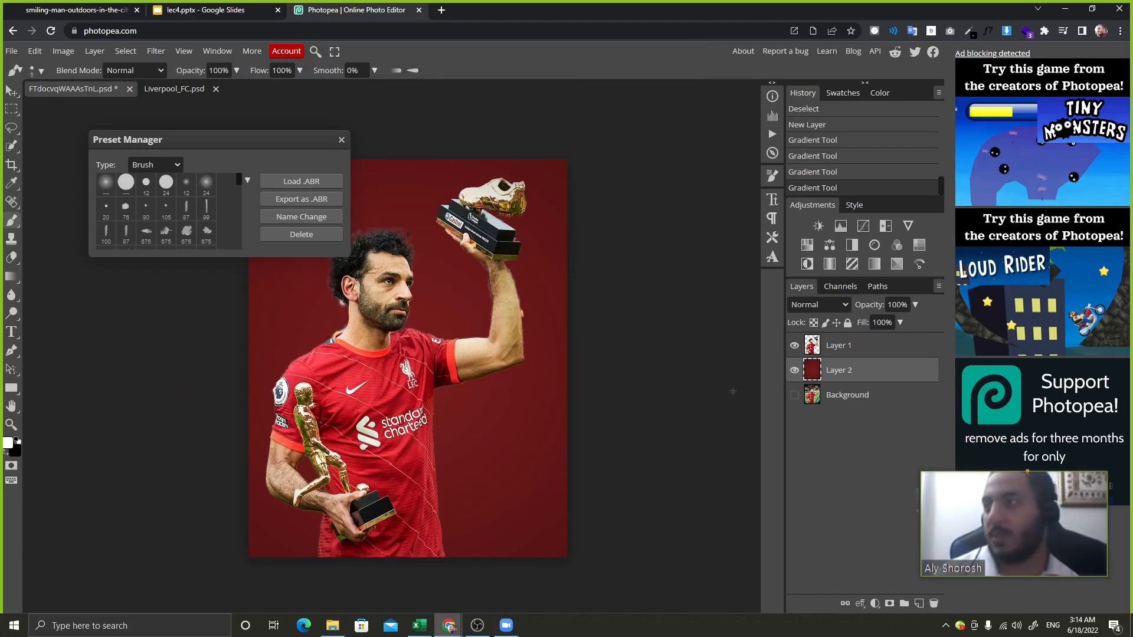
{"action": "left_click", "coordinate": [919, 603]}
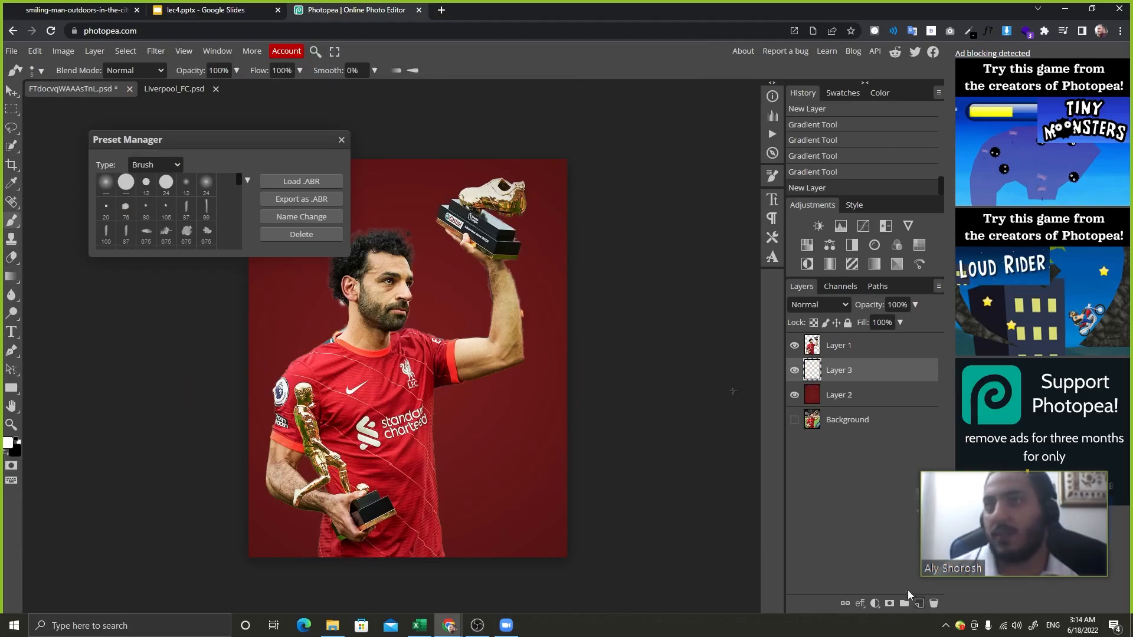
{"action": "left_click", "coordinate": [339, 140]}
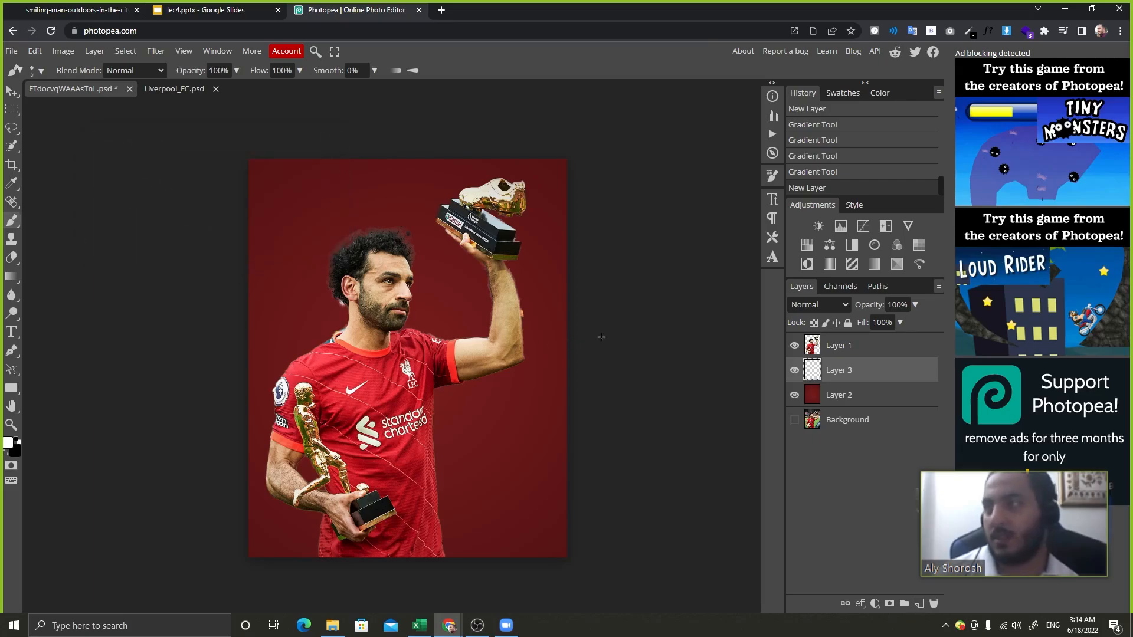
Compare the large splatter tips in the brush picker and choose the 1968 px one.
{"action": "right_click", "coordinate": [334, 241]}
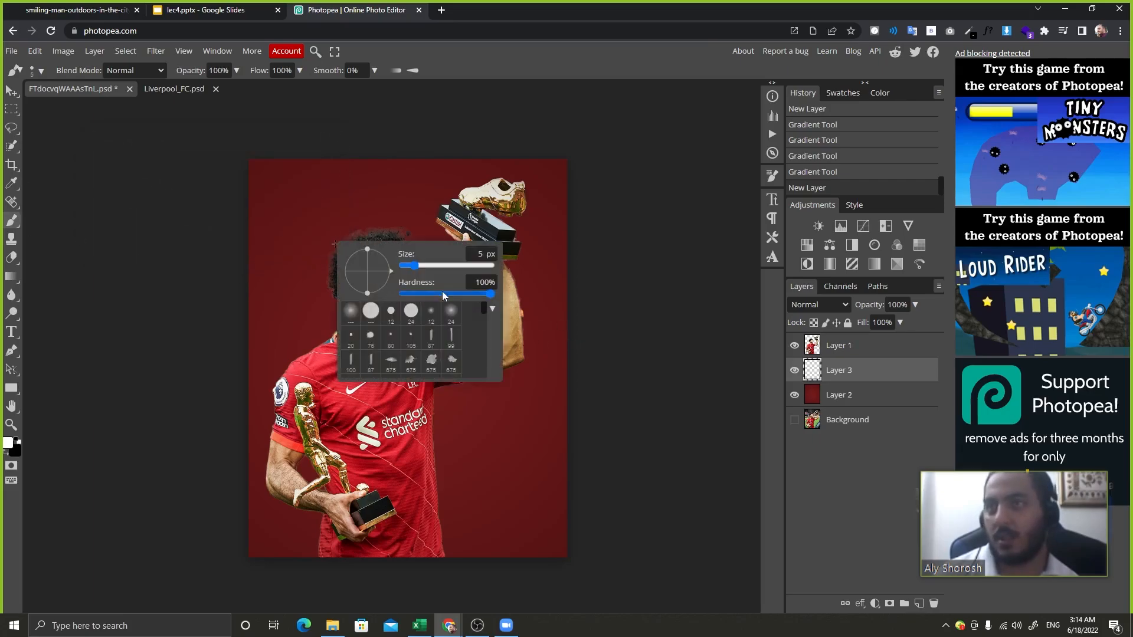
{"action": "scroll", "coordinate": [423, 331], "scroll_direction": "down", "scroll_amount": 5}
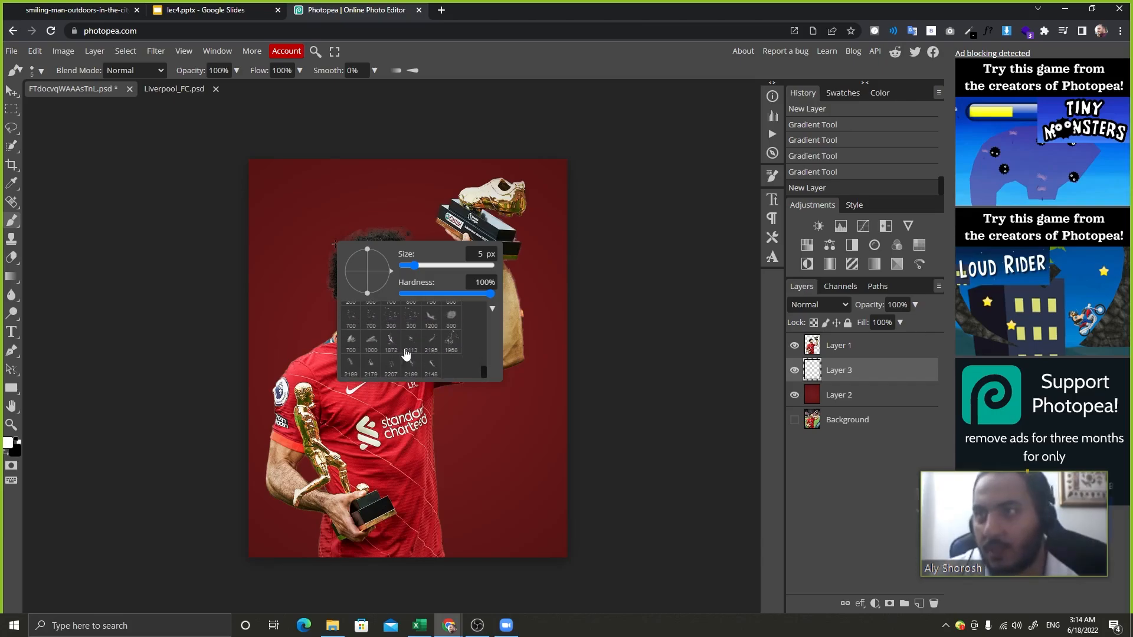
{"action": "left_click", "coordinate": [412, 348]}
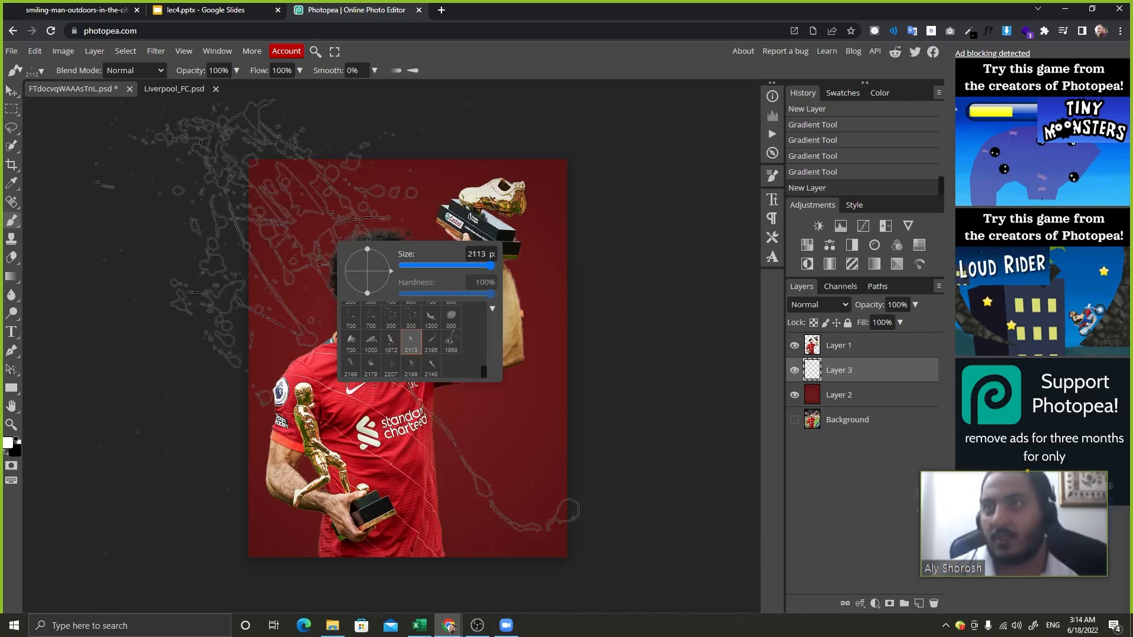
{"action": "left_click", "coordinate": [433, 341]}
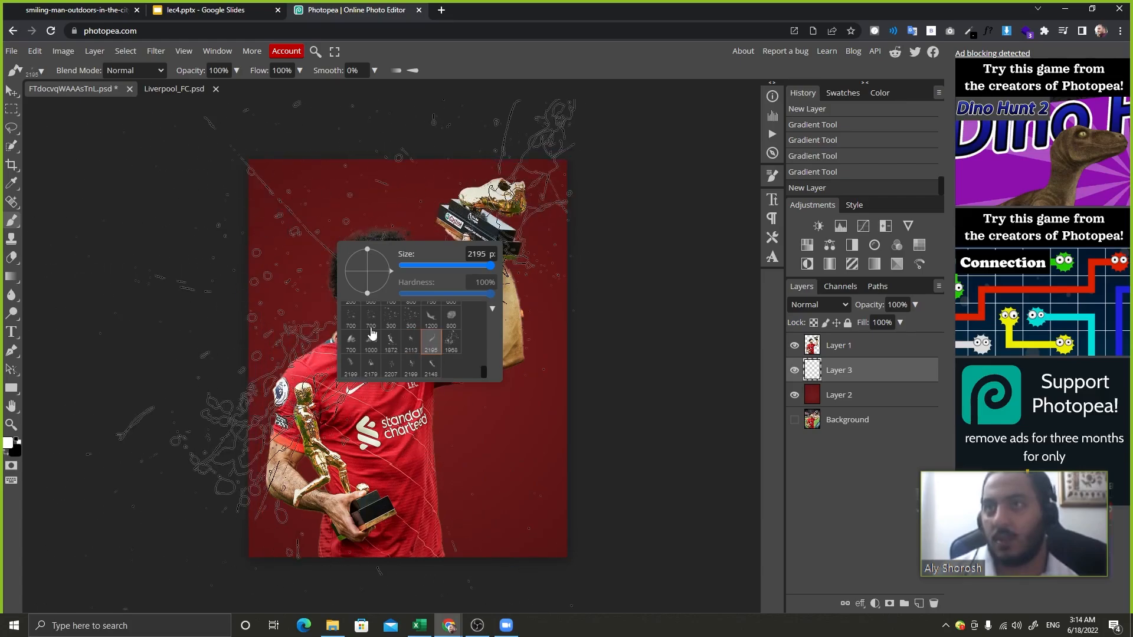
{"action": "left_click", "coordinate": [451, 341]}
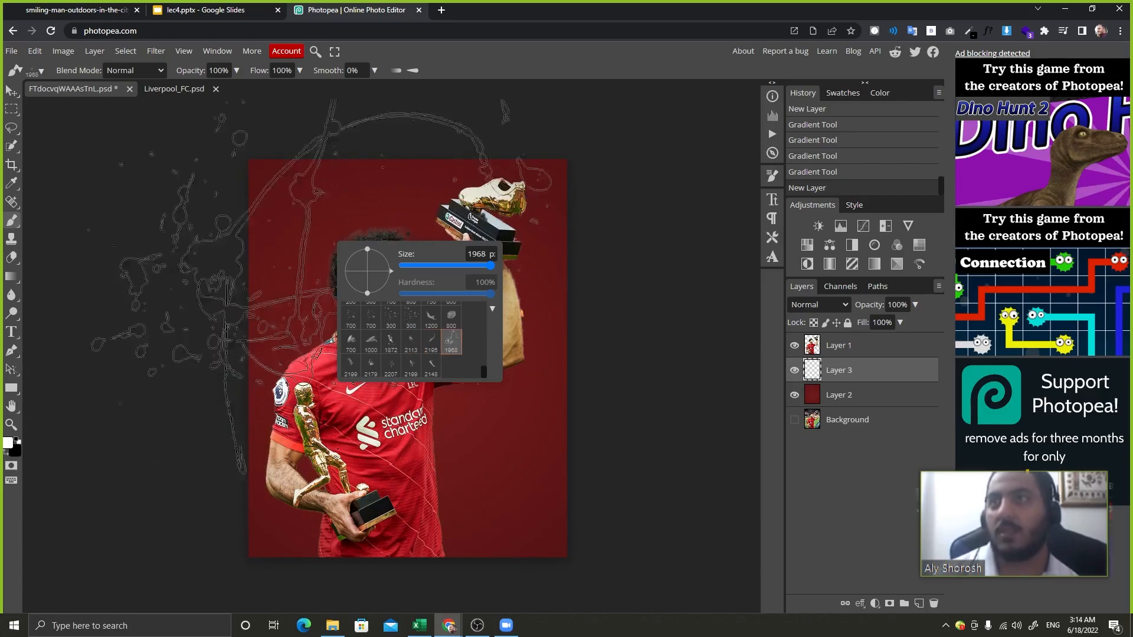
{"action": "left_click", "coordinate": [507, 59]}
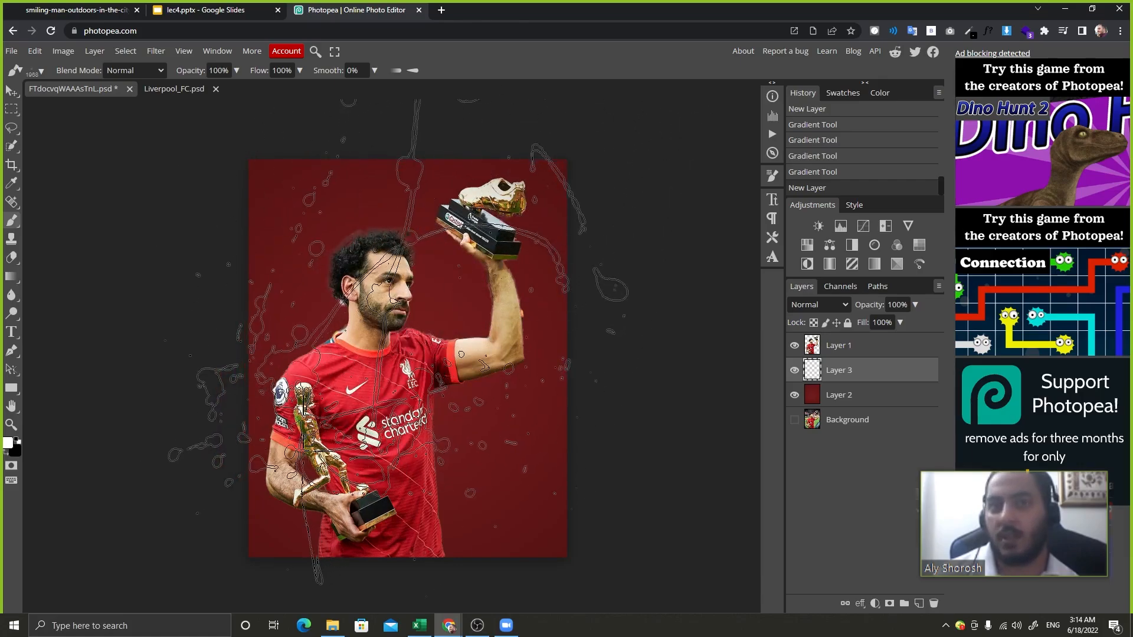
Set the foreground colour to a very dark red and stamp the splatter brush once on Layer 3 behind the footballer.
{"action": "left_click", "coordinate": [13, 447]}
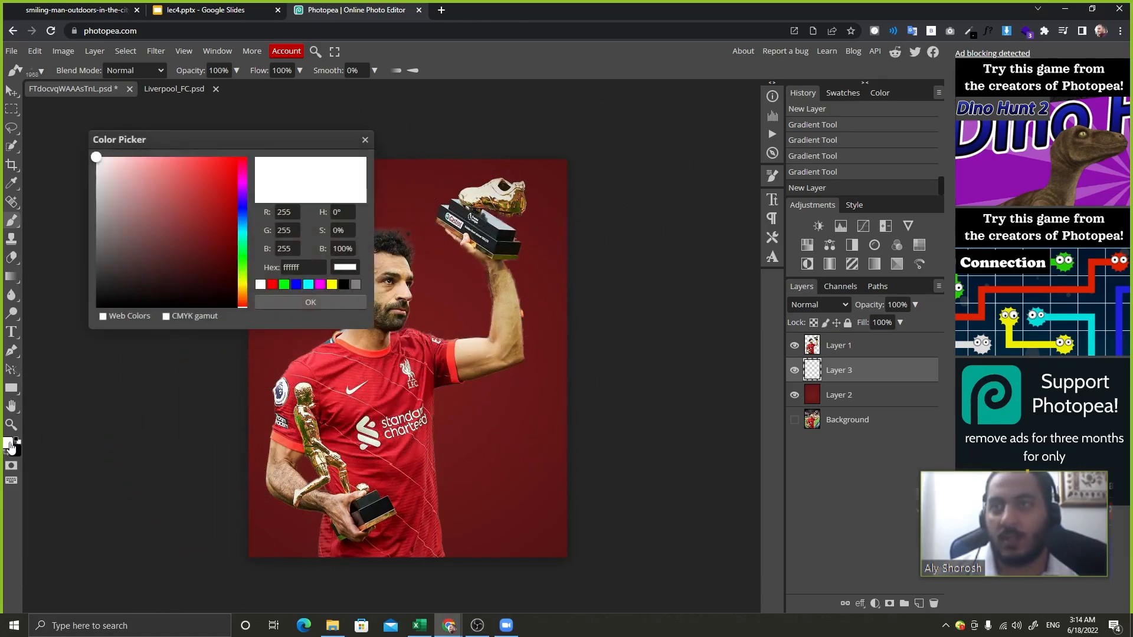
{"action": "mouse_move", "coordinate": [215, 248]}
{"action": "left_mouse_down"}
{"action": "mouse_move", "coordinate": [215, 233]}
{"action": "mouse_move", "coordinate": [218, 272]}
{"action": "left_mouse_up"}
{"action": "left_click", "coordinate": [309, 301]}
{"action": "left_click", "coordinate": [401, 352]}
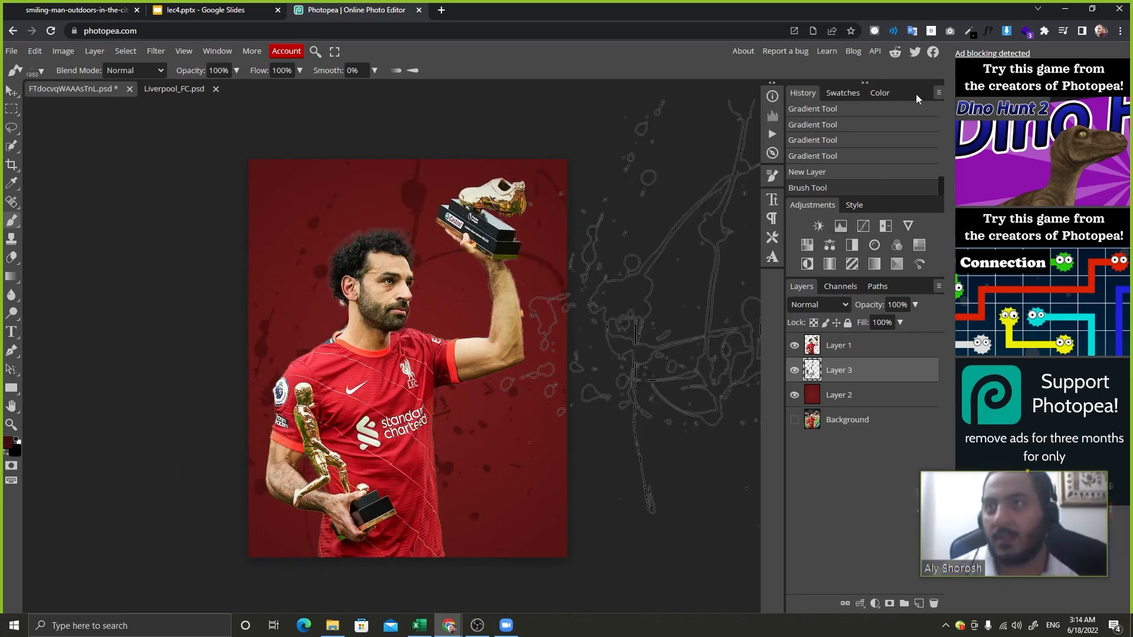
Try a second splatter stamp on Layer 3, compare it with the reference poster in the lec4.pptx slides, and undo it.
{"action": "left_click", "coordinate": [600, 384]}
{"action": "left_click", "coordinate": [236, 6]}
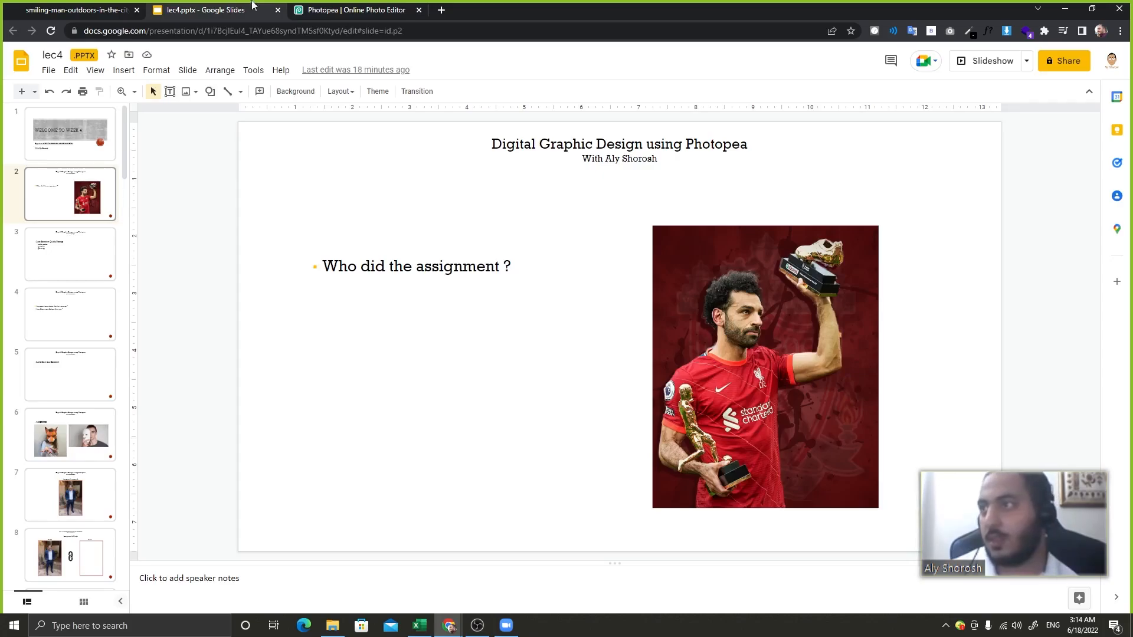
{"action": "left_click", "coordinate": [367, 9]}
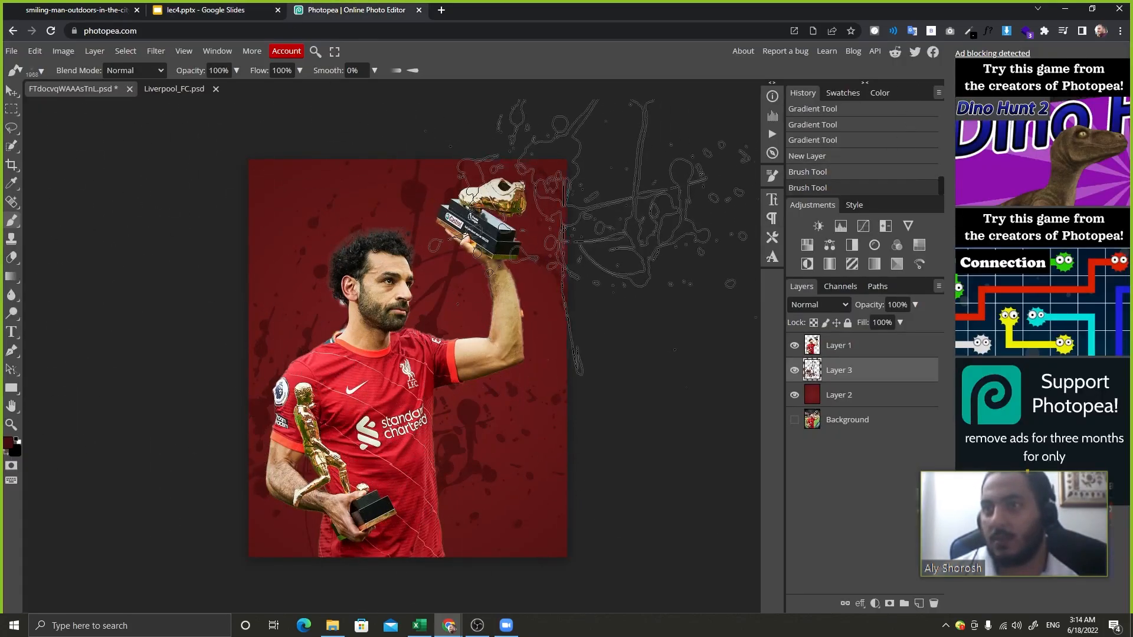
{"action": "key", "text": "ctrl+z"}
{"action": "key", "text": "ctrl+z"}
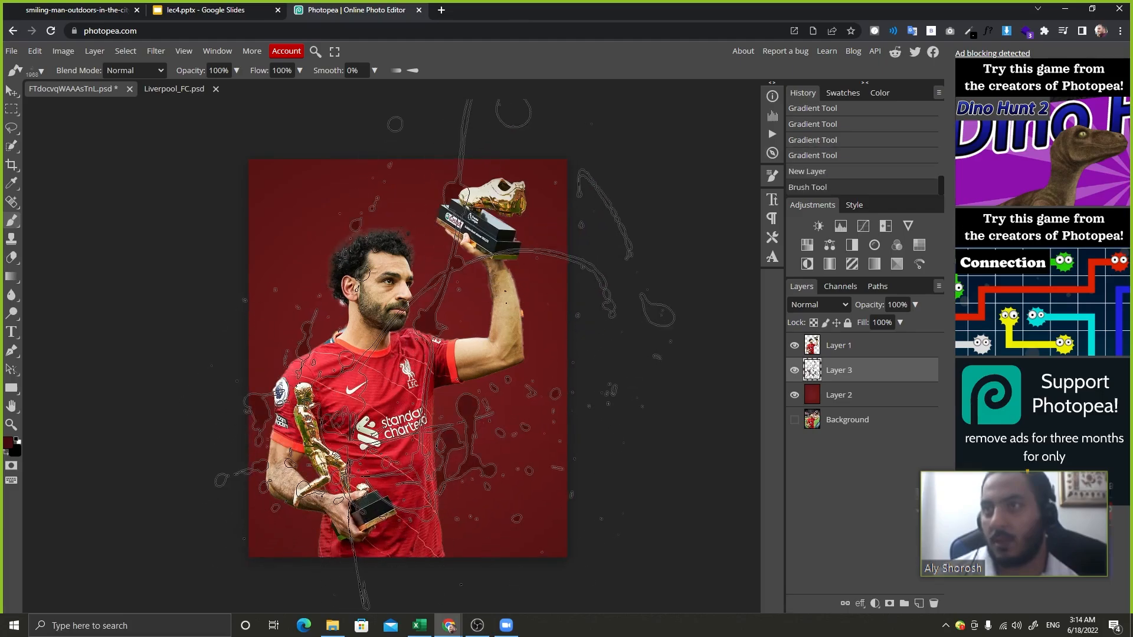
{"action": "left_click", "coordinate": [211, 7]}
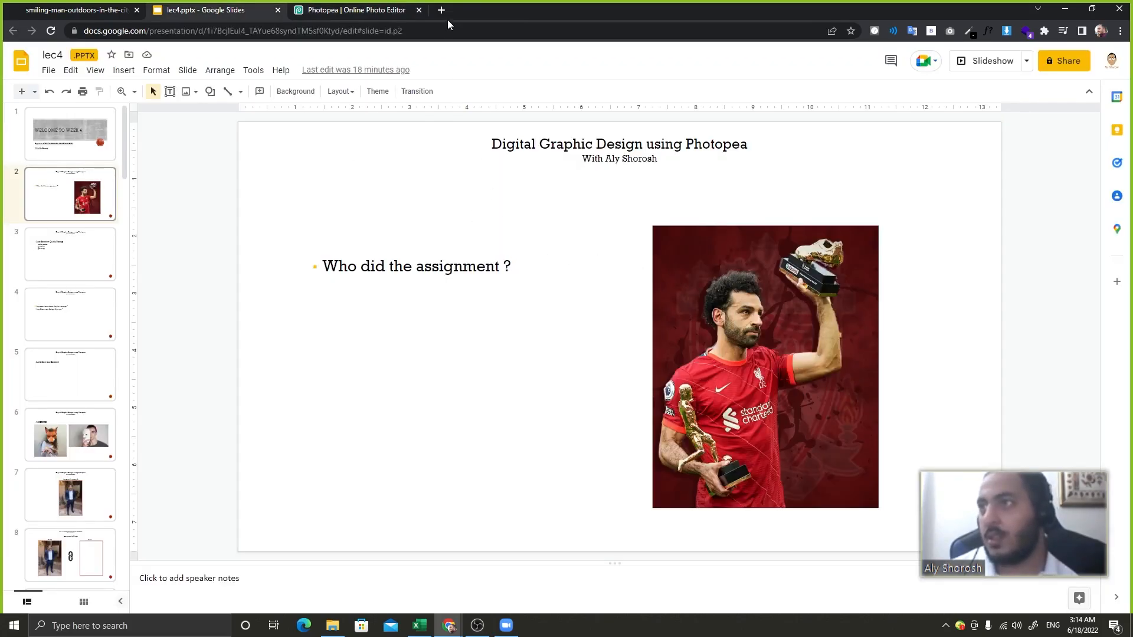
{"action": "left_click", "coordinate": [348, 10]}
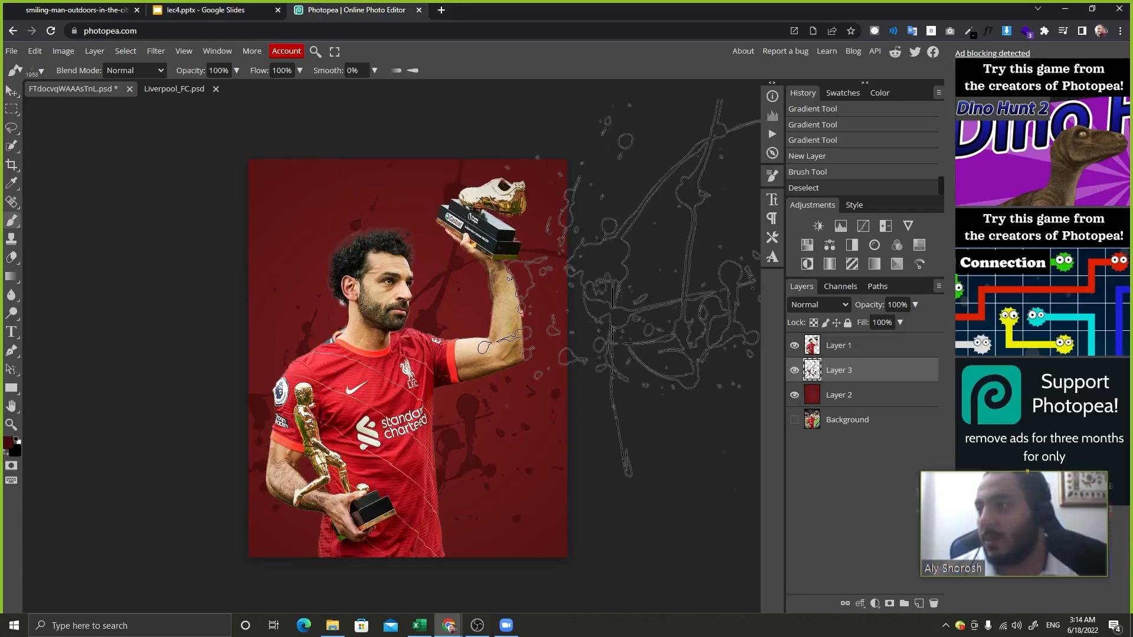
Add a new layer between Layer 3 and Layer 2 and choose the 2148 px splatter brush tip.
{"action": "left_click", "coordinate": [918, 603]}
{"action": "left_click_drag", "start_coordinate": [852, 370], "coordinate": [862, 406]}
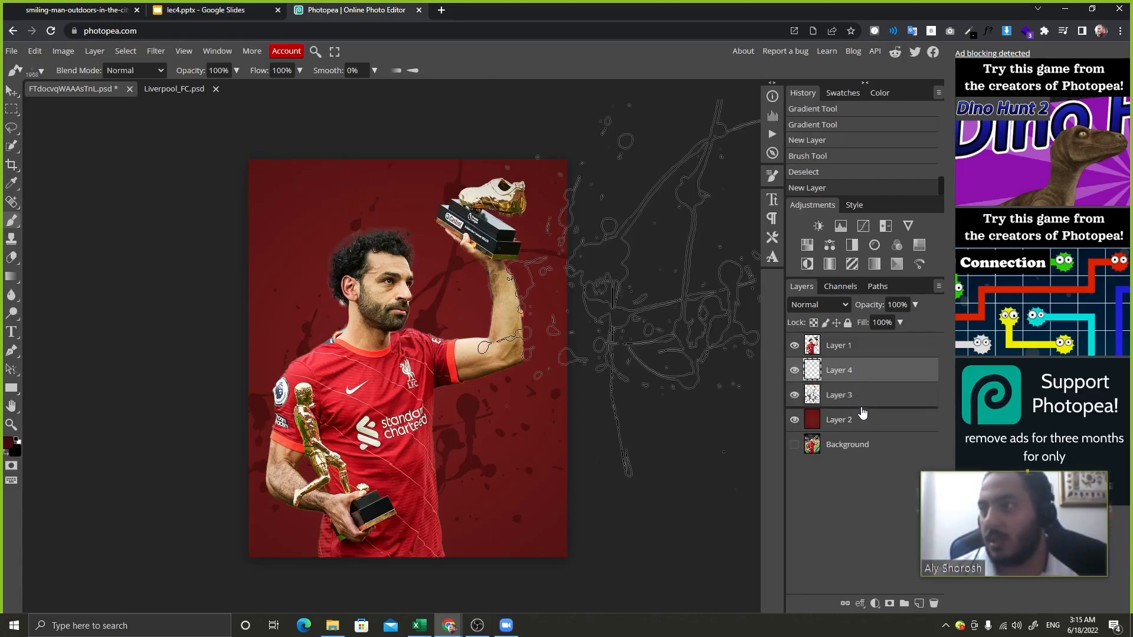
{"action": "right_click", "coordinate": [301, 275]}
{"action": "scroll", "coordinate": [407, 392], "scroll_direction": "down", "scroll_amount": 3}
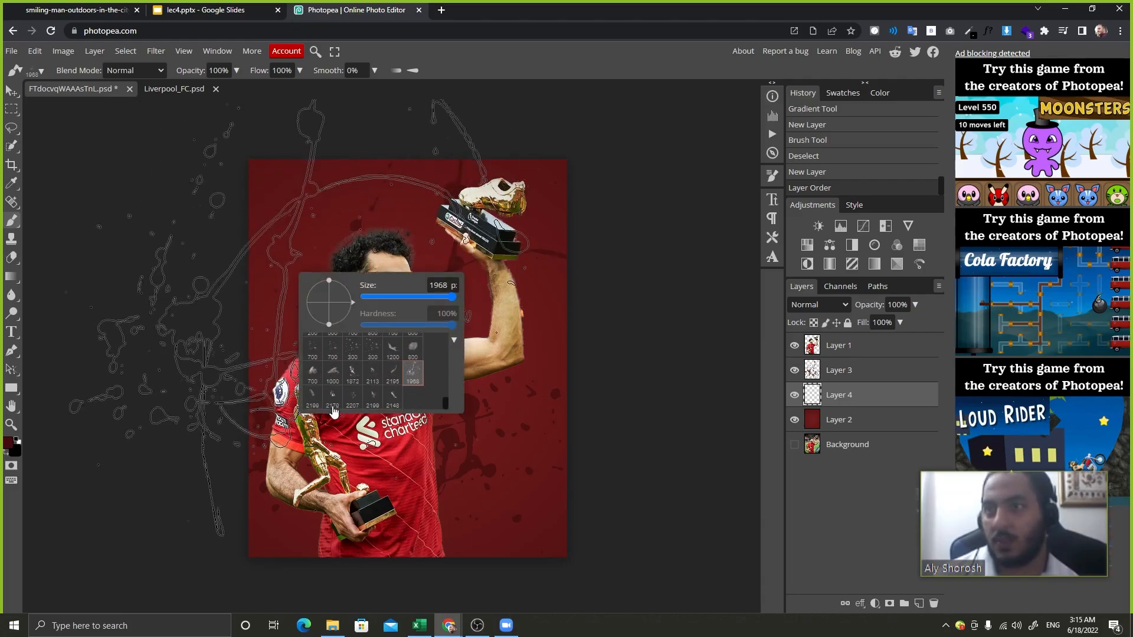
{"action": "left_click", "coordinate": [353, 401]}
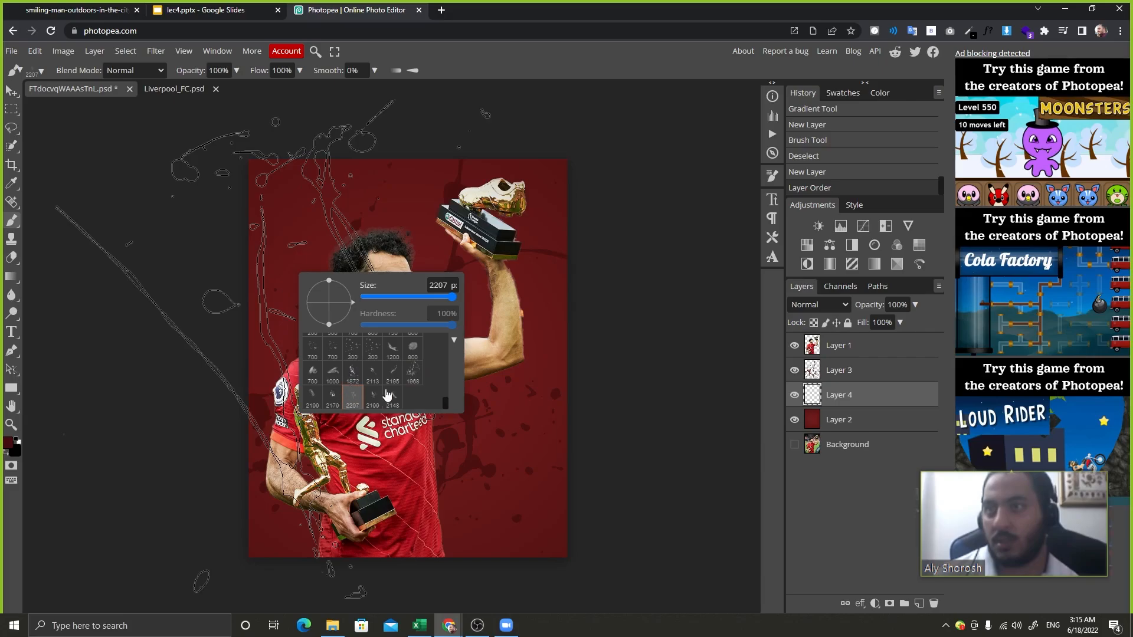
{"action": "left_click", "coordinate": [352, 371]}
{"action": "left_click", "coordinate": [332, 373]}
{"action": "left_click", "coordinate": [314, 374]}
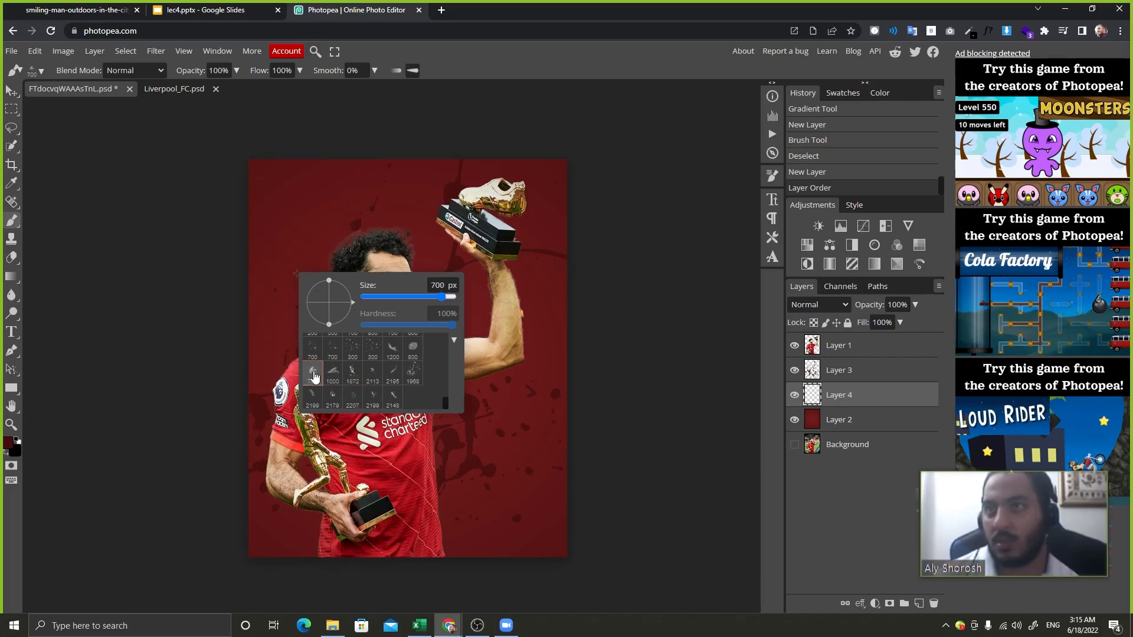
{"action": "left_click", "coordinate": [313, 407]}
{"action": "left_click", "coordinate": [394, 406]}
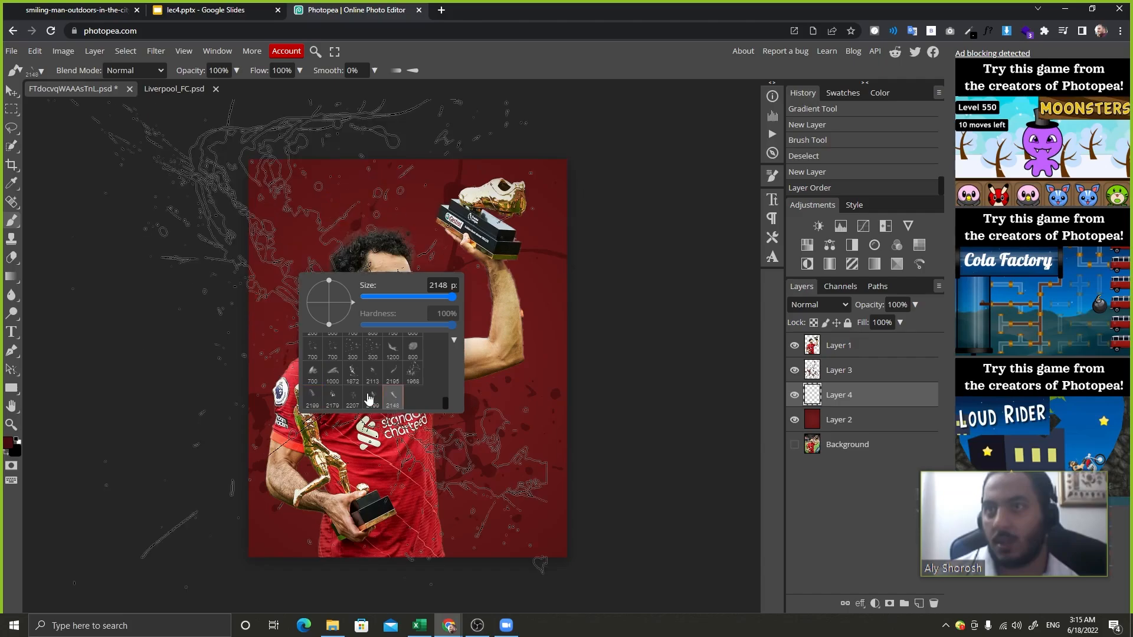
{"action": "left_click", "coordinate": [292, 408]}
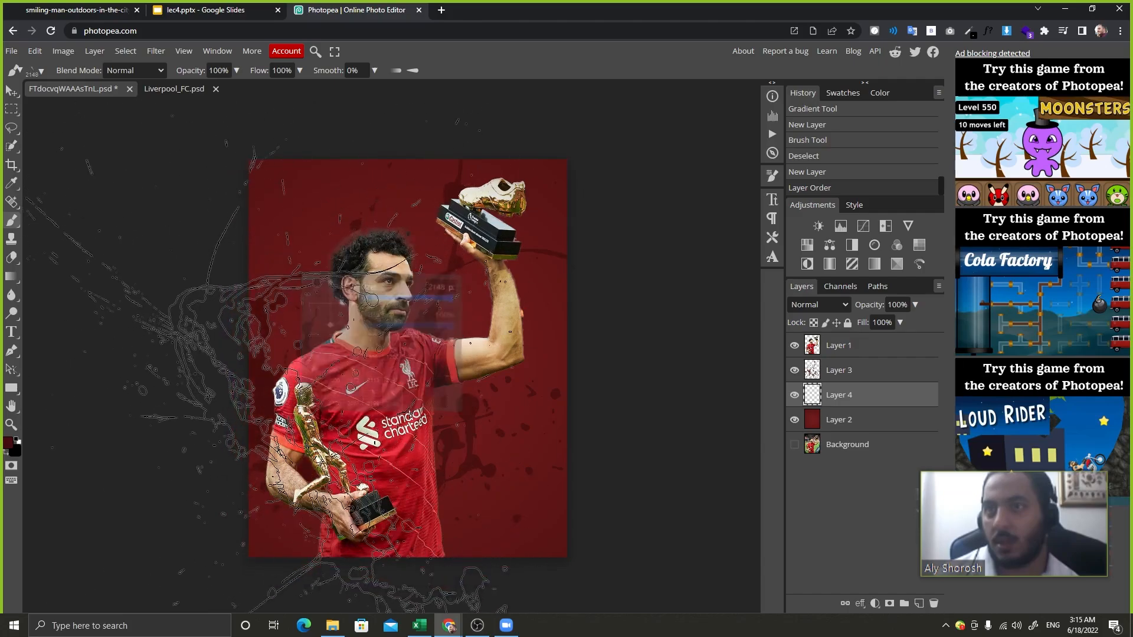
Stamp the dark red splatter repeatedly on Layer 4 to cover the background all around the footballer.
{"action": "left_click", "coordinate": [476, 389]}
{"action": "key", "text": "ctrl+z"}
{"action": "left_click", "coordinate": [457, 393]}
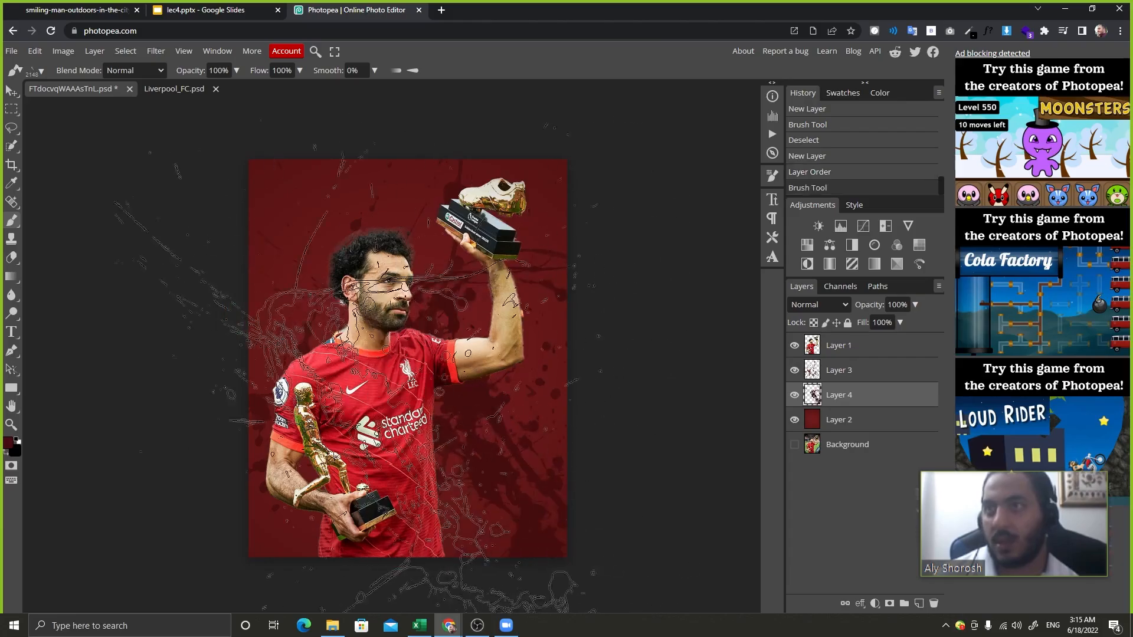
{"action": "left_click", "coordinate": [277, 354]}
{"action": "left_click", "coordinate": [348, 248]}
{"action": "left_click", "coordinate": [501, 241]}
{"action": "left_click", "coordinate": [271, 416]}
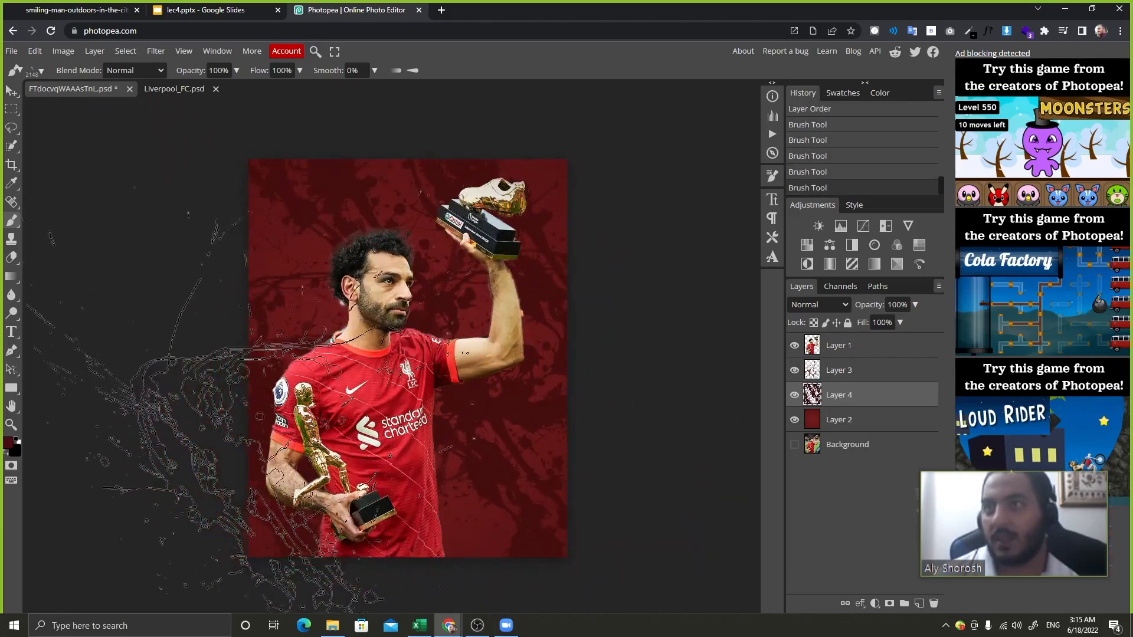
{"action": "left_click", "coordinate": [336, 366]}
{"action": "left_click", "coordinate": [549, 348]}
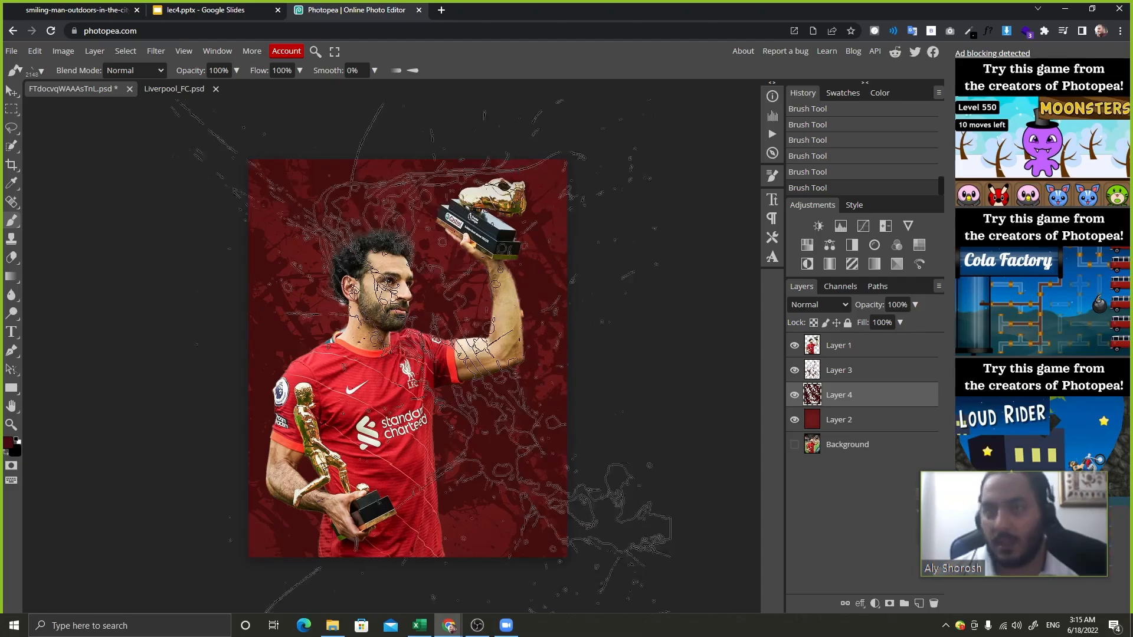
Set Layer 4's opacity to 28% and Layer 3's to 73%, checking against the reference poster slide.
{"action": "left_click", "coordinate": [11, 91]}
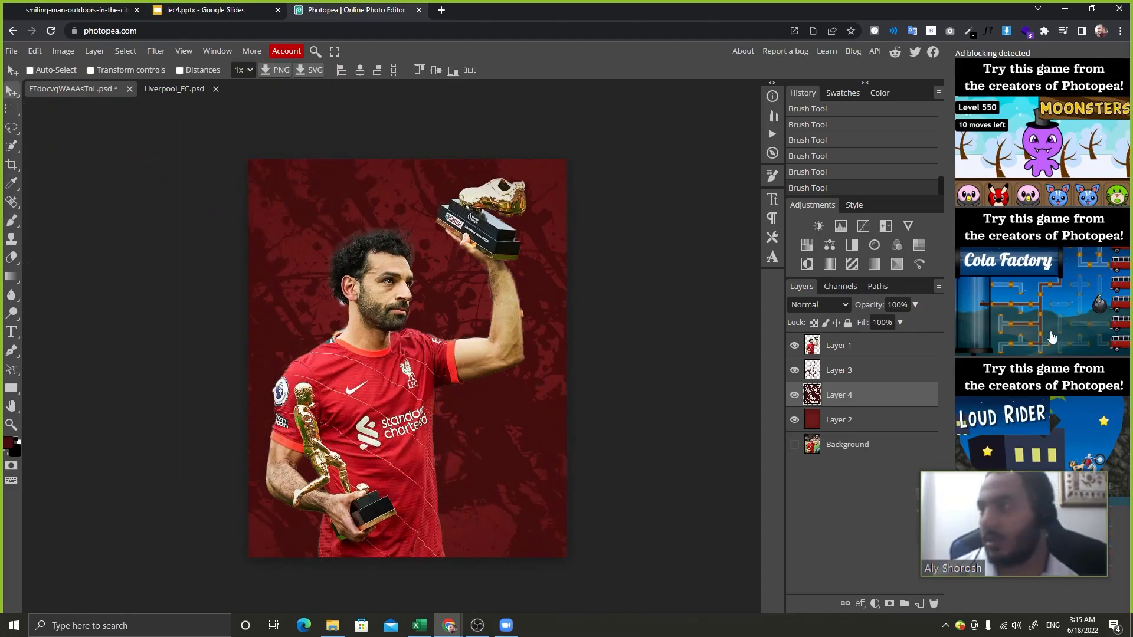
{"action": "left_click_drag", "start_coordinate": [859, 305], "coordinate": [815, 308]}
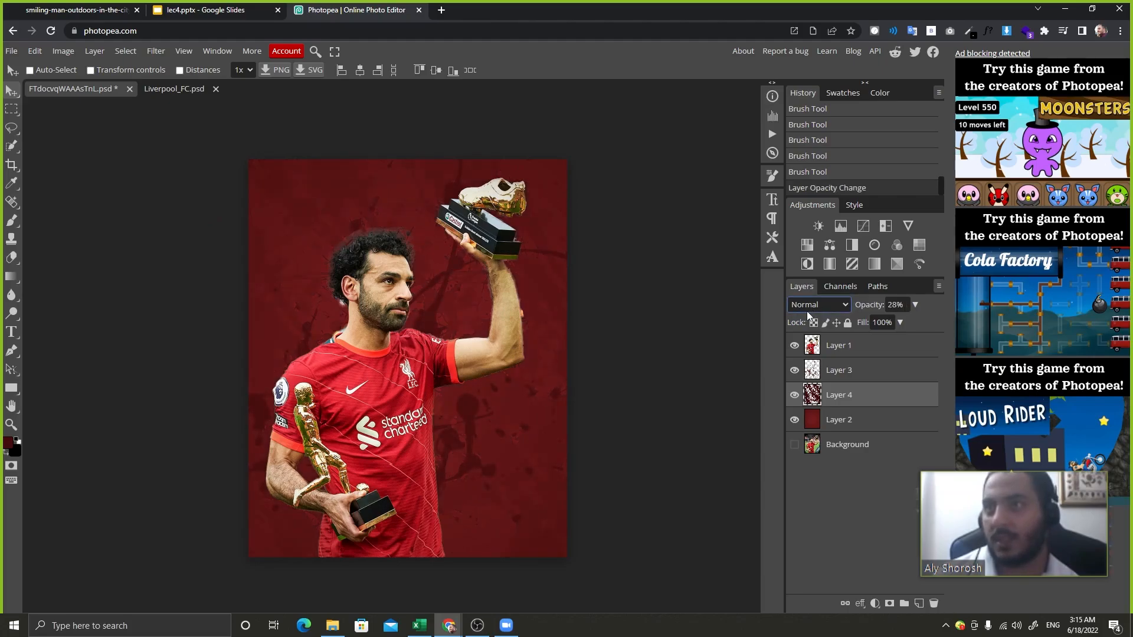
{"action": "left_click", "coordinate": [915, 371]}
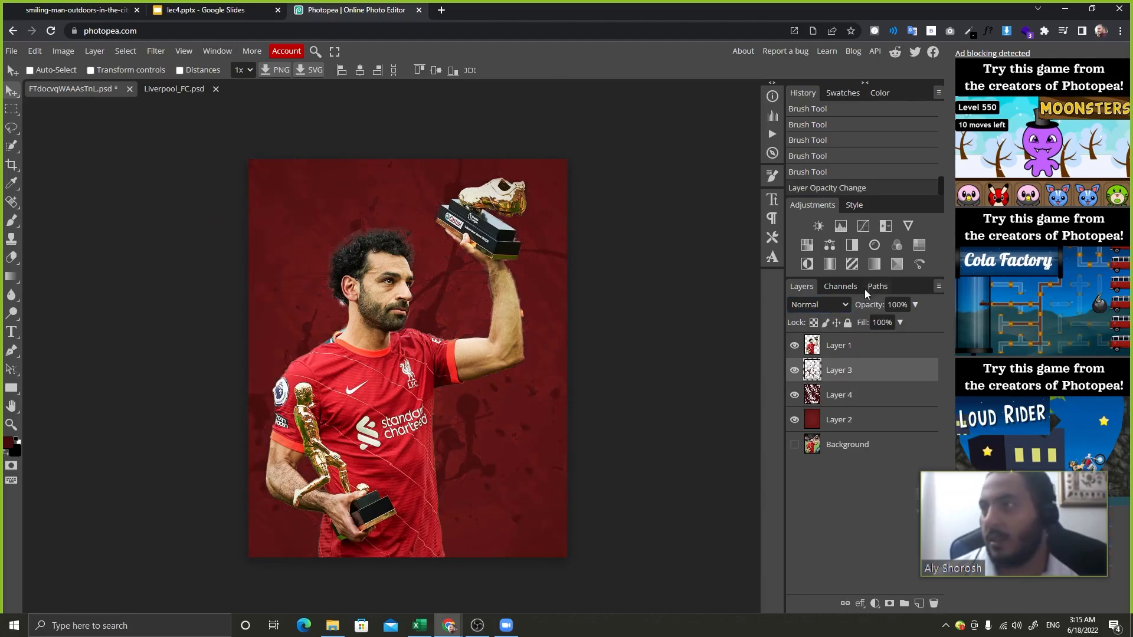
{"action": "left_click_drag", "start_coordinate": [864, 305], "coordinate": [858, 306]}
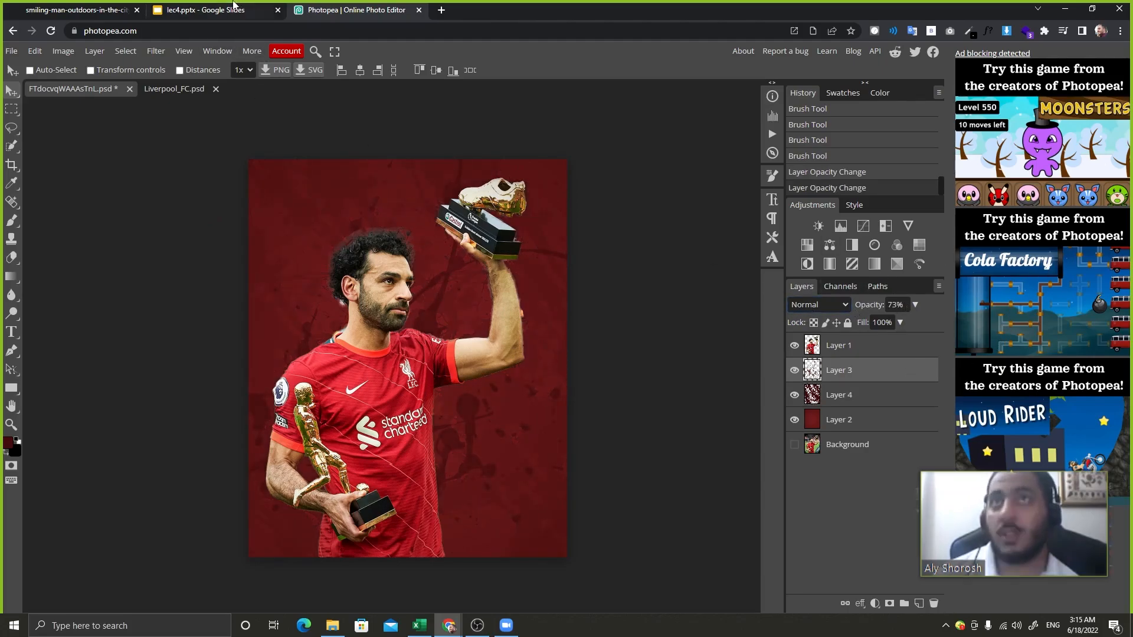
{"action": "left_click", "coordinate": [235, 8]}
{"action": "left_click", "coordinate": [356, 9]}
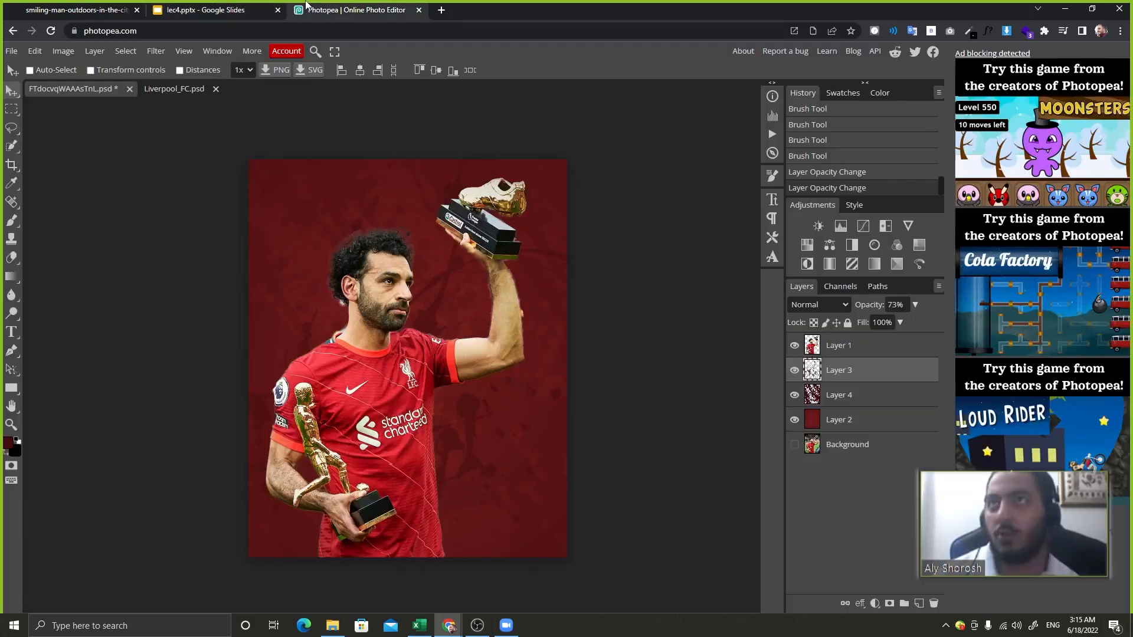
Copy the Liverpool crest from Liverpool_FC.psd into the poster document, placed behind the footballer.
{"action": "left_click", "coordinate": [172, 89]}
{"action": "left_click_drag", "start_coordinate": [210, 222], "coordinate": [371, 315]}
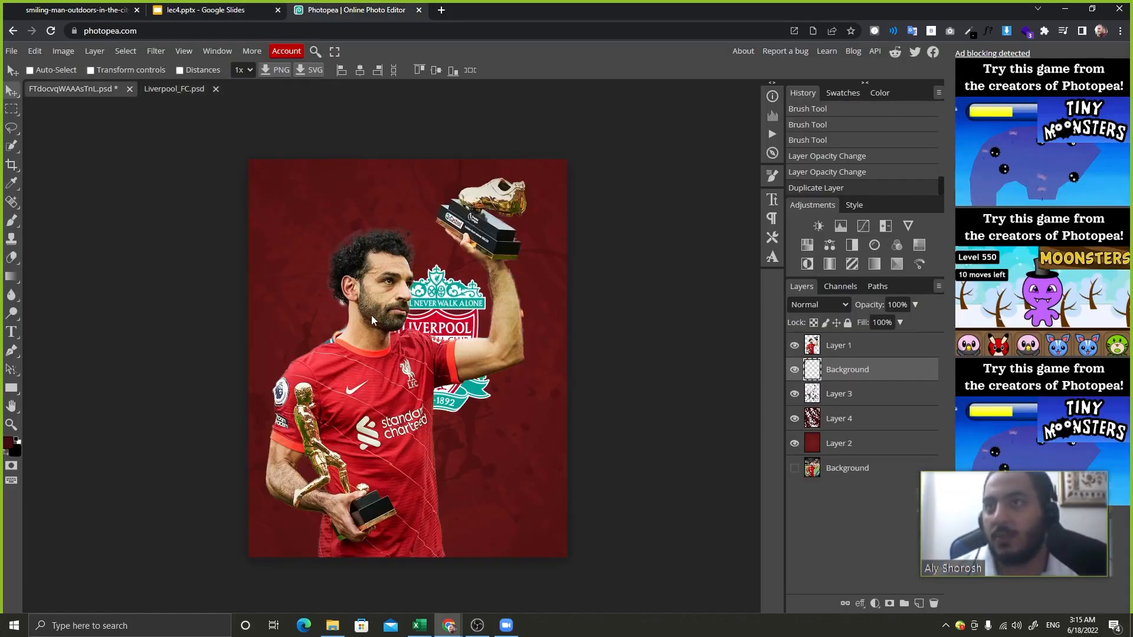
{"action": "key", "text": "ctrl+t"}
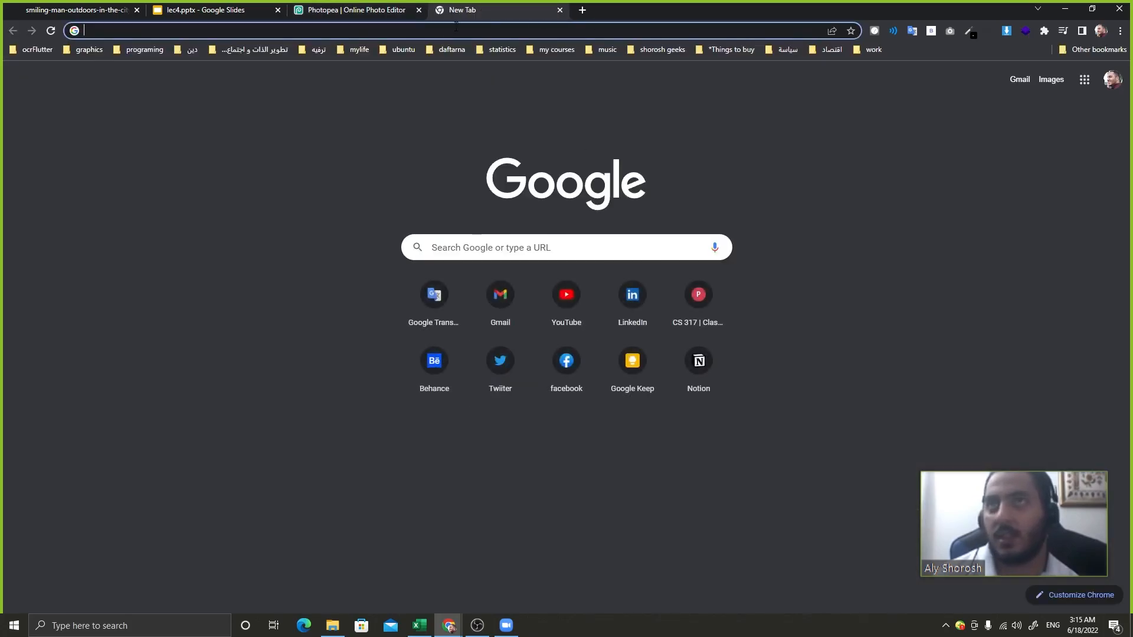
{"action": "left_click", "coordinate": [560, 11]}
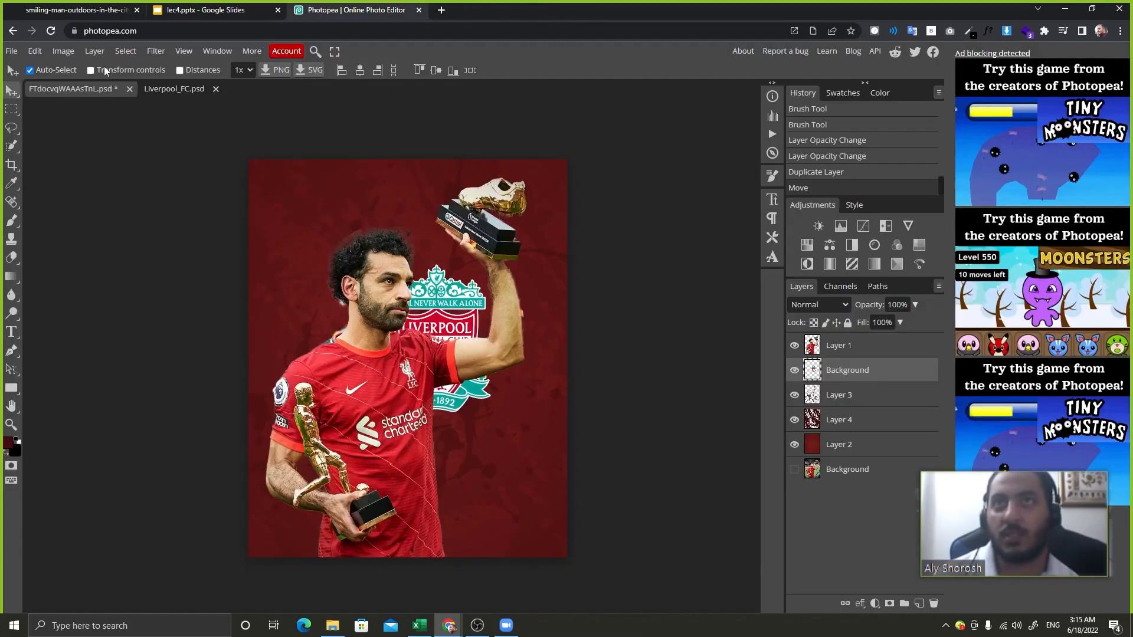
Enlarge the Liverpool crest with Free Transform until it fills most of the poster, and centre it behind the footballer.
{"action": "left_click_drag", "start_coordinate": [379, 263], "coordinate": [259, 147]}
{"action": "left_click_drag", "start_coordinate": [334, 238], "coordinate": [320, 257]}
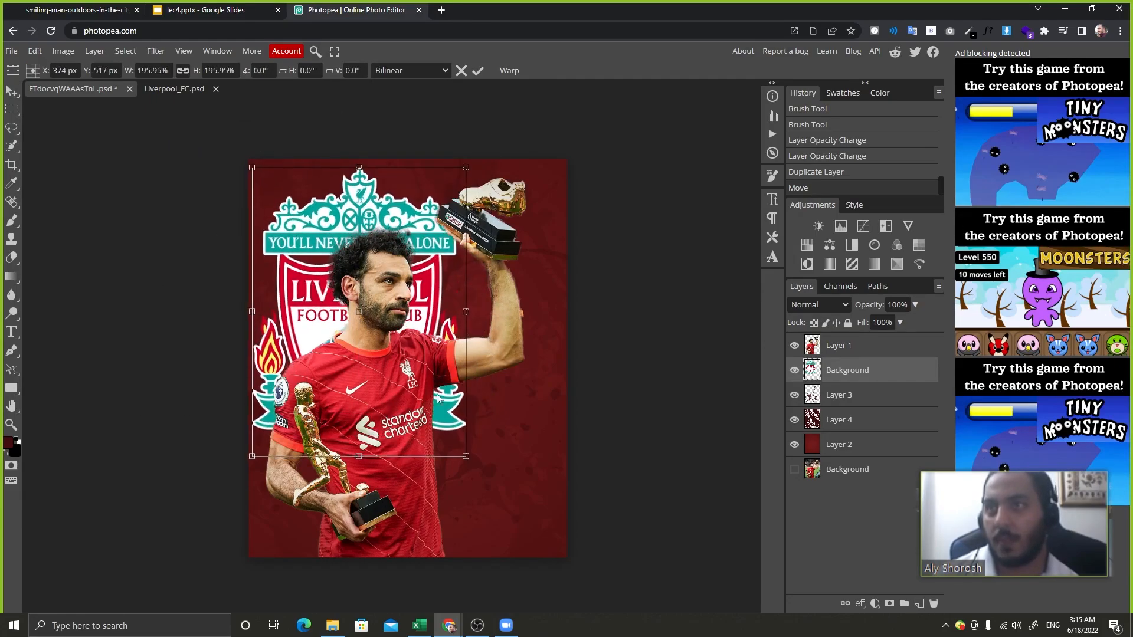
{"action": "left_click_drag", "start_coordinate": [469, 456], "coordinate": [525, 536]}
{"action": "left_click", "coordinate": [477, 71]}
{"action": "left_click_drag", "start_coordinate": [400, 350], "coordinate": [422, 378]}
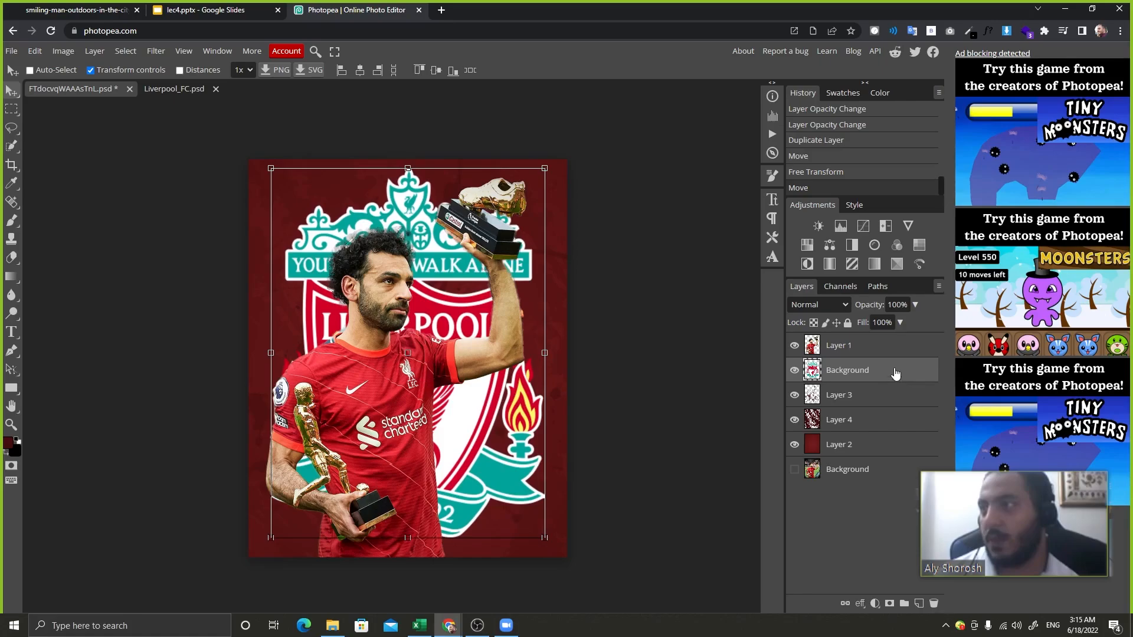
Set the crest layer's opacity to 8%, move it below Layer 3, and compare the result with the reference poster in the lec4.pptx slides.
{"action": "left_click_drag", "start_coordinate": [872, 305], "coordinate": [814, 323]}
{"action": "mouse_move", "coordinate": [864, 375]}
{"action": "left_mouse_down"}
{"action": "mouse_move", "coordinate": [877, 427]}
{"action": "mouse_move", "coordinate": [866, 382]}
{"action": "left_mouse_up"}
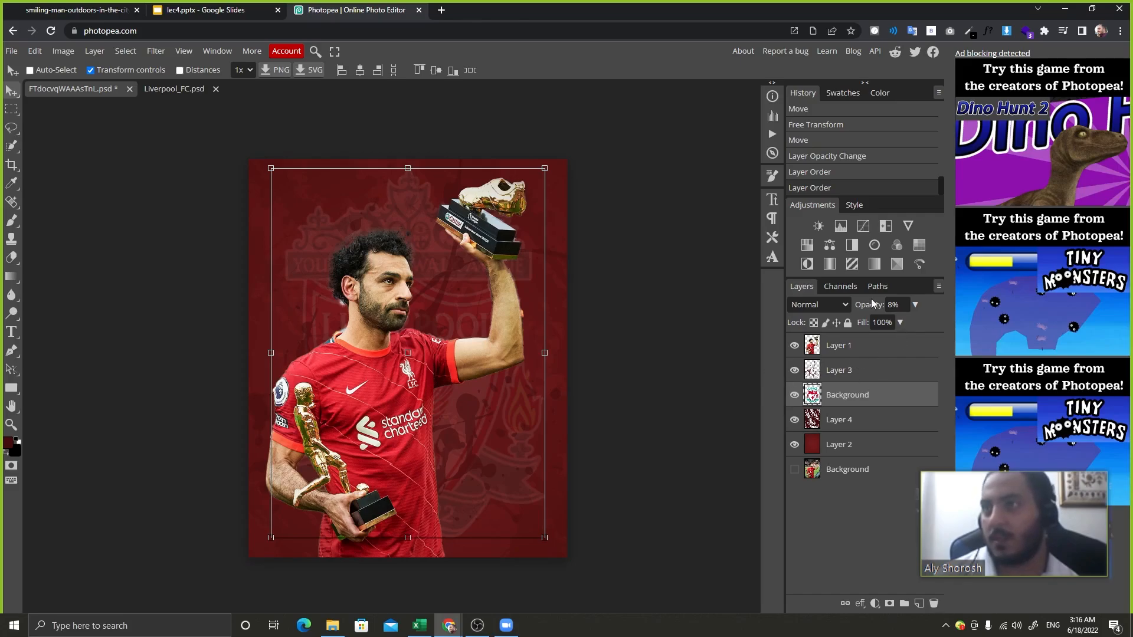
{"action": "left_click", "coordinate": [218, 10]}
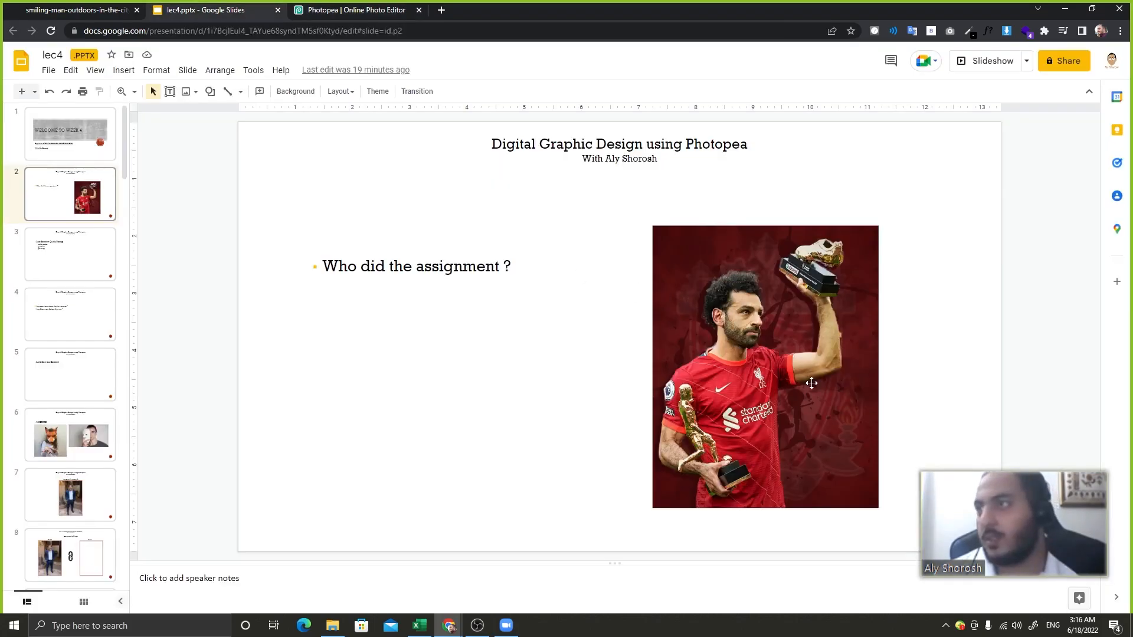
{"action": "left_click", "coordinate": [344, 8]}
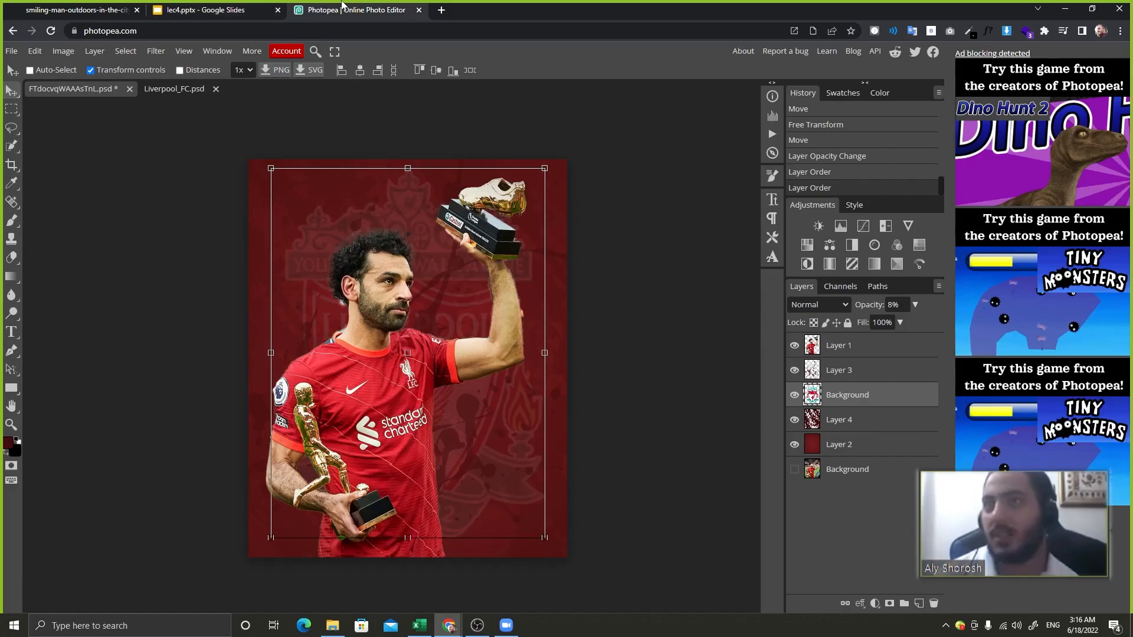
Duplicate the footballer's Layer 1.
{"action": "left_click", "coordinate": [890, 370]}
{"action": "left_click", "coordinate": [863, 353]}
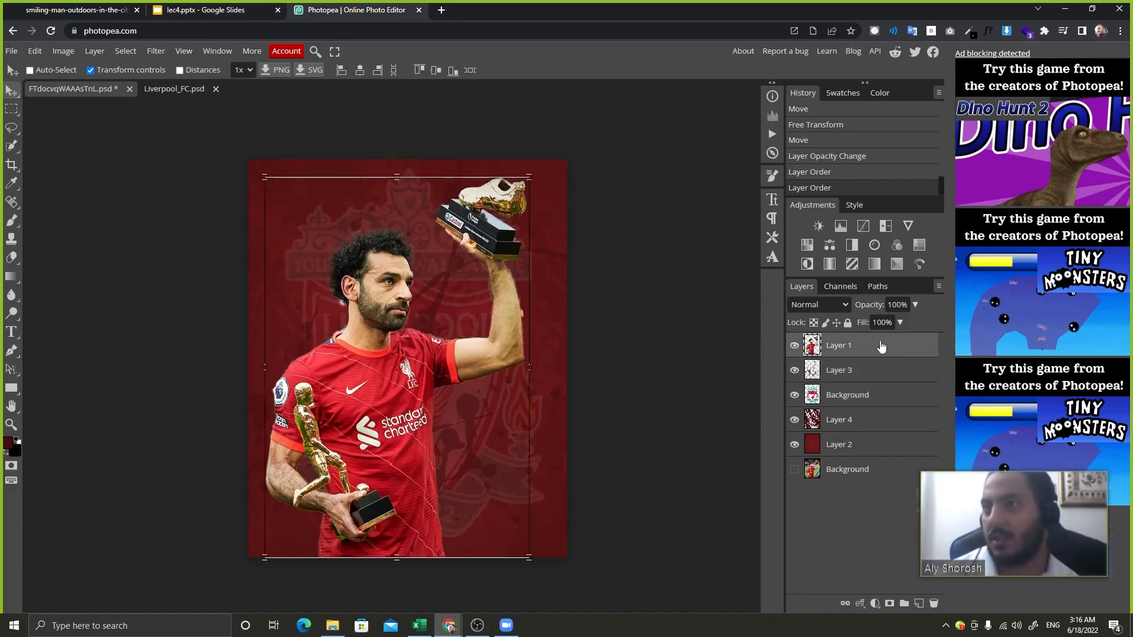
{"action": "left_click_drag", "start_coordinate": [882, 347], "coordinate": [915, 598]}
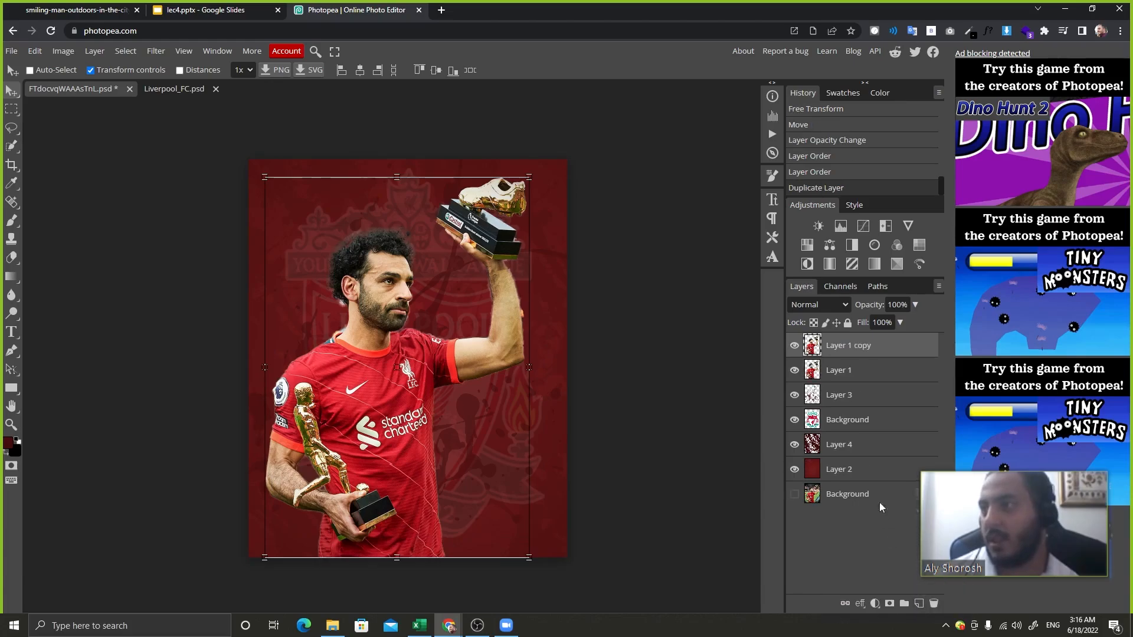
Load the outline of the original Layer 1 as a selection and turn off the transform controls.
{"action": "right_click", "coordinate": [835, 371]}
{"action": "left_click", "coordinate": [840, 312]}
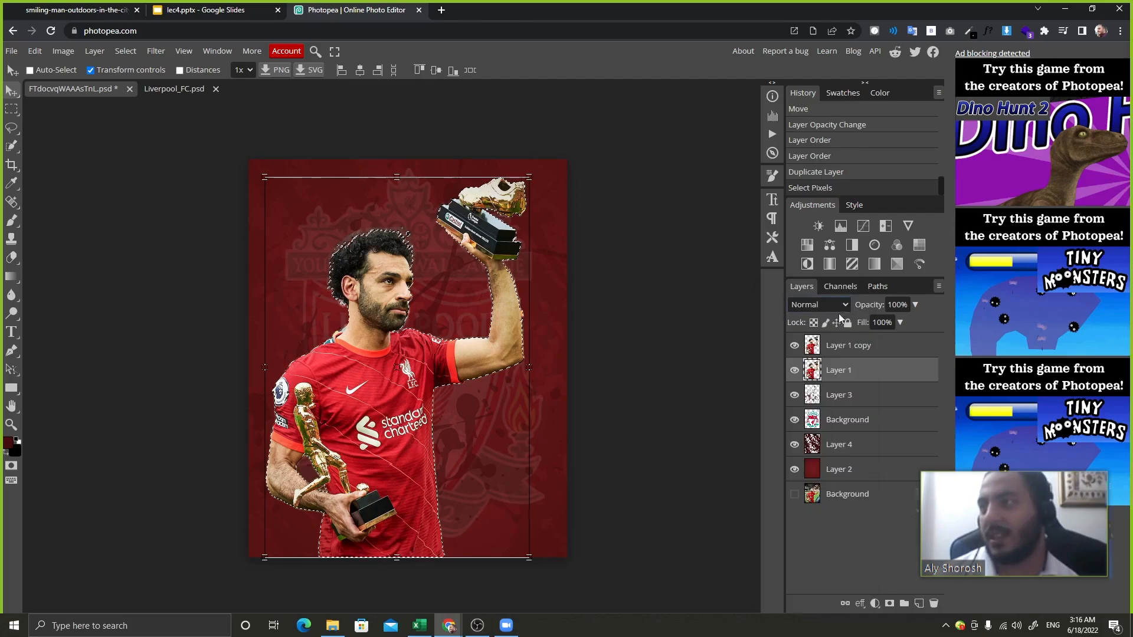
{"action": "key", "text": "ctrl+d"}
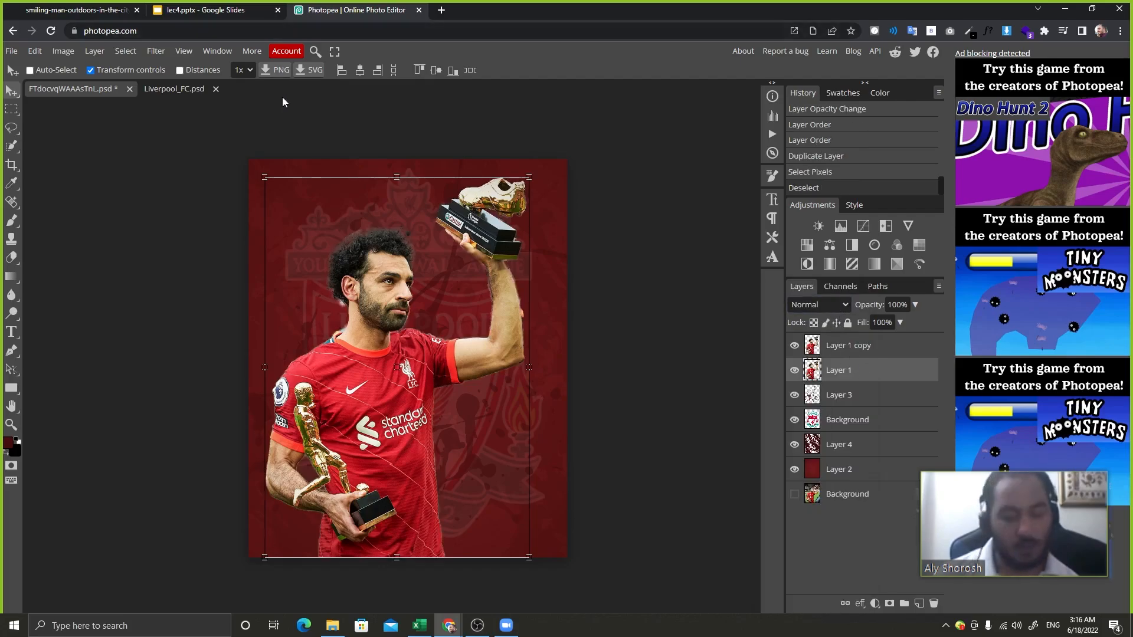
{"action": "left_click", "coordinate": [813, 373], "text": "ctrl"}
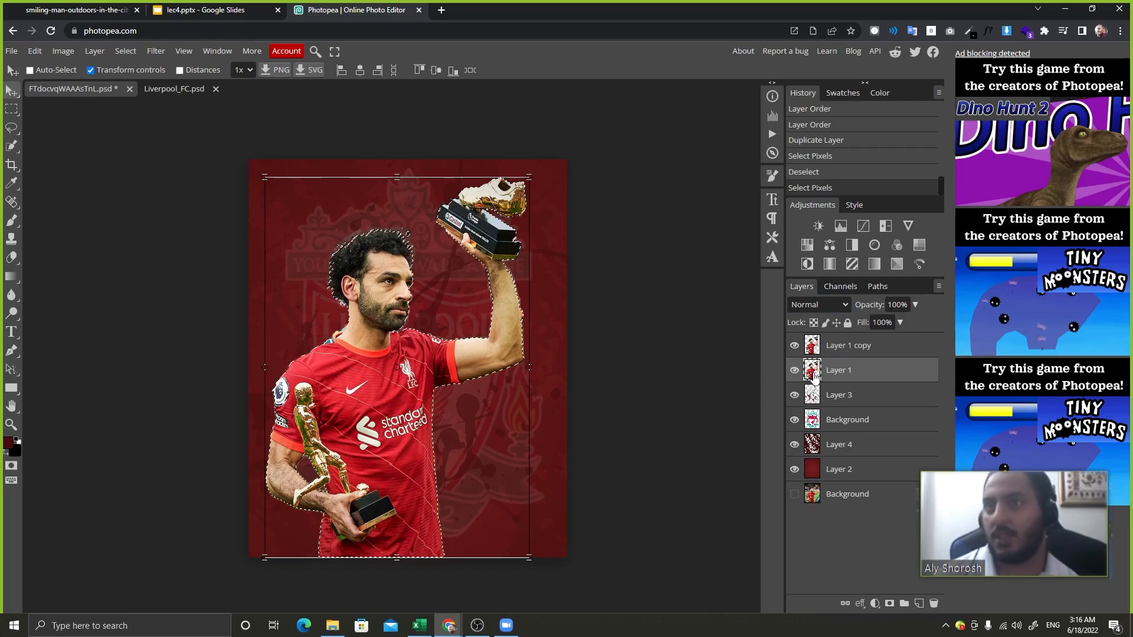
{"action": "left_click", "coordinate": [29, 70]}
{"action": "left_click", "coordinate": [117, 71]}
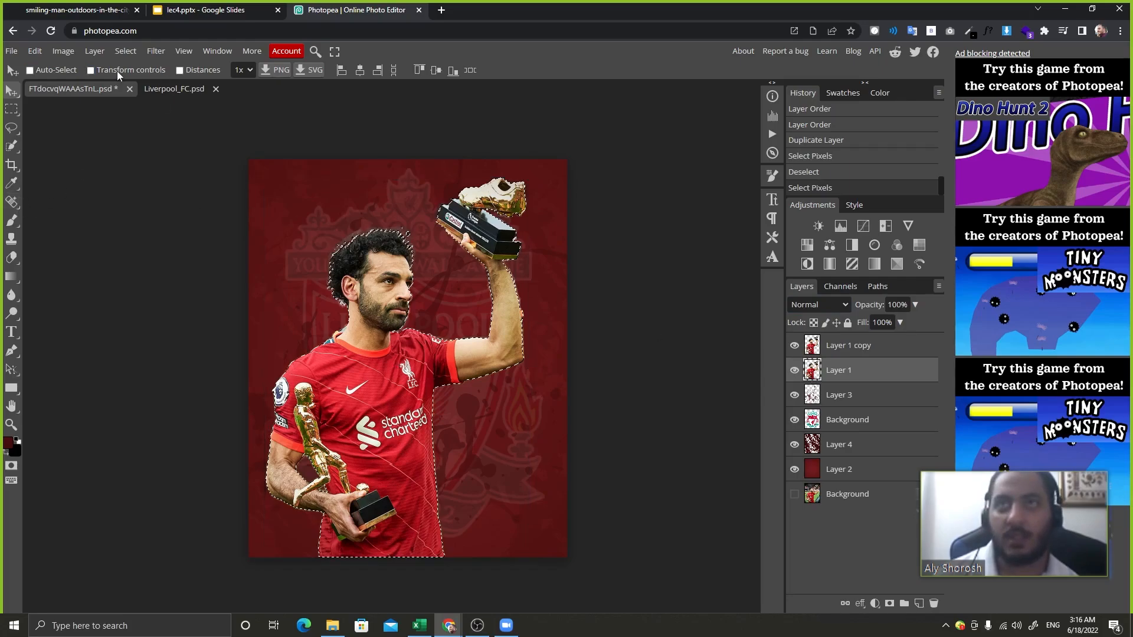
Fill the selected footballer shape on Layer 1 with dark red using a 2148 px hard round brush, and deselect.
{"action": "left_click", "coordinate": [11, 220]}
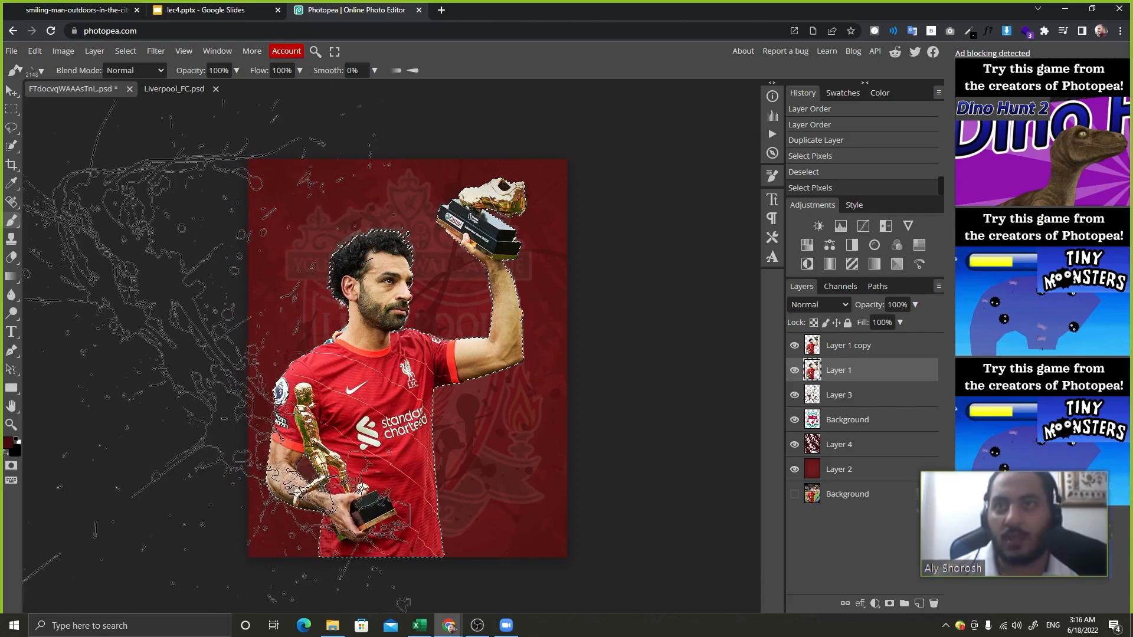
{"action": "right_click", "coordinate": [176, 334]}
{"action": "left_click", "coordinate": [196, 389]}
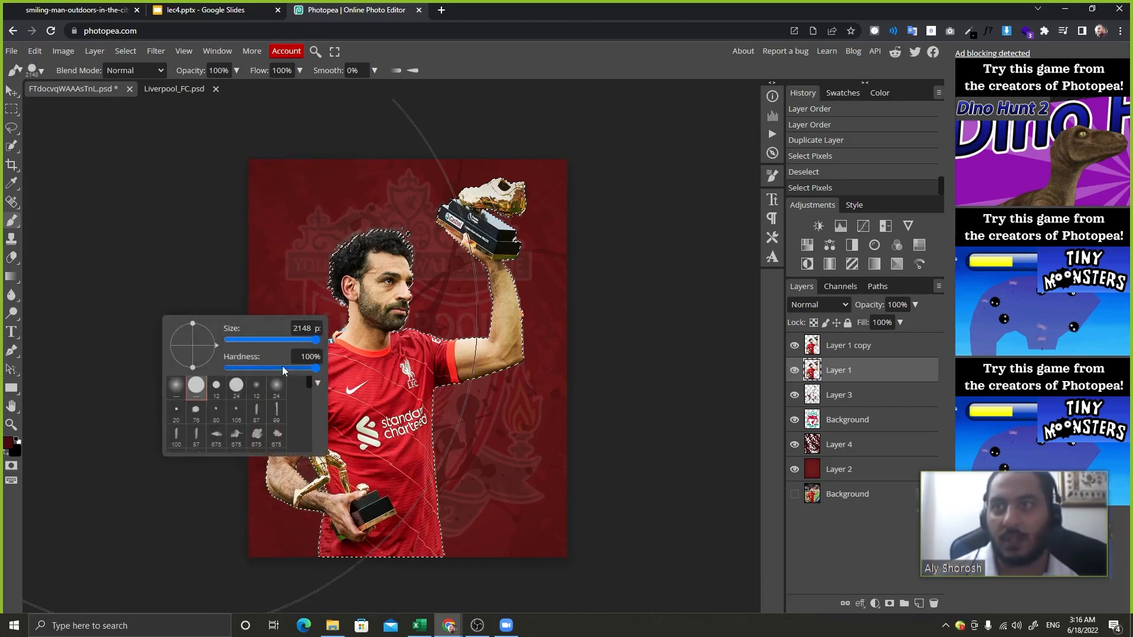
{"action": "left_click", "coordinate": [525, 67]}
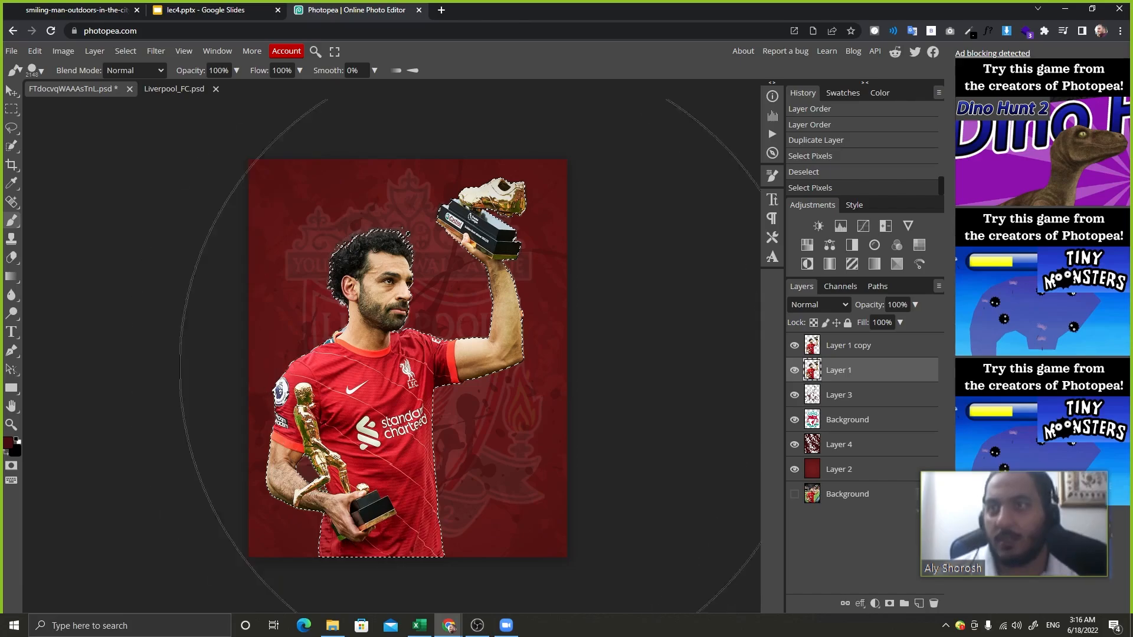
{"action": "left_click", "coordinate": [401, 373]}
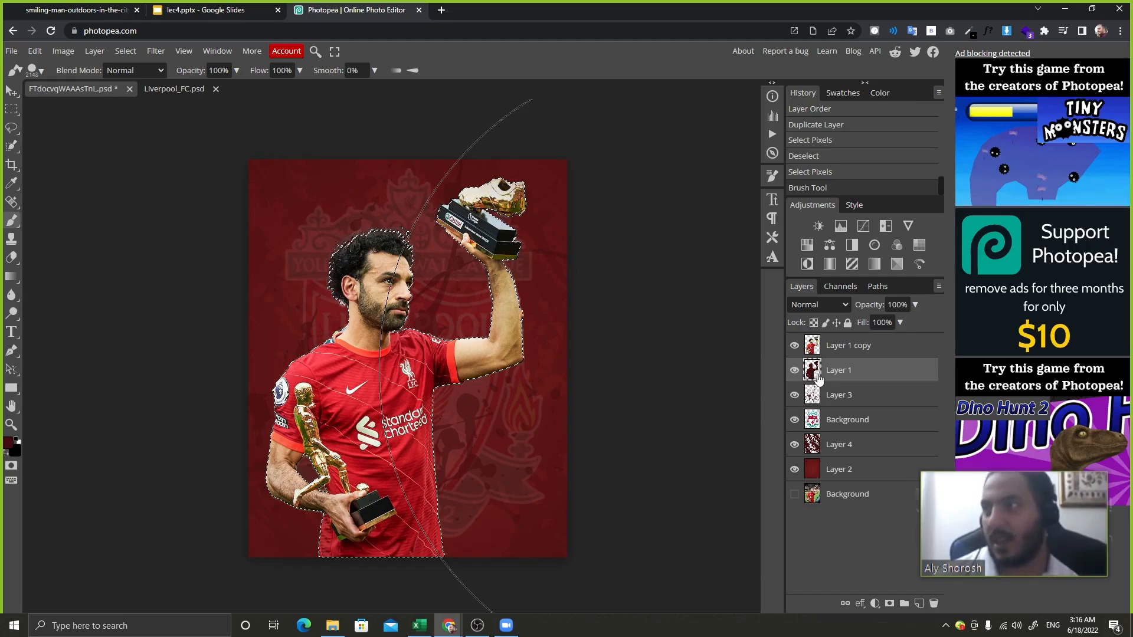
{"action": "left_click", "coordinate": [472, 397]}
{"action": "key", "text": "ctrl+d"}
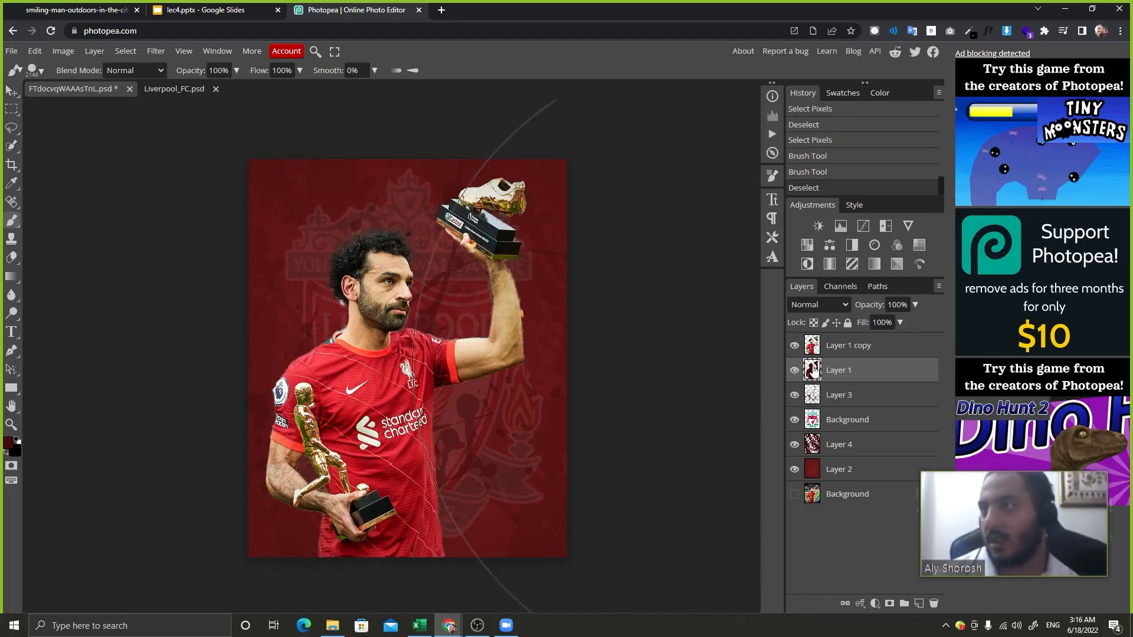
Hide Layer 1 copy and move the dark red silhouette on Layer 1 slightly down and to the left.
{"action": "left_click", "coordinate": [794, 345]}
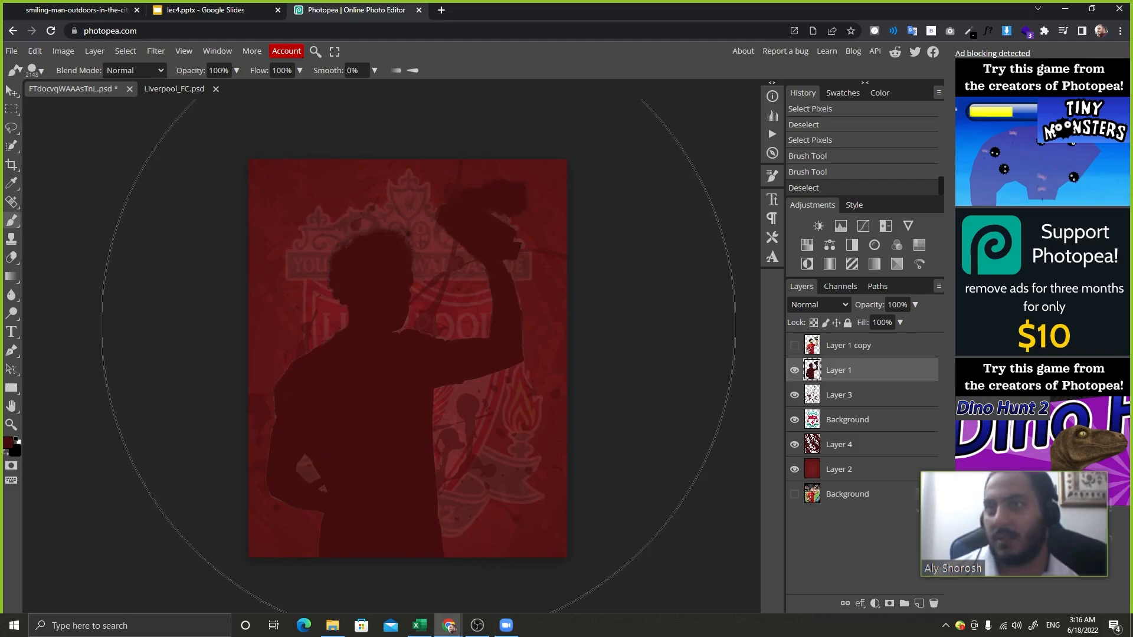
{"action": "left_click", "coordinate": [11, 89]}
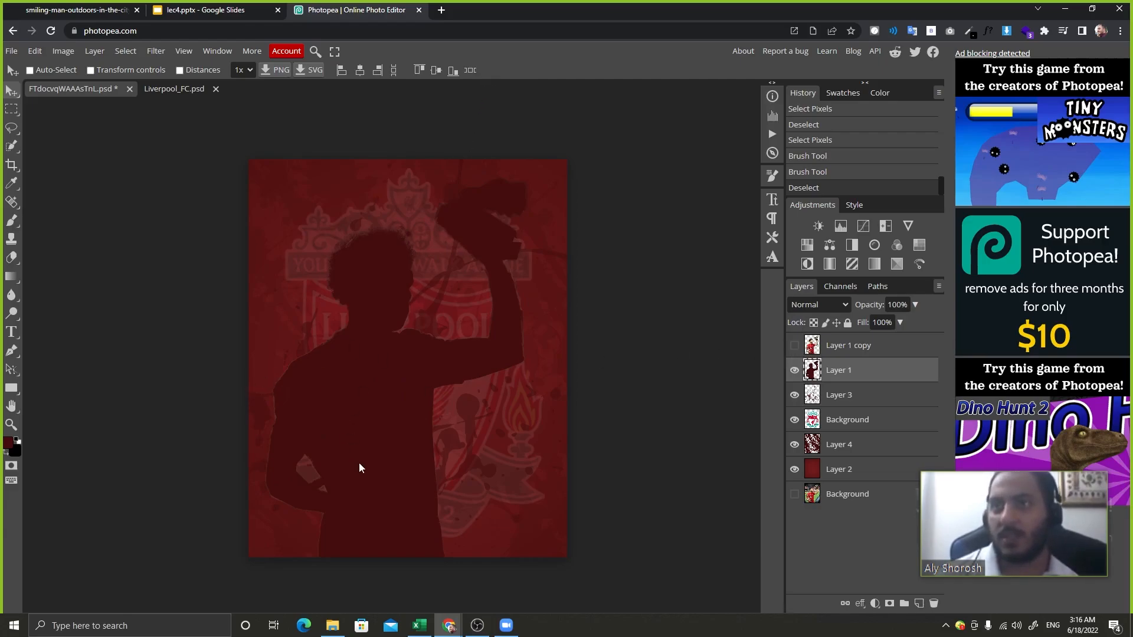
{"action": "left_click", "coordinate": [324, 341]}
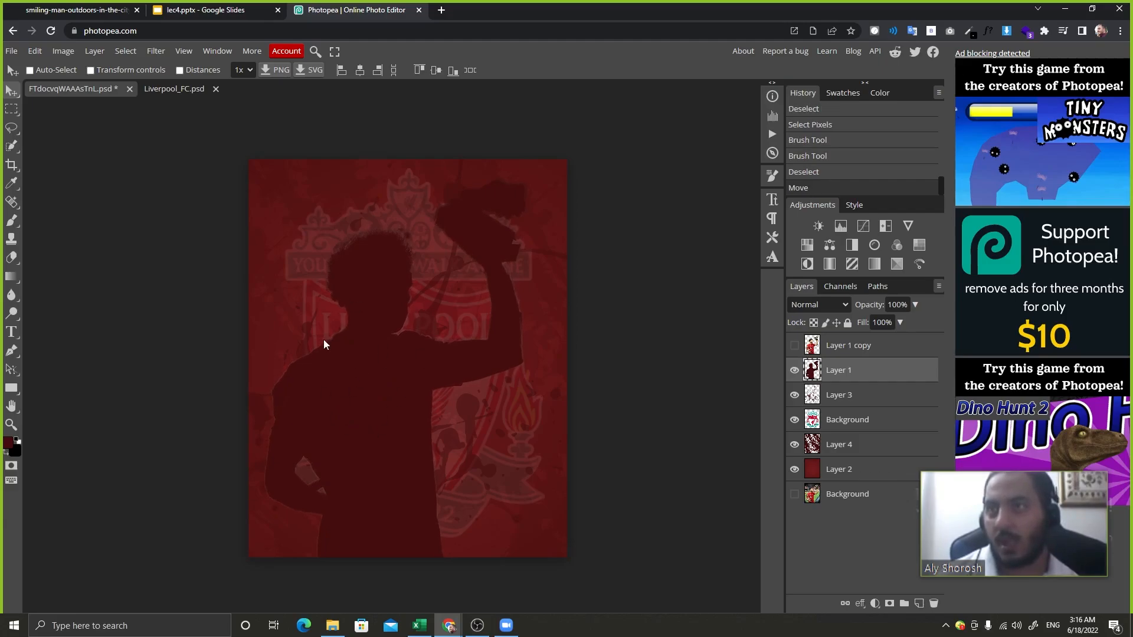
{"action": "key", "text": "Down"}
{"action": "key", "text": "Down"}
{"action": "key", "text": "Down"}
{"action": "key", "text": "Left"}
{"action": "key", "text": "Left"}
{"action": "key", "text": "Left"}
{"action": "key", "text": "Left"}
{"action": "key", "text": "Left"}
{"action": "key", "text": "Left"}
{"action": "key", "text": "Left"}
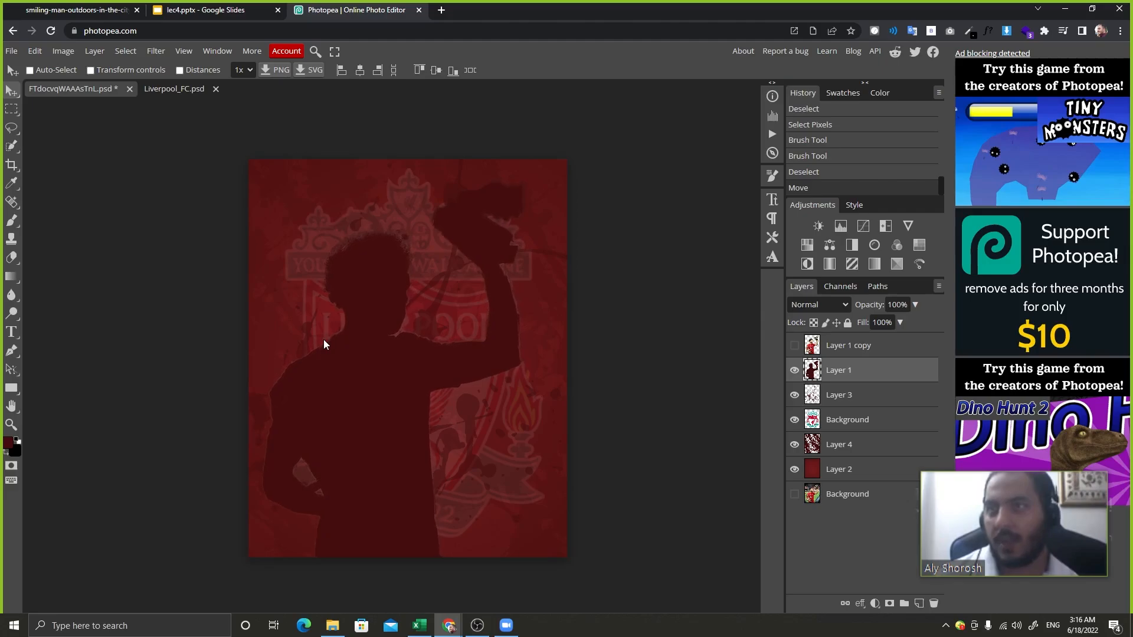
Show Layer 1 copy again and nudge the silhouette on Layer 1 further left to form a shadow behind the footballer.
{"action": "left_click", "coordinate": [804, 350]}
{"action": "left_click", "coordinate": [797, 345]}
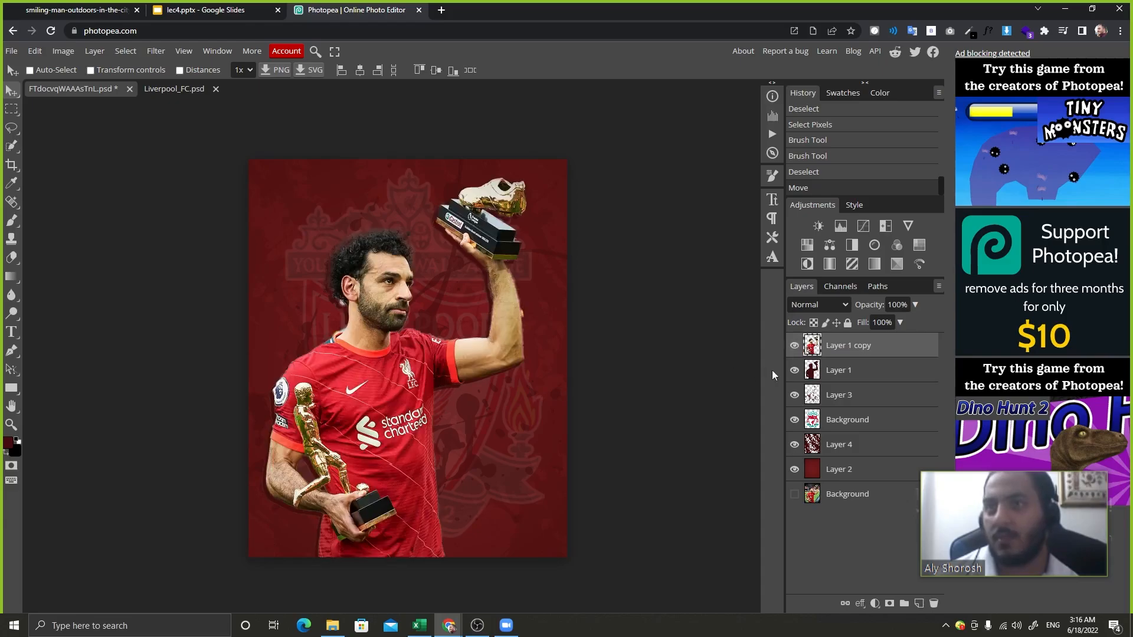
{"action": "left_click", "coordinate": [846, 395]}
{"action": "left_click", "coordinate": [850, 380]}
{"action": "key", "text": "Left"}
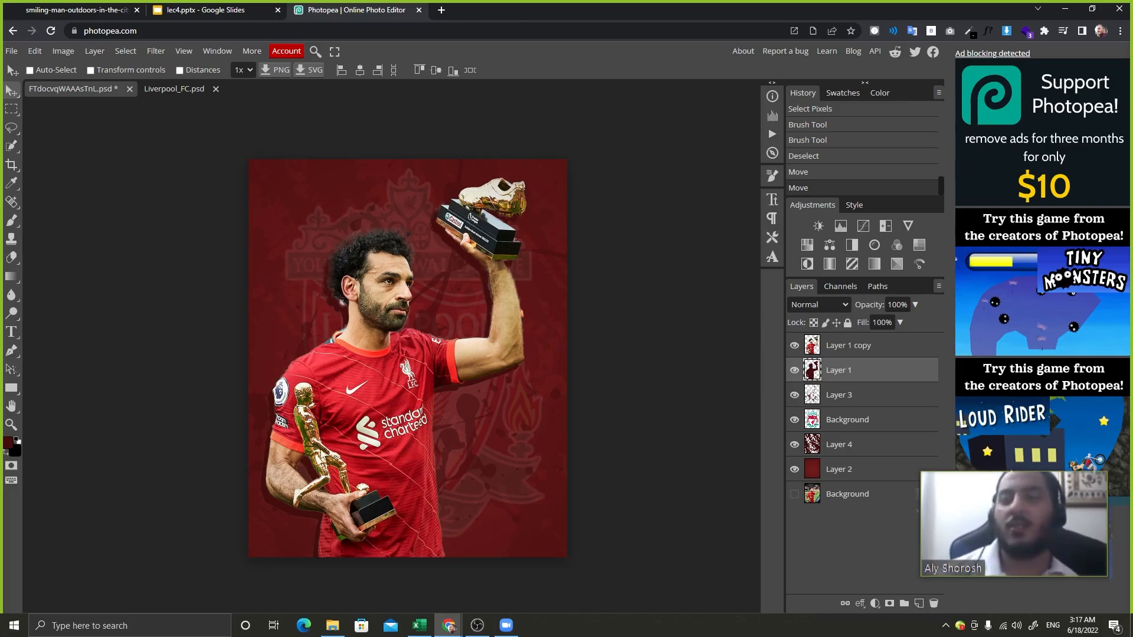
Compare the poster with the reference slide in lec4.pptx and go through the recap to the questions slide.
{"action": "left_click", "coordinate": [242, 9]}
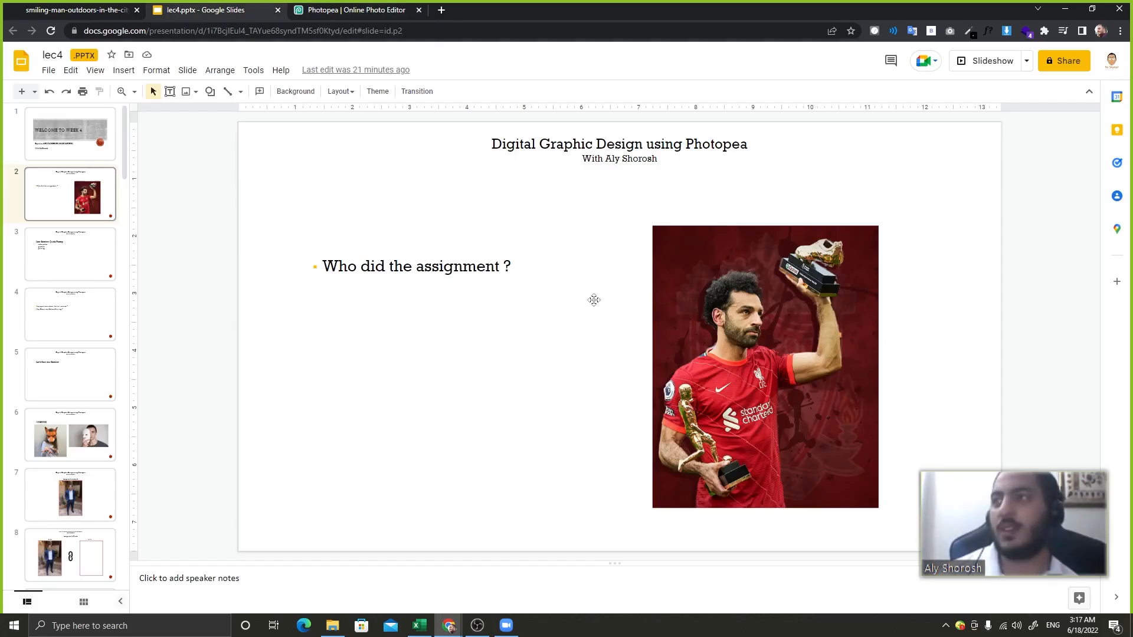
{"action": "left_click", "coordinate": [322, 6]}
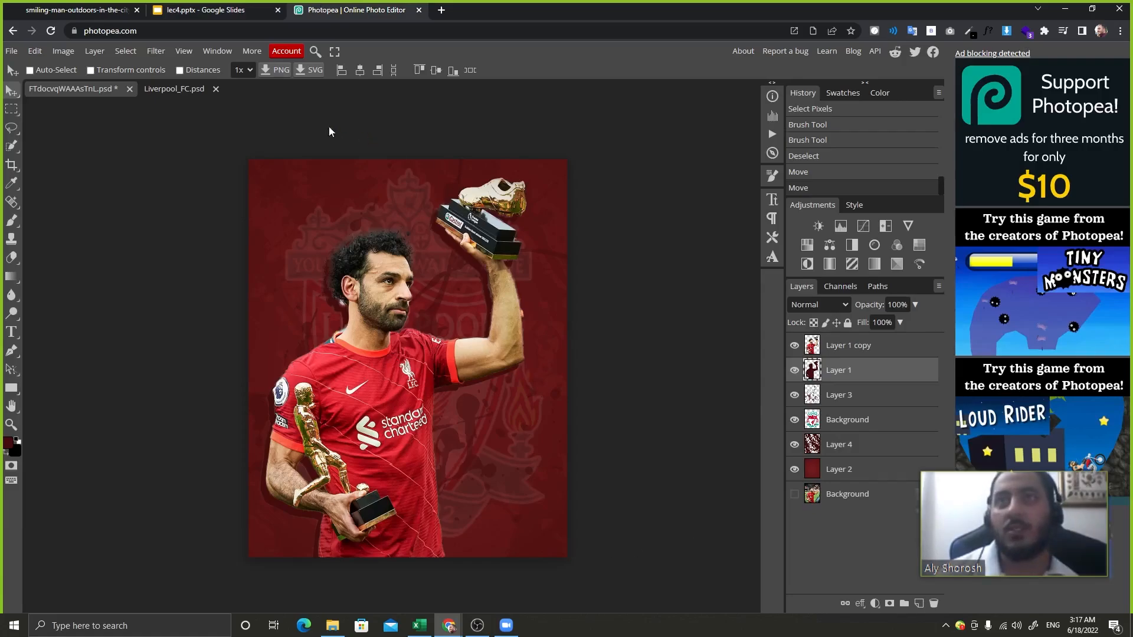
{"action": "left_click", "coordinate": [259, 14]}
{"action": "key", "text": "Down"}
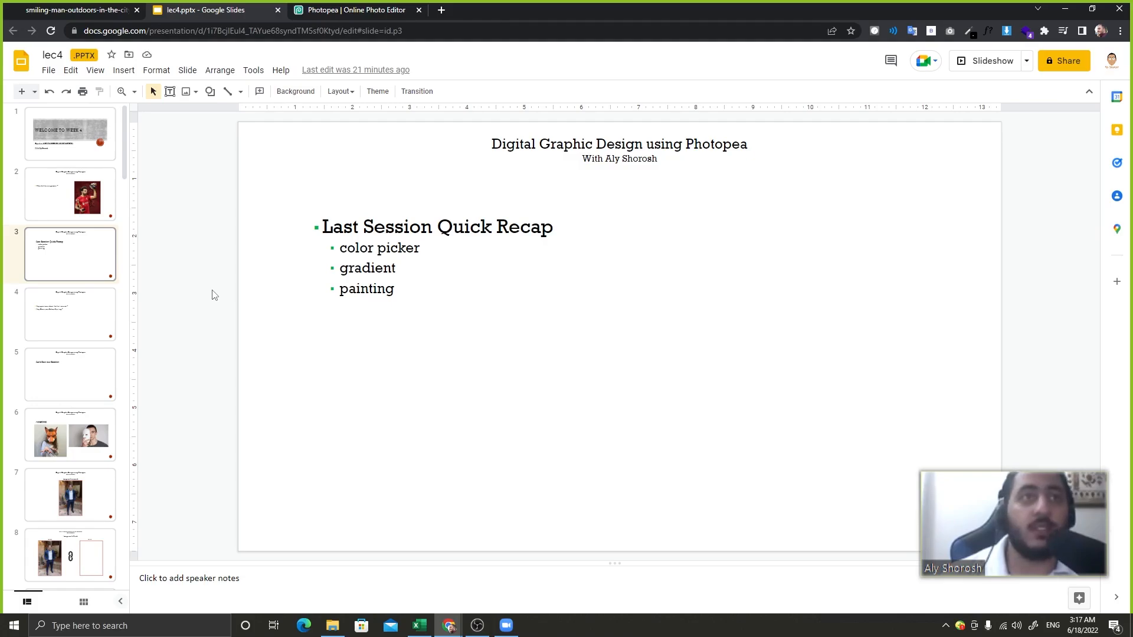
{"action": "key", "text": "Down"}
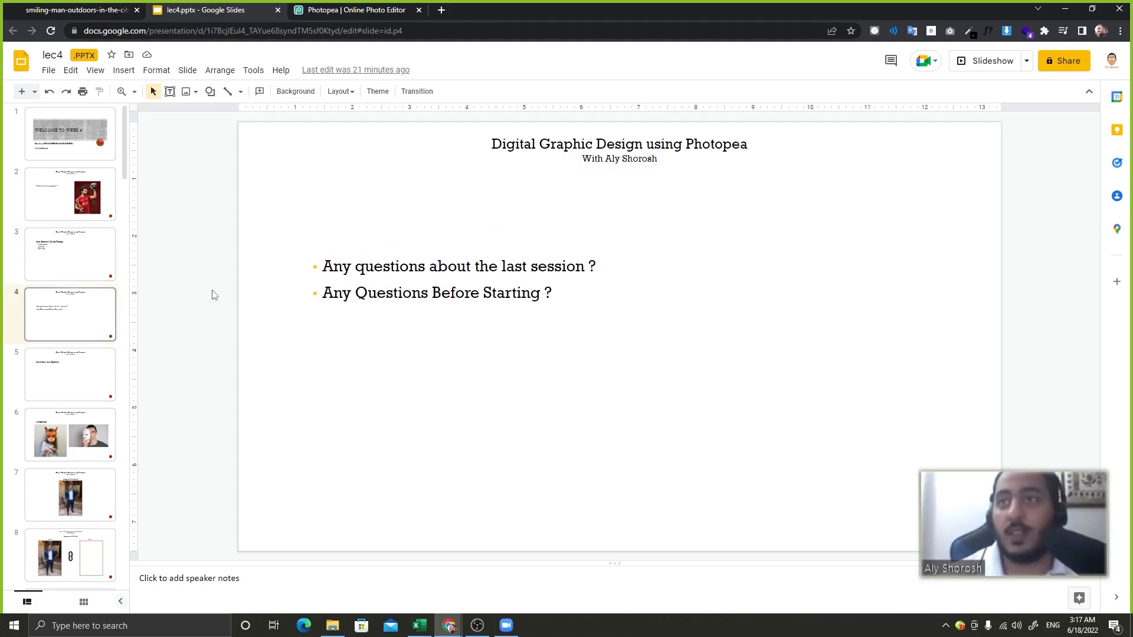
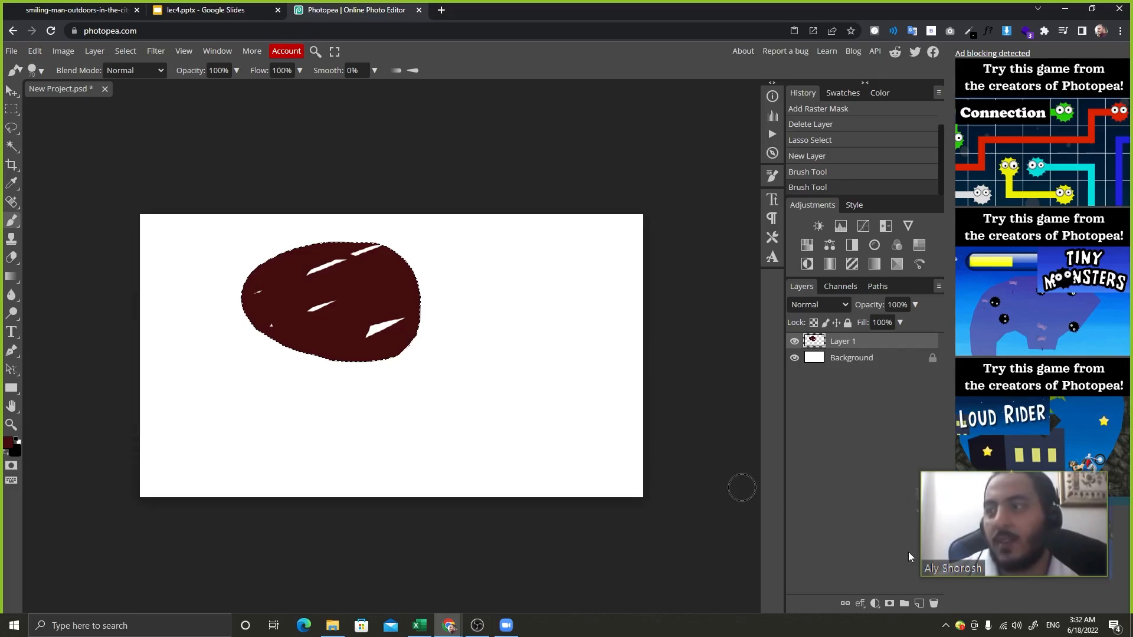
Add a new layer above Layer 1 in New Project.psd, deselect, and paint a long vertical dark red stroke near the canvas's right edge.
{"action": "left_click", "coordinate": [919, 603]}
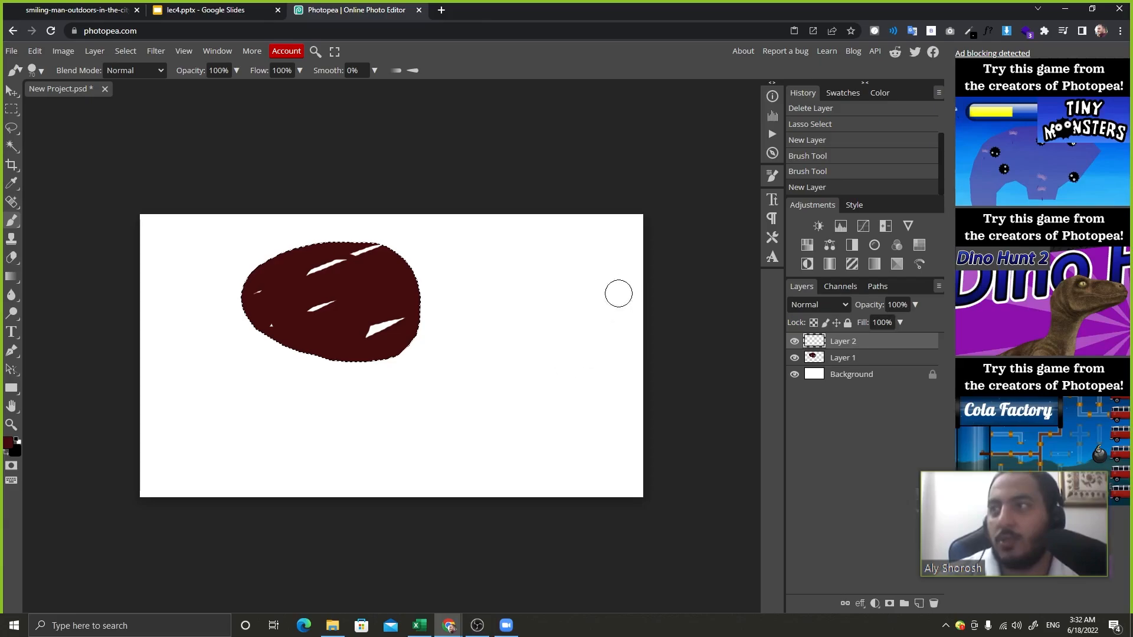
{"action": "key", "text": "ctrl+d"}
{"action": "left_click_drag", "start_coordinate": [595, 219], "coordinate": [603, 471]}
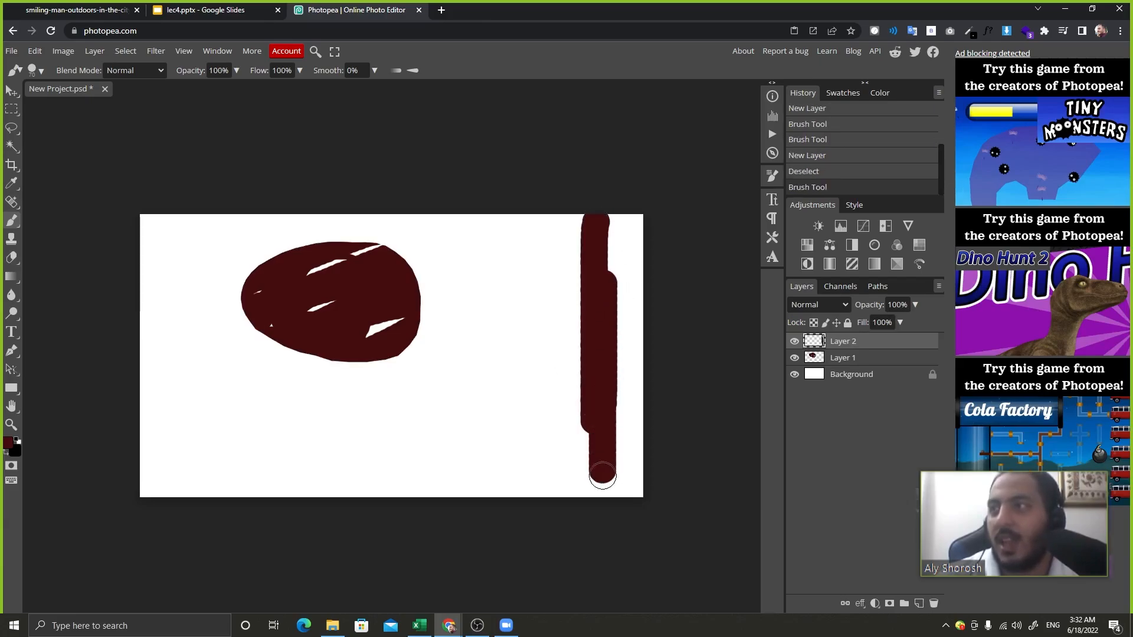
Paint a vertical dark red stroke on Layer 1, running down from the right side of the painted oval.
{"action": "left_click", "coordinate": [844, 359]}
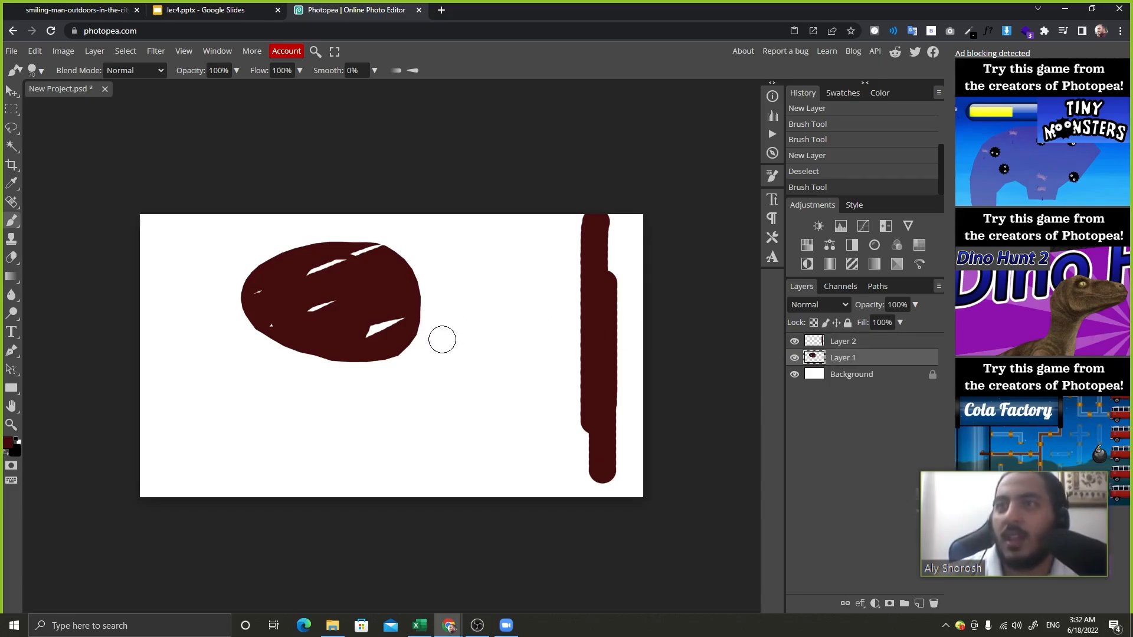
{"action": "left_click_drag", "start_coordinate": [432, 315], "coordinate": [423, 474]}
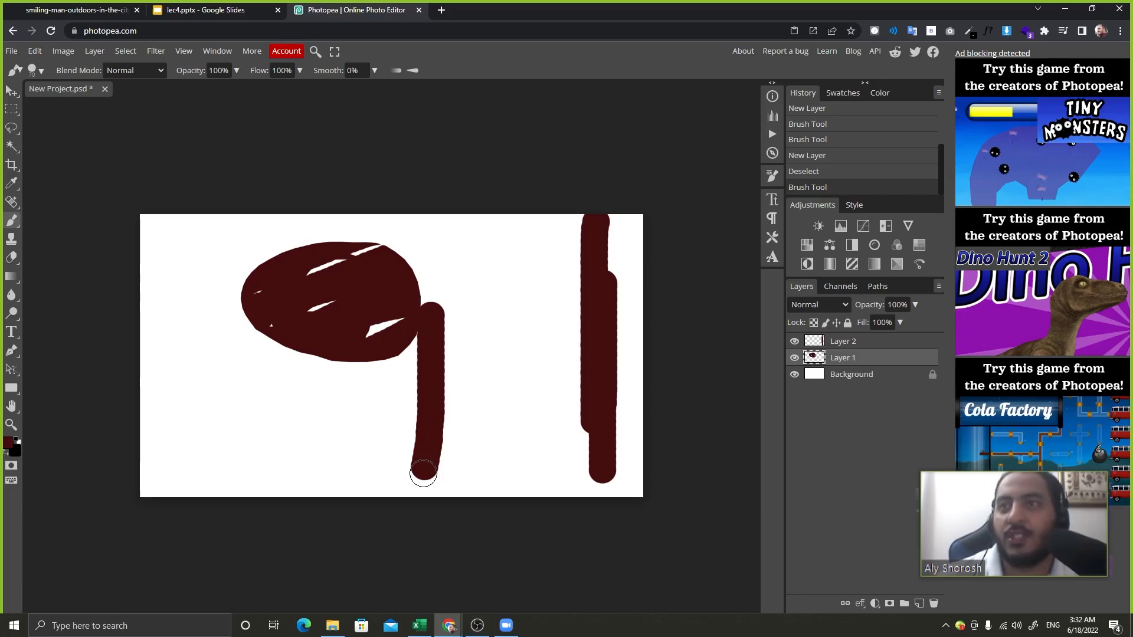
{"action": "left_click", "coordinate": [423, 473]}
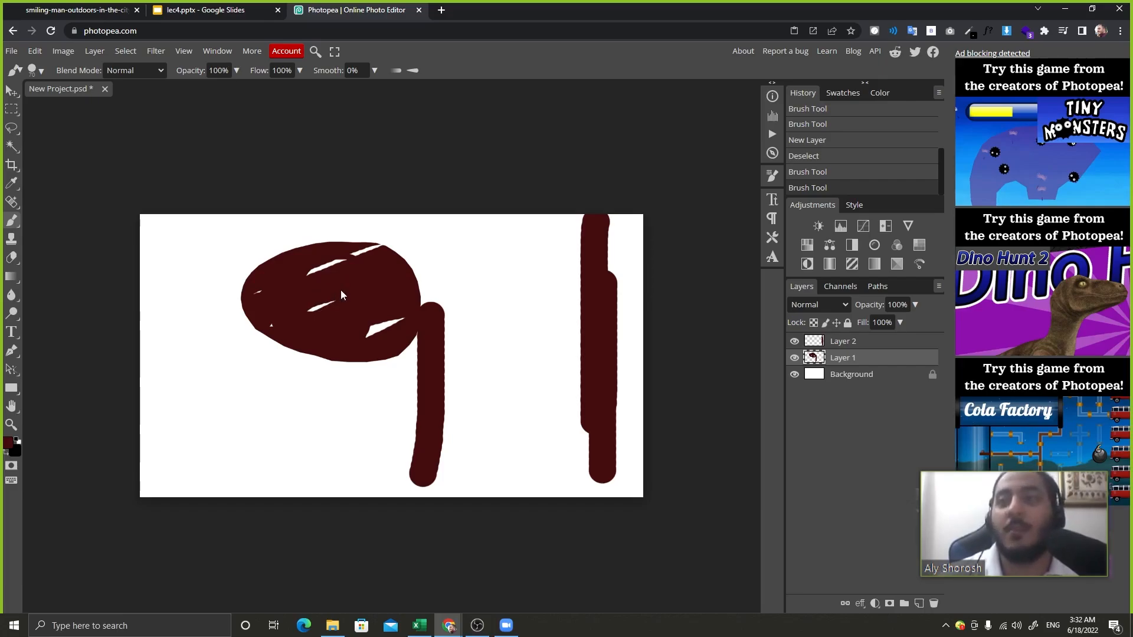
Undo the last brush stroke beside the painted oval and delete Layer 1 and Layer 2 together.
{"action": "key", "text": "ctrl+z"}
{"action": "key", "text": "ctrl+plus"}
{"action": "key", "text": "ctrl+plus"}
{"action": "key", "text": "ctrl+plus"}
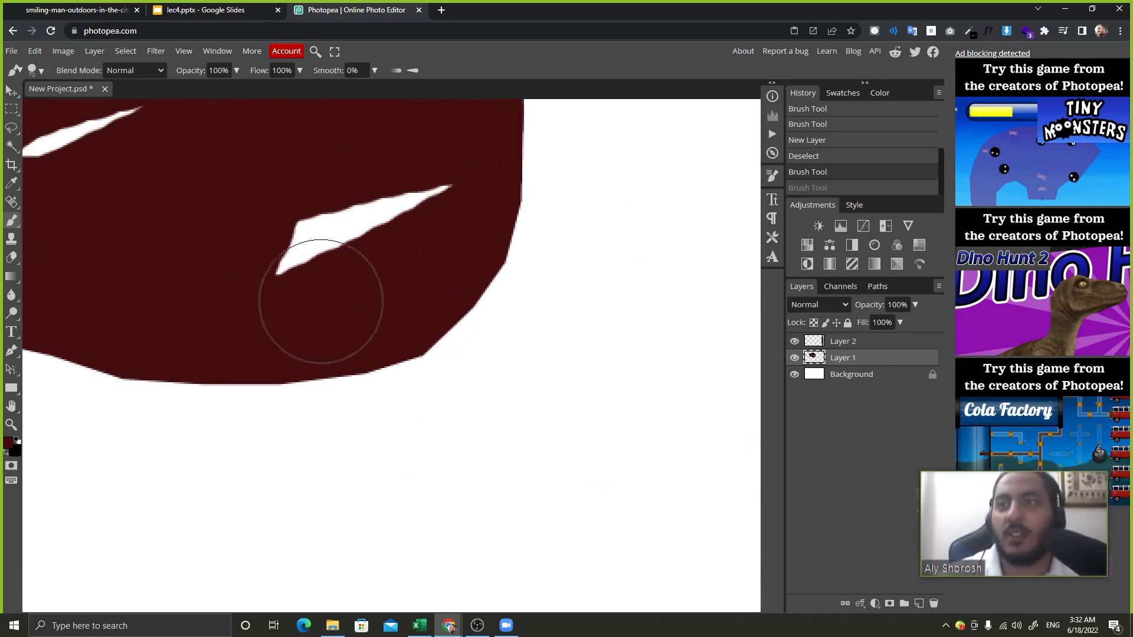
{"action": "key", "text": "ctrl+minus"}
{"action": "key", "text": "ctrl+minus"}
{"action": "key", "text": "ctrl+minus"}
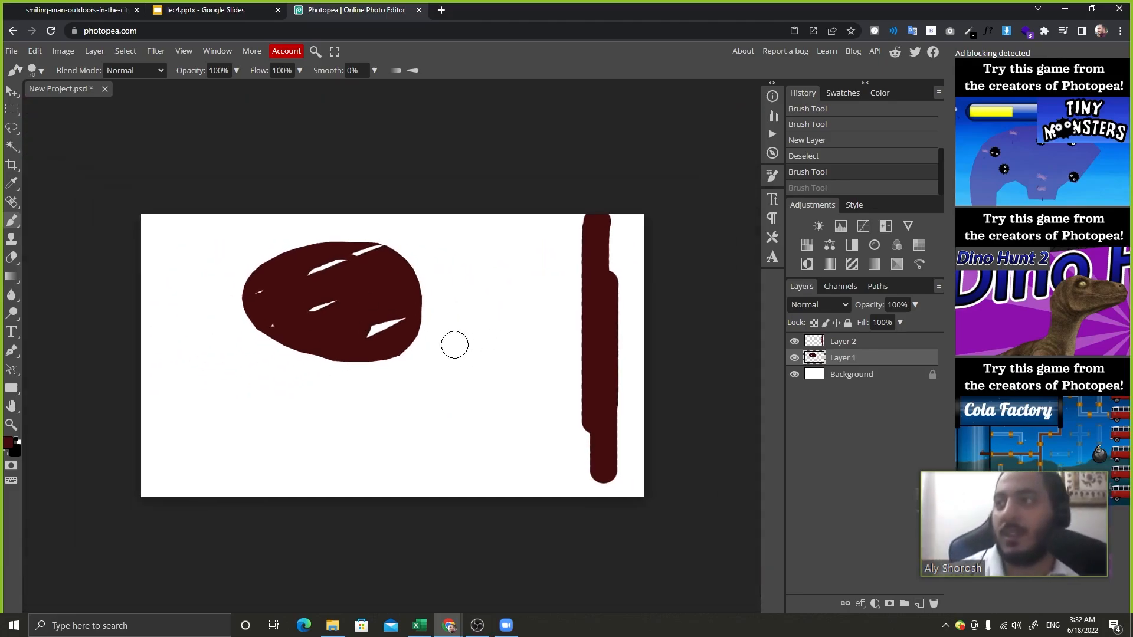
{"action": "left_click", "coordinate": [875, 346], "text": "ctrl"}
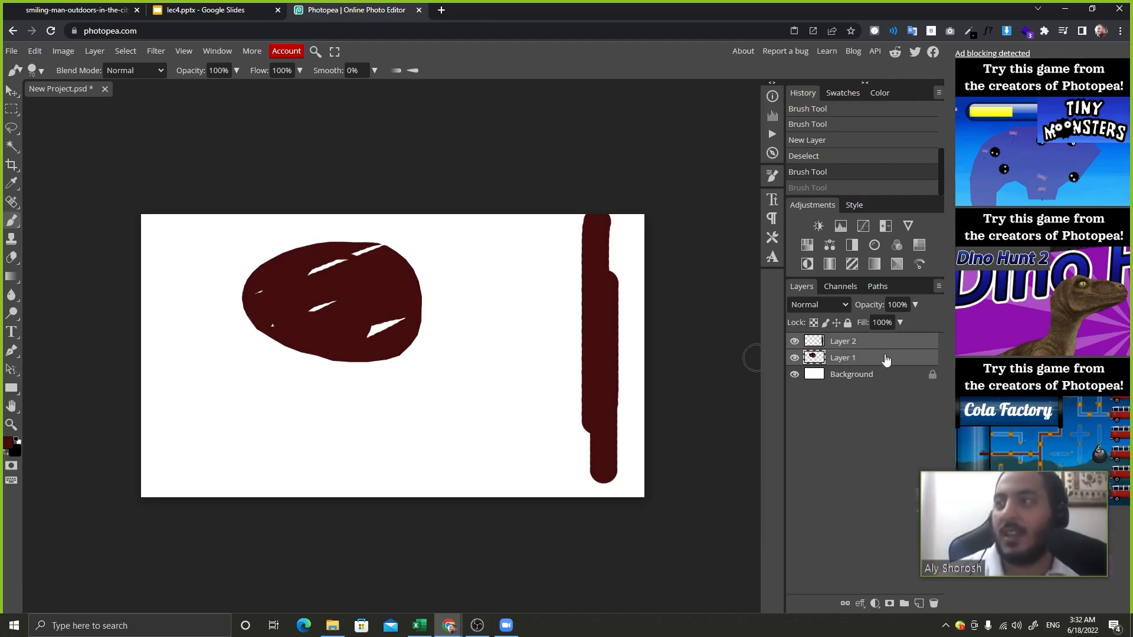
{"action": "left_click_drag", "start_coordinate": [885, 359], "coordinate": [934, 603]}
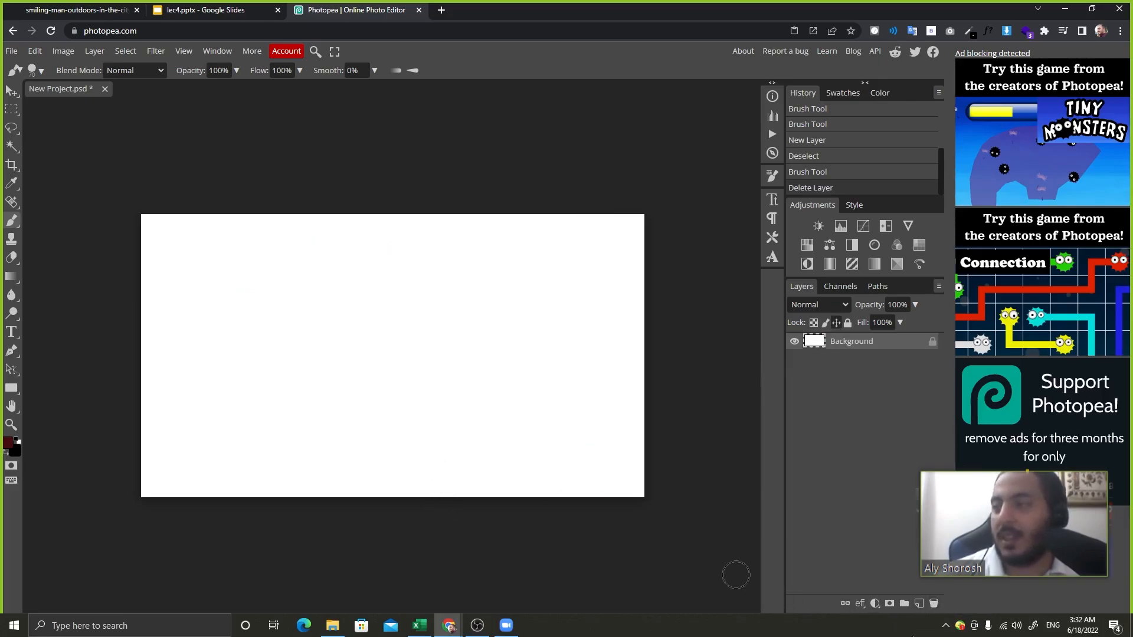
Add a new layer with a raster mask above the Background and name it "the mask layer".
{"action": "left_click", "coordinate": [920, 603]}
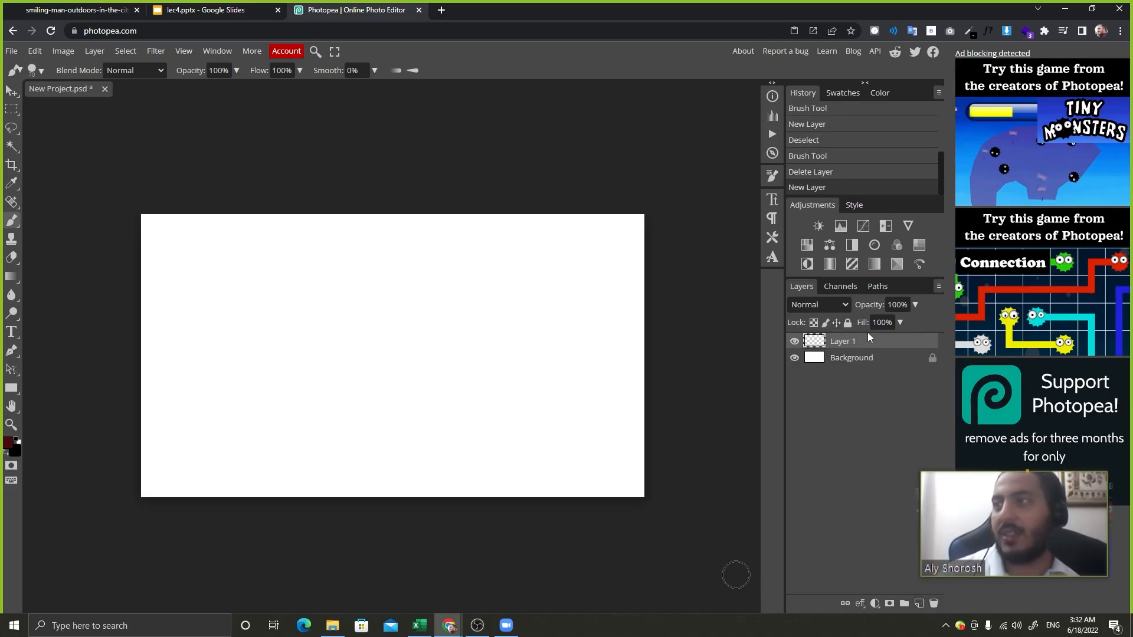
{"action": "left_click", "coordinate": [889, 603]}
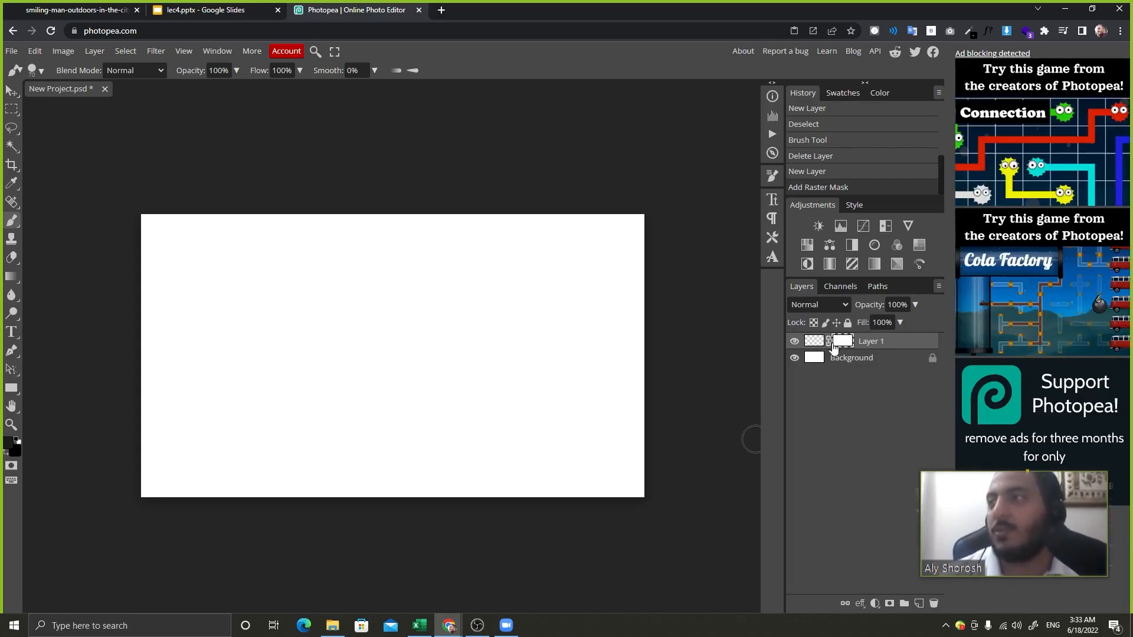
{"action": "double_click", "coordinate": [878, 342]}
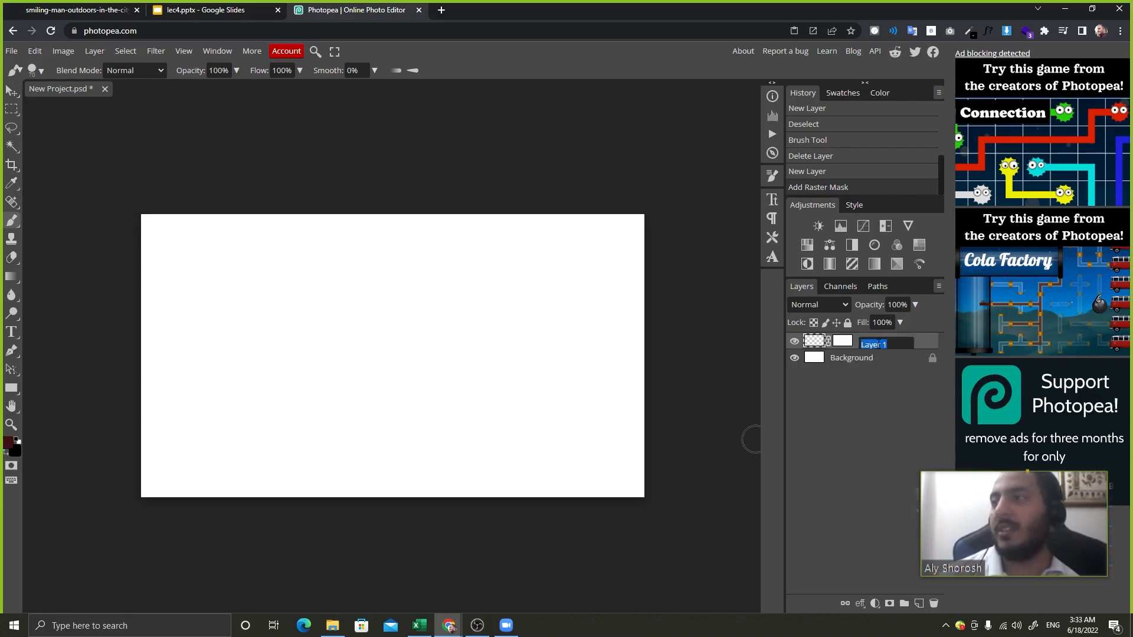
{"action": "type", "text": "the m"}
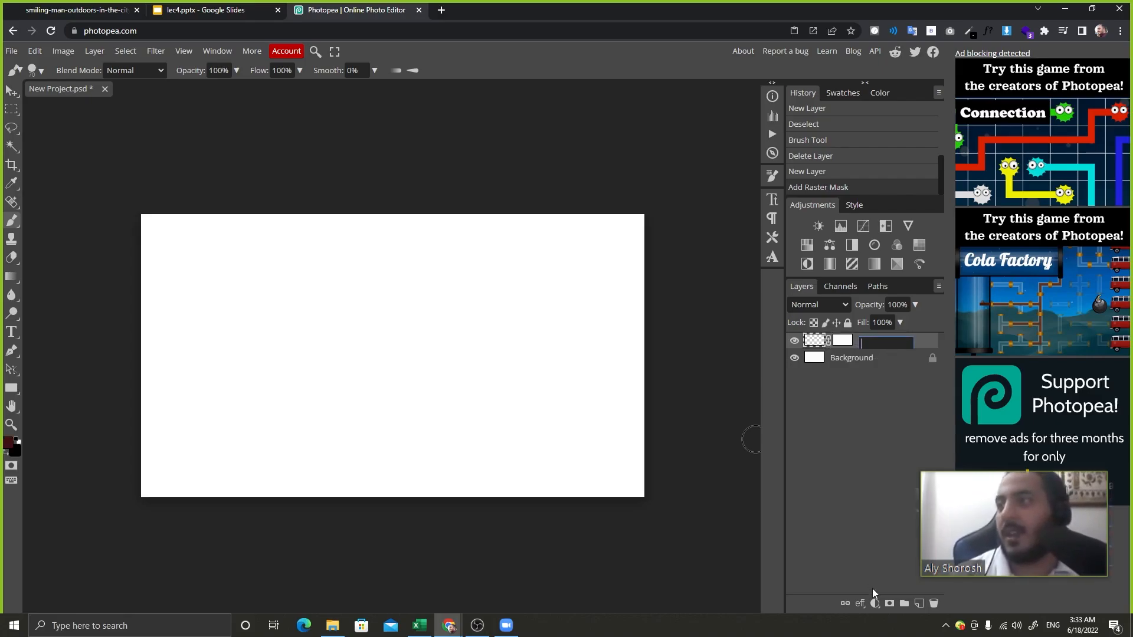
{"action": "type", "text": "ask layer"}
{"action": "key", "text": "Return"}
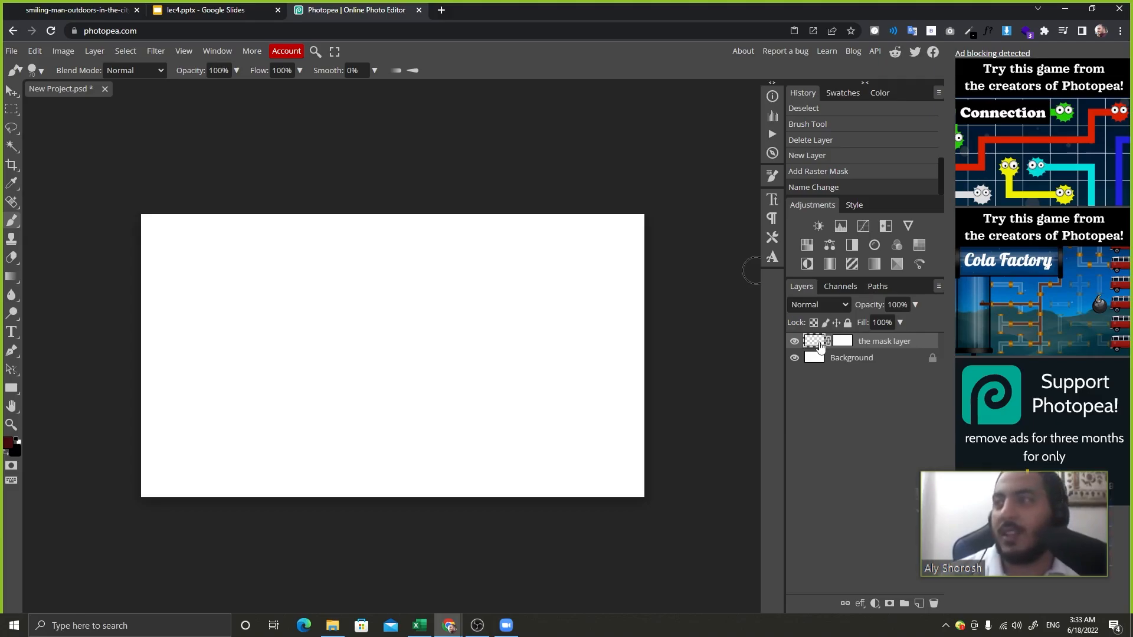
Alternate between the content and the mask of "the mask layer" to compare the foreground colour available for each.
{"action": "left_click", "coordinate": [841, 343]}
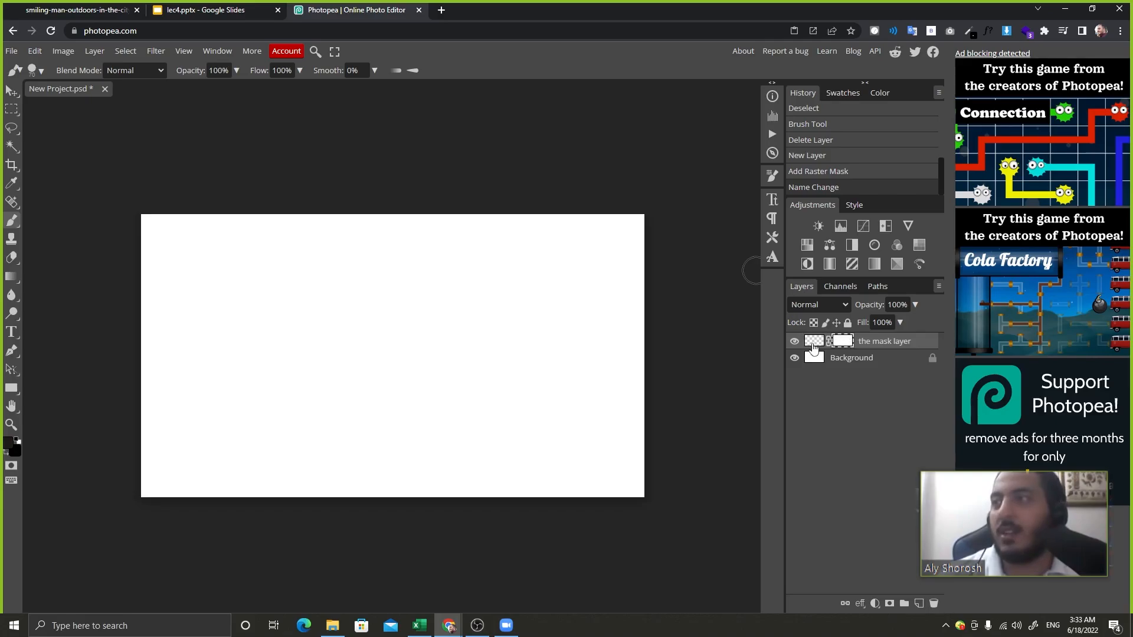
{"action": "left_click", "coordinate": [815, 342]}
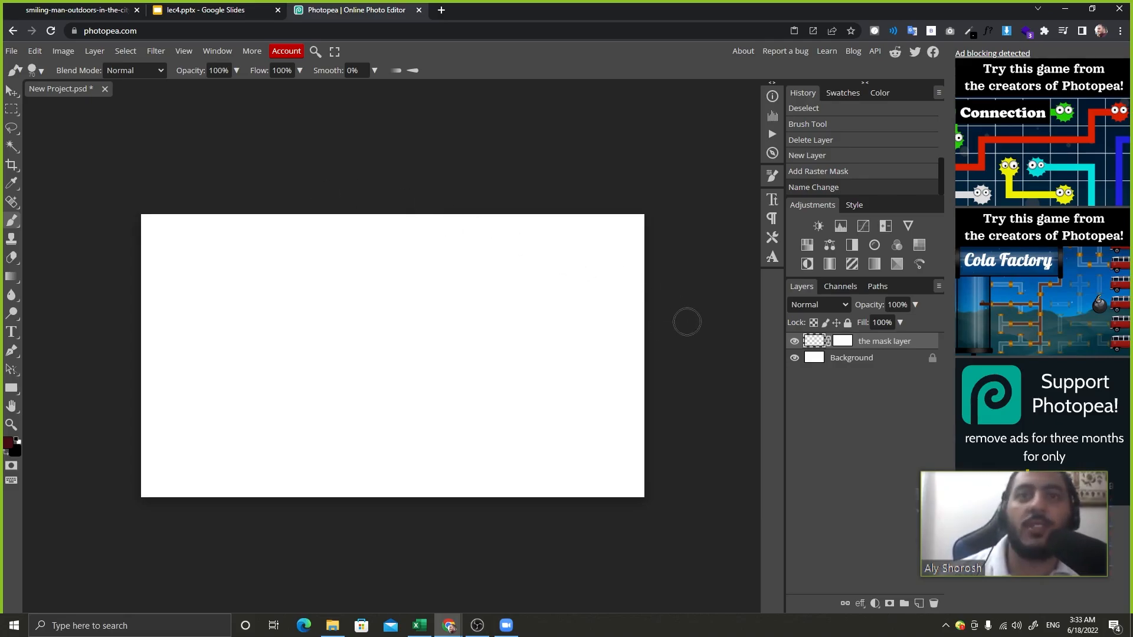
{"action": "left_click", "coordinate": [841, 345]}
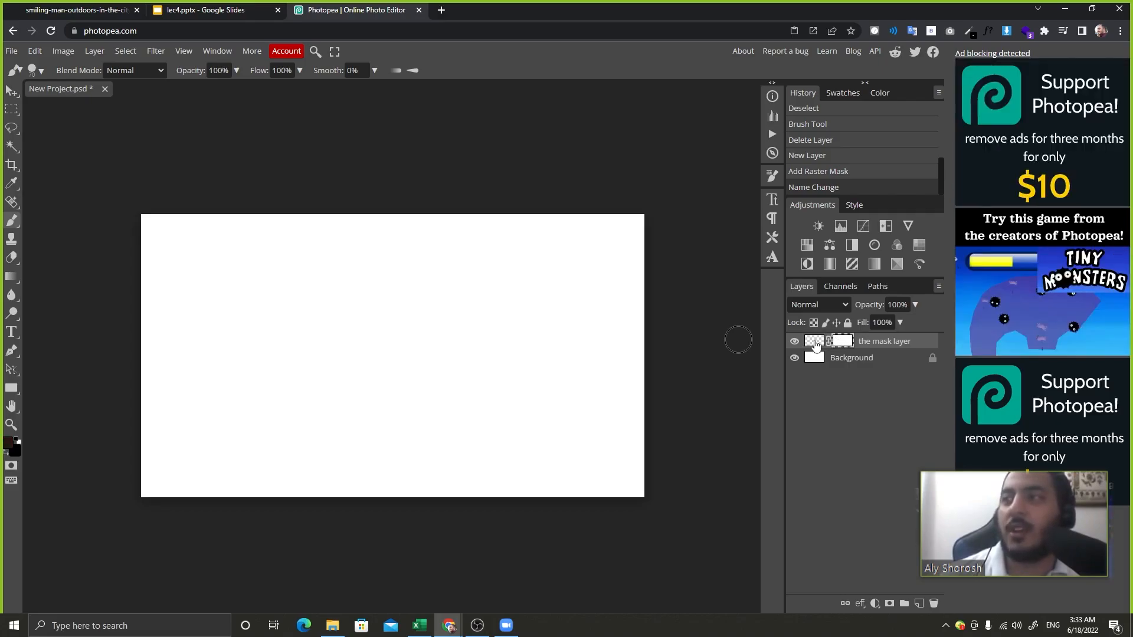
{"action": "left_click", "coordinate": [815, 343]}
{"action": "left_click", "coordinate": [840, 344]}
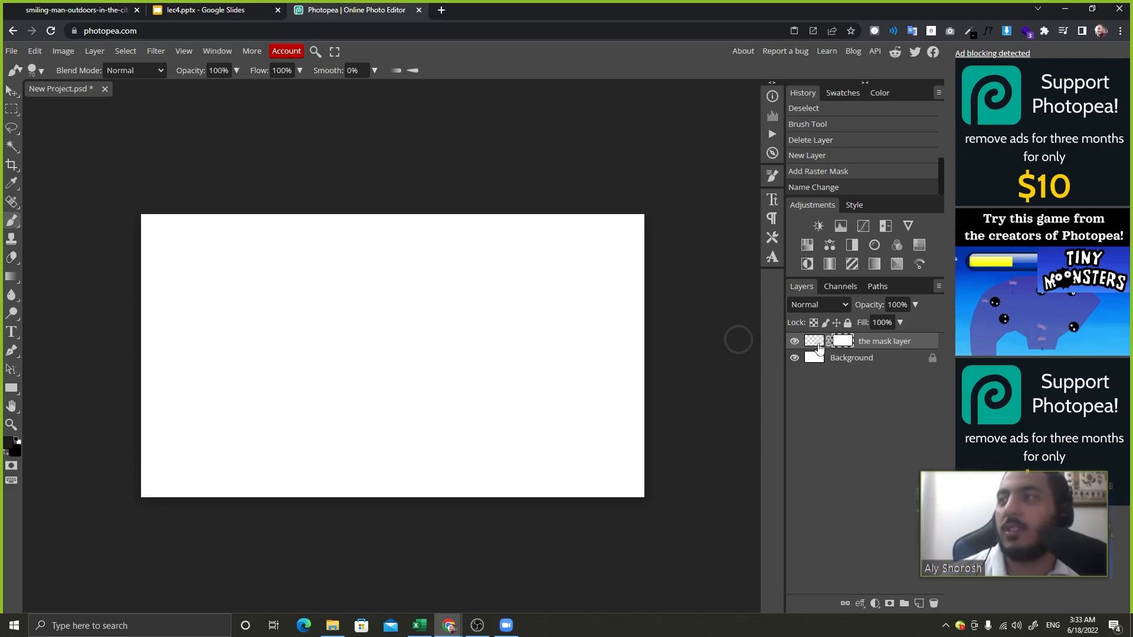
{"action": "left_click", "coordinate": [816, 345]}
{"action": "left_click", "coordinate": [841, 344]}
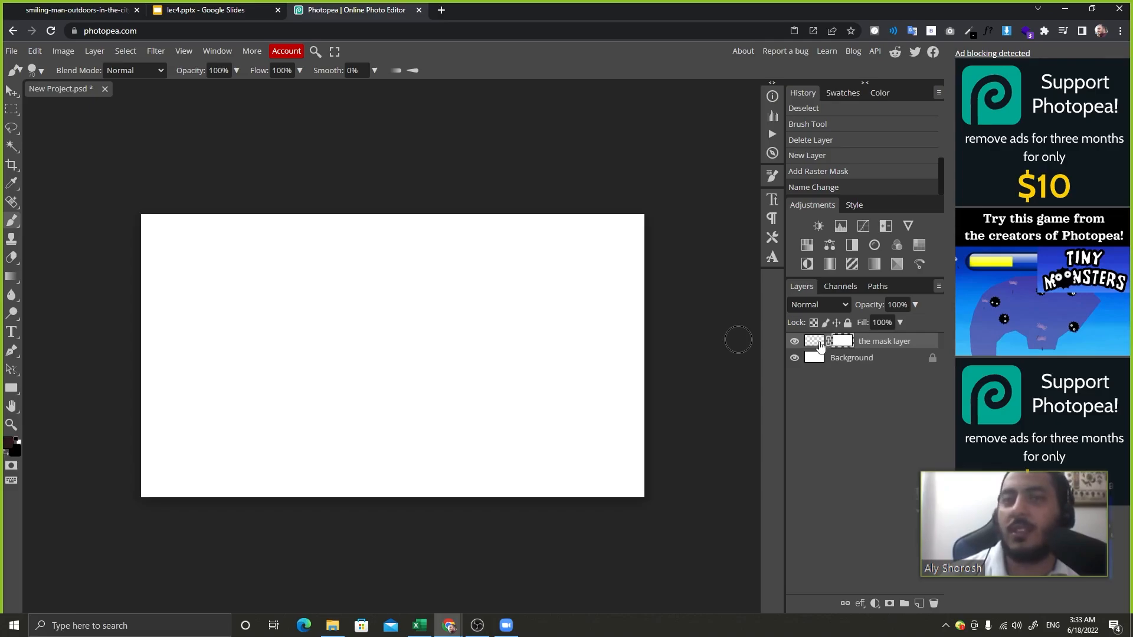
{"action": "left_click", "coordinate": [820, 346]}
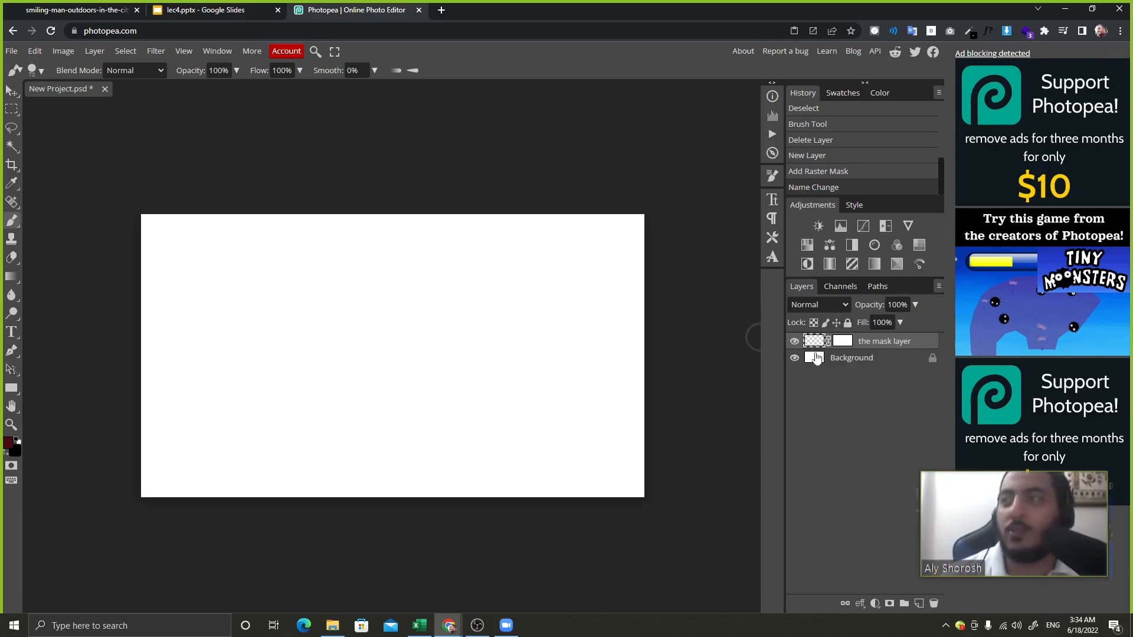
{"action": "left_click", "coordinate": [844, 345]}
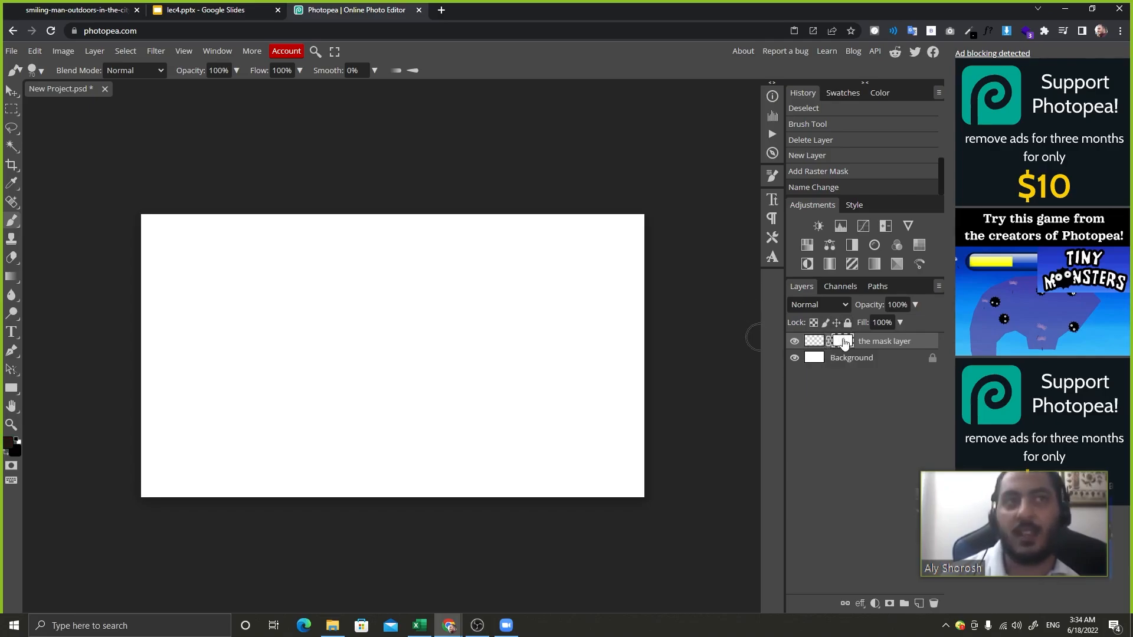
{"action": "left_click", "coordinate": [814, 342]}
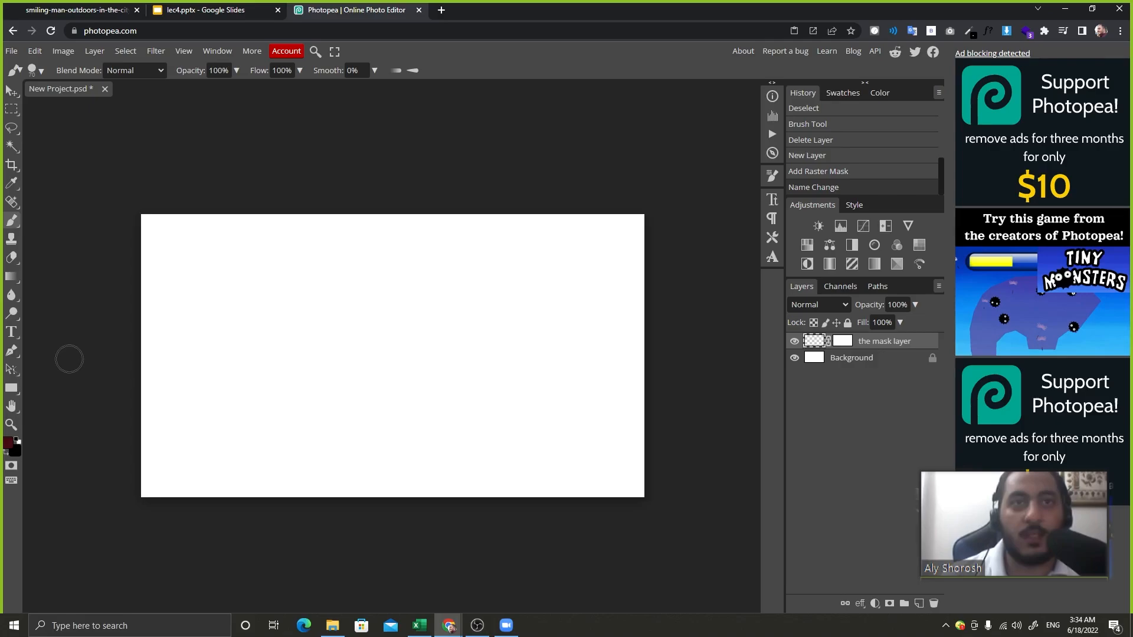
{"action": "left_click", "coordinate": [844, 345]}
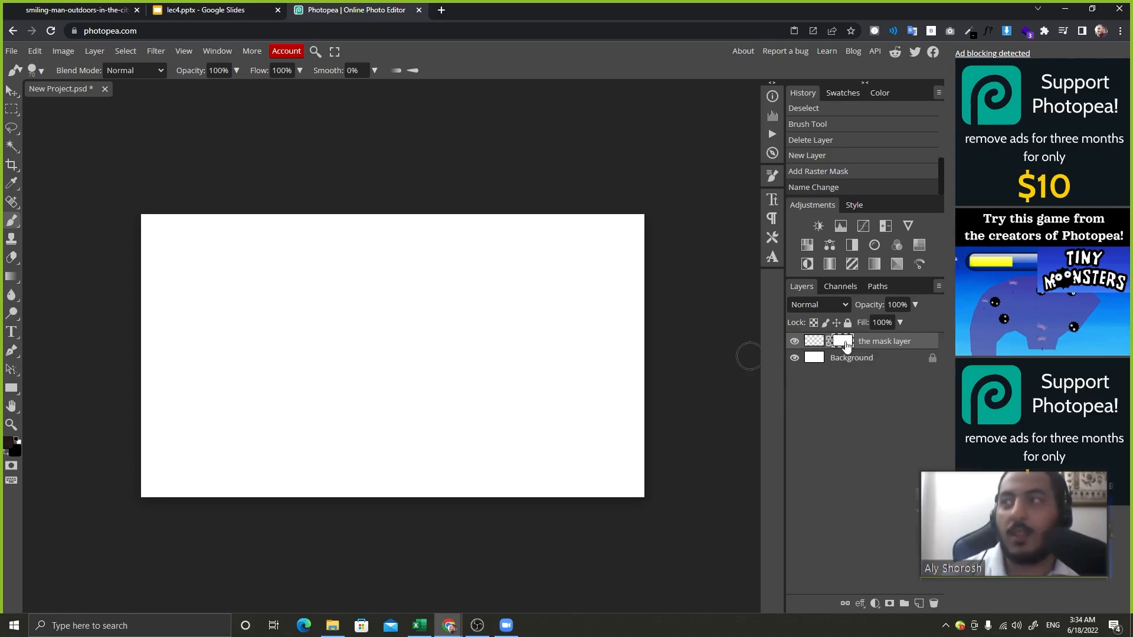
{"action": "left_click", "coordinate": [814, 341]}
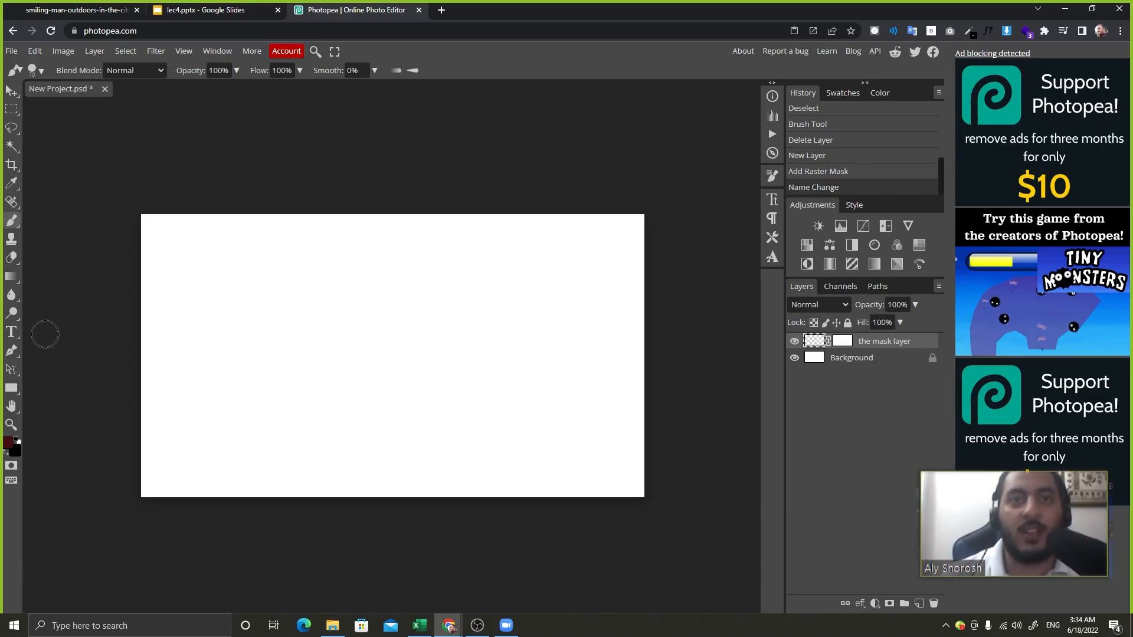
{"action": "left_click", "coordinate": [845, 345]}
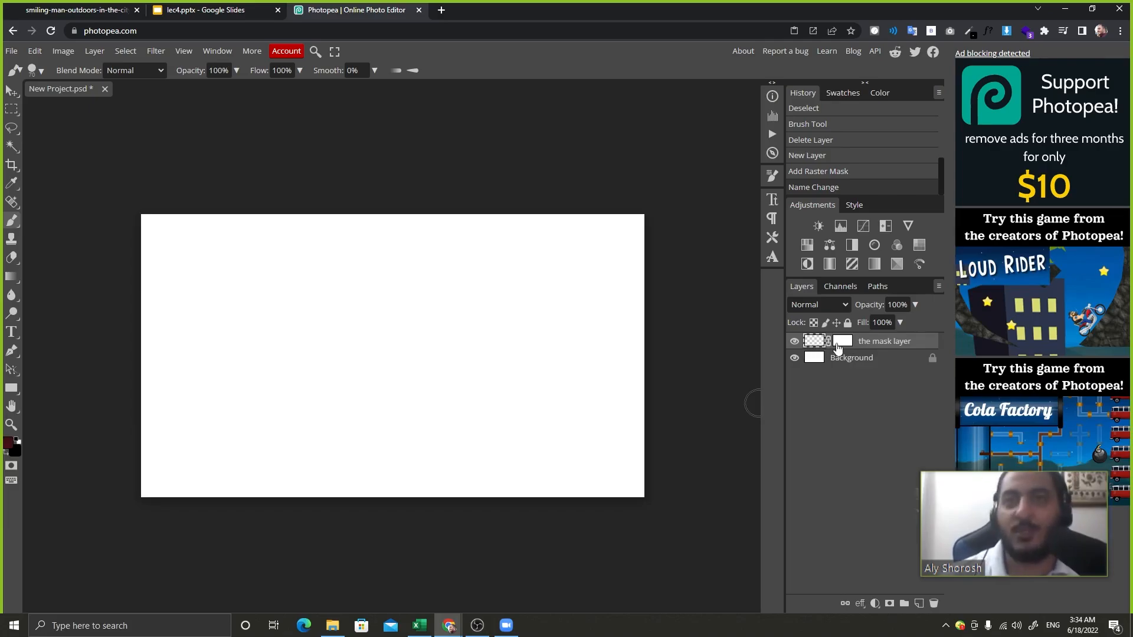
Unlink the raster mask from "the mask layer", link it again, and reselect the mask.
{"action": "left_click", "coordinate": [828, 341]}
{"action": "left_click", "coordinate": [828, 342]}
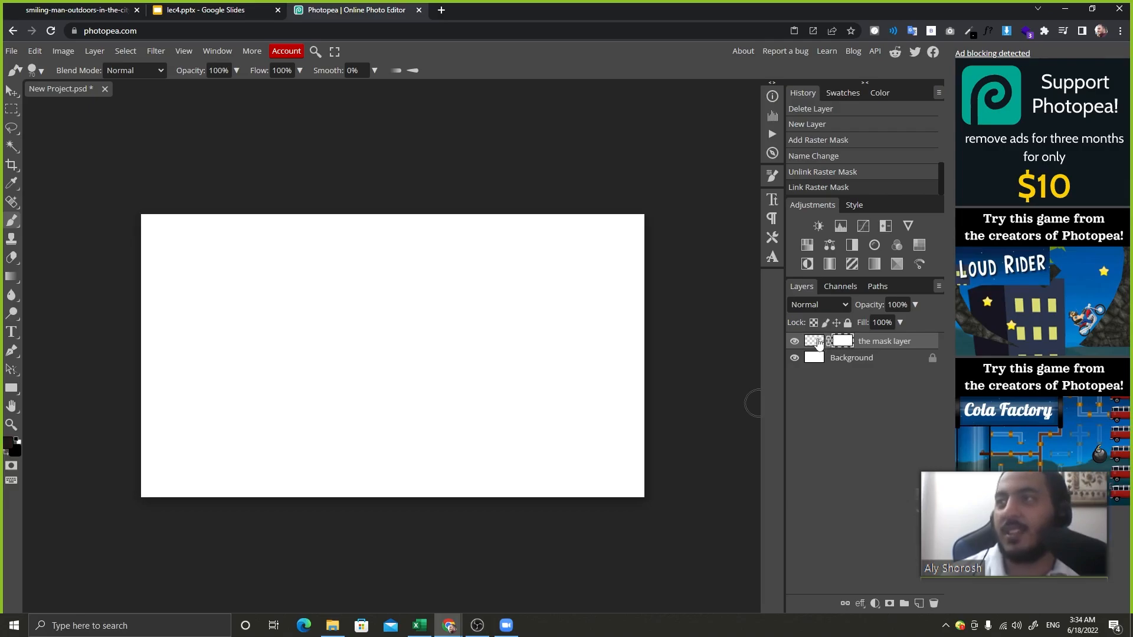
{"action": "left_click", "coordinate": [838, 344]}
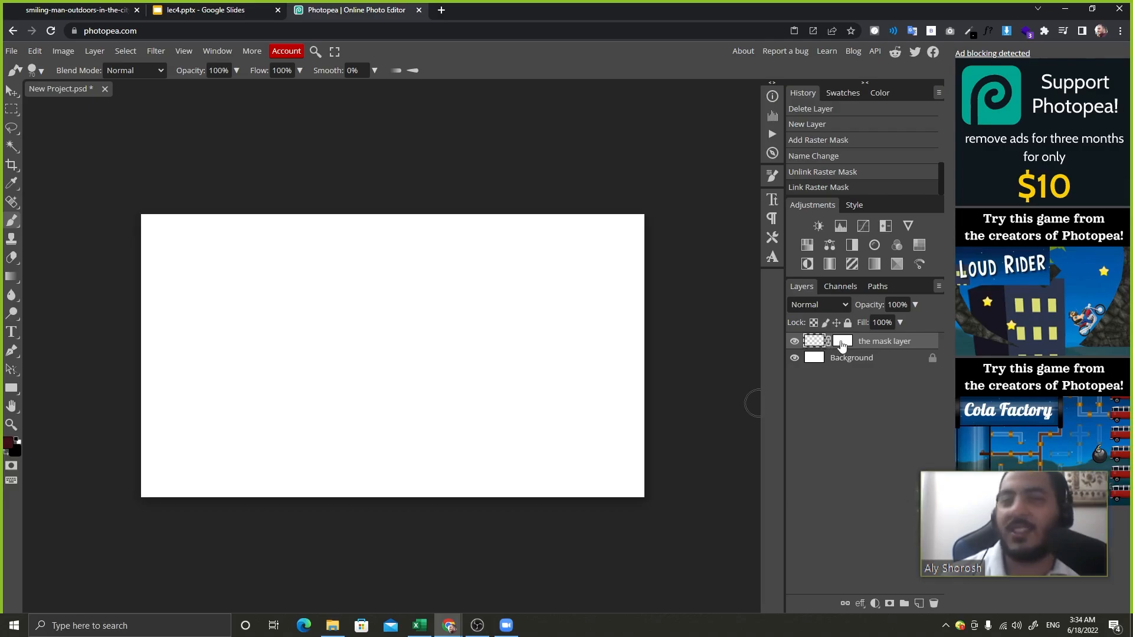
{"action": "left_click", "coordinate": [842, 345]}
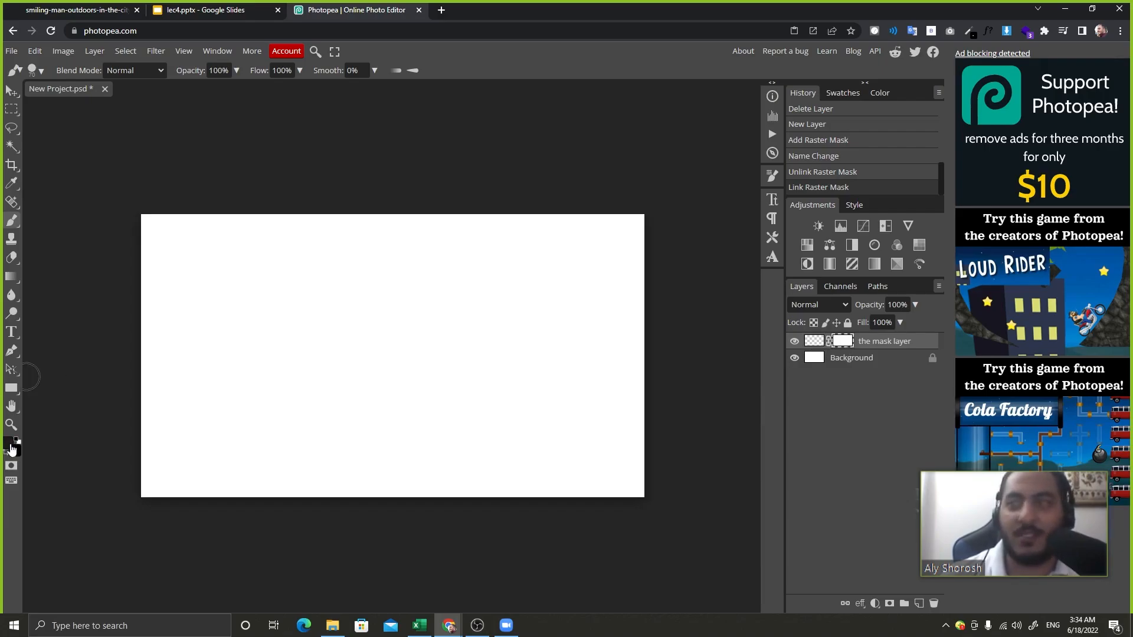
With the content of "the mask layer" selected, set the foreground colour to dark green 17430d and the background colour to light green a7ff93.
{"action": "left_click", "coordinate": [814, 341]}
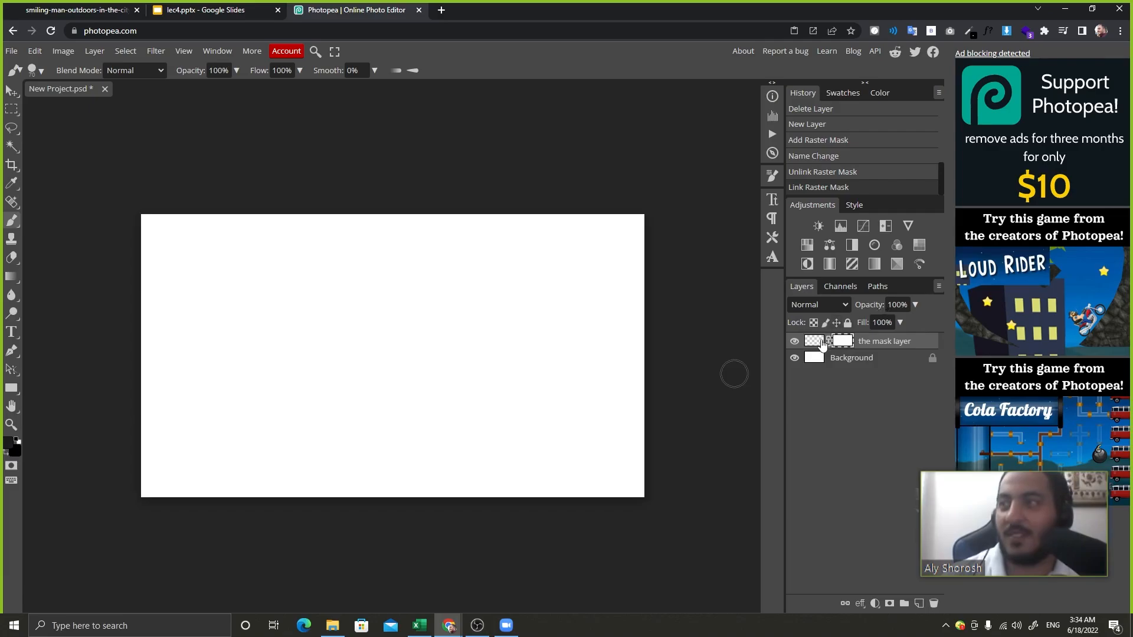
{"action": "left_click", "coordinate": [8, 442]}
{"action": "left_click", "coordinate": [242, 262]}
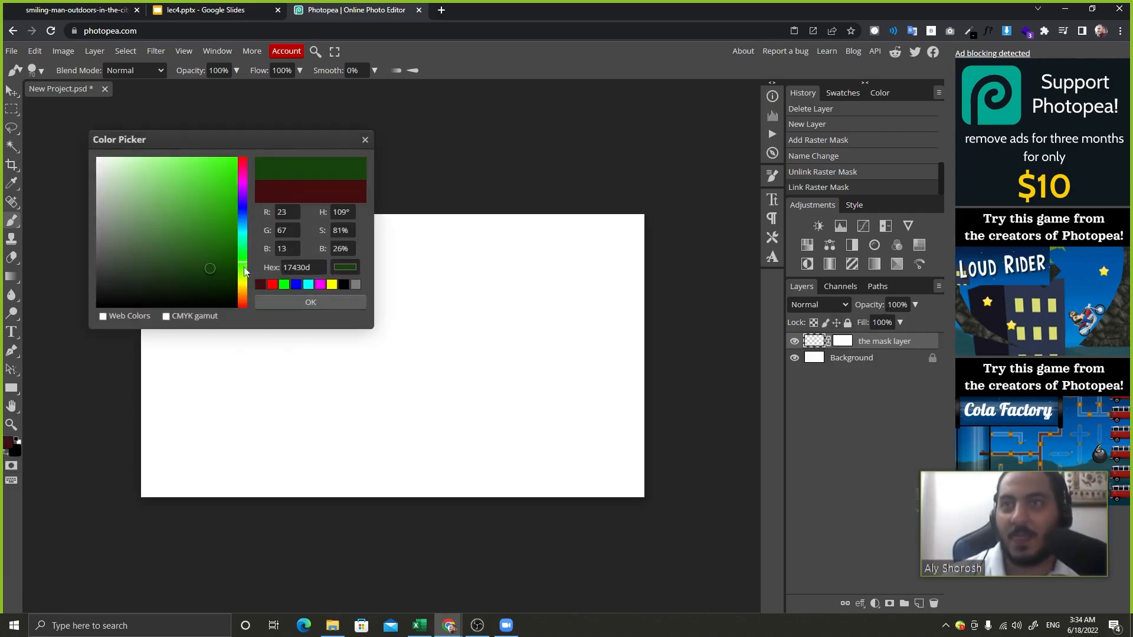
{"action": "left_click", "coordinate": [296, 305]}
{"action": "left_click", "coordinate": [16, 451]}
{"action": "left_click", "coordinate": [157, 158]}
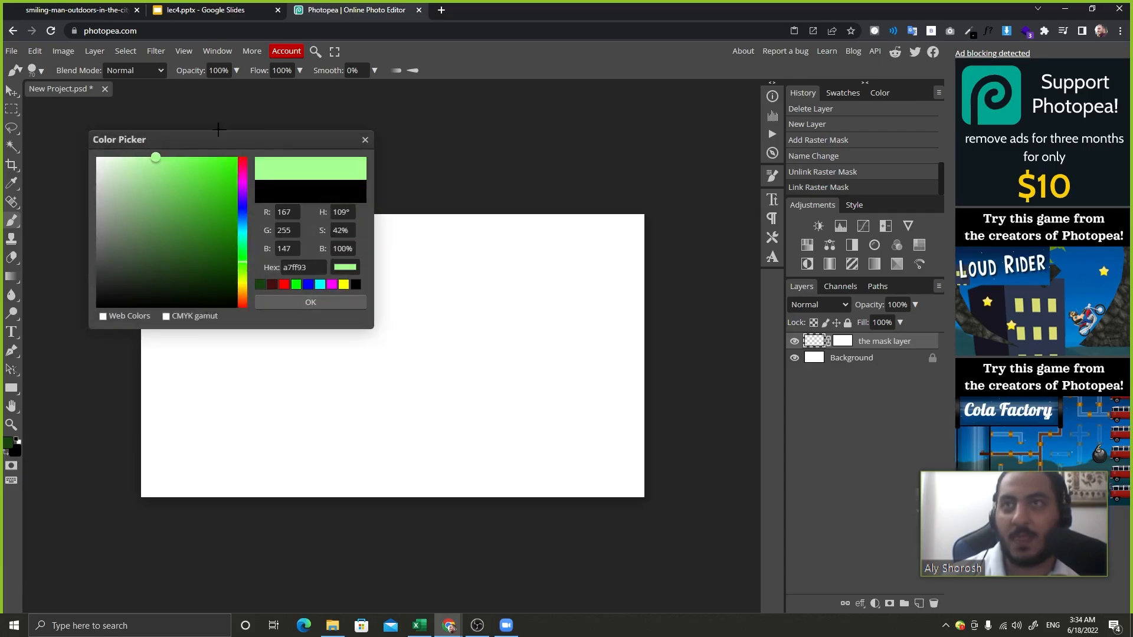
{"action": "left_click", "coordinate": [310, 302]}
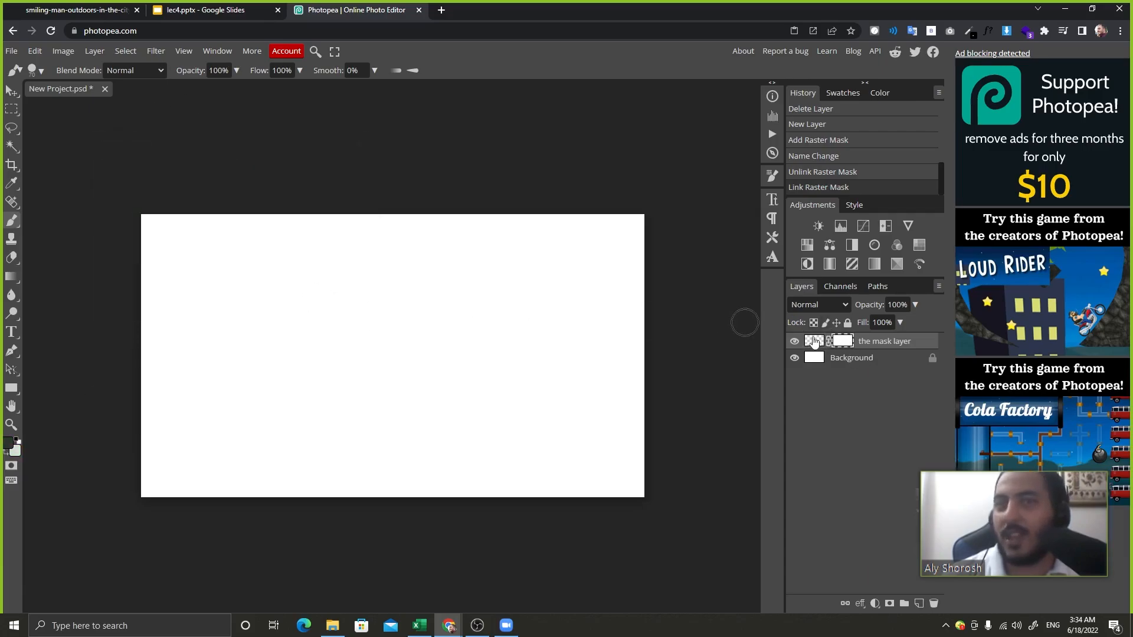
Select the mask of "the mask layer" and launch the Windows Magnifier to inspect its colours.
{"action": "left_click", "coordinate": [843, 342]}
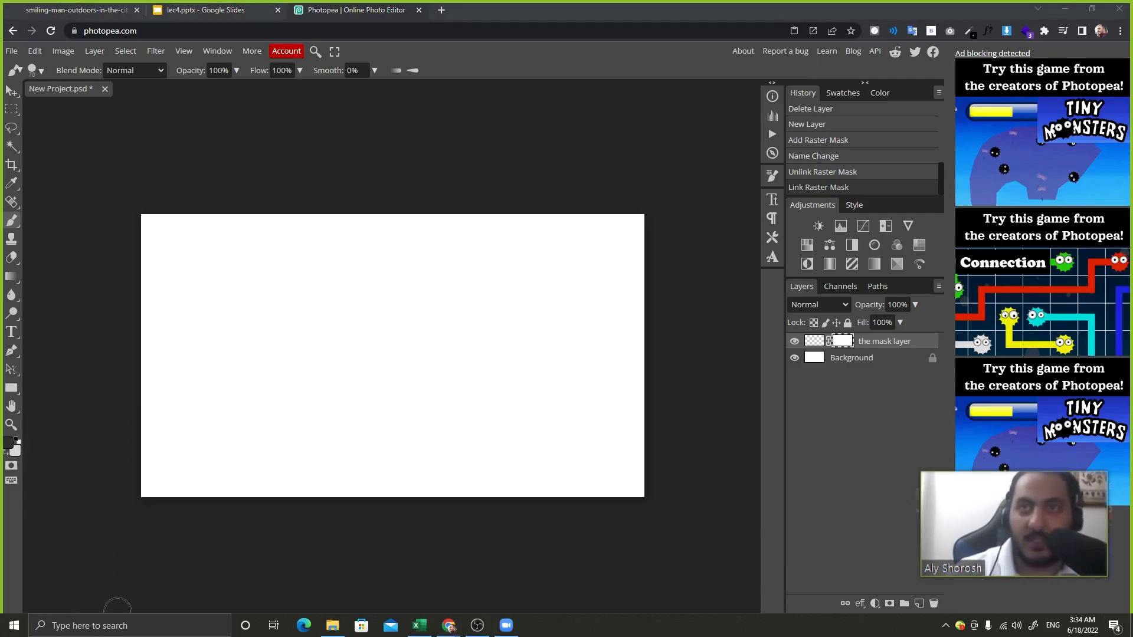
{"action": "left_click", "coordinate": [130, 625]}
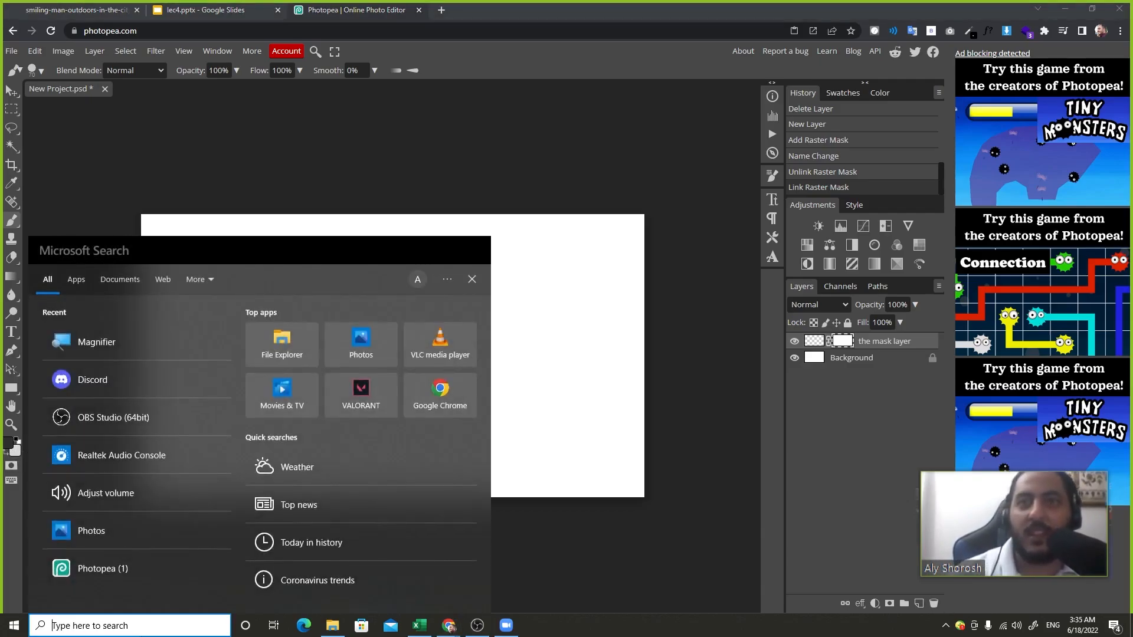
{"action": "type", "text": "mag"}
{"action": "key", "text": "Return"}
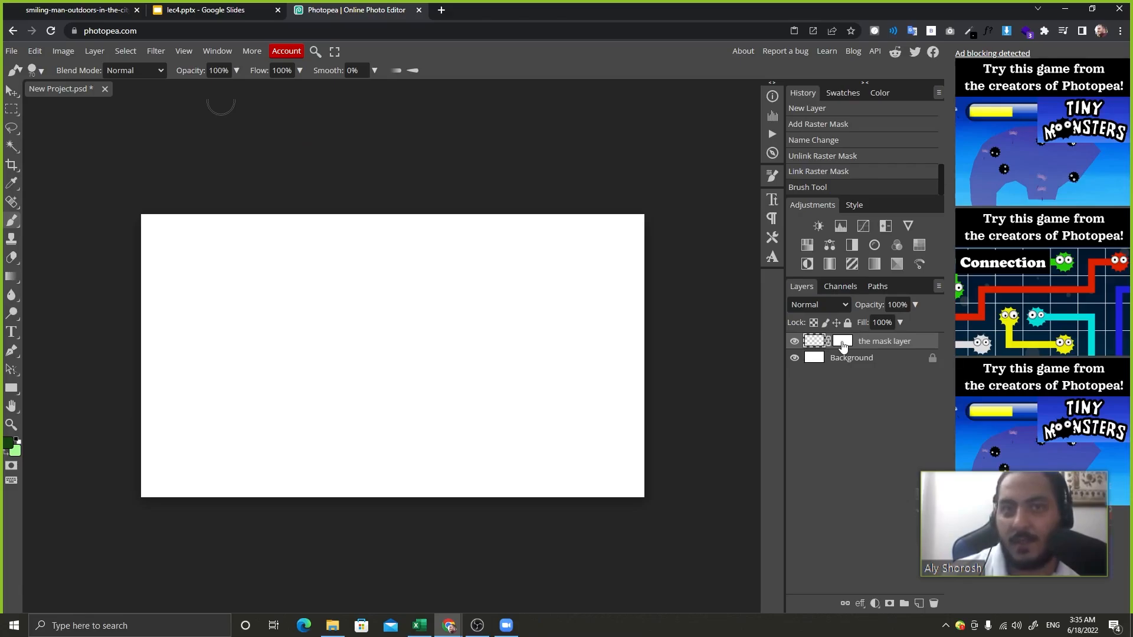
Set the foreground colour to red b01414 for the content of "the mask layer" and reselect its mask.
{"action": "left_click", "coordinate": [839, 346]}
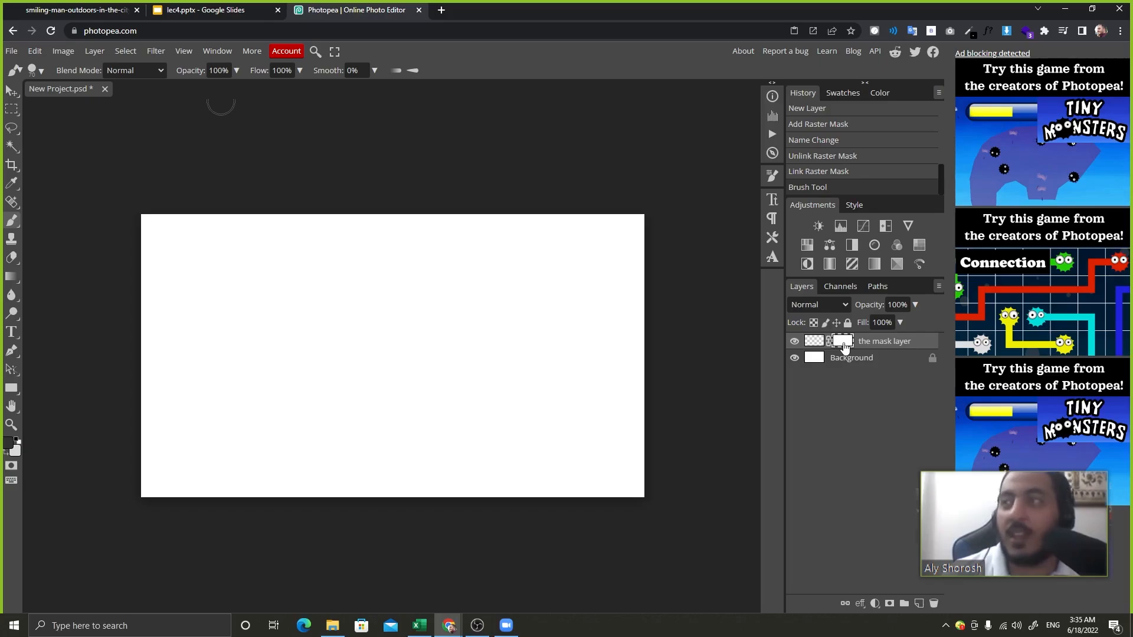
{"action": "left_click", "coordinate": [814, 341]}
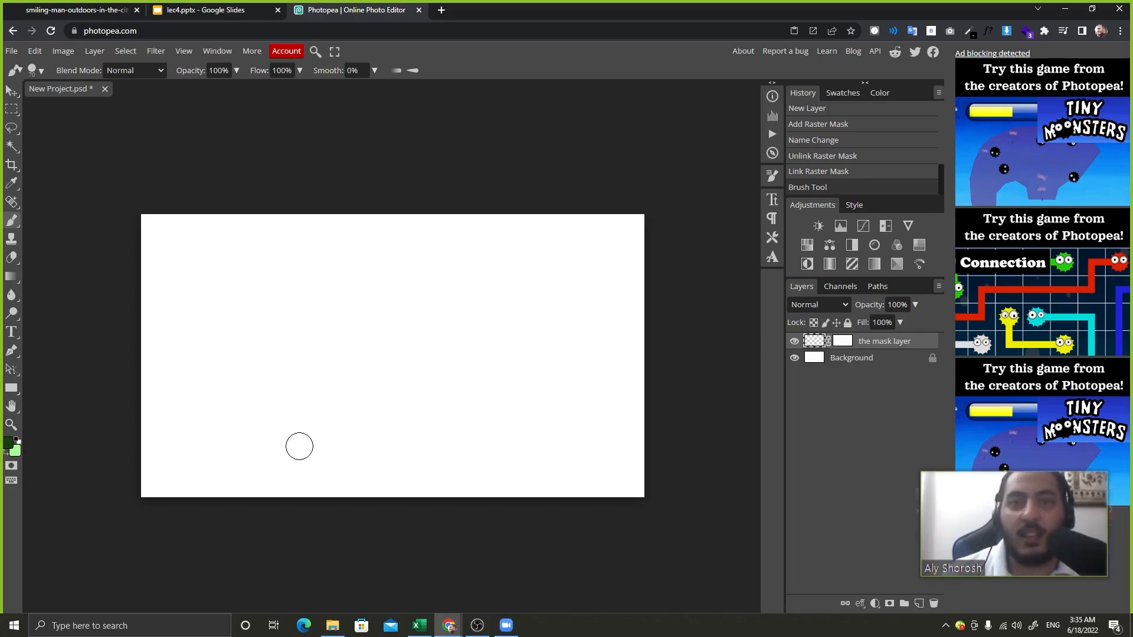
{"action": "left_click", "coordinate": [11, 446]}
{"action": "left_click_drag", "start_coordinate": [245, 195], "coordinate": [242, 159]}
{"action": "left_click", "coordinate": [222, 203]}
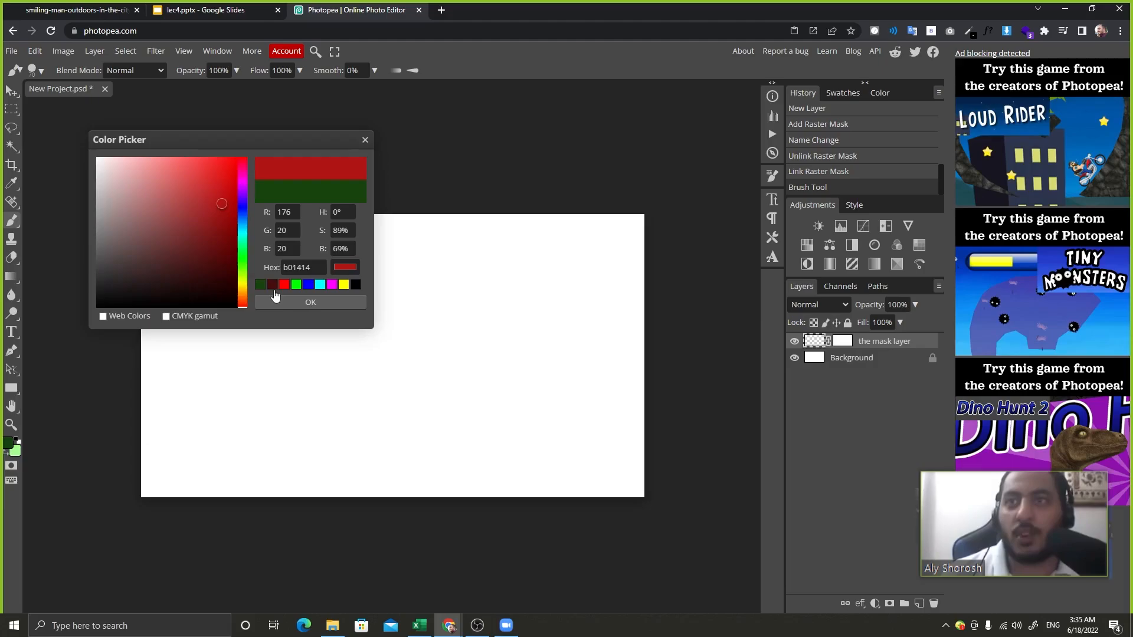
{"action": "left_click", "coordinate": [310, 302]}
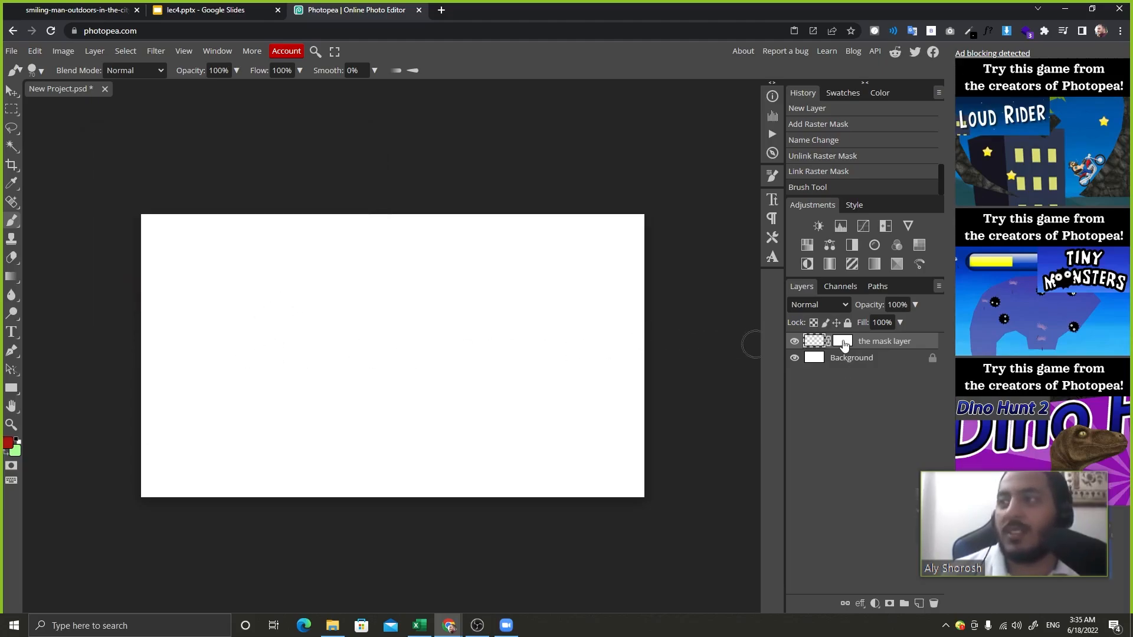
{"action": "left_click", "coordinate": [843, 344]}
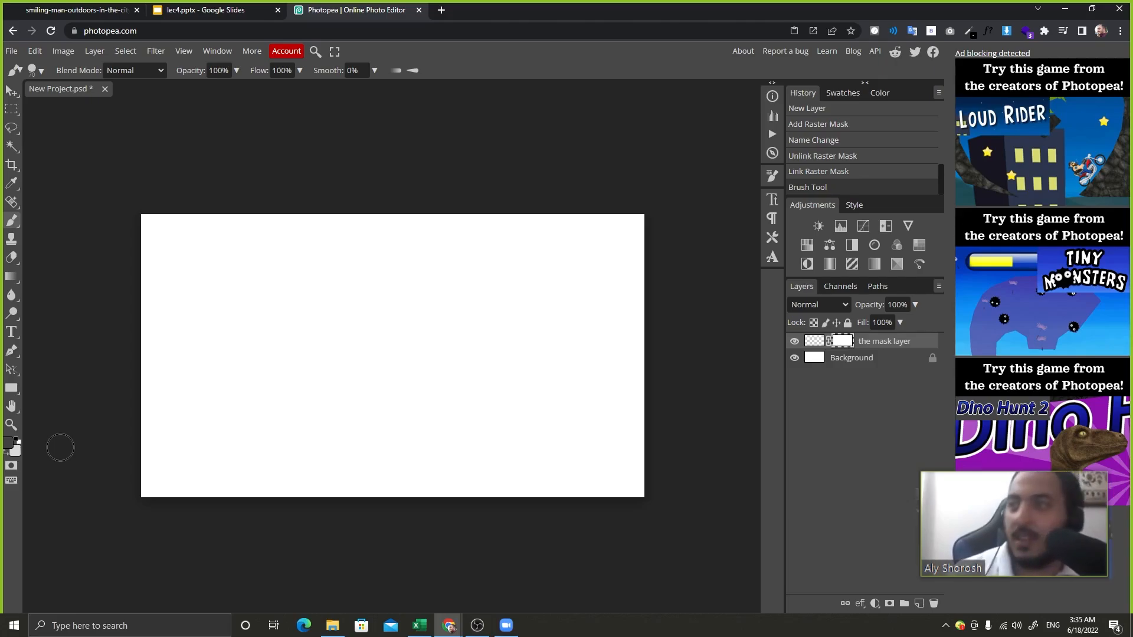
Switch between the content and the mask of "the mask layer" to compare their foreground and background colours.
{"action": "left_click", "coordinate": [820, 345]}
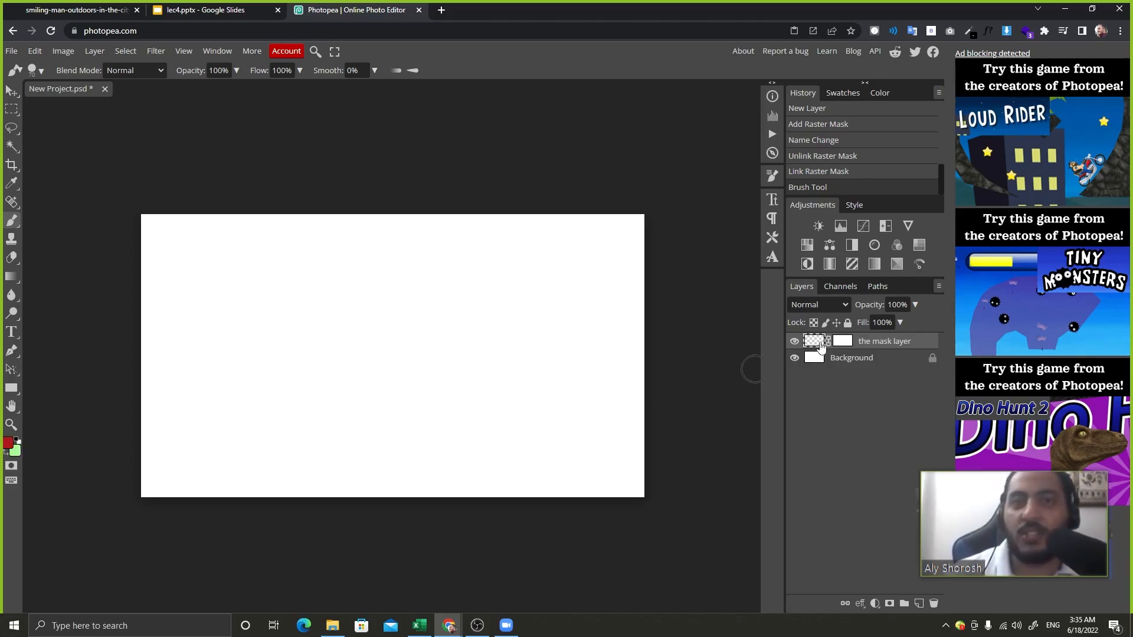
{"action": "left_click", "coordinate": [841, 342]}
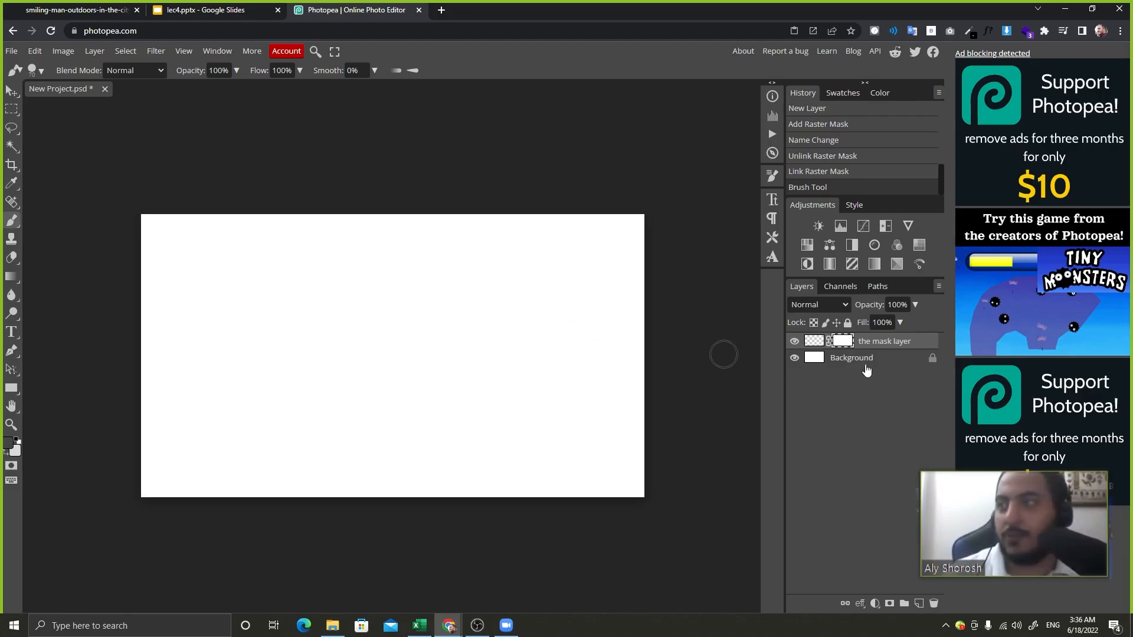
{"action": "left_click", "coordinate": [815, 343]}
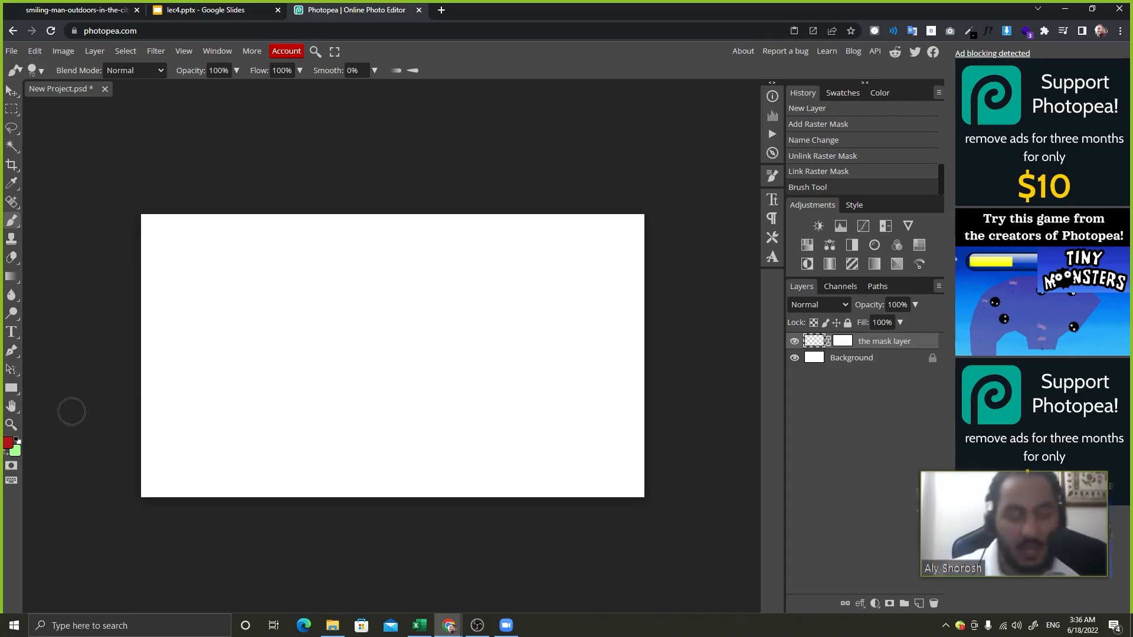
Swap the foreground and background colours, try a light green brush stroke on the content of "the mask layer", and undo it.
{"action": "key", "text": "x"}
{"action": "mouse_move", "coordinate": [250, 304]}
{"action": "left_mouse_down"}
{"action": "mouse_move", "coordinate": [368, 277]}
{"action": "mouse_move", "coordinate": [443, 295]}
{"action": "mouse_move", "coordinate": [501, 367]}
{"action": "mouse_move", "coordinate": [306, 402]}
{"action": "left_mouse_up"}
{"action": "key", "text": "ctrl+z"}
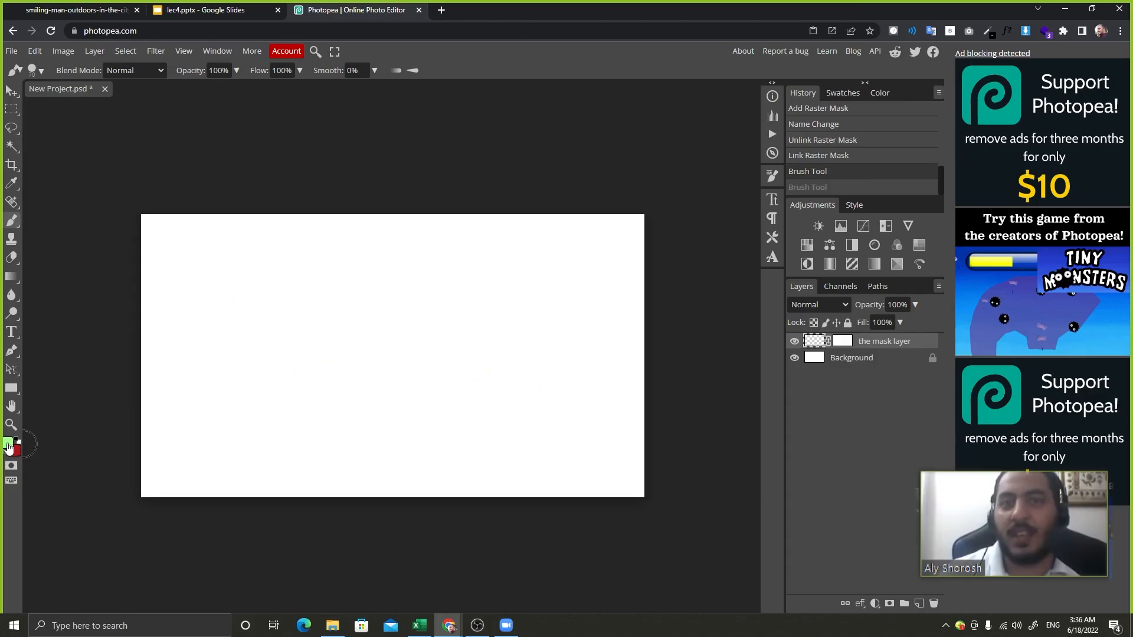
Set the foreground to a darker green, try a brush stroke across the layer content, and undo it.
{"action": "left_click", "coordinate": [7, 442]}
{"action": "left_click_drag", "start_coordinate": [211, 258], "coordinate": [199, 230]}
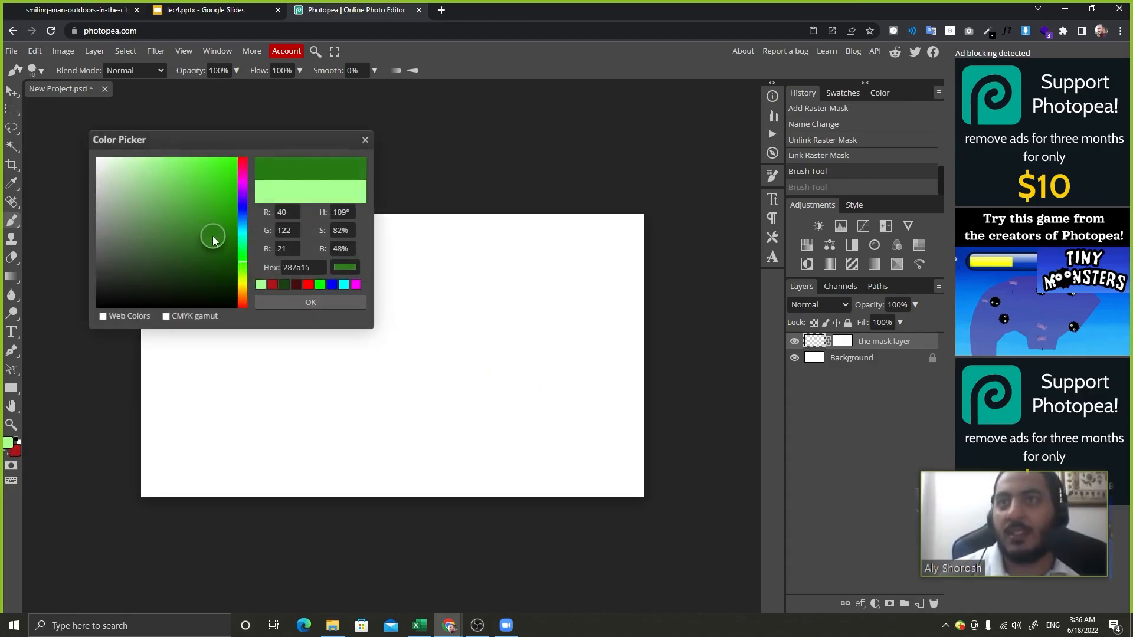
{"action": "left_click", "coordinate": [262, 302]}
{"action": "mouse_move", "coordinate": [227, 302]}
{"action": "left_mouse_down"}
{"action": "mouse_move", "coordinate": [328, 262]}
{"action": "mouse_move", "coordinate": [509, 320]}
{"action": "mouse_move", "coordinate": [453, 447]}
{"action": "mouse_move", "coordinate": [427, 432]}
{"action": "mouse_move", "coordinate": [583, 345]}
{"action": "mouse_move", "coordinate": [195, 499]}
{"action": "mouse_move", "coordinate": [30, 323]}
{"action": "mouse_move", "coordinate": [145, 393]}
{"action": "mouse_move", "coordinate": [212, 537]}
{"action": "mouse_move", "coordinate": [560, 390]}
{"action": "left_mouse_up"}
{"action": "key", "text": "ctrl+z"}
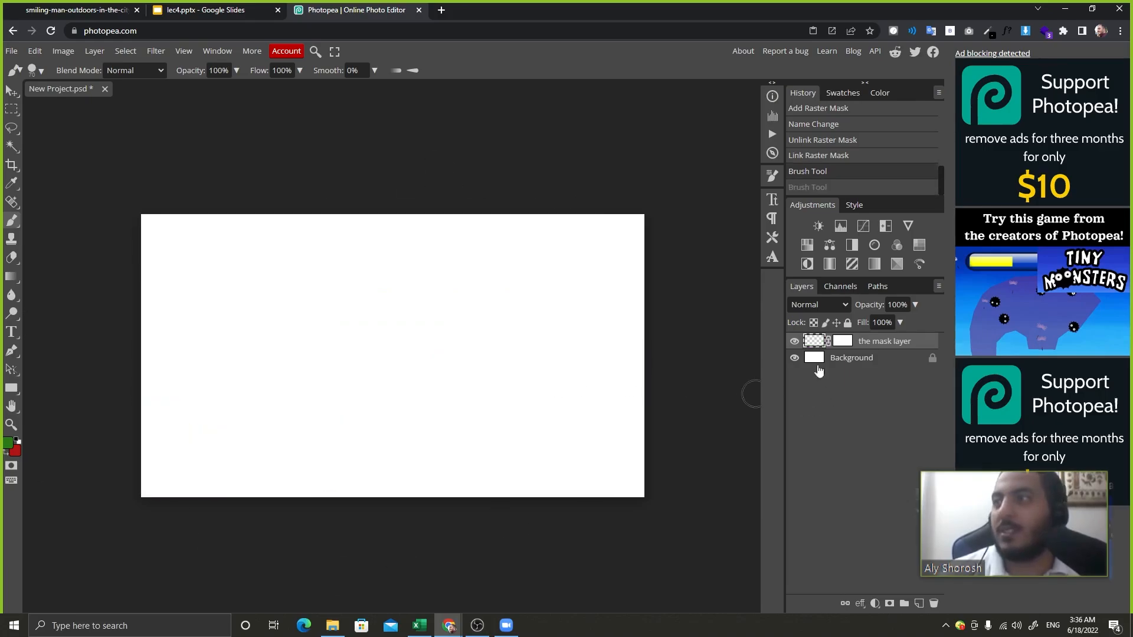
Fill the raster mask of "the mask layer" with black using the Paint Bucket and the default black and white colours.
{"action": "left_click", "coordinate": [843, 347]}
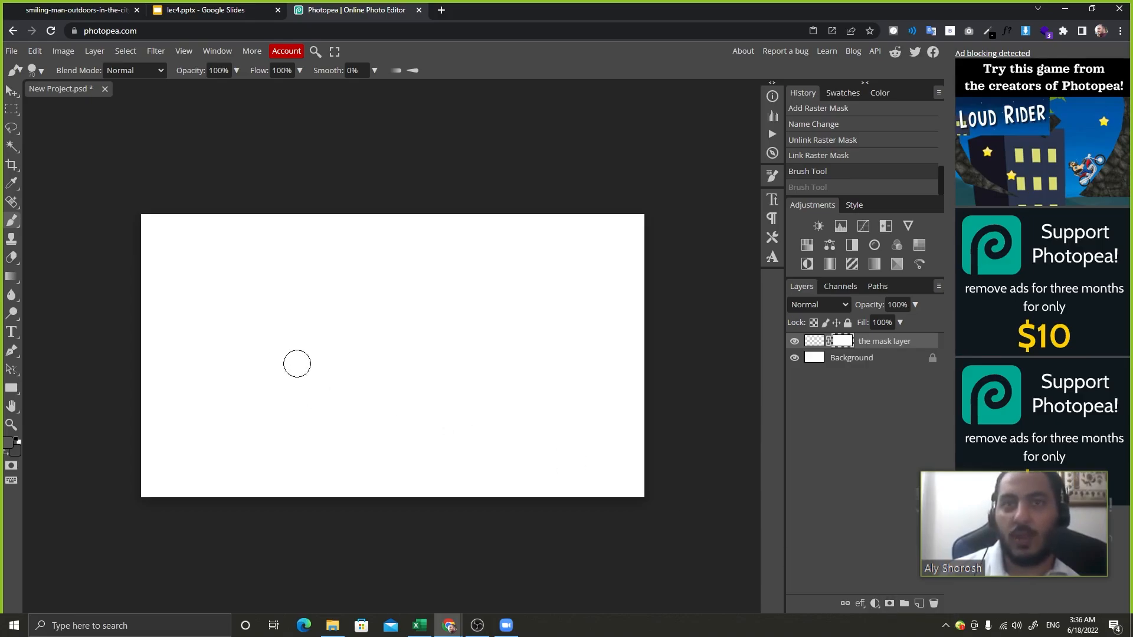
{"action": "key", "text": "d"}
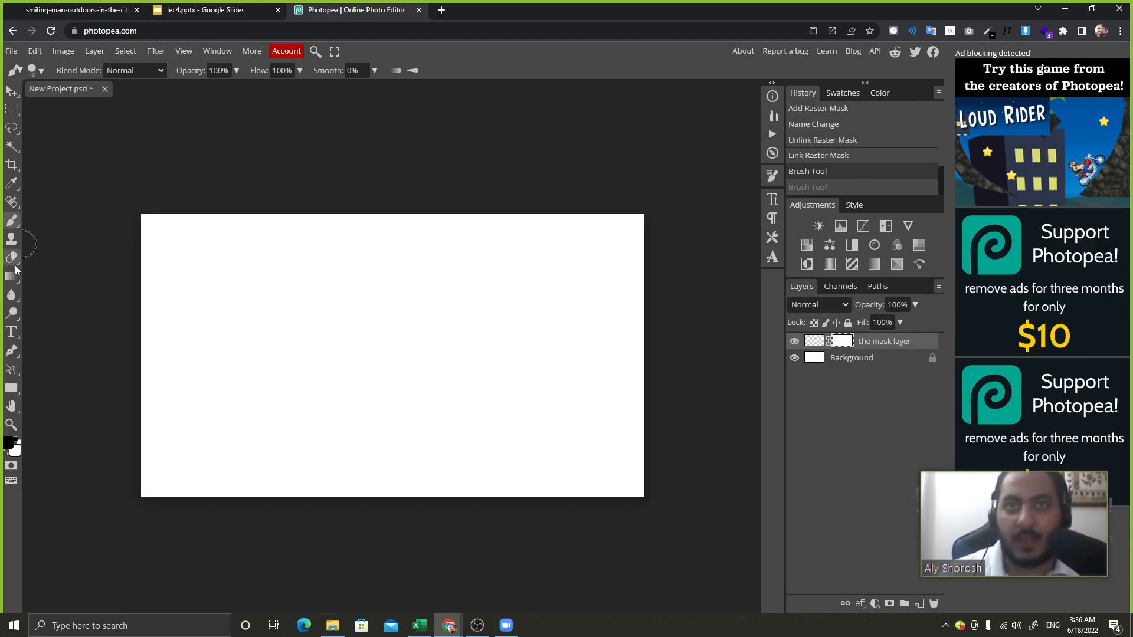
{"action": "right_click", "coordinate": [13, 284]}
{"action": "left_click", "coordinate": [46, 298]}
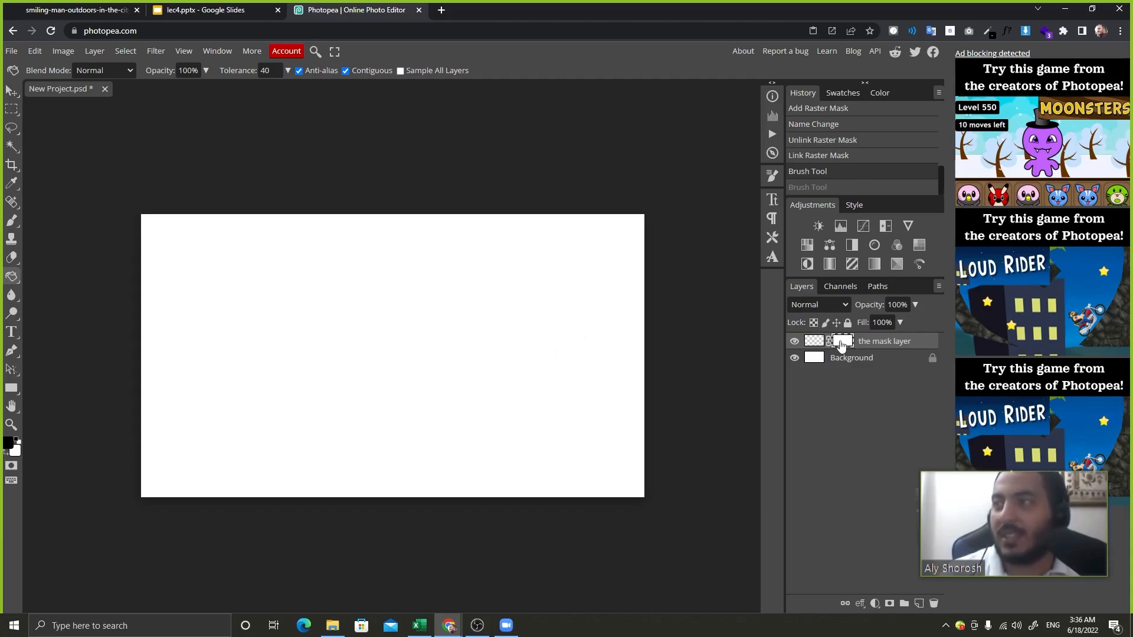
{"action": "left_click", "coordinate": [208, 351]}
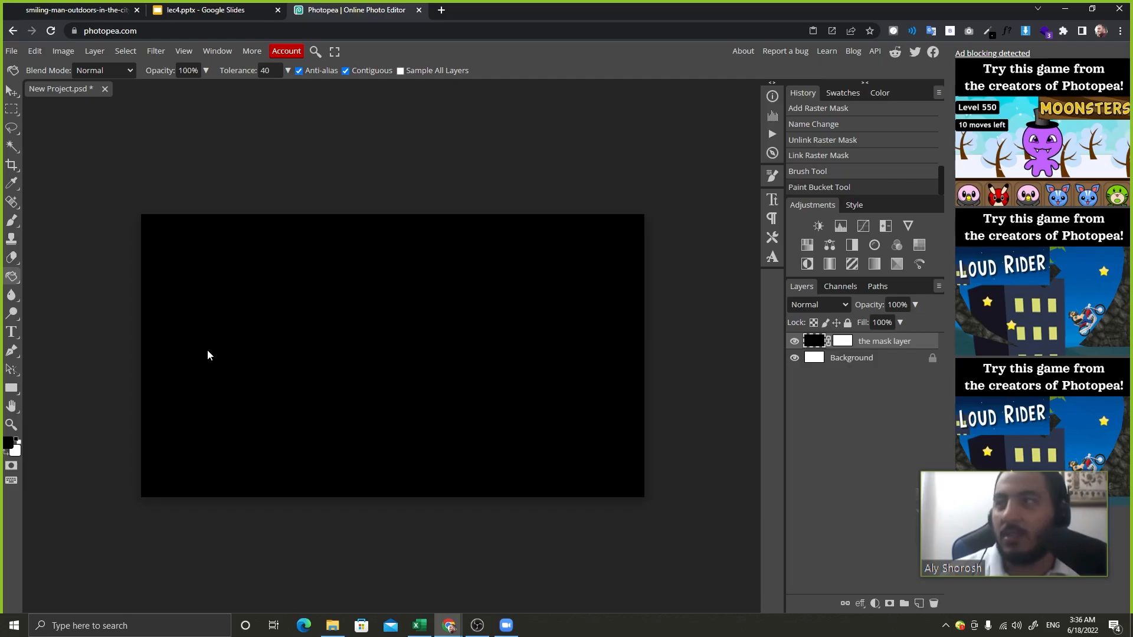
{"action": "key", "text": "ctrl+z"}
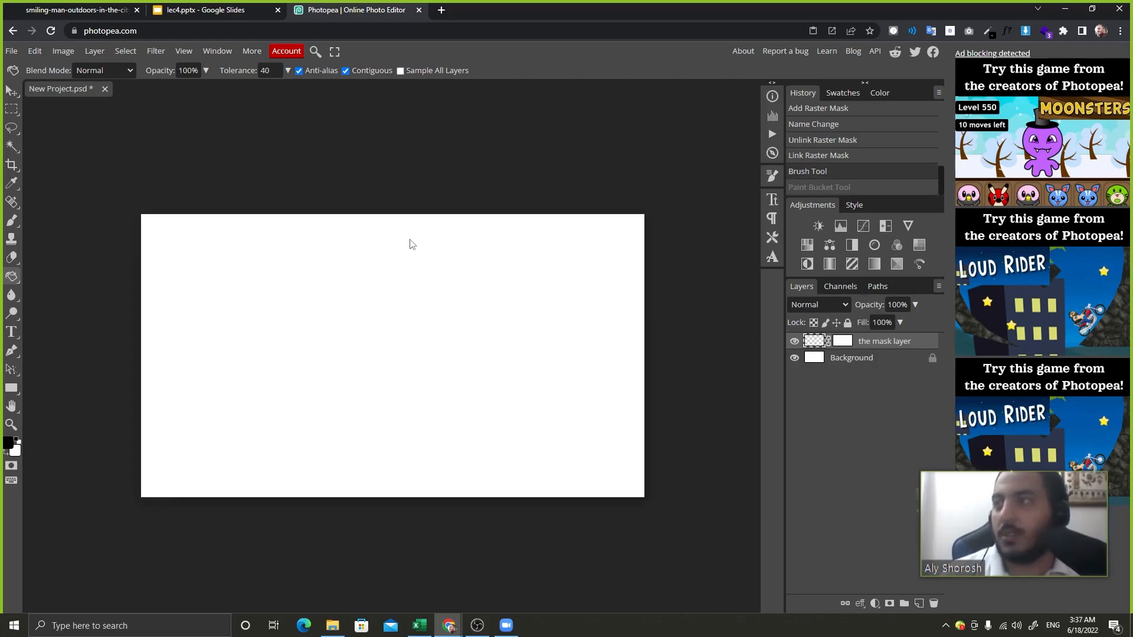
{"action": "left_click", "coordinate": [347, 348]}
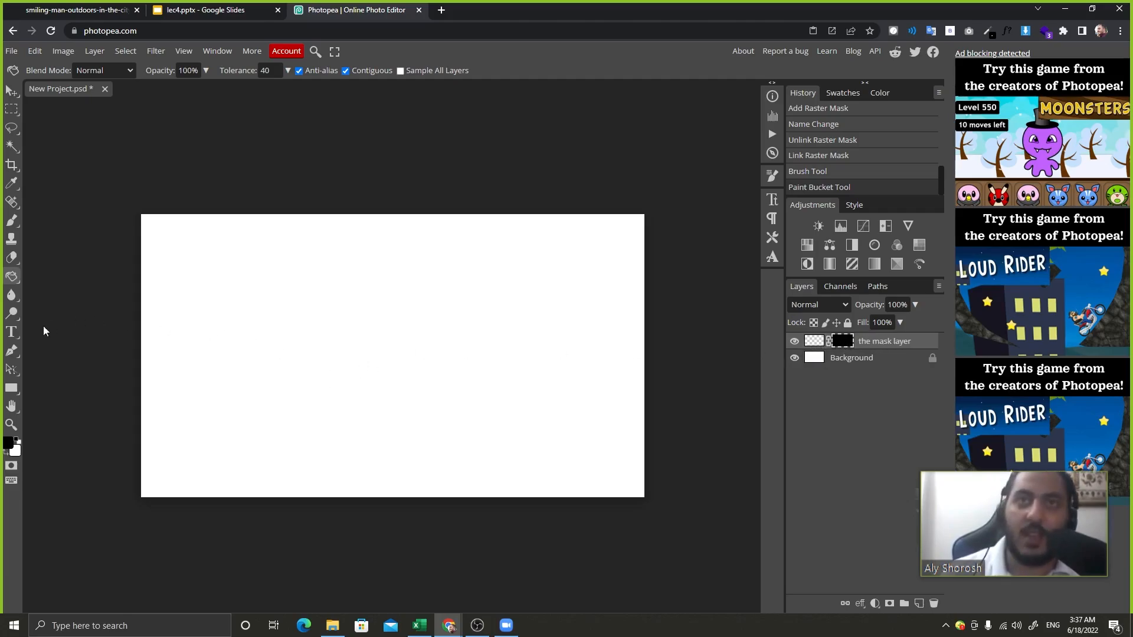
Paint a white rectangular outline on the black mask with the Brush, using white as the foreground colour.
{"action": "left_click", "coordinate": [12, 221]}
{"action": "key", "text": "x"}
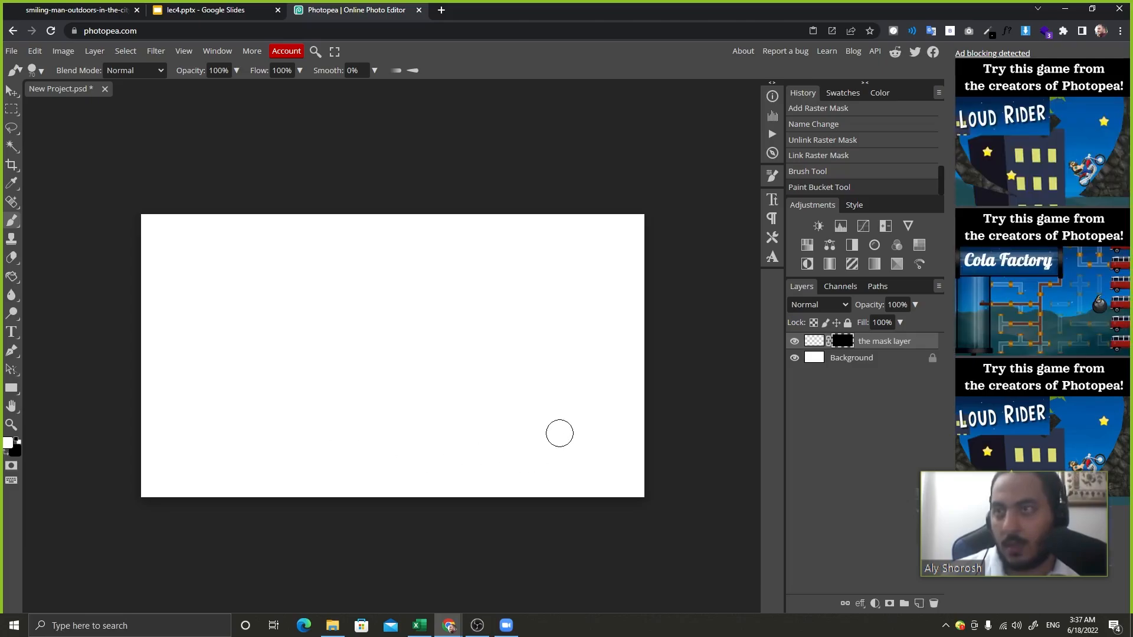
{"action": "mouse_move", "coordinate": [559, 434]}
{"action": "left_mouse_down"}
{"action": "mouse_move", "coordinate": [548, 271]}
{"action": "mouse_move", "coordinate": [351, 279]}
{"action": "left_mouse_up"}
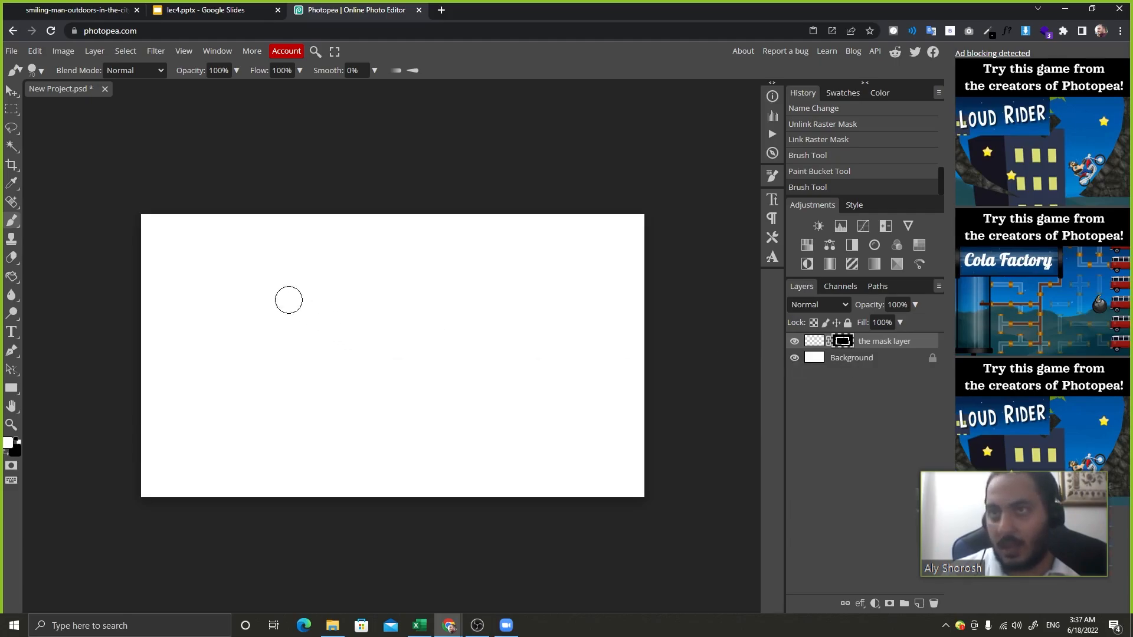
Enlarge the brush to size 250 and paint one large white circle in the middle of the rectangle on the mask.
{"action": "key", "text": "bracketright"}
{"action": "key", "text": "bracketright"}
{"action": "key", "text": "bracketright"}
{"action": "key", "text": "bracketright"}
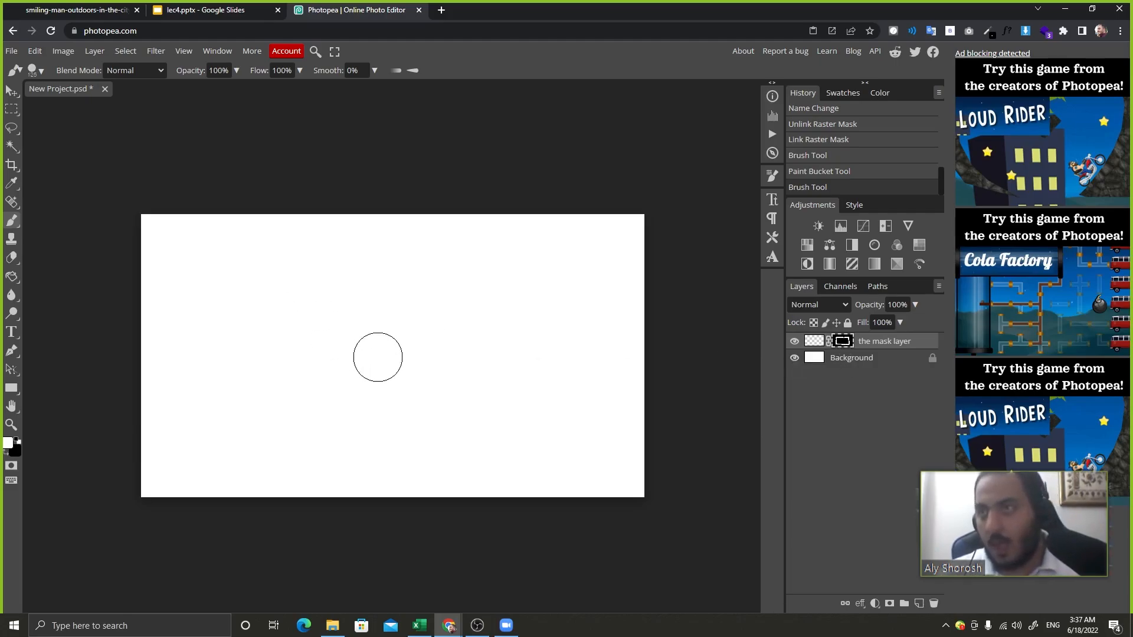
{"action": "left_click", "coordinate": [372, 357]}
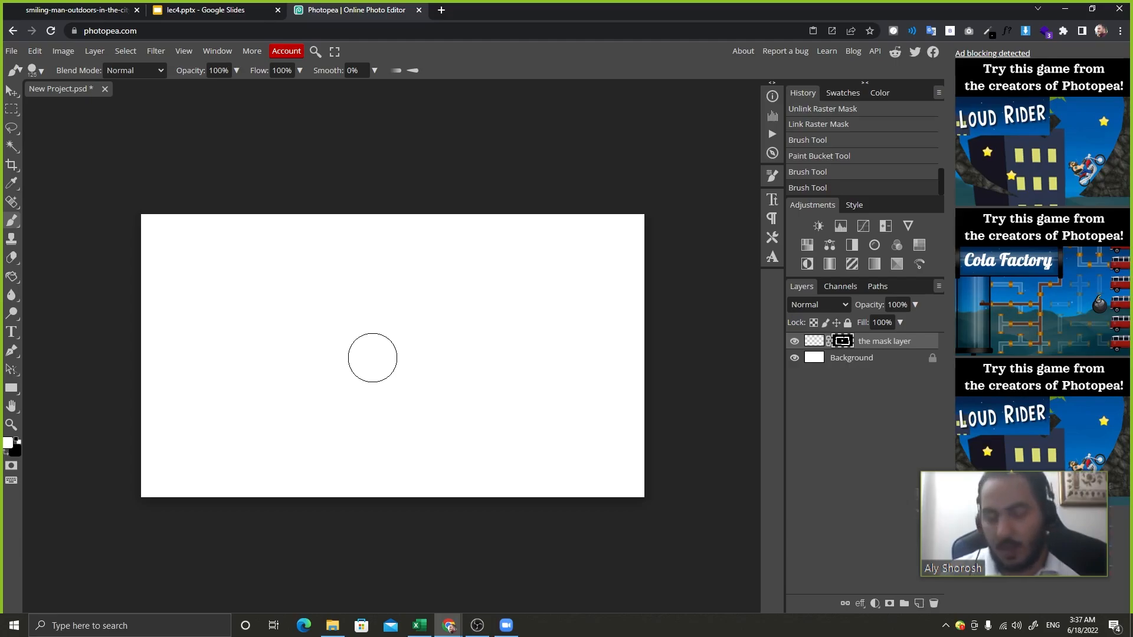
{"action": "key", "text": "bracketright"}
{"action": "key", "text": "bracketright"}
{"action": "key", "text": "bracketright"}
{"action": "key", "text": "bracketright"}
{"action": "left_click", "coordinate": [379, 360]}
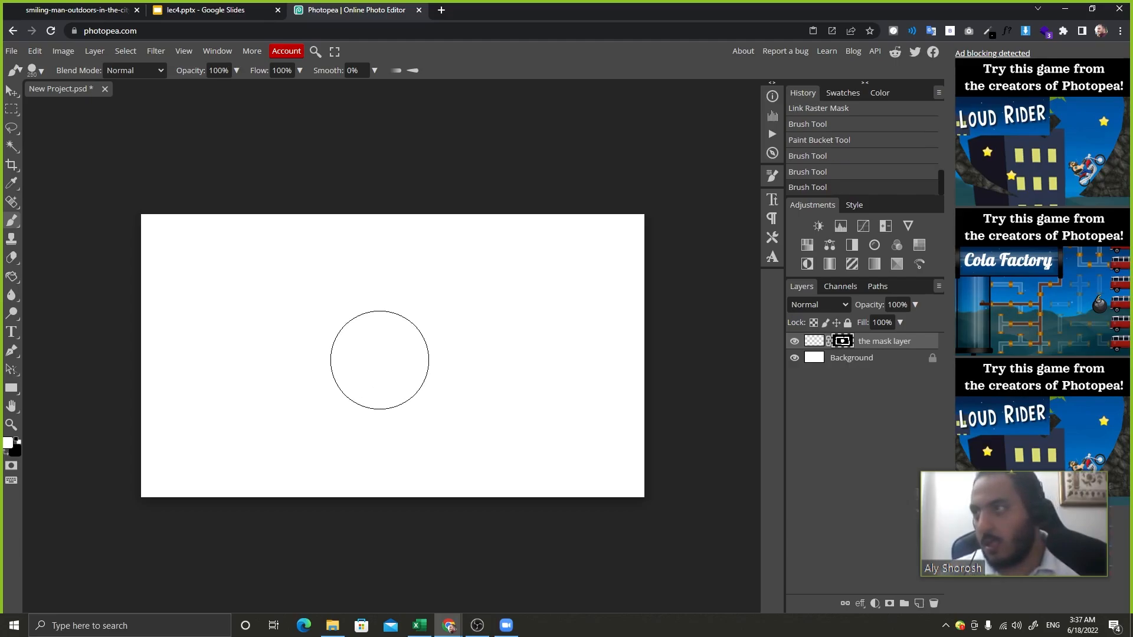
{"action": "key", "text": "ctrl+z"}
{"action": "key", "text": "ctrl+z"}
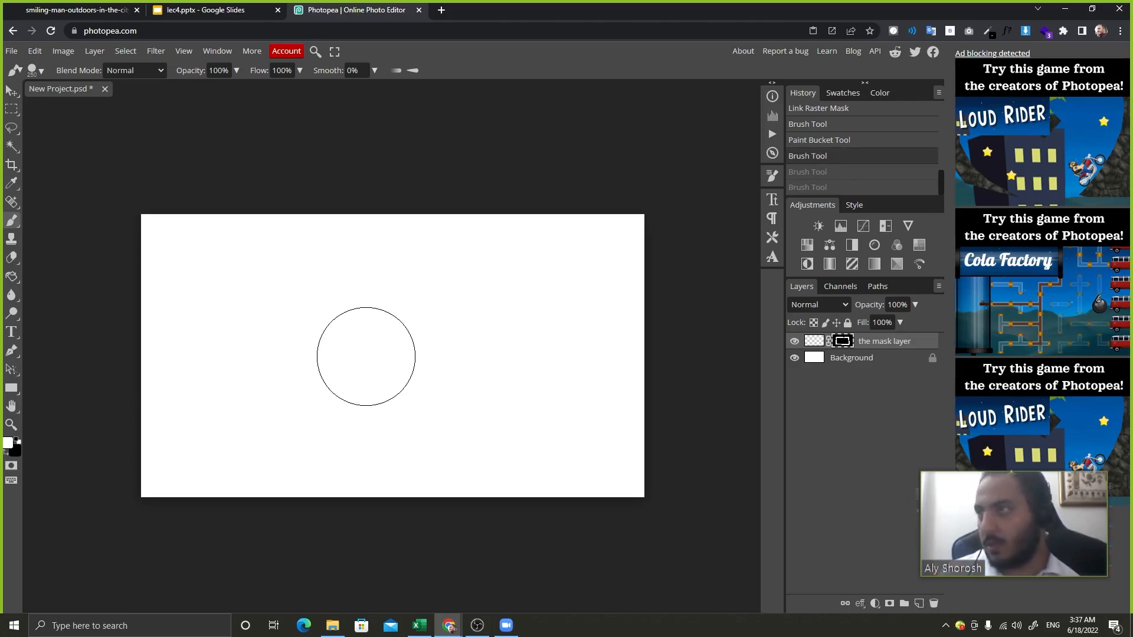
{"action": "left_click", "coordinate": [365, 356]}
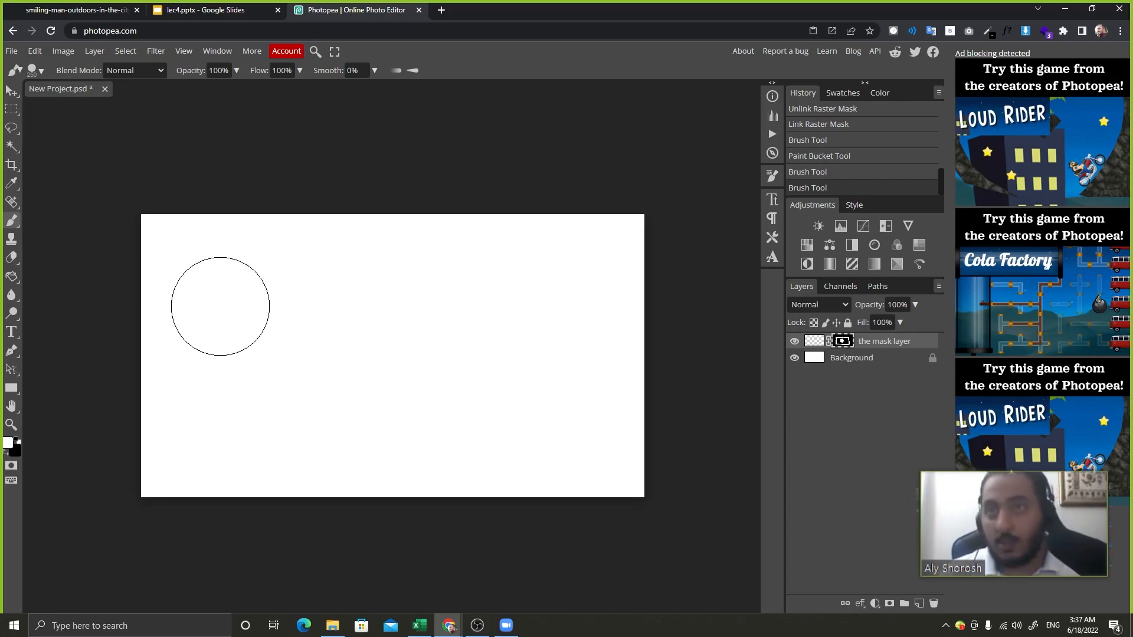
Reduce the brush to size 100 and paint white blobs at the four inner corners of the mask's rectangle.
{"action": "key", "text": "bracketleft"}
{"action": "key", "text": "bracketleft"}
{"action": "key", "text": "bracketleft"}
{"action": "key", "text": "bracketleft"}
{"action": "key", "text": "bracketleft"}
{"action": "left_click", "coordinate": [236, 281]}
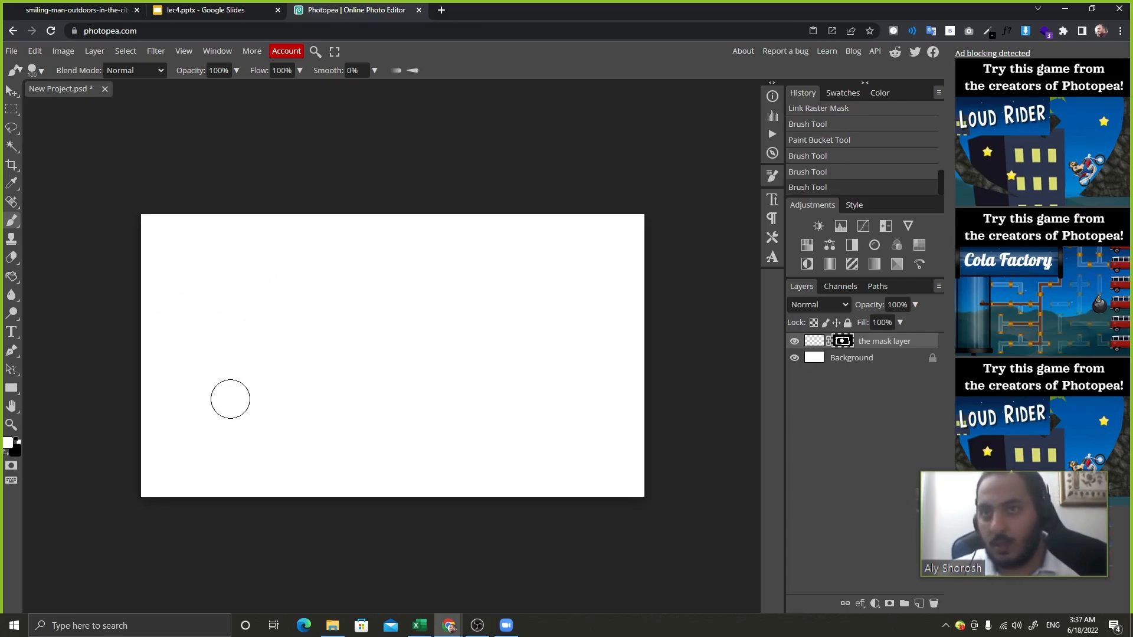
{"action": "left_click", "coordinate": [222, 412]}
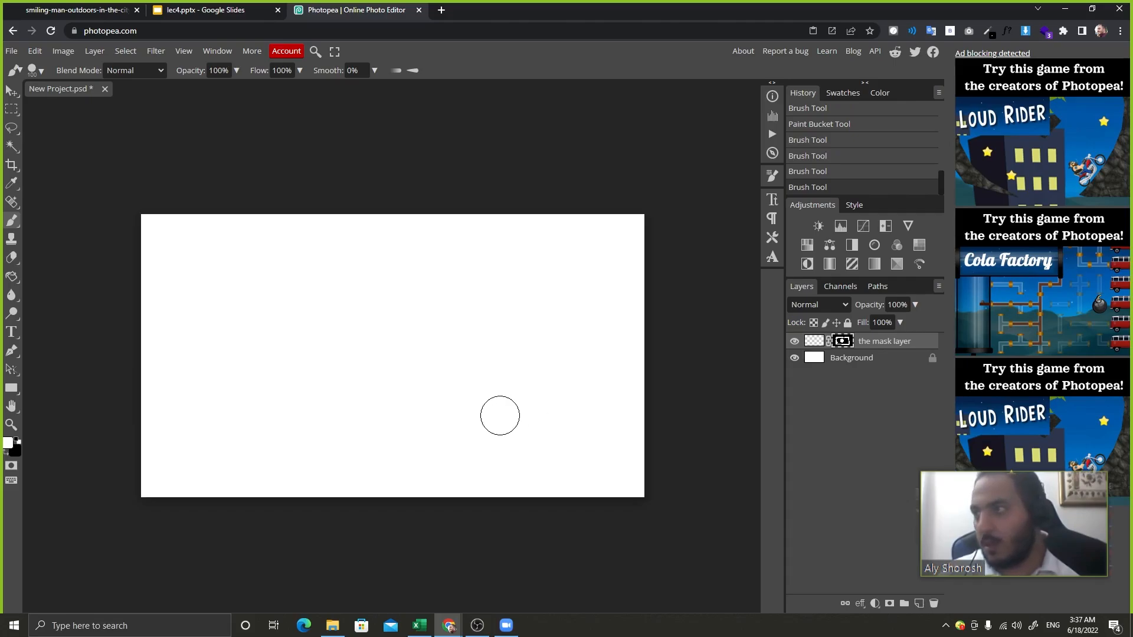
{"action": "left_click", "coordinate": [500, 419]}
{"action": "left_click", "coordinate": [521, 408]}
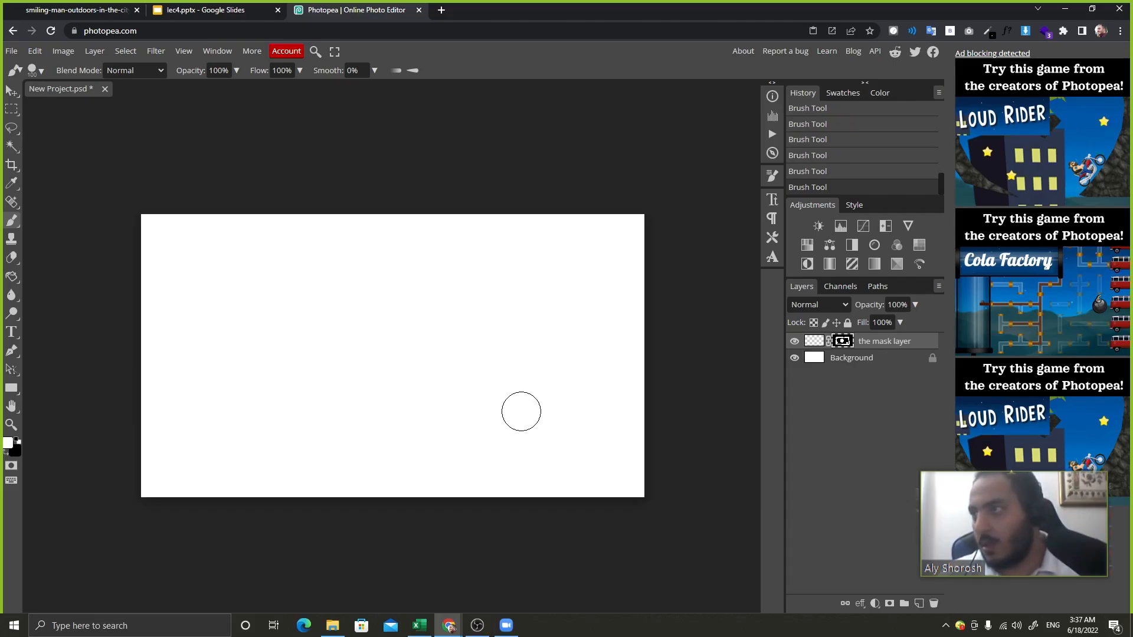
{"action": "left_click_drag", "start_coordinate": [532, 385], "coordinate": [500, 313]}
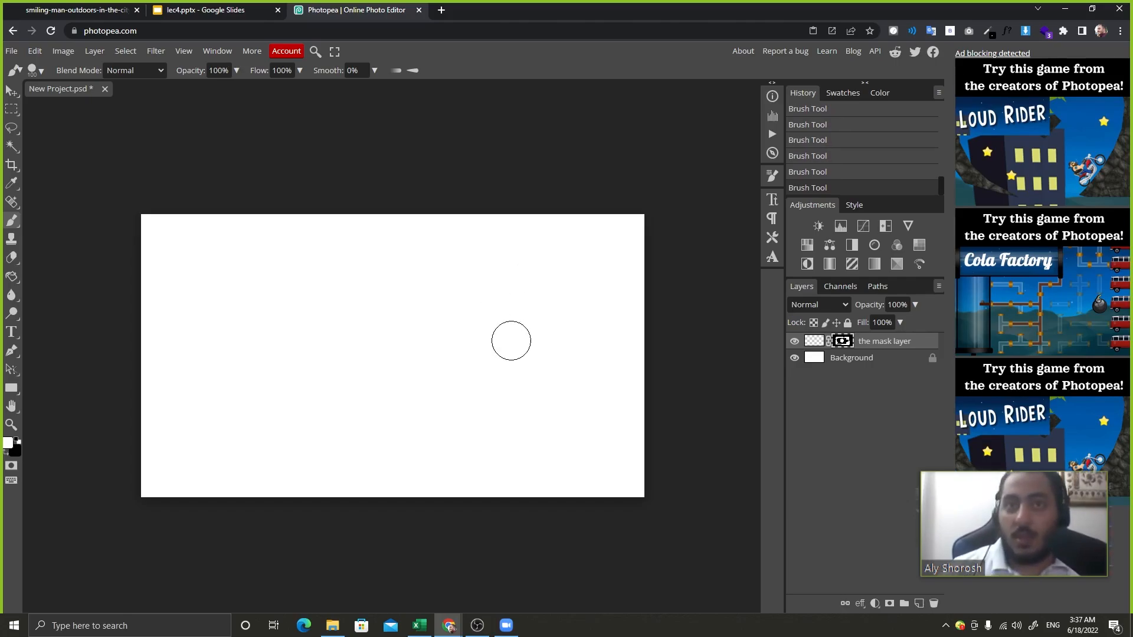
Launch the Windows Magnifier to inspect the painted mask and close it again.
{"action": "left_click", "coordinate": [149, 633]}
{"action": "type", "text": "mag"}
{"action": "key", "text": "Return"}
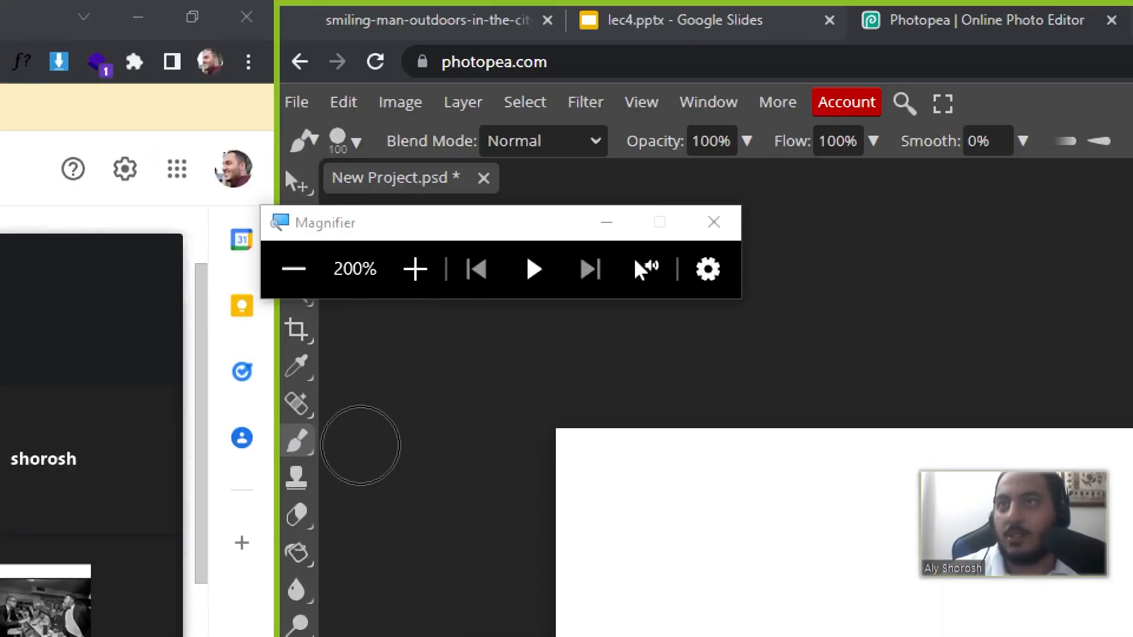
{"action": "left_click", "coordinate": [714, 222]}
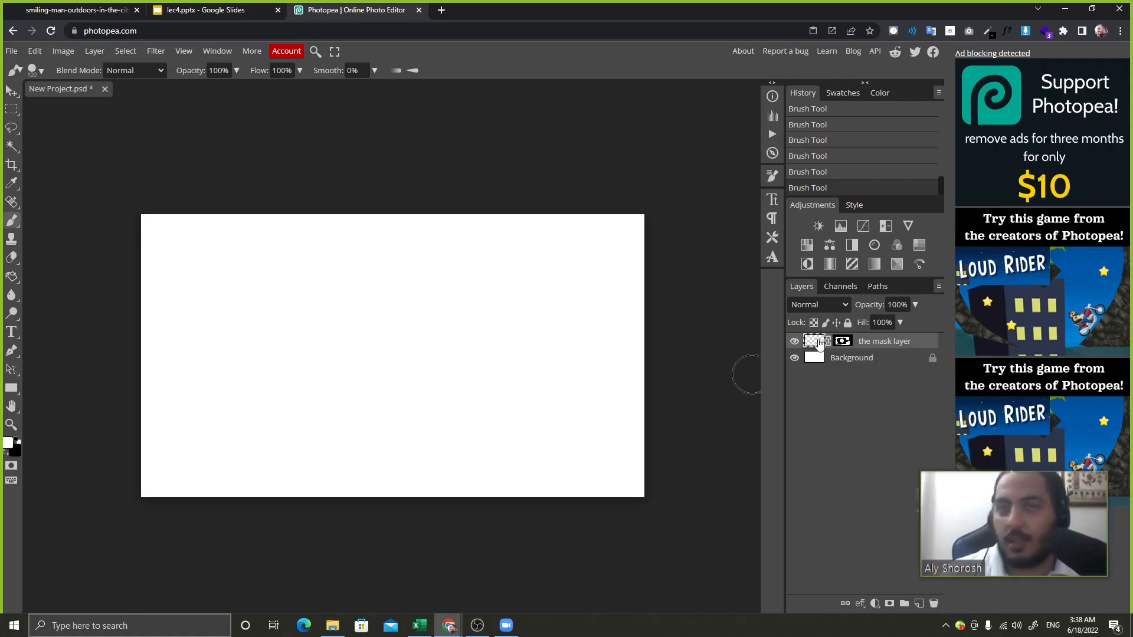
Set the foreground colour to dark green for the content of "the mask layer".
{"action": "left_click", "coordinate": [8, 443]}
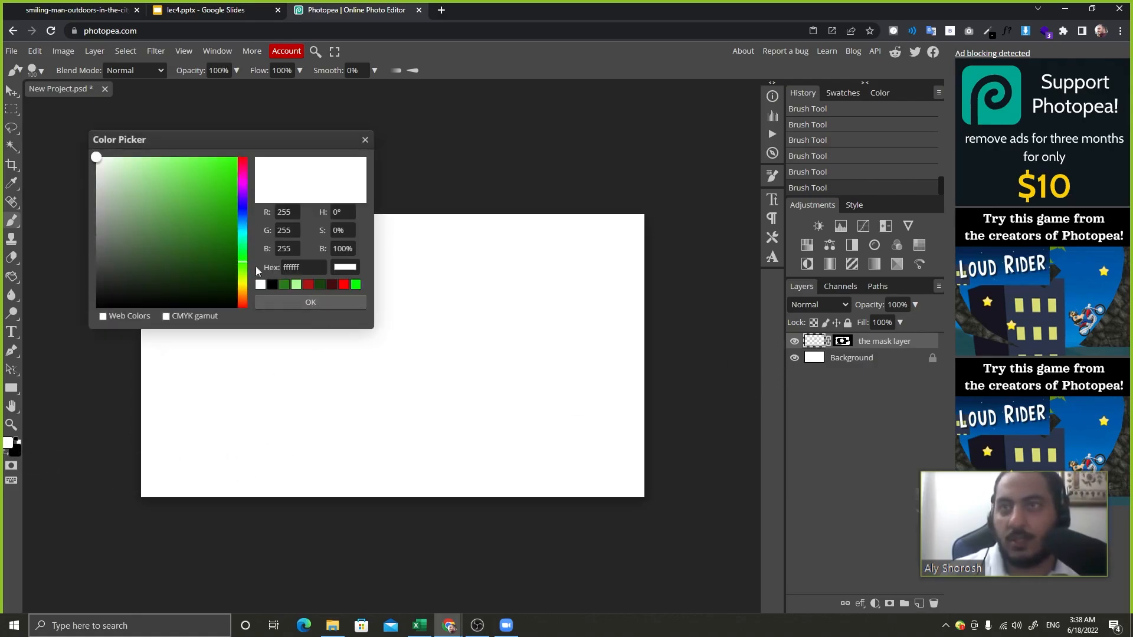
{"action": "left_click_drag", "start_coordinate": [228, 255], "coordinate": [204, 252]}
{"action": "left_click", "coordinate": [314, 304]}
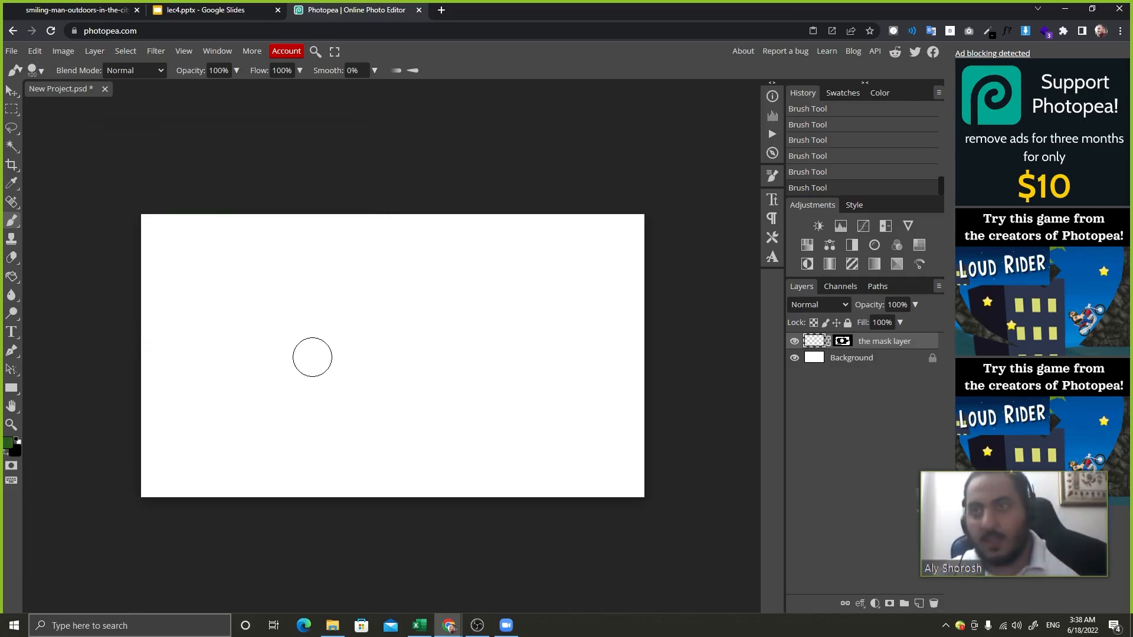
Enlarge the brush to size 125 and paint dark green over the layer content until the mask's whole white shape is covered.
{"action": "key", "text": "bracketleft"}
{"action": "key", "text": "bracketleft"}
{"action": "key", "text": "bracketright"}
{"action": "key", "text": "bracketright"}
{"action": "key", "text": "bracketright"}
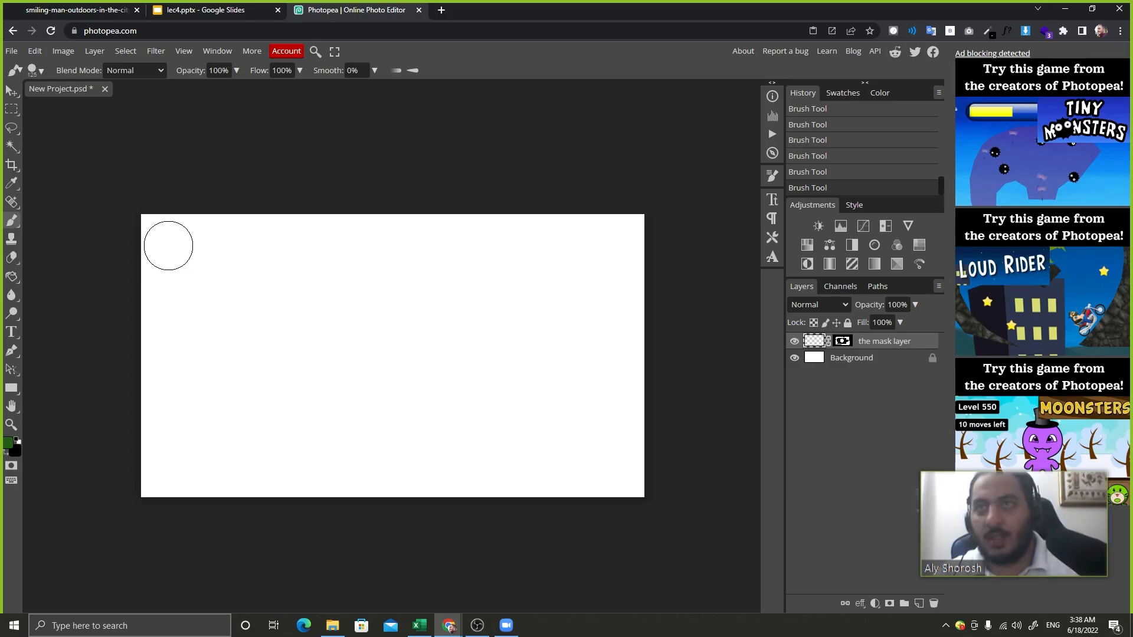
{"action": "left_click", "coordinate": [379, 335]}
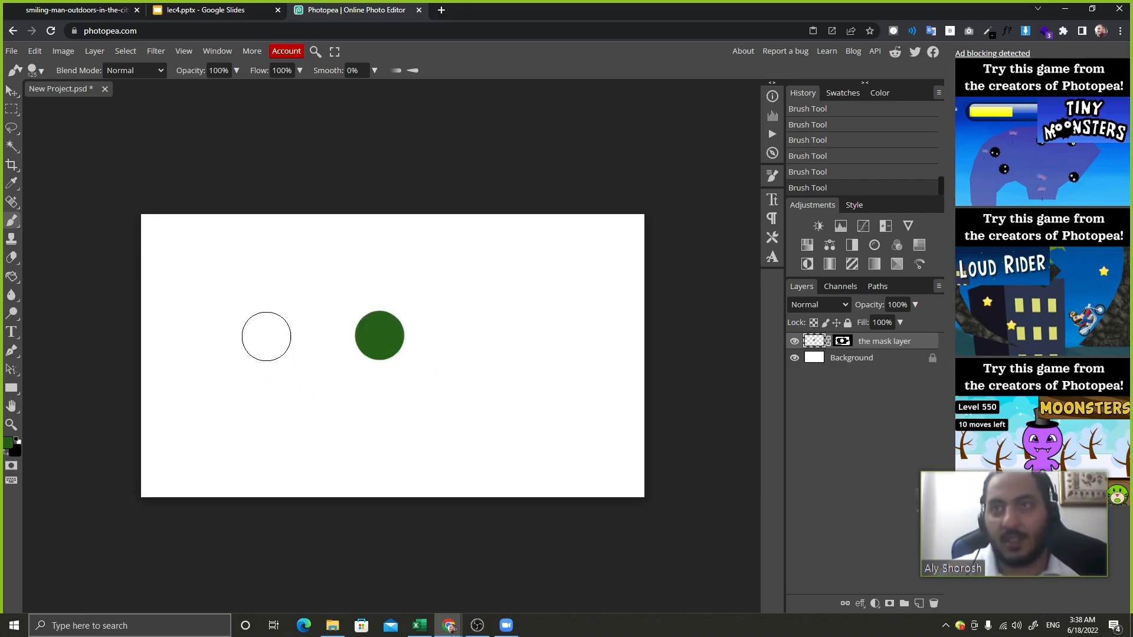
{"action": "left_click", "coordinate": [207, 311]}
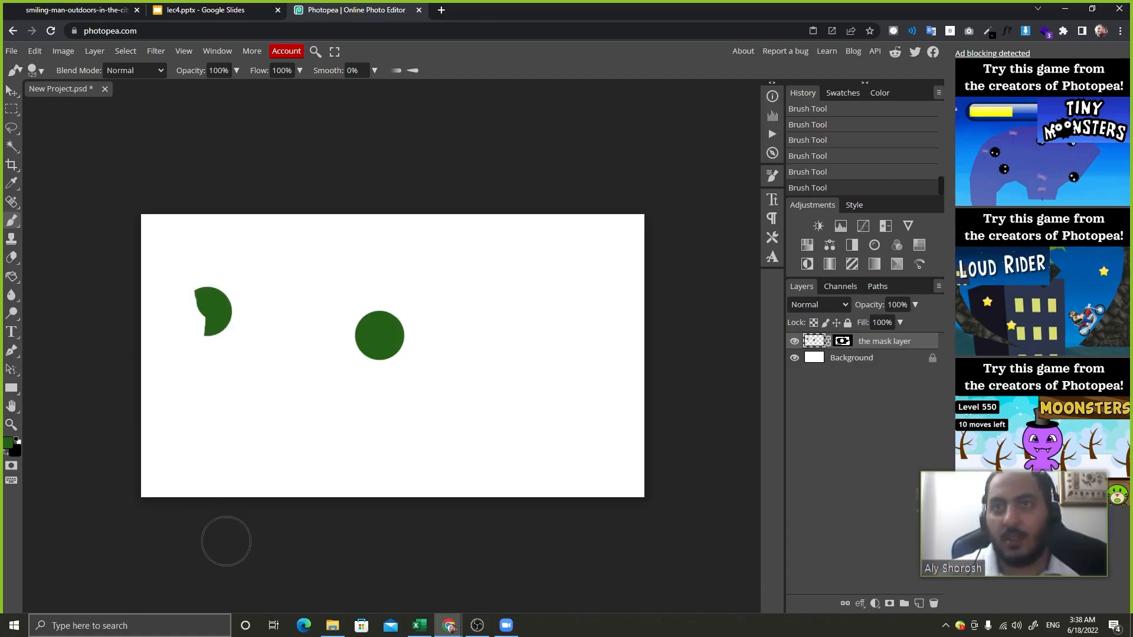
{"action": "left_click", "coordinate": [198, 455]}
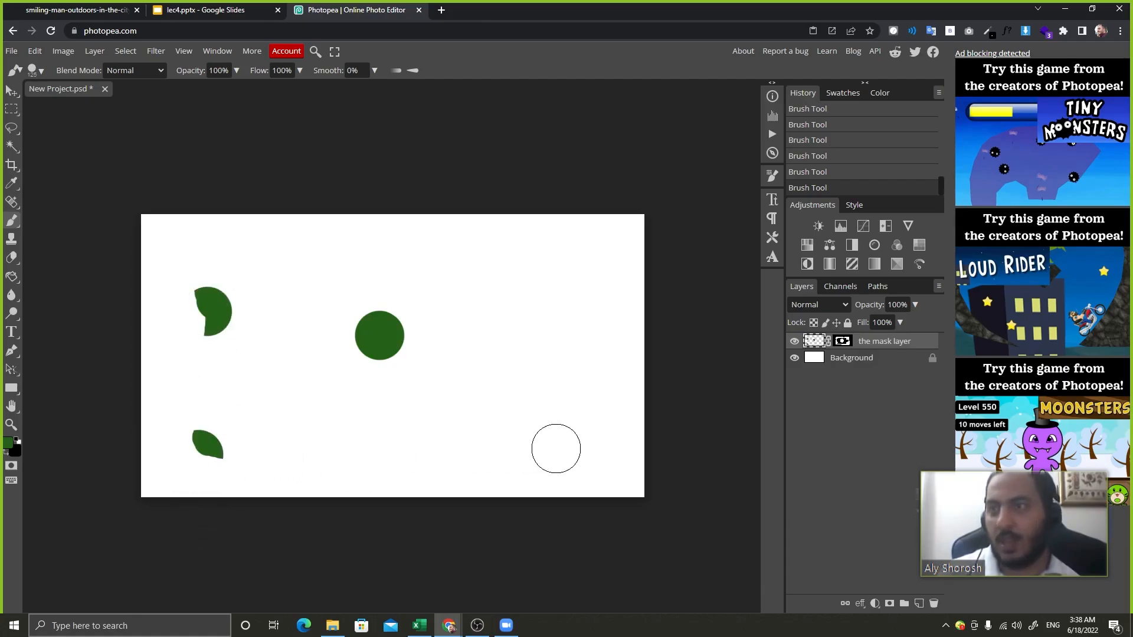
{"action": "left_click", "coordinate": [558, 254]}
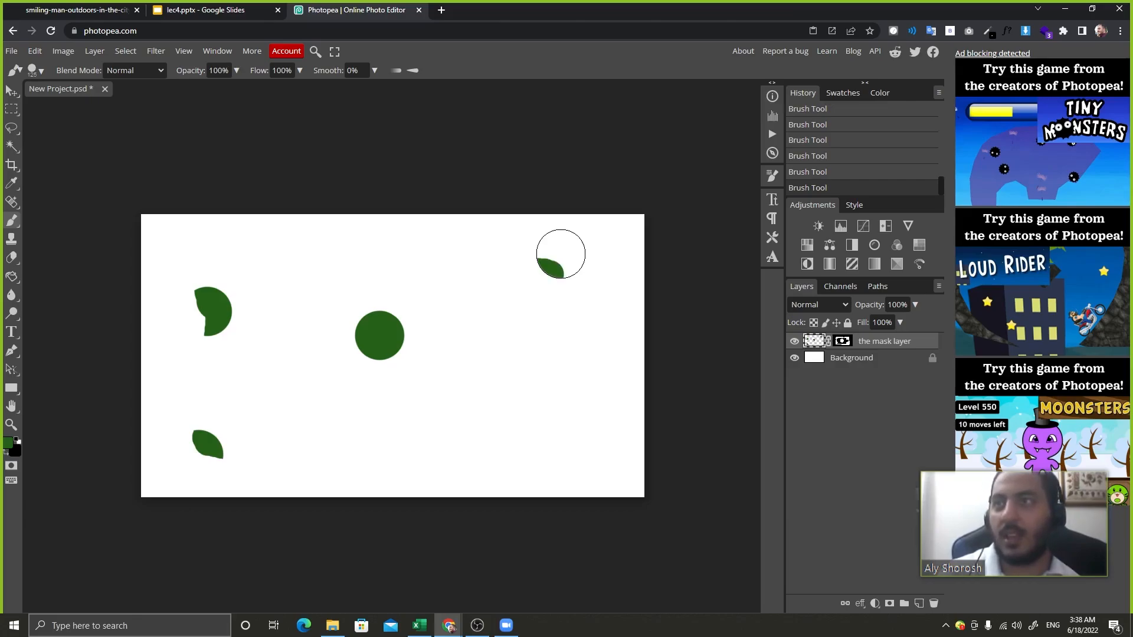
{"action": "mouse_move", "coordinate": [593, 363]}
{"action": "left_mouse_down"}
{"action": "mouse_move", "coordinate": [577, 398]}
{"action": "mouse_move", "coordinate": [579, 253]}
{"action": "mouse_move", "coordinate": [511, 334]}
{"action": "mouse_move", "coordinate": [518, 405]}
{"action": "mouse_move", "coordinate": [543, 454]}
{"action": "mouse_move", "coordinate": [392, 480]}
{"action": "mouse_move", "coordinate": [533, 469]}
{"action": "mouse_move", "coordinate": [435, 506]}
{"action": "mouse_move", "coordinate": [368, 474]}
{"action": "mouse_move", "coordinate": [276, 487]}
{"action": "left_mouse_up"}
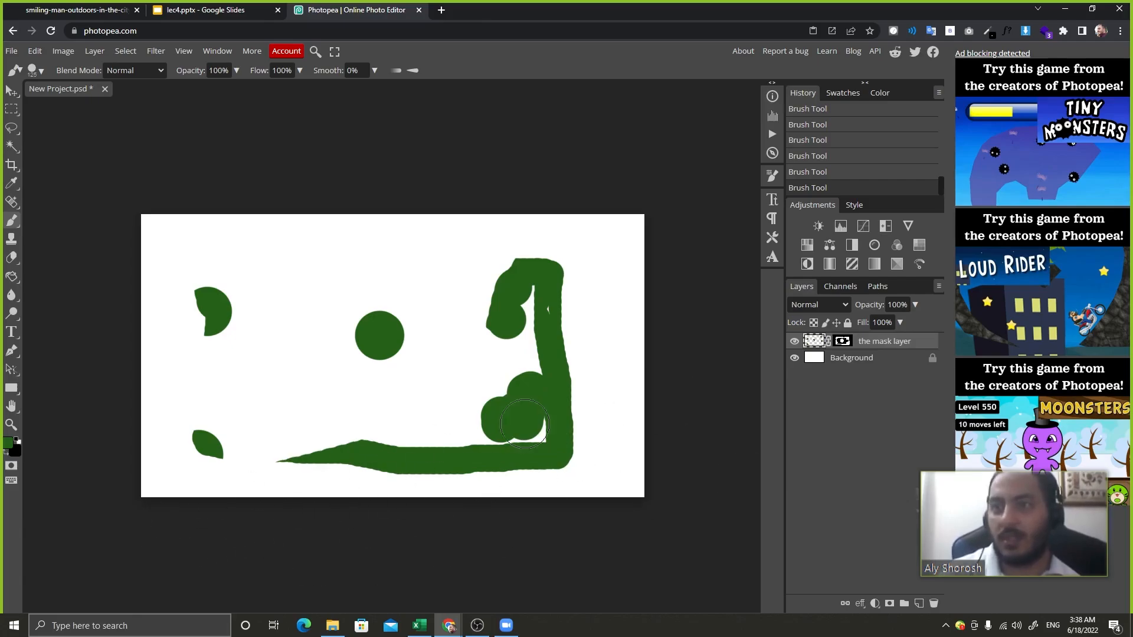
{"action": "mouse_move", "coordinate": [524, 423]}
{"action": "left_mouse_down"}
{"action": "mouse_move", "coordinate": [404, 445]}
{"action": "mouse_move", "coordinate": [328, 410]}
{"action": "mouse_move", "coordinate": [376, 394]}
{"action": "mouse_move", "coordinate": [331, 367]}
{"action": "mouse_move", "coordinate": [109, 321]}
{"action": "mouse_move", "coordinate": [73, 291]}
{"action": "mouse_move", "coordinate": [161, 235]}
{"action": "mouse_move", "coordinate": [236, 232]}
{"action": "mouse_move", "coordinate": [534, 289]}
{"action": "mouse_move", "coordinate": [478, 244]}
{"action": "mouse_move", "coordinate": [262, 189]}
{"action": "left_mouse_up"}
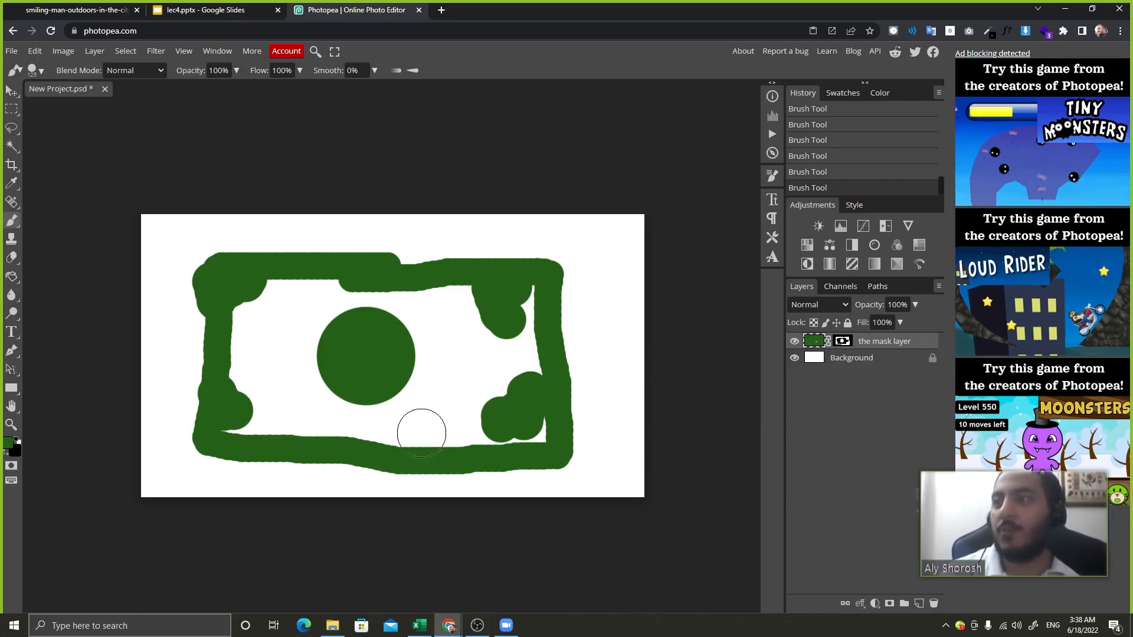
Undo all the dark green brush strokes on the content of "the mask layer".
{"action": "key", "text": "ctrl+z"}
{"action": "key", "text": "ctrl+z"}
{"action": "key", "text": "ctrl+z"}
{"action": "key", "text": "ctrl+z"}
{"action": "key", "text": "ctrl+z"}
{"action": "key", "text": "ctrl+z"}
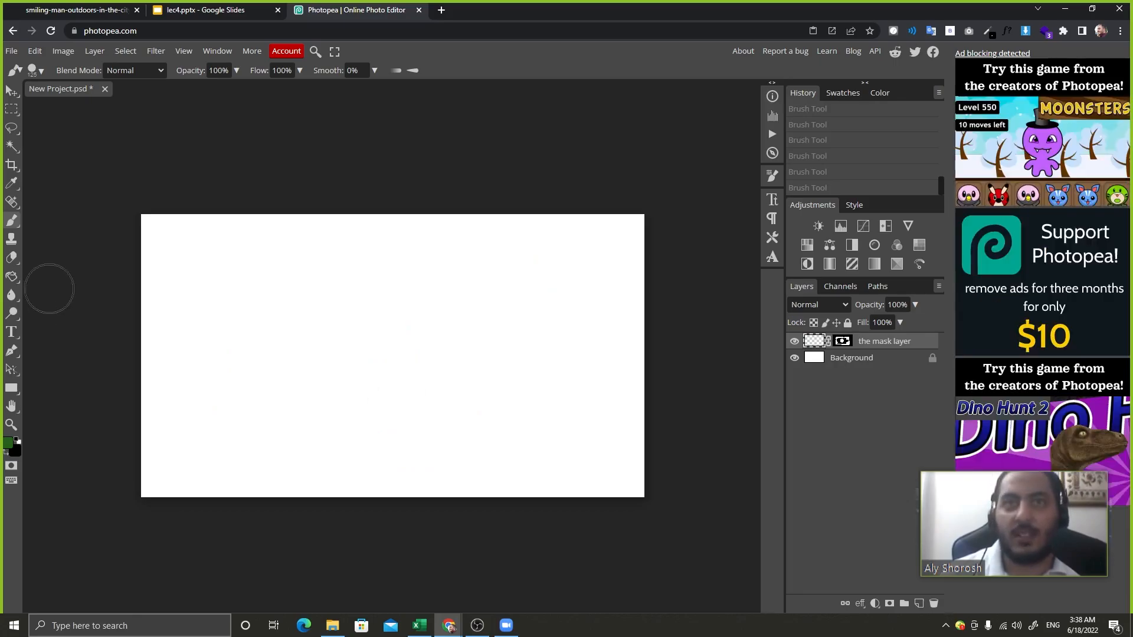
Fill the content of "the mask layer" with dark green using the Paint Bucket.
{"action": "left_click", "coordinate": [11, 275]}
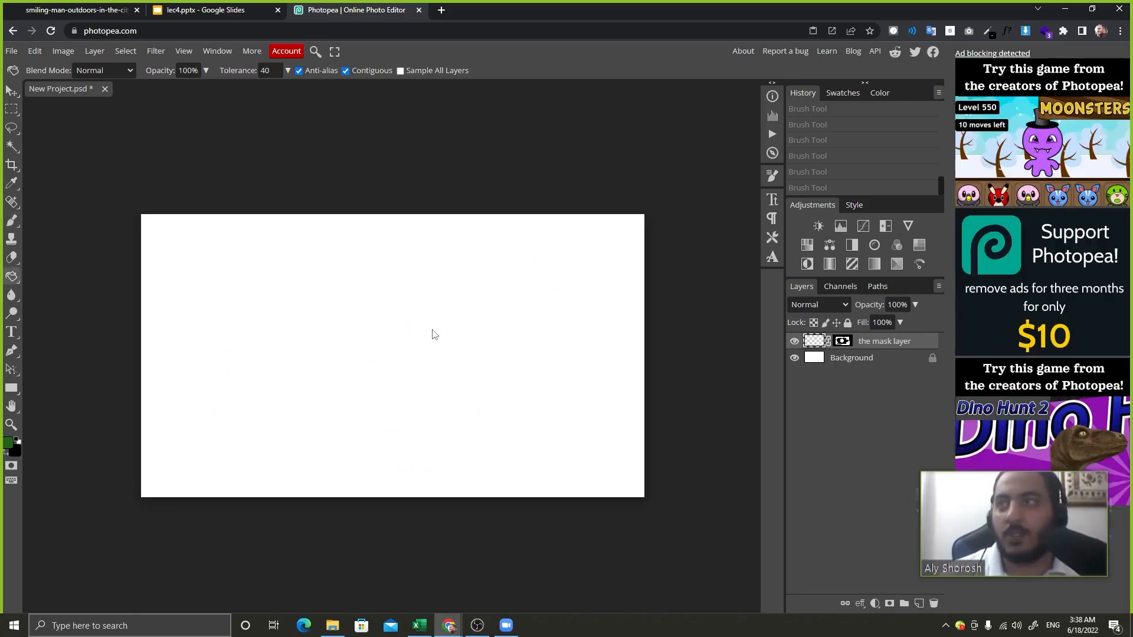
{"action": "left_click", "coordinate": [437, 276]}
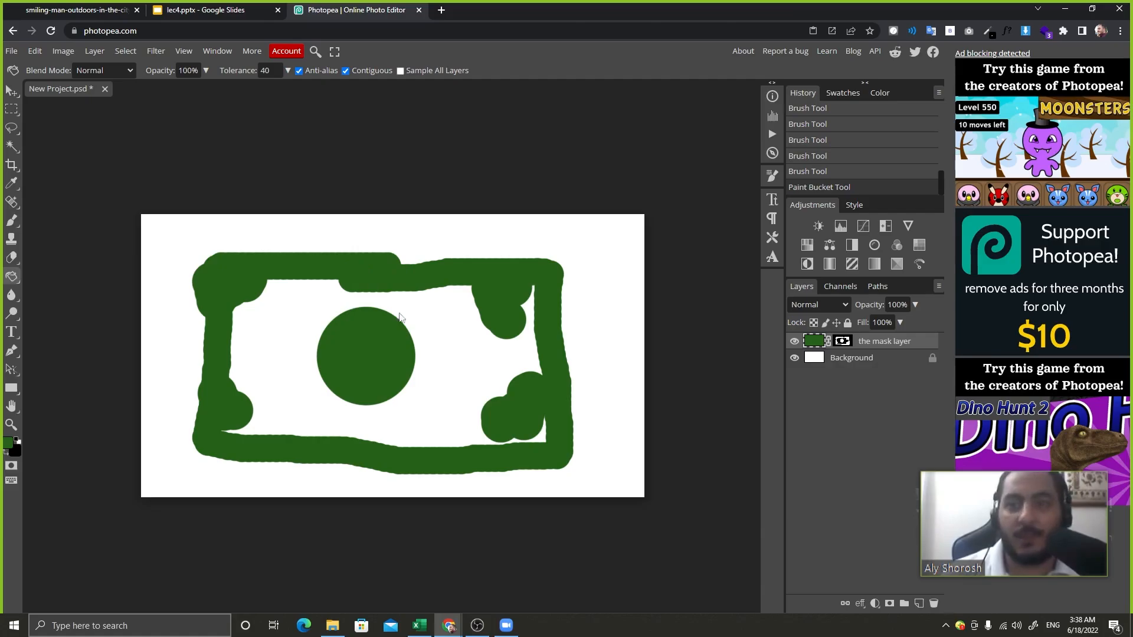
Switch to the lec4 deck in Google Slides and view the masking exercise on slide 18 with color code #346e1a.
{"action": "left_click", "coordinate": [422, 622]}
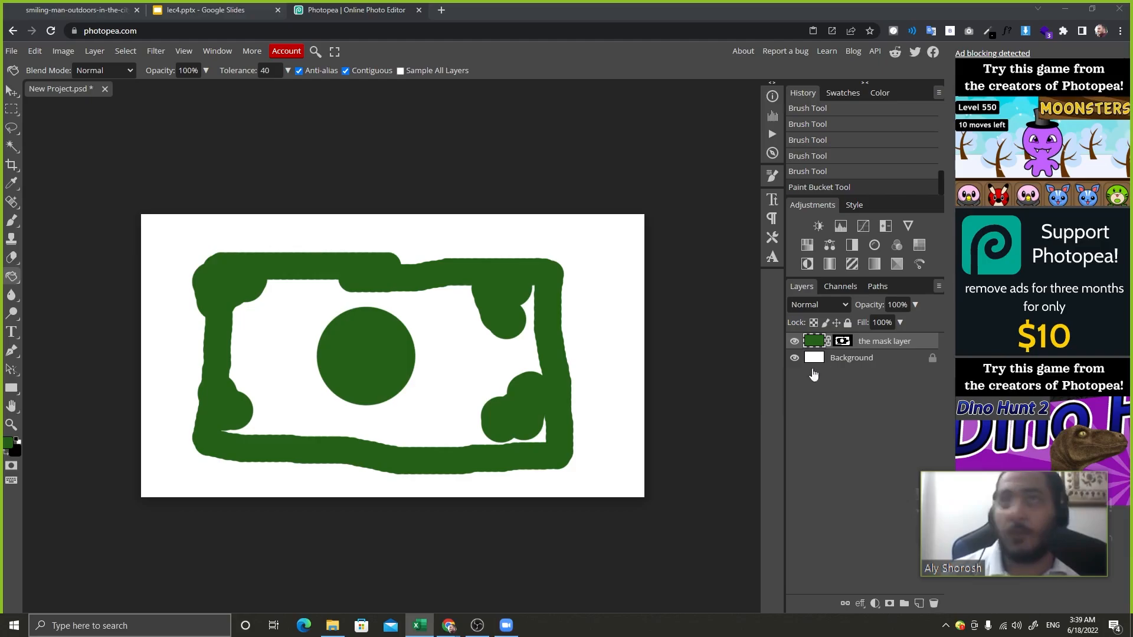
{"action": "left_click", "coordinate": [216, 20]}
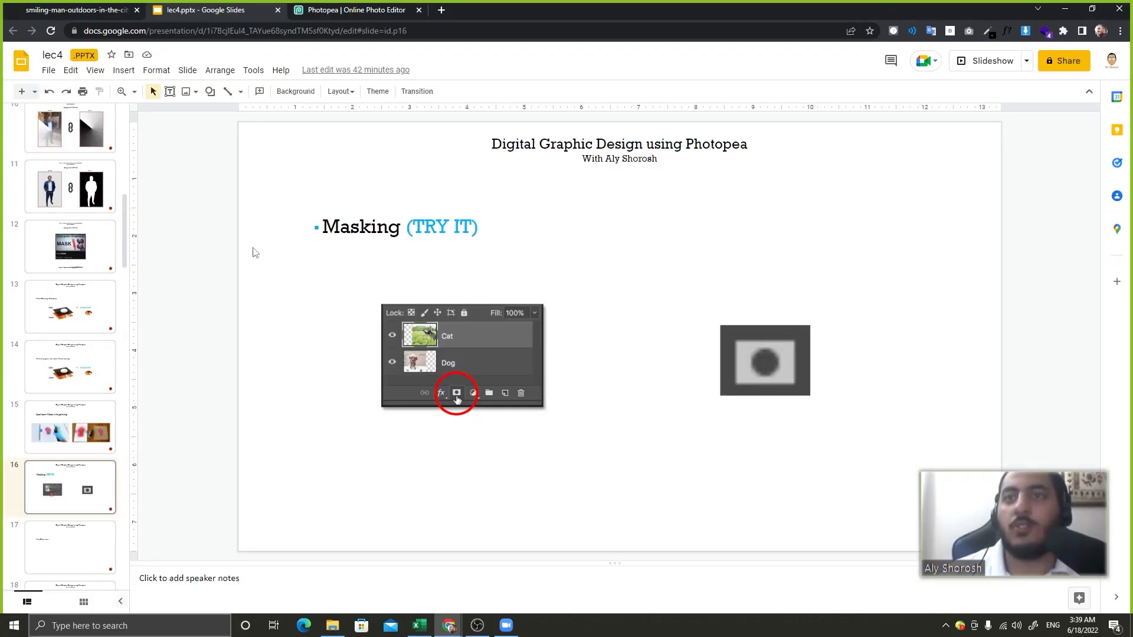
{"action": "key", "text": "Down"}
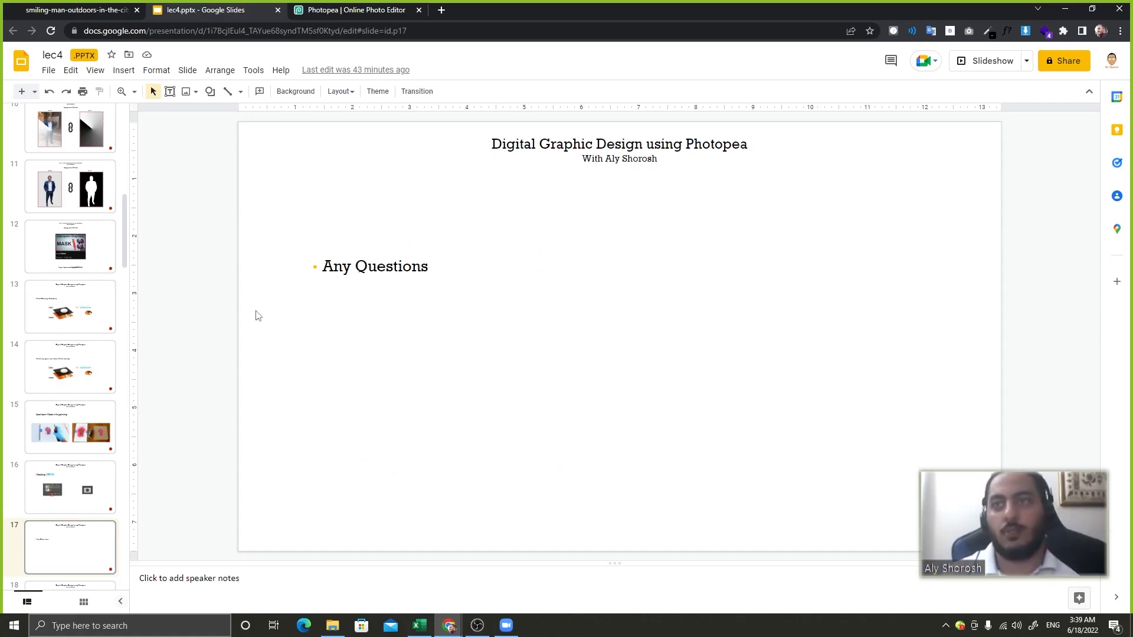
{"action": "key", "text": "Down"}
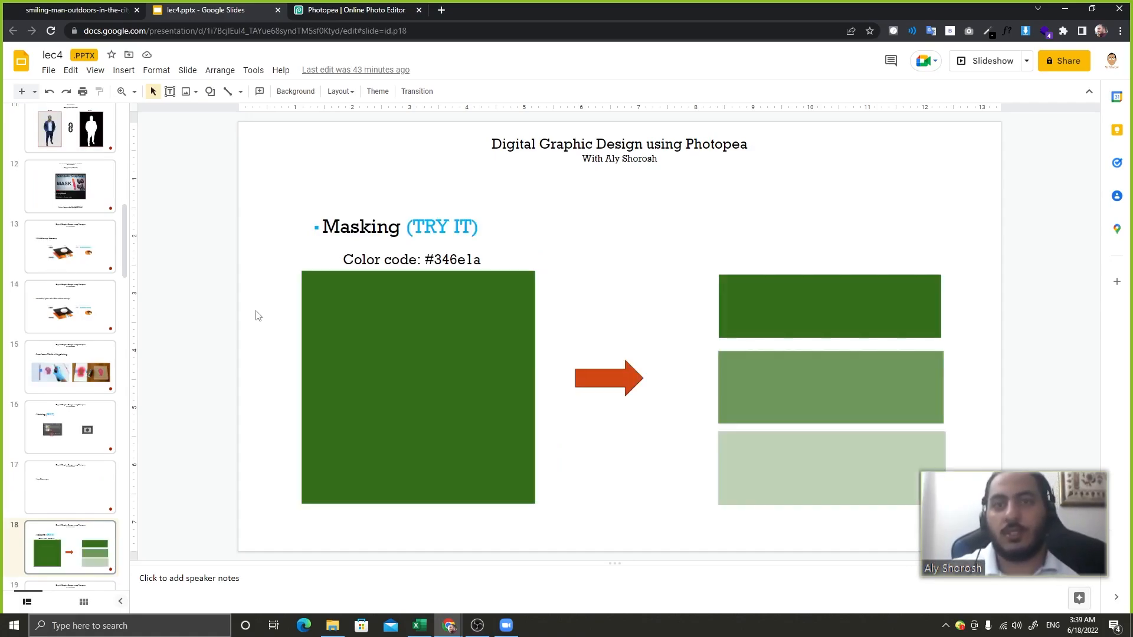
{"action": "key", "text": "Up"}
{"action": "key", "text": "Down"}
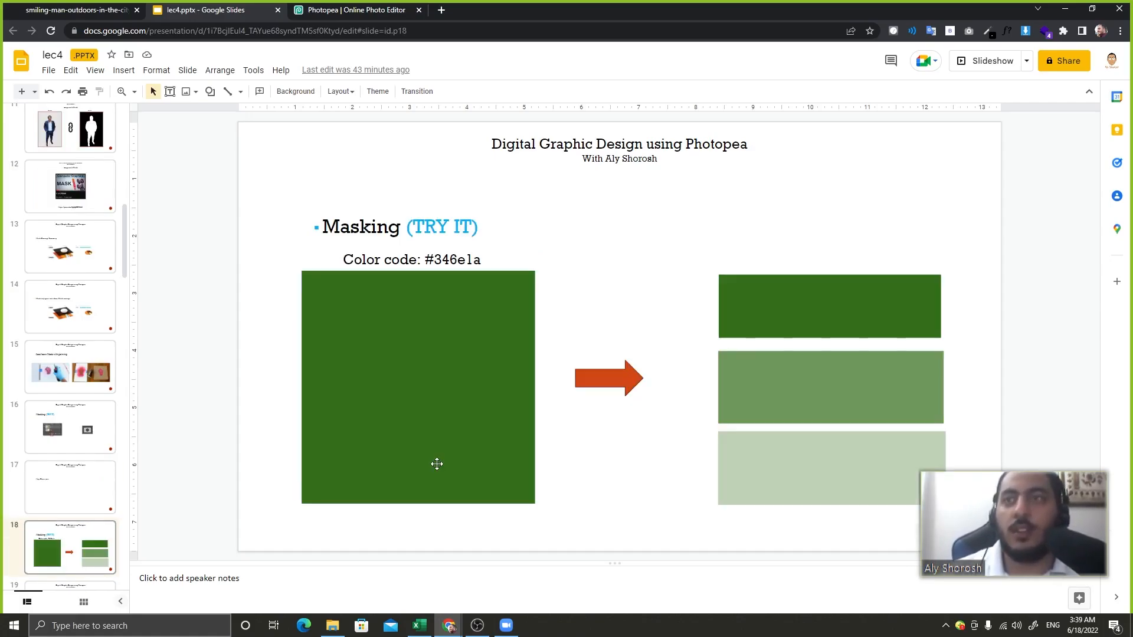
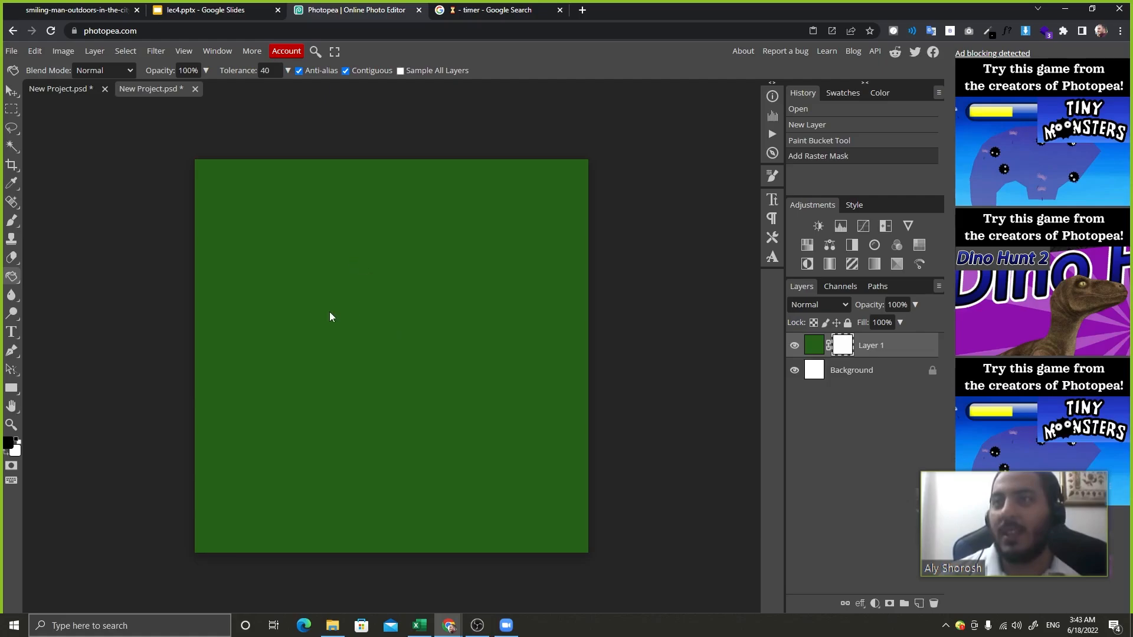
Fill Layer 1's raster mask with black and select a wide rectangle across the upper part of the canvas.
{"action": "left_click", "coordinate": [451, 328]}
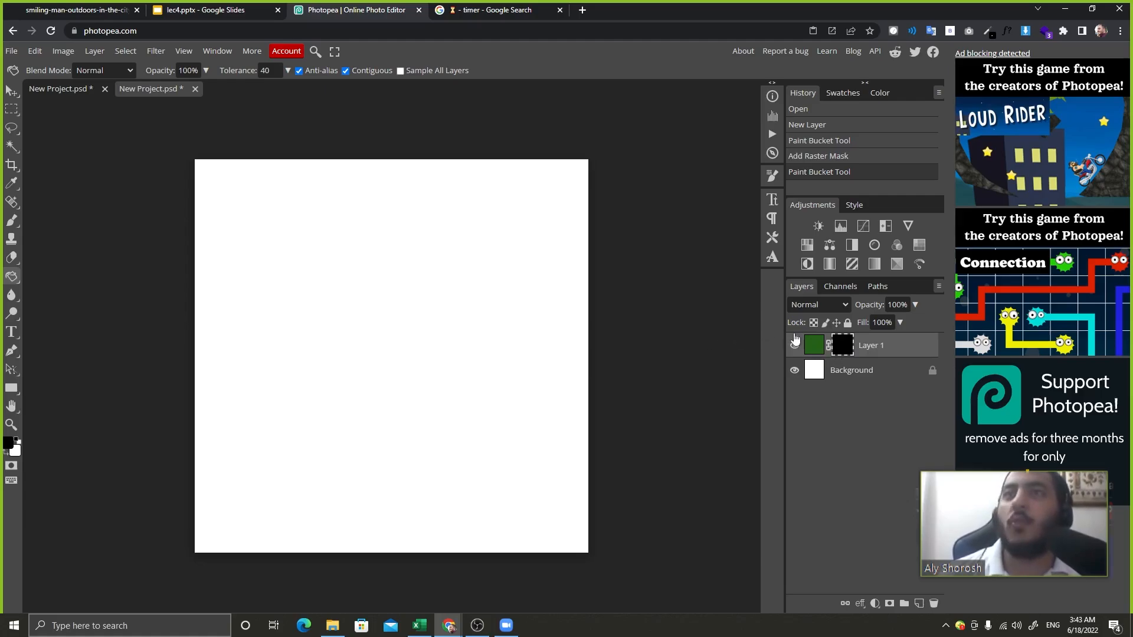
{"action": "left_click", "coordinate": [816, 345]}
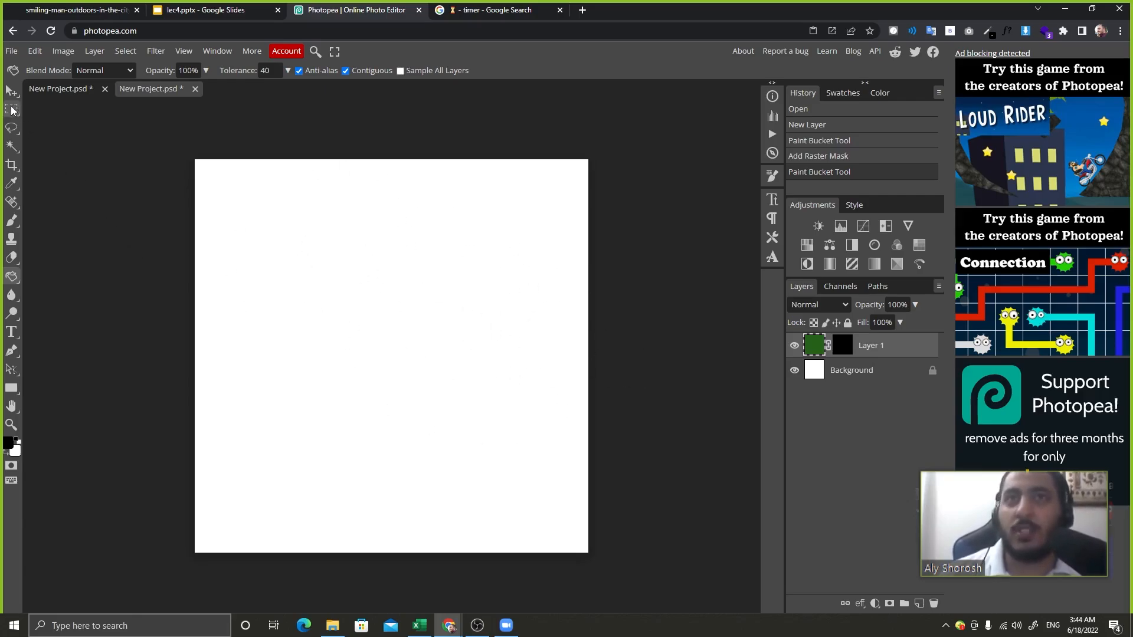
{"action": "left_click", "coordinate": [10, 110]}
{"action": "left_click_drag", "start_coordinate": [212, 180], "coordinate": [565, 278]}
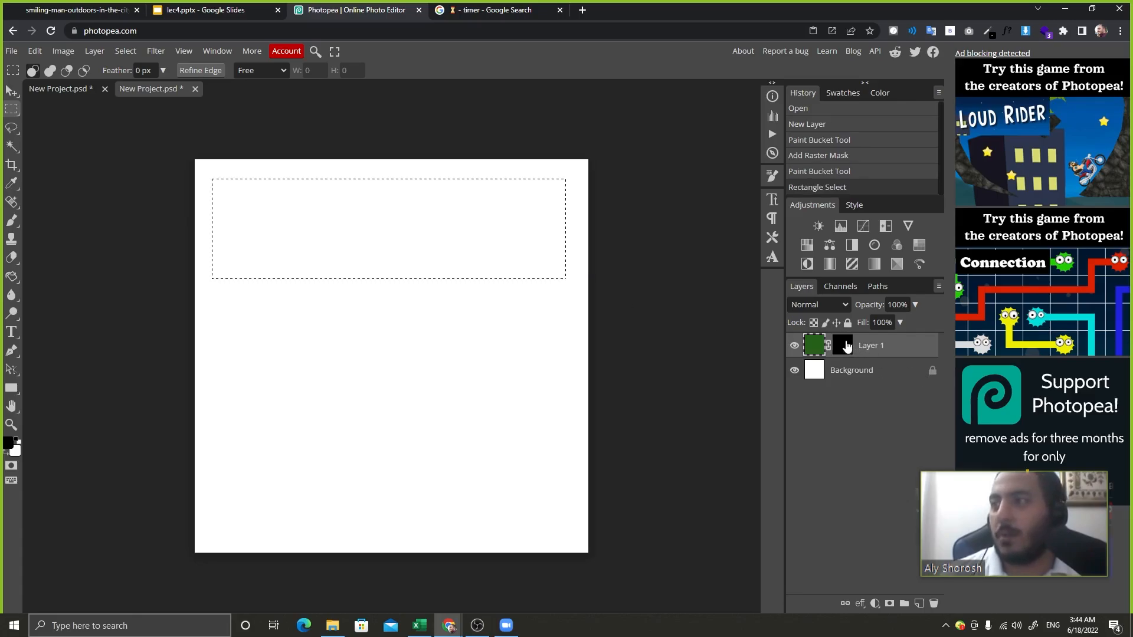
Fill the selected upper rectangle on Layer 1's mask with white, and clear the selection.
{"action": "left_click", "coordinate": [844, 345]}
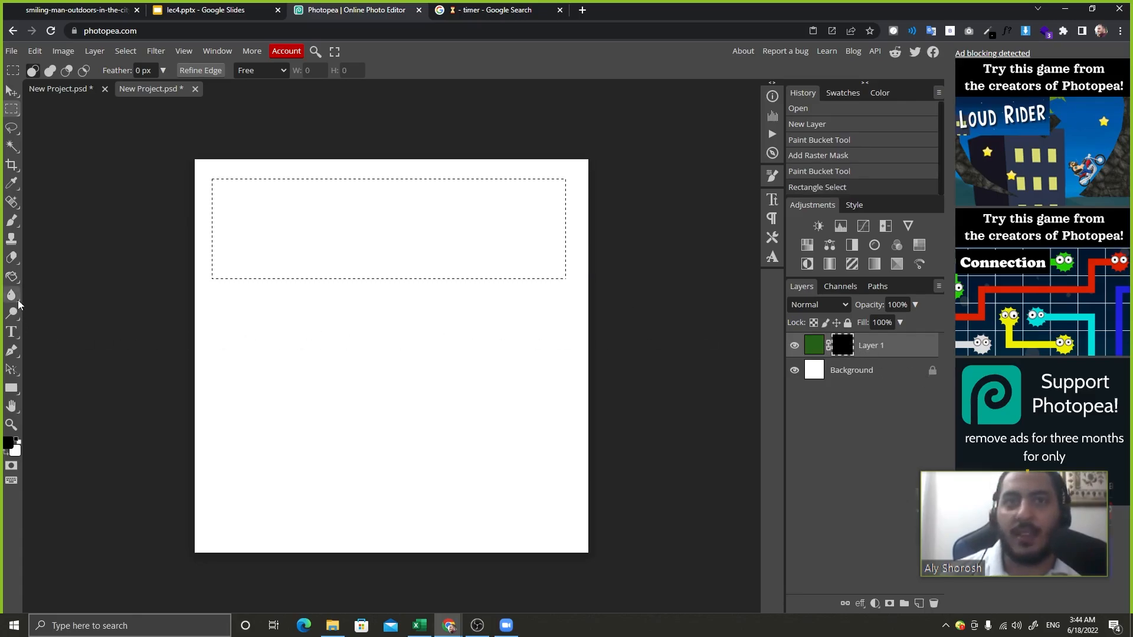
{"action": "left_click", "coordinate": [11, 276]}
{"action": "left_click", "coordinate": [11, 443]}
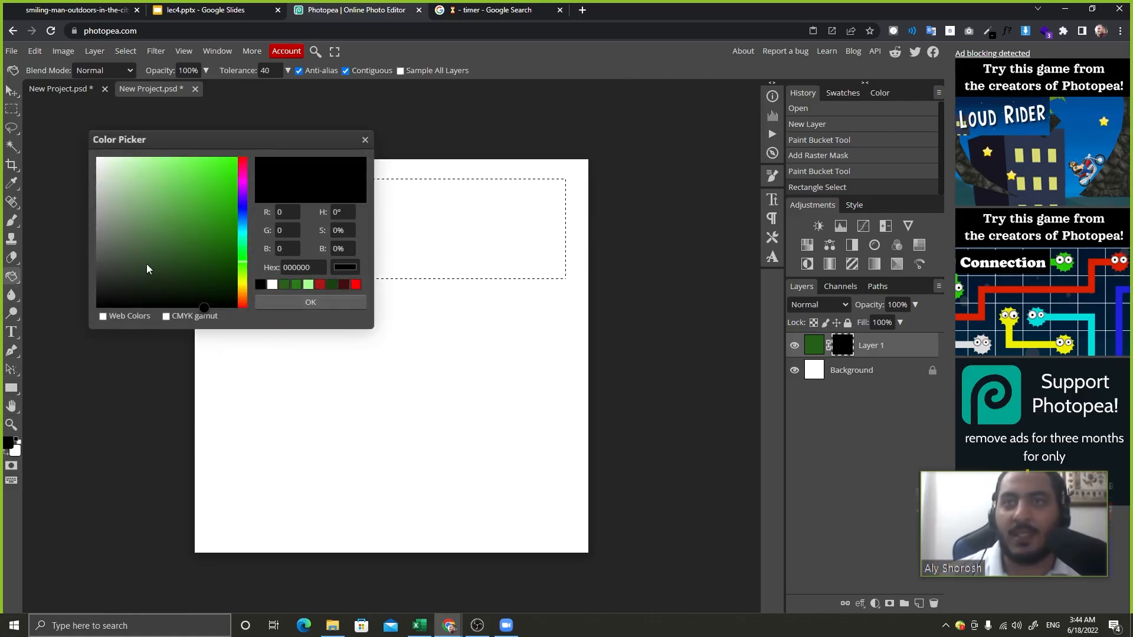
{"action": "left_click", "coordinate": [97, 157]}
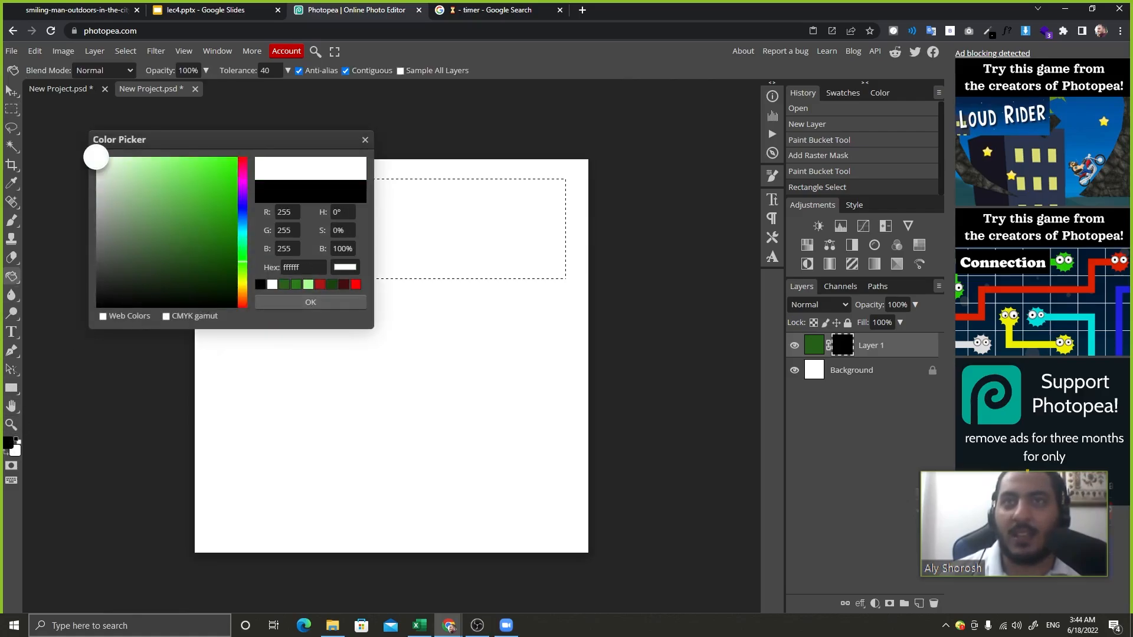
{"action": "left_click", "coordinate": [336, 302]}
{"action": "key", "text": "ctrl+z"}
{"action": "key", "text": "ctrl+shift+z"}
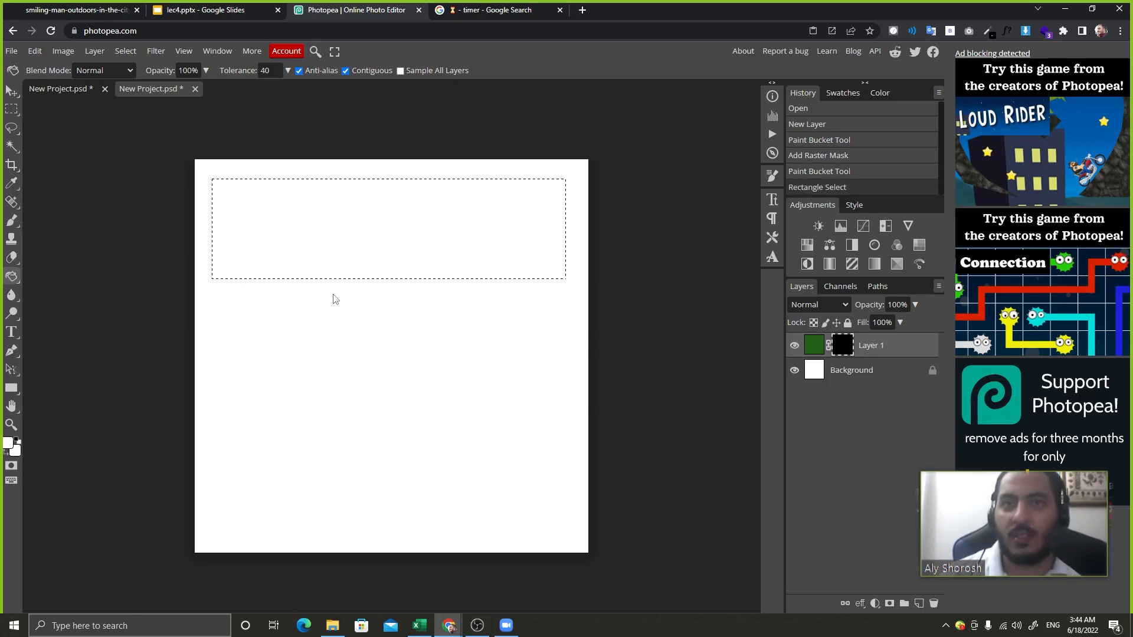
{"action": "key", "text": "d"}
{"action": "key", "text": "x"}
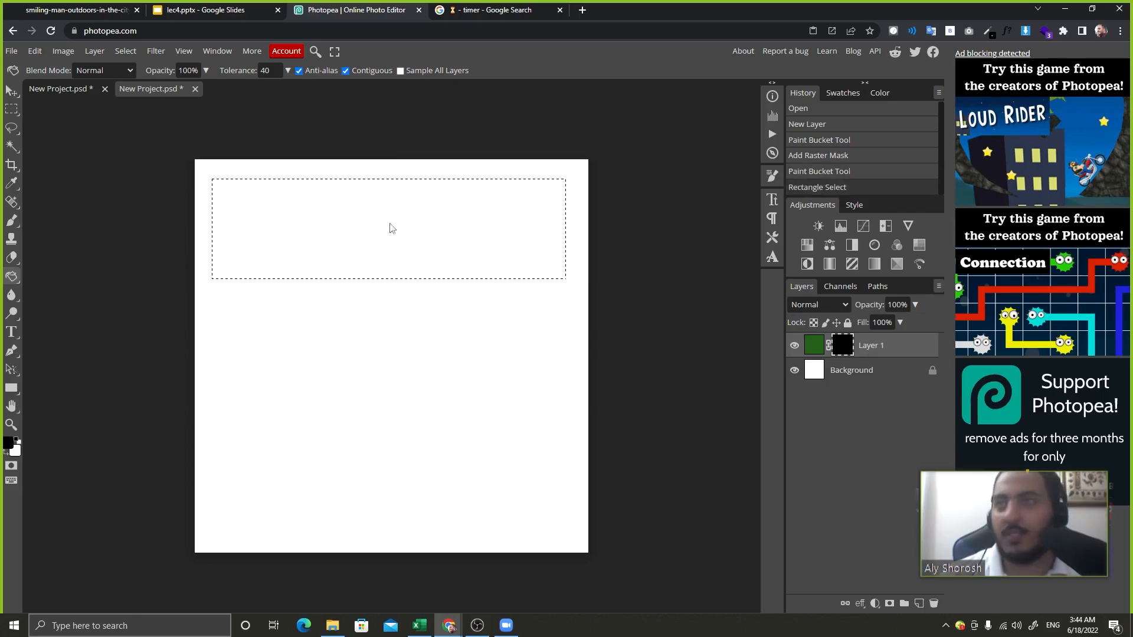
{"action": "key", "text": "x"}
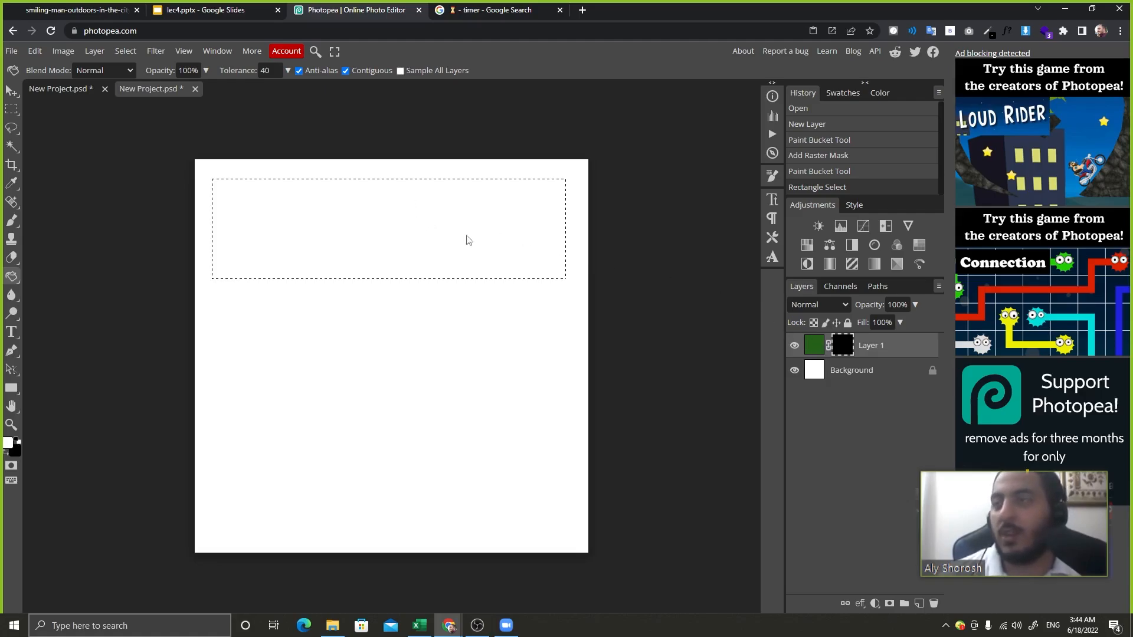
{"action": "left_click", "coordinate": [418, 244]}
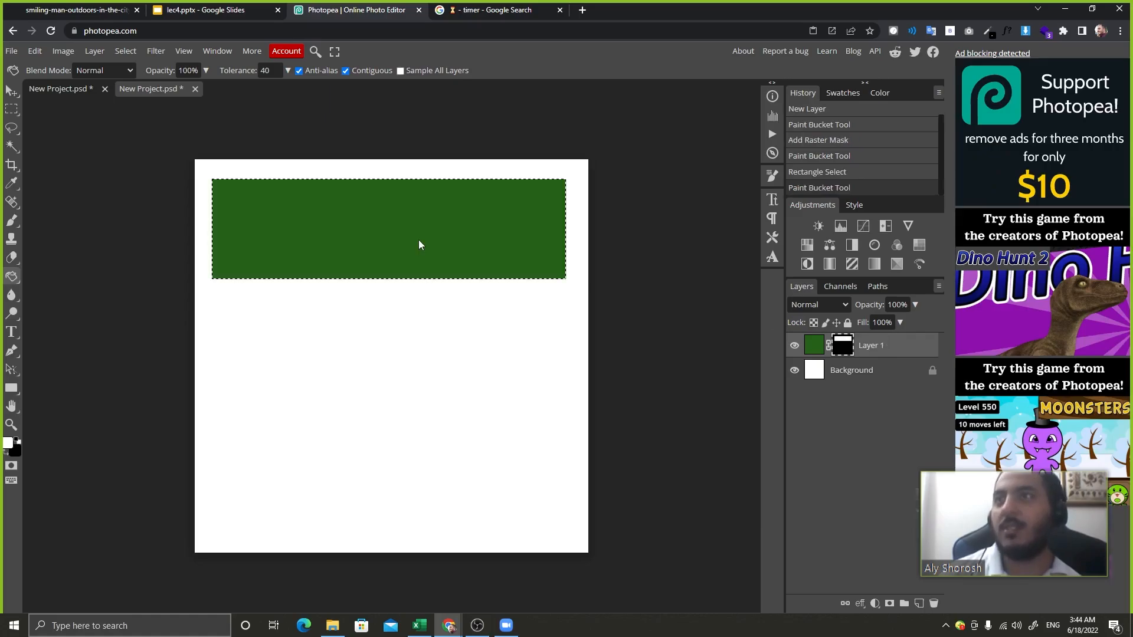
{"action": "key", "text": "ctrl+d"}
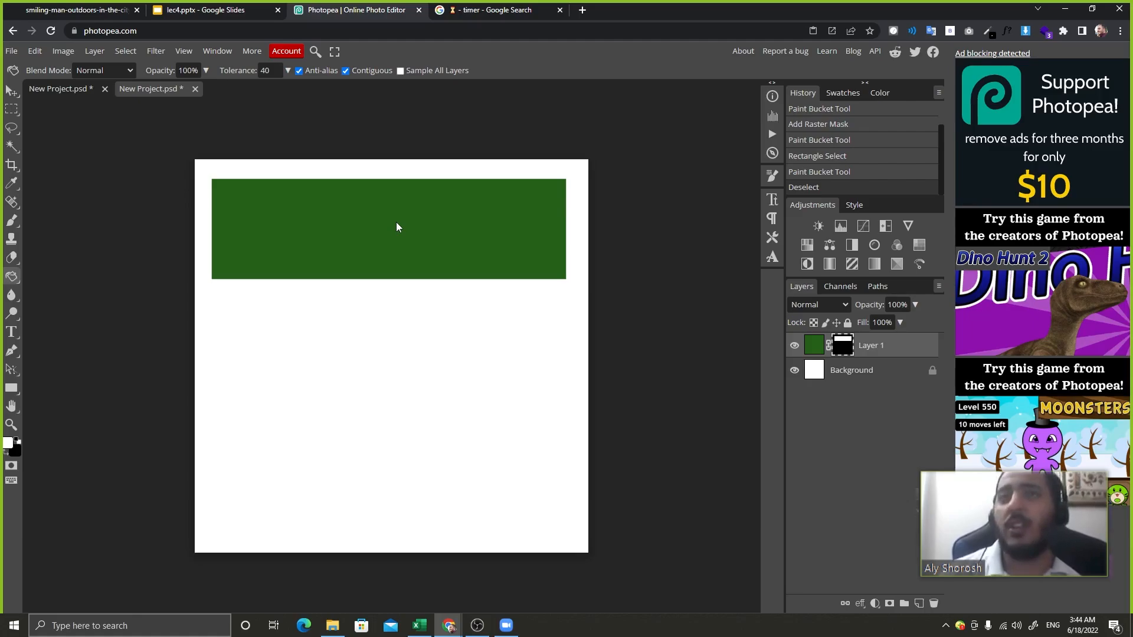
Select a wide rectangle across the middle of the canvas and fill it on Layer 1's mask with mid grey #868686.
{"action": "left_click", "coordinate": [11, 108]}
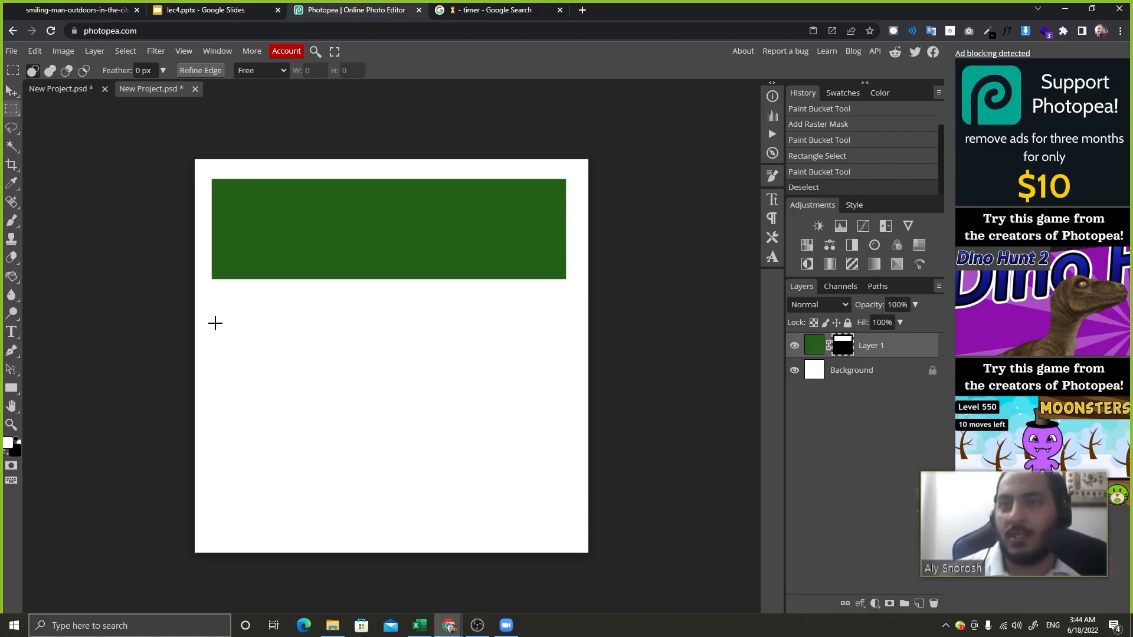
{"action": "left_click_drag", "start_coordinate": [215, 323], "coordinate": [569, 418]}
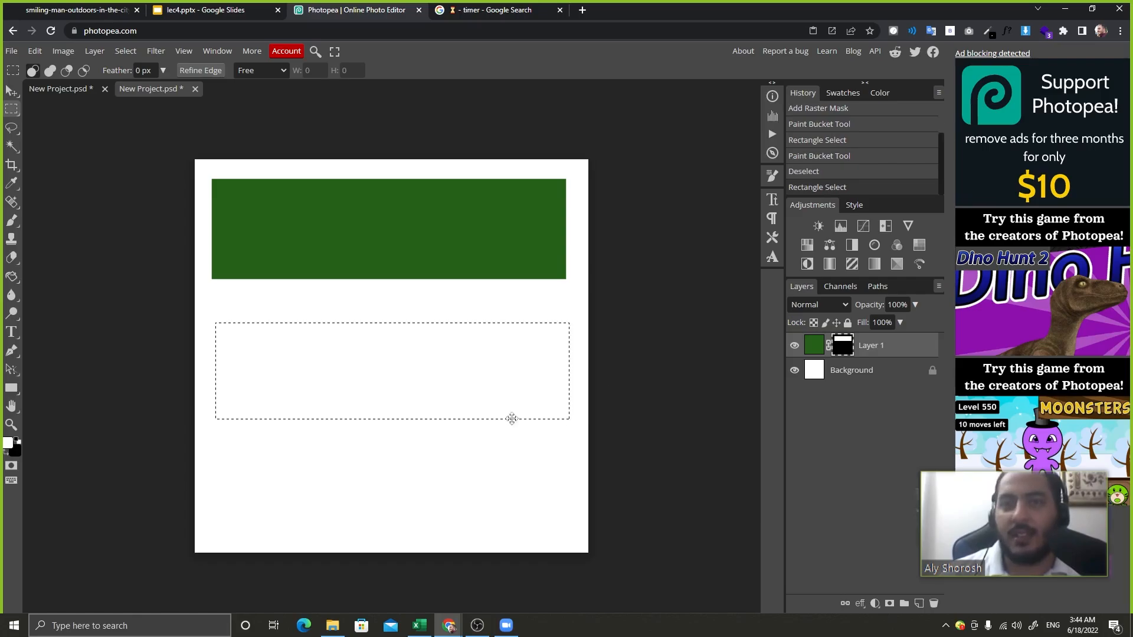
{"action": "left_click", "coordinate": [9, 444]}
{"action": "left_click_drag", "start_coordinate": [133, 230], "coordinate": [34, 227]}
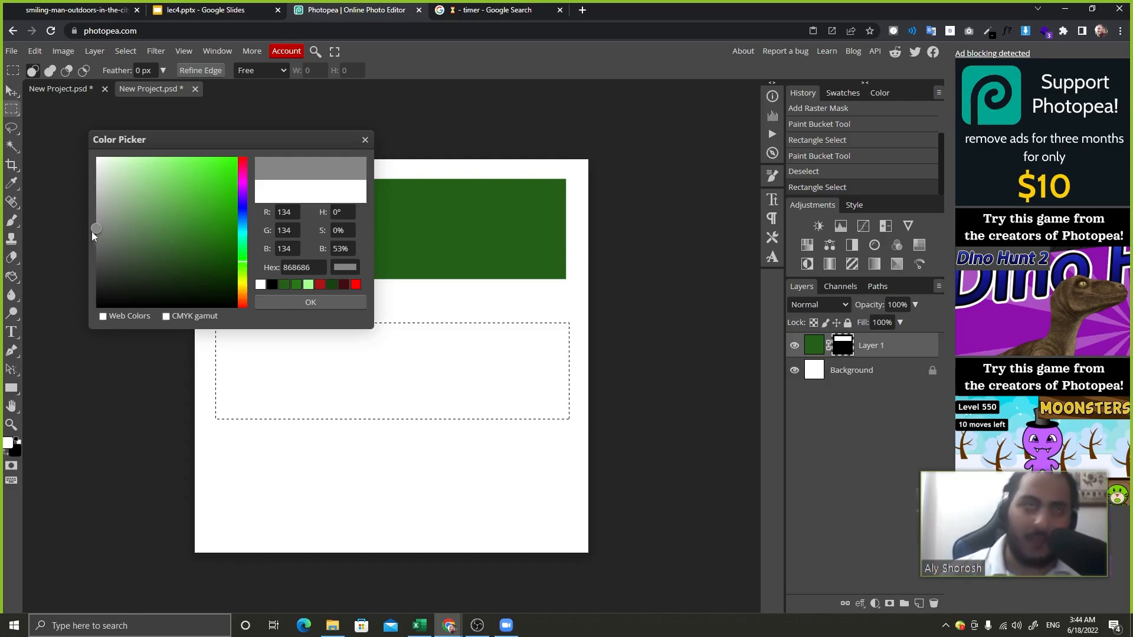
{"action": "left_click", "coordinate": [296, 302]}
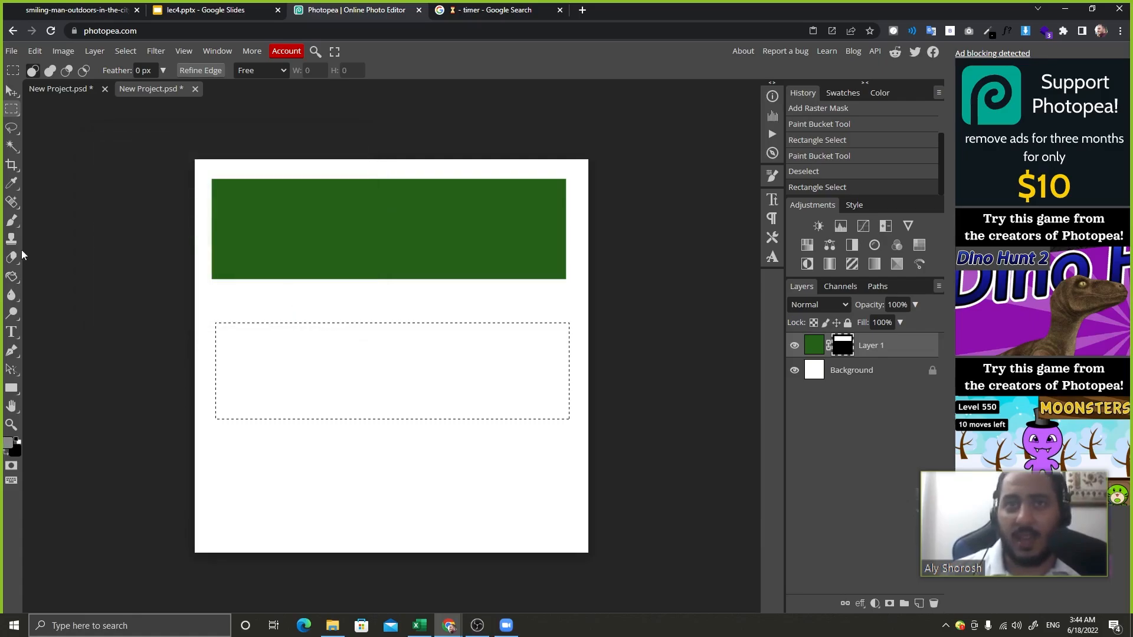
{"action": "left_click", "coordinate": [13, 278]}
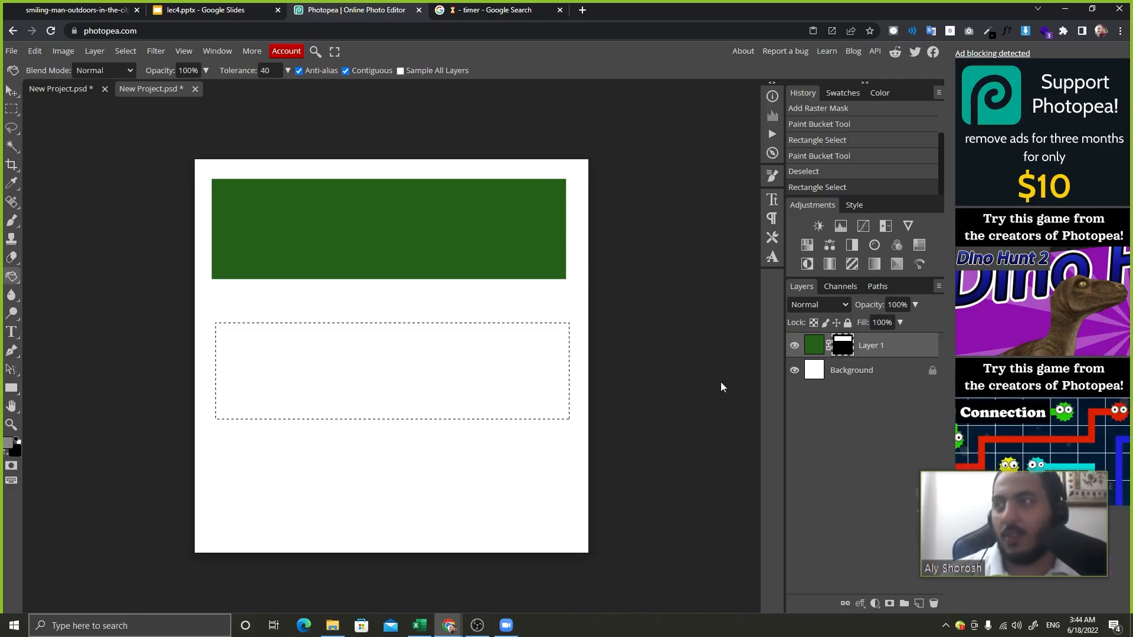
{"action": "left_click", "coordinate": [429, 374]}
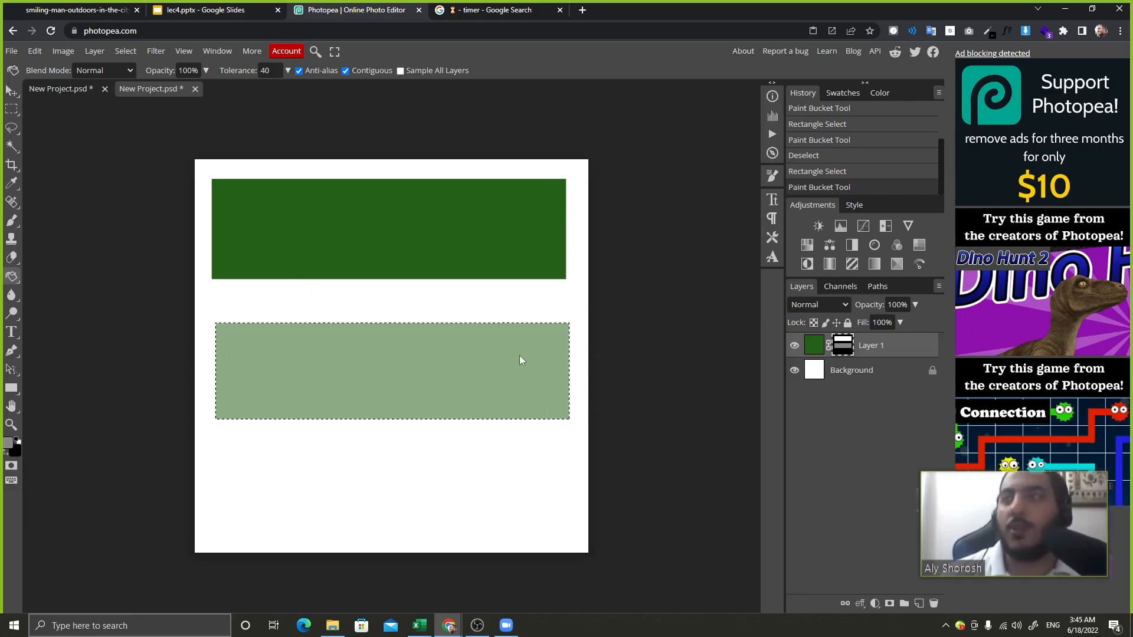
Replace the selection with a wide rectangle near the canvas bottom, fill it on Layer 1's mask with dark grey #2c2c2c, and deselect.
{"action": "left_click", "coordinate": [11, 109]}
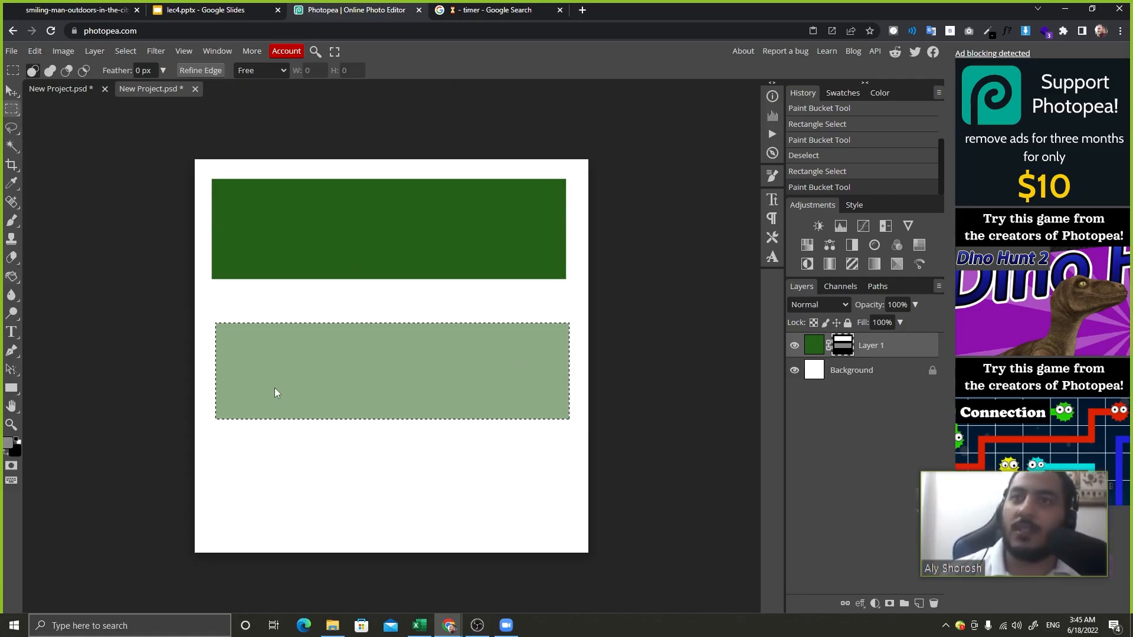
{"action": "left_click", "coordinate": [274, 388]}
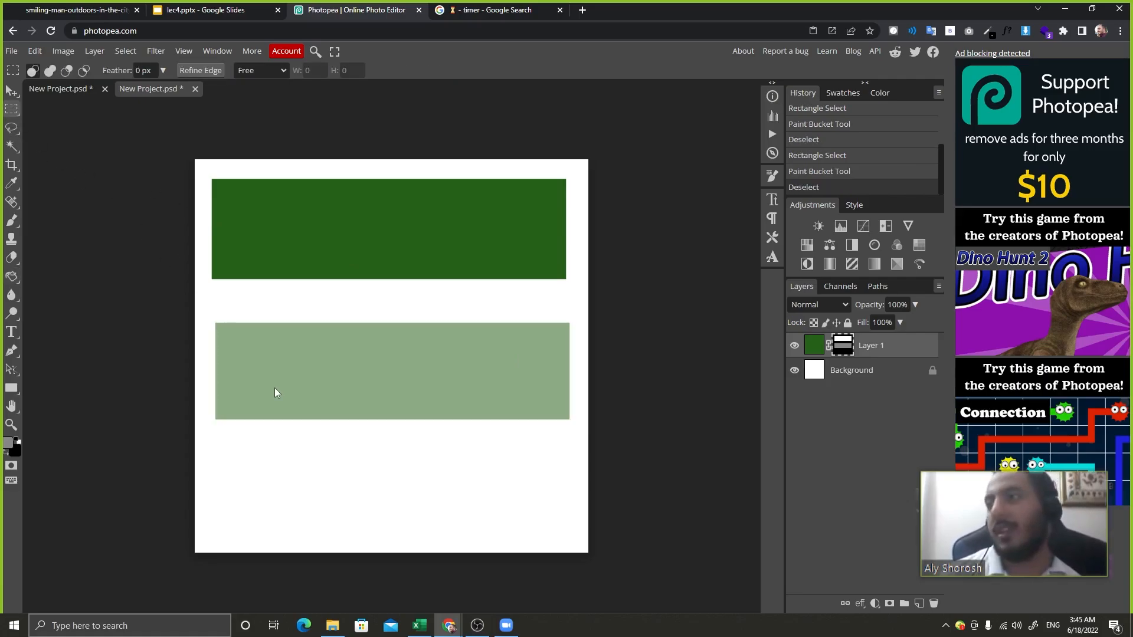
{"action": "left_click_drag", "start_coordinate": [216, 448], "coordinate": [568, 540]}
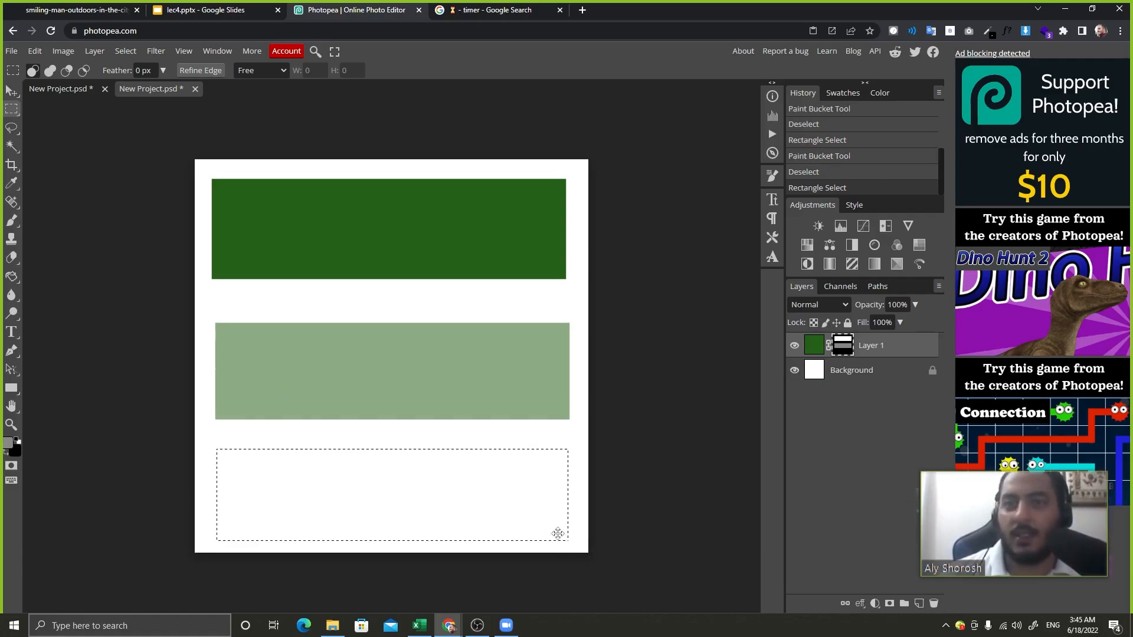
{"action": "left_click", "coordinate": [9, 443]}
{"action": "left_click", "coordinate": [155, 266]}
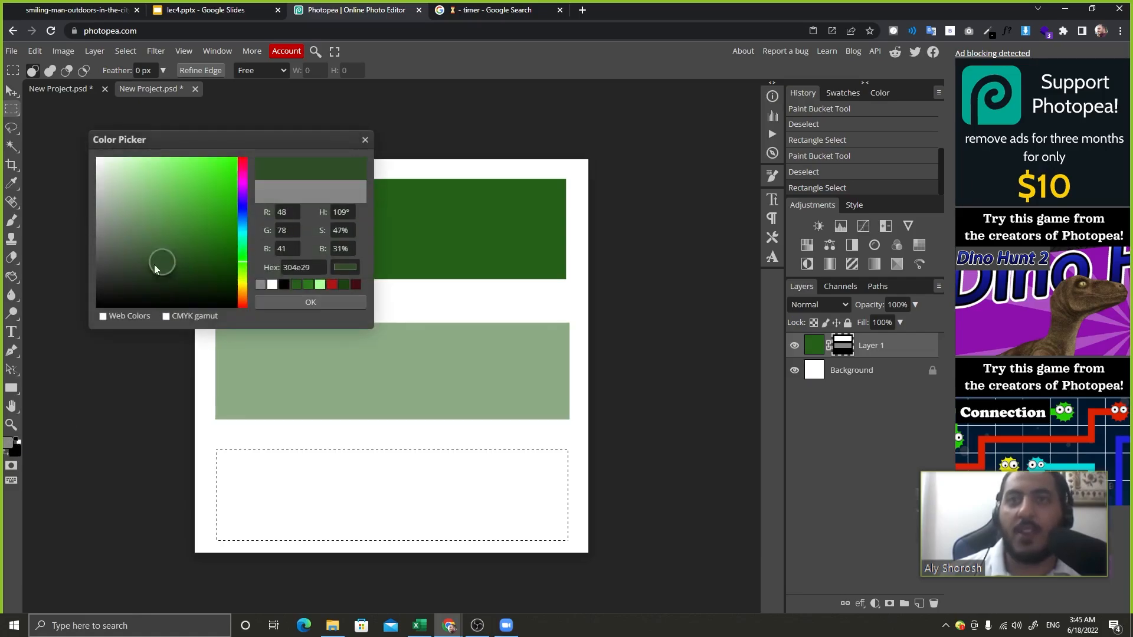
{"action": "left_click_drag", "start_coordinate": [154, 264], "coordinate": [62, 280]}
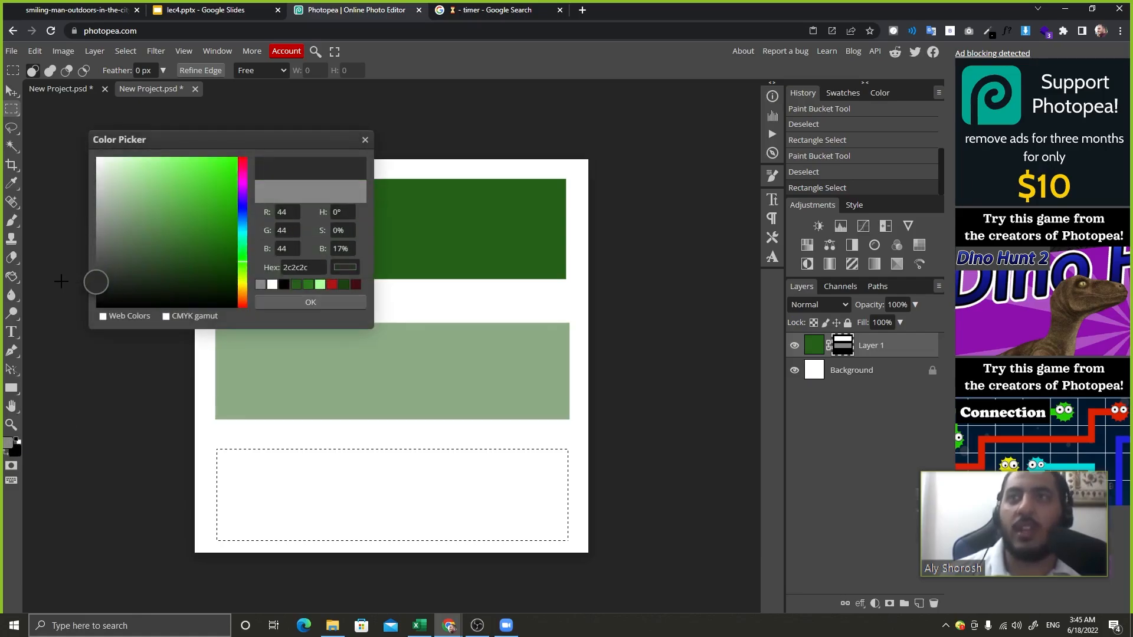
{"action": "left_click", "coordinate": [331, 302]}
{"action": "left_click", "coordinate": [12, 276]}
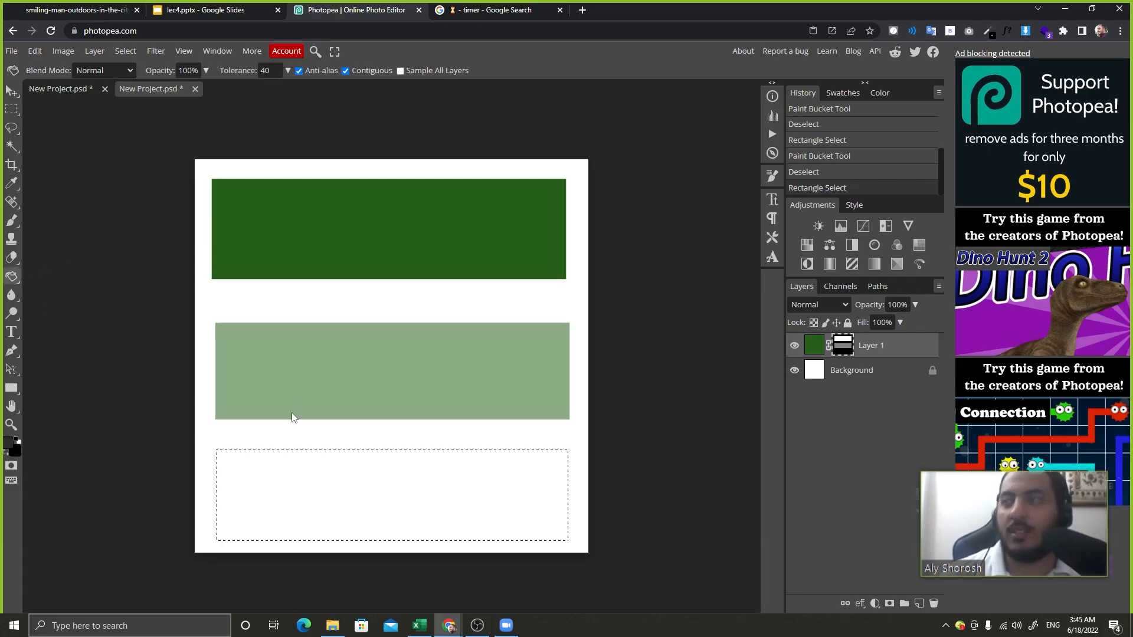
{"action": "left_click", "coordinate": [399, 470]}
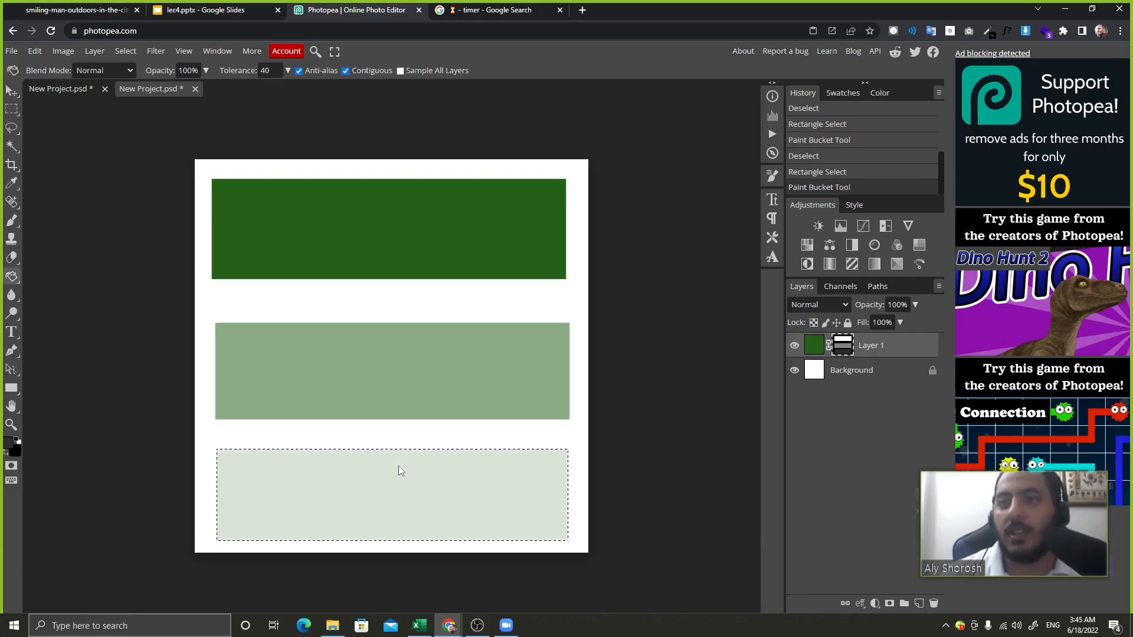
{"action": "key", "text": "ctrl+d"}
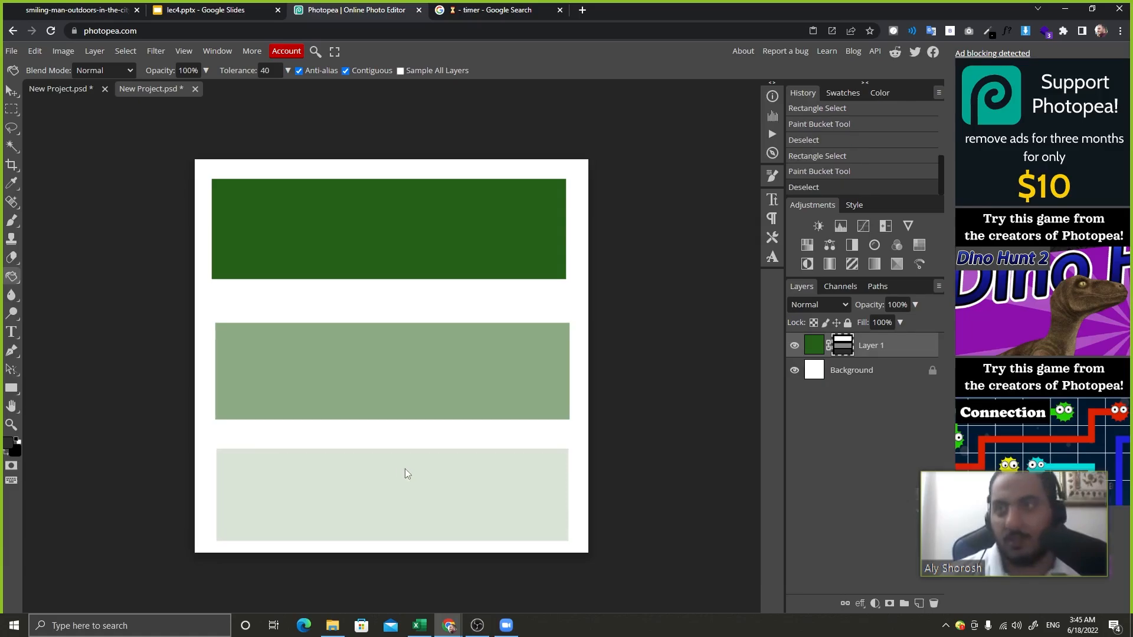
Switch to the lec4 slides to compare the three green bands with the exercise example, and return to Photopea.
{"action": "left_click", "coordinate": [242, 10]}
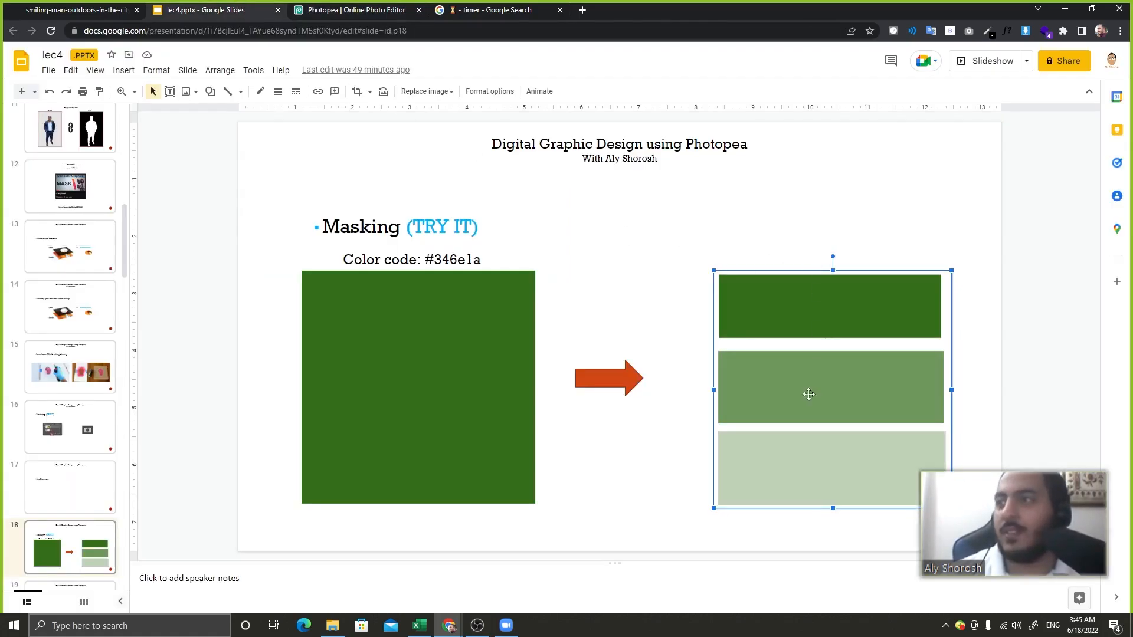
{"action": "left_click", "coordinate": [330, 10]}
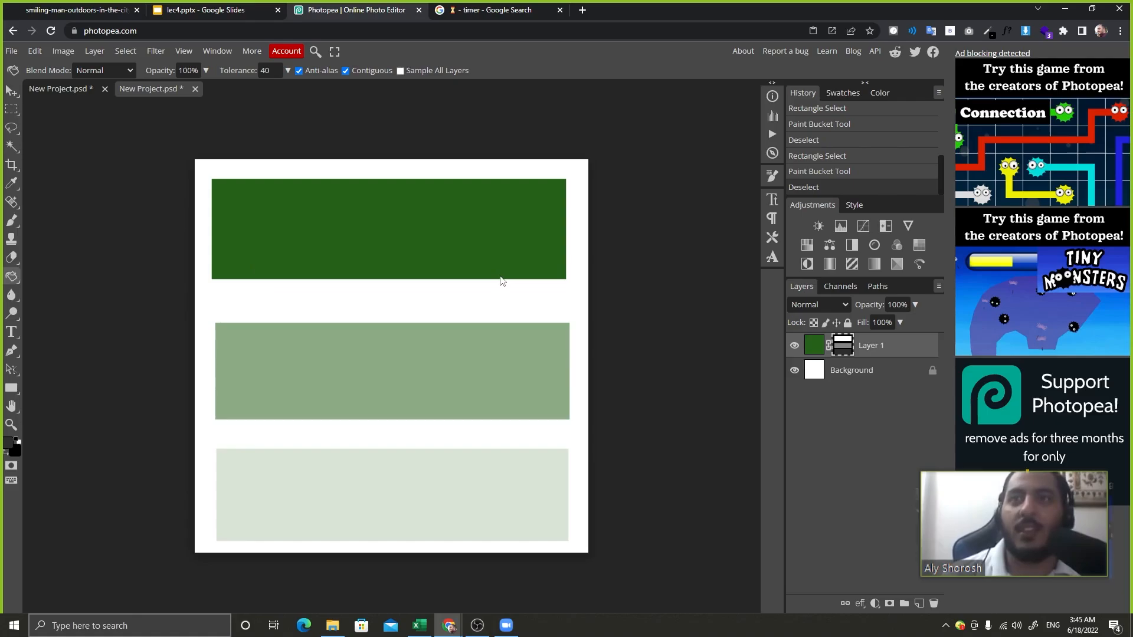
Target Layer 1's image instead of its mask, review the slides following the masking exercise in the lec4 presentation, and return to Photopea.
{"action": "left_click", "coordinate": [814, 345]}
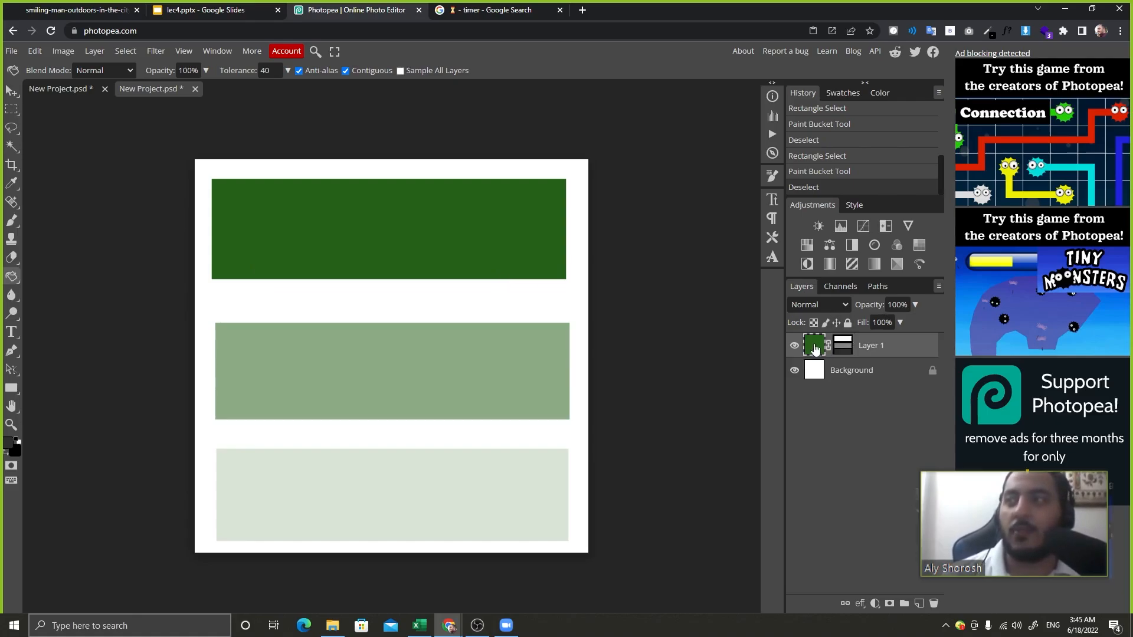
{"action": "left_click", "coordinate": [209, 7]}
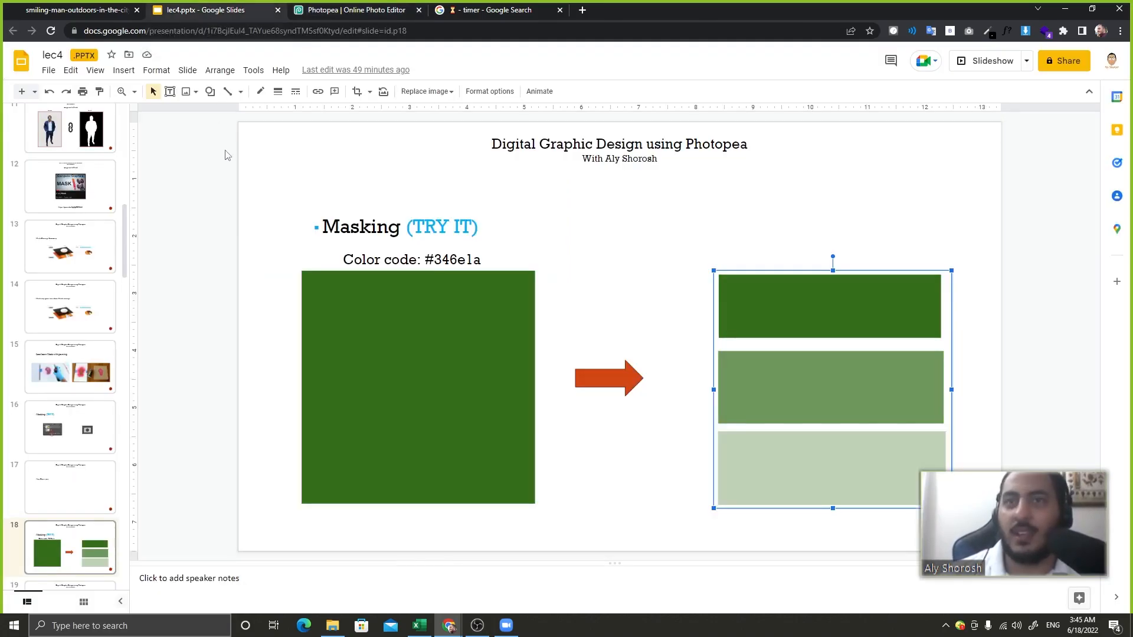
{"action": "key", "text": "Down"}
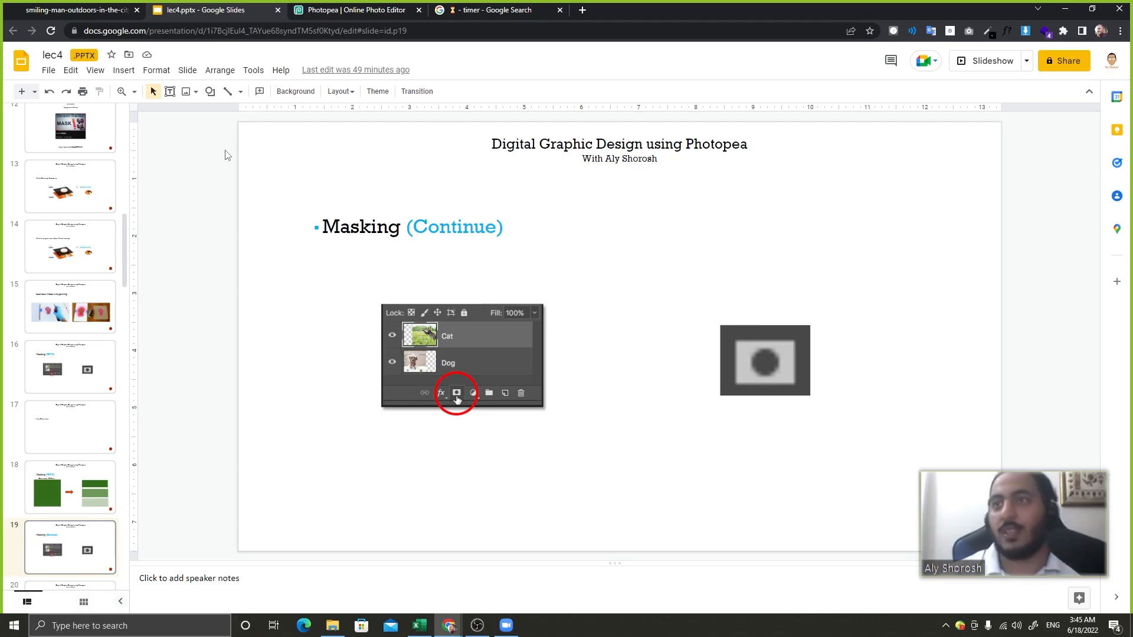
{"action": "key", "text": "Down"}
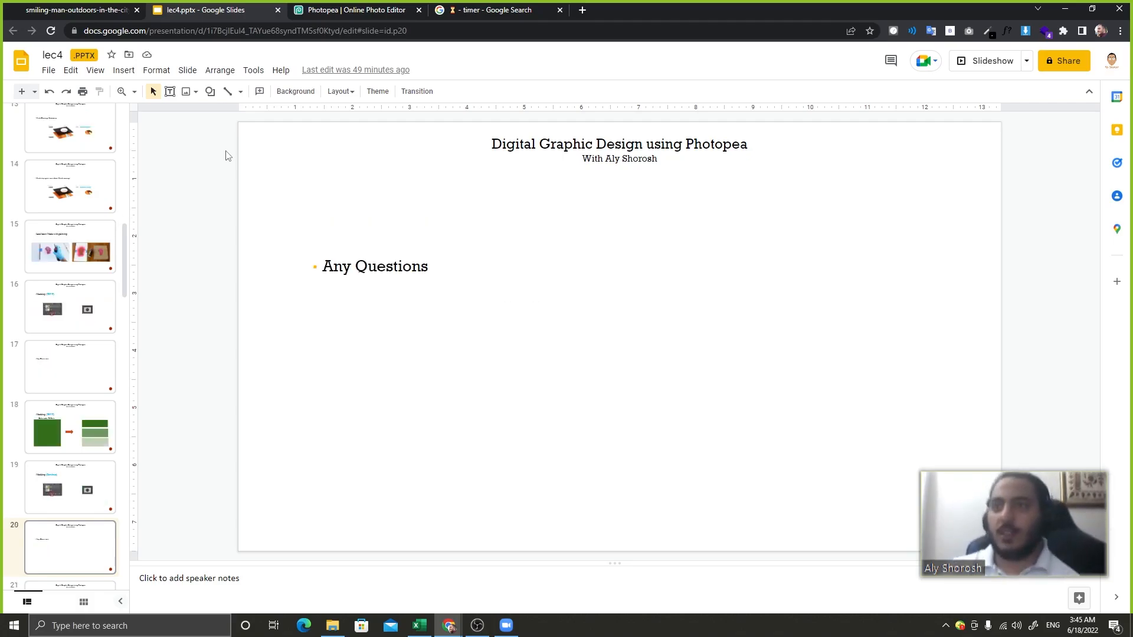
{"action": "key", "text": "Up"}
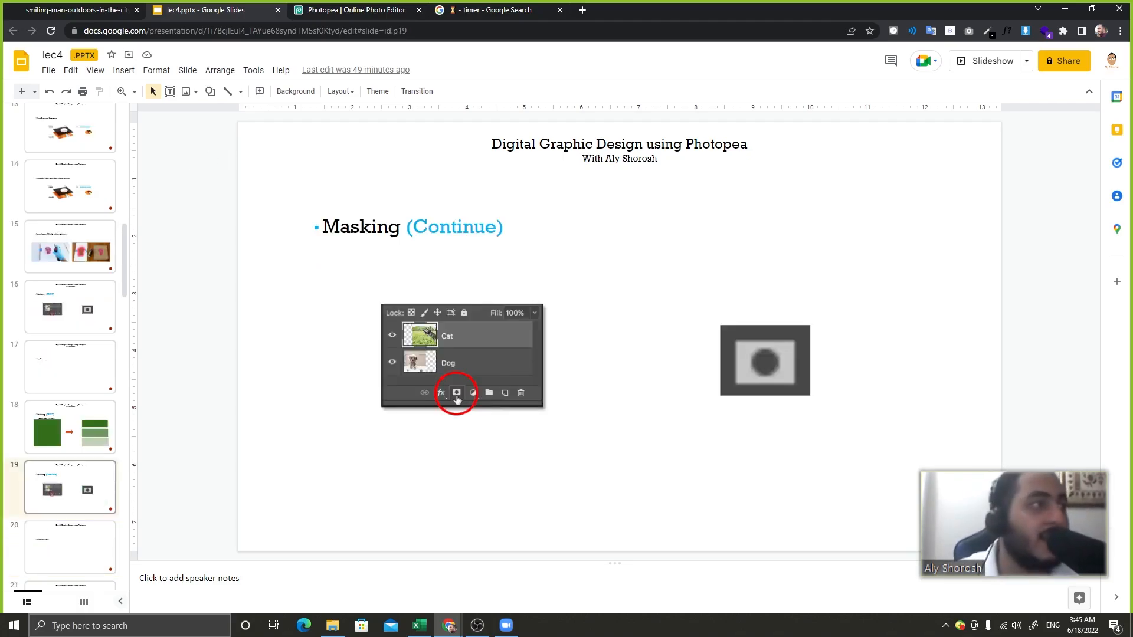
{"action": "left_click", "coordinate": [354, 10]}
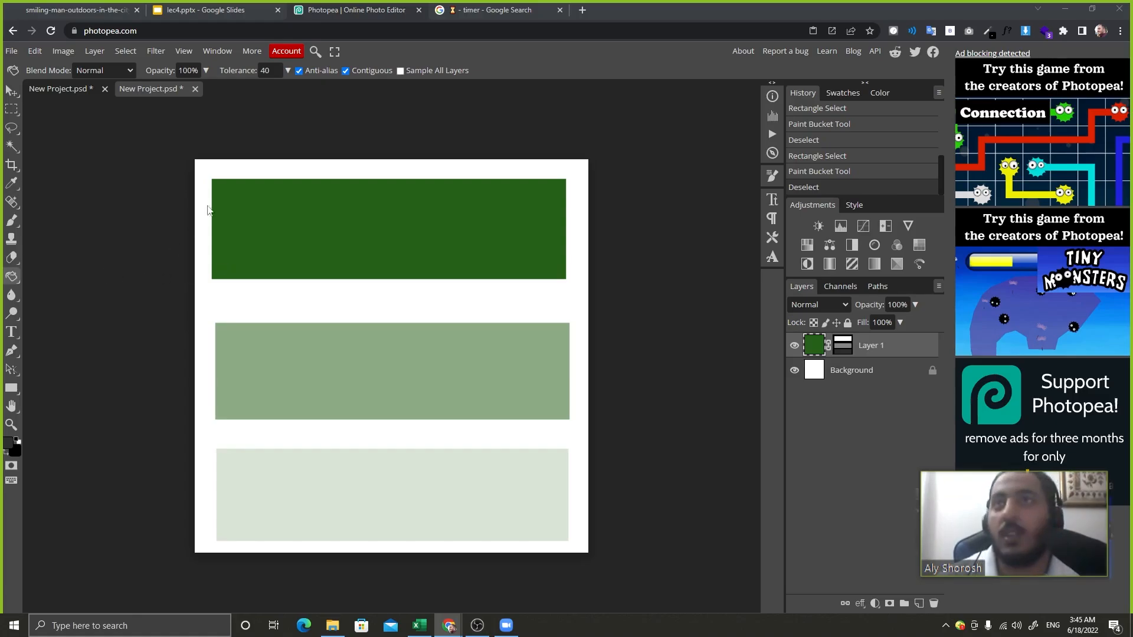
{"action": "left_click", "coordinate": [518, 67]}
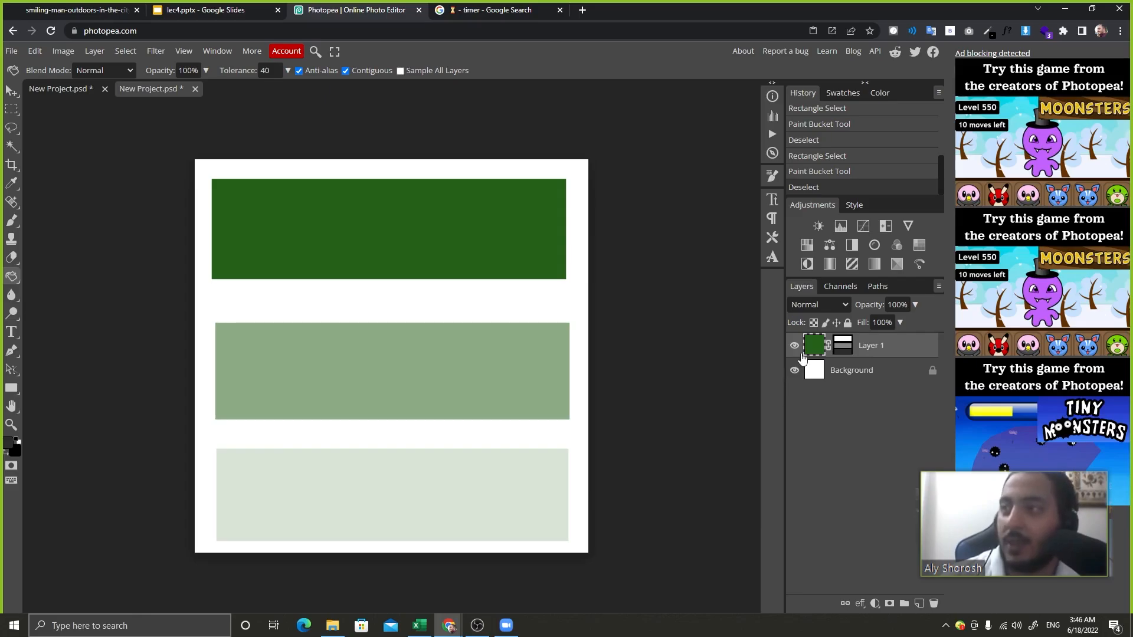
Toggle Layer 1's visibility to compare the canvas with and without the green bands, leaving the layer hidden.
{"action": "left_click", "coordinate": [793, 350]}
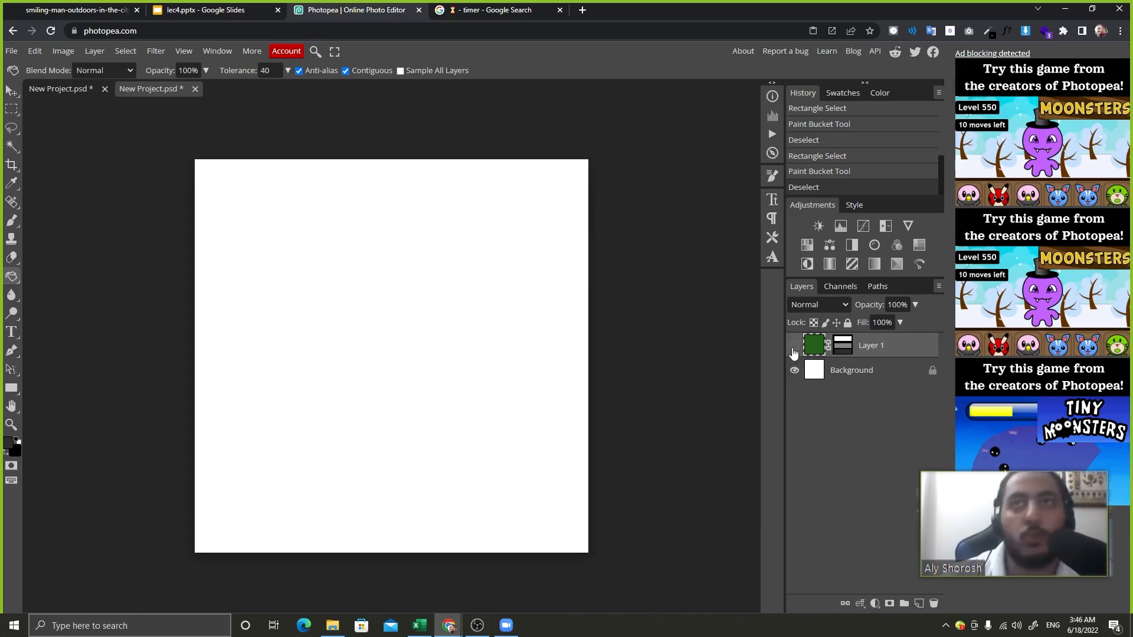
{"action": "left_click", "coordinate": [793, 351]}
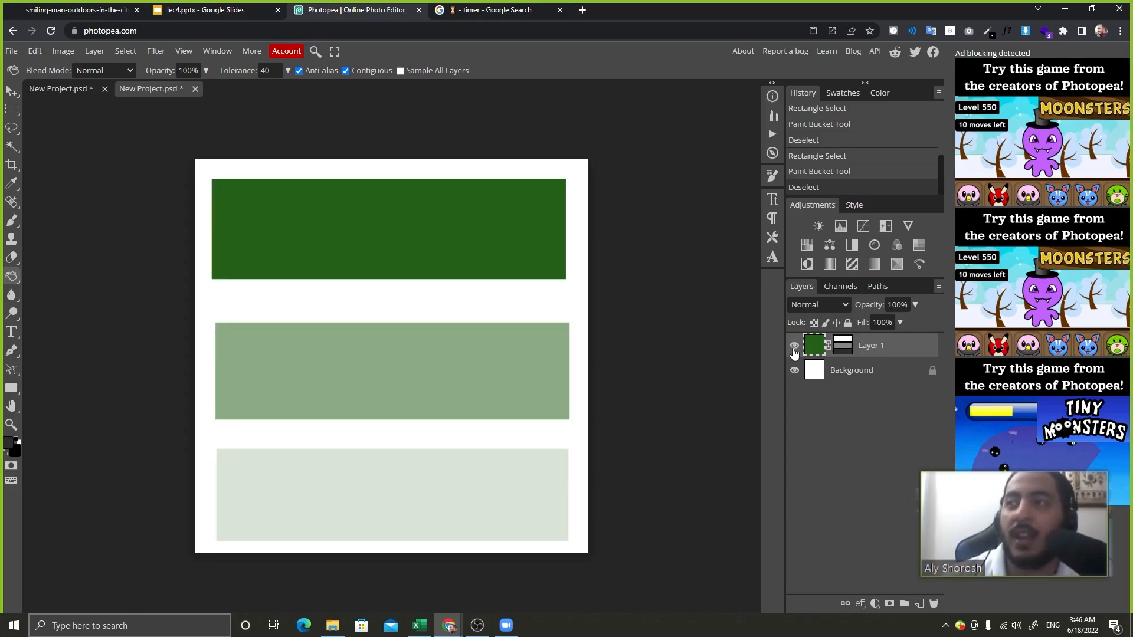
{"action": "left_click", "coordinate": [794, 351]}
Move Layer 1 below the Background layer and back above it to demonstrate layer order.
{"action": "left_click_drag", "start_coordinate": [915, 354], "coordinate": [908, 458]}
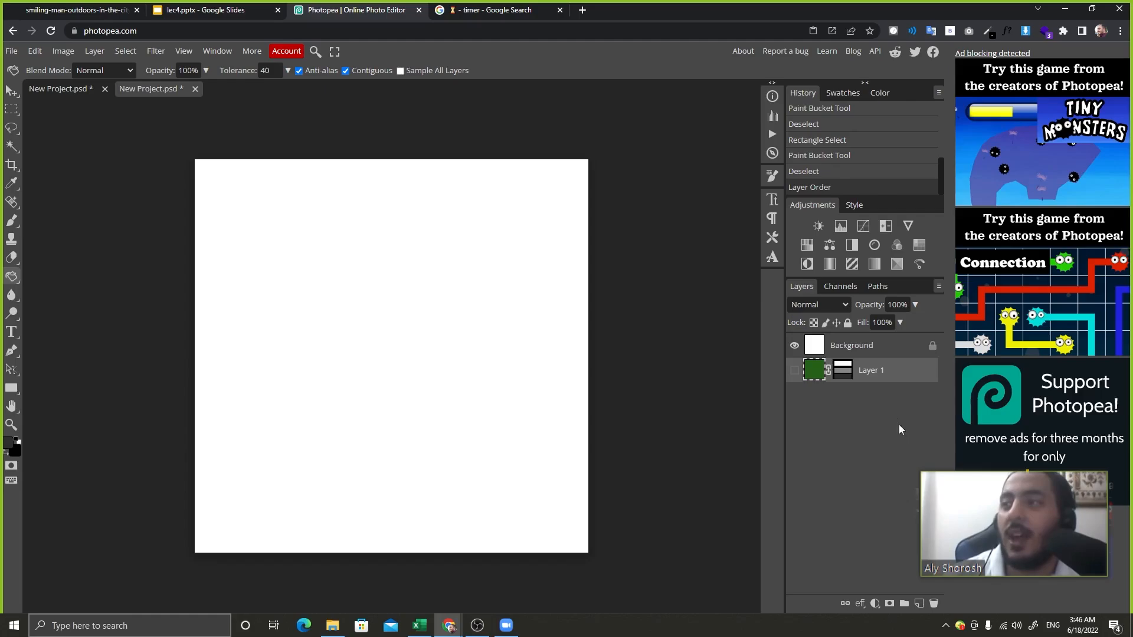
{"action": "left_click_drag", "start_coordinate": [884, 370], "coordinate": [885, 344]}
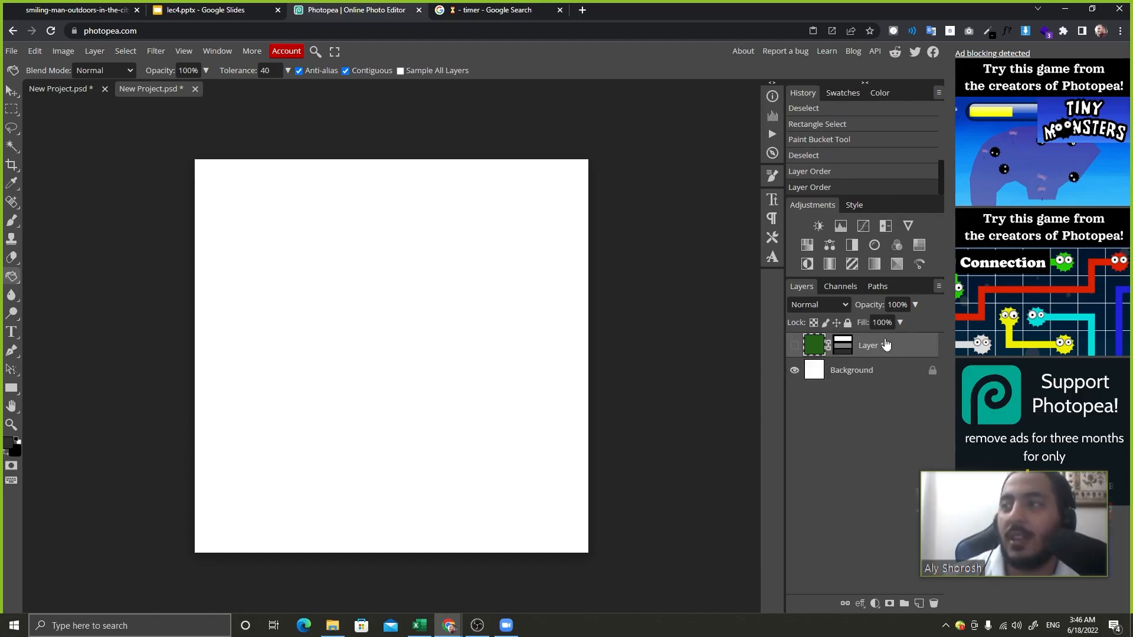
Open the options for Layer 1's raster mask.
{"action": "right_click", "coordinate": [843, 346]}
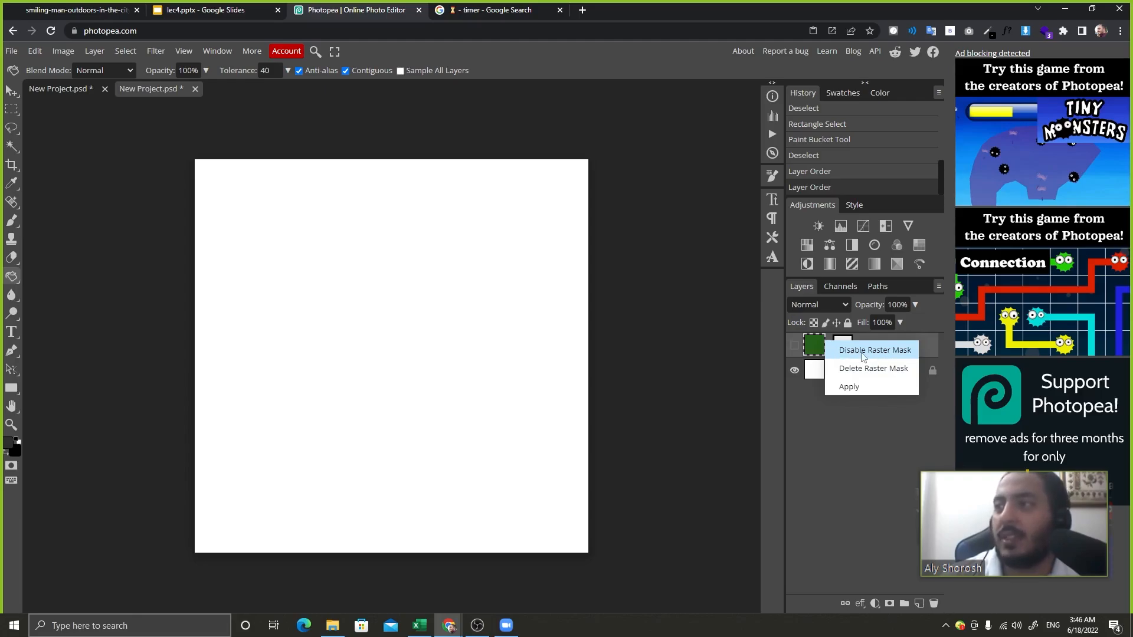
Disable and re-enable the raster mask on Layer 1, and make Layer 1 visible.
{"action": "left_click", "coordinate": [865, 352]}
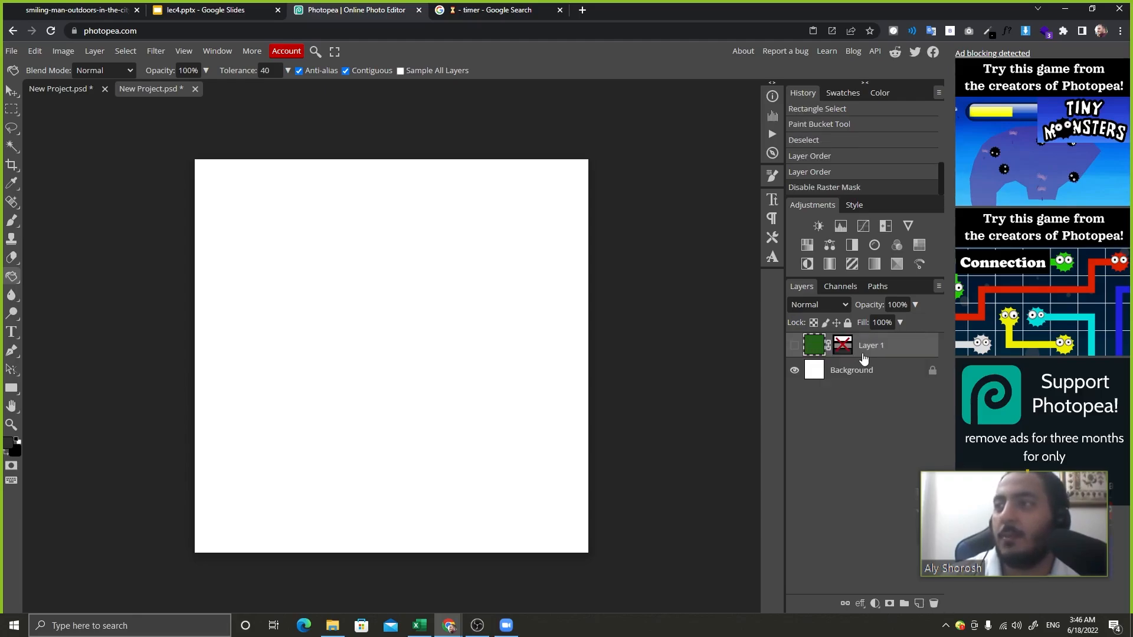
{"action": "right_click", "coordinate": [846, 348]}
{"action": "left_click", "coordinate": [872, 355]}
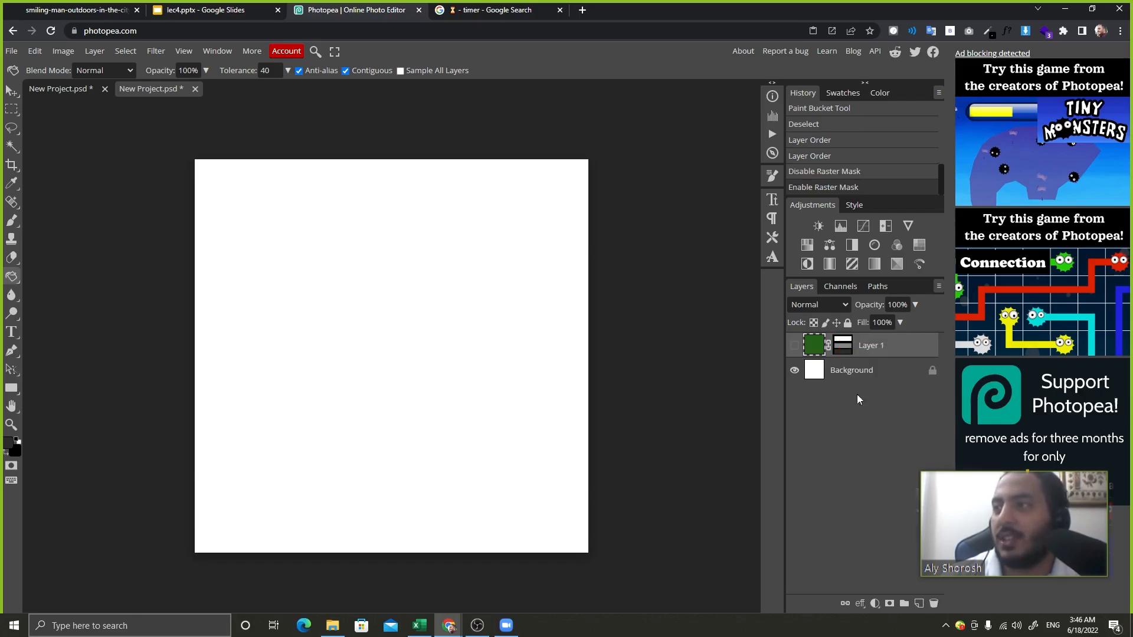
{"action": "left_click", "coordinate": [794, 346]}
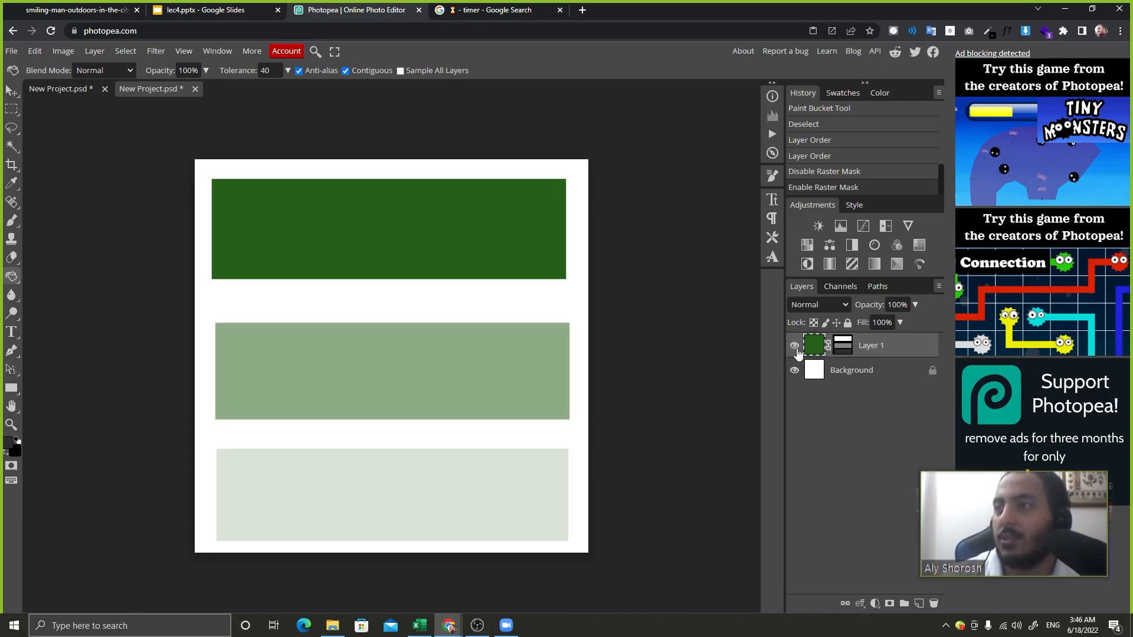
Disable the raster mask on the visible Layer 1 to show the full green fill, and enable it again.
{"action": "left_click", "coordinate": [847, 348]}
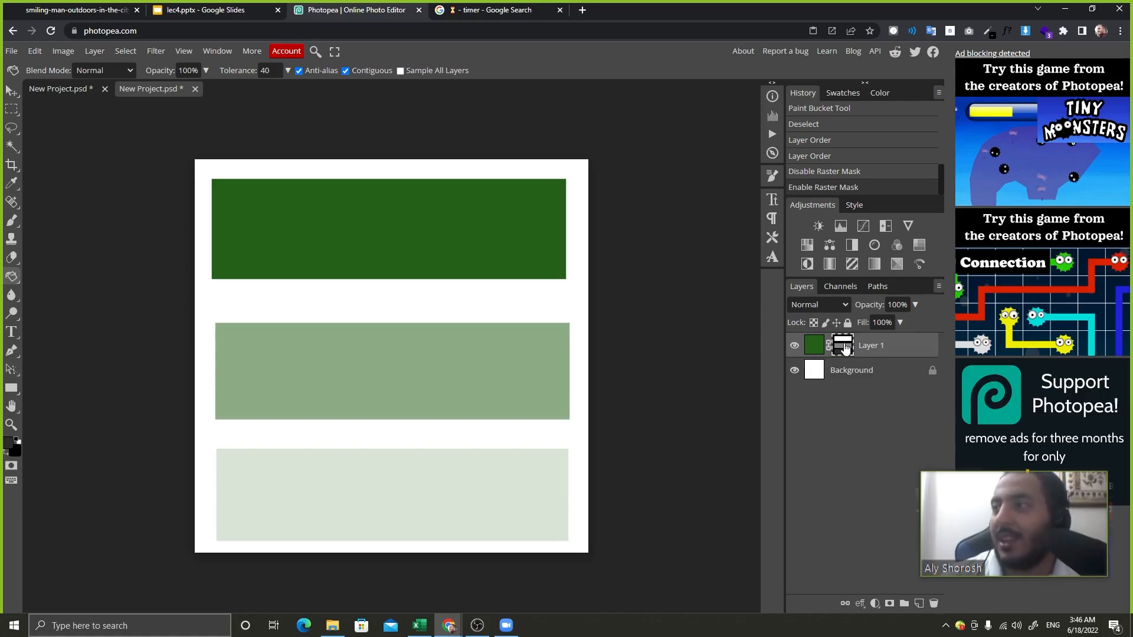
{"action": "right_click", "coordinate": [846, 348]}
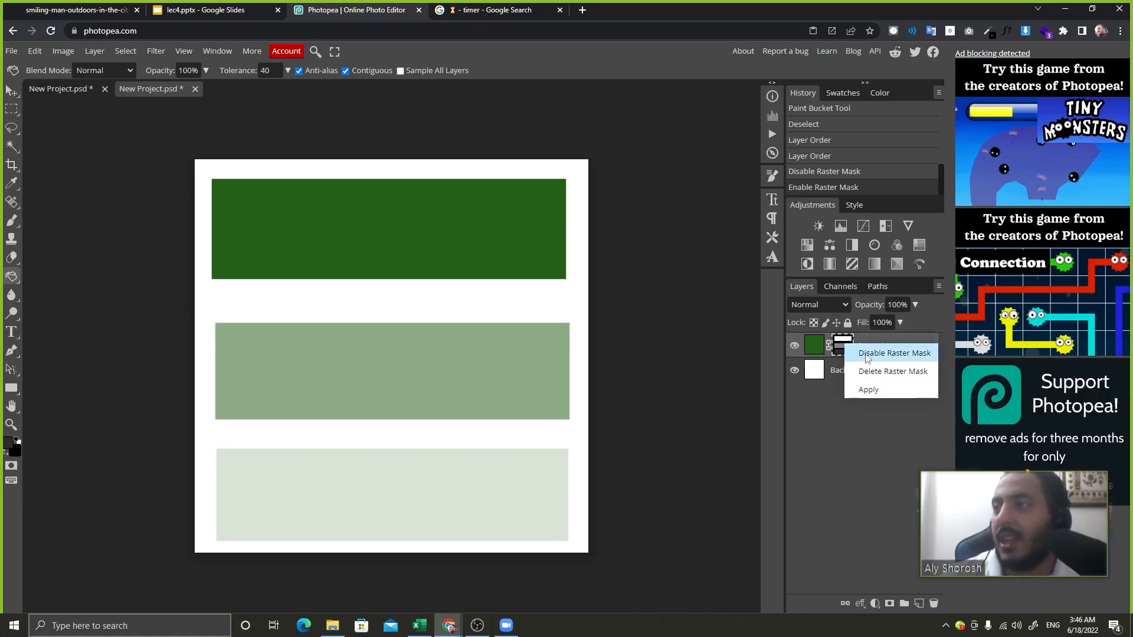
{"action": "left_click", "coordinate": [866, 354]}
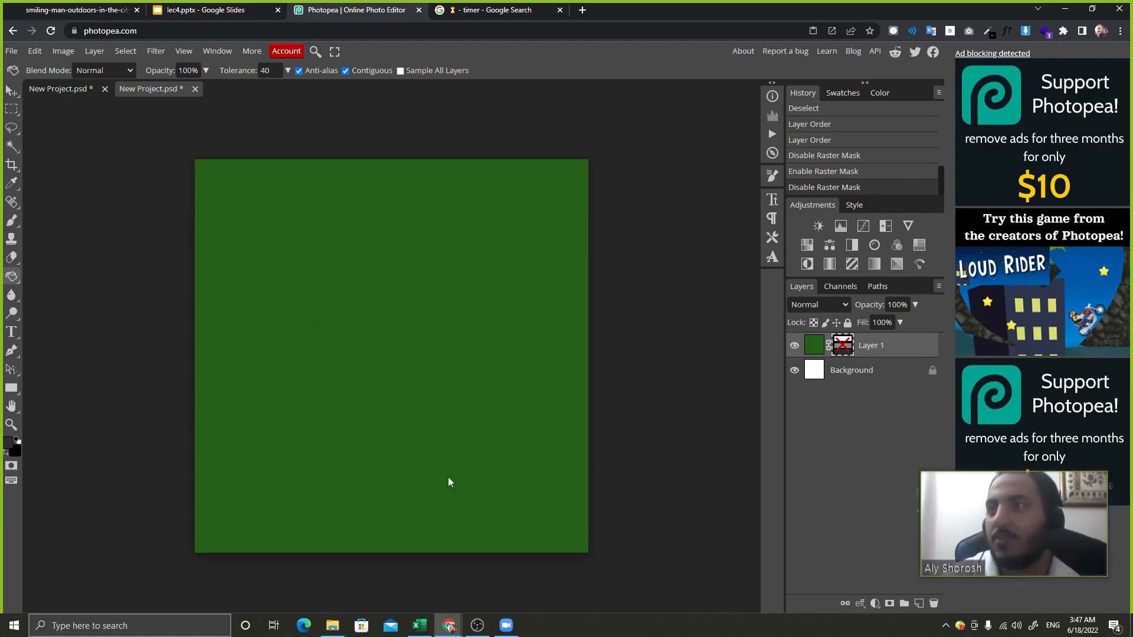
{"action": "right_click", "coordinate": [843, 352]}
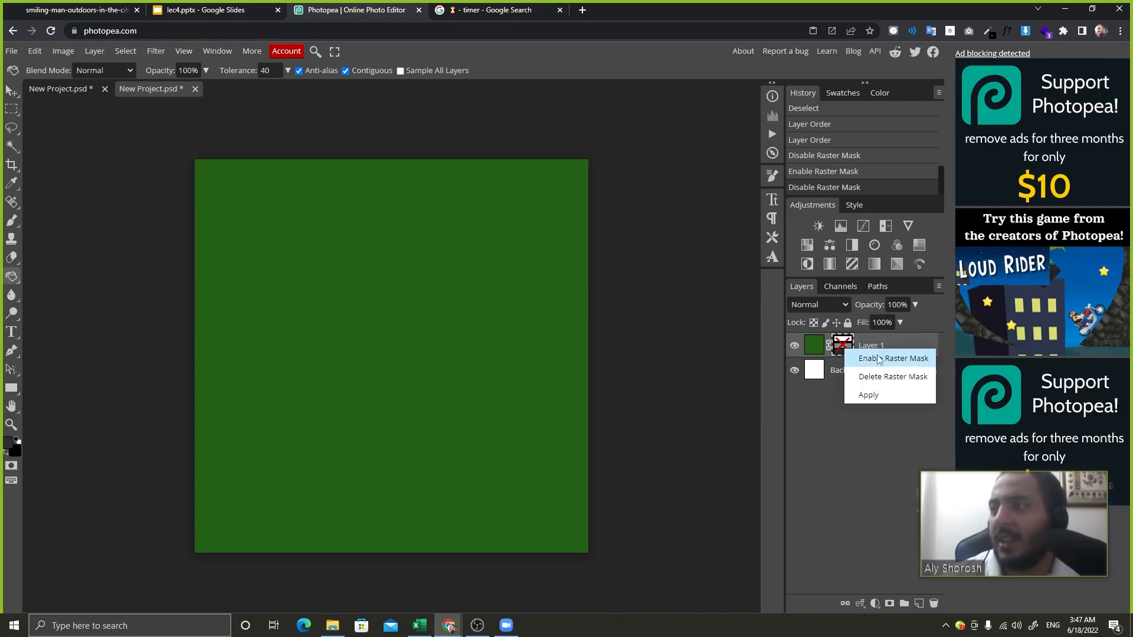
{"action": "left_click", "coordinate": [878, 359]}
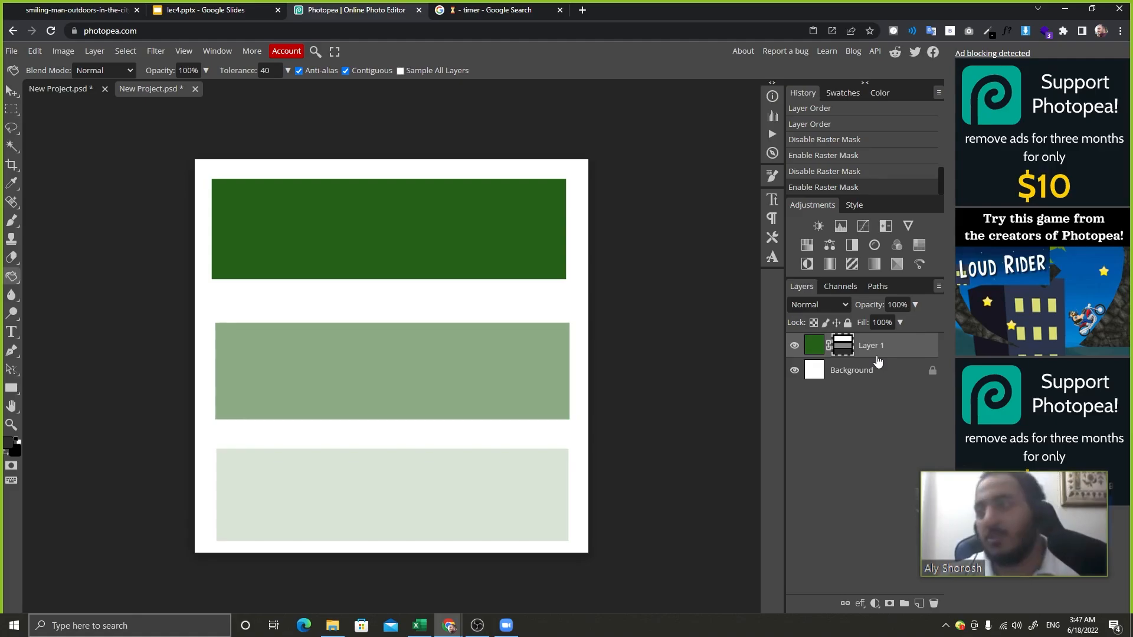
{"action": "right_click", "coordinate": [840, 347]}
{"action": "left_click", "coordinate": [848, 461]}
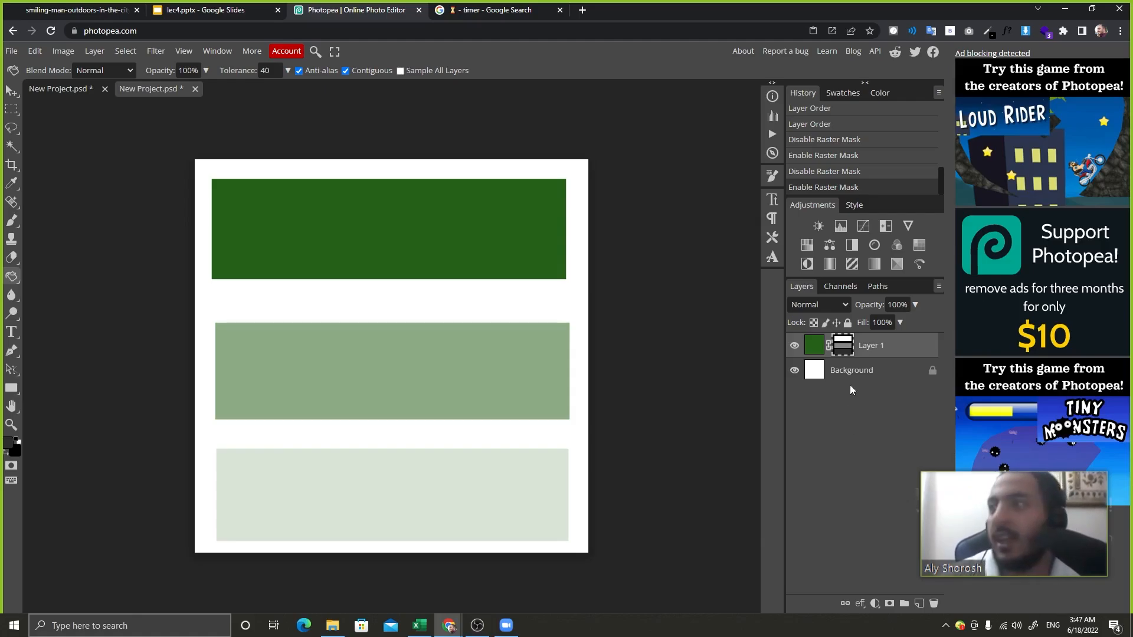
Toggle Layer 1's raster mask off and on repeatedly, ending with the mask enabled.
{"action": "left_click", "coordinate": [842, 351], "text": "shift"}
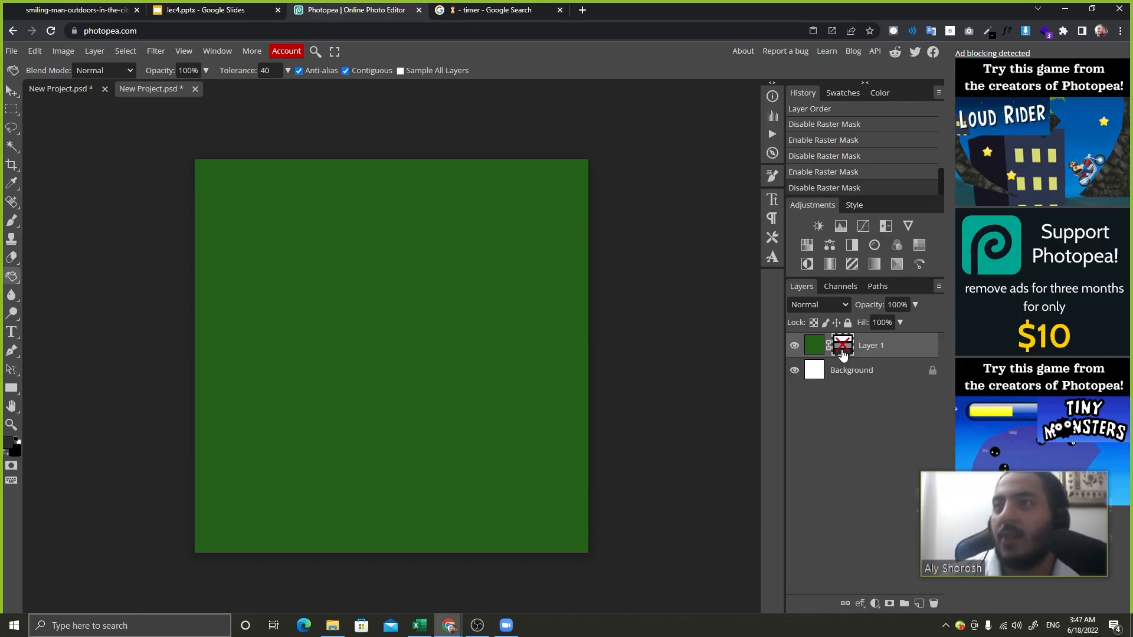
{"action": "left_click", "coordinate": [842, 352], "text": "shift"}
{"action": "left_click", "coordinate": [841, 352], "text": "shift"}
{"action": "left_click", "coordinate": [842, 351], "text": "shift"}
{"action": "left_click", "coordinate": [842, 351], "text": "shift"}
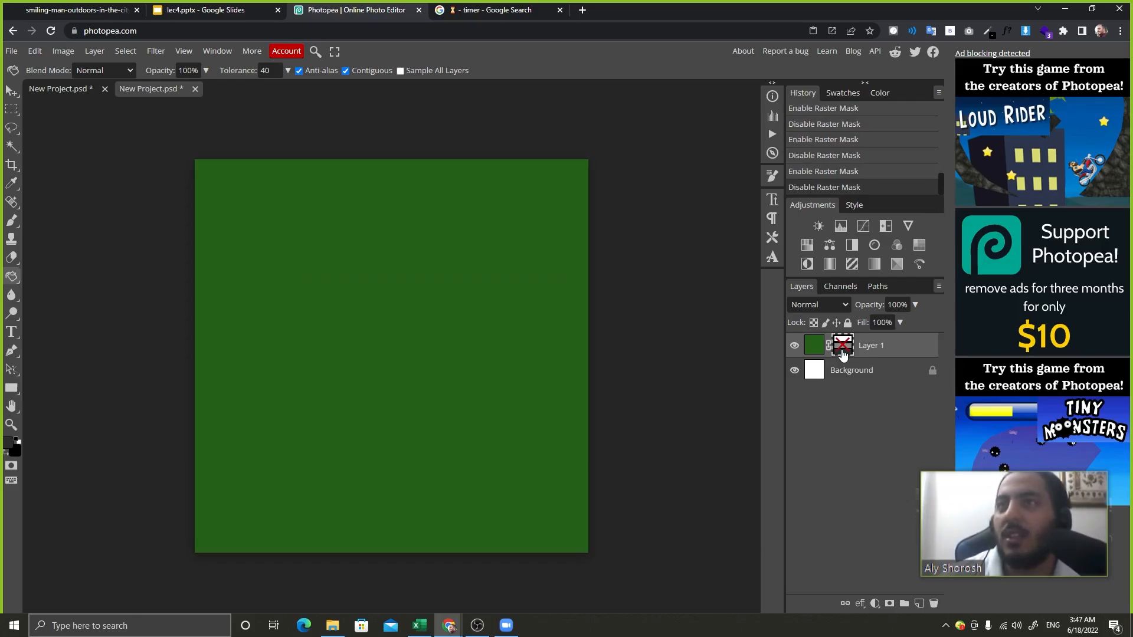
{"action": "left_click", "coordinate": [842, 352], "text": "shift"}
{"action": "left_click", "coordinate": [842, 352], "text": "shift"}
{"action": "left_click", "coordinate": [842, 351], "text": "shift"}
{"action": "left_click", "coordinate": [841, 351], "text": "shift"}
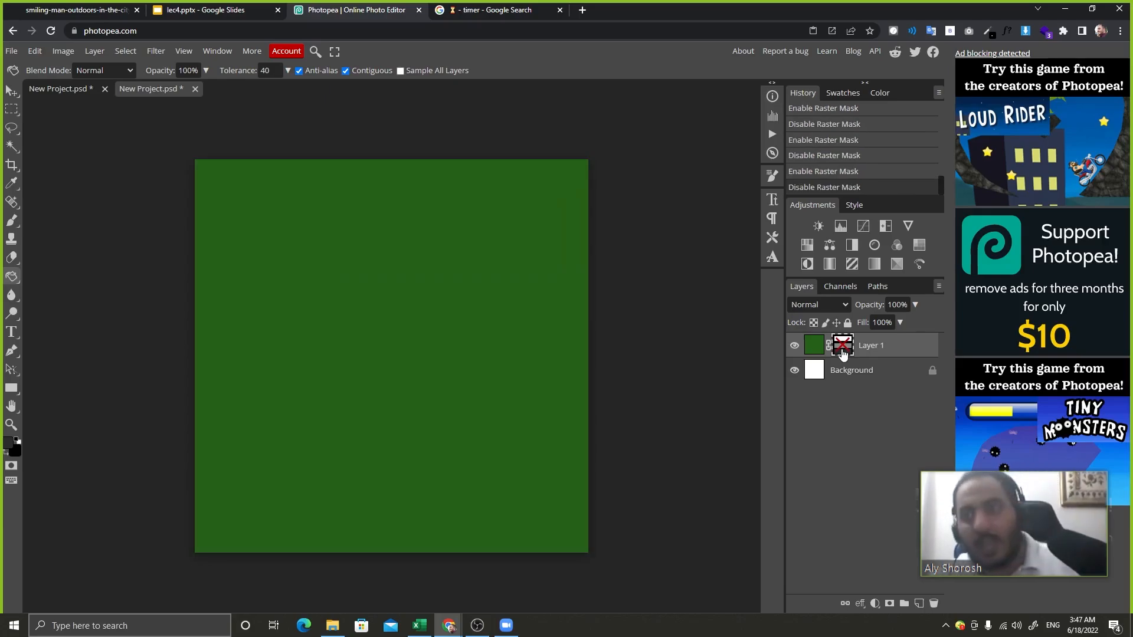
{"action": "left_click", "coordinate": [842, 351], "text": "shift"}
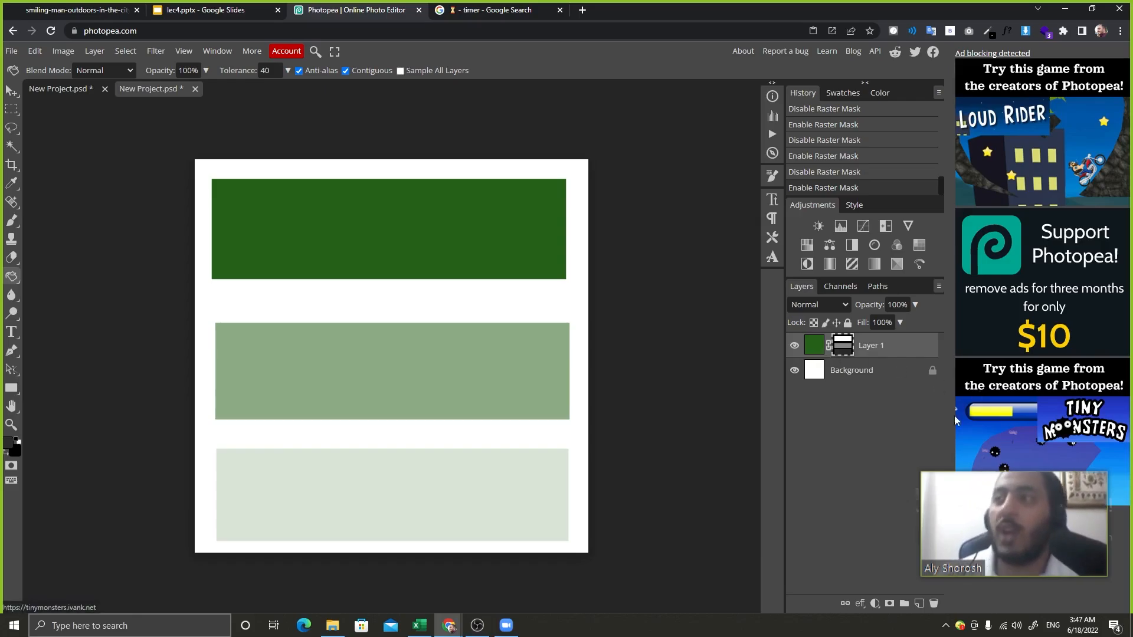
{"action": "left_click", "coordinate": [844, 345], "text": "shift"}
{"action": "left_click", "coordinate": [843, 345], "text": "shift"}
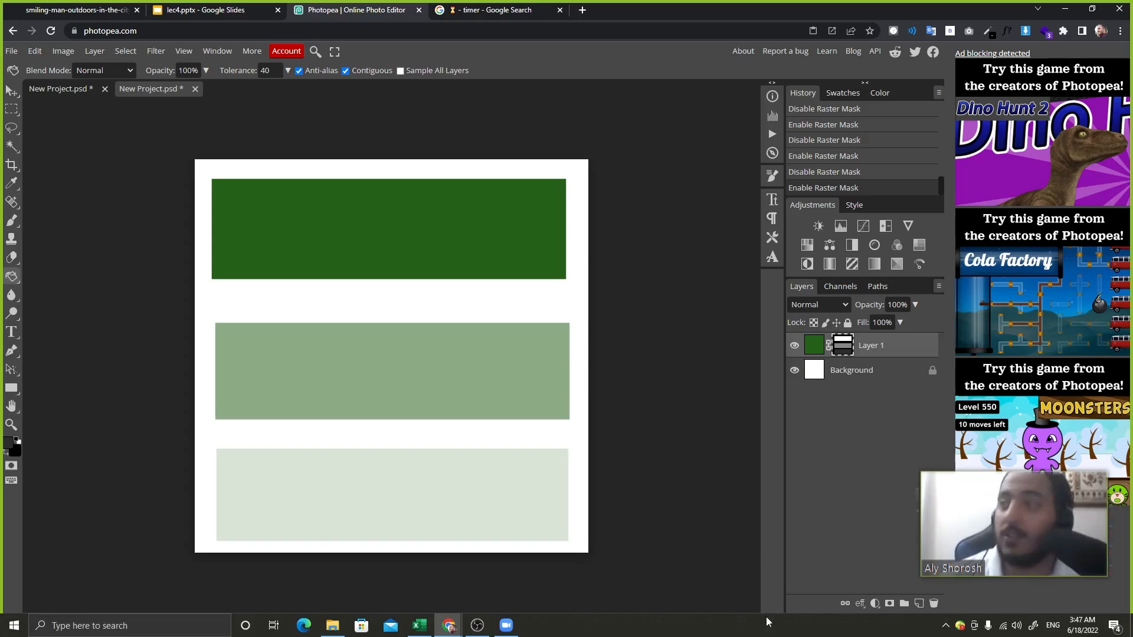
Delete Layer 1's raster mask and undo the deletion, and redo and undo it once more.
{"action": "right_click", "coordinate": [837, 351]}
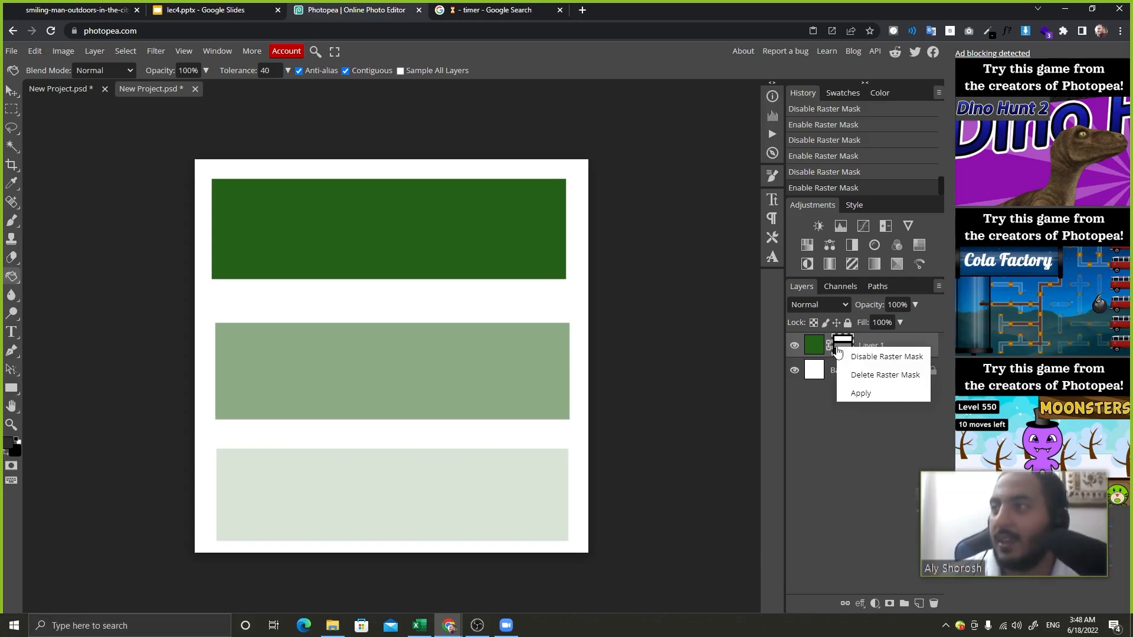
{"action": "left_click", "coordinate": [884, 376]}
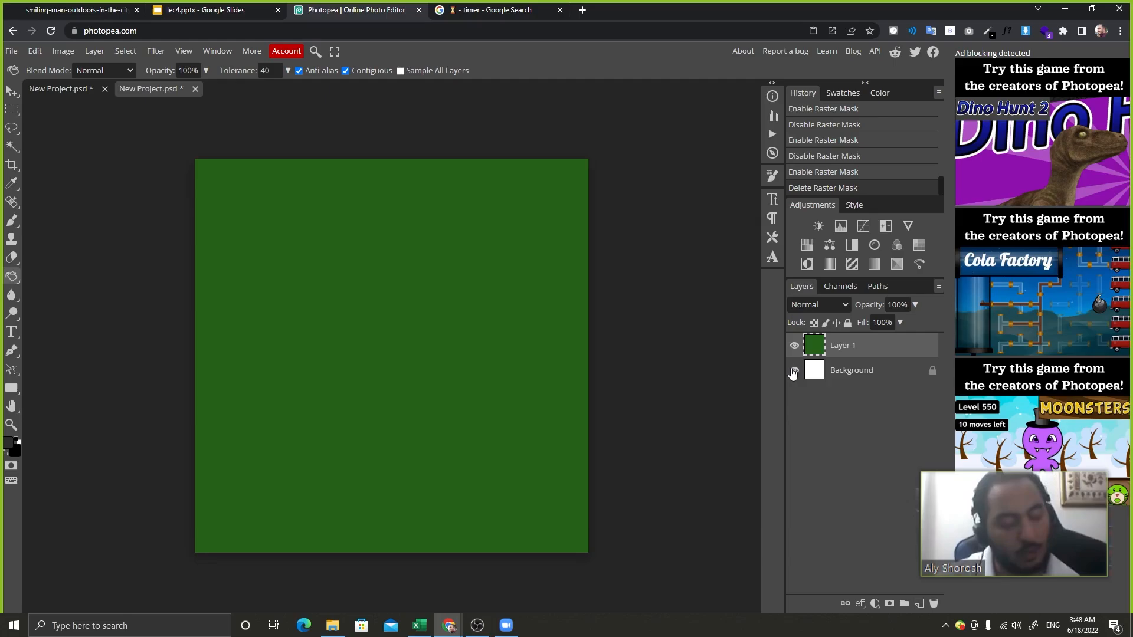
{"action": "key", "text": "ctrl+z"}
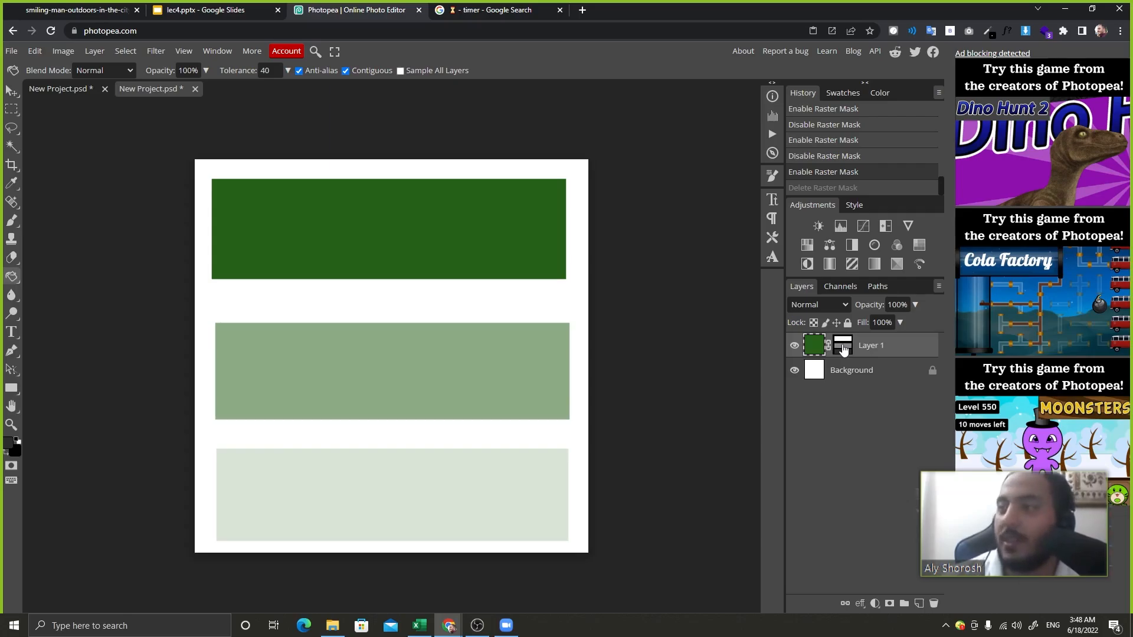
{"action": "left_click", "coordinate": [842, 349]}
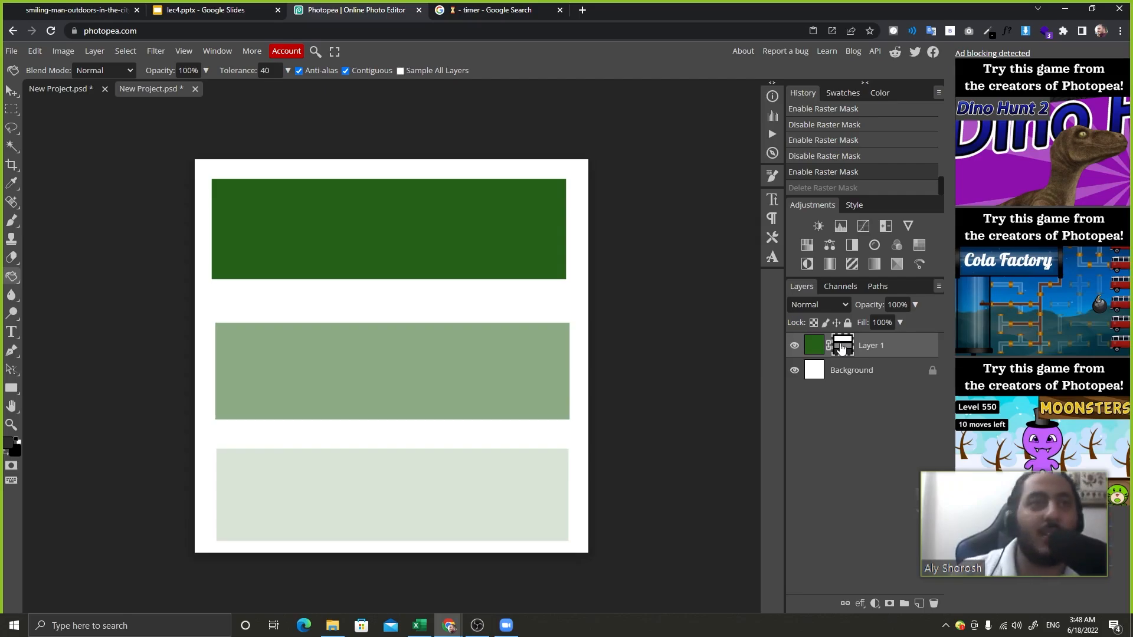
{"action": "key", "text": "ctrl+shift+z"}
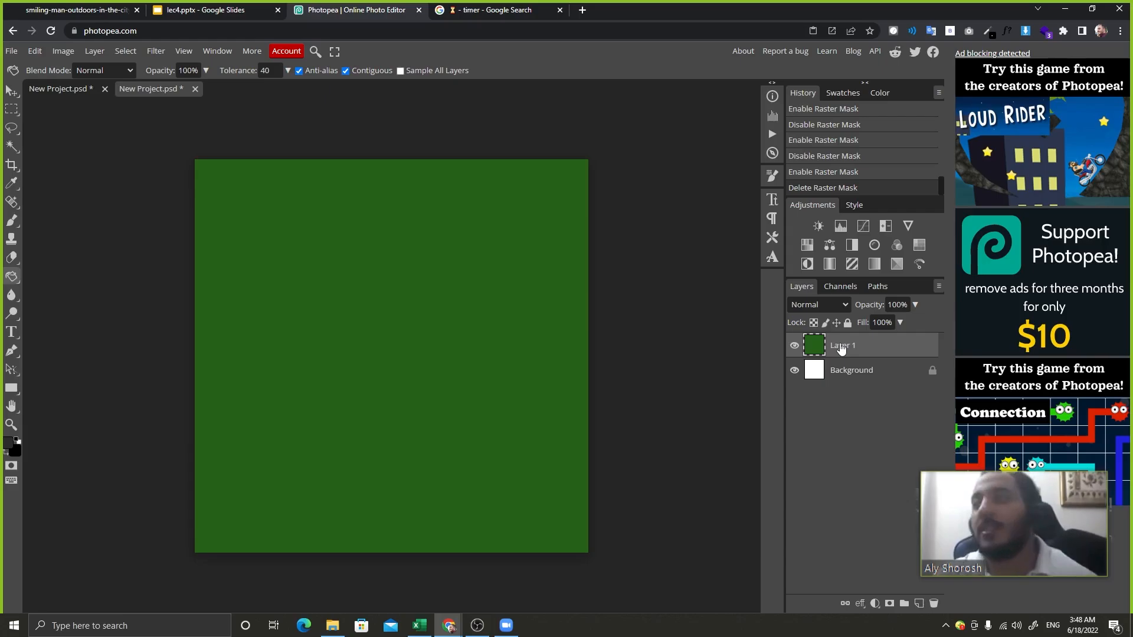
{"action": "key", "text": "ctrl+z"}
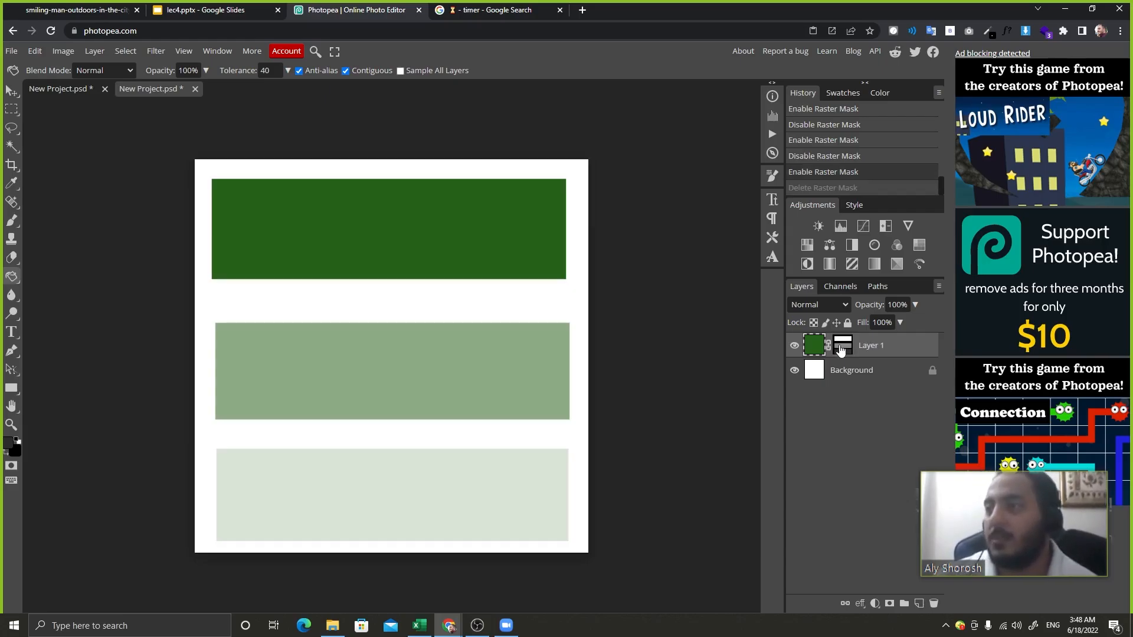
Move Layer 1's raster mask to the trash twice, undoing the deletion each time.
{"action": "left_click_drag", "start_coordinate": [840, 350], "coordinate": [933, 603]}
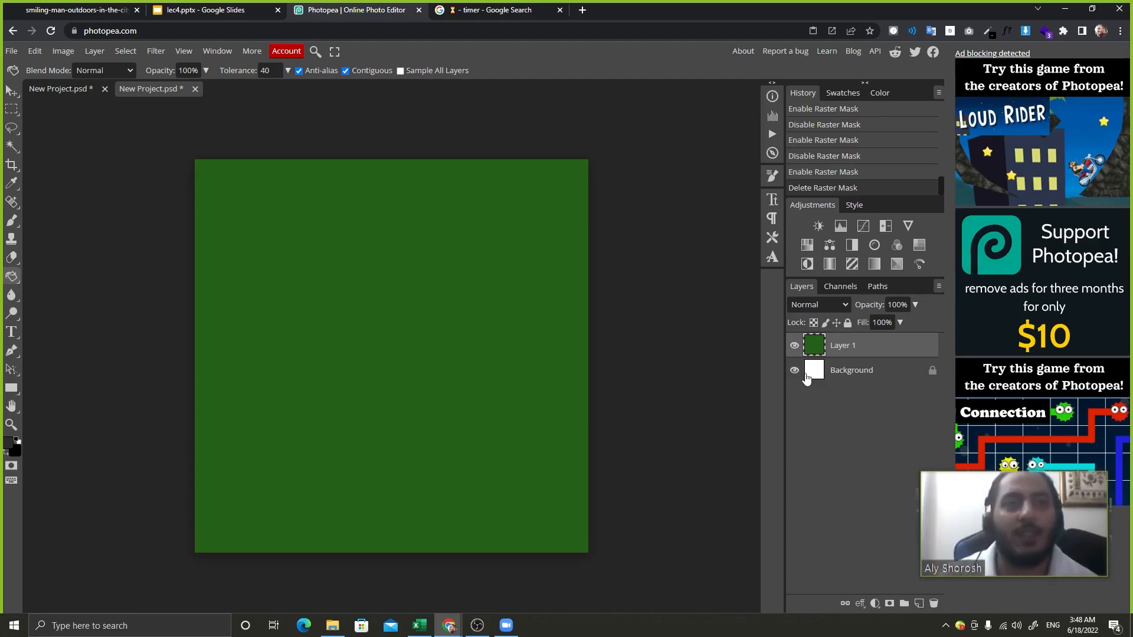
{"action": "key", "text": "ctrl+z"}
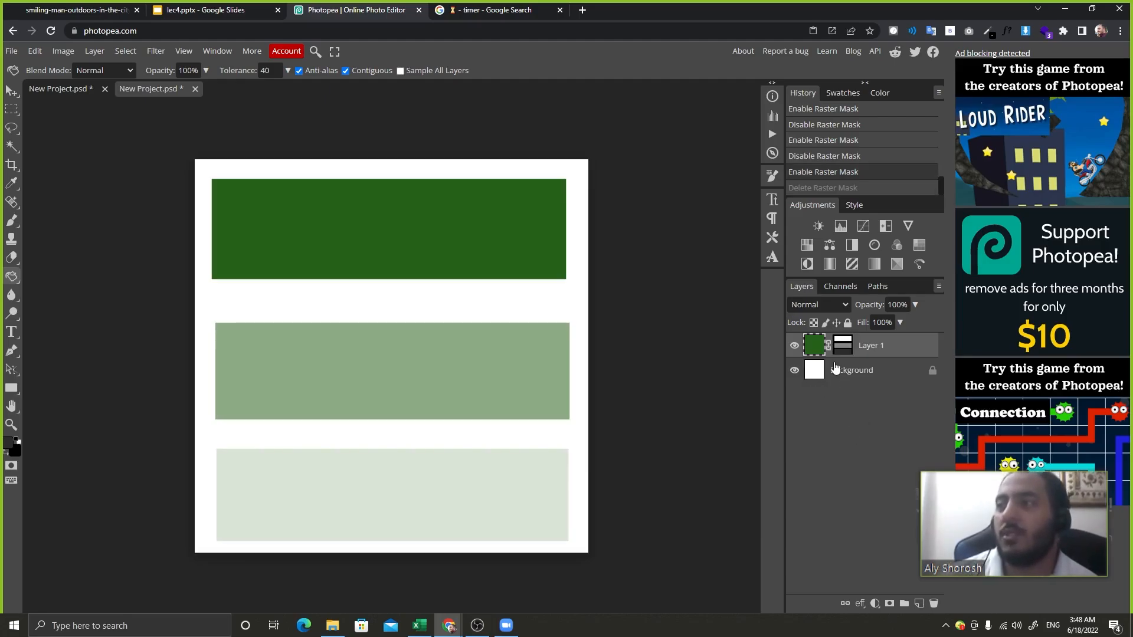
{"action": "left_click_drag", "start_coordinate": [842, 347], "coordinate": [935, 605]}
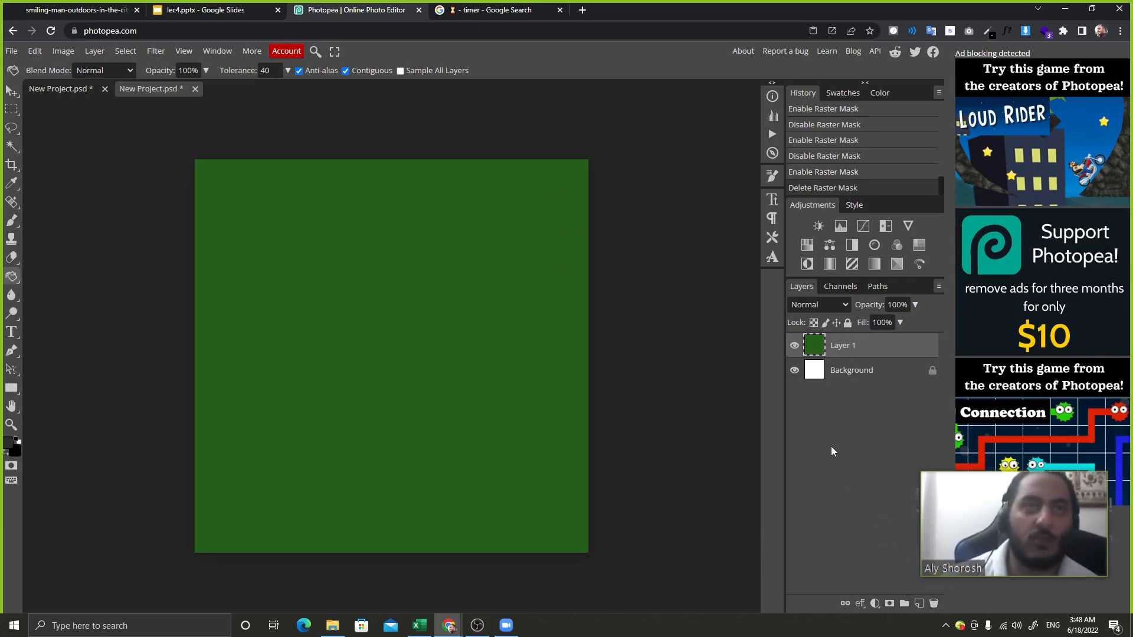
{"action": "key", "text": "ctrl+z"}
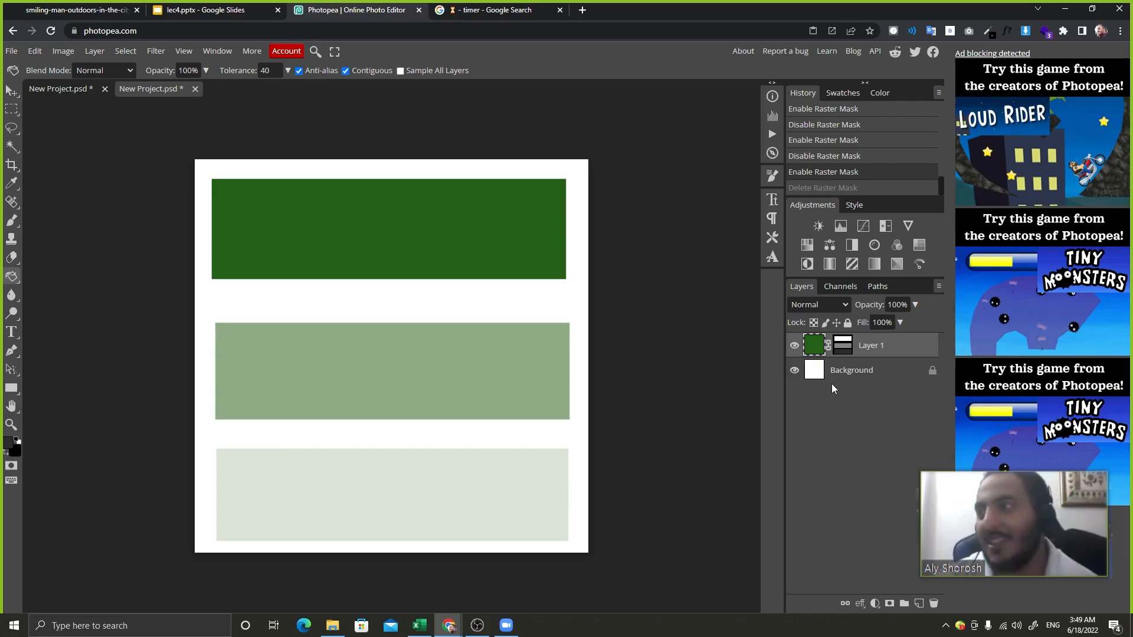
Add a vector mask to Layer 1 alongside its existing raster mask.
{"action": "left_click", "coordinate": [842, 348]}
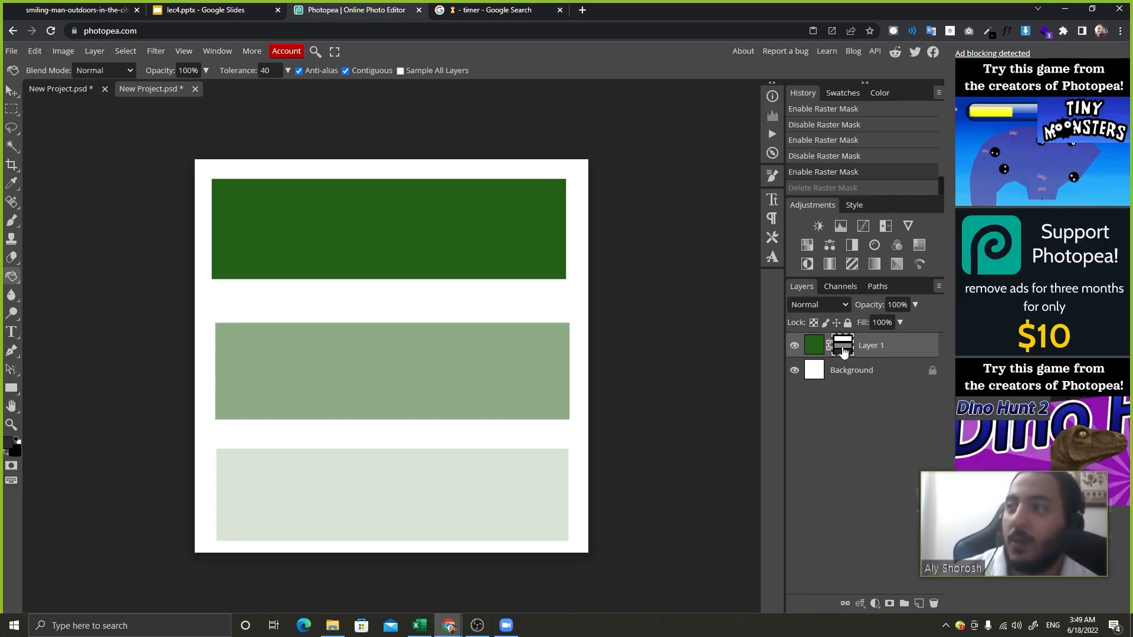
{"action": "left_click", "coordinate": [906, 348]}
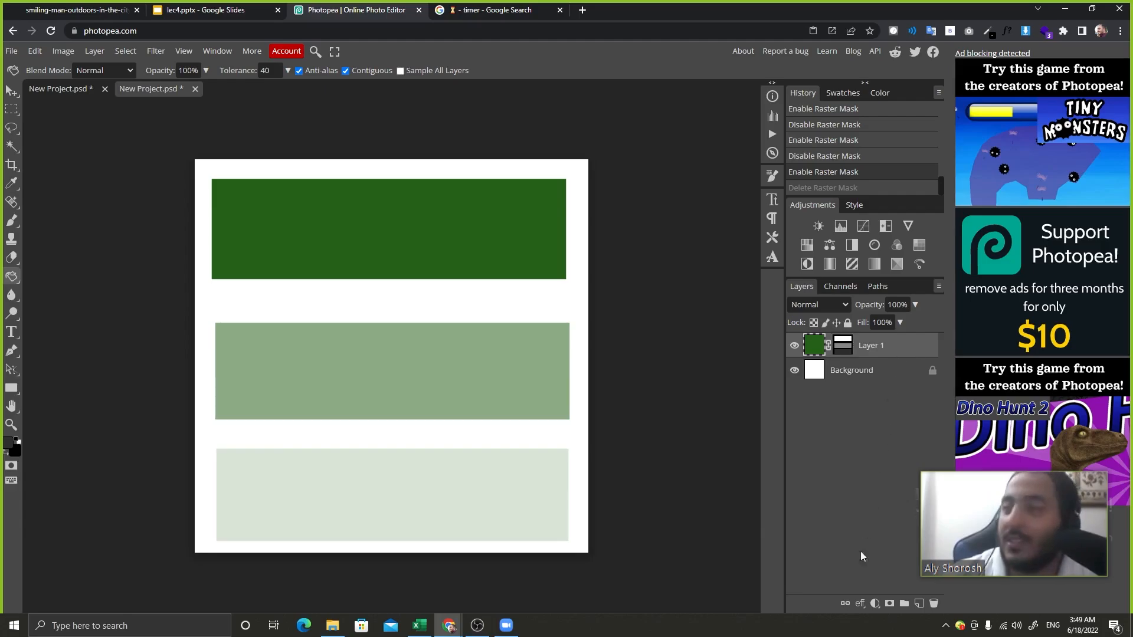
{"action": "left_click", "coordinate": [887, 604]}
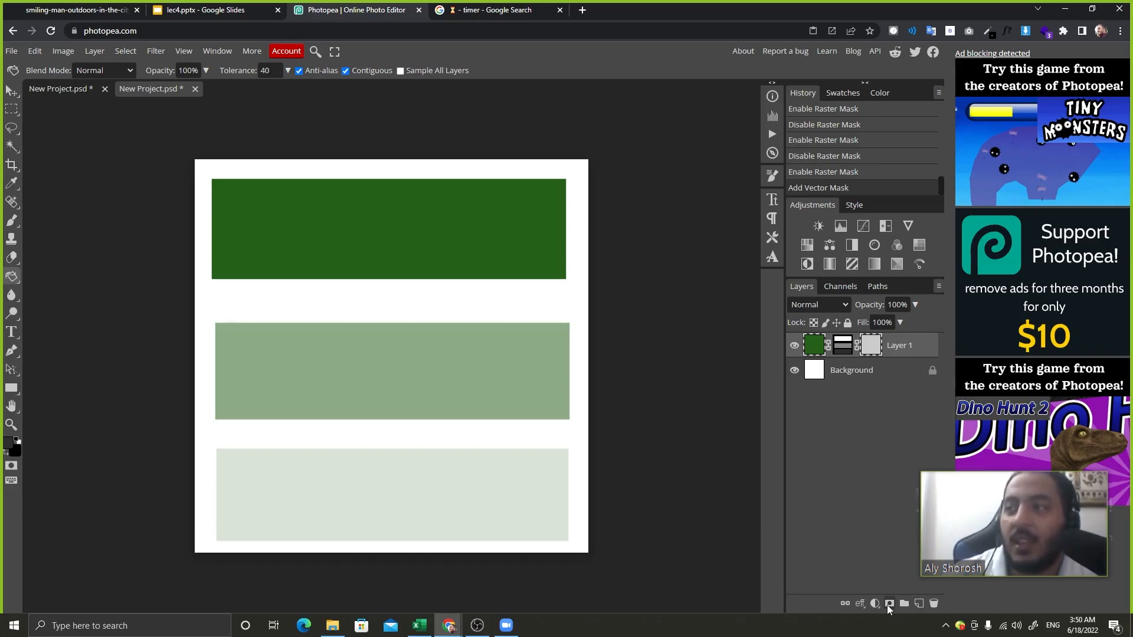
Try two Brush strokes on Layer 1's pixels across the middle and lower rectangles, undoing each one.
{"action": "left_click", "coordinate": [872, 349]}
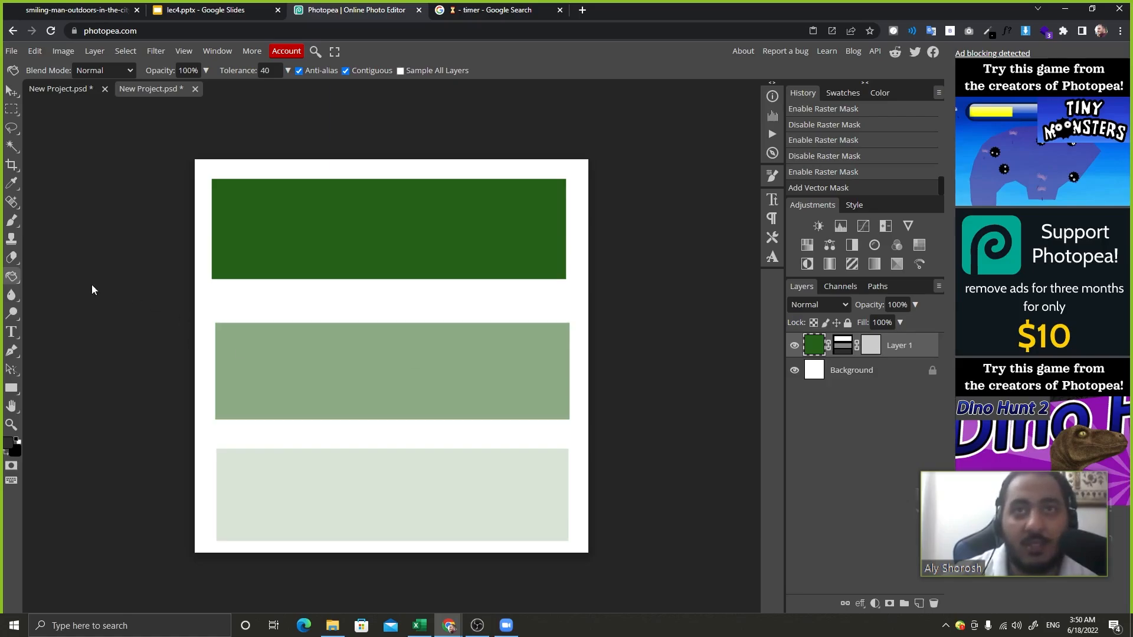
{"action": "left_click", "coordinate": [12, 220]}
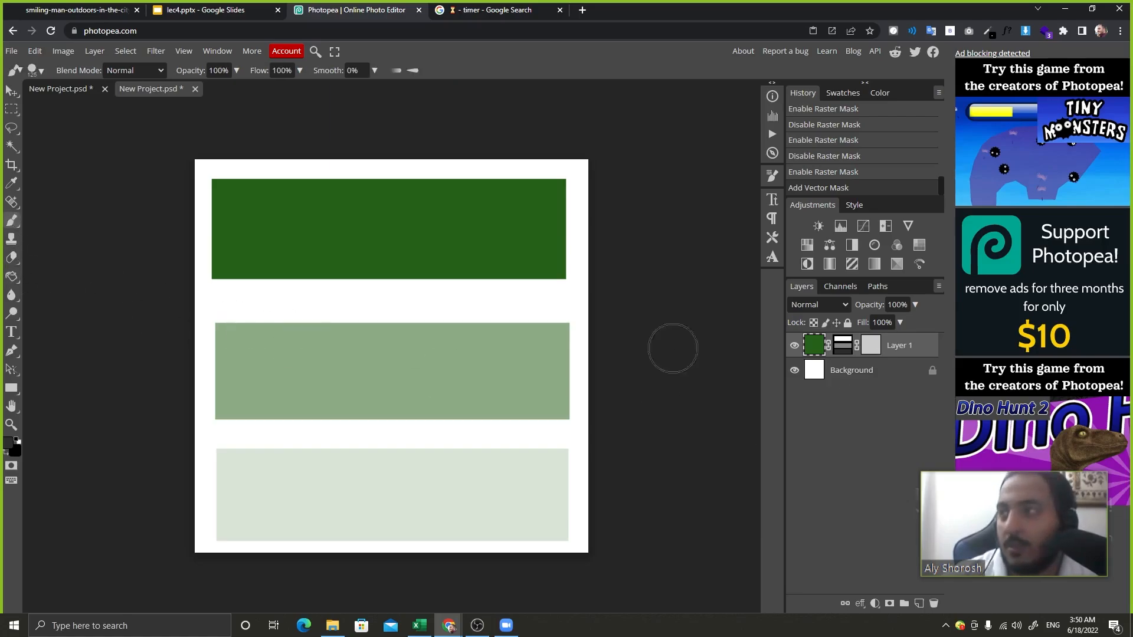
{"action": "left_click_drag", "start_coordinate": [288, 343], "coordinate": [427, 434]}
{"action": "key", "text": "ctrl+z"}
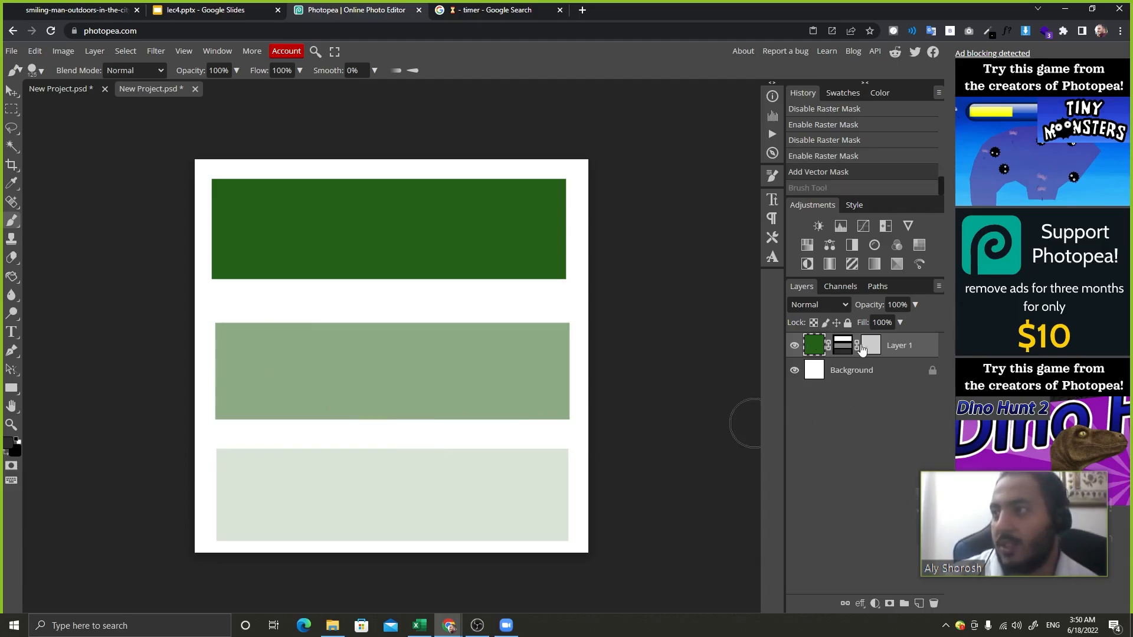
{"action": "left_click_drag", "start_coordinate": [395, 341], "coordinate": [402, 498]}
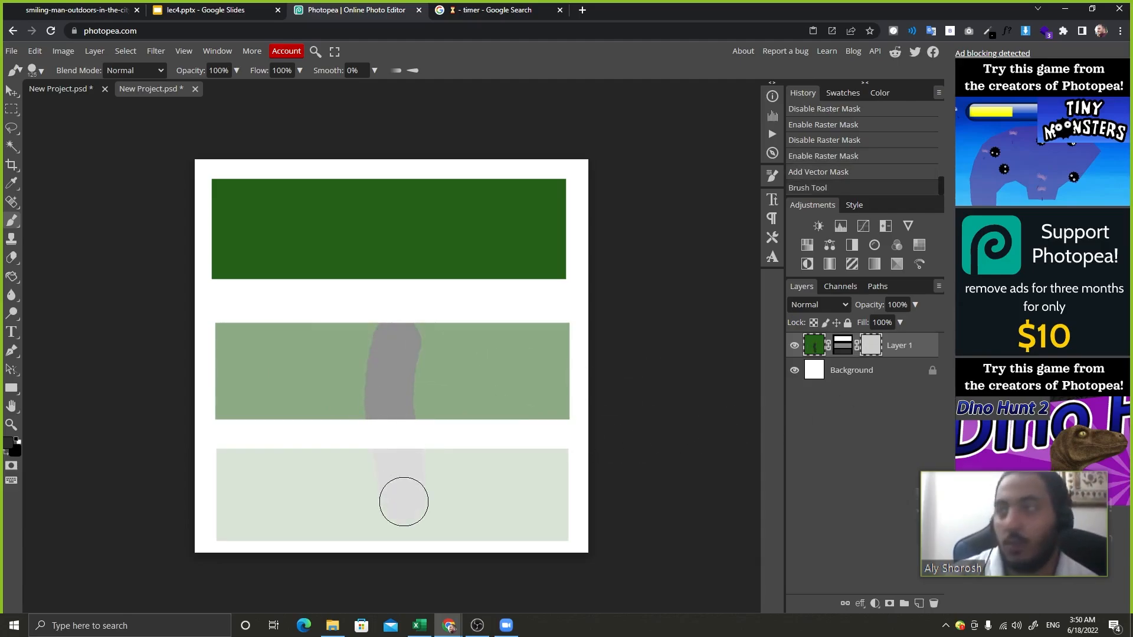
{"action": "key", "text": "ctrl+z"}
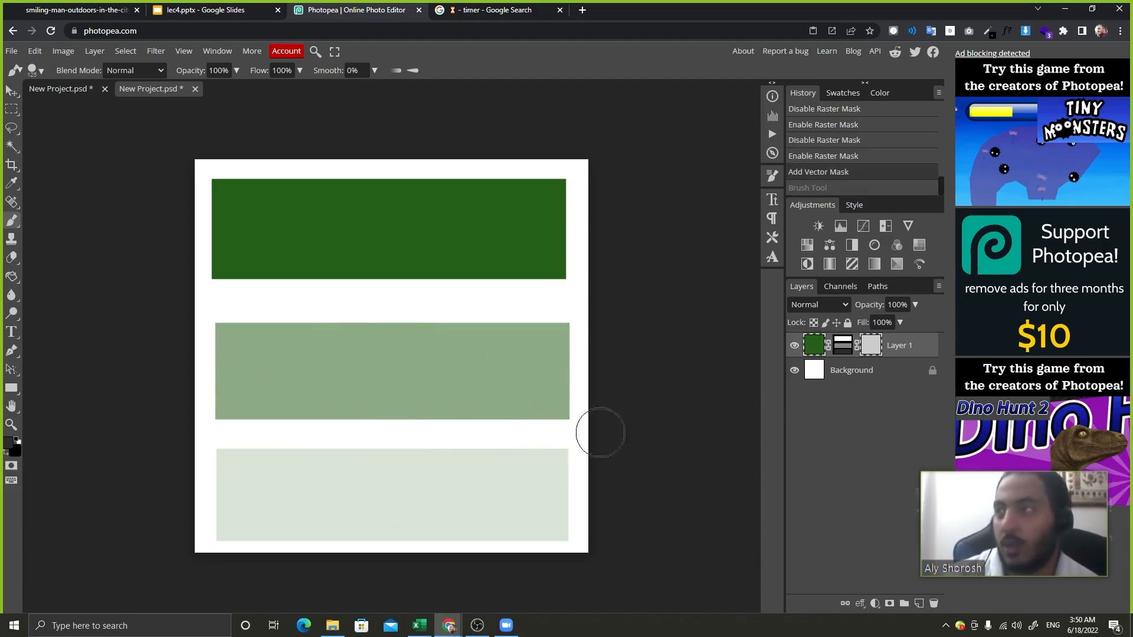
Try a diagonal Brush stroke on Layer 1's raster mask from the middle rectangle to the lower one, and undo it.
{"action": "left_click", "coordinate": [868, 348]}
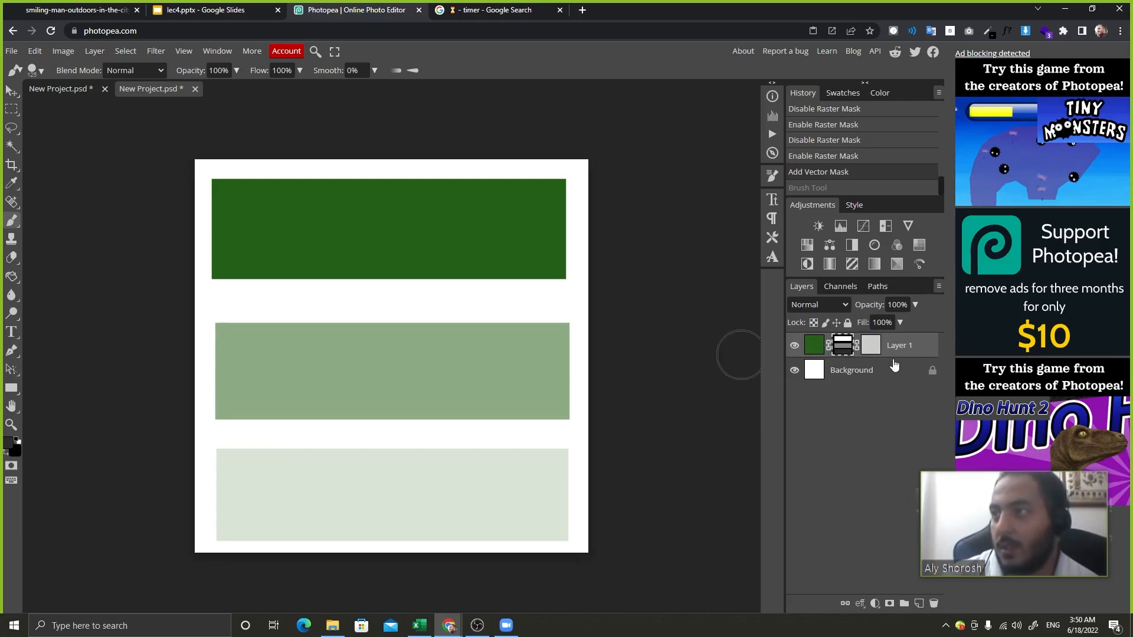
{"action": "left_click_drag", "start_coordinate": [451, 328], "coordinate": [387, 488]}
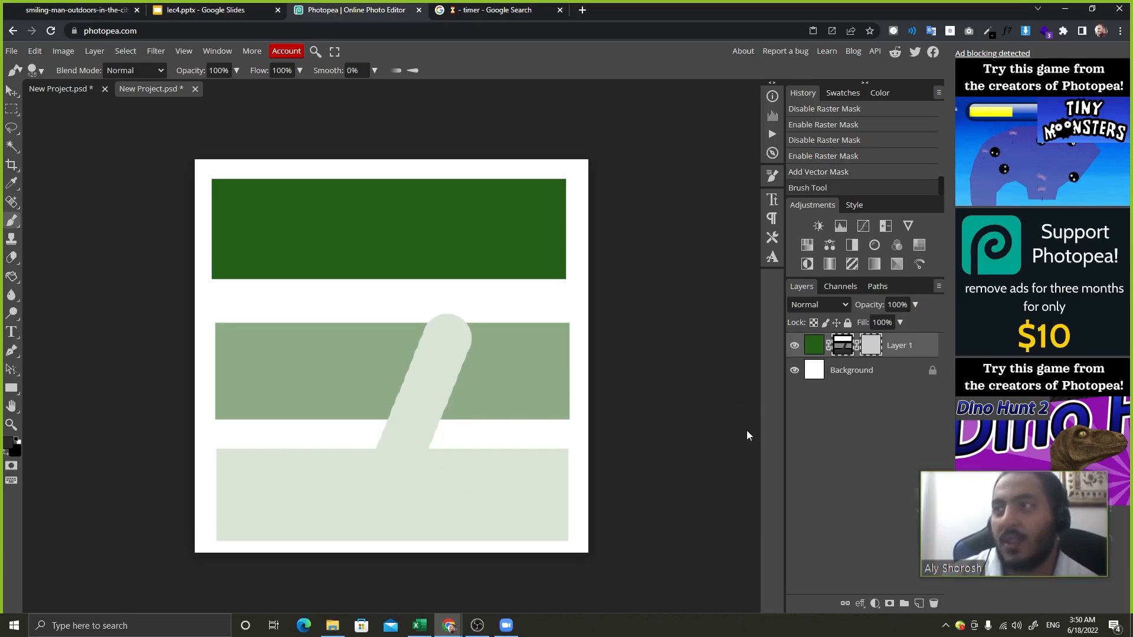
{"action": "key", "text": "ctrl+z"}
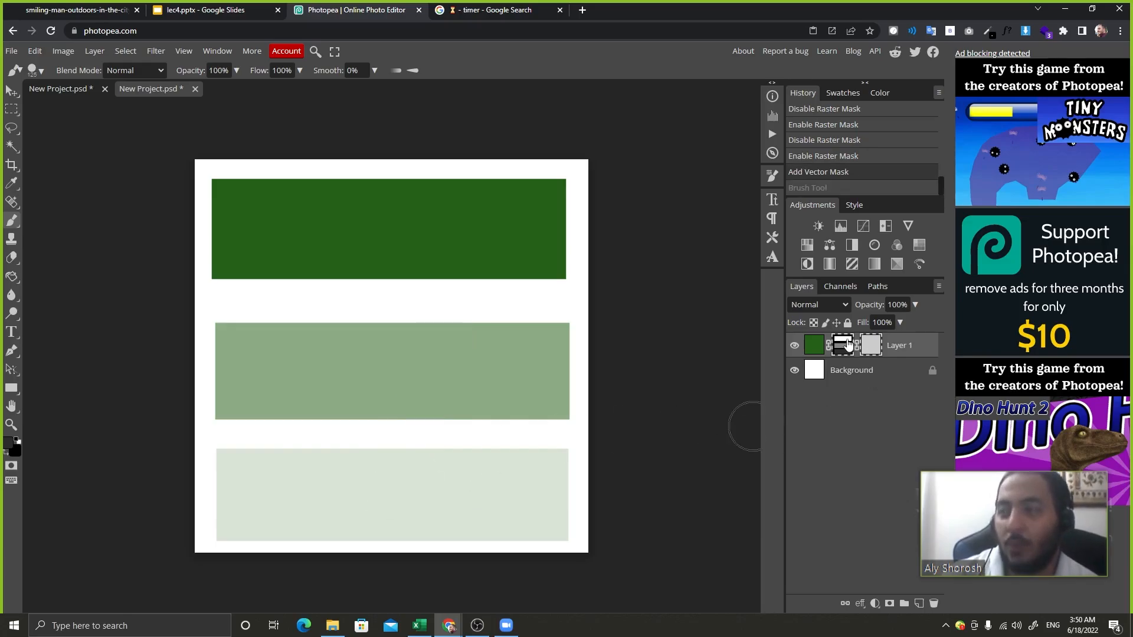
Switch the active target between Layer 1's pixels, raster mask and vector mask to compare the three.
{"action": "left_click", "coordinate": [818, 348]}
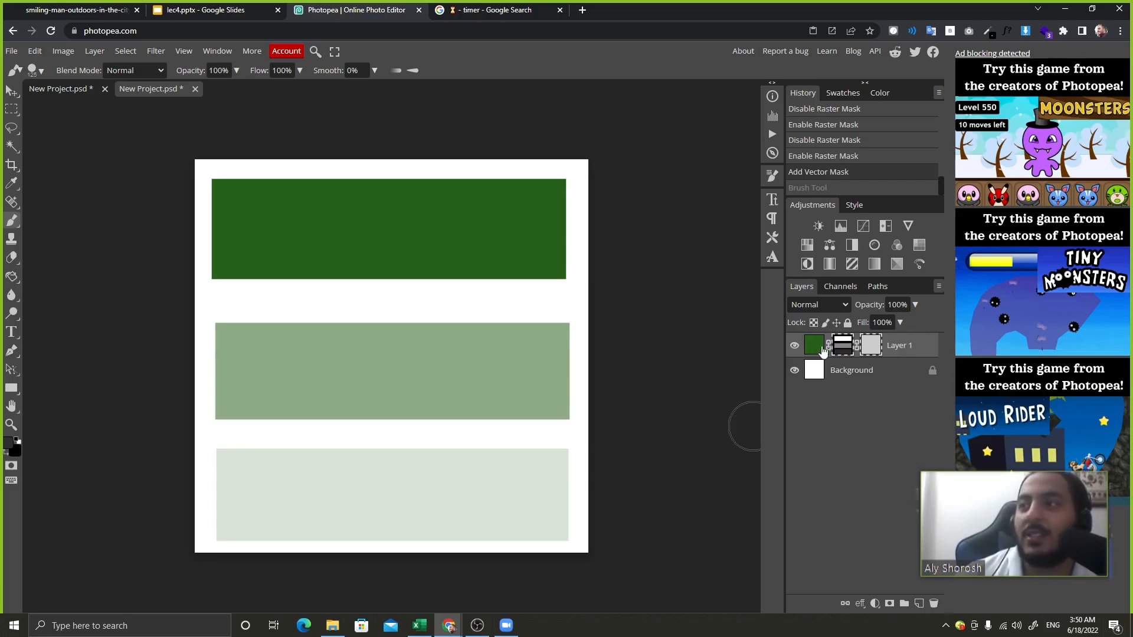
{"action": "left_click", "coordinate": [838, 353]}
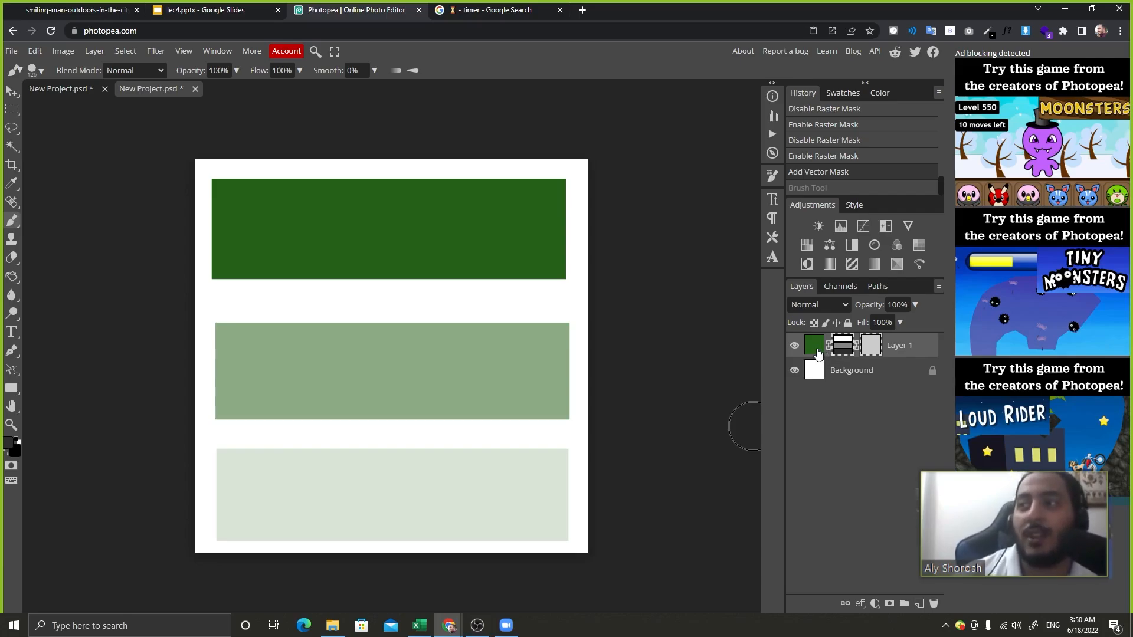
{"action": "left_click", "coordinate": [818, 353]}
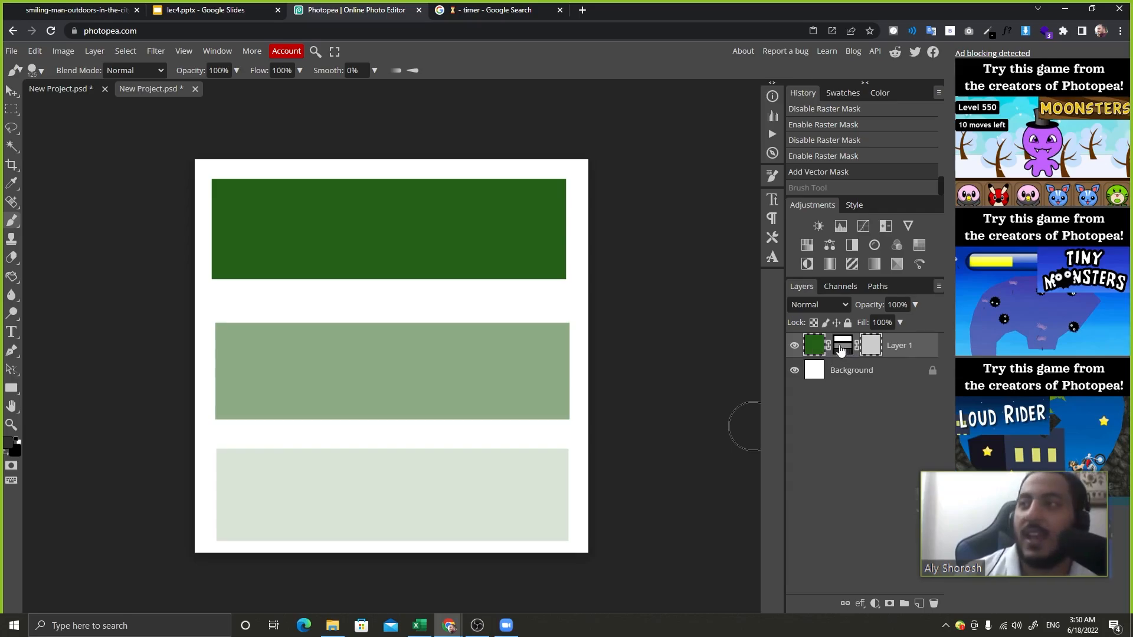
{"action": "left_click", "coordinate": [840, 352]}
{"action": "left_click", "coordinate": [841, 352]}
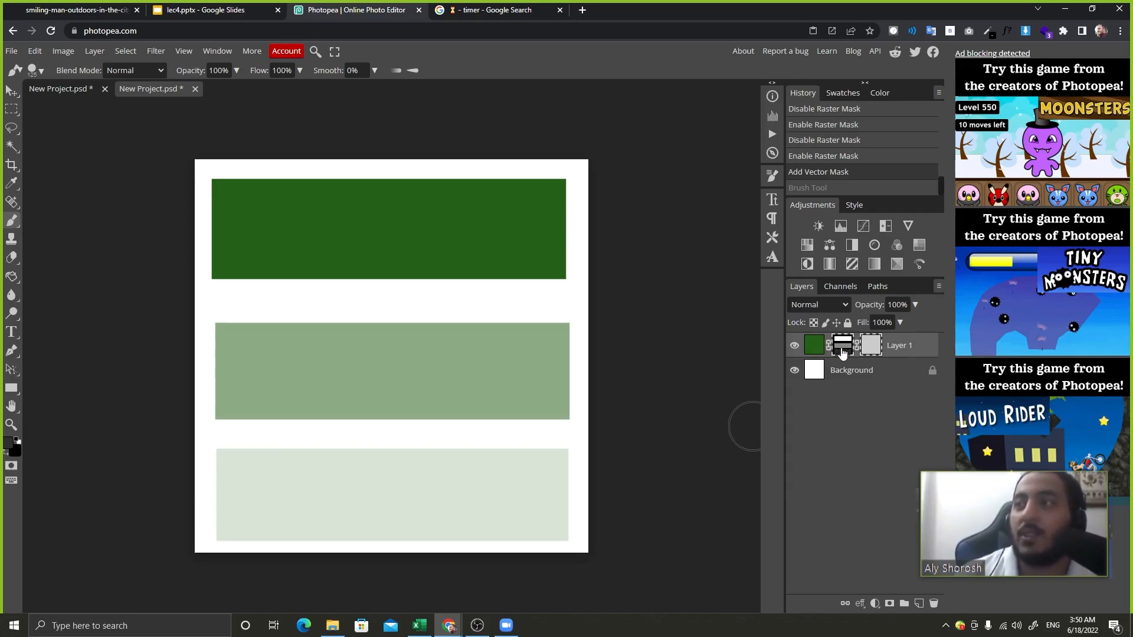
{"action": "left_click", "coordinate": [875, 351]}
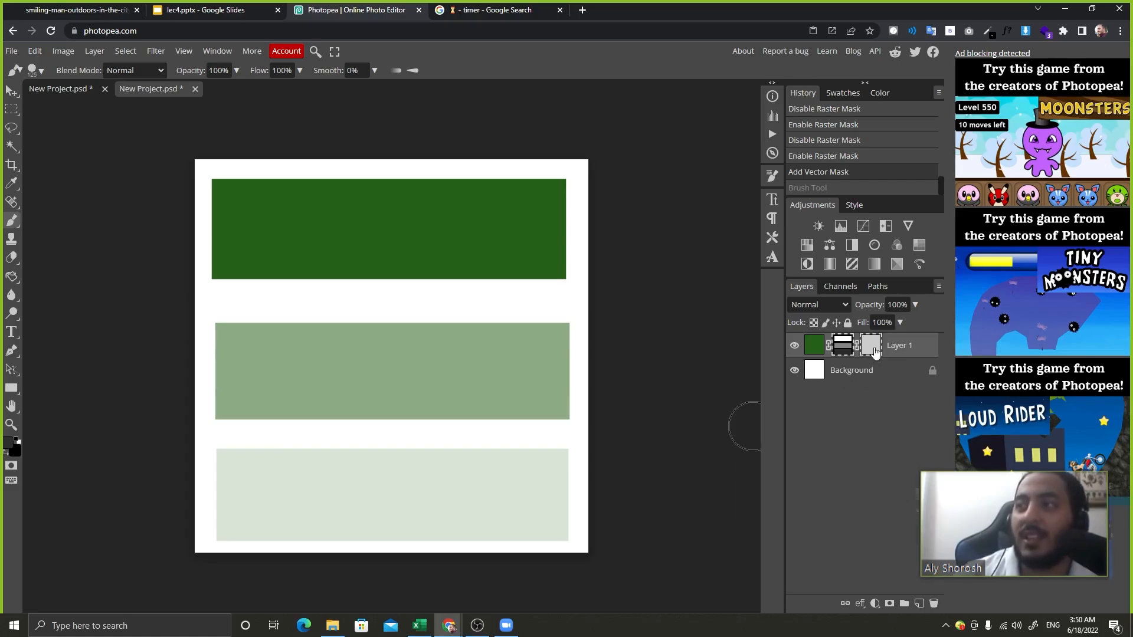
{"action": "left_click", "coordinate": [874, 352]}
{"action": "left_click", "coordinate": [874, 352]}
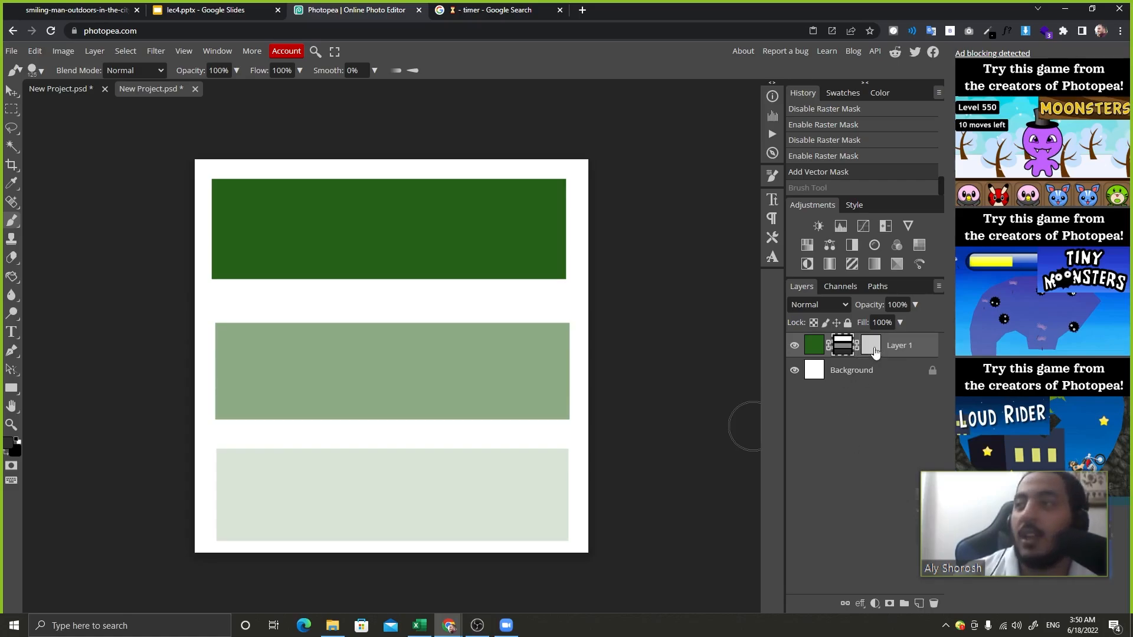
{"action": "left_click", "coordinate": [874, 351]}
{"action": "left_click", "coordinate": [871, 348]}
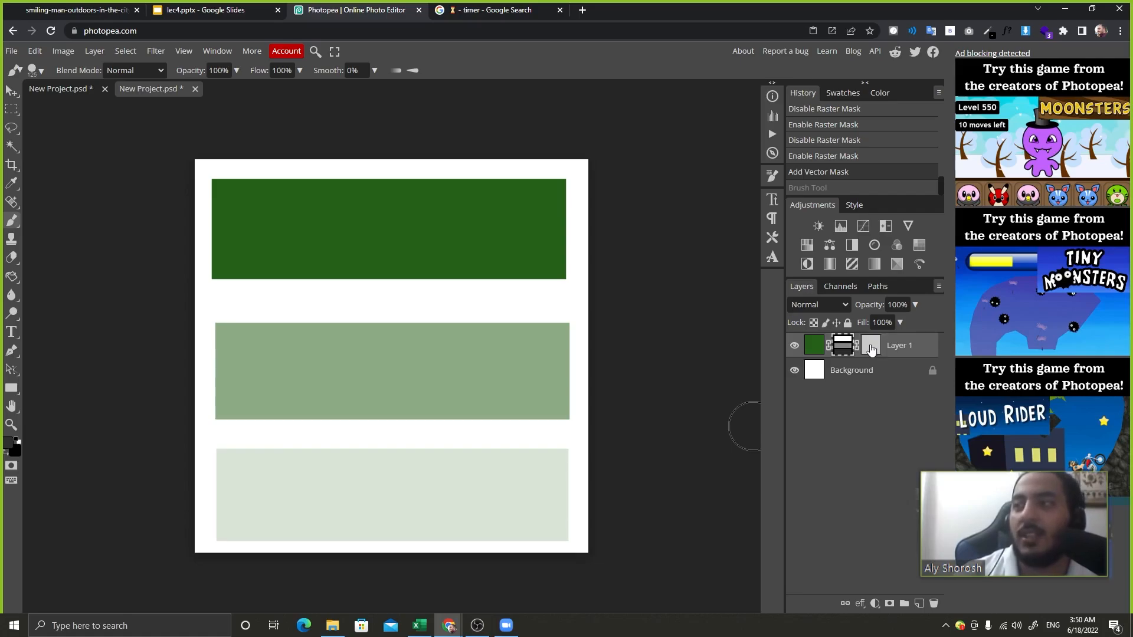
{"action": "left_click", "coordinate": [871, 348]}
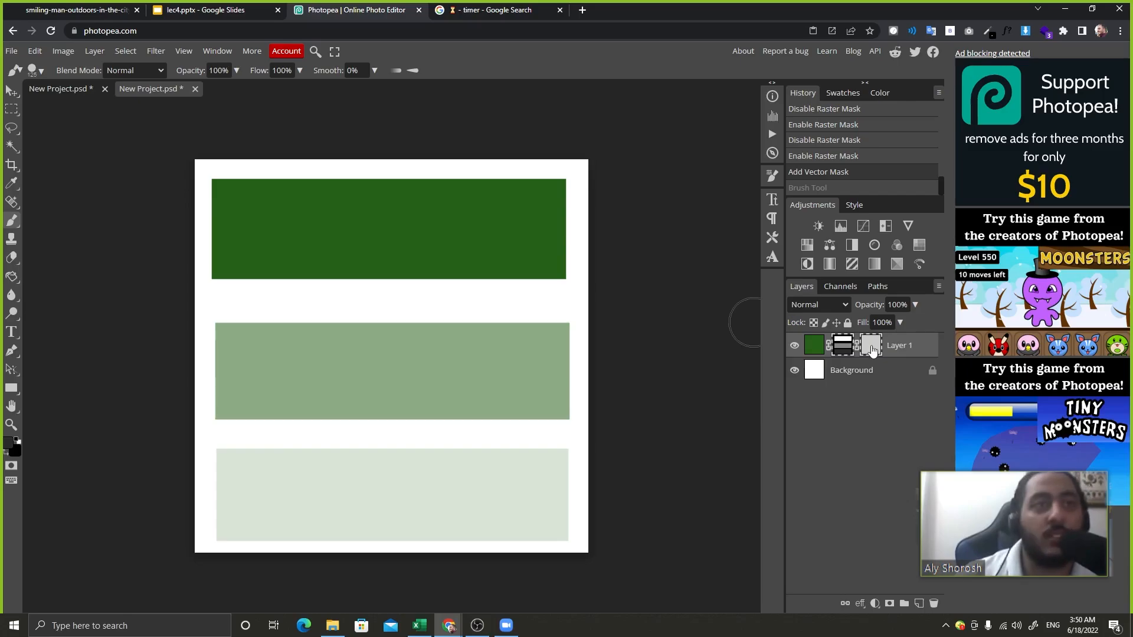
{"action": "mouse_move", "coordinate": [872, 349]}
{"action": "left_mouse_down"}
{"action": "mouse_move", "coordinate": [887, 622]}
{"action": "mouse_move", "coordinate": [885, 583]}
{"action": "mouse_move", "coordinate": [902, 559]}
{"action": "mouse_move", "coordinate": [886, 550]}
{"action": "mouse_move", "coordinate": [936, 598]}
{"action": "mouse_move", "coordinate": [887, 358]}
{"action": "mouse_move", "coordinate": [876, 350]}
{"action": "left_mouse_up"}
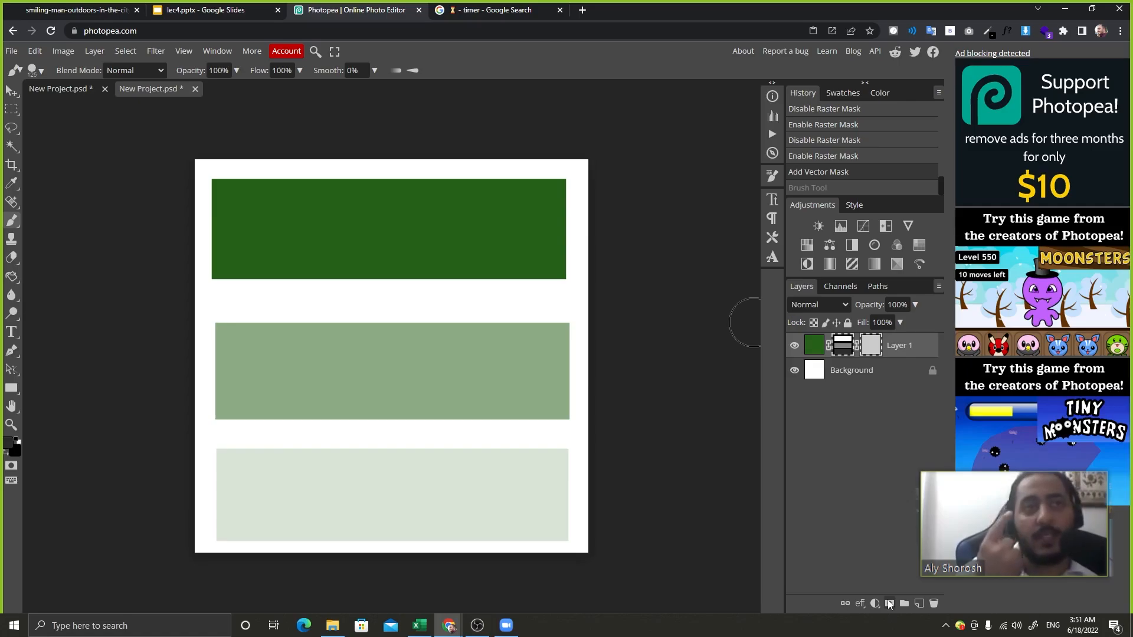
Examine the options offered for Layer 1's vector mask and for its raster mask without applying any.
{"action": "right_click", "coordinate": [873, 347]}
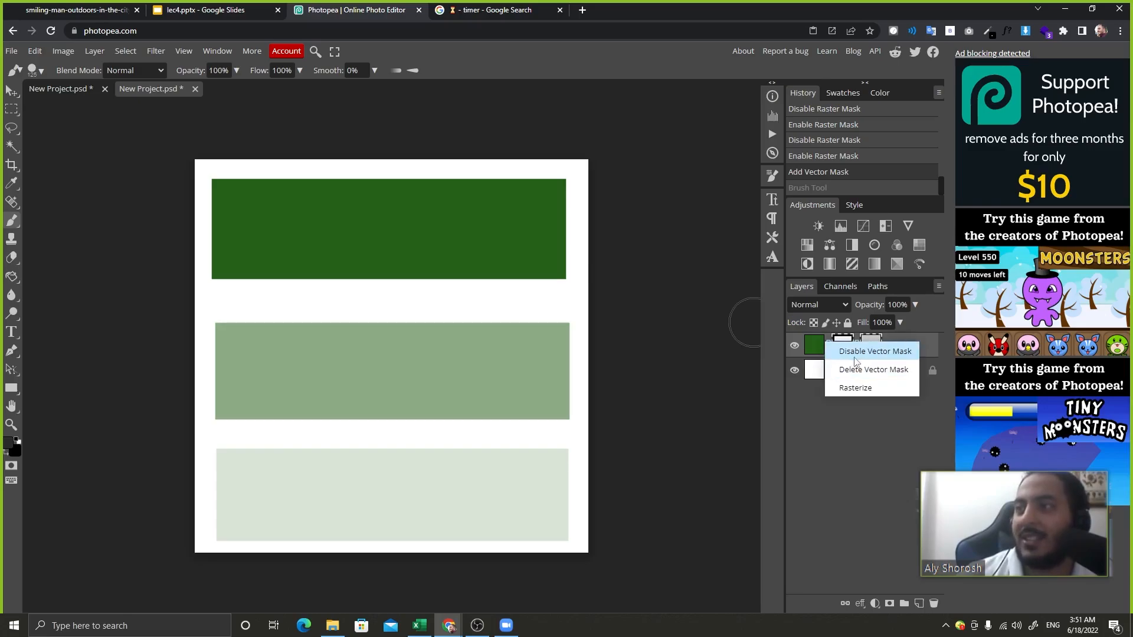
{"action": "left_click", "coordinate": [877, 454]}
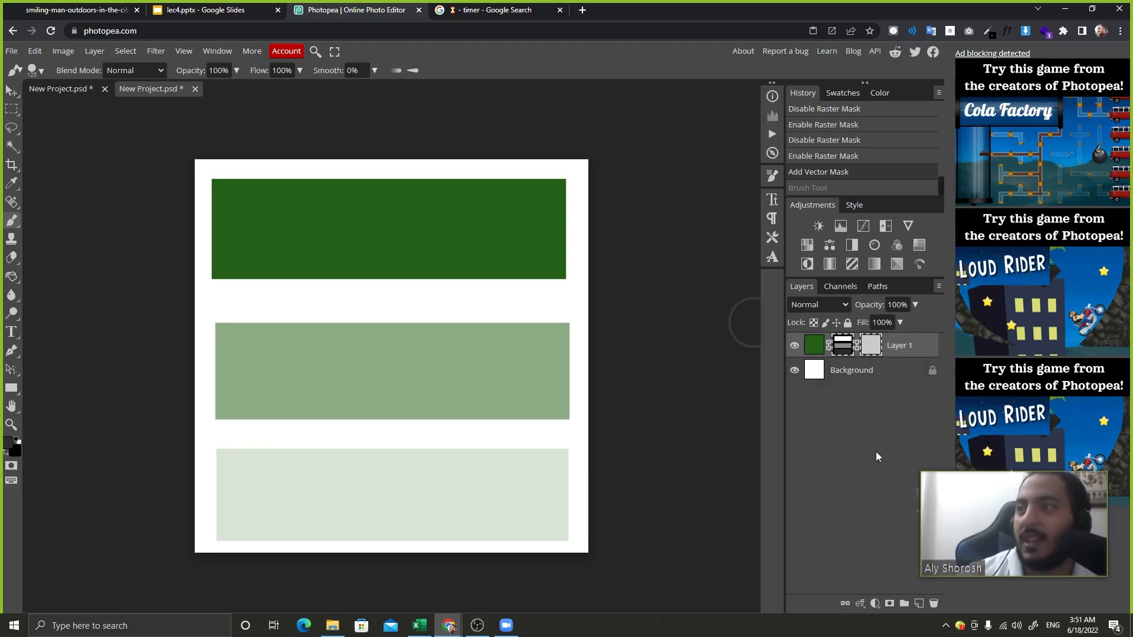
{"action": "right_click", "coordinate": [840, 348]}
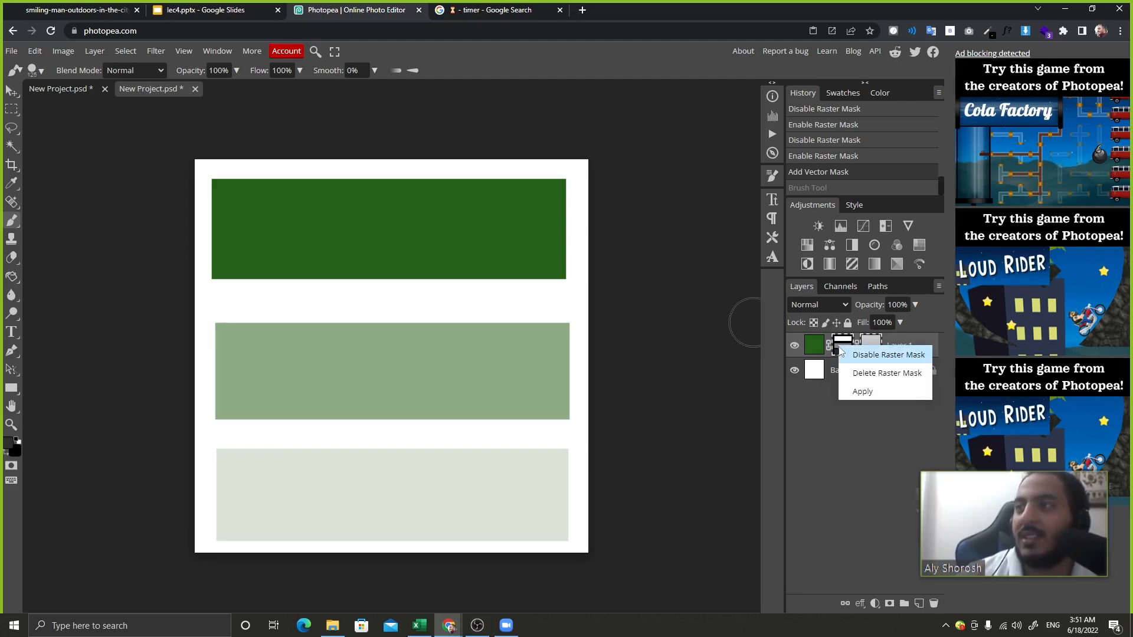
{"action": "left_click", "coordinate": [880, 514]}
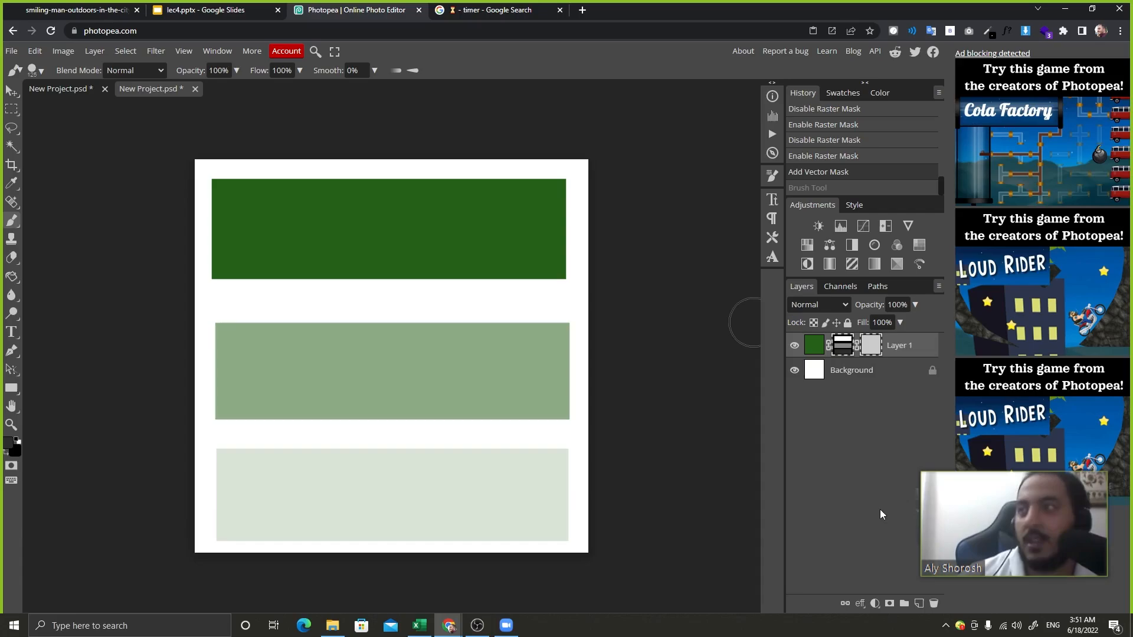
Try rasterizing Layer 1's vector mask, and undo back past the vector mask's addition, redoing and undoing both once more.
{"action": "right_click", "coordinate": [874, 349]}
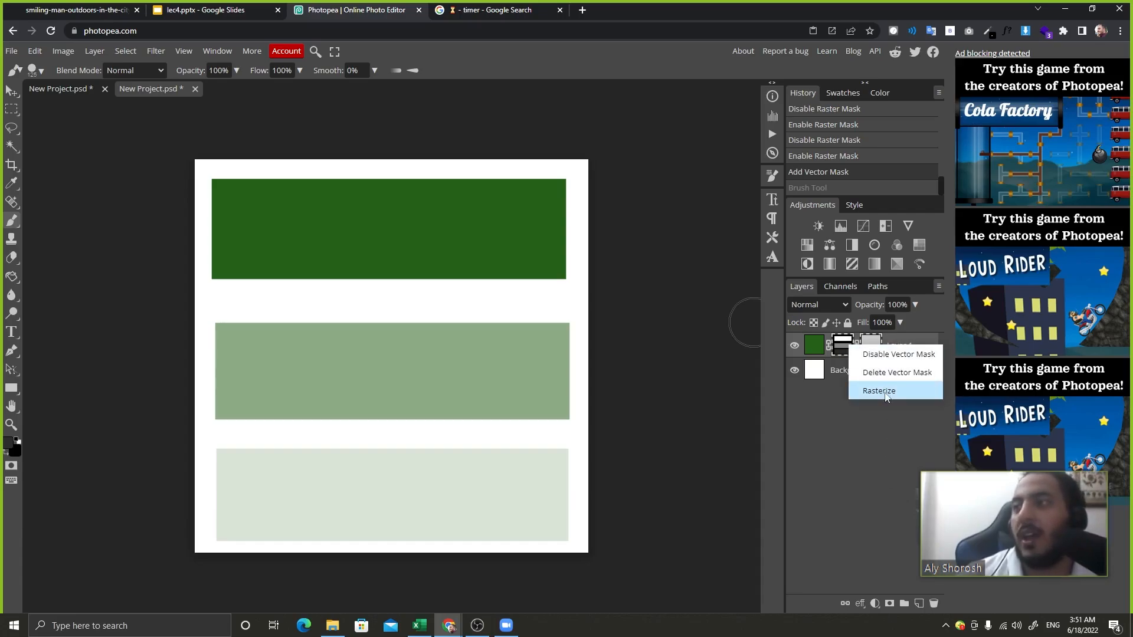
{"action": "left_click", "coordinate": [882, 391]}
{"action": "key", "text": "ctrl+z"}
{"action": "key", "text": "ctrl+z"}
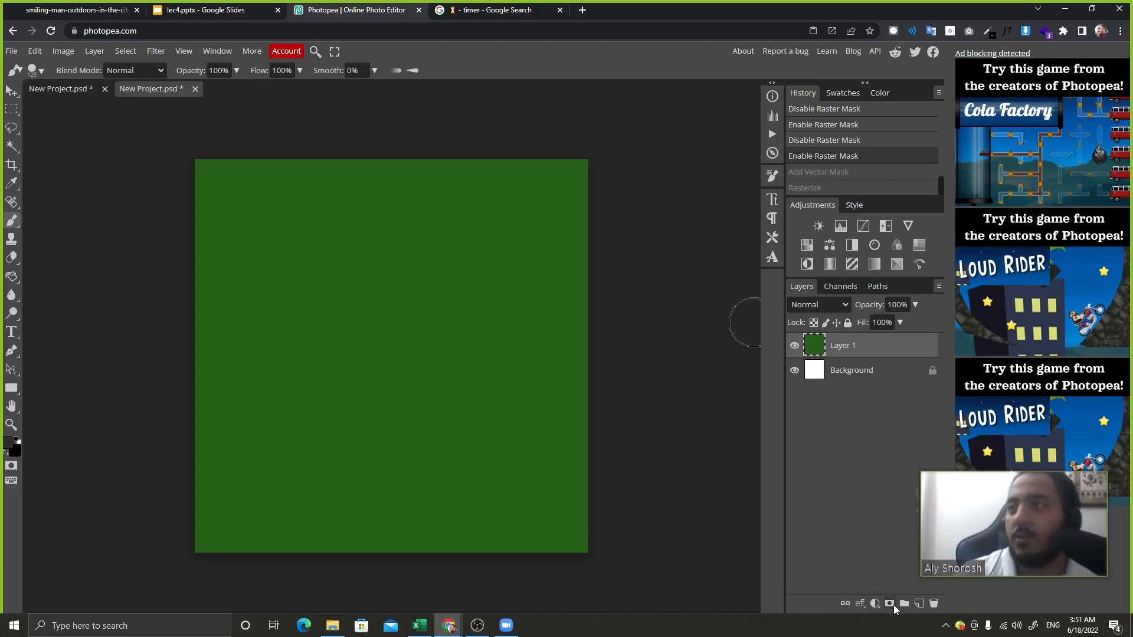
{"action": "key", "text": "ctrl+shift+z"}
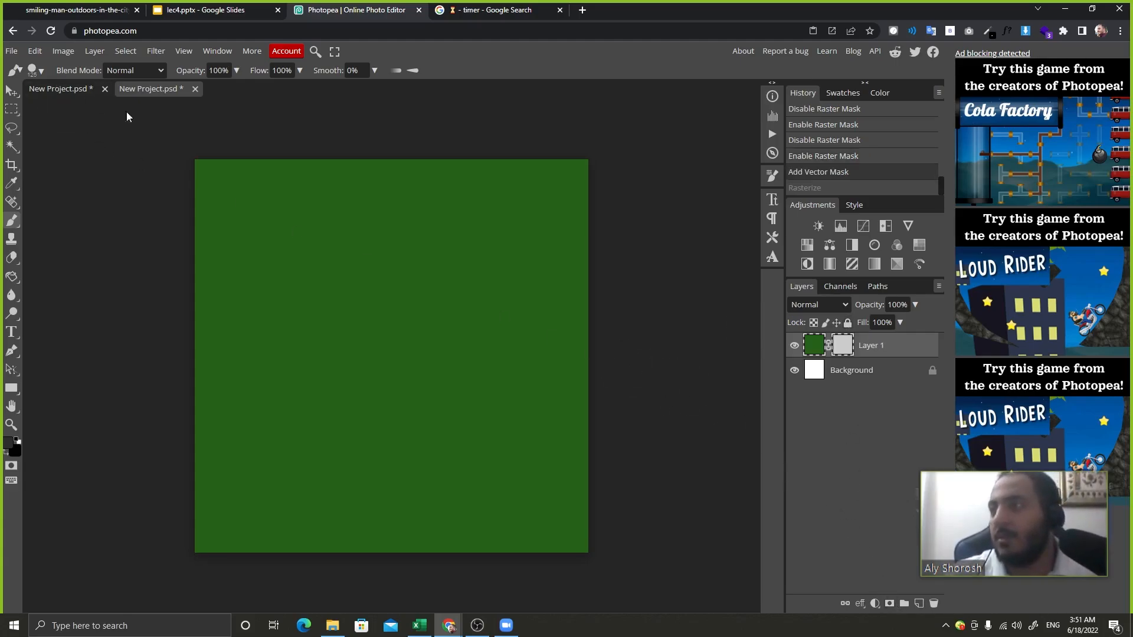
{"action": "key", "text": "ctrl+shift+z"}
{"action": "key", "text": "ctrl+z"}
{"action": "key", "text": "ctrl+z"}
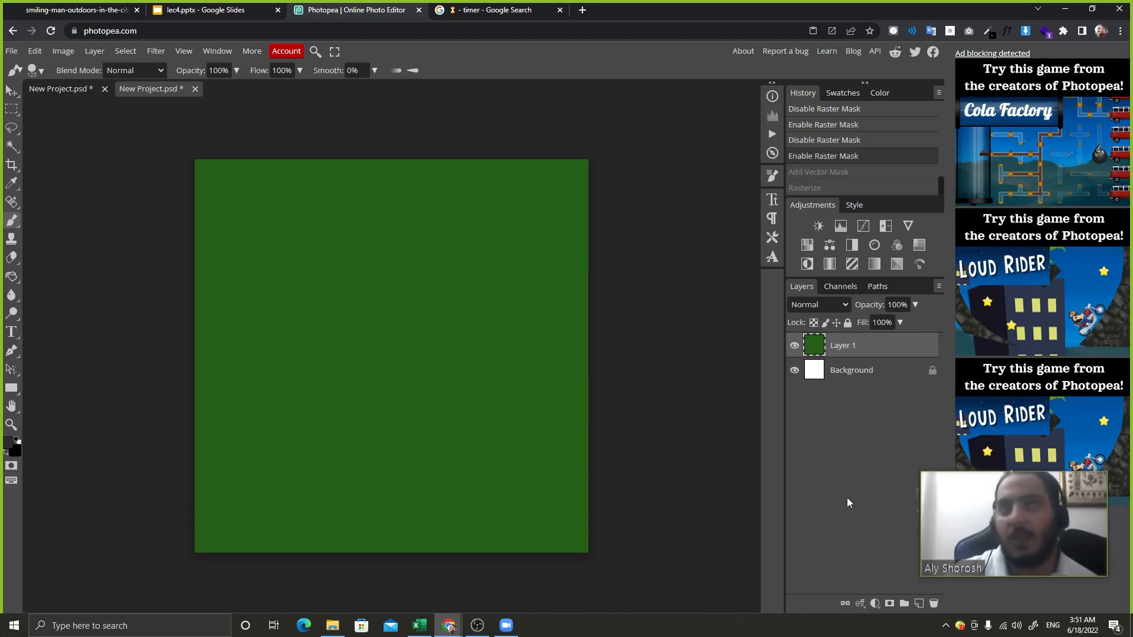
Add a new raster mask to Layer 1, try a large closed Brush loop on it, and undo the stroke.
{"action": "left_click", "coordinate": [889, 603]}
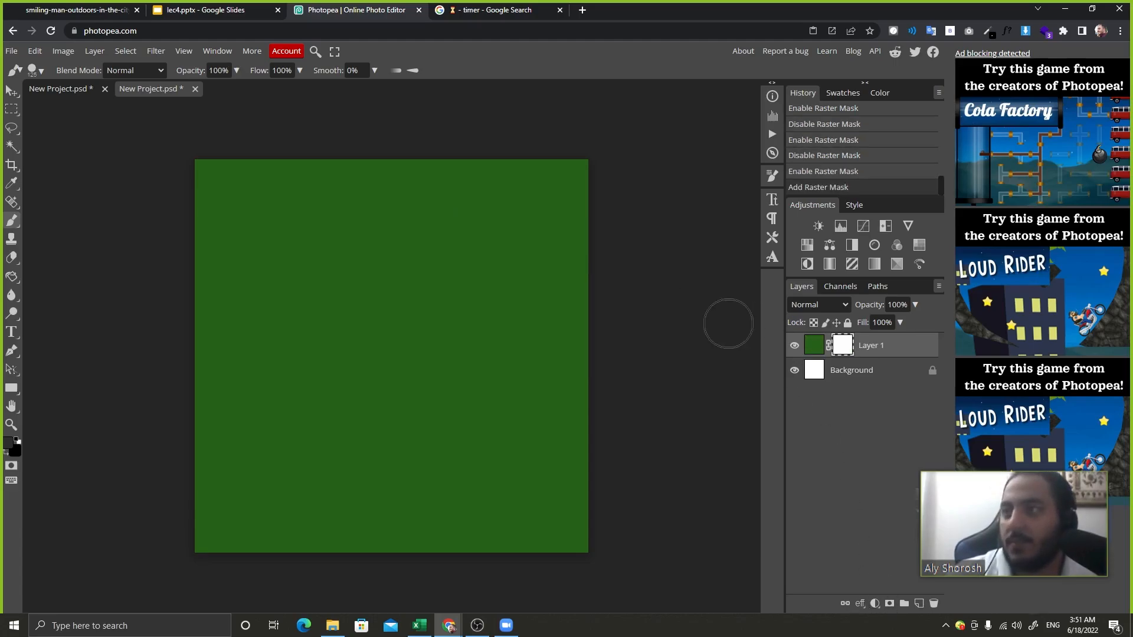
{"action": "mouse_move", "coordinate": [257, 204]}
{"action": "left_mouse_down"}
{"action": "mouse_move", "coordinate": [247, 336]}
{"action": "mouse_move", "coordinate": [413, 253]}
{"action": "mouse_move", "coordinate": [253, 203]}
{"action": "left_mouse_up"}
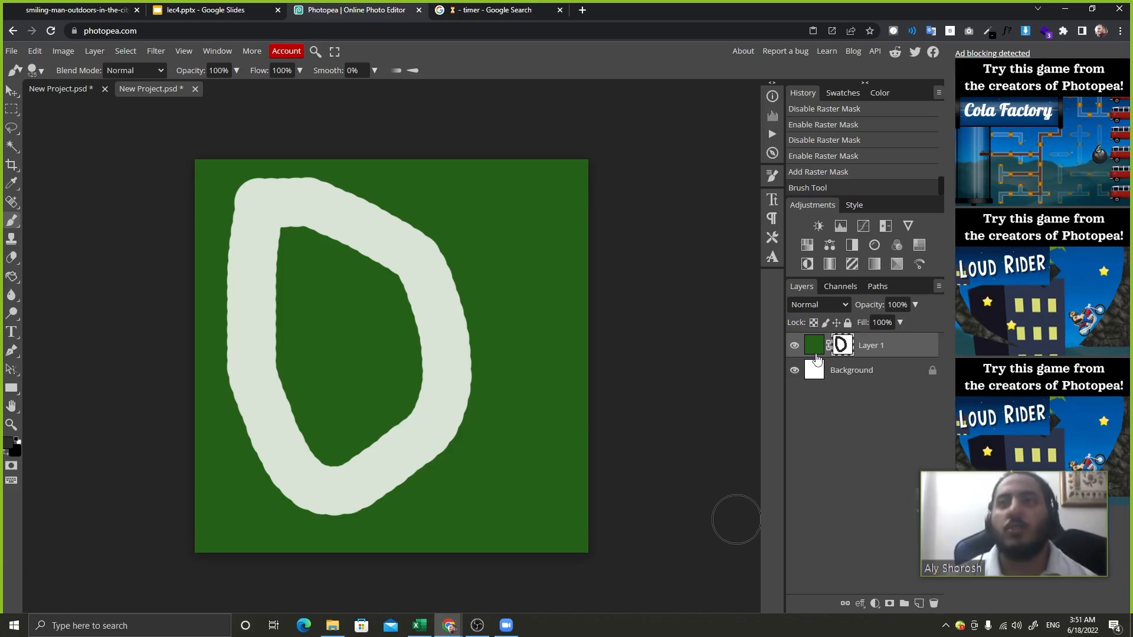
{"action": "key", "text": "ctrl+z"}
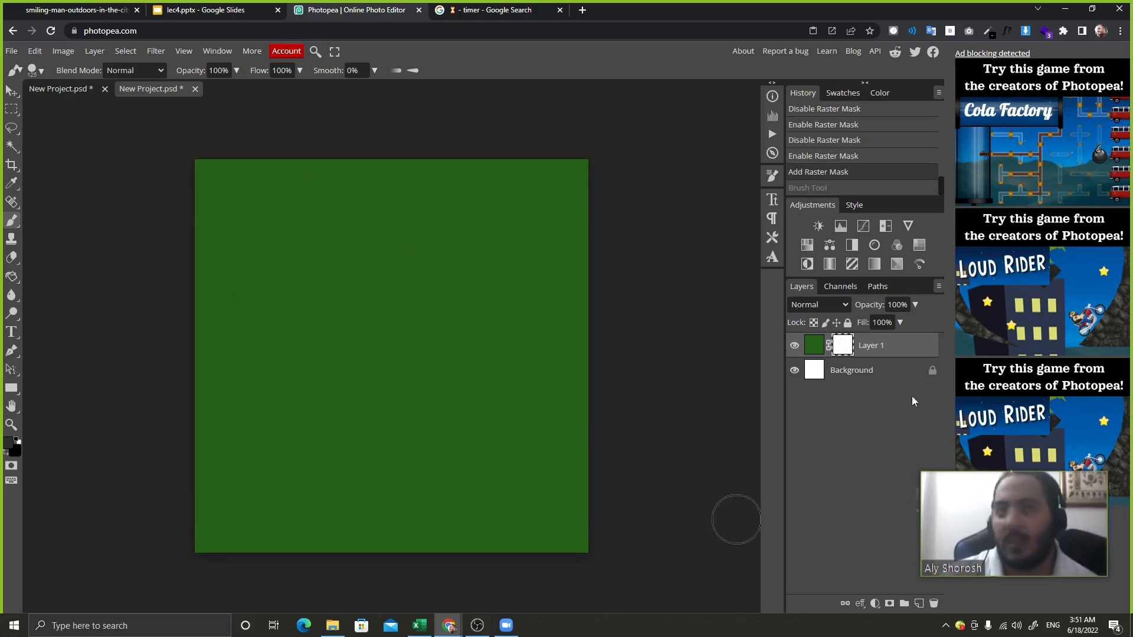
Fill Layer 1's raster mask entirely with black using the Paint Bucket, after a first fill with white.
{"action": "left_click", "coordinate": [10, 276]}
{"action": "key", "text": "f"}
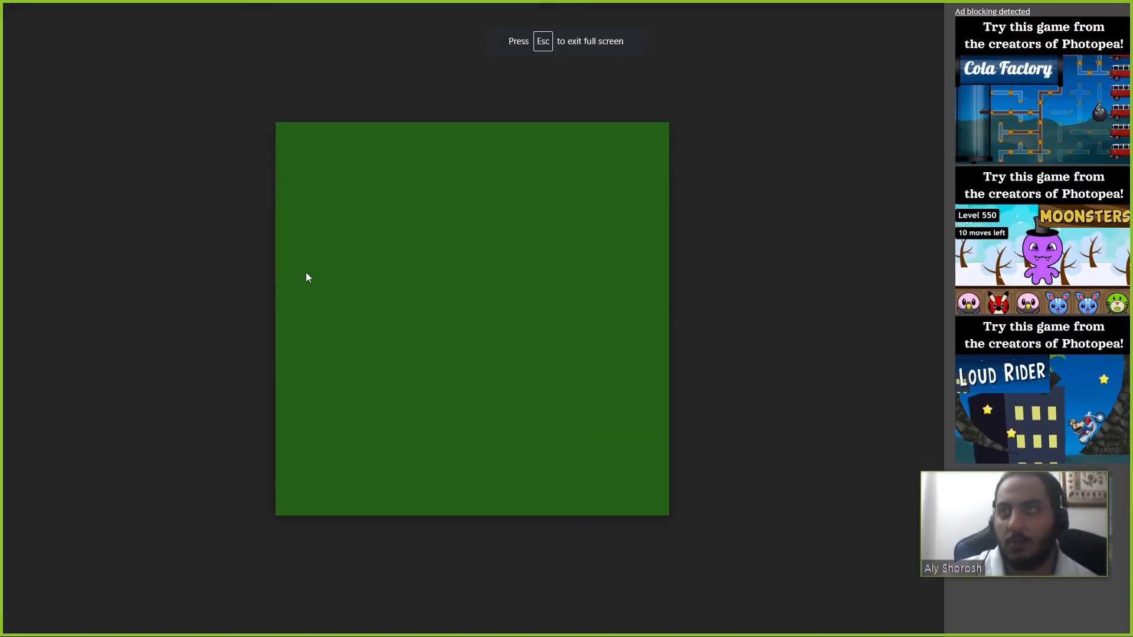
{"action": "key", "text": "f"}
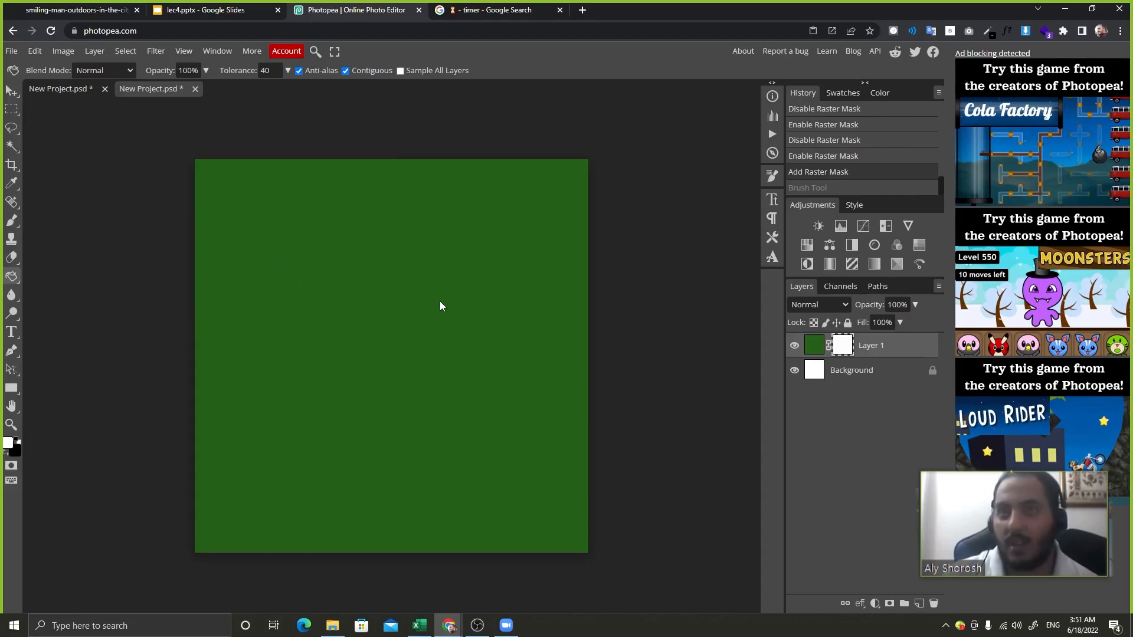
{"action": "left_click", "coordinate": [396, 317]}
{"action": "key", "text": "x"}
{"action": "left_click", "coordinate": [395, 313]}
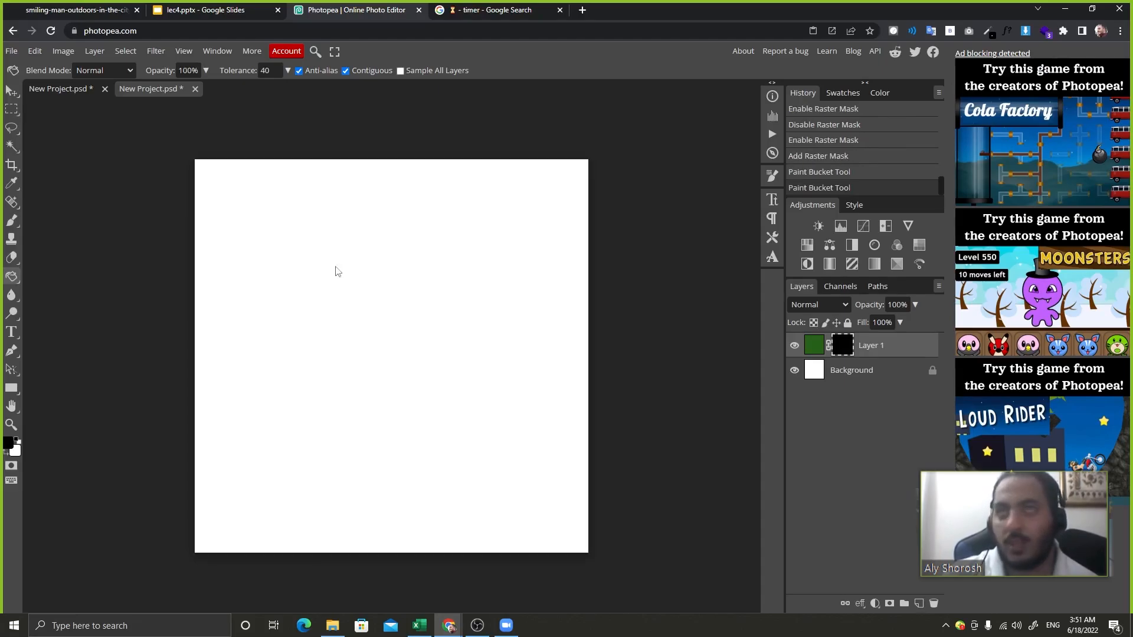
Select a wide rectangle across the canvas's upper part and fill it with white on Layer 1's raster mask.
{"action": "left_click", "coordinate": [11, 109]}
{"action": "left_click_drag", "start_coordinate": [229, 190], "coordinate": [553, 301]}
{"action": "key", "text": "x"}
{"action": "left_click", "coordinate": [12, 276]}
{"action": "left_click", "coordinate": [273, 258]}
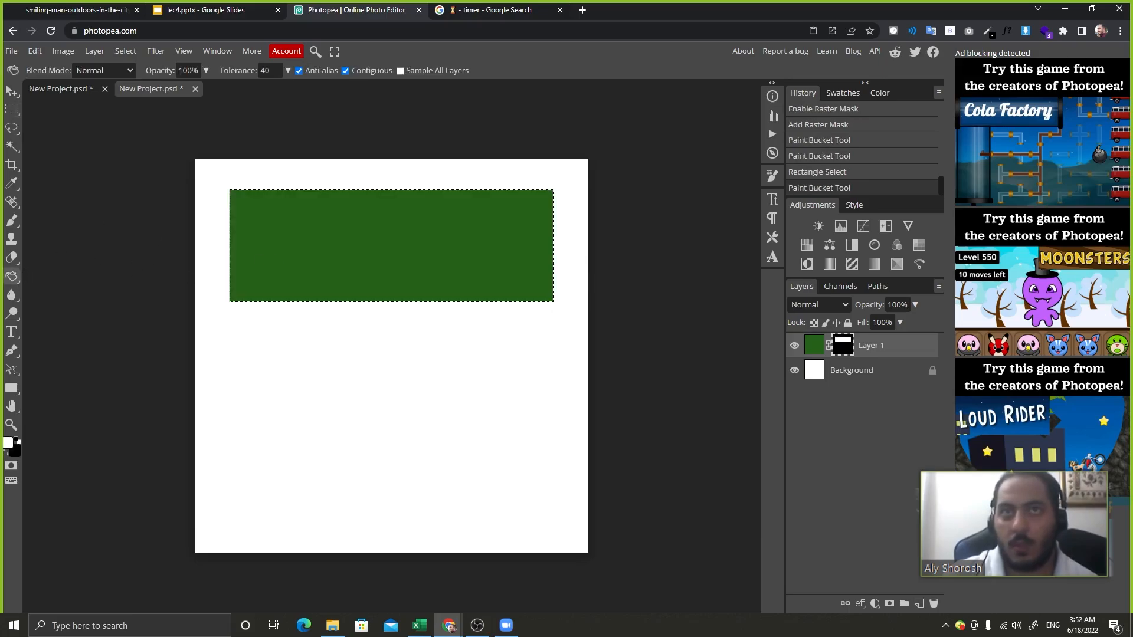
{"action": "right_click", "coordinate": [11, 109]}
{"action": "mouse_move", "coordinate": [235, 326]}
{"action": "left_mouse_down"}
{"action": "mouse_move", "coordinate": [466, 401]}
{"action": "mouse_move", "coordinate": [519, 401]}
{"action": "left_mouse_up"}
{"action": "key", "text": "ctrl+d"}
{"action": "left_click", "coordinate": [429, 443]}
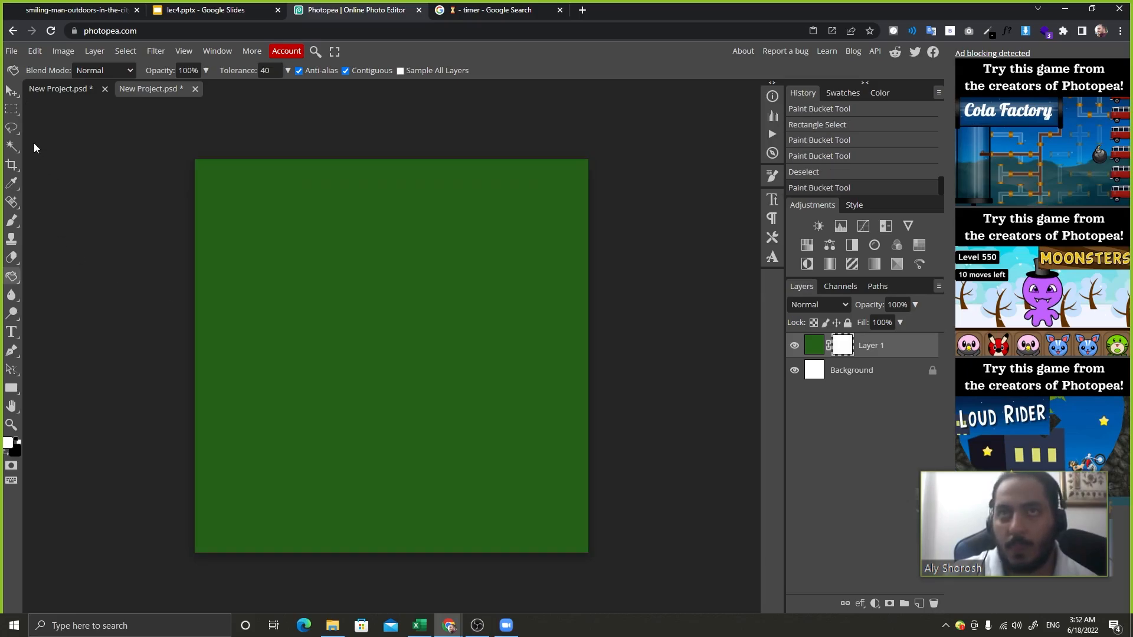
{"action": "key", "text": "ctrl+z"}
{"action": "right_click", "coordinate": [11, 109]}
{"action": "key", "text": "ctrl+z"}
{"action": "key", "text": "ctrl+z"}
Select a wide rectangle across the canvas's middle and fill it with mid-grey #747474 on Layer 1's raster mask.
{"action": "left_click", "coordinate": [18, 109]}
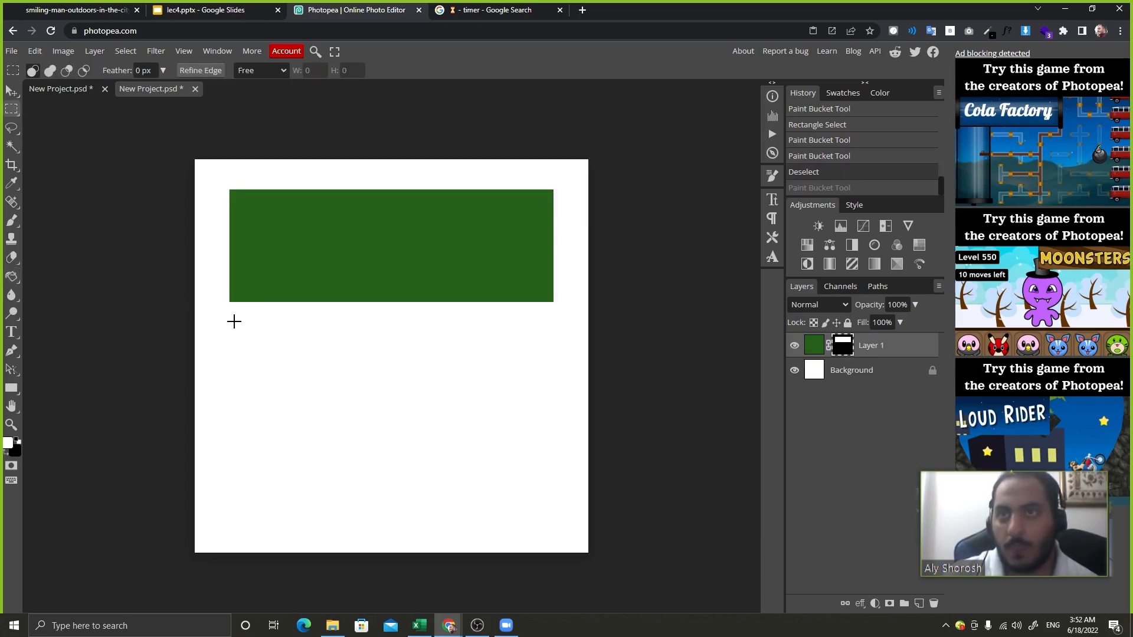
{"action": "mouse_move", "coordinate": [235, 321]}
{"action": "left_mouse_down"}
{"action": "mouse_move", "coordinate": [663, 425]}
{"action": "mouse_move", "coordinate": [554, 409]}
{"action": "mouse_move", "coordinate": [507, 387]}
{"action": "mouse_move", "coordinate": [526, 396]}
{"action": "left_mouse_up"}
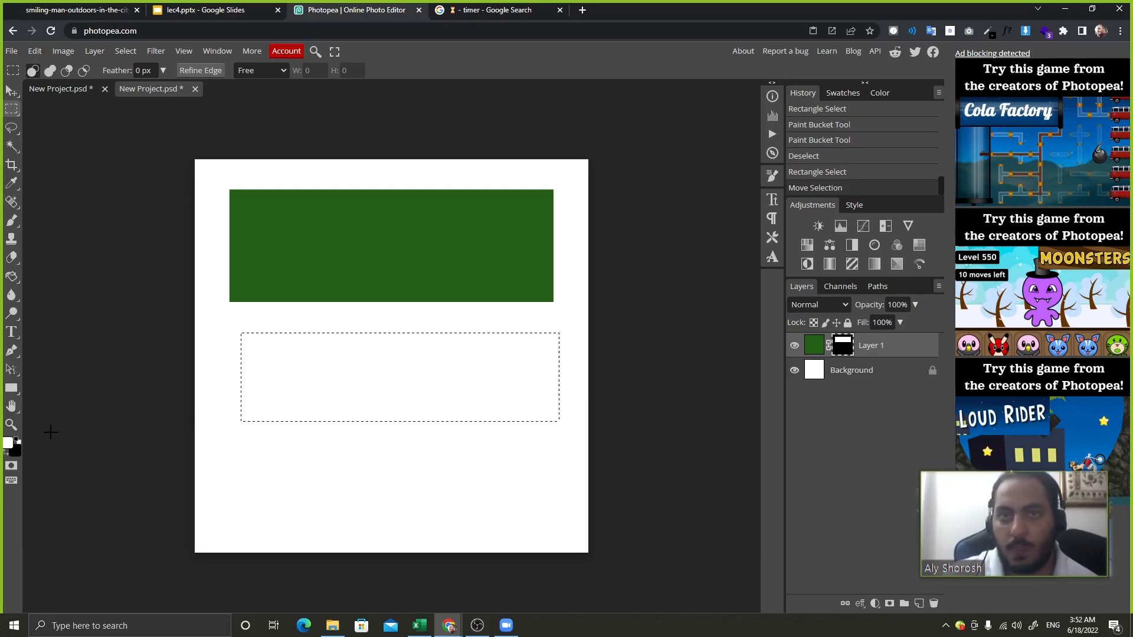
{"action": "left_click", "coordinate": [8, 443]}
{"action": "left_click", "coordinate": [101, 237]}
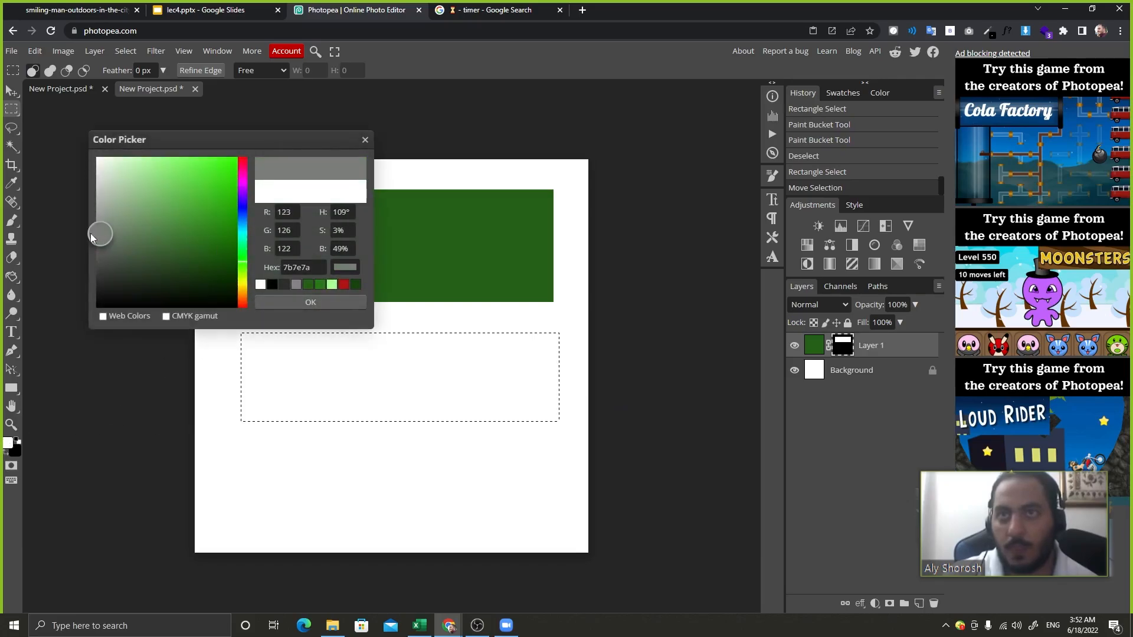
{"action": "left_click", "coordinate": [309, 306]}
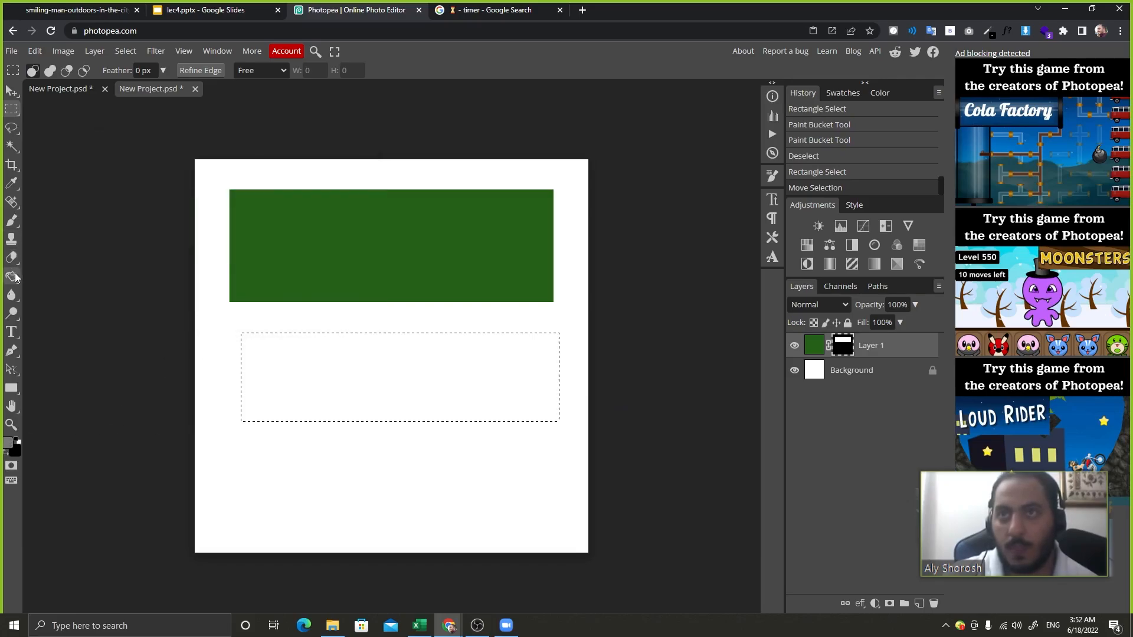
{"action": "left_click", "coordinate": [11, 276]}
{"action": "left_click", "coordinate": [262, 339]}
Fill a wide rectangle across the canvas's lower part with dark grey #242424 on Layer 1's raster mask, clear the selection, and target the layer's pixels.
{"action": "left_click", "coordinate": [12, 109]}
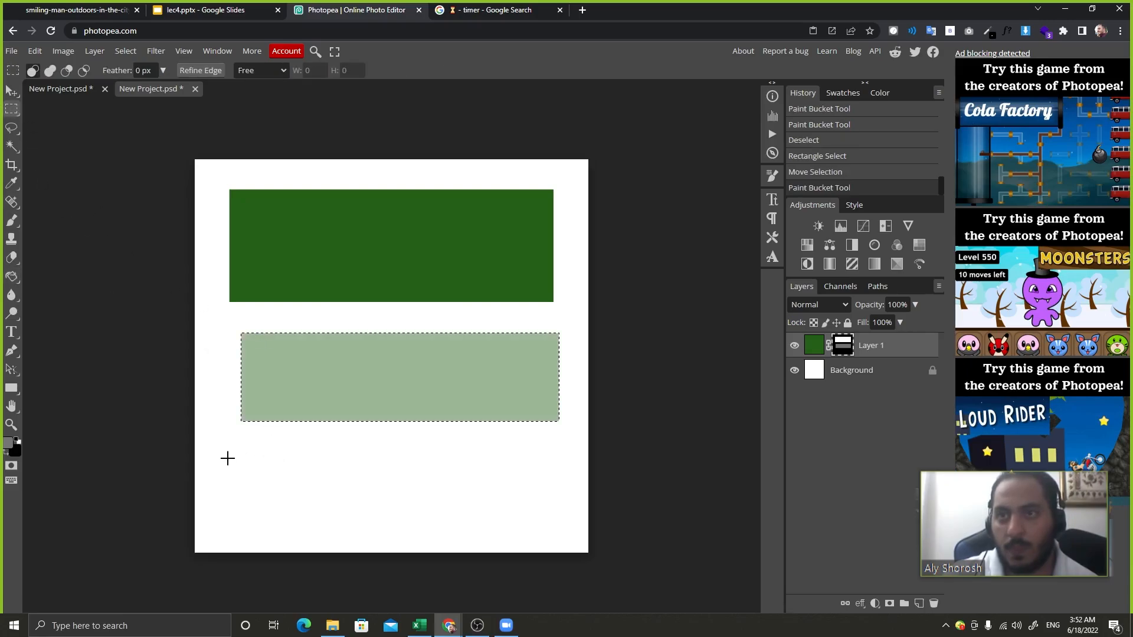
{"action": "mouse_move", "coordinate": [225, 445]}
{"action": "left_mouse_down"}
{"action": "mouse_move", "coordinate": [288, 475]}
{"action": "mouse_move", "coordinate": [542, 531]}
{"action": "left_mouse_up"}
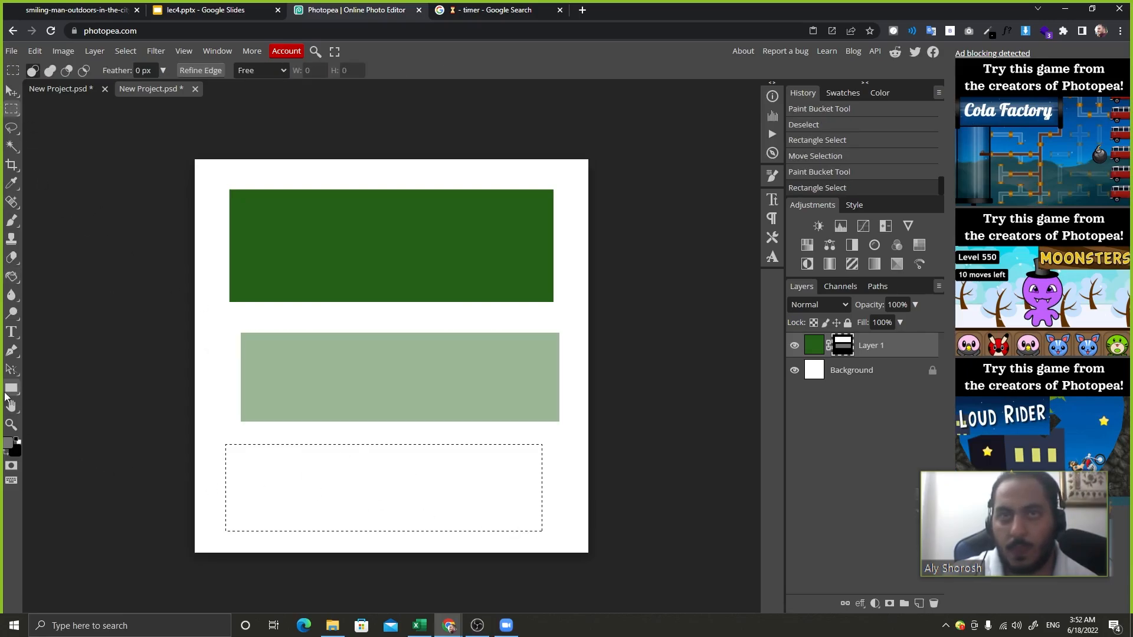
{"action": "left_click", "coordinate": [11, 276]}
{"action": "left_click", "coordinate": [8, 443]}
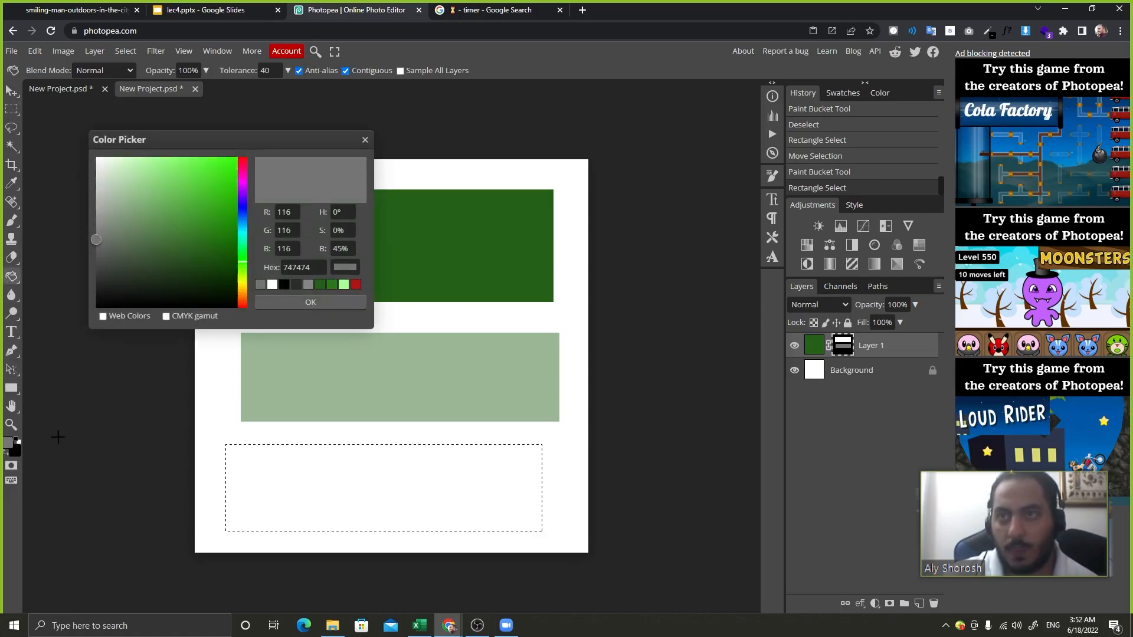
{"action": "left_click_drag", "start_coordinate": [114, 260], "coordinate": [97, 287]}
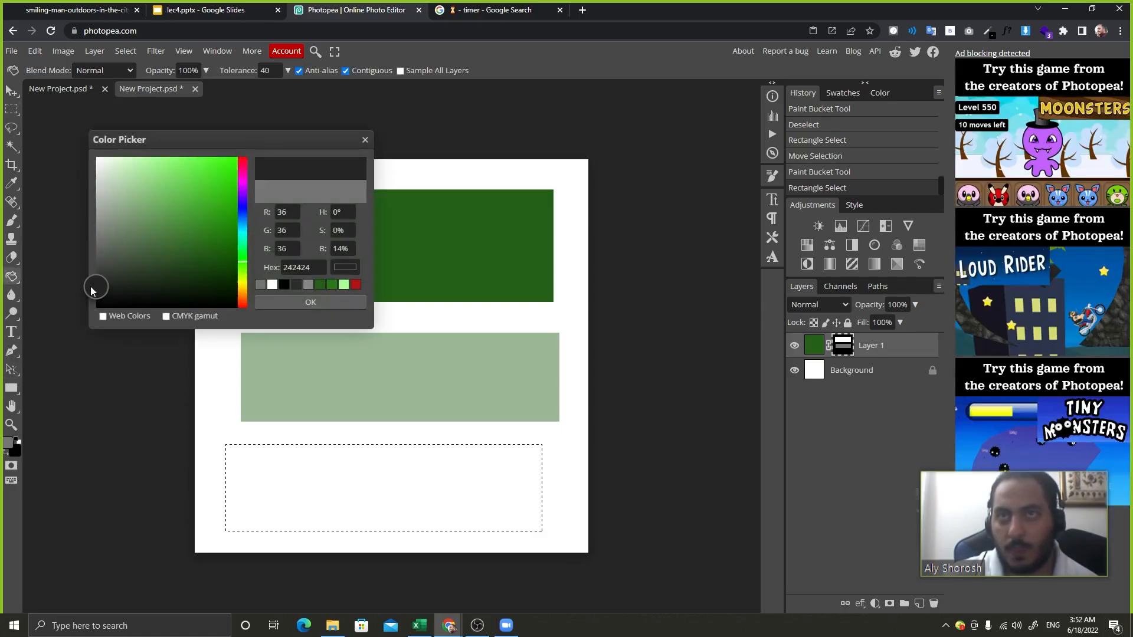
{"action": "left_click", "coordinate": [300, 305]}
{"action": "left_click", "coordinate": [348, 485]}
{"action": "key", "text": "ctrl+d"}
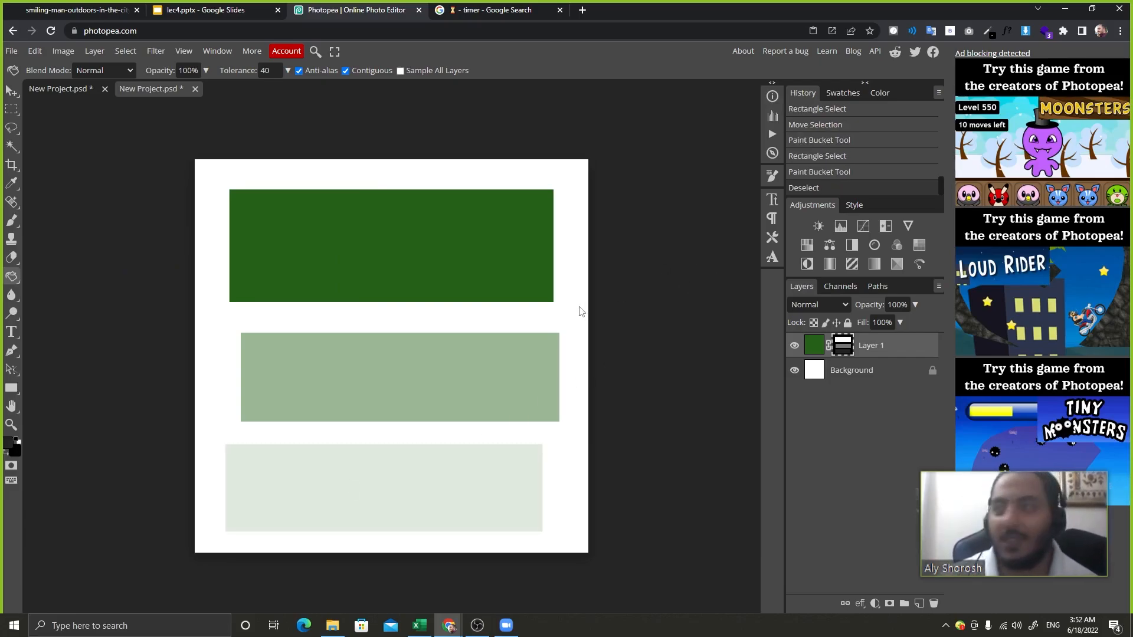
{"action": "left_click", "coordinate": [879, 351]}
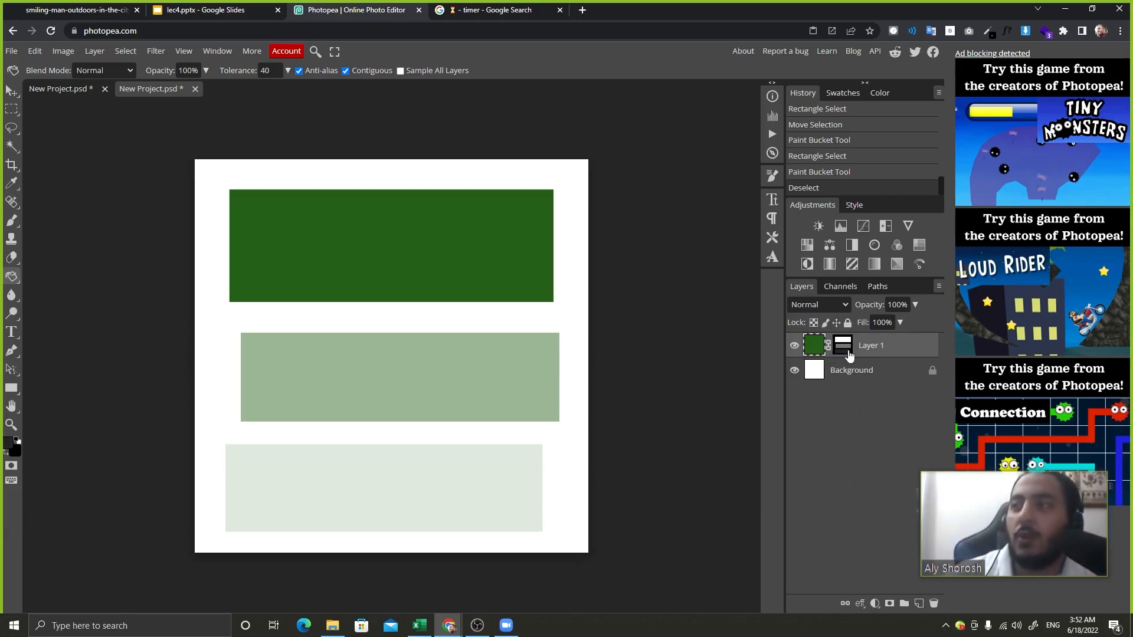
Try deleting Layer 1's raster mask, undo the deletion, and clear the restored selection.
{"action": "left_click_drag", "start_coordinate": [843, 348], "coordinate": [934, 603]}
{"action": "key", "text": "ctrl+z"}
{"action": "key", "text": "ctrl+z"}
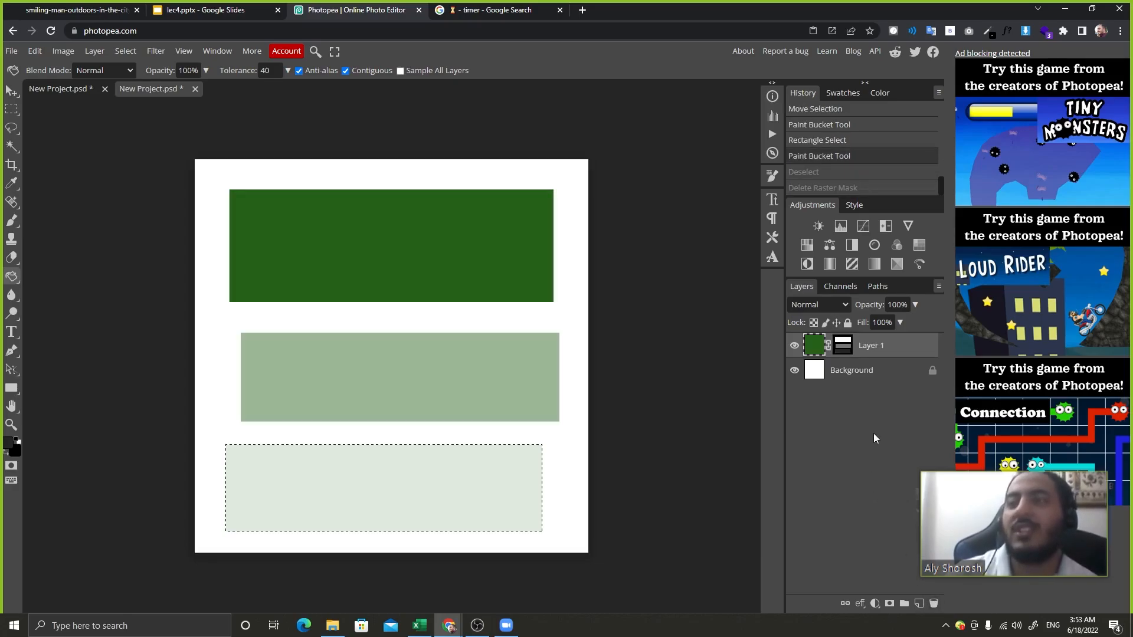
{"action": "key", "text": "ctrl+d"}
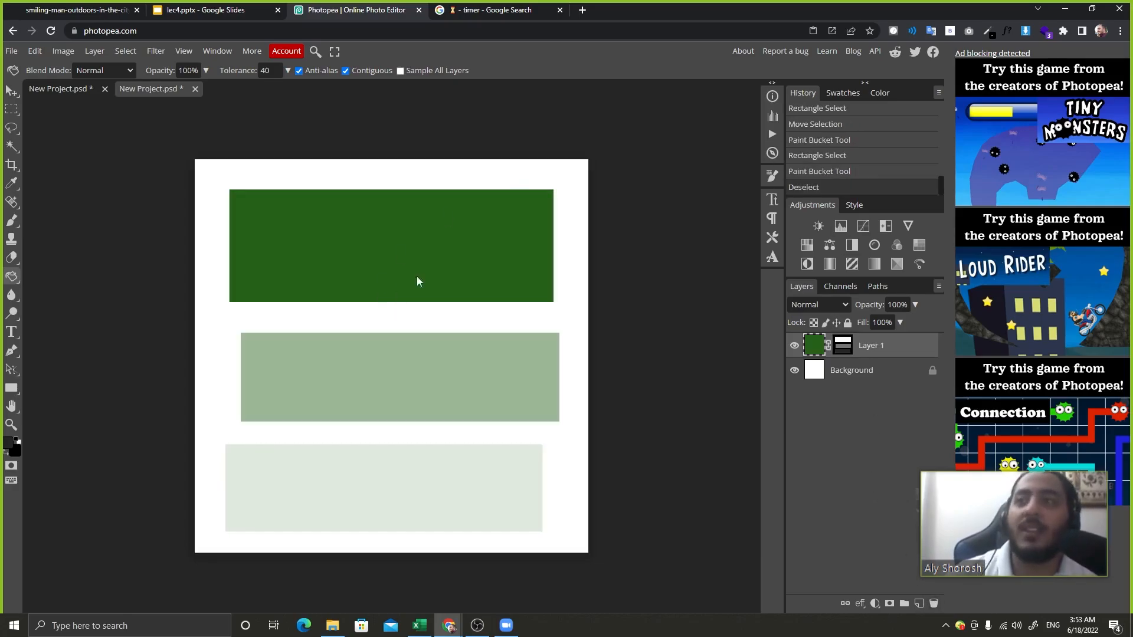
Apply Layer 1's raster mask permanently to the layer's pixels.
{"action": "right_click", "coordinate": [846, 346]}
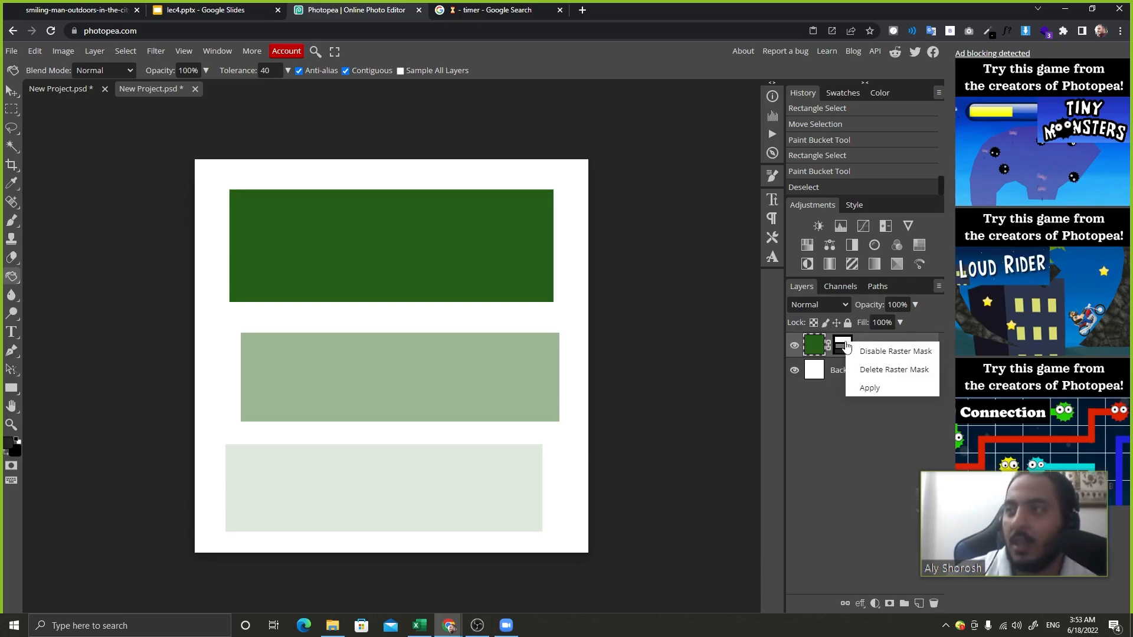
{"action": "left_click", "coordinate": [886, 391]}
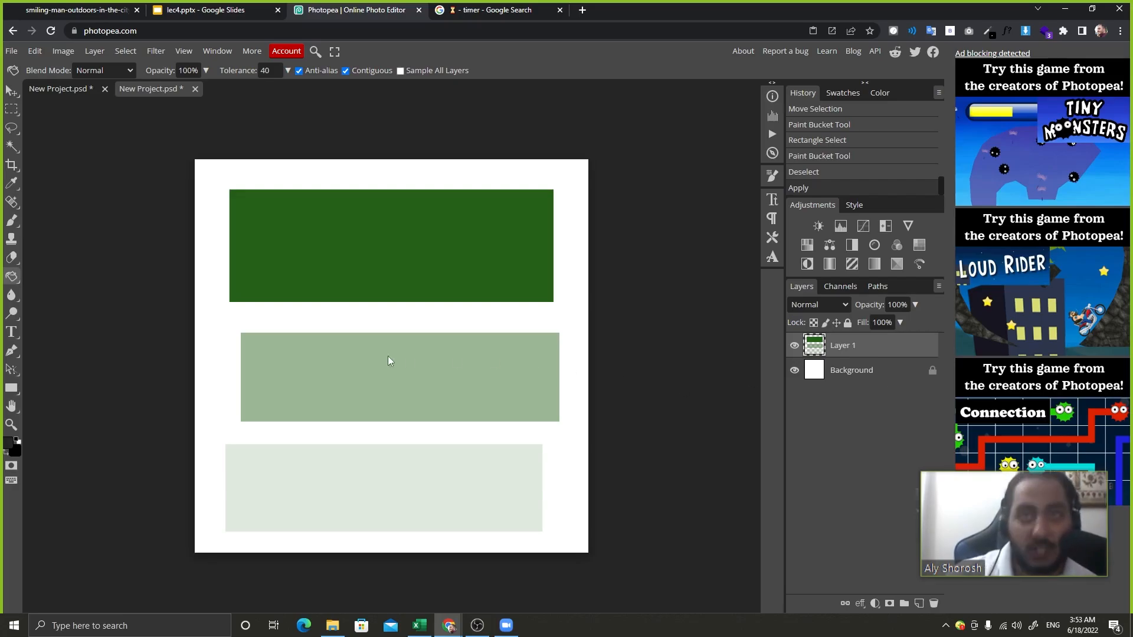
Magnify the screen to 200% with Windows Magnifier to examine the view, and close Magnifier.
{"action": "left_click", "coordinate": [77, 625]}
{"action": "type", "text": "mag"}
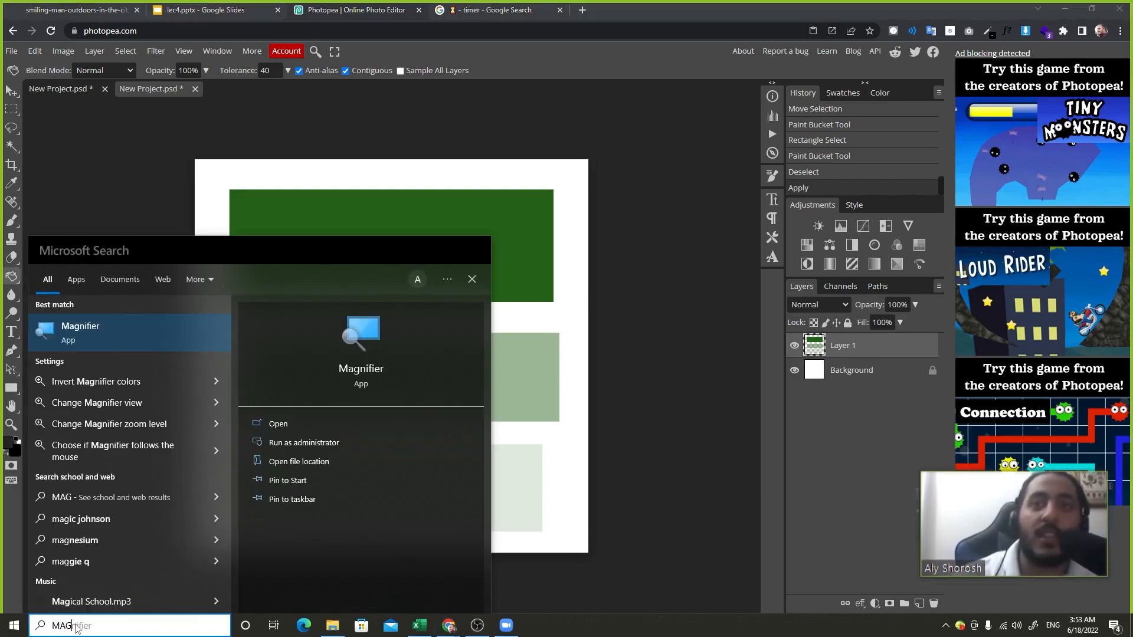
{"action": "key", "text": "Return"}
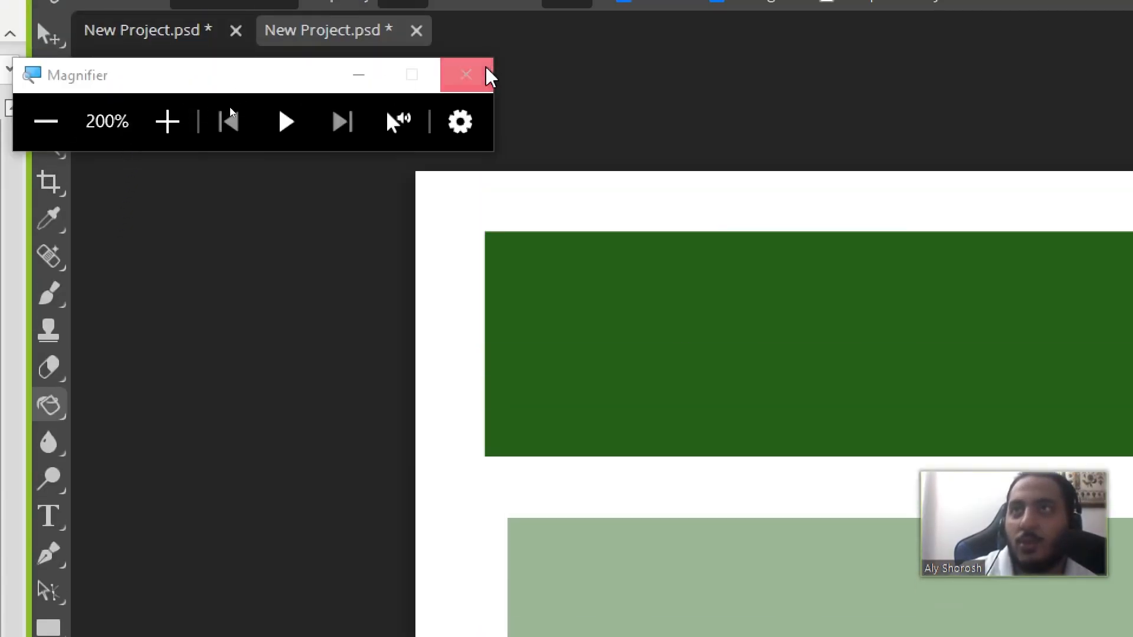
{"action": "left_click", "coordinate": [466, 75]}
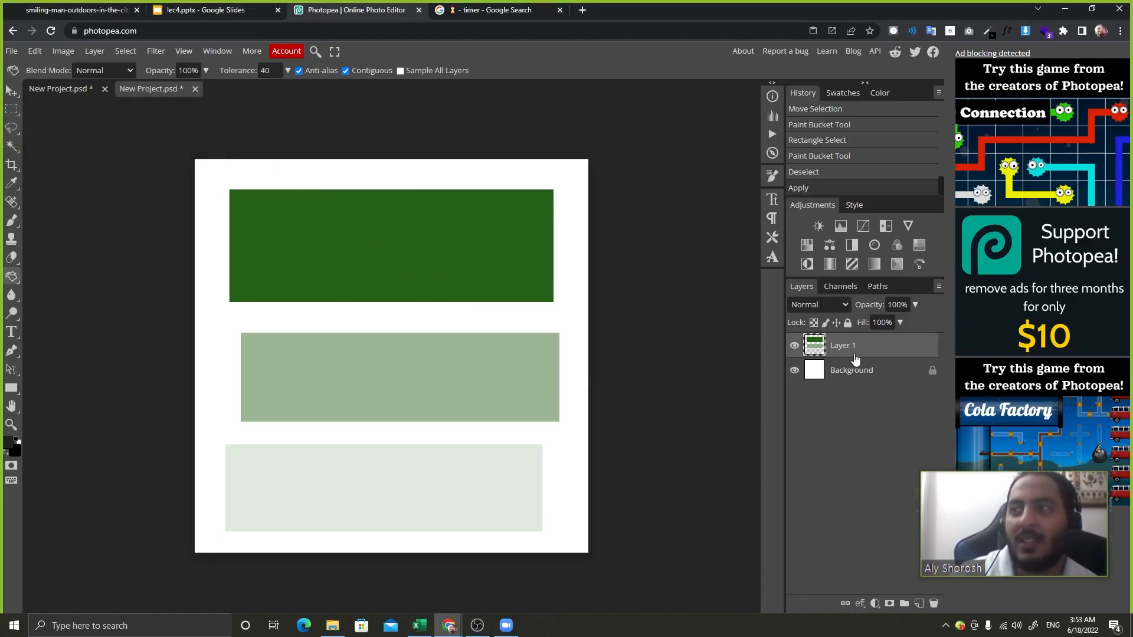
Shift Layer 1's three green bars slightly on the canvas using the Move tool.
{"action": "left_click", "coordinate": [11, 90]}
{"action": "left_click_drag", "start_coordinate": [384, 352], "coordinate": [389, 384]}
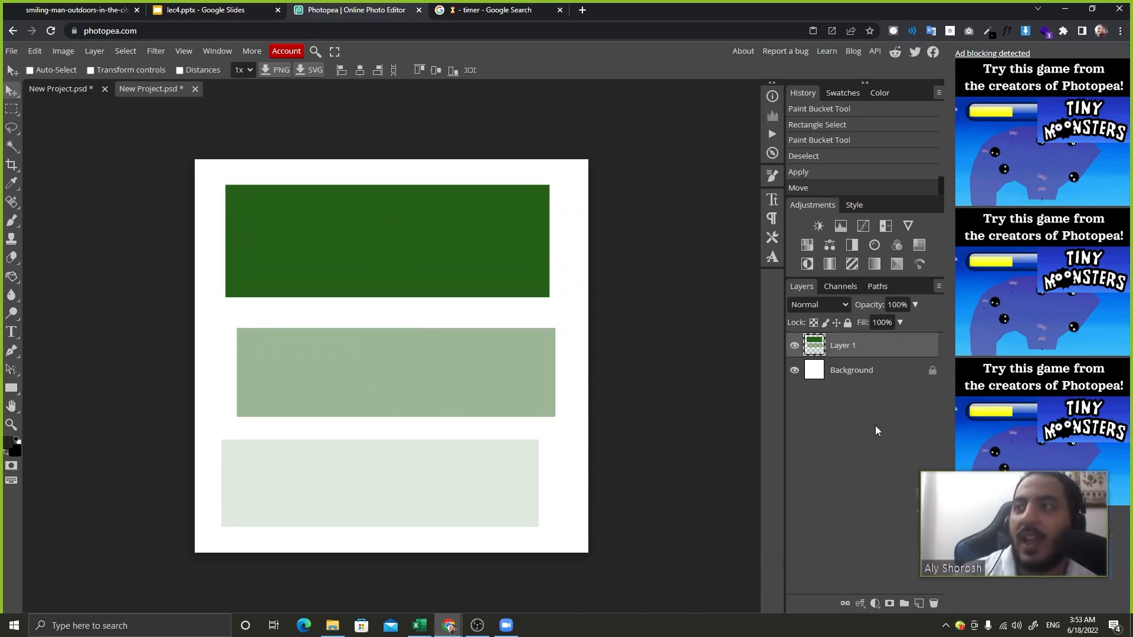
Add a new raster mask to Layer 1 and brush a black V-shaped stroke and a dark grey stroke across the bars.
{"action": "left_click", "coordinate": [889, 604]}
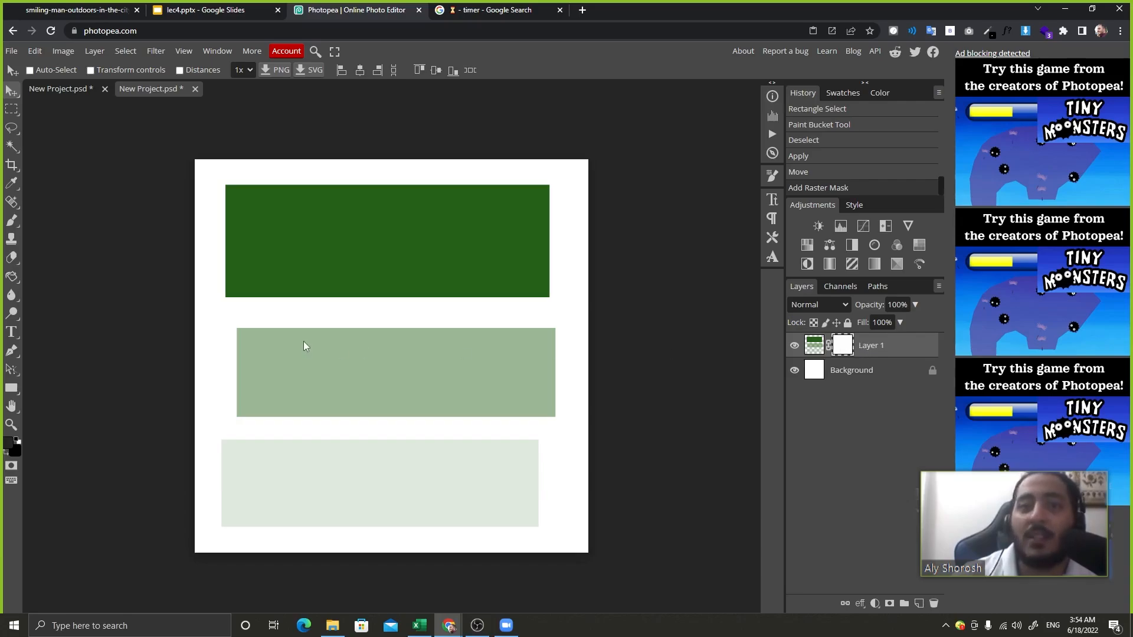
{"action": "left_click", "coordinate": [12, 222]}
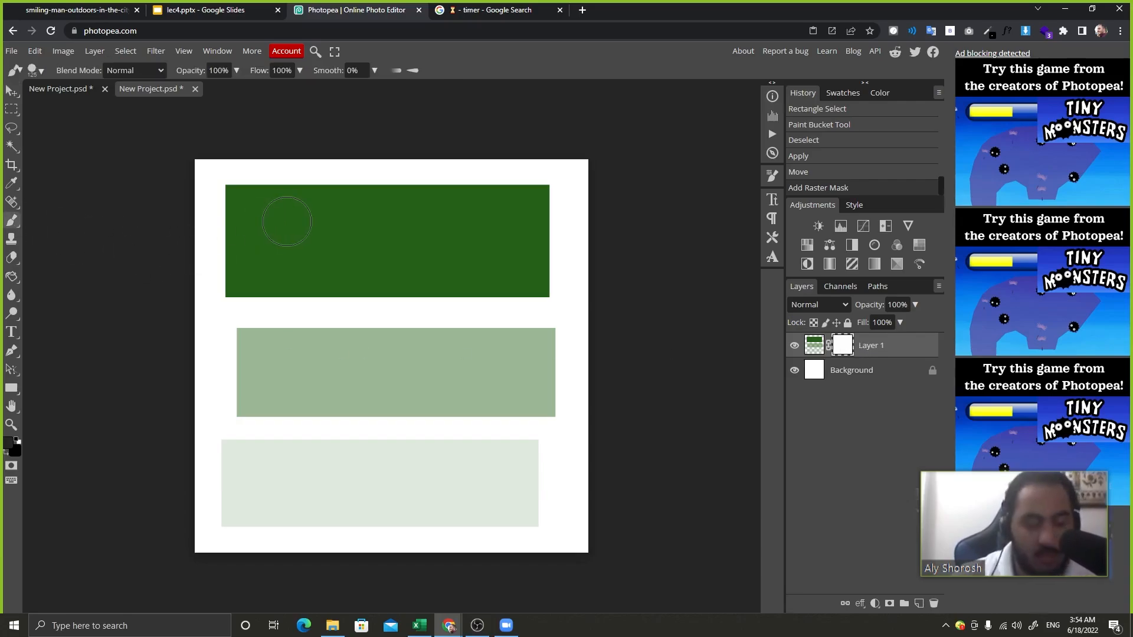
{"action": "mouse_move", "coordinate": [322, 190]}
{"action": "left_mouse_down"}
{"action": "mouse_move", "coordinate": [393, 357]}
{"action": "mouse_move", "coordinate": [425, 179]}
{"action": "left_mouse_up"}
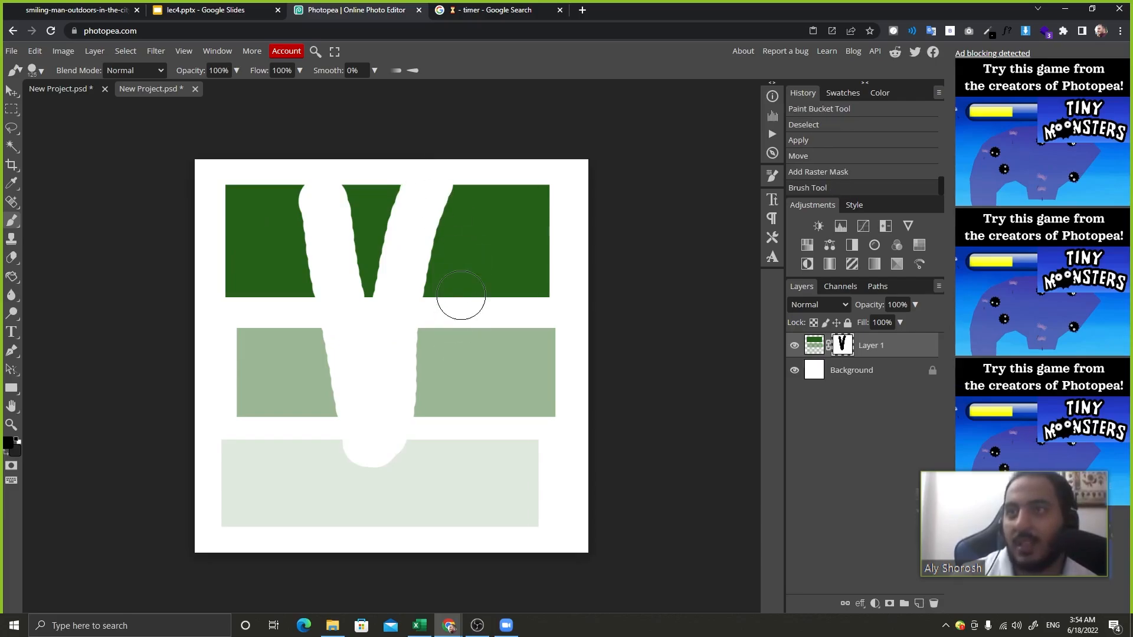
{"action": "left_click_drag", "start_coordinate": [519, 286], "coordinate": [482, 538]}
Disable and re-enable Layer 1's raster mask twice to compare the layer with and without it.
{"action": "left_click", "coordinate": [843, 347], "text": "shift"}
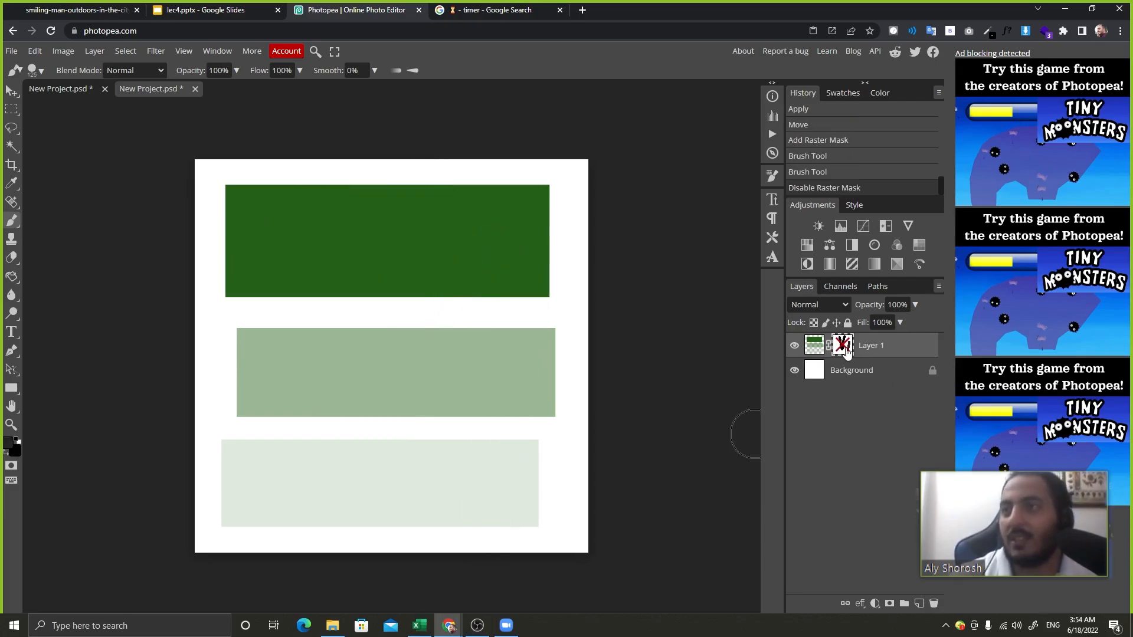
{"action": "left_click", "coordinate": [844, 347], "text": "shift"}
{"action": "left_click", "coordinate": [844, 347], "text": "shift"}
{"action": "left_click", "coordinate": [843, 347], "text": "shift"}
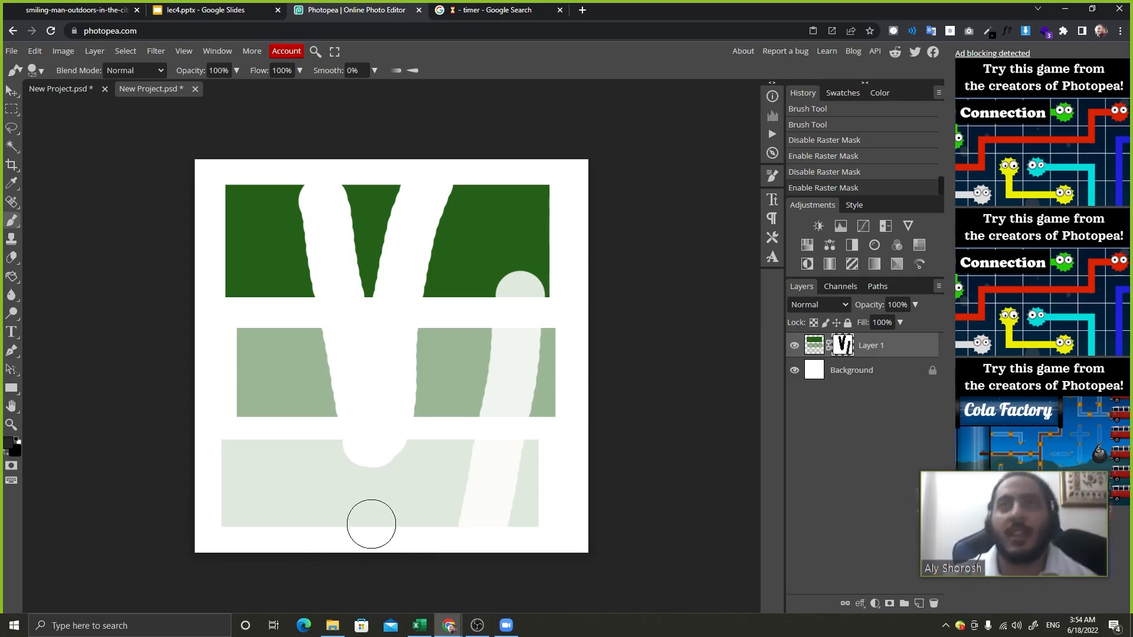
Switch to the lec4.pptx presentation in Google Slides and advance to slide 21, Masking (TRY IT).
{"action": "left_click", "coordinate": [275, 5]}
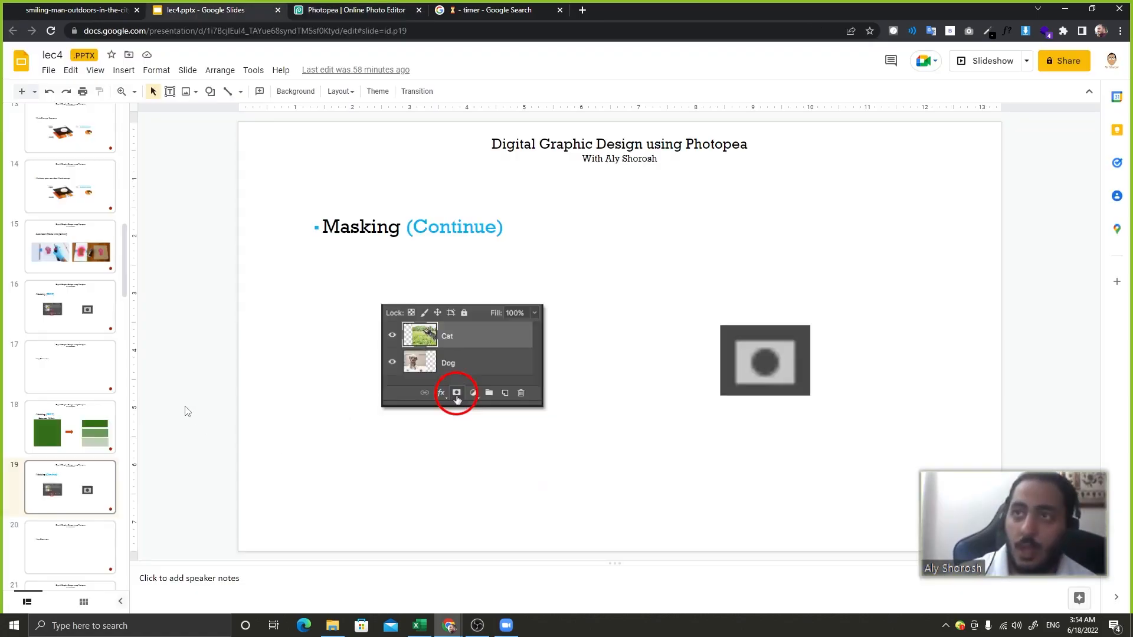
{"action": "key", "text": "Down"}
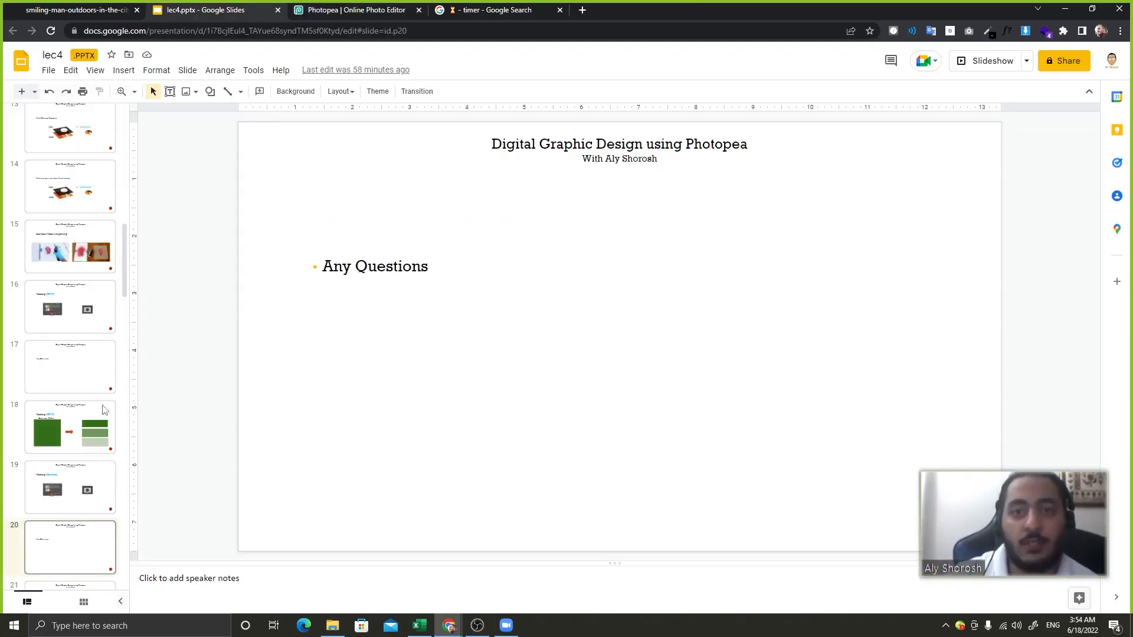
{"action": "scroll", "coordinate": [103, 409], "scroll_direction": "down", "scroll_amount": 1}
{"action": "key", "text": "Down"}
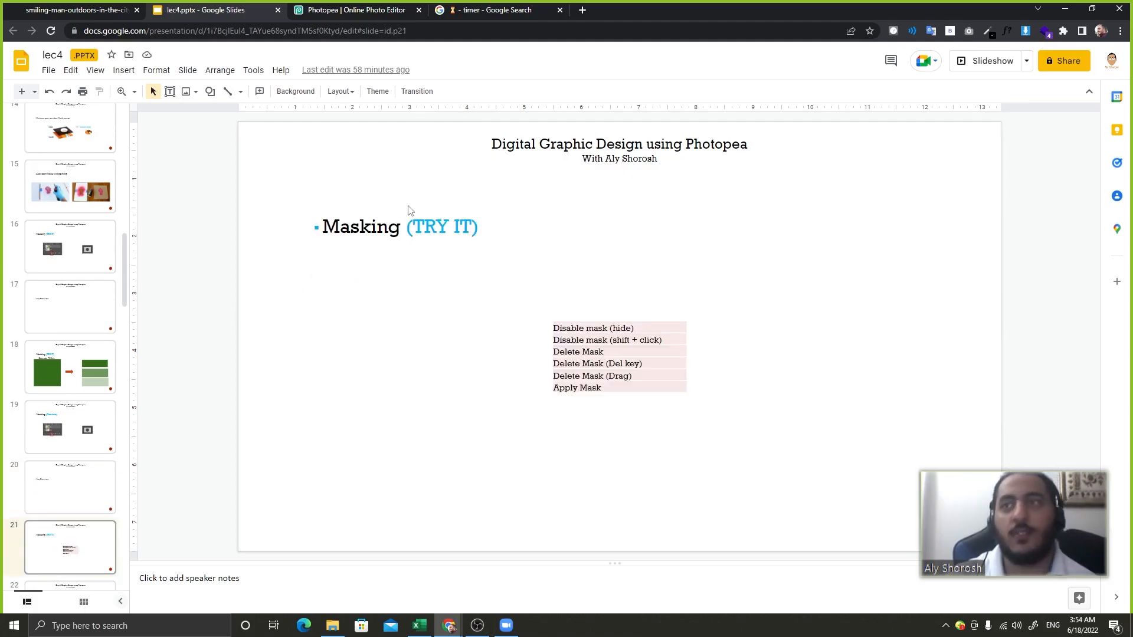
Switch to the Google timer page and dismiss the finished countdown's alarm.
{"action": "left_click", "coordinate": [473, 6]}
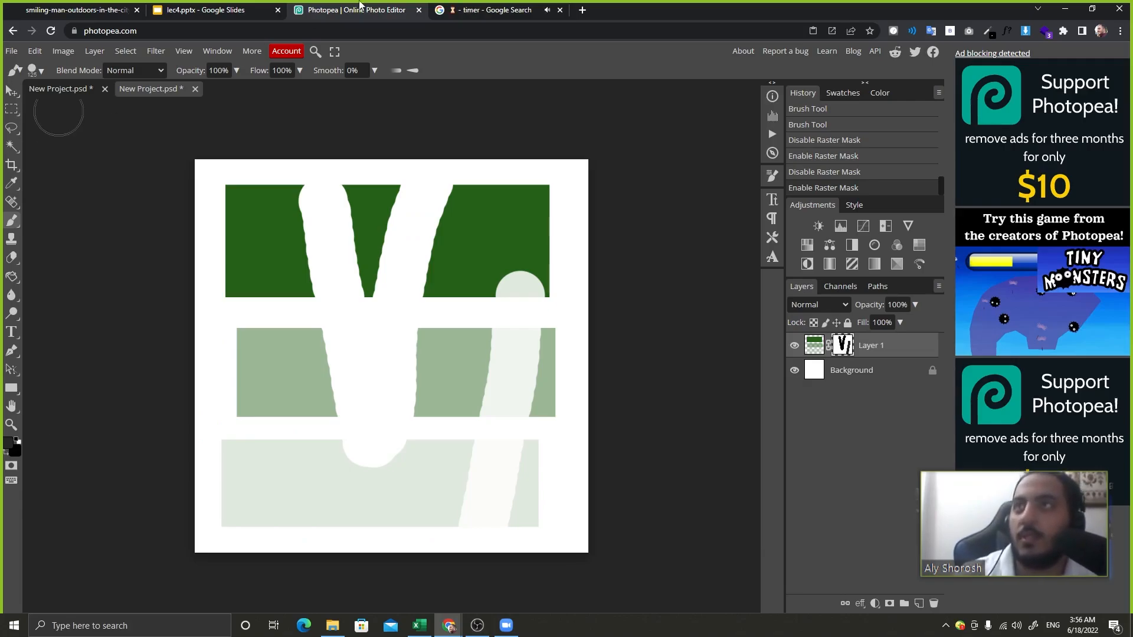
{"action": "left_click", "coordinate": [466, 9]}
{"action": "left_click", "coordinate": [137, 287]}
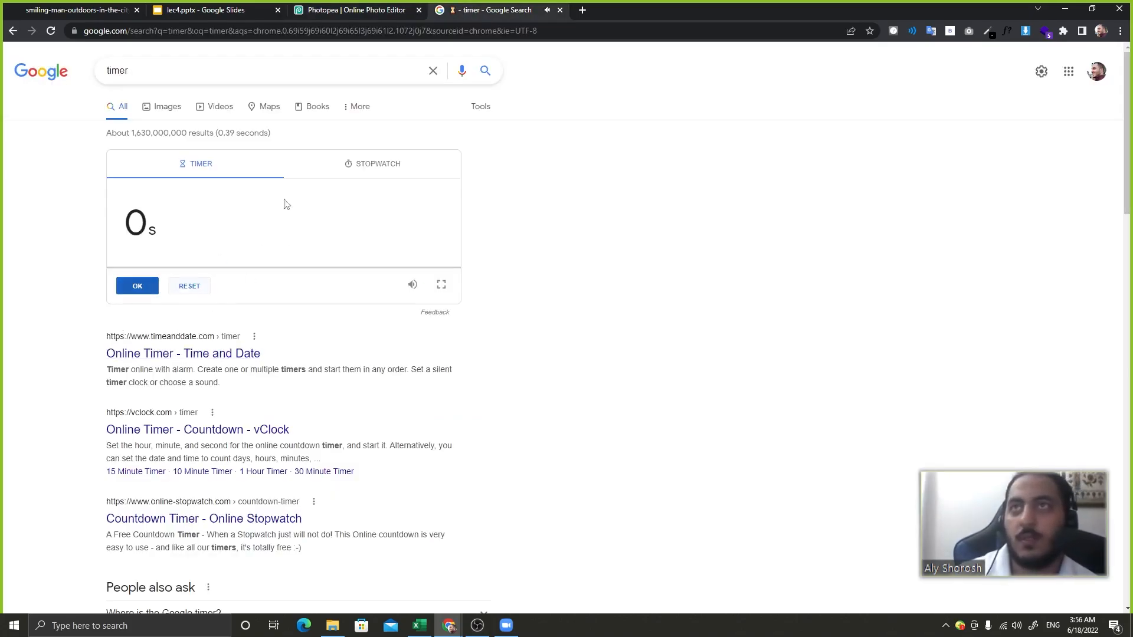
Return to the lec4.pptx presentation and advance to slide 22, Masking (Continue).
{"action": "left_click", "coordinate": [386, 10]}
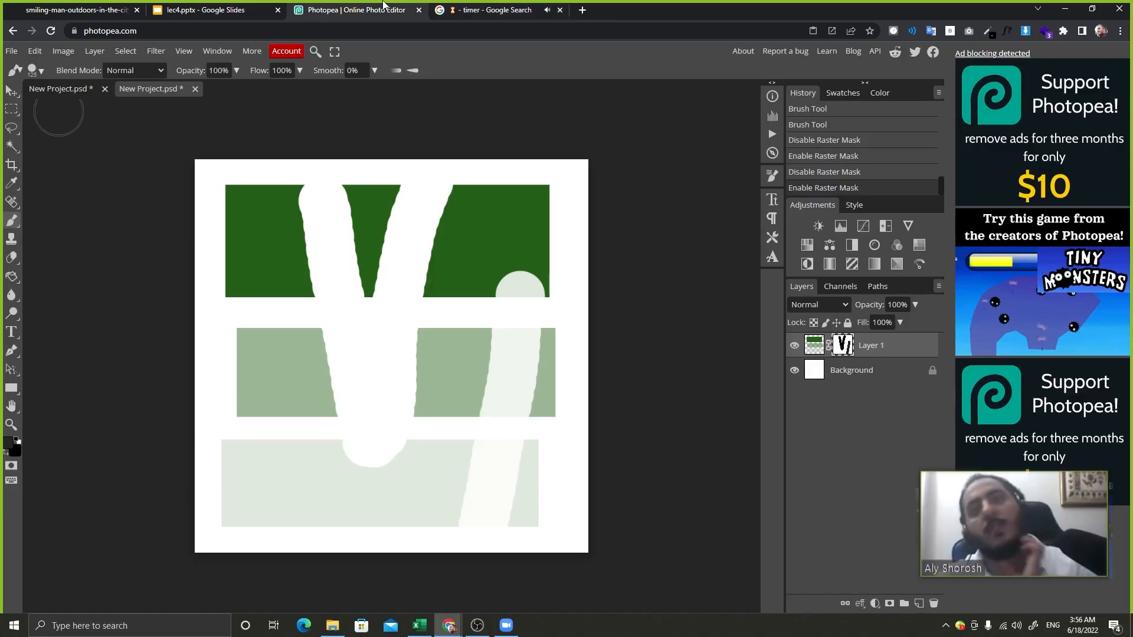
{"action": "left_click", "coordinate": [201, 10]}
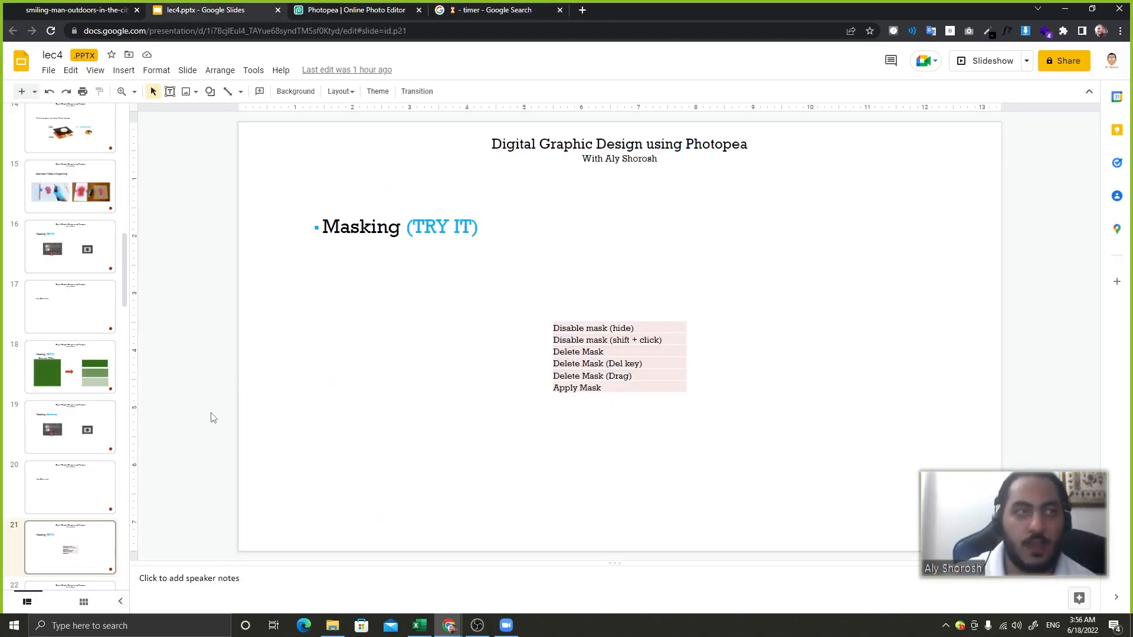
{"action": "key", "text": "Down"}
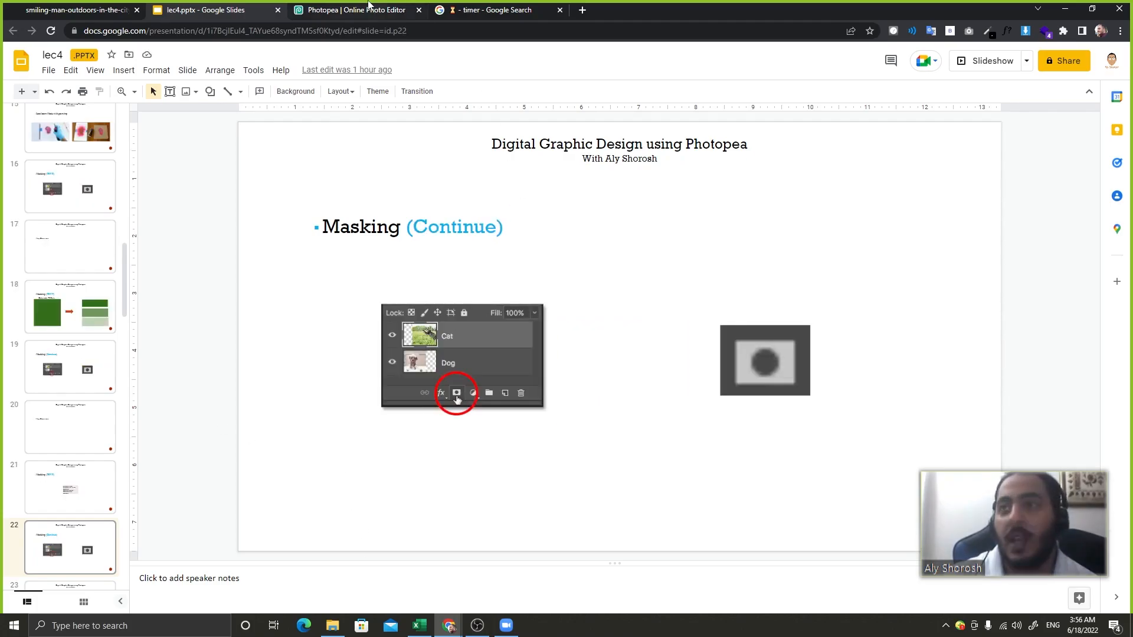
Switch to the iStock page showing the smiling man's photo and select the image's URL for copying.
{"action": "left_click", "coordinate": [368, 10]}
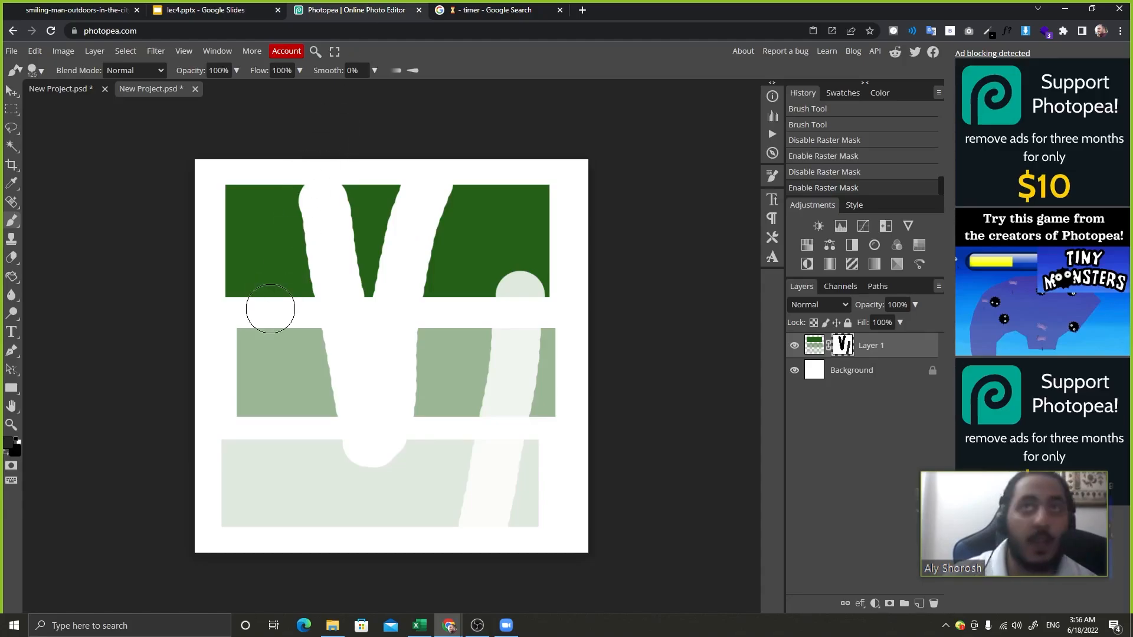
{"action": "key", "text": "ctrl+1"}
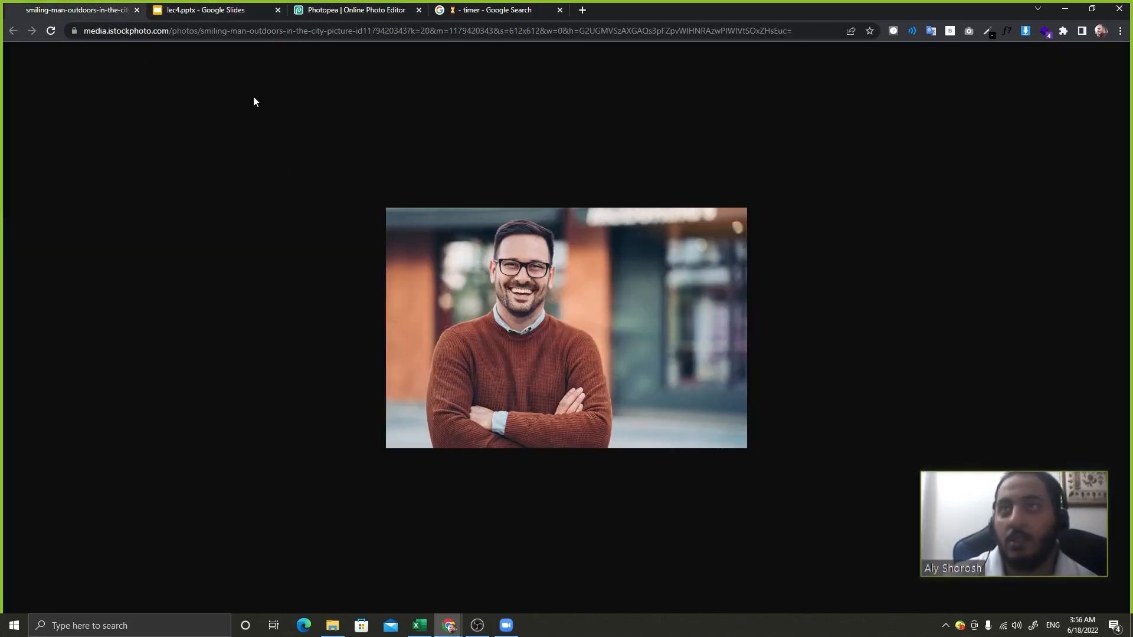
{"action": "left_click", "coordinate": [277, 37]}
Open the smiling man's photo in Photopea from its copied URL as a new project.
{"action": "key", "text": "ctrl+3"}
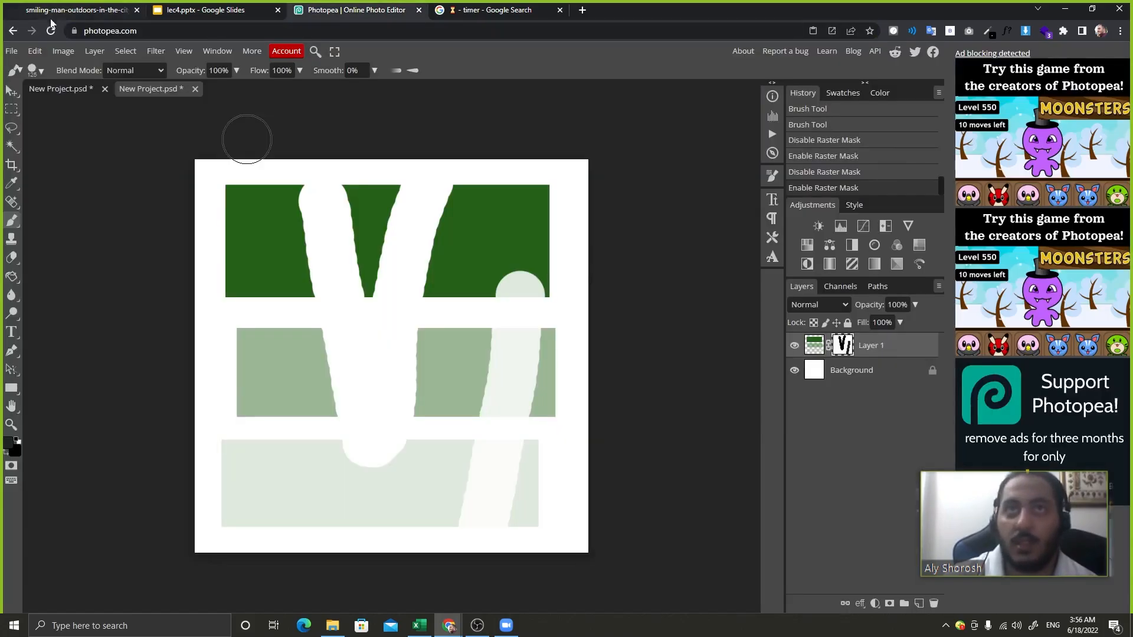
{"action": "left_click", "coordinate": [24, 51]}
{"action": "mouse_move", "coordinate": [60, 128]}
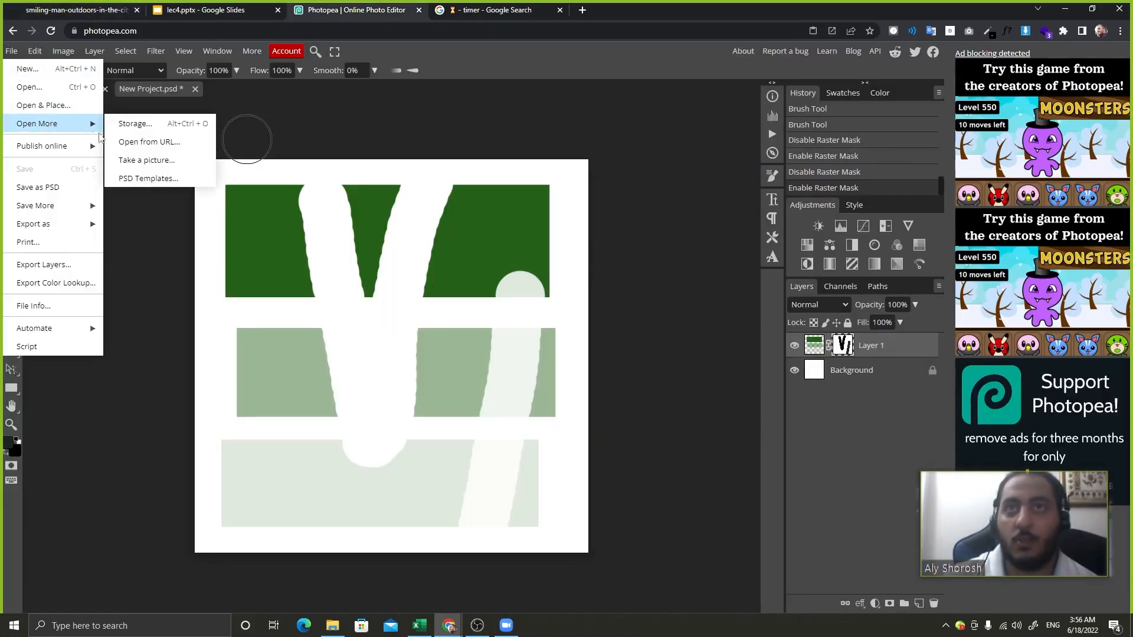
{"action": "left_click", "coordinate": [145, 143]}
{"action": "key", "text": "ctrl+v"}
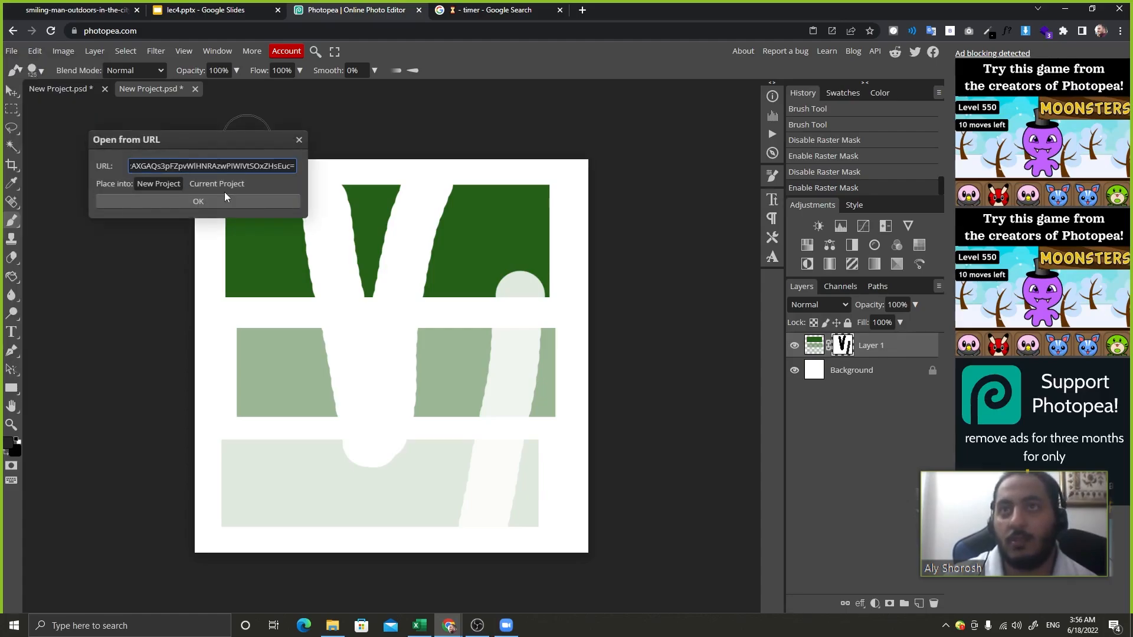
{"action": "left_click", "coordinate": [228, 200]}
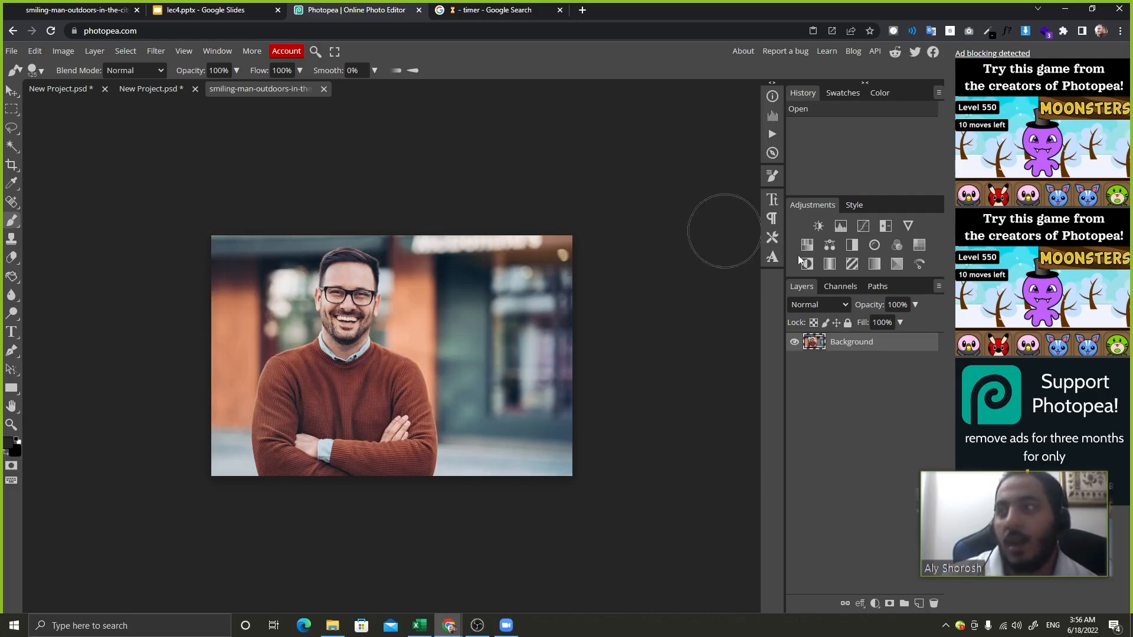
Duplicate the photo's Background layer, hide the original, and check the duplicate by toggling its visibility.
{"action": "left_click_drag", "start_coordinate": [917, 342], "coordinate": [918, 600]}
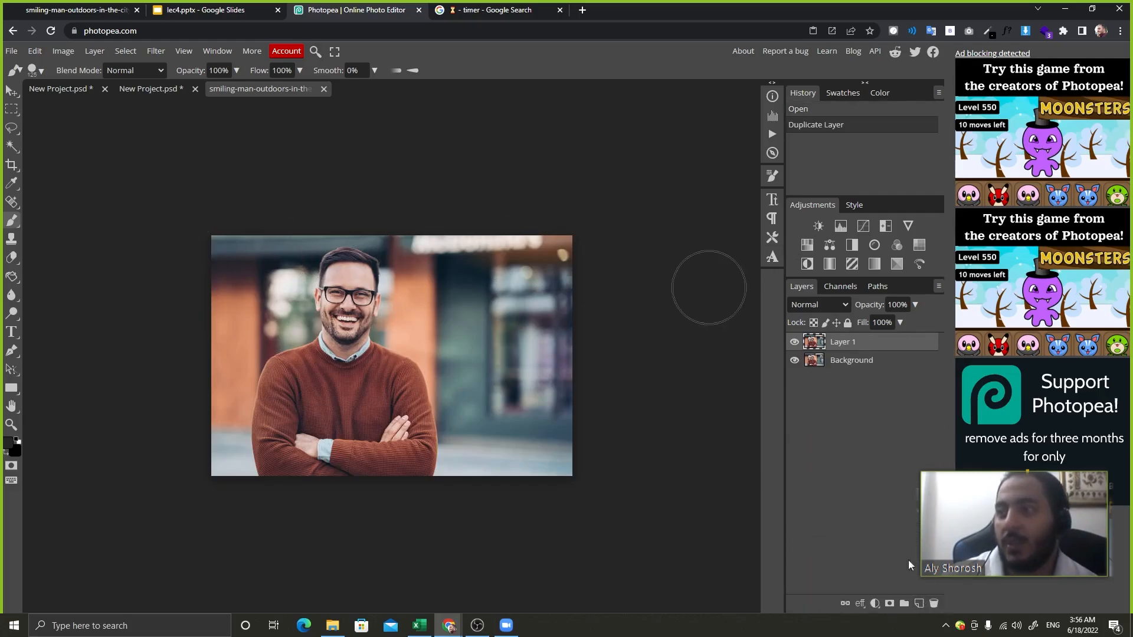
{"action": "left_click", "coordinate": [794, 360]}
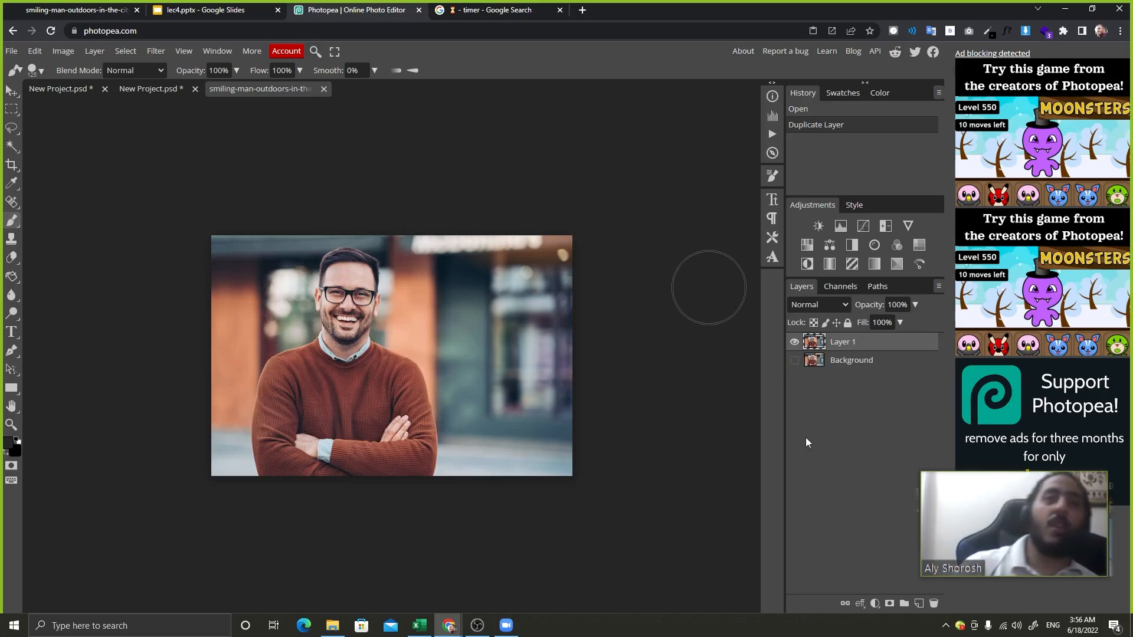
{"action": "left_click", "coordinate": [794, 342]}
{"action": "left_click", "coordinate": [794, 342]}
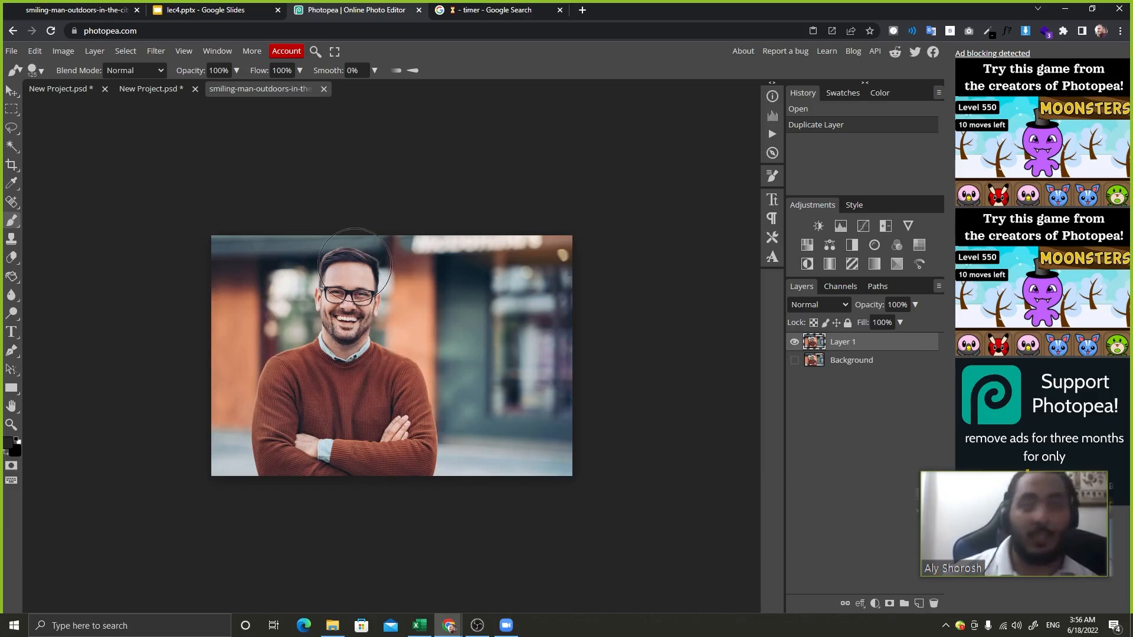
Add a raster mask to Layer 1 and paint it black with a smaller brush over the background on the photo's right side.
{"action": "left_click", "coordinate": [888, 603]}
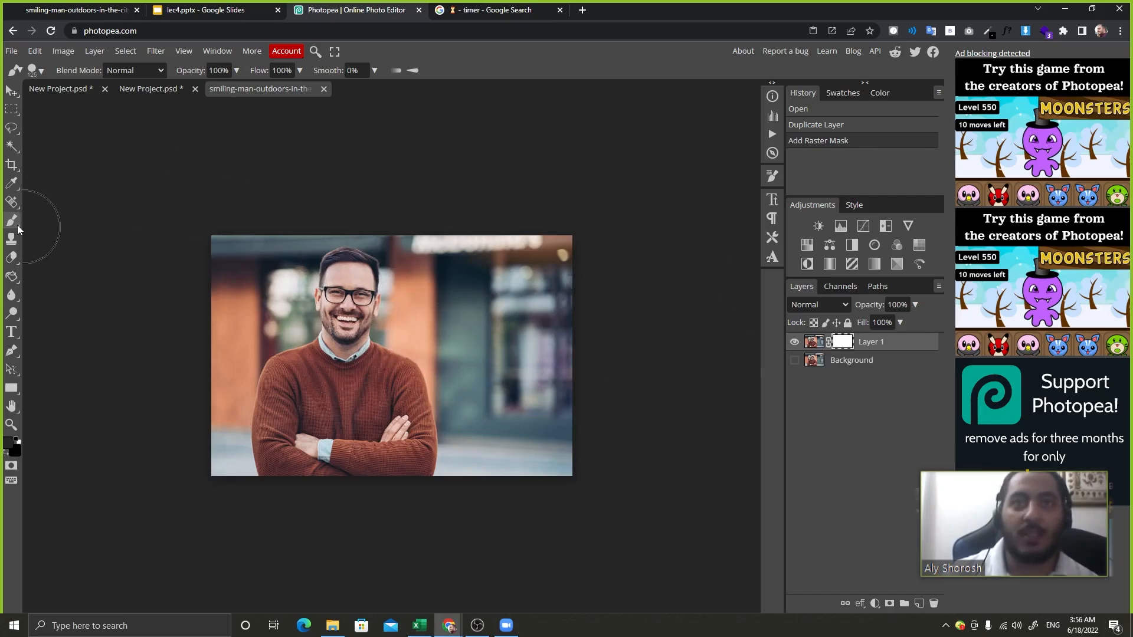
{"action": "key", "text": "bracketleft"}
{"action": "key", "text": "bracketleft"}
{"action": "key", "text": "bracketleft"}
{"action": "key", "text": "bracketleft"}
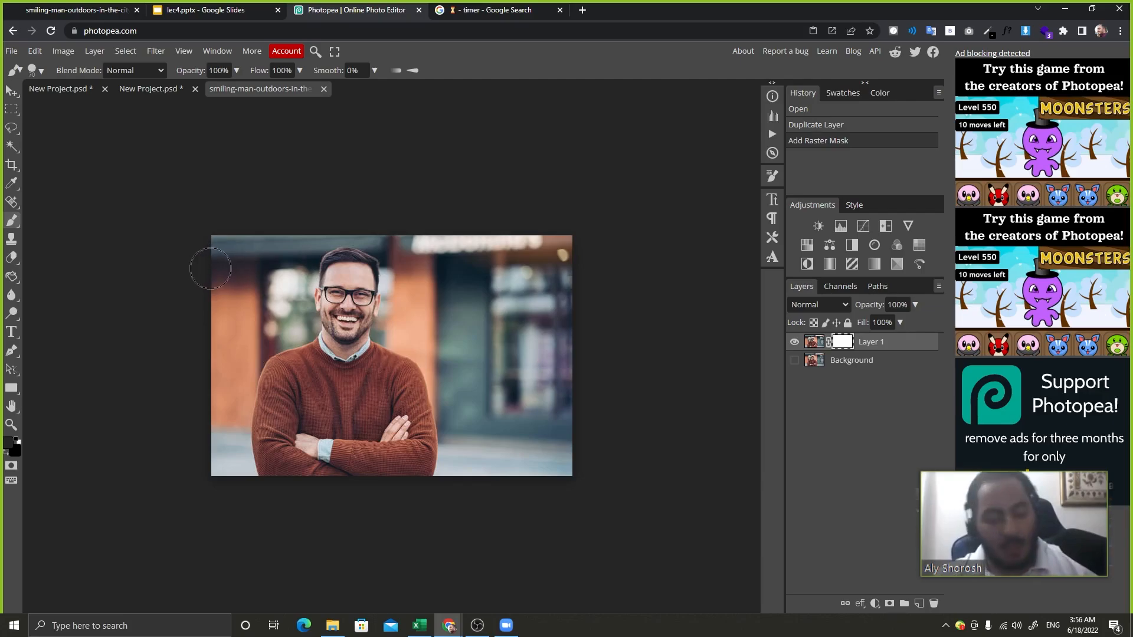
{"action": "key", "text": "x"}
{"action": "key", "text": "x"}
{"action": "mouse_move", "coordinate": [434, 244]}
{"action": "left_mouse_down"}
{"action": "mouse_move", "coordinate": [455, 291]}
{"action": "mouse_move", "coordinate": [499, 322]}
{"action": "mouse_move", "coordinate": [547, 261]}
{"action": "mouse_move", "coordinate": [566, 357]}
{"action": "left_mouse_up"}
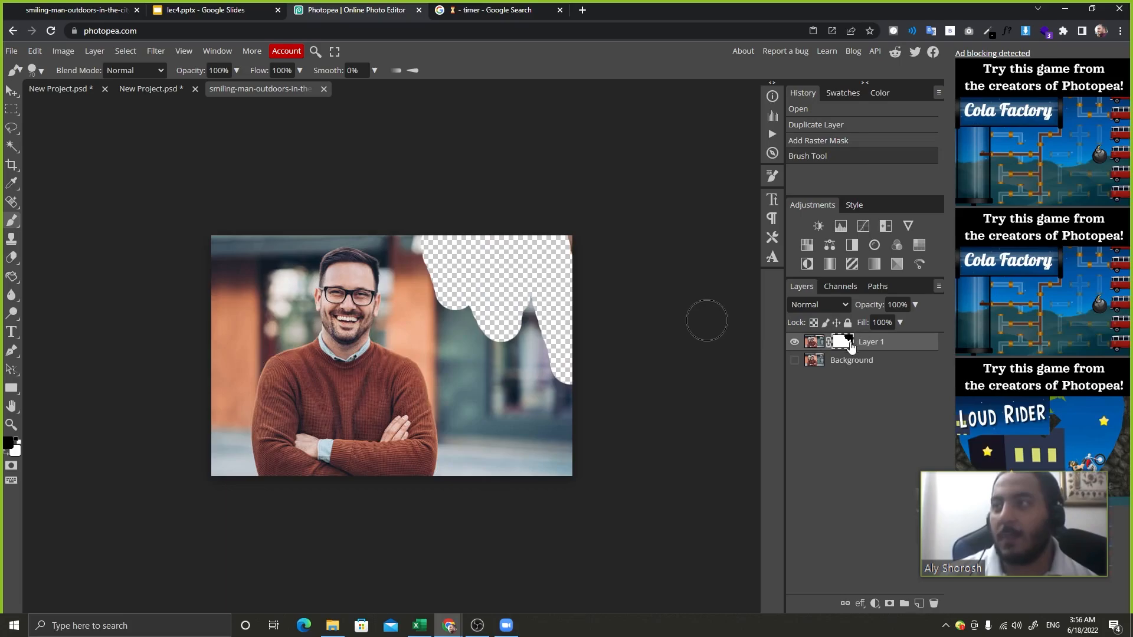
{"action": "mouse_move", "coordinate": [567, 244]}
{"action": "left_mouse_down"}
{"action": "mouse_move", "coordinate": [561, 450]}
{"action": "mouse_move", "coordinate": [578, 215]}
{"action": "mouse_move", "coordinate": [580, 374]}
{"action": "mouse_move", "coordinate": [519, 515]}
{"action": "mouse_move", "coordinate": [501, 243]}
{"action": "mouse_move", "coordinate": [566, 450]}
{"action": "mouse_move", "coordinate": [532, 436]}
{"action": "mouse_move", "coordinate": [471, 313]}
{"action": "mouse_move", "coordinate": [413, 247]}
{"action": "mouse_move", "coordinate": [377, 221]}
{"action": "mouse_move", "coordinate": [315, 229]}
{"action": "mouse_move", "coordinate": [349, 214]}
{"action": "left_mouse_up"}
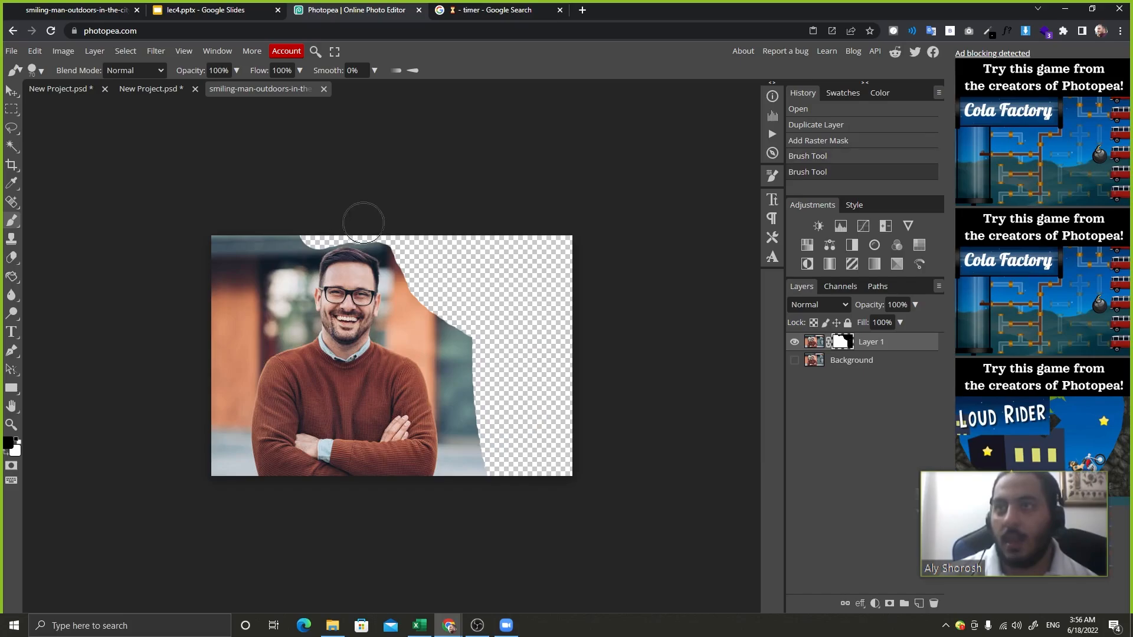
Paint the mask black along the top of the man's hair with a much smaller hard brush, and undo the last stroke.
{"action": "scroll", "coordinate": [379, 226], "scroll_direction": "up", "scroll_amount": 5}
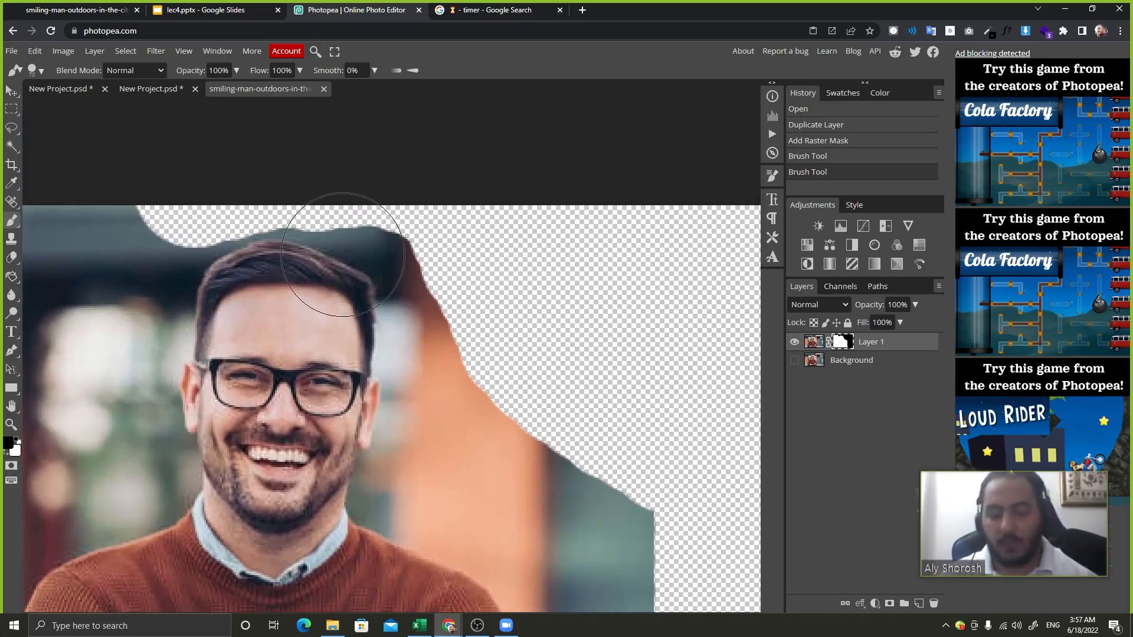
{"action": "key", "text": "bracketleft"}
{"action": "key", "text": "bracketleft"}
{"action": "key", "text": "bracketleft"}
{"action": "key", "text": "bracketleft"}
{"action": "key", "text": "bracketleft"}
{"action": "key", "text": "bracketleft"}
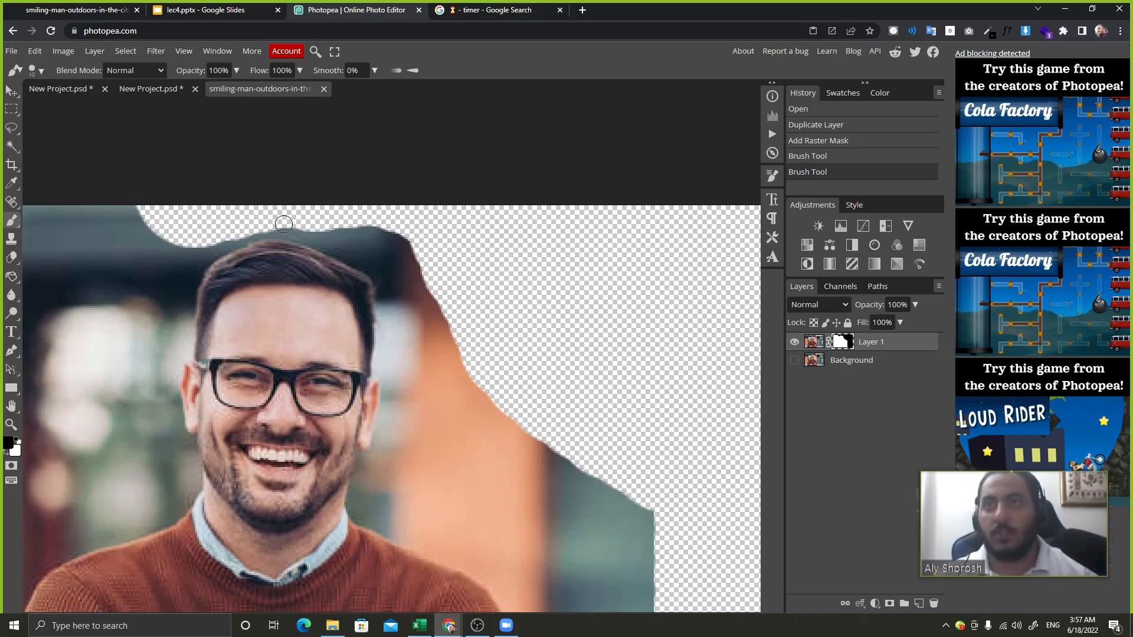
{"action": "mouse_move", "coordinate": [275, 229]}
{"action": "left_mouse_down"}
{"action": "mouse_move", "coordinate": [313, 234]}
{"action": "mouse_move", "coordinate": [355, 262]}
{"action": "left_mouse_up"}
{"action": "left_click", "coordinate": [329, 246]}
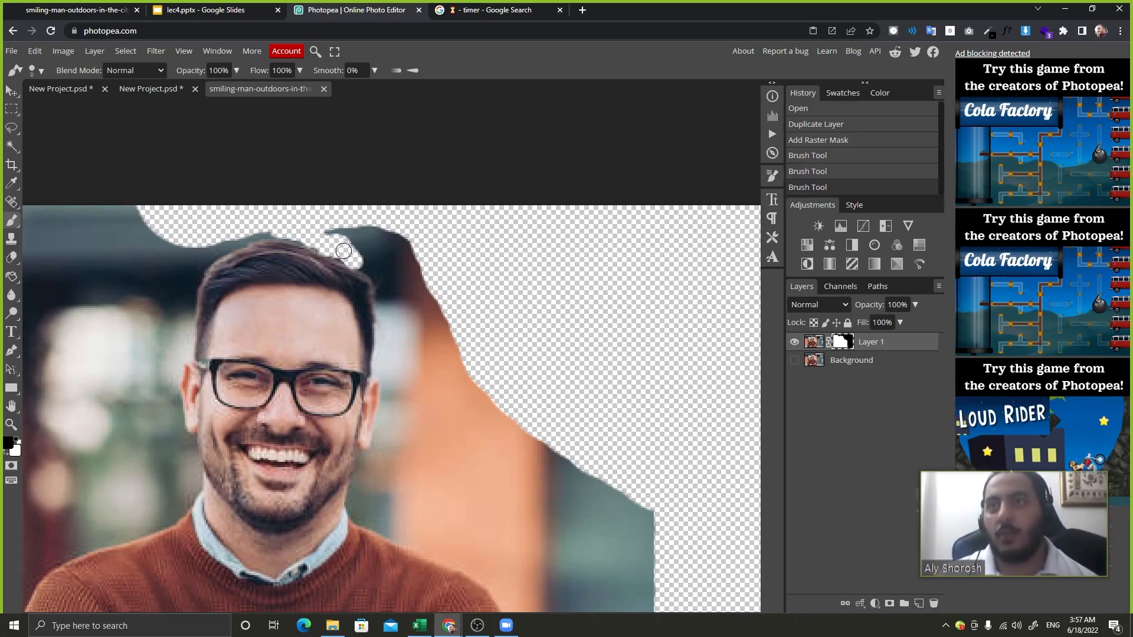
{"action": "key", "text": "ctrl+z"}
Switch to the soft round brush with 0% hardness at 9 px and mask out the background beside the right side of the hair.
{"action": "right_click", "coordinate": [348, 246]}
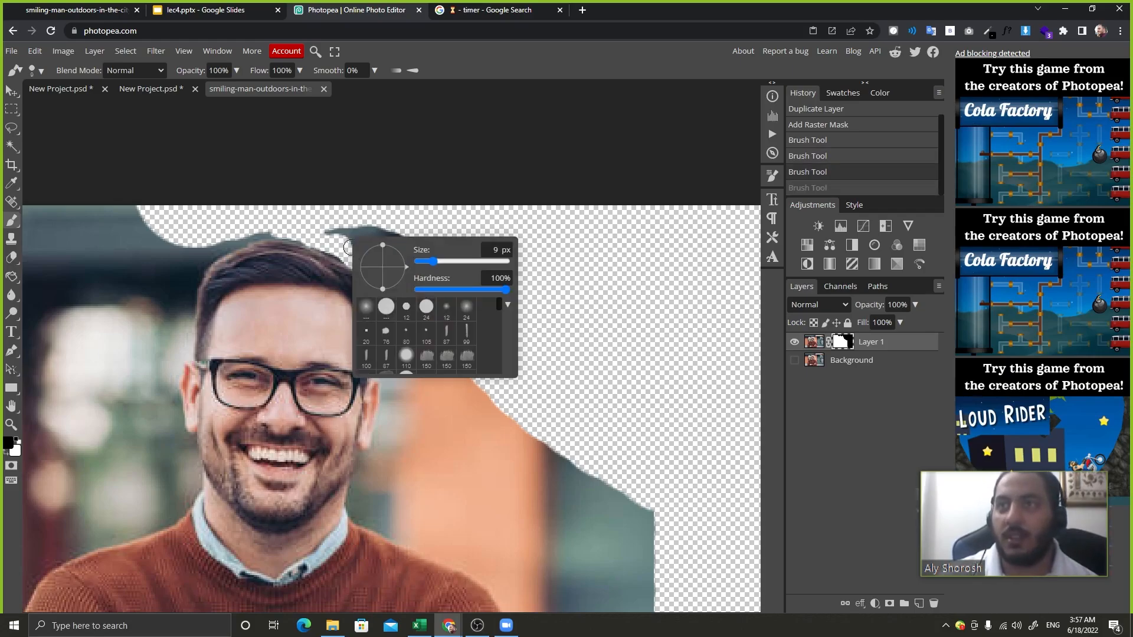
{"action": "left_click", "coordinate": [365, 313]}
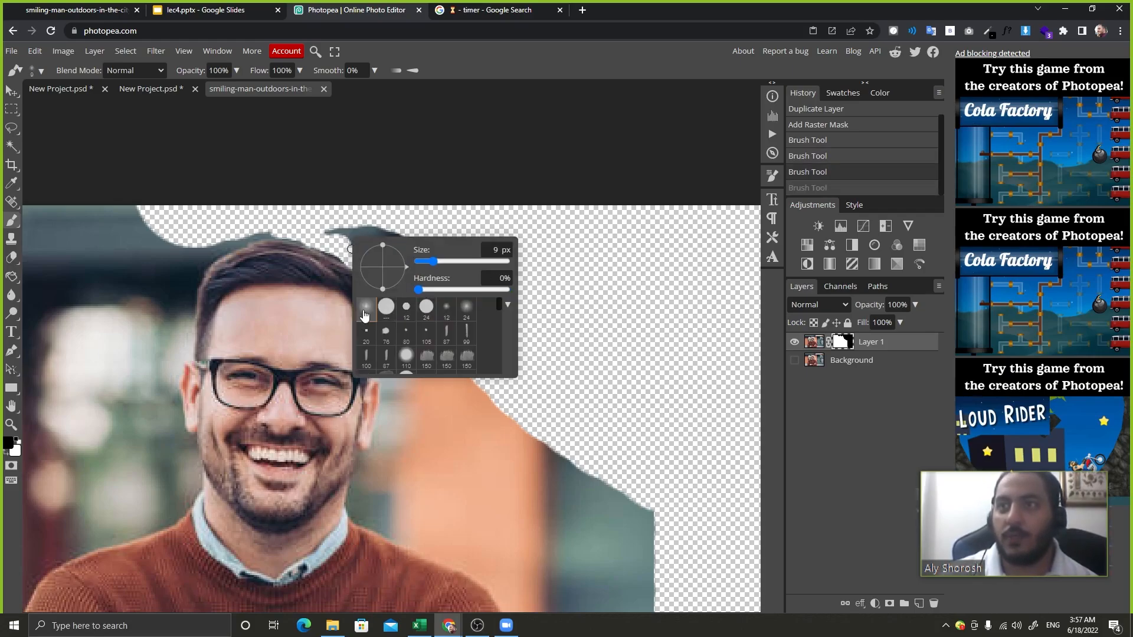
{"action": "mouse_move", "coordinate": [315, 227]}
{"action": "left_mouse_down"}
{"action": "mouse_move", "coordinate": [266, 223]}
{"action": "mouse_move", "coordinate": [317, 235]}
{"action": "mouse_move", "coordinate": [413, 295]}
{"action": "mouse_move", "coordinate": [379, 238]}
{"action": "mouse_move", "coordinate": [366, 254]}
{"action": "mouse_move", "coordinate": [498, 369]}
{"action": "left_mouse_up"}
Enlarge the soft brush and mask out the background along the right side of the man's face, neck and shoulder.
{"action": "key", "text": "bracketright"}
{"action": "key", "text": "bracketright"}
{"action": "key", "text": "bracketright"}
{"action": "key", "text": "bracketright"}
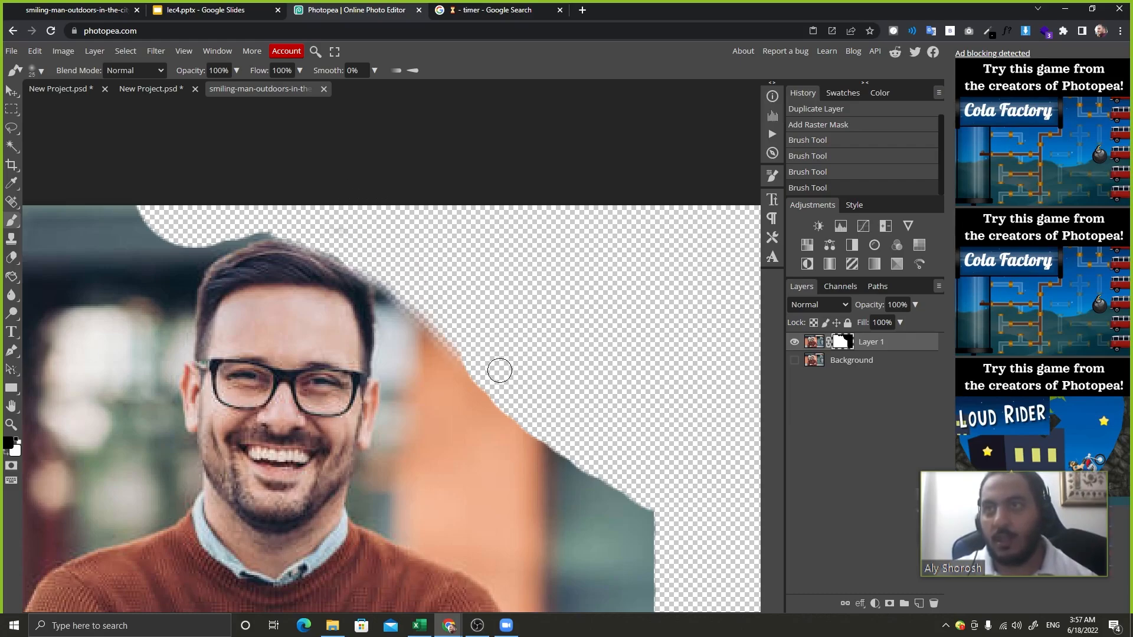
{"action": "mouse_move", "coordinate": [404, 298]}
{"action": "left_mouse_down"}
{"action": "mouse_move", "coordinate": [402, 404]}
{"action": "mouse_move", "coordinate": [413, 400]}
{"action": "mouse_move", "coordinate": [379, 471]}
{"action": "mouse_move", "coordinate": [395, 416]}
{"action": "mouse_move", "coordinate": [363, 470]}
{"action": "mouse_move", "coordinate": [368, 523]}
{"action": "mouse_move", "coordinate": [511, 597]}
{"action": "mouse_move", "coordinate": [536, 577]}
{"action": "left_mouse_up"}
Mask out the orange pillar and most of the remaining background beyond the man's right-hand shoulder with a larger soft brush.
{"action": "key", "text": "bracketleft"}
{"action": "key", "text": "bracketleft"}
{"action": "key", "text": "bracketleft"}
{"action": "key", "text": "bracketleft"}
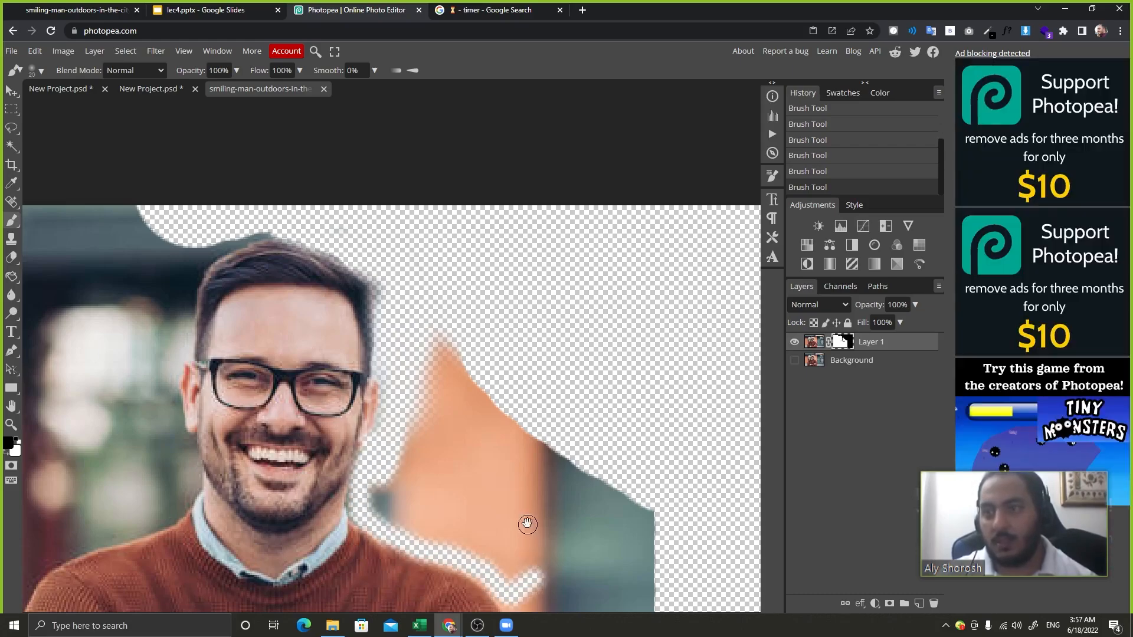
{"action": "left_click_drag", "start_coordinate": [503, 487], "coordinate": [319, 175]}
{"action": "key", "text": "bracketright"}
{"action": "key", "text": "bracketright"}
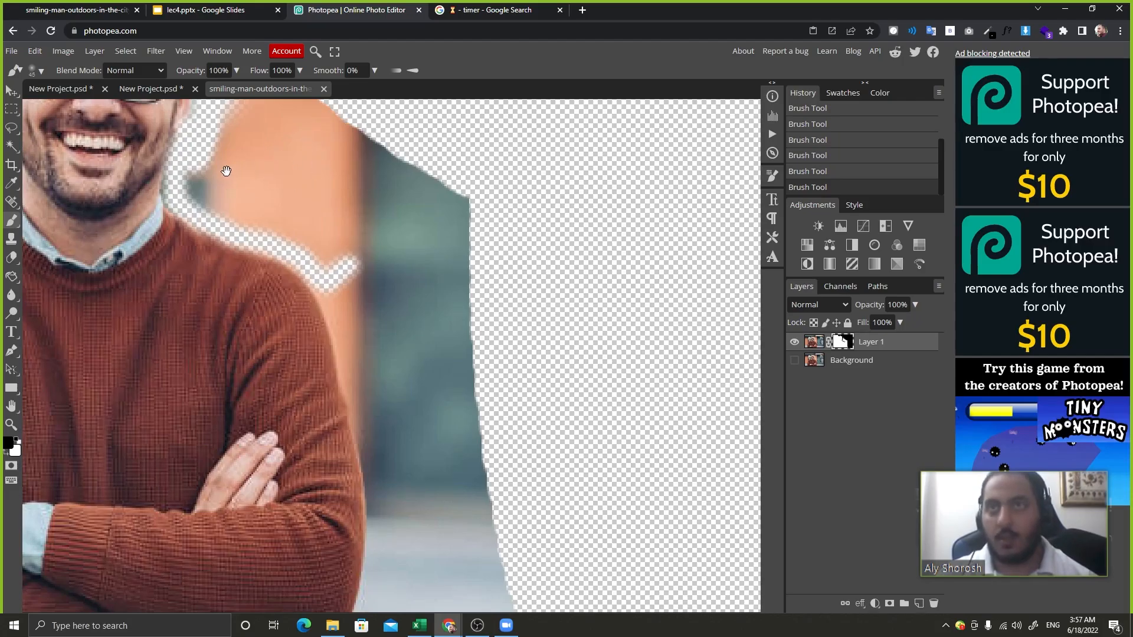
{"action": "key", "text": "bracketright"}
{"action": "key", "text": "bracketright"}
{"action": "key", "text": "bracketright"}
{"action": "key", "text": "bracketright"}
{"action": "mouse_move", "coordinate": [225, 171]}
{"action": "left_mouse_down"}
{"action": "mouse_move", "coordinate": [241, 253]}
{"action": "mouse_move", "coordinate": [217, 250]}
{"action": "mouse_move", "coordinate": [281, 155]}
{"action": "mouse_move", "coordinate": [295, 283]}
{"action": "mouse_move", "coordinate": [301, 114]}
{"action": "mouse_move", "coordinate": [463, 437]}
{"action": "mouse_move", "coordinate": [438, 181]}
{"action": "mouse_move", "coordinate": [370, 183]}
{"action": "mouse_move", "coordinate": [463, 492]}
{"action": "left_mouse_up"}
Mask out the last background patch beside the crossed arms on the photo's right side with a larger soft brush.
{"action": "key", "text": "ctrl+minus"}
{"action": "key", "text": "ctrl+minus"}
{"action": "key", "text": "ctrl+minus"}
{"action": "key", "text": "ctrl+minus"}
{"action": "key", "text": "ctrl+minus"}
{"action": "key", "text": "ctrl+plus"}
{"action": "key", "text": "ctrl+plus"}
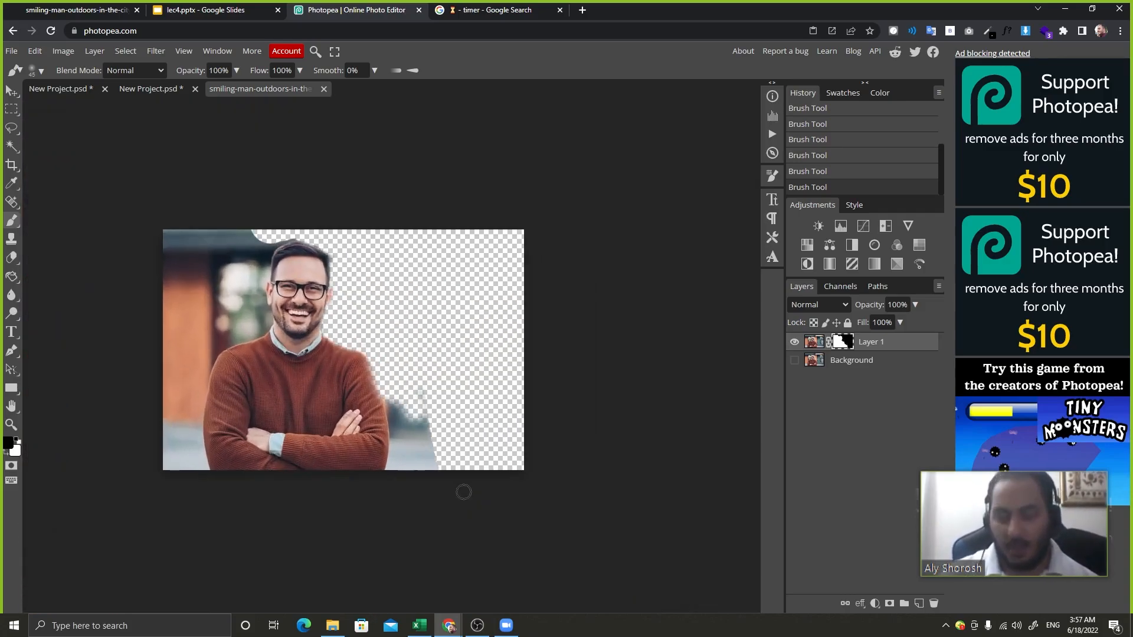
{"action": "key", "text": "bracketright"}
{"action": "key", "text": "bracketright"}
{"action": "mouse_move", "coordinate": [392, 407]}
{"action": "left_mouse_down"}
{"action": "mouse_move", "coordinate": [399, 510]}
{"action": "mouse_move", "coordinate": [400, 408]}
{"action": "mouse_move", "coordinate": [449, 443]}
{"action": "mouse_move", "coordinate": [432, 522]}
{"action": "left_mouse_up"}
Mask out the background above the head and along the photo's entire left side, adjusting the soft brush size.
{"action": "key", "text": "bracketleft"}
{"action": "key", "text": "bracketleft"}
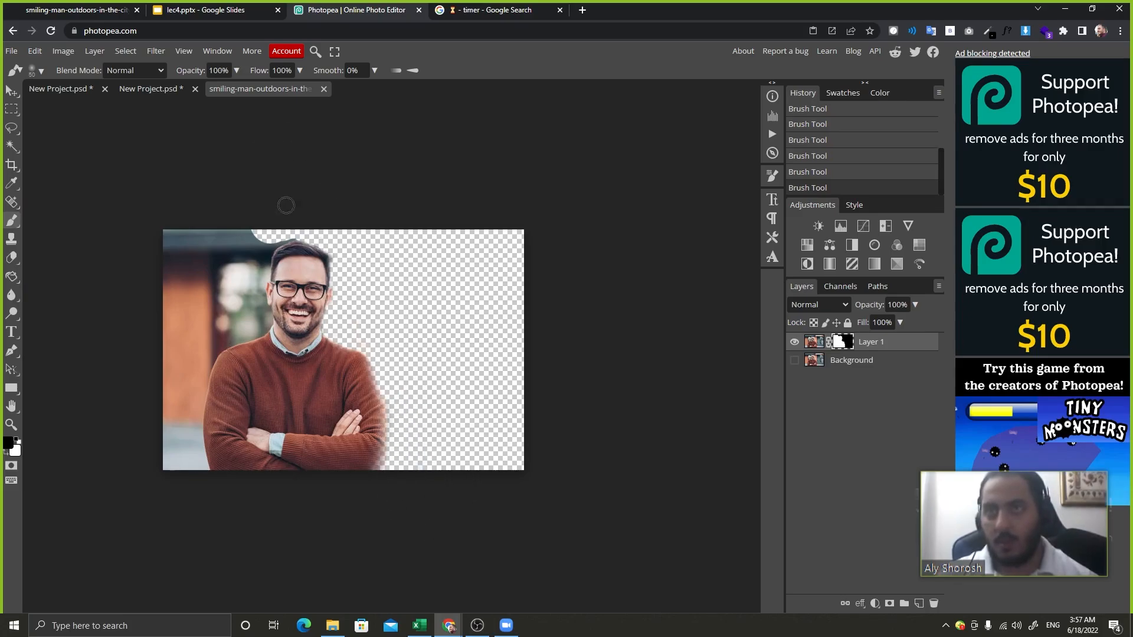
{"action": "mouse_move", "coordinate": [297, 221]}
{"action": "left_mouse_down"}
{"action": "mouse_move", "coordinate": [265, 244]}
{"action": "mouse_move", "coordinate": [325, 215]}
{"action": "mouse_move", "coordinate": [250, 239]}
{"action": "mouse_move", "coordinate": [237, 285]}
{"action": "mouse_move", "coordinate": [264, 243]}
{"action": "mouse_move", "coordinate": [244, 316]}
{"action": "mouse_move", "coordinate": [254, 300]}
{"action": "mouse_move", "coordinate": [264, 326]}
{"action": "mouse_move", "coordinate": [224, 338]}
{"action": "mouse_move", "coordinate": [251, 302]}
{"action": "mouse_move", "coordinate": [259, 213]}
{"action": "mouse_move", "coordinate": [198, 293]}
{"action": "mouse_move", "coordinate": [218, 219]}
{"action": "mouse_move", "coordinate": [209, 243]}
{"action": "mouse_move", "coordinate": [180, 263]}
{"action": "mouse_move", "coordinate": [174, 220]}
{"action": "mouse_move", "coordinate": [194, 313]}
{"action": "mouse_move", "coordinate": [210, 282]}
{"action": "mouse_move", "coordinate": [194, 355]}
{"action": "mouse_move", "coordinate": [137, 397]}
{"action": "mouse_move", "coordinate": [160, 432]}
{"action": "mouse_move", "coordinate": [177, 388]}
{"action": "mouse_move", "coordinate": [179, 551]}
{"action": "left_mouse_up"}
{"action": "key", "text": "bracketright"}
{"action": "key", "text": "bracketright"}
{"action": "key", "text": "bracketright"}
{"action": "key", "text": "bracketright"}
{"action": "key", "text": "bracketright"}
{"action": "key", "text": "bracketright"}
{"action": "key", "text": "bracketleft"}
{"action": "key", "text": "bracketleft"}
{"action": "key", "text": "bracketleft"}
{"action": "key", "text": "bracketleft"}
{"action": "key", "text": "bracketleft"}
{"action": "key", "text": "bracketleft"}
{"action": "key", "text": "bracketleft"}
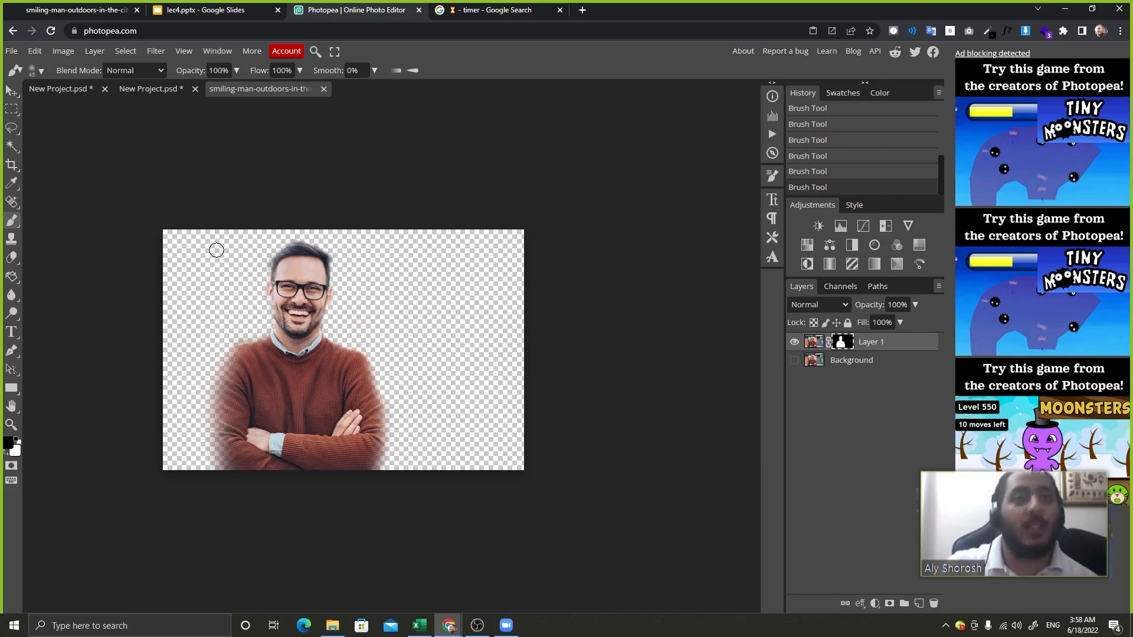
Compare the photo with and without its background by repeatedly disabling and enabling Layer 1's raster mask.
{"action": "left_click", "coordinate": [840, 342], "text": "shift"}
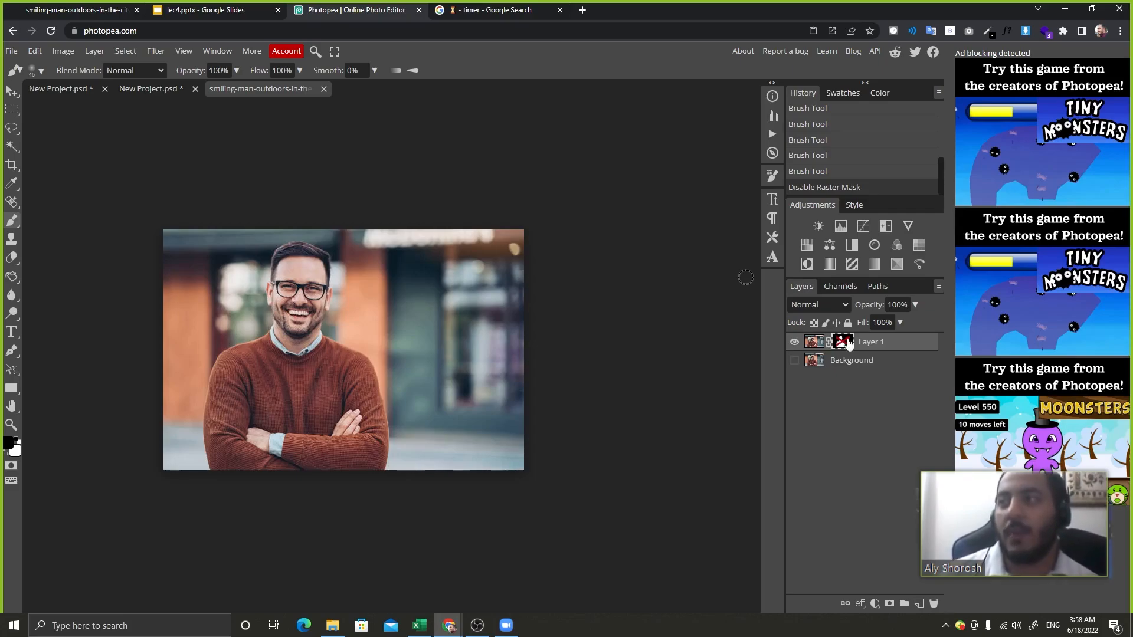
{"action": "left_click", "coordinate": [847, 342], "text": "shift"}
{"action": "left_click", "coordinate": [847, 342], "text": "shift"}
{"action": "left_click", "coordinate": [847, 342], "text": "shift"}
{"action": "left_click", "coordinate": [849, 344], "text": "shift"}
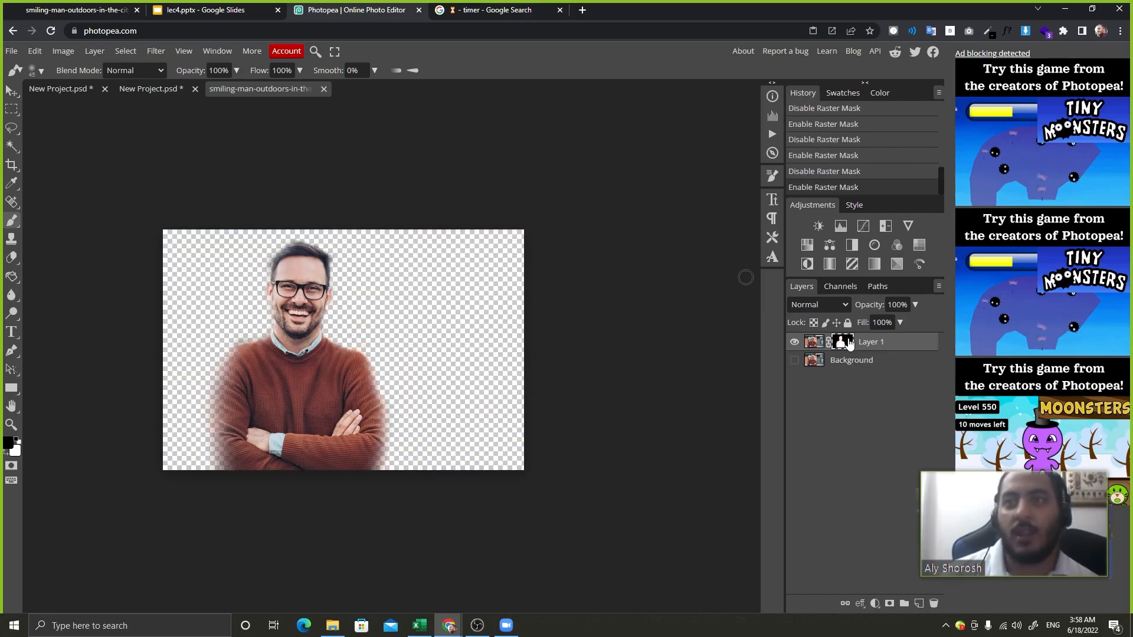
{"action": "left_click", "coordinate": [849, 344], "text": "shift"}
{"action": "left_click", "coordinate": [849, 344], "text": "shift"}
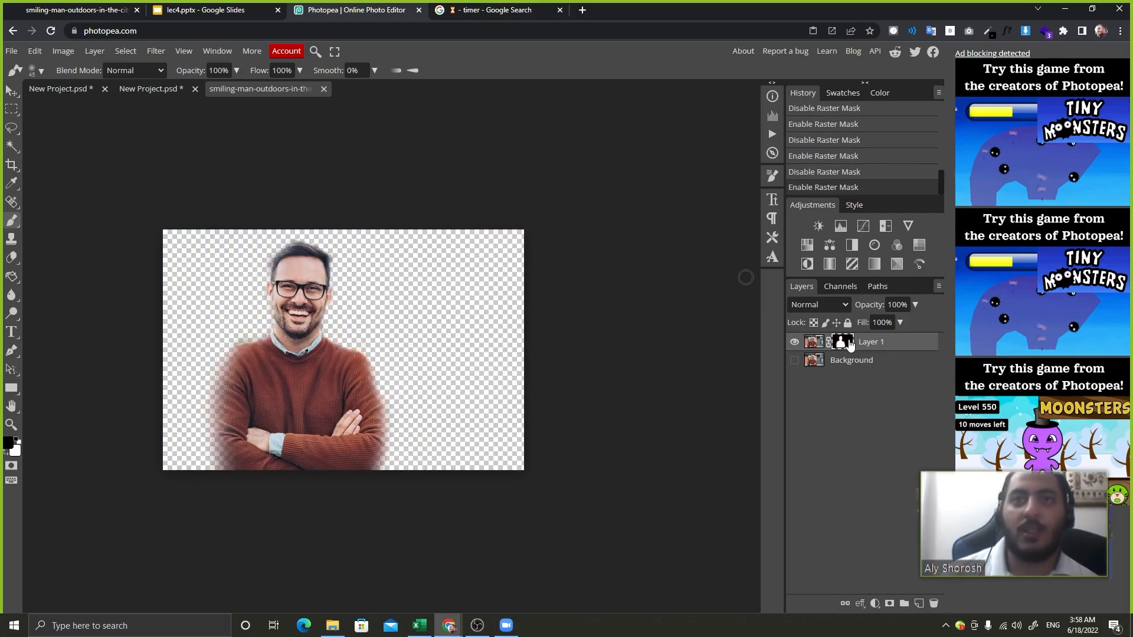
Disable Layer 1's brushed raster mask and delete it from the layer.
{"action": "left_click", "coordinate": [850, 344], "text": "shift"}
{"action": "left_click_drag", "start_coordinate": [849, 344], "coordinate": [933, 603]}
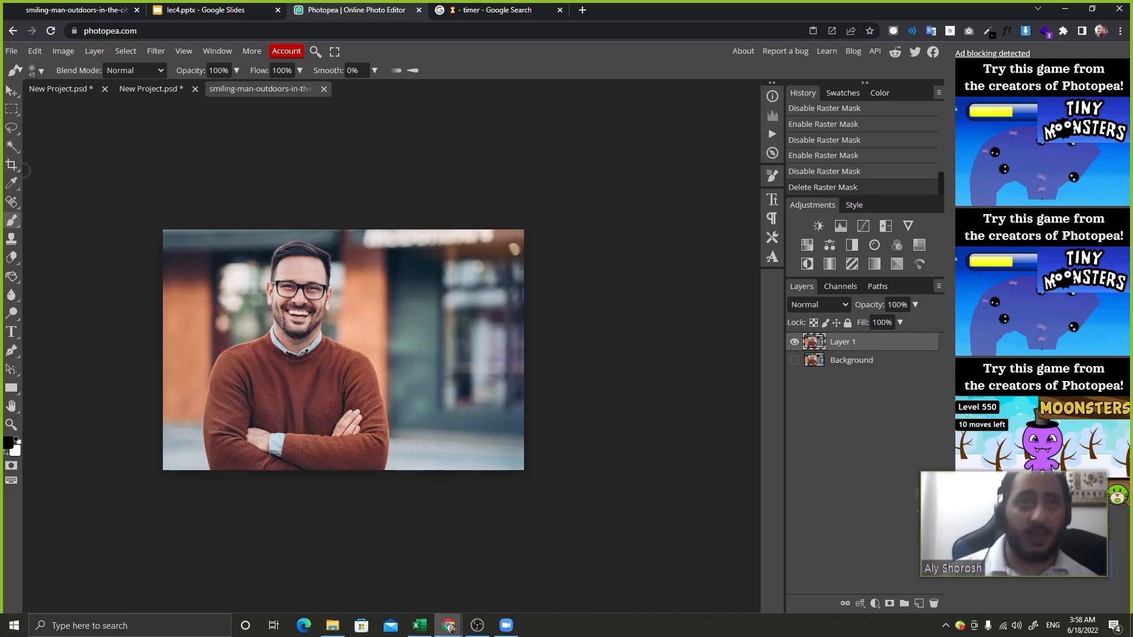
Select the man with the Object Selection tool by framing his whole figure from above the head to below the arms.
{"action": "right_click", "coordinate": [12, 147]}
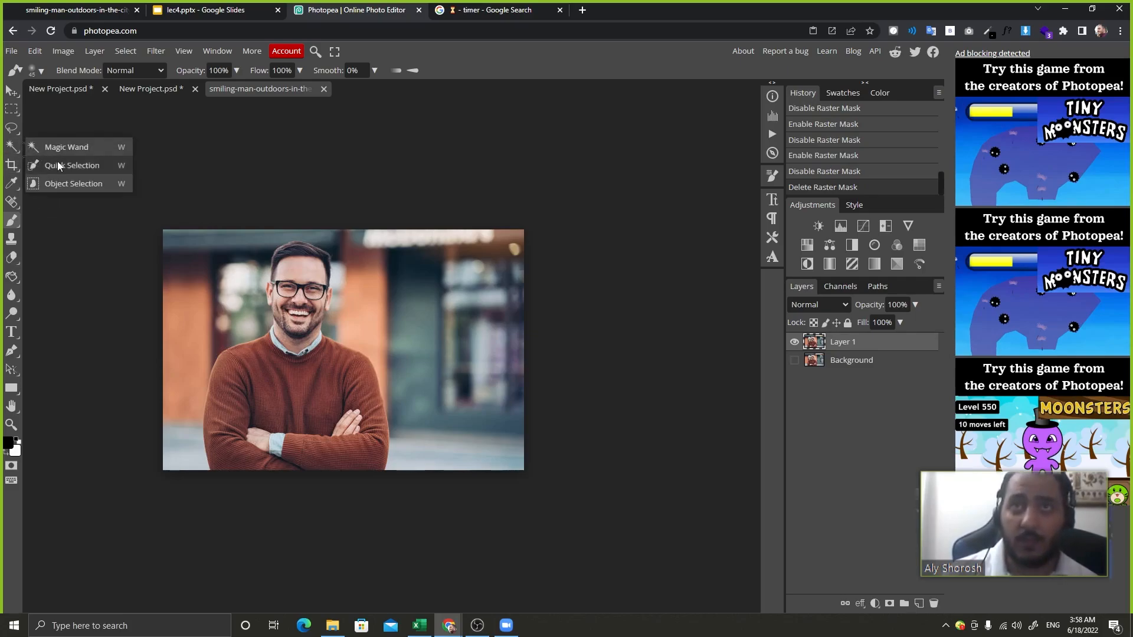
{"action": "left_click", "coordinate": [59, 165]}
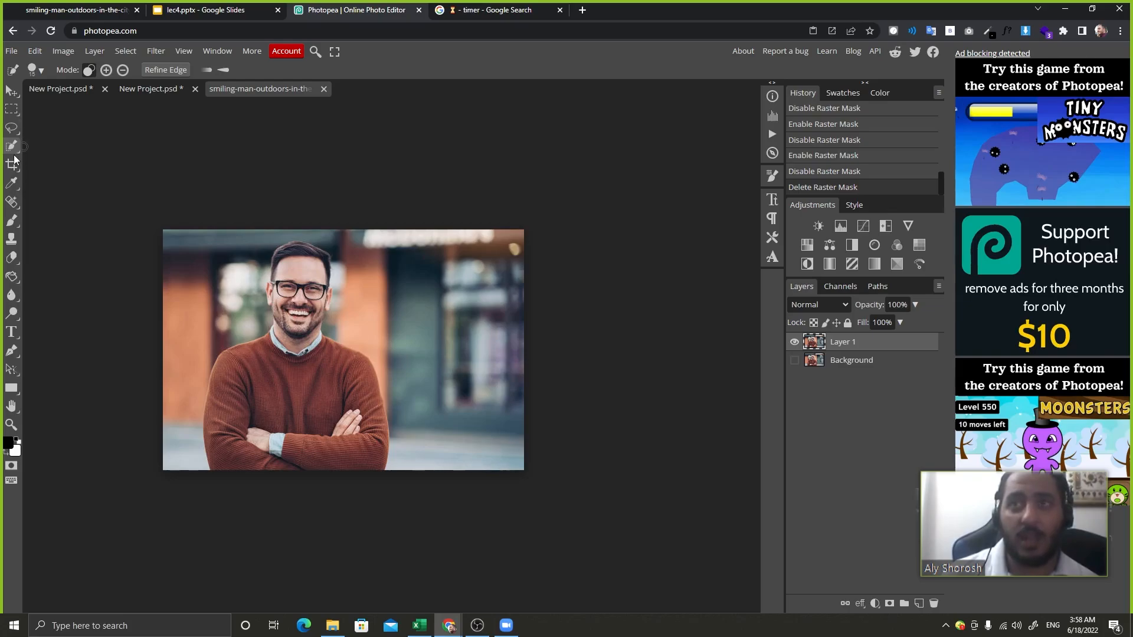
{"action": "right_click", "coordinate": [12, 146]}
{"action": "left_click", "coordinate": [73, 184]}
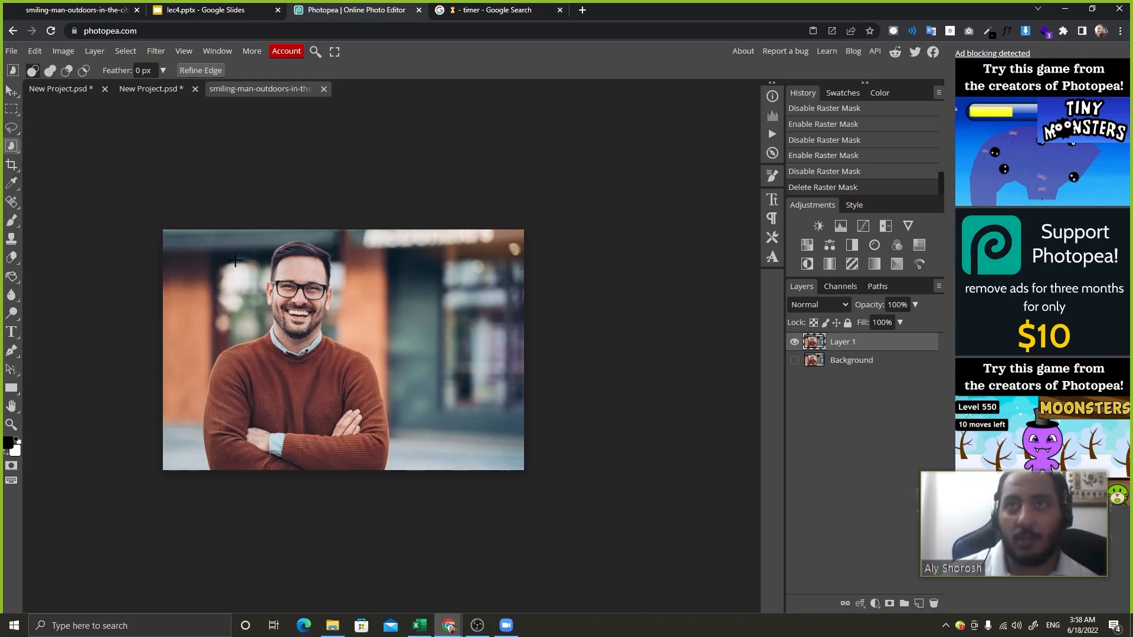
{"action": "left_click_drag", "start_coordinate": [181, 230], "coordinate": [421, 519]}
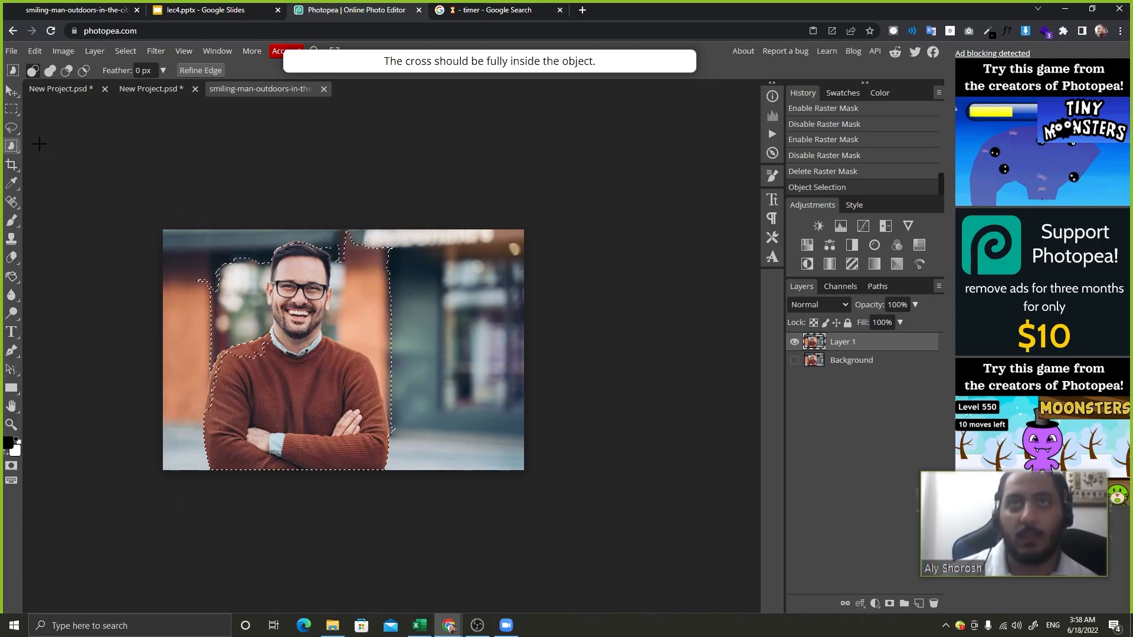
Use Quick Selection to remove the background areas around the torso from the selection and keep the whole sweater selected.
{"action": "right_click", "coordinate": [12, 145]}
{"action": "left_click", "coordinate": [43, 167]}
{"action": "mouse_move", "coordinate": [171, 364]}
{"action": "left_mouse_down"}
{"action": "mouse_move", "coordinate": [279, 359]}
{"action": "mouse_move", "coordinate": [263, 348]}
{"action": "mouse_move", "coordinate": [234, 356]}
{"action": "mouse_move", "coordinate": [206, 349]}
{"action": "left_mouse_up"}
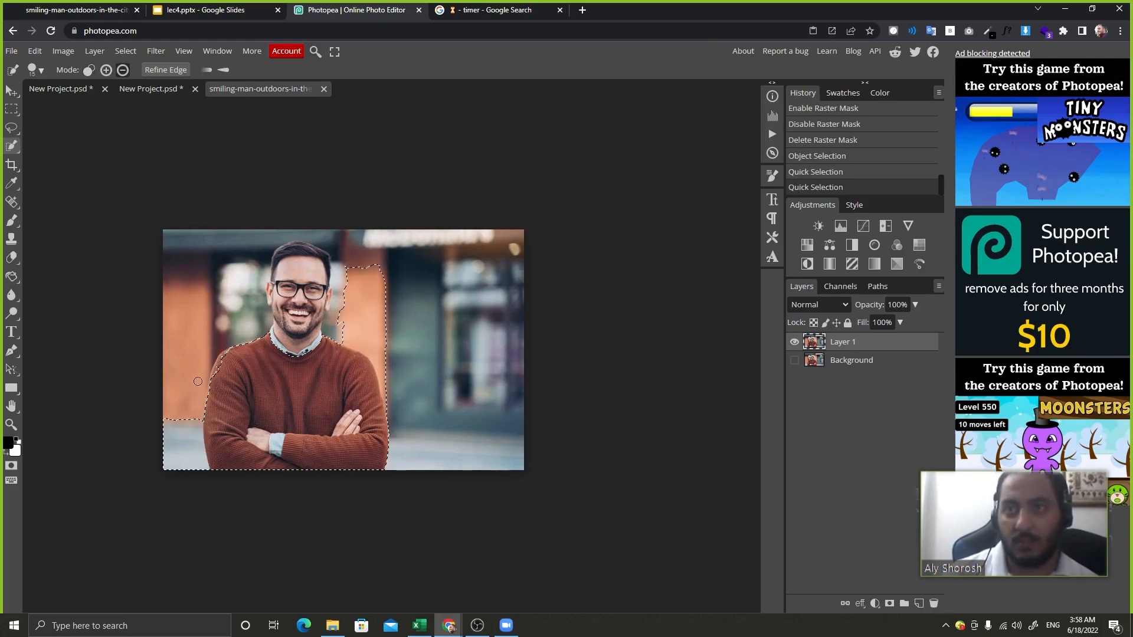
{"action": "left_click_drag", "start_coordinate": [181, 418], "coordinate": [184, 463]}
{"action": "left_click", "coordinate": [221, 369]}
{"action": "left_click", "coordinate": [221, 368]}
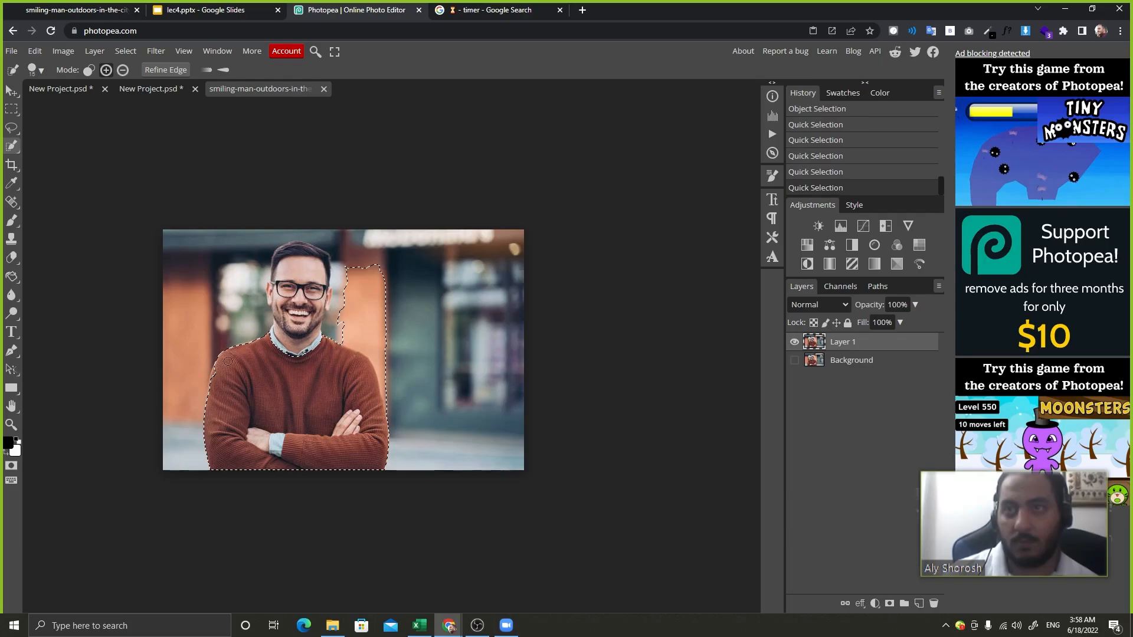
{"action": "left_click", "coordinate": [220, 362]}
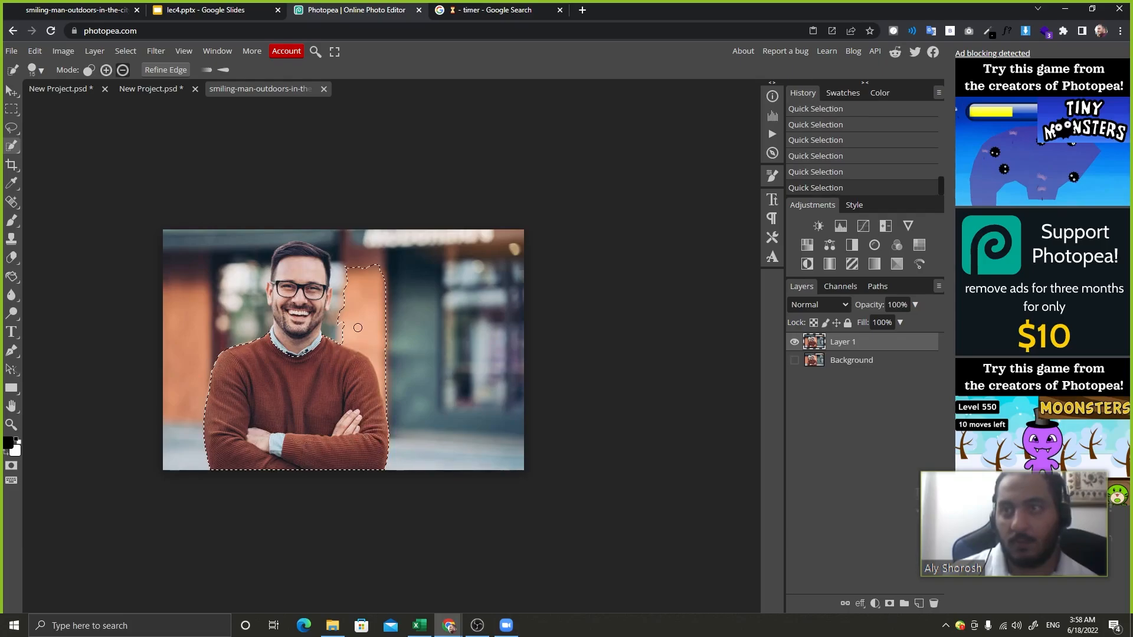
{"action": "left_click_drag", "start_coordinate": [364, 295], "coordinate": [388, 399]}
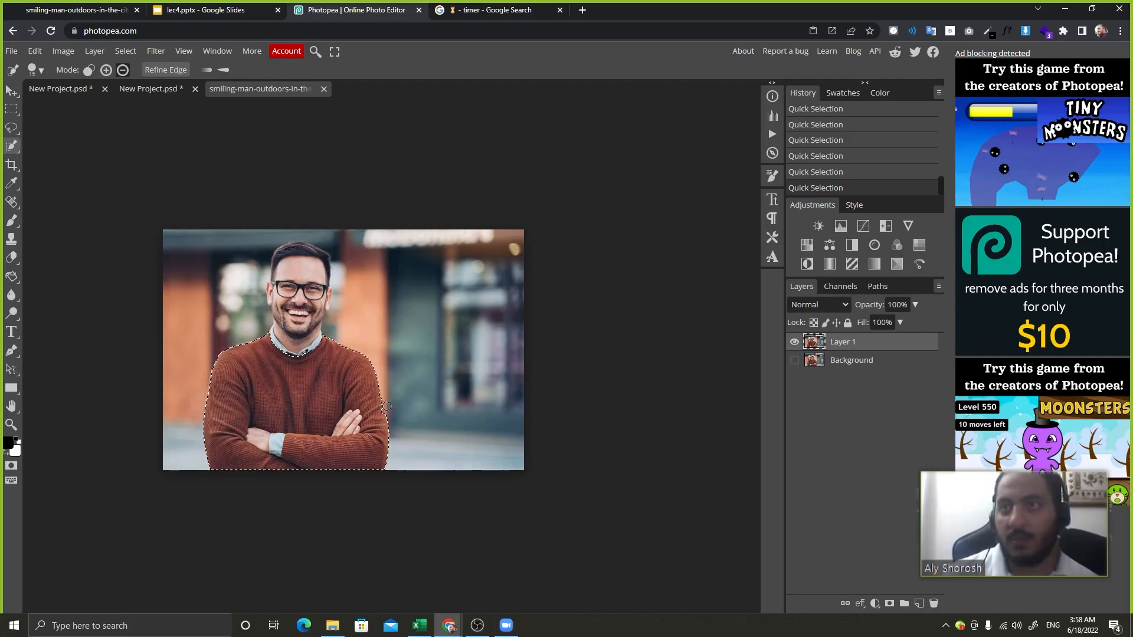
Add the man's head and collar to the quick selection and subtract the stray background areas around them.
{"action": "left_click", "coordinate": [295, 252]}
{"action": "mouse_move", "coordinate": [279, 334]}
{"action": "left_mouse_down"}
{"action": "mouse_move", "coordinate": [215, 336]}
{"action": "mouse_move", "coordinate": [230, 249]}
{"action": "left_mouse_up"}
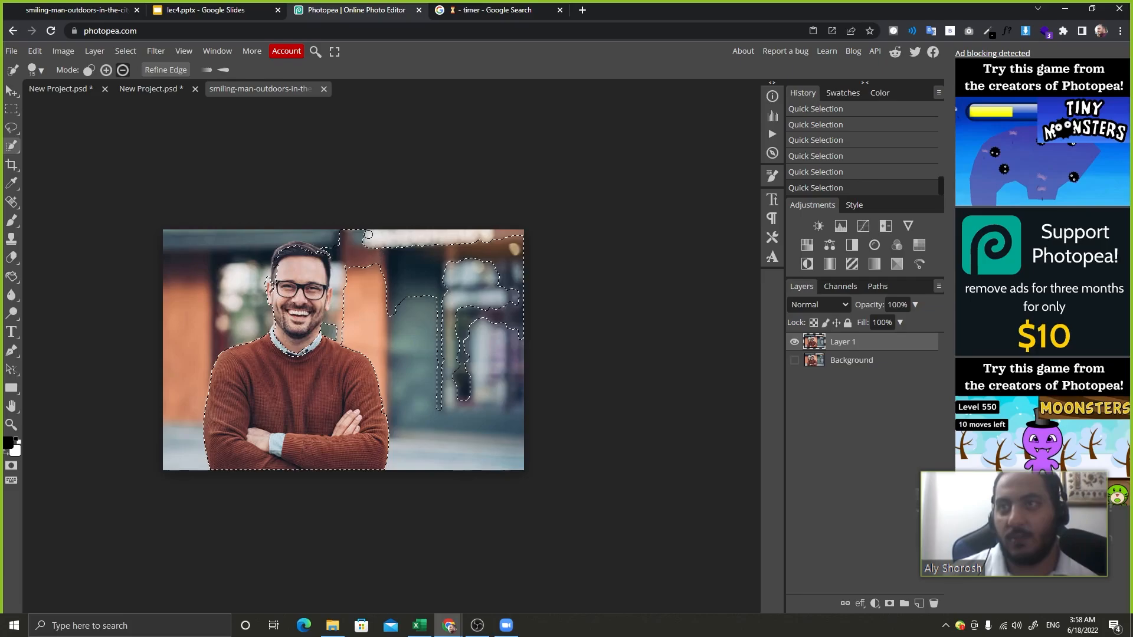
{"action": "mouse_move", "coordinate": [368, 235]}
{"action": "left_mouse_down"}
{"action": "mouse_move", "coordinate": [338, 322]}
{"action": "mouse_move", "coordinate": [328, 313]}
{"action": "mouse_move", "coordinate": [340, 242]}
{"action": "mouse_move", "coordinate": [331, 257]}
{"action": "left_mouse_up"}
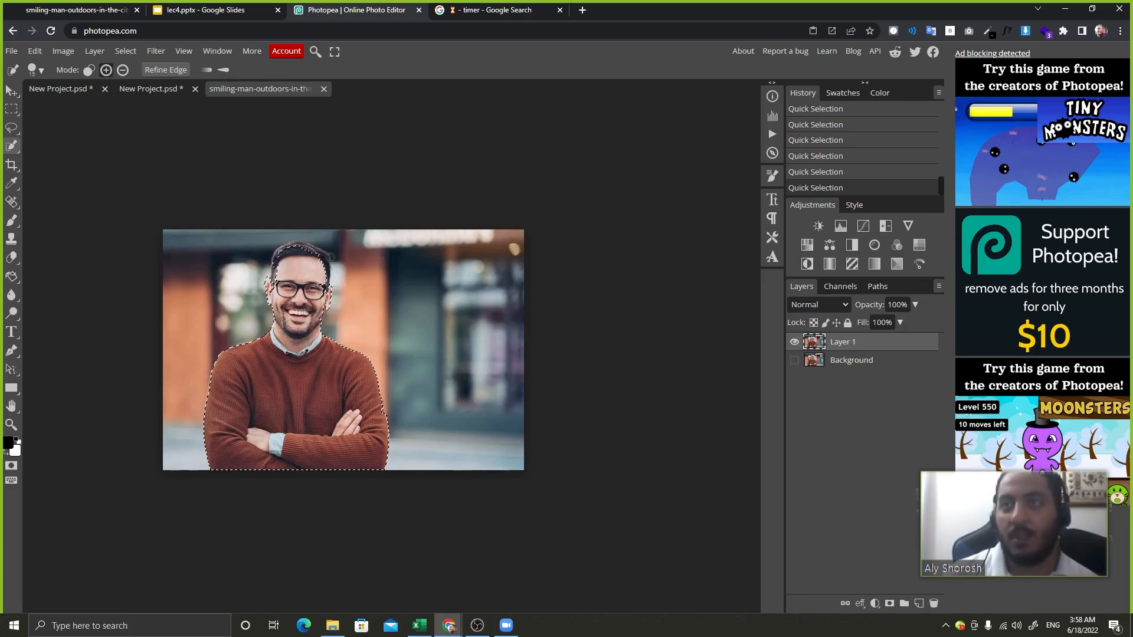
{"action": "left_click", "coordinate": [312, 250]}
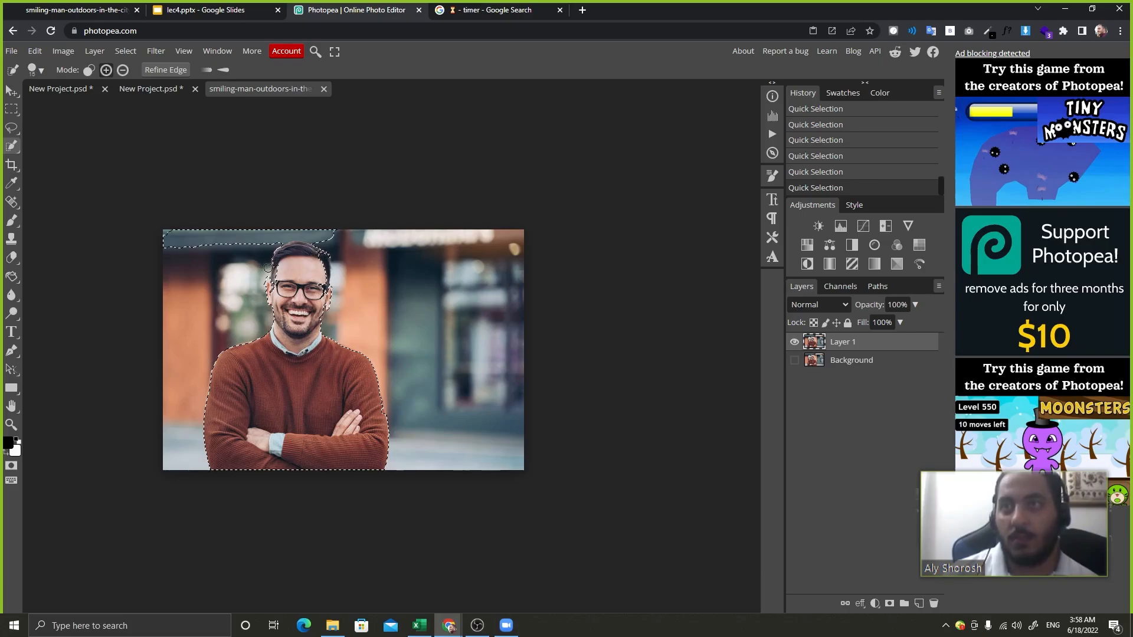
{"action": "left_click_drag", "start_coordinate": [281, 270], "coordinate": [272, 266]}
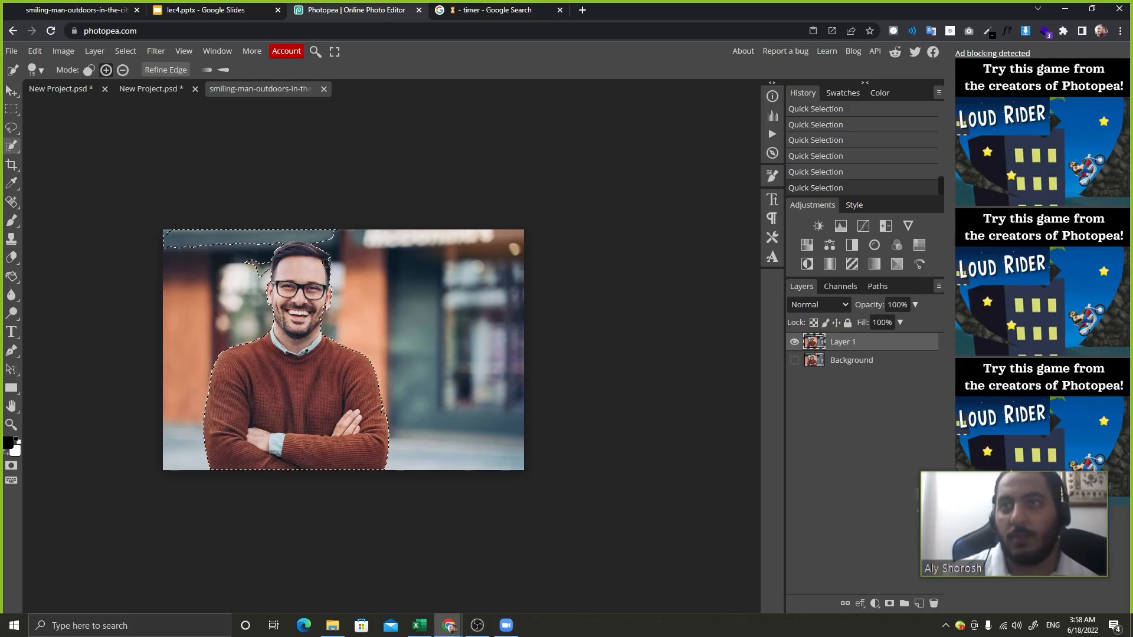
{"action": "left_click", "coordinate": [255, 269], "text": "alt"}
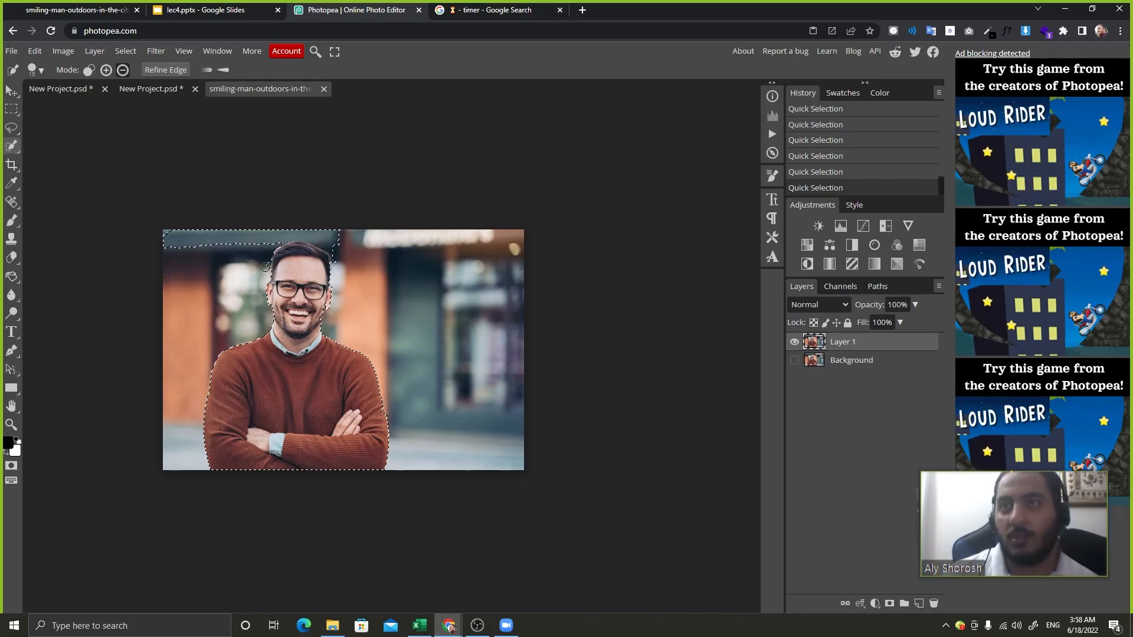
{"action": "mouse_move", "coordinate": [266, 265]}
{"action": "left_mouse_down"}
{"action": "mouse_move", "coordinate": [263, 227]}
{"action": "mouse_move", "coordinate": [311, 231]}
{"action": "mouse_move", "coordinate": [340, 271]}
{"action": "left_mouse_up"}
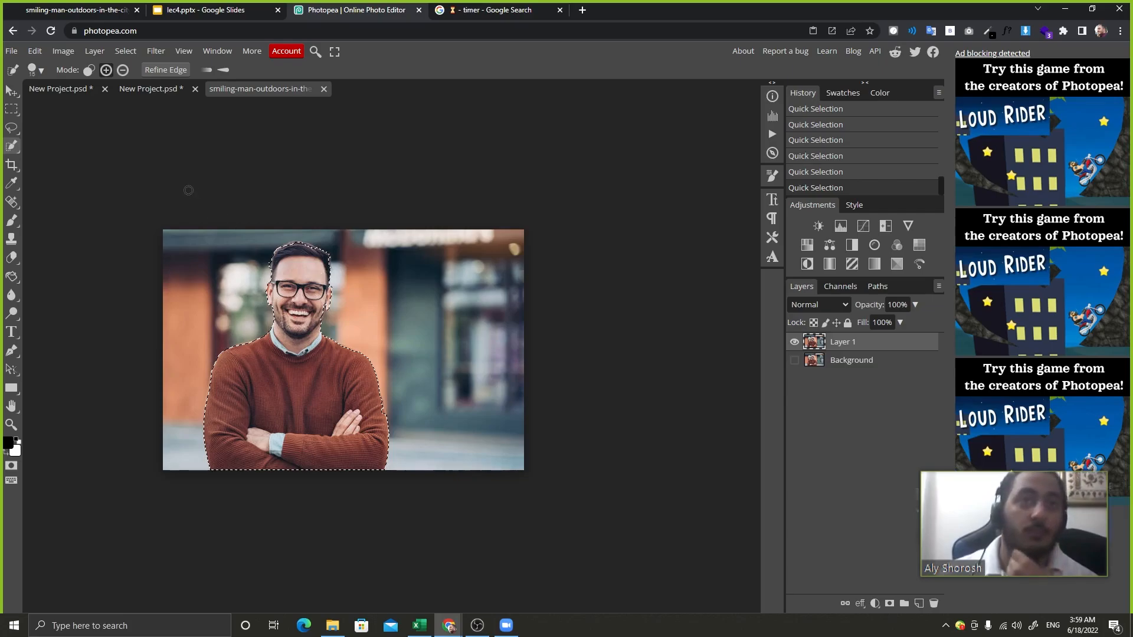
Switch to Rectangle Select and add a raster mask to Layer 1 from the selection of the man.
{"action": "left_click", "coordinate": [16, 112]}
{"action": "left_click", "coordinate": [16, 113]}
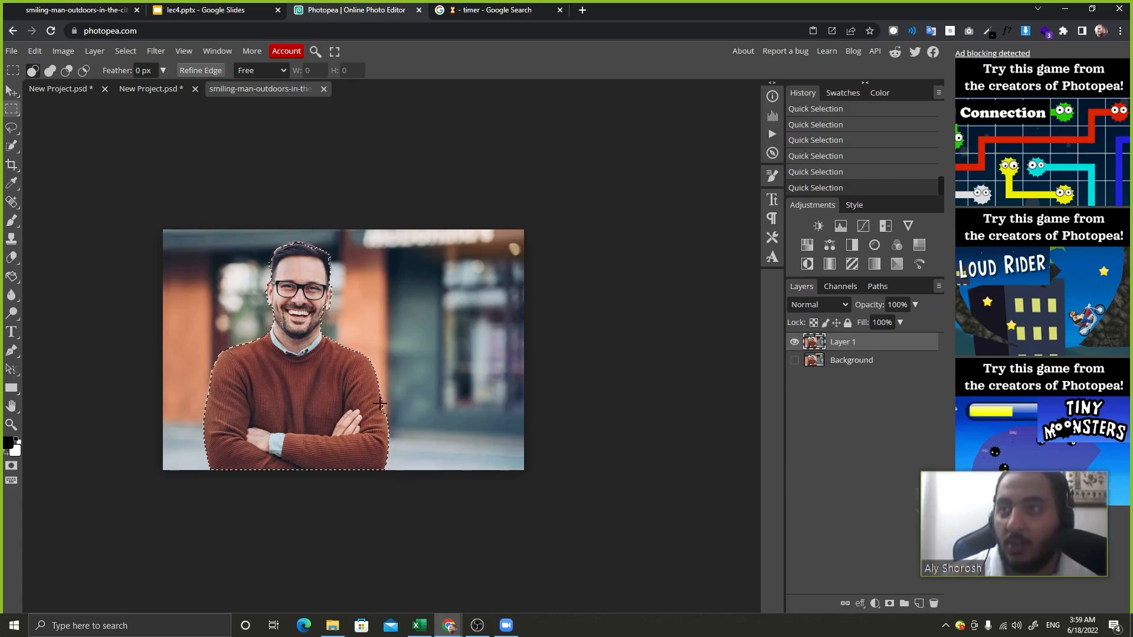
{"action": "left_click", "coordinate": [890, 603]}
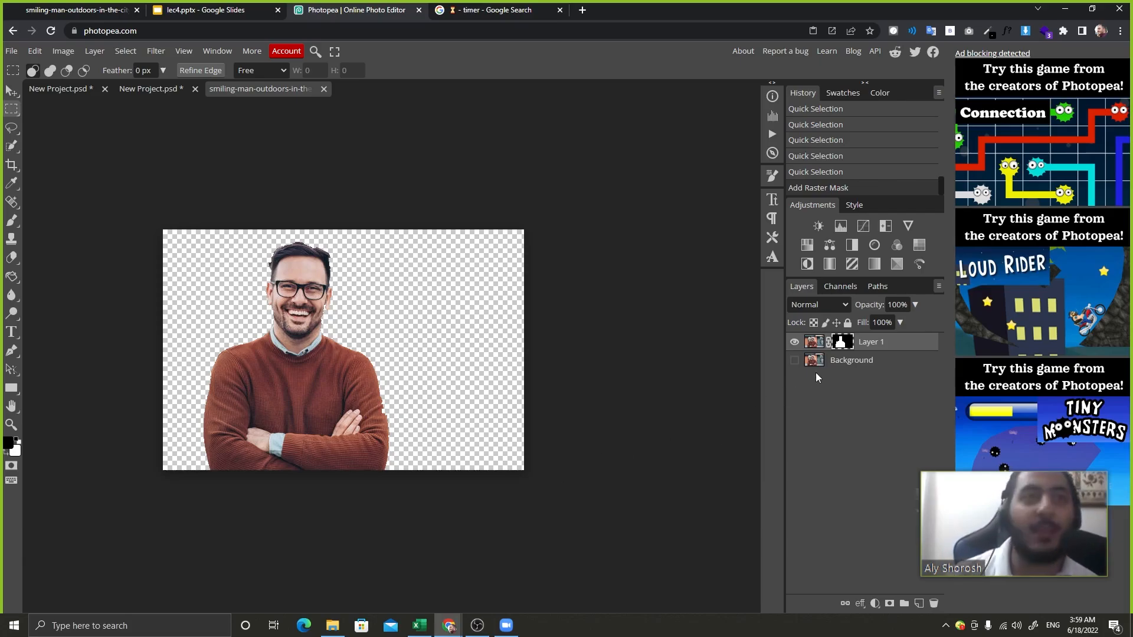
Compare the photo with and without its mask by repeatedly disabling and re-enabling Layer 1's raster mask, ending with it enabled.
{"action": "left_click", "coordinate": [843, 342], "text": "shift"}
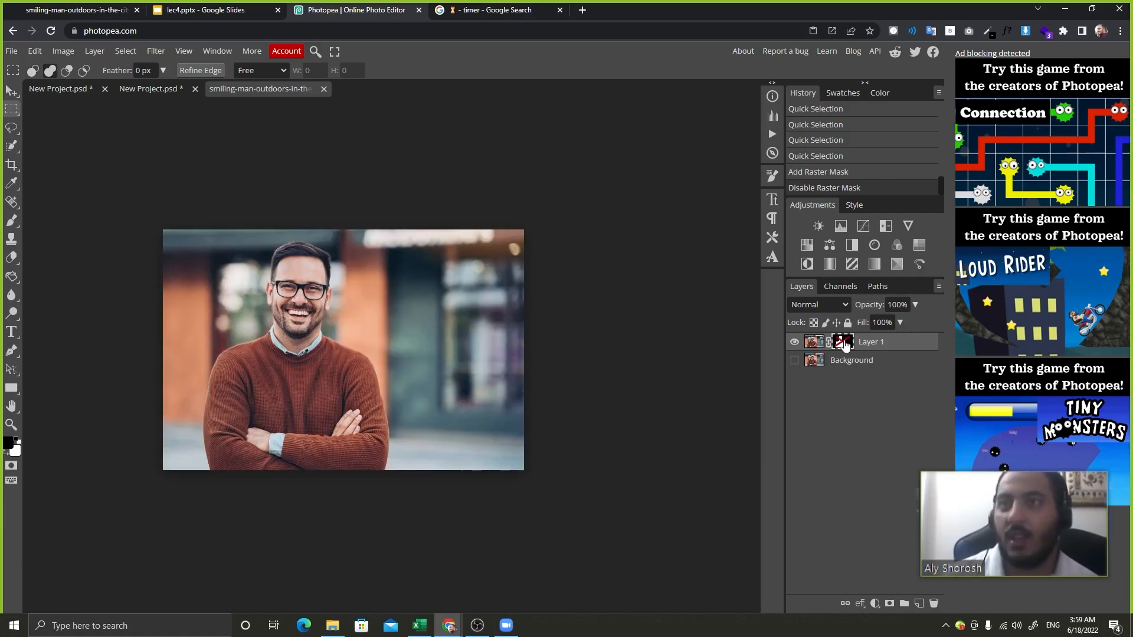
{"action": "left_click", "coordinate": [844, 345], "text": "shift"}
{"action": "left_click", "coordinate": [844, 344], "text": "shift"}
{"action": "left_click", "coordinate": [845, 345], "text": "shift"}
{"action": "left_click", "coordinate": [845, 345], "text": "shift"}
{"action": "left_click", "coordinate": [846, 346], "text": "shift"}
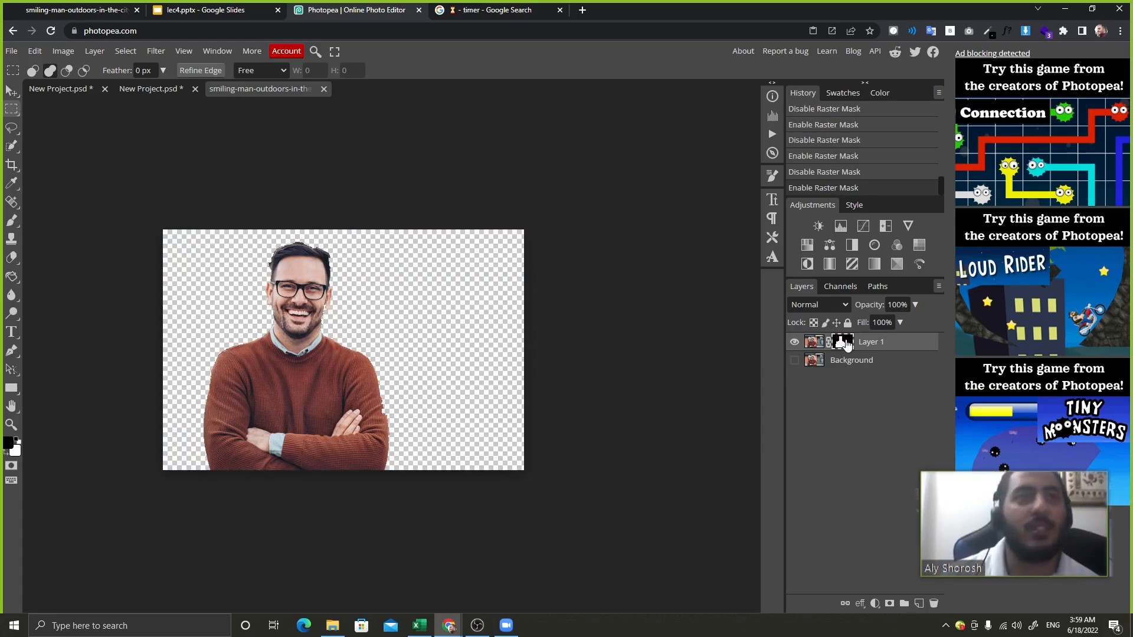
{"action": "left_click", "coordinate": [846, 345], "text": "shift"}
{"action": "left_click", "coordinate": [847, 345], "text": "shift"}
{"action": "left_click", "coordinate": [847, 345], "text": "shift"}
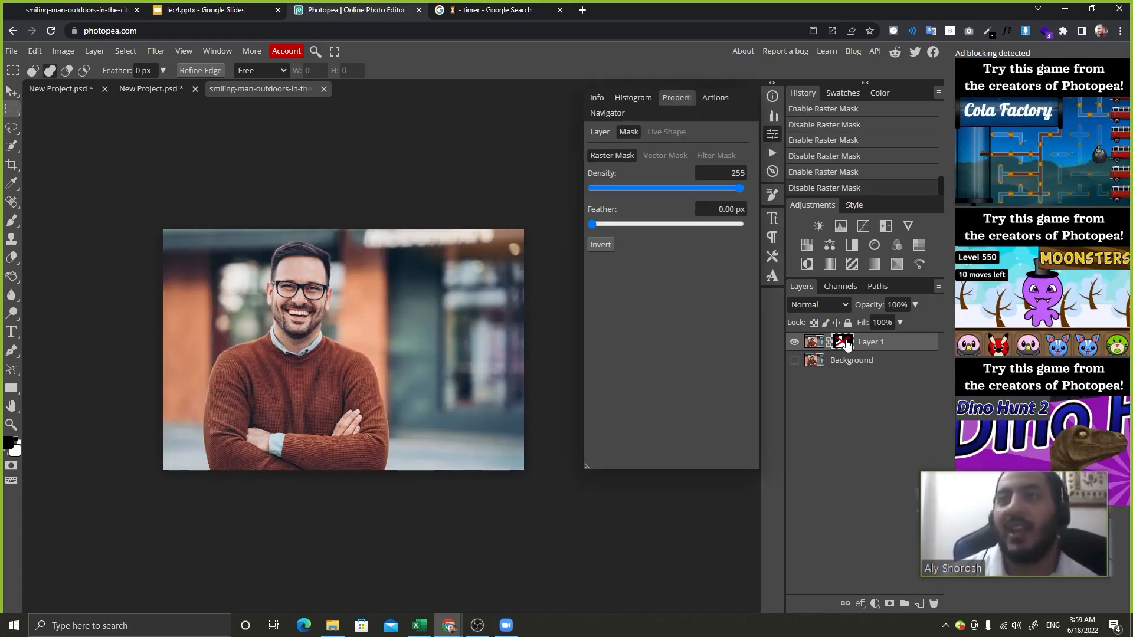
{"action": "left_click", "coordinate": [846, 345], "text": "shift"}
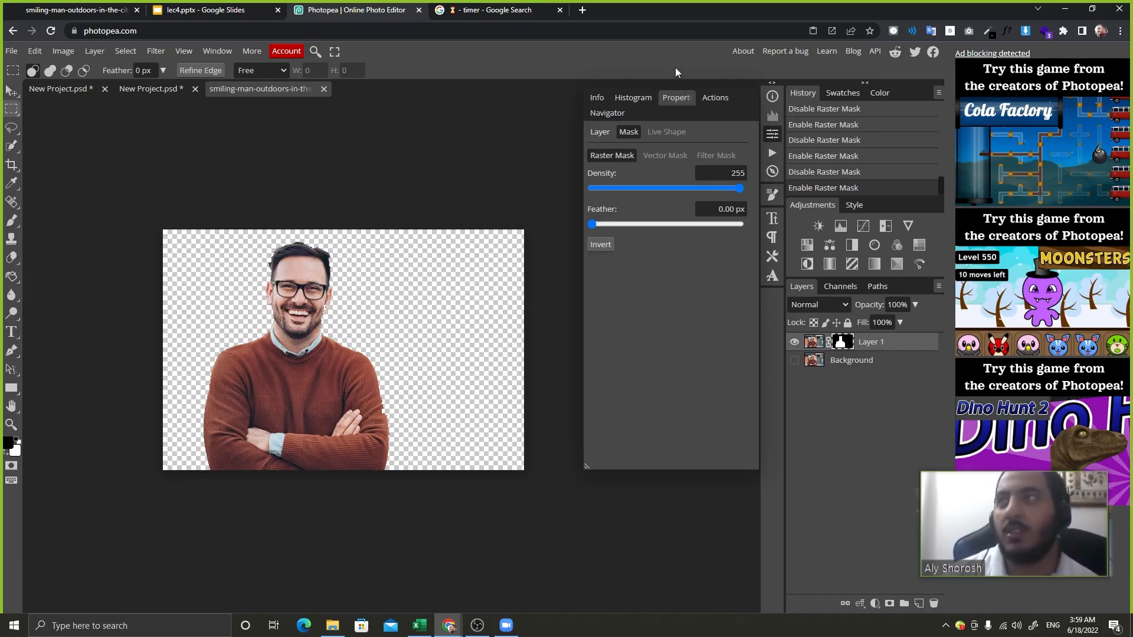
{"action": "left_click", "coordinate": [677, 101]}
Brush a black diagonal stroke across the sweater on Layer 1's mask, and delete that raster mask.
{"action": "left_click", "coordinate": [11, 220]}
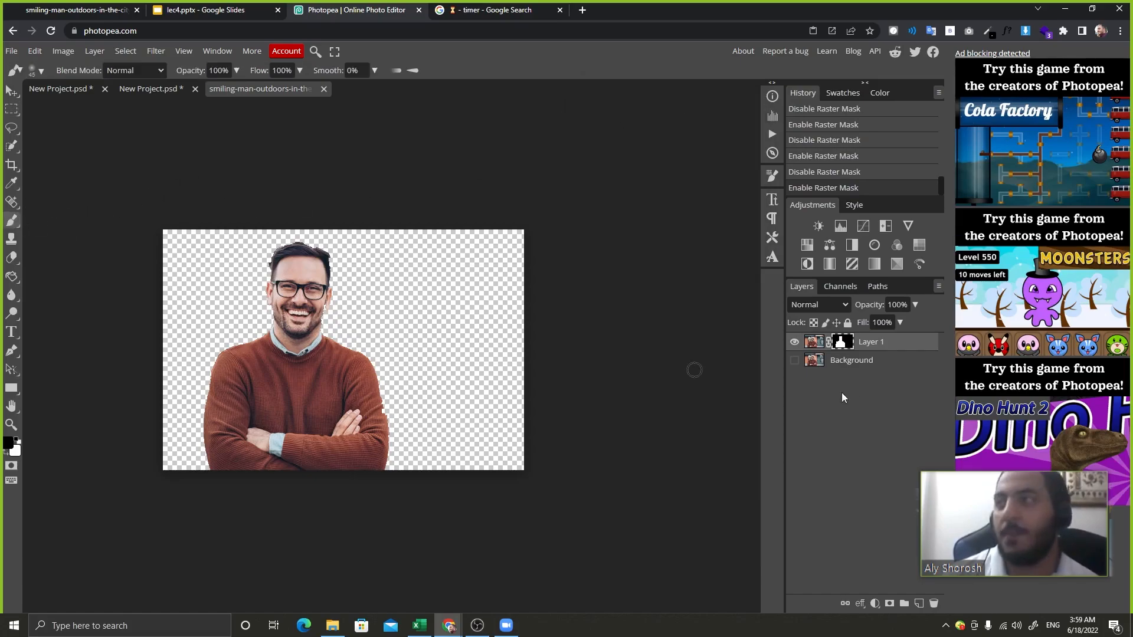
{"action": "left_click_drag", "start_coordinate": [368, 358], "coordinate": [208, 404]}
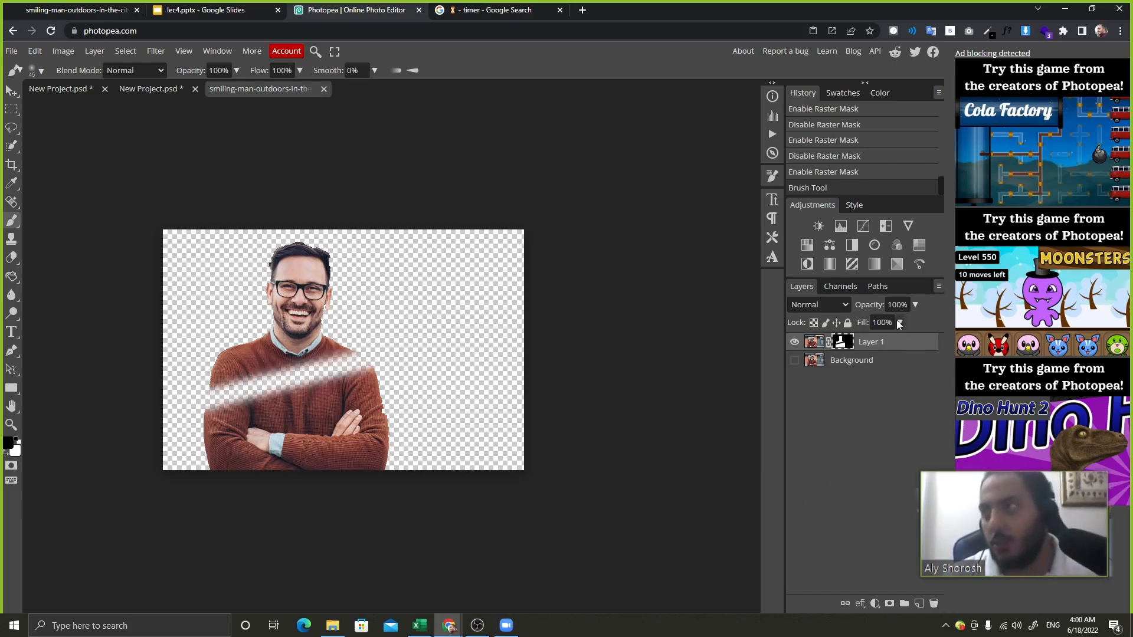
{"action": "left_click", "coordinate": [933, 603]}
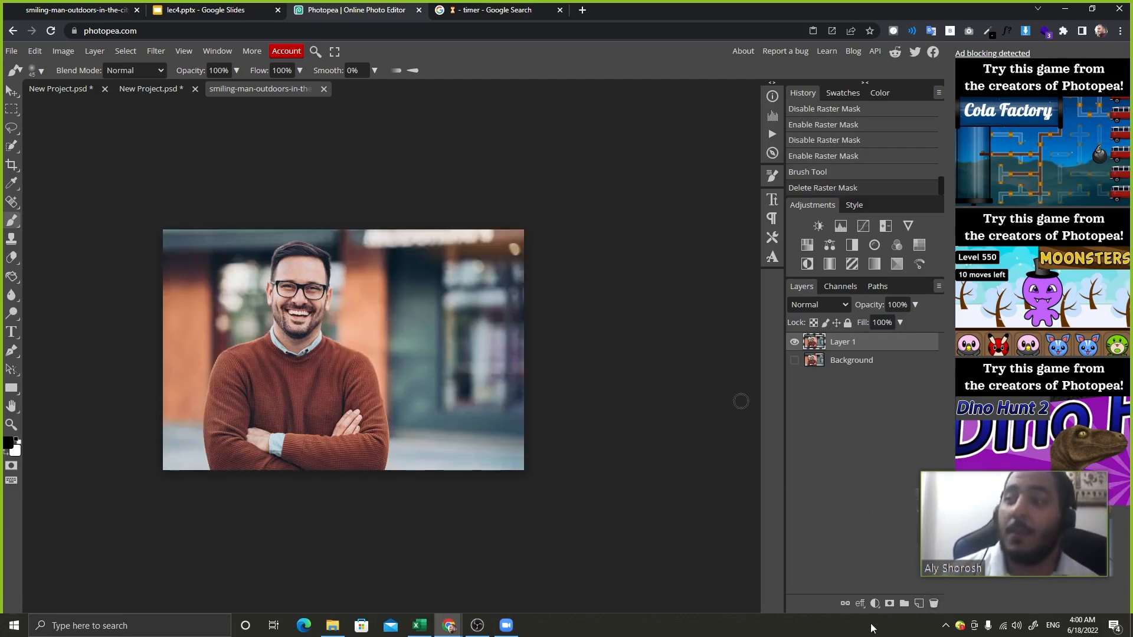
Add a new raster mask to Layer 1 and fill it with black using the Paint Bucket.
{"action": "left_click", "coordinate": [890, 603]}
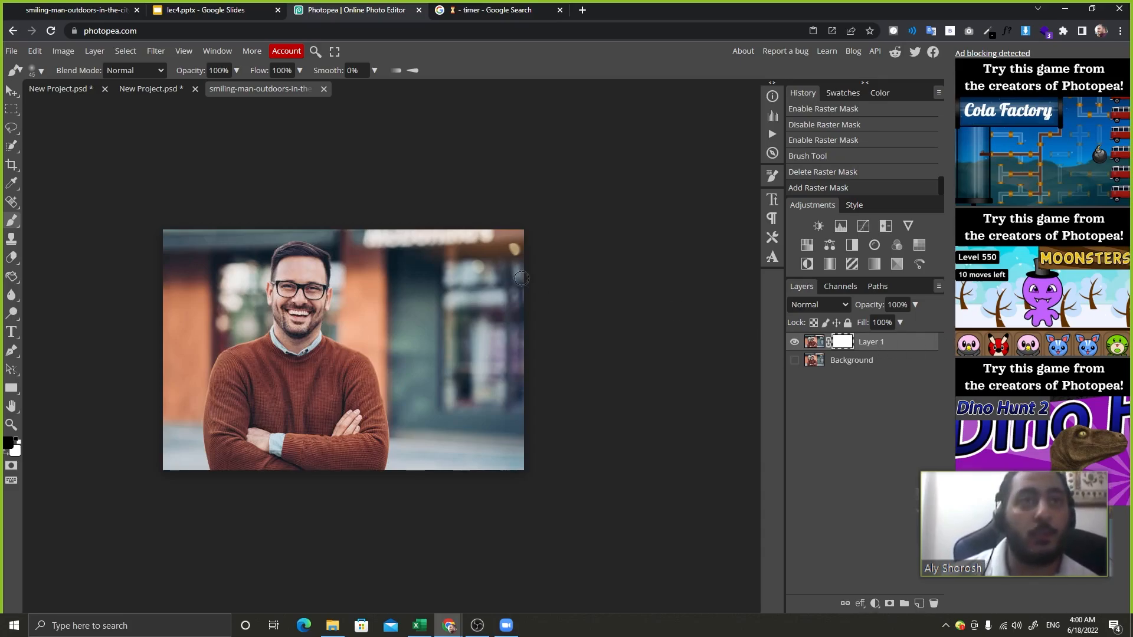
{"action": "right_click", "coordinate": [215, 267]}
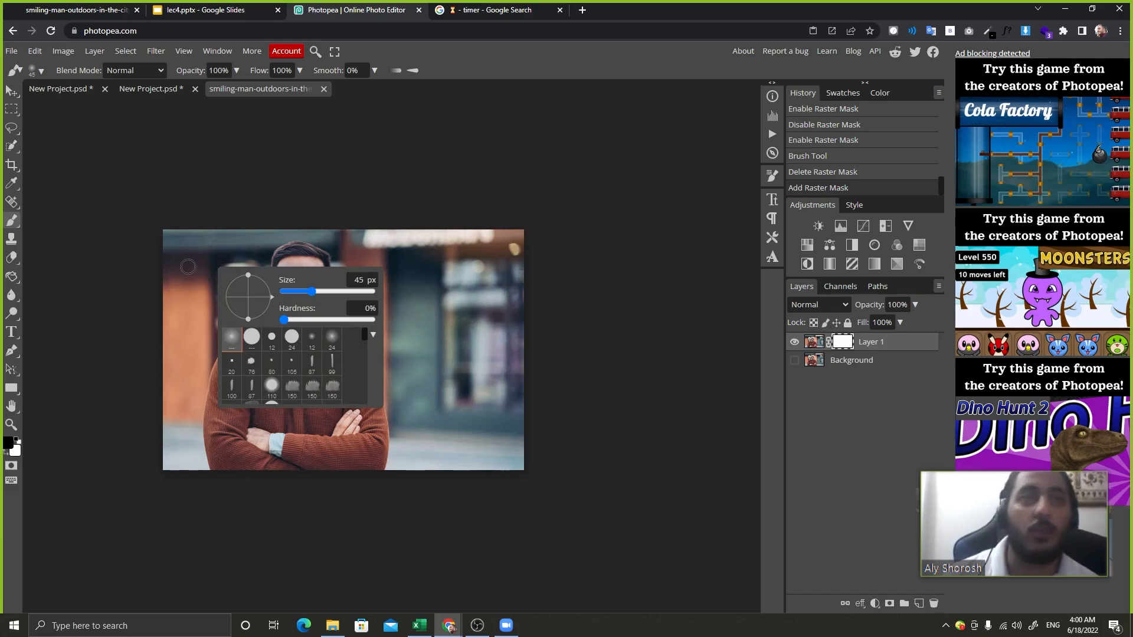
{"action": "scroll", "coordinate": [296, 363], "scroll_direction": "down", "scroll_amount": 10}
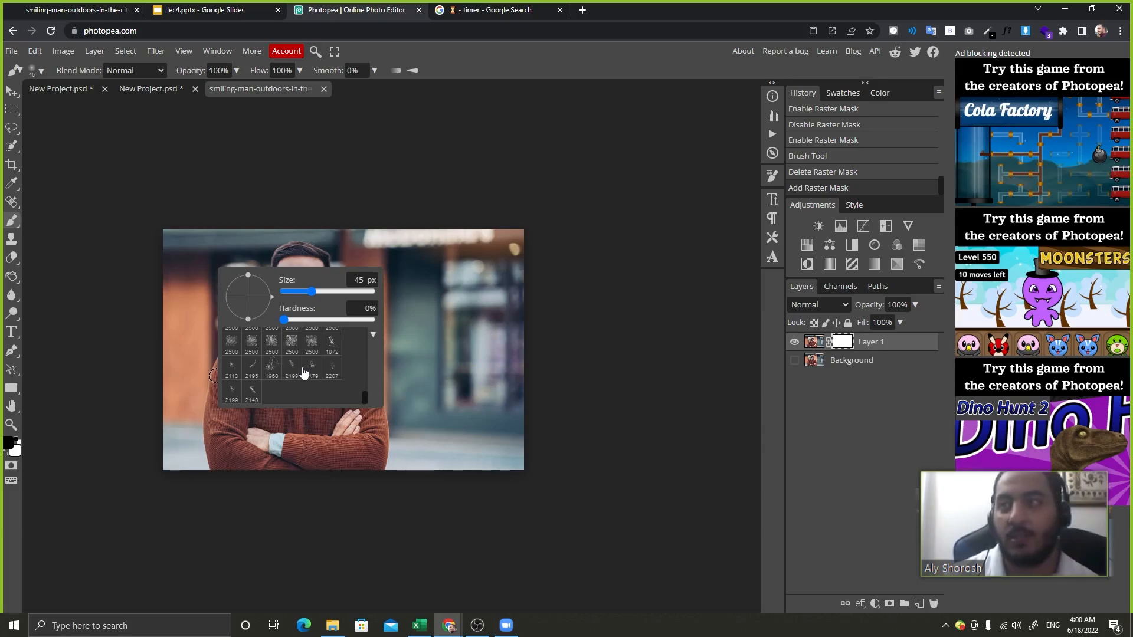
{"action": "left_click", "coordinate": [12, 277]}
{"action": "left_click", "coordinate": [354, 334]}
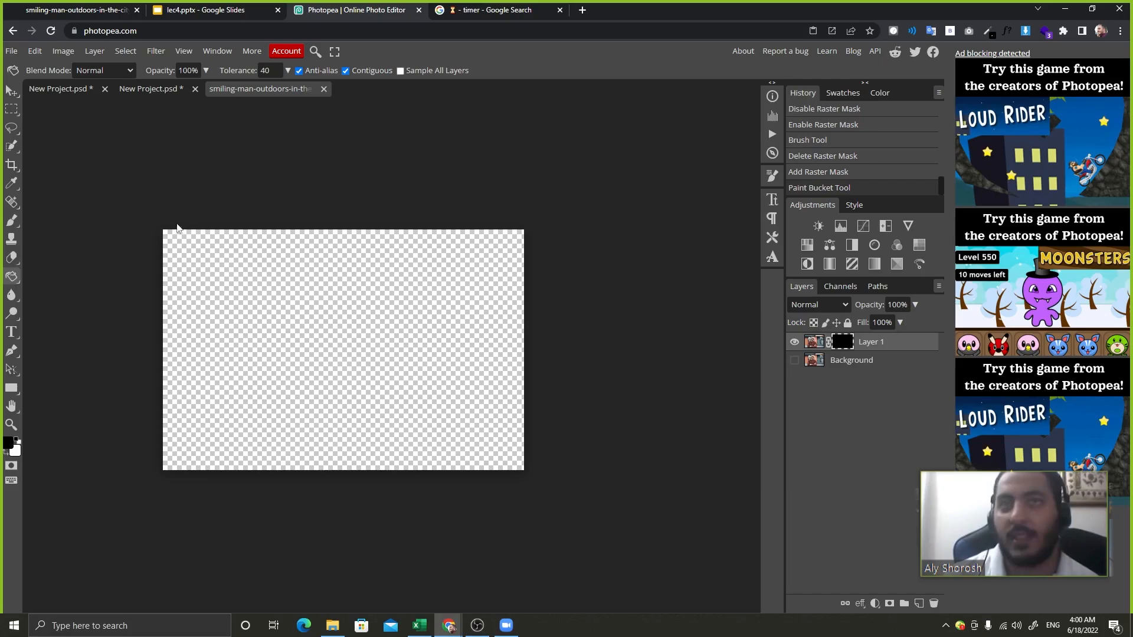
Choose the 2179 px splatter brush for the Brush tool and make white the foreground colour.
{"action": "left_click", "coordinate": [11, 220]}
{"action": "right_click", "coordinate": [227, 290]}
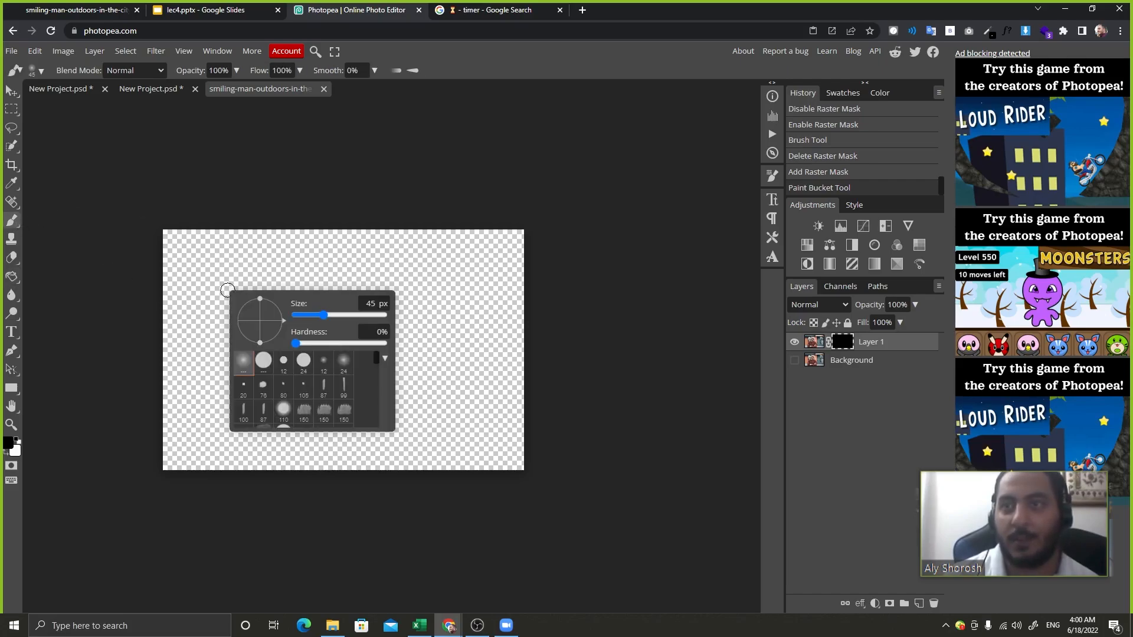
{"action": "scroll", "coordinate": [286, 387], "scroll_direction": "down", "scroll_amount": 10}
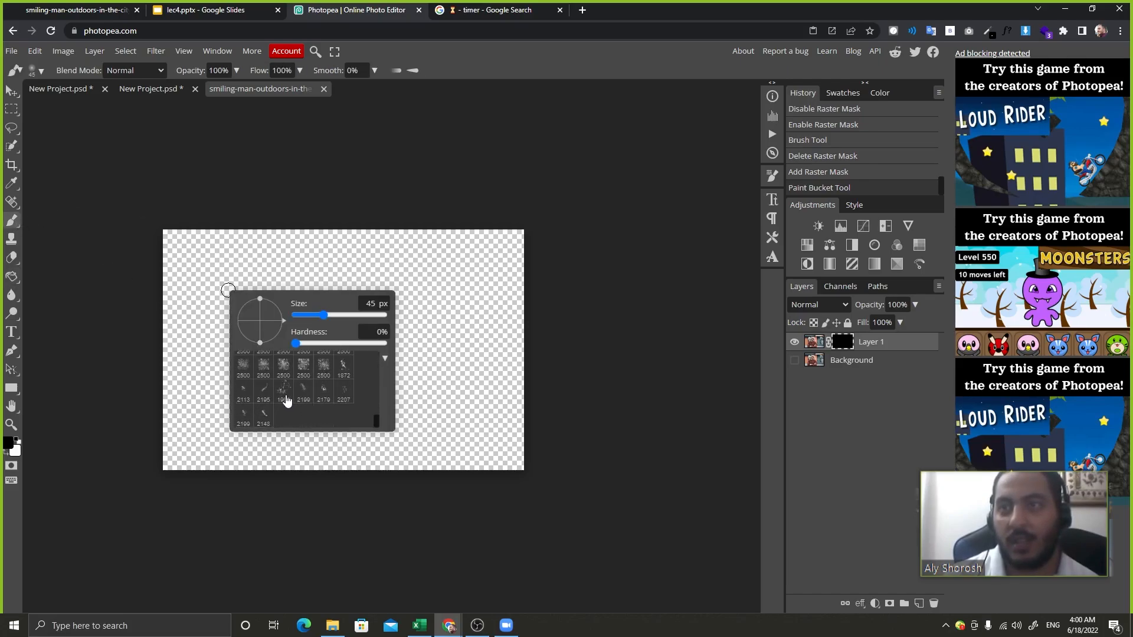
{"action": "left_click", "coordinate": [323, 391]}
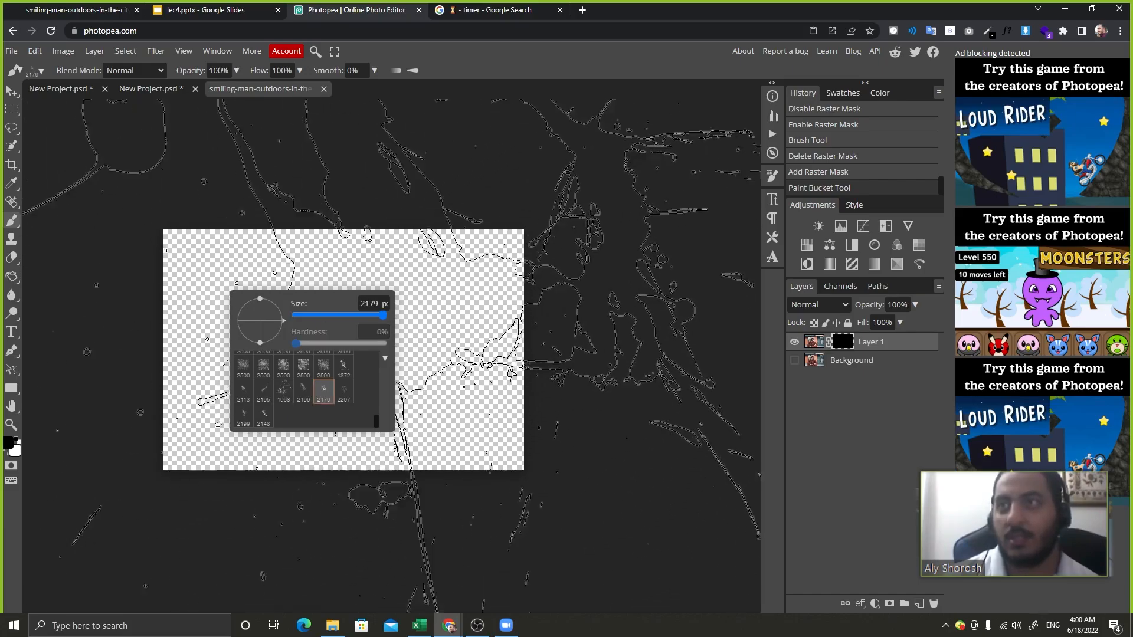
{"action": "left_click", "coordinate": [511, 96]}
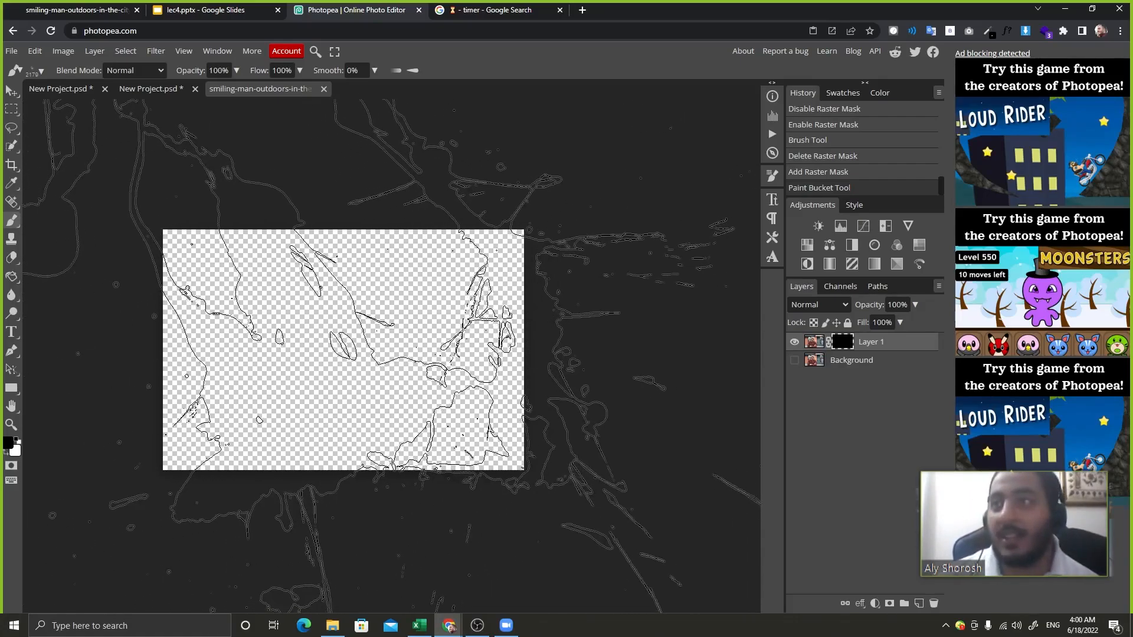
{"action": "key", "text": "x"}
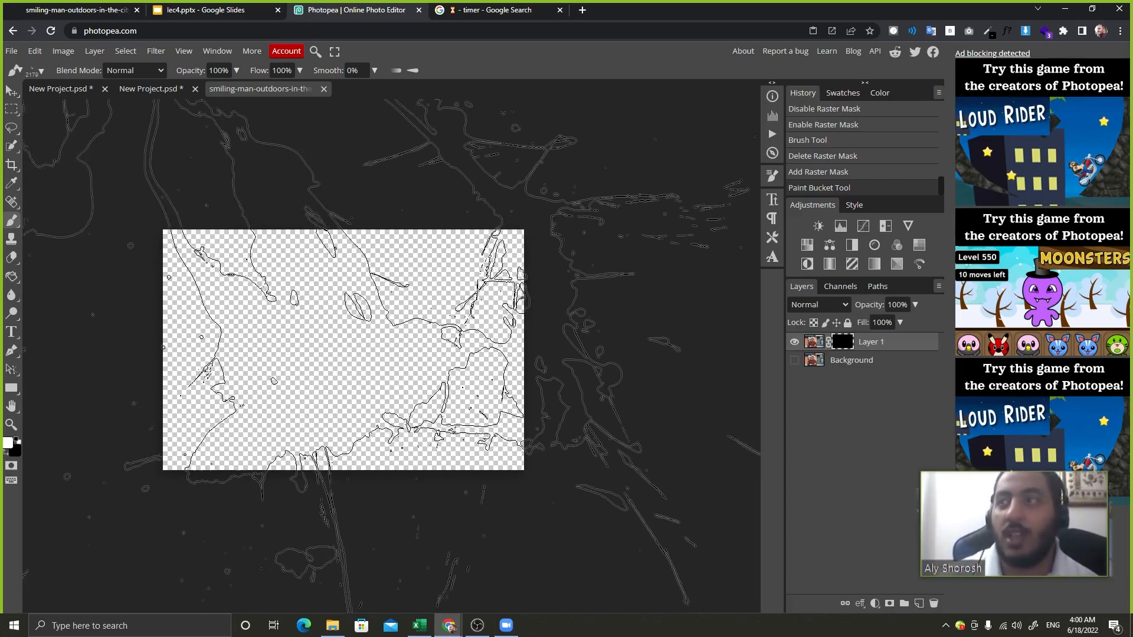
{"action": "right_click", "coordinate": [302, 228]}
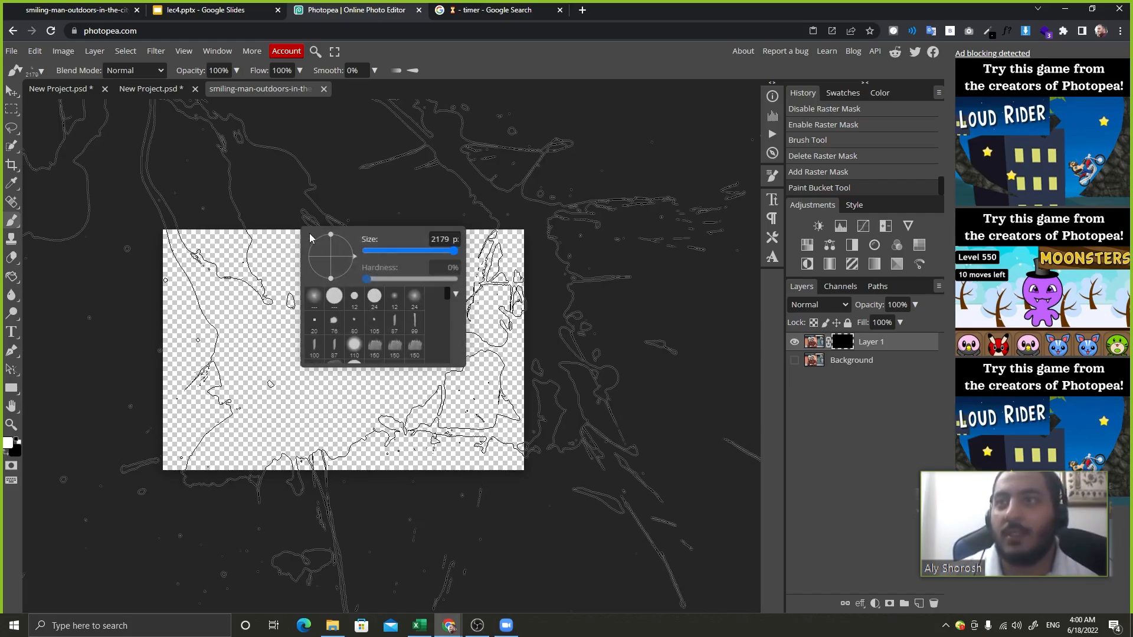
{"action": "left_click", "coordinate": [466, 70]}
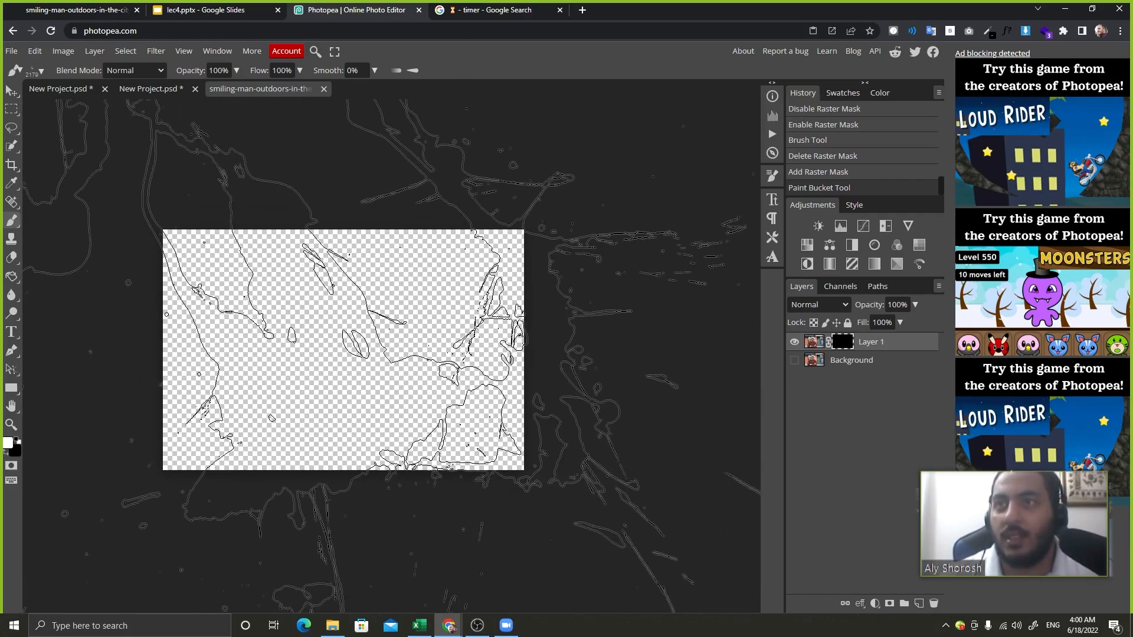
Stamp the splatter brush once in white on Layer 1's black mask to reveal the photo, and delete that mask.
{"action": "left_click", "coordinate": [339, 211]}
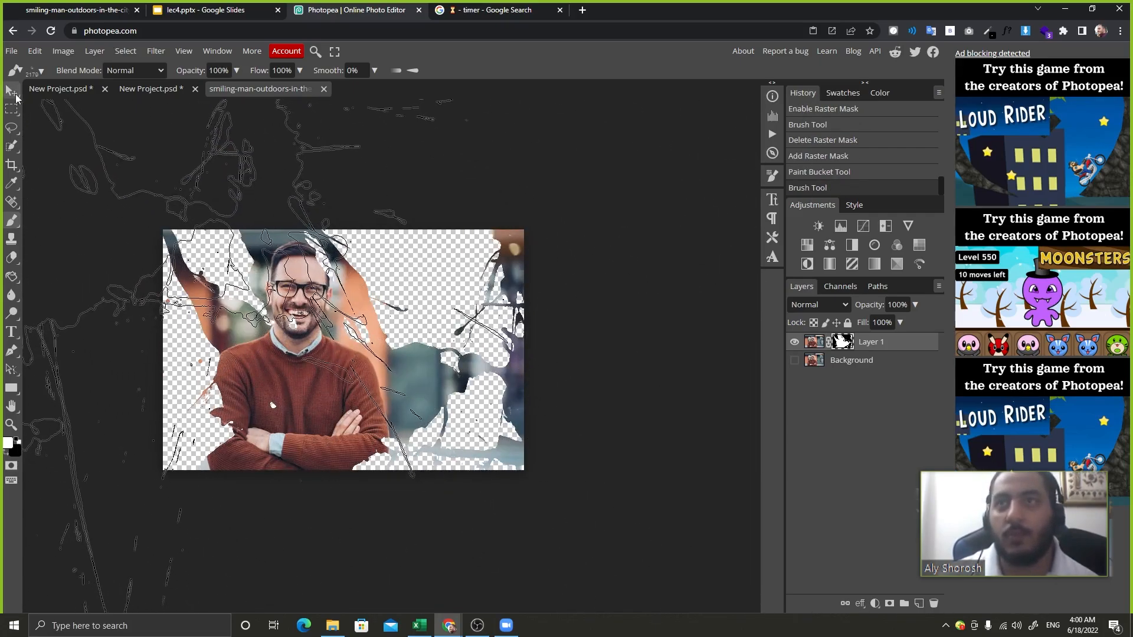
{"action": "key", "text": "v"}
{"action": "key", "text": "ctrl+plus"}
{"action": "key", "text": "ctrl+minus"}
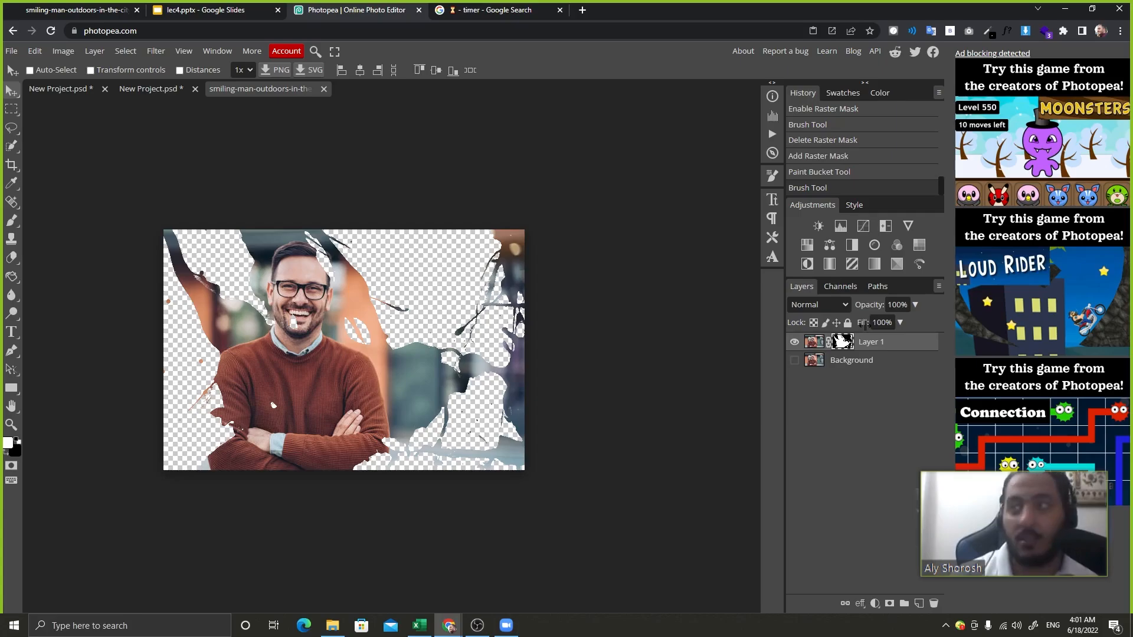
{"action": "left_click_drag", "start_coordinate": [843, 343], "coordinate": [934, 603]}
Add a new layer above Layer 1 and stamp the white splatter brush once across the photo on it.
{"action": "left_click", "coordinate": [918, 603]}
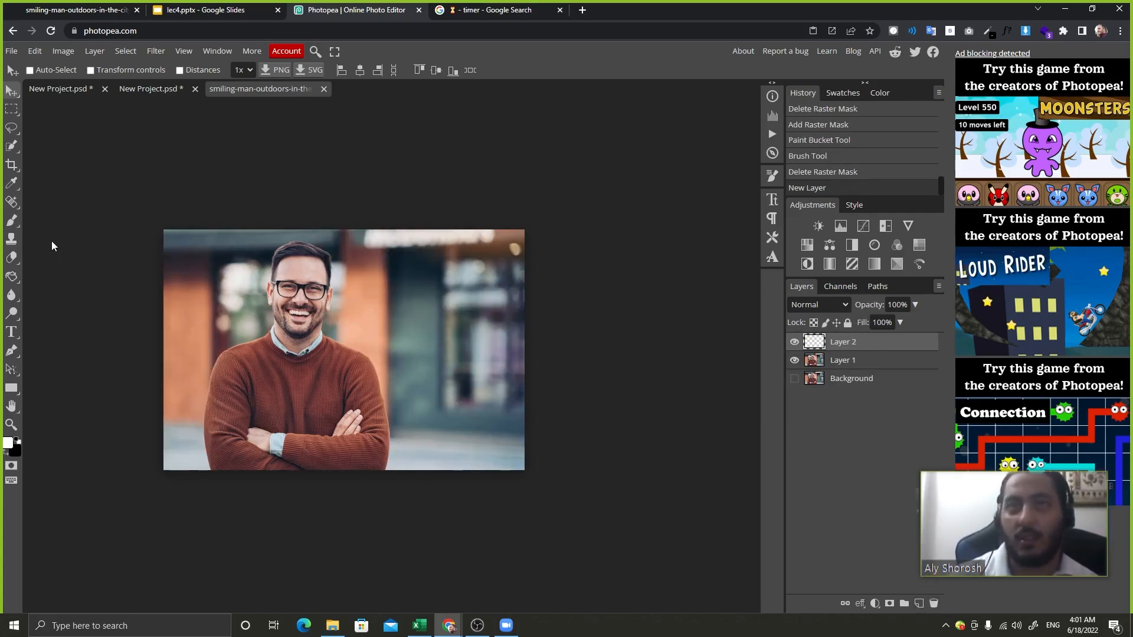
{"action": "left_click", "coordinate": [11, 220]}
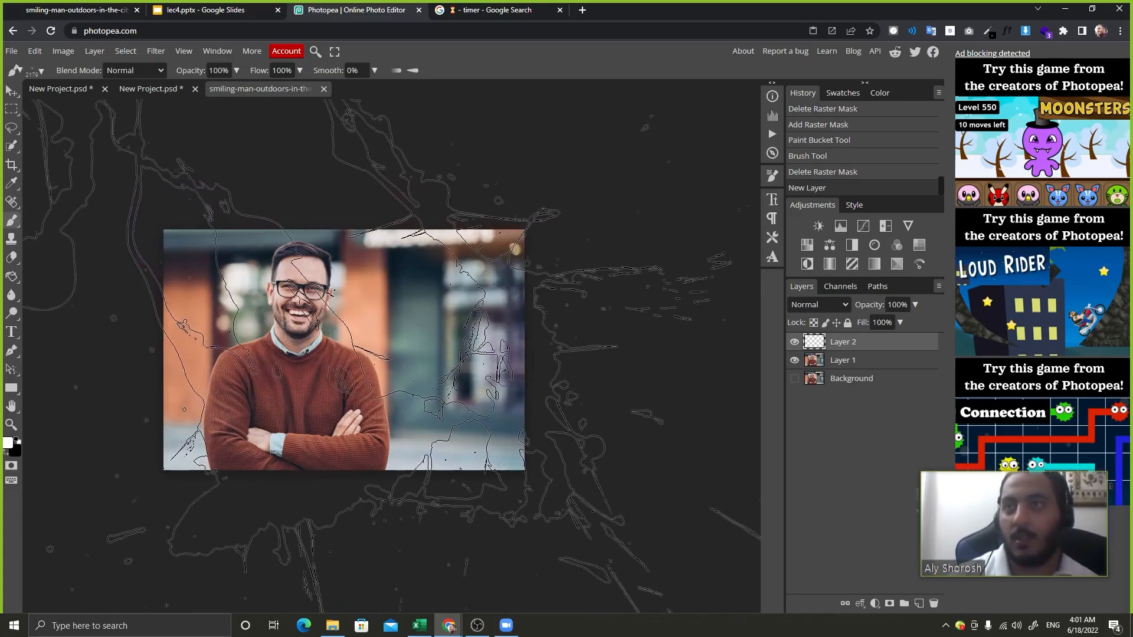
{"action": "left_click", "coordinate": [337, 348]}
{"action": "left_click", "coordinate": [11, 90]}
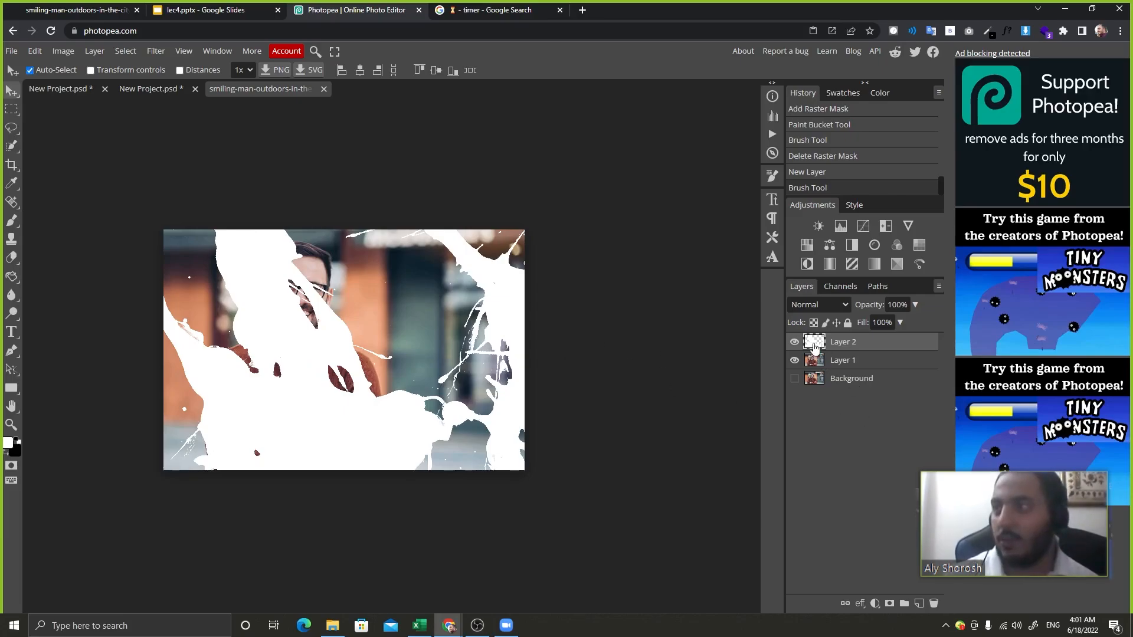
Load the splatter on Layer 2 as a selection, and hide Layer 2 with Layer 1 made active.
{"action": "left_click", "coordinate": [814, 346], "text": "ctrl"}
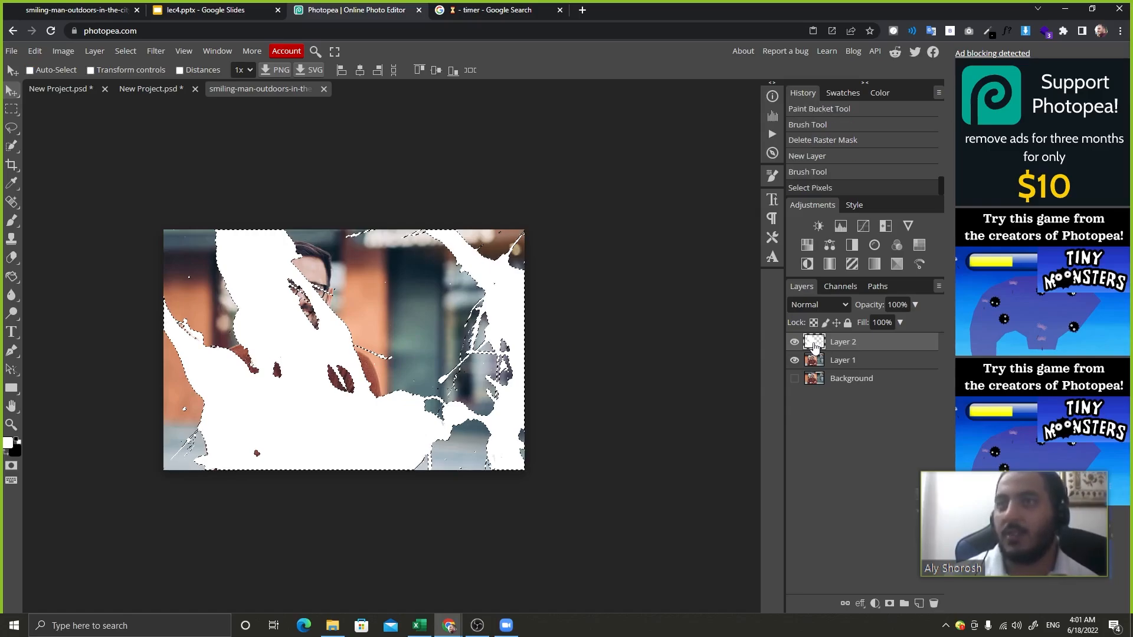
{"action": "left_click", "coordinate": [794, 342]}
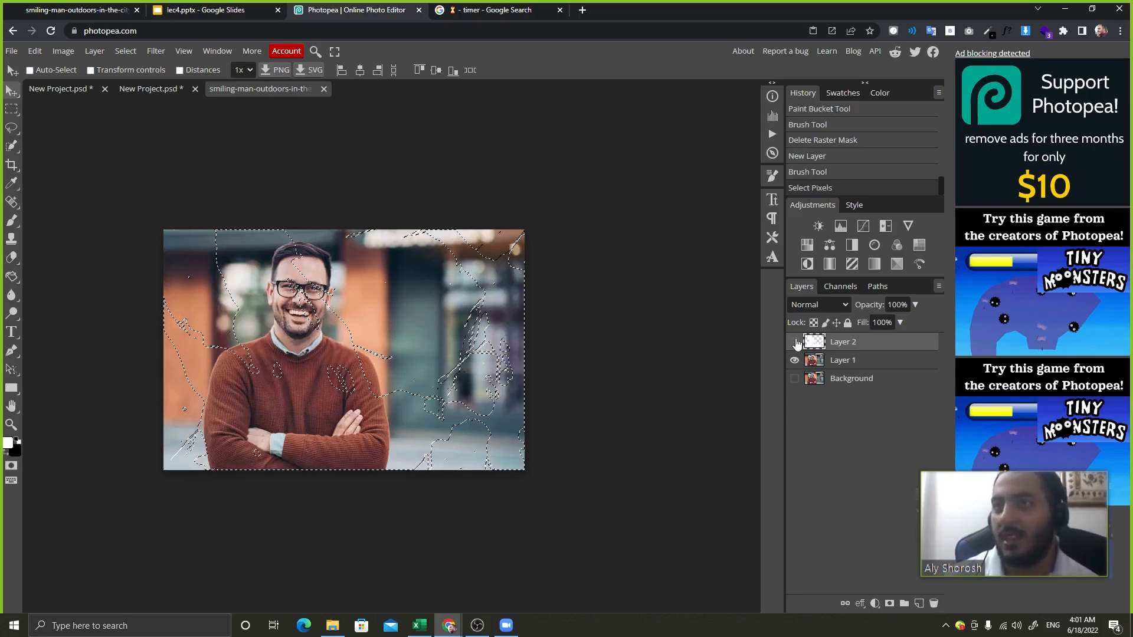
{"action": "left_click", "coordinate": [841, 364]}
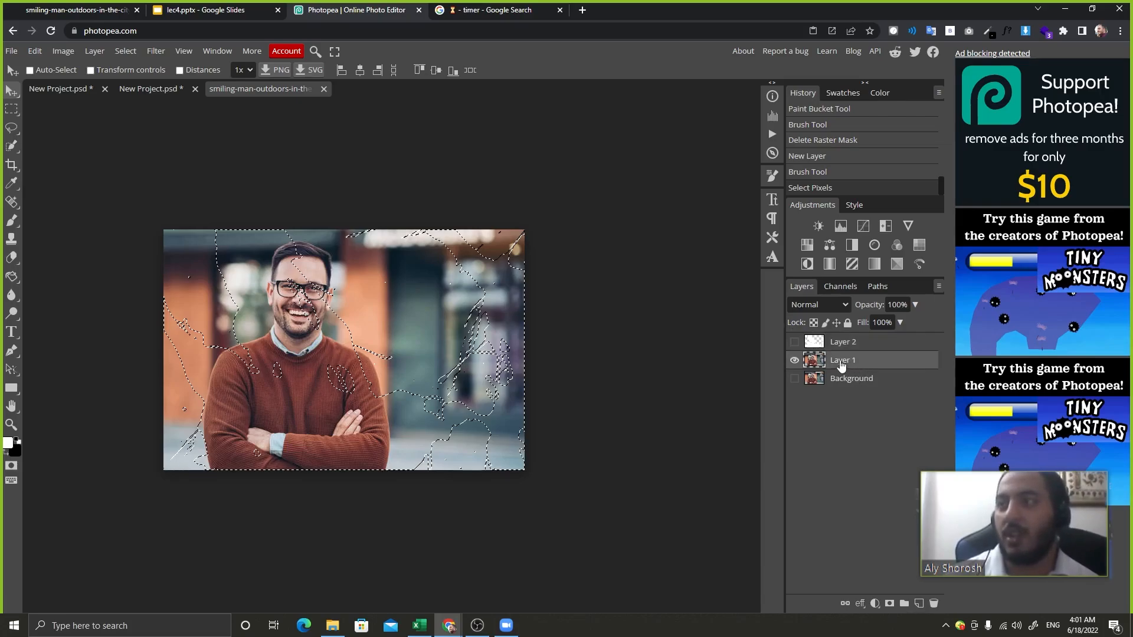
Invert the splatter selection, clear the area outside the splatter from Layer 1, and deselect.
{"action": "left_click", "coordinate": [134, 54]}
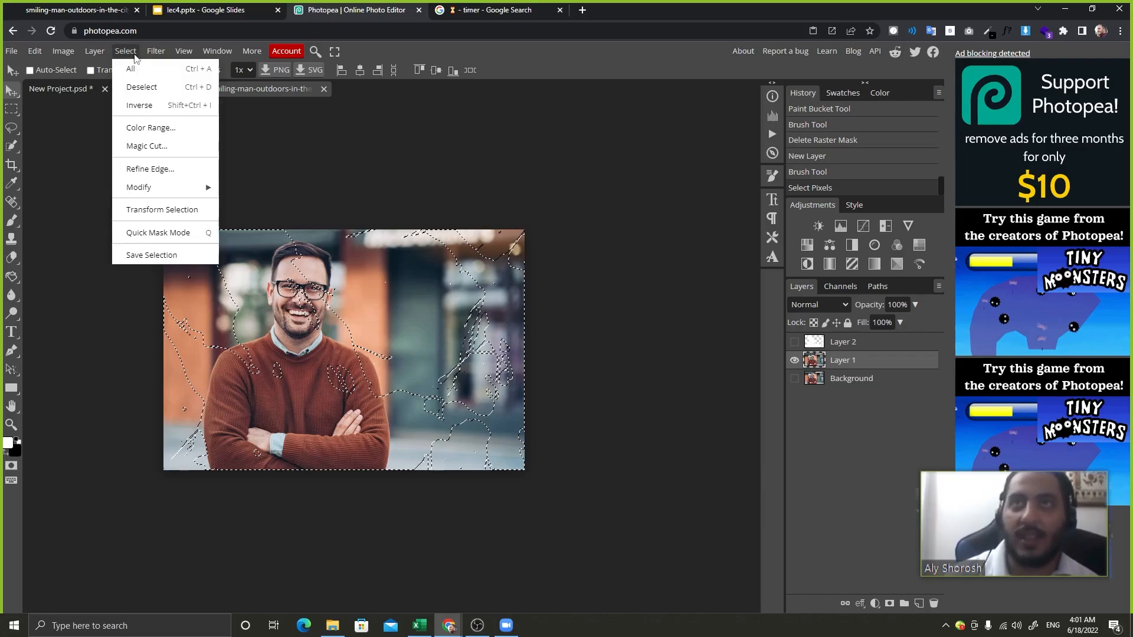
{"action": "left_click", "coordinate": [165, 104]}
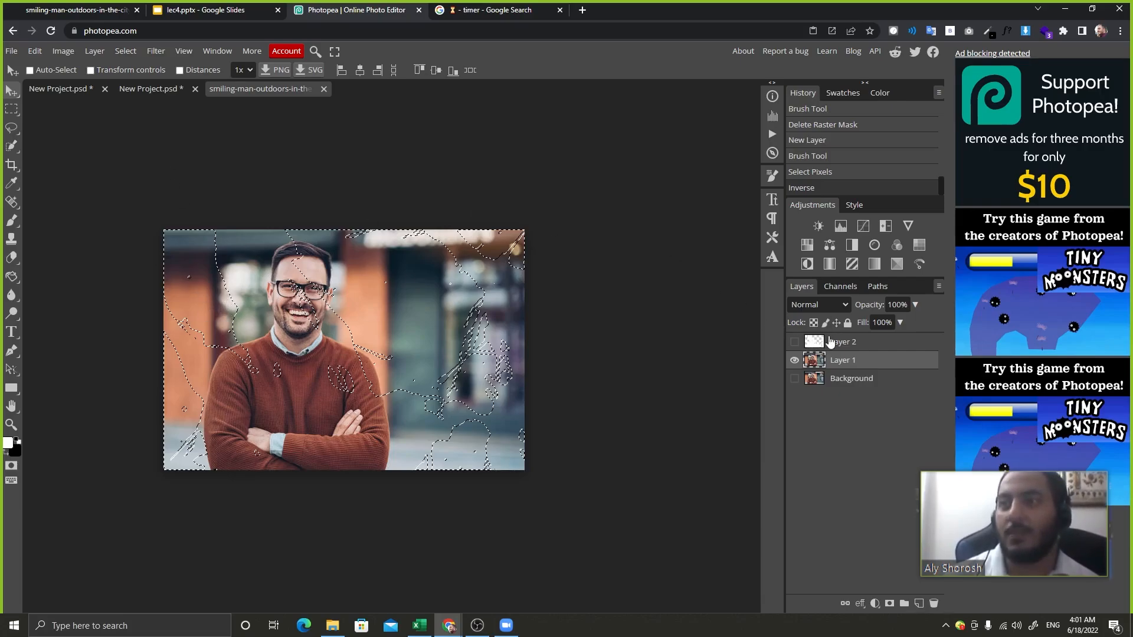
{"action": "key", "text": "Delete"}
{"action": "key", "text": "ctrl+d"}
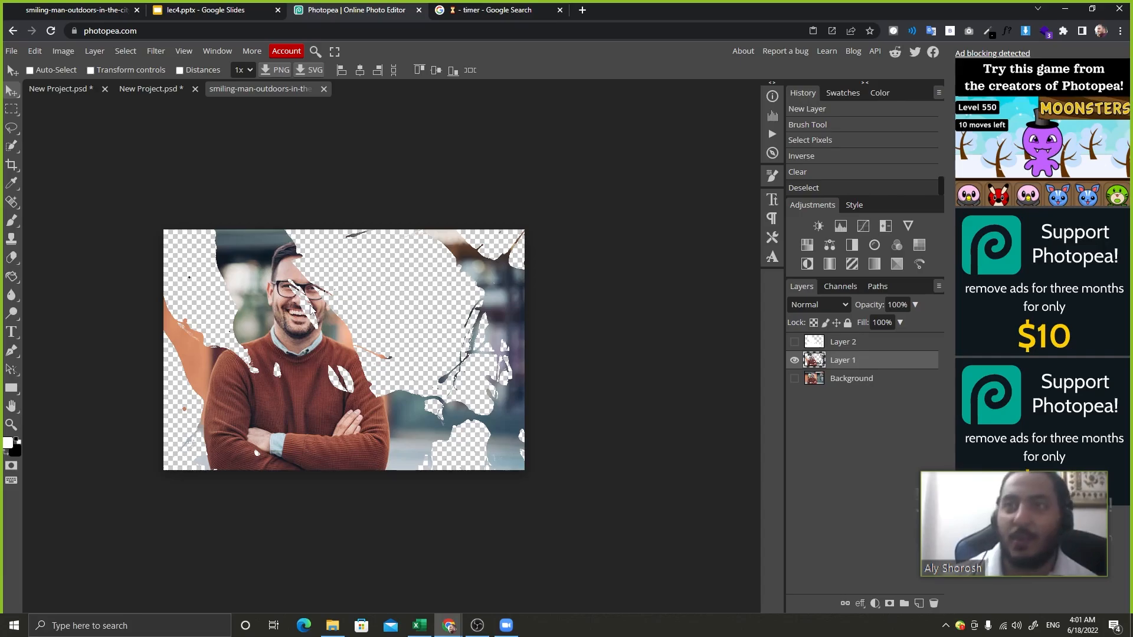
Undo the clearing, the splatter selection and its inversion, the brush stamp and the creation of Layer 2.
{"action": "left_click", "coordinate": [11, 220]}
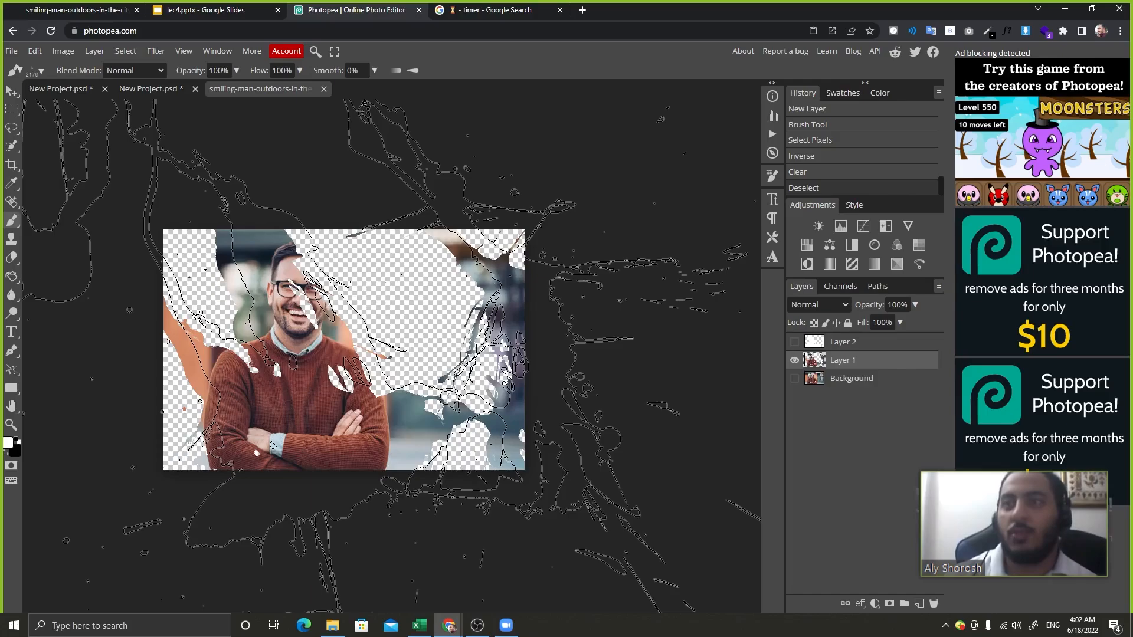
{"action": "right_click", "coordinate": [316, 303]}
{"action": "left_click", "coordinate": [458, 62]}
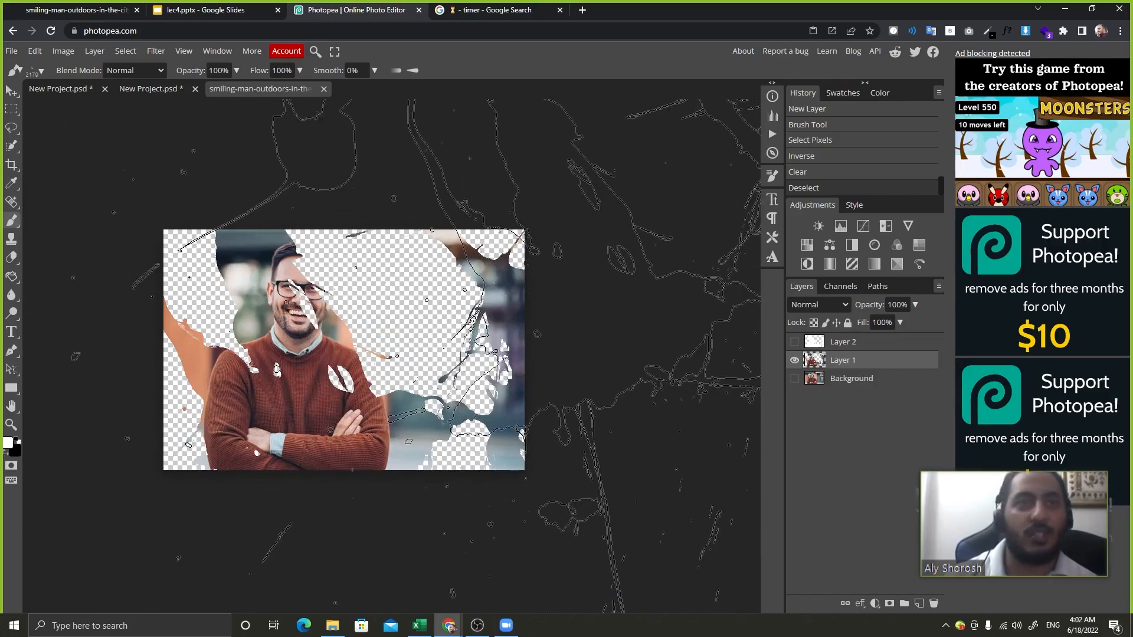
{"action": "key", "text": "ctrl+z"}
{"action": "key", "text": "ctrl+z"}
{"action": "key", "text": "ctrl+z"}
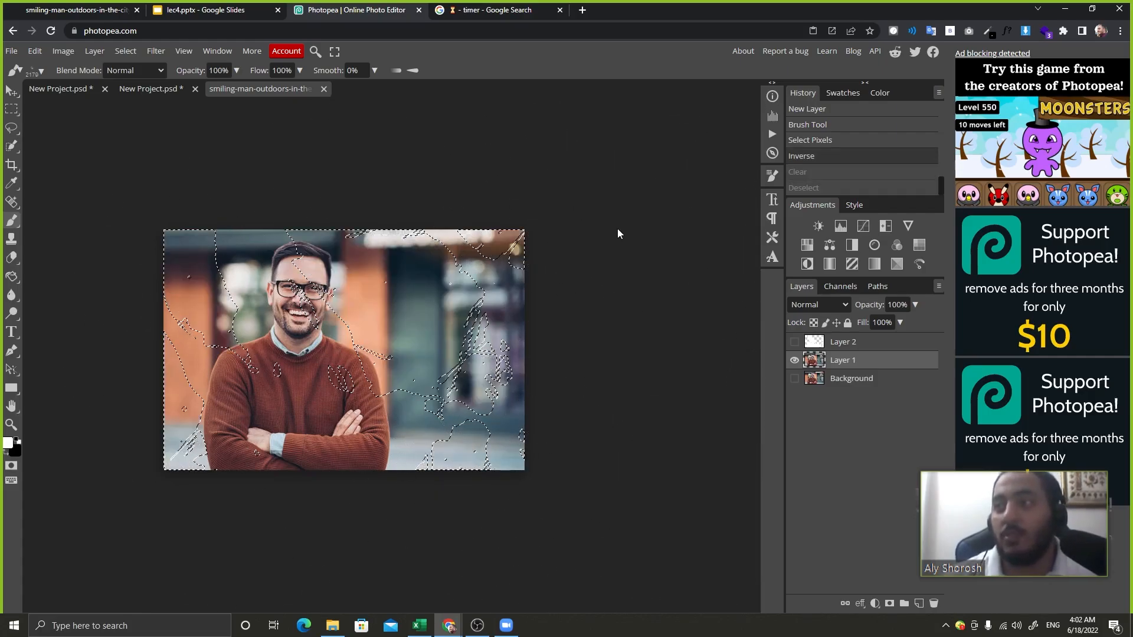
{"action": "key", "text": "ctrl+z"}
{"action": "key", "text": "ctrl+z"}
{"action": "key", "text": "ctrl+z"}
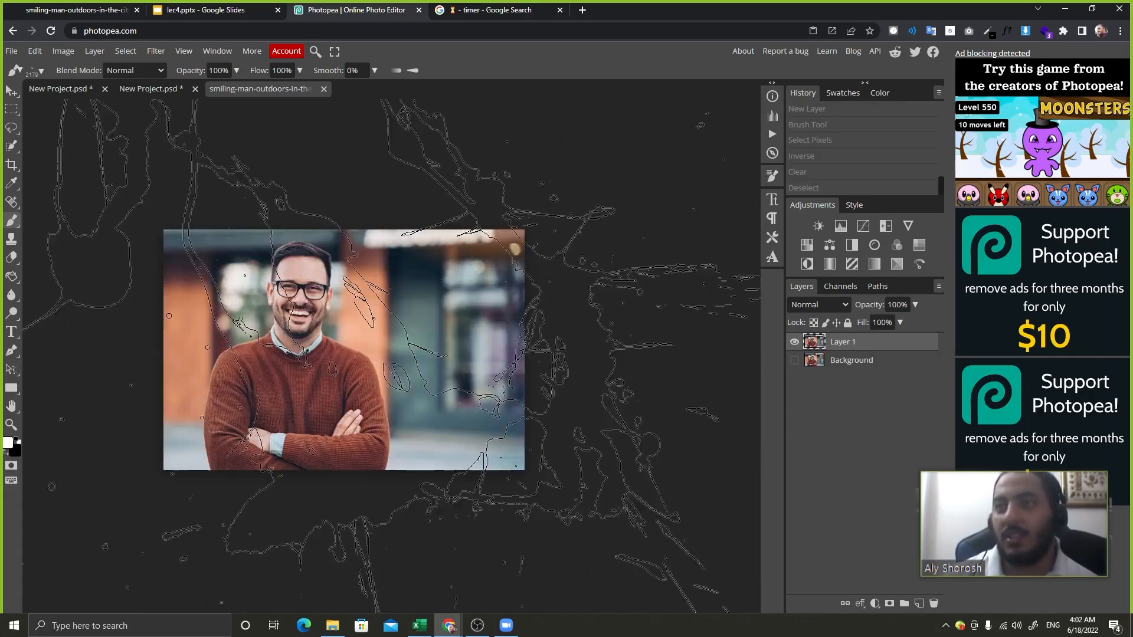
Add a raster mask to Layer 1 and fill it with black using the Paint Bucket.
{"action": "left_click", "coordinate": [889, 603]}
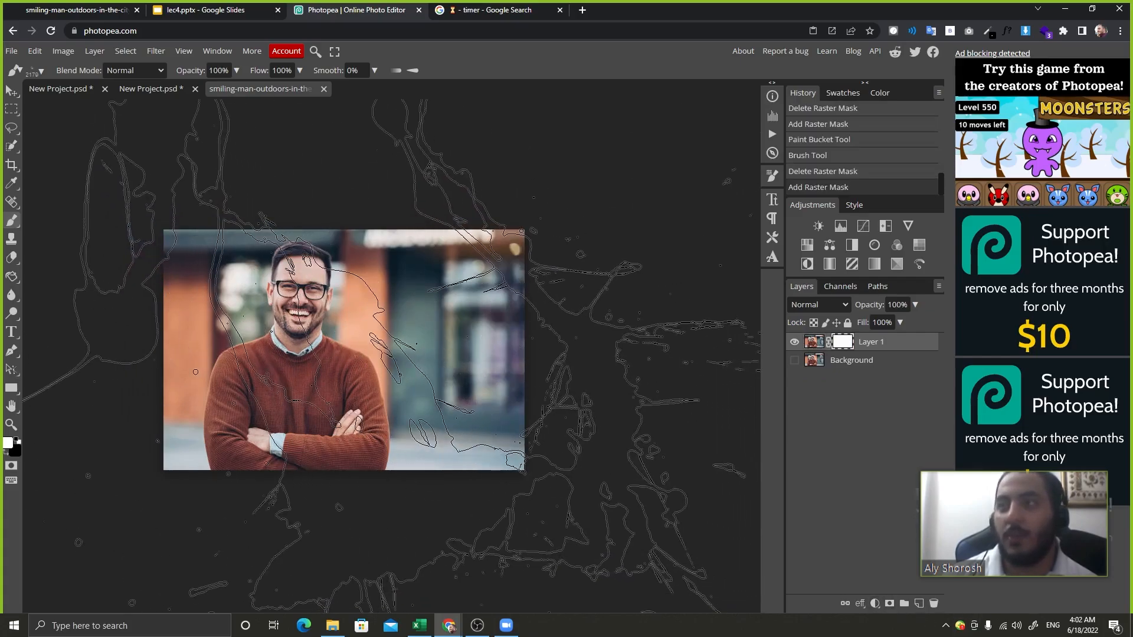
{"action": "key", "text": "g"}
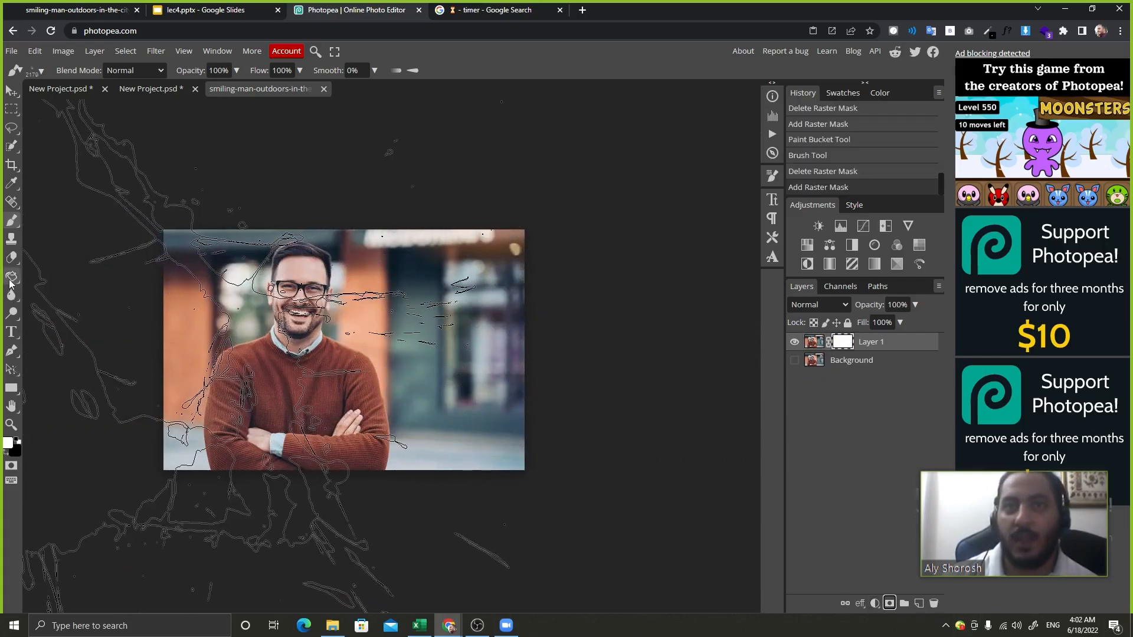
{"action": "left_click", "coordinate": [351, 322]}
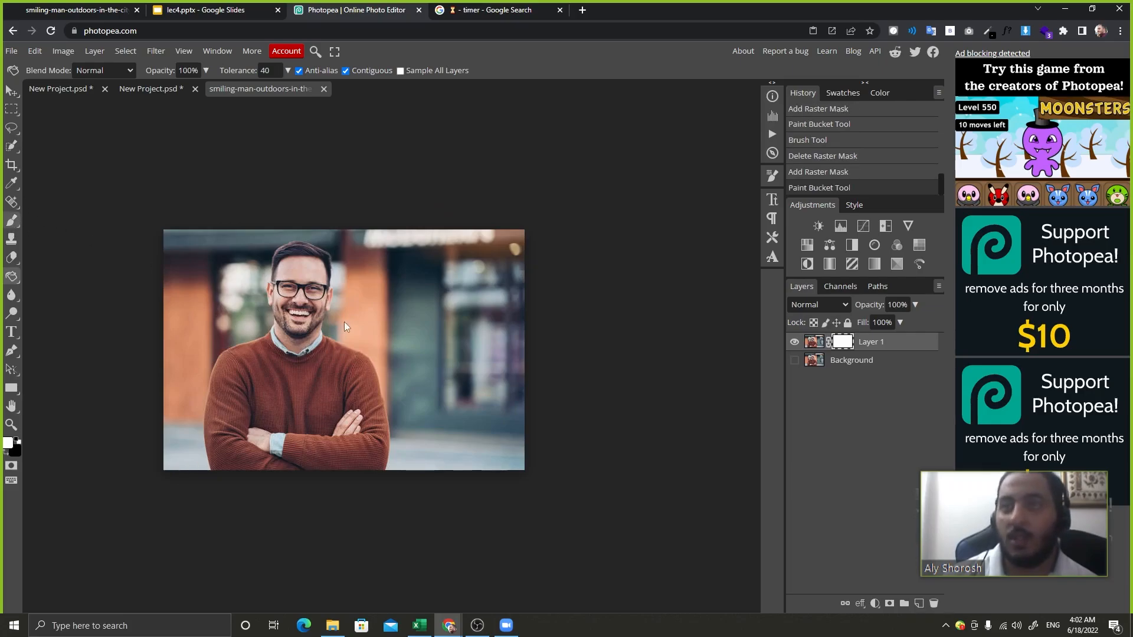
{"action": "key", "text": "b"}
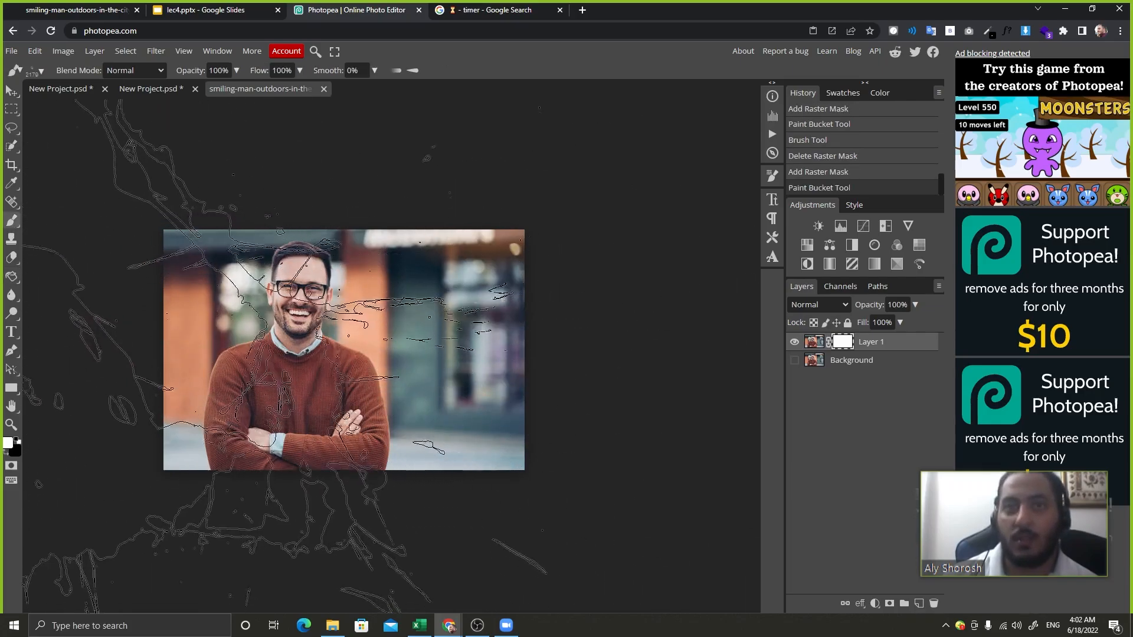
{"action": "left_click", "coordinate": [13, 277]}
{"action": "key", "text": "x"}
{"action": "left_click", "coordinate": [356, 315]}
Stamp the splatter brush in white several times on Layer 1's black mask, revealing most of the photo.
{"action": "left_click", "coordinate": [15, 222]}
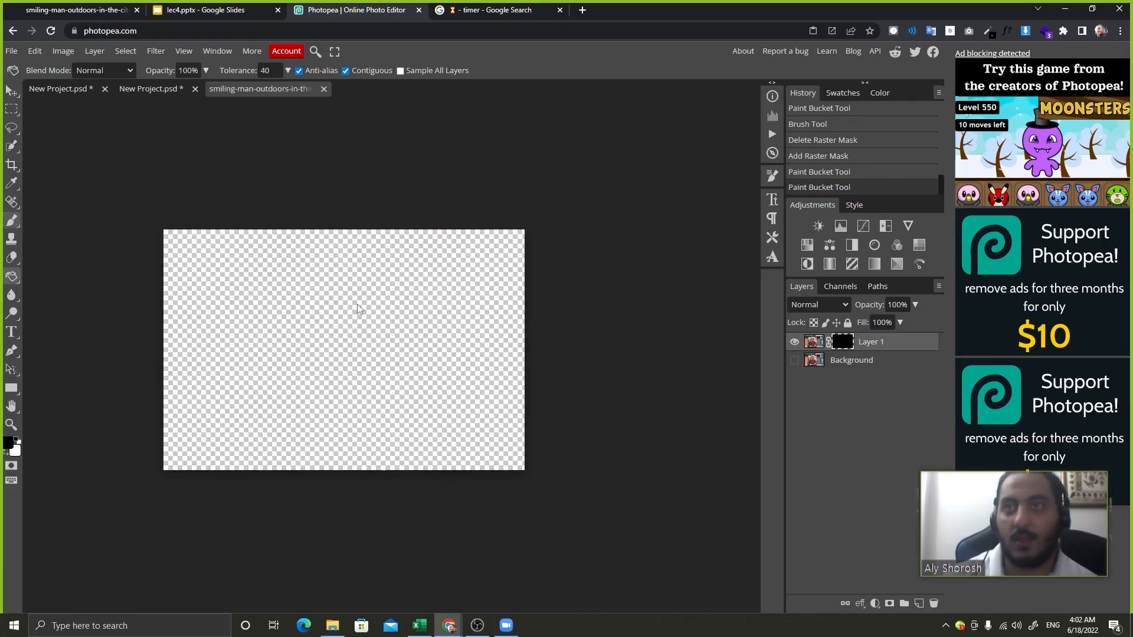
{"action": "left_click", "coordinate": [330, 284]}
{"action": "key", "text": "x"}
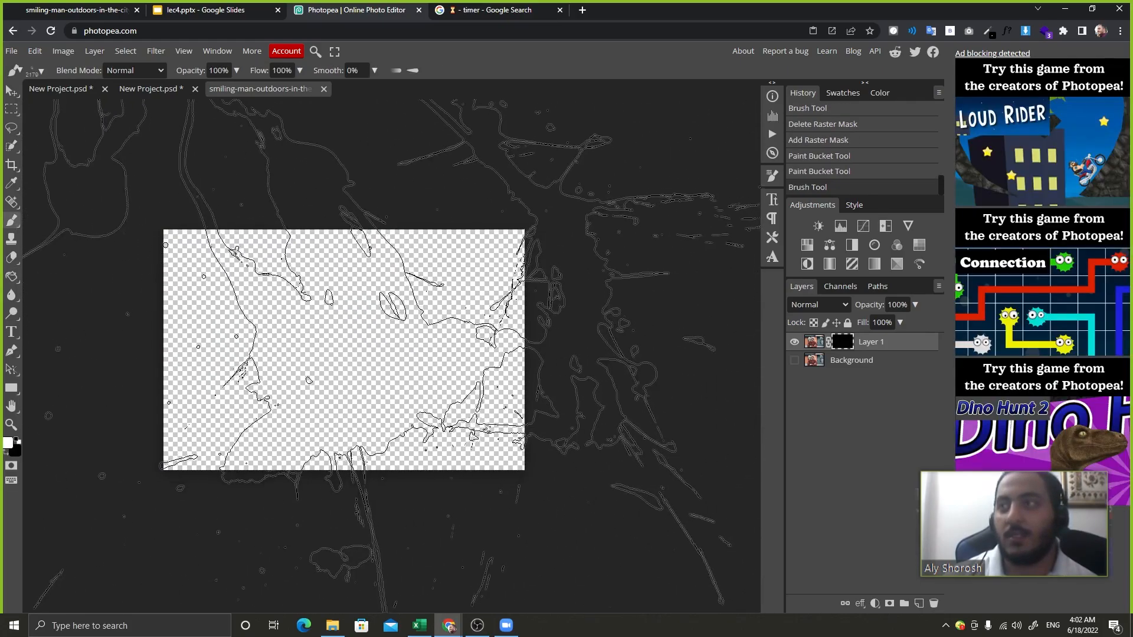
{"action": "left_click", "coordinate": [318, 297]}
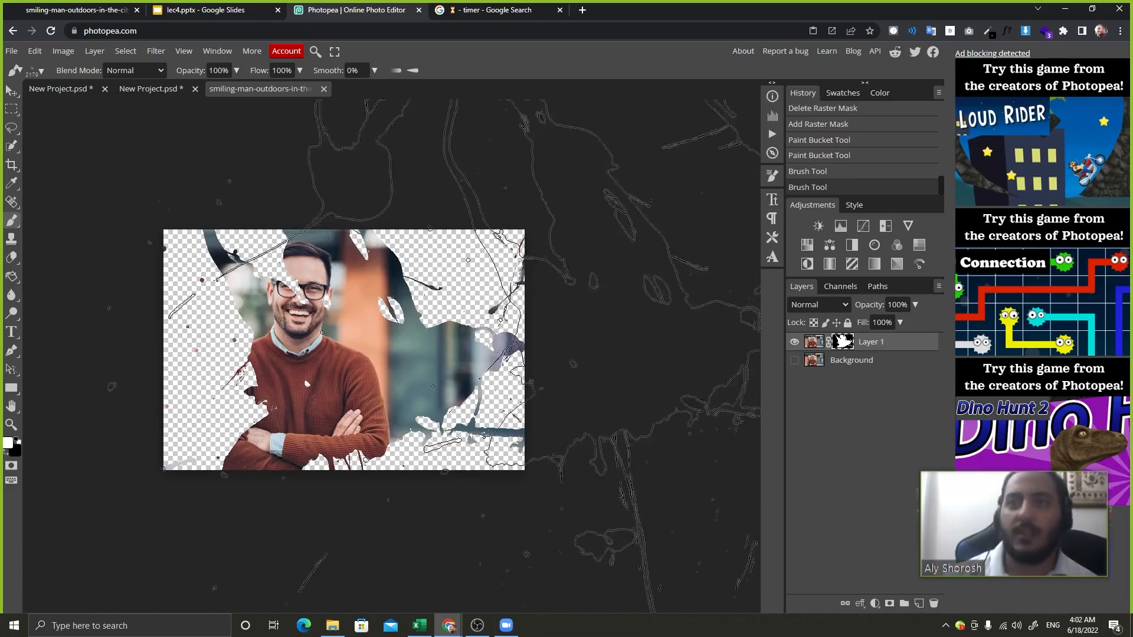
{"action": "key", "text": "ctrl+z"}
{"action": "left_click", "coordinate": [318, 298]}
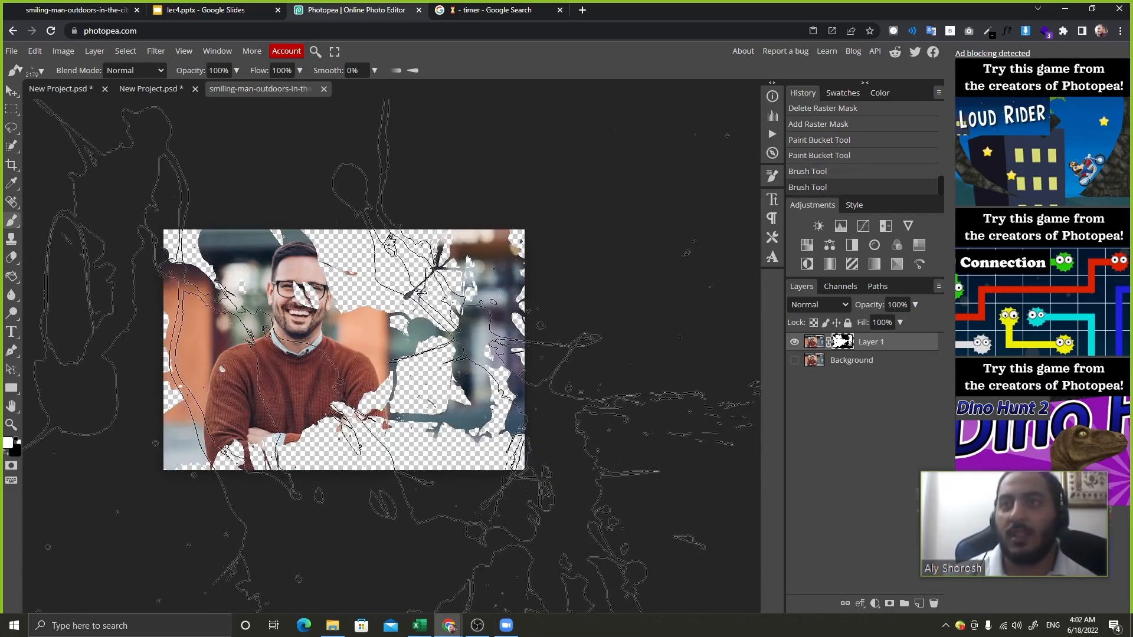
{"action": "left_click", "coordinate": [365, 330]}
{"action": "left_click", "coordinate": [389, 354]}
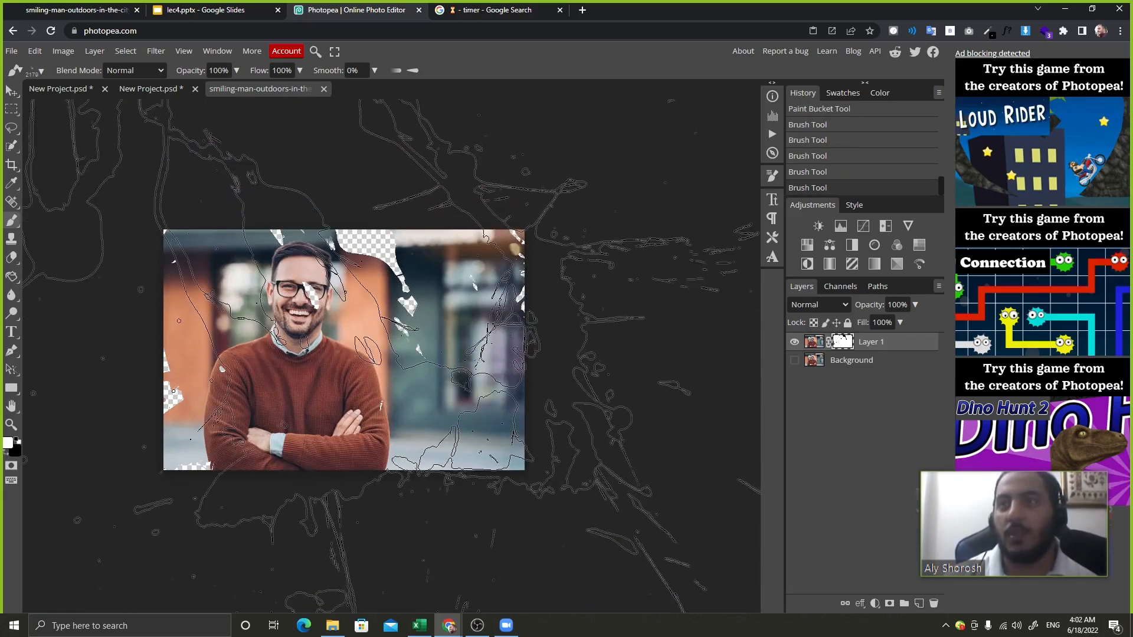
{"action": "left_click", "coordinate": [330, 330]}
Deselect, switch to the Move tool, and delete the splatter-painted raster mask from Layer 1.
{"action": "key", "text": "ctrl+d"}
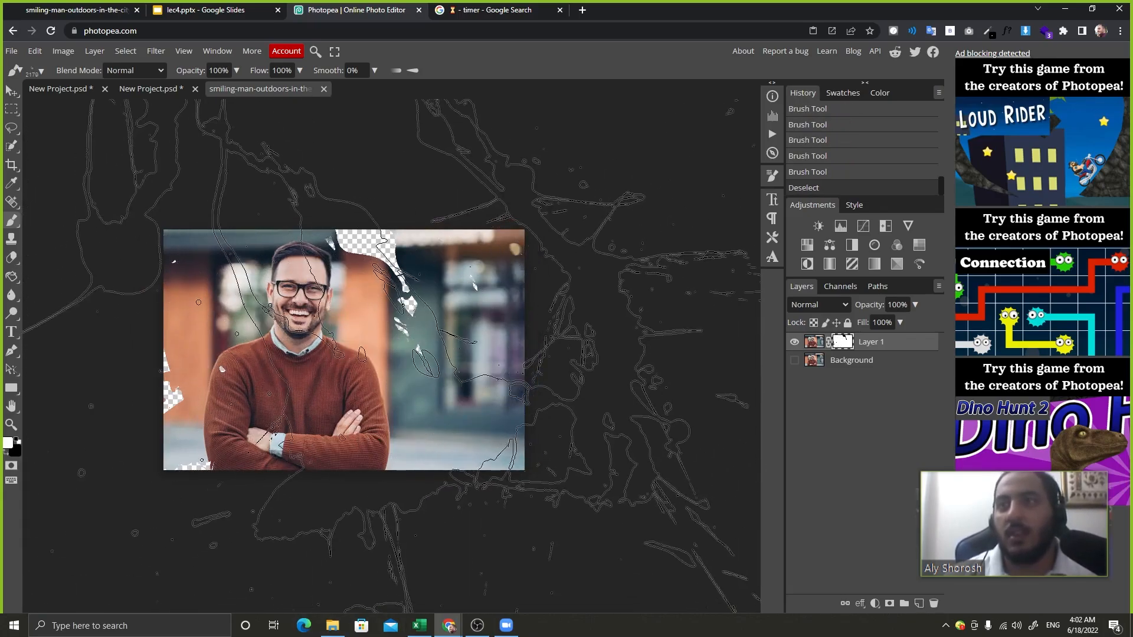
{"action": "right_click", "coordinate": [238, 209]}
{"action": "left_click", "coordinate": [8, 92]}
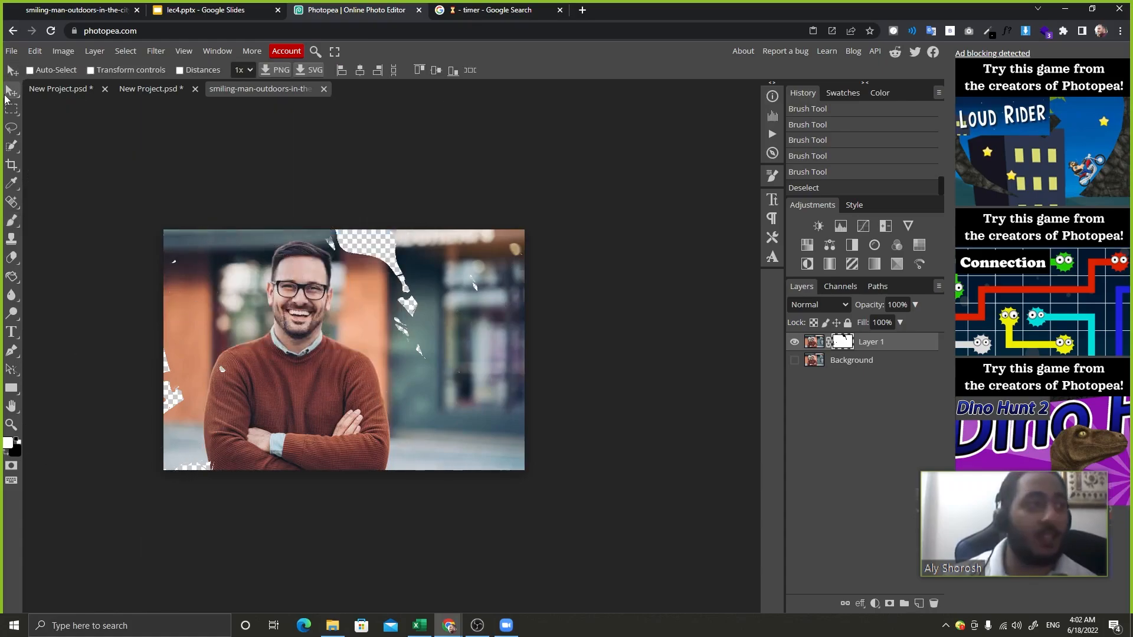
{"action": "left_click_drag", "start_coordinate": [847, 358], "coordinate": [933, 604]}
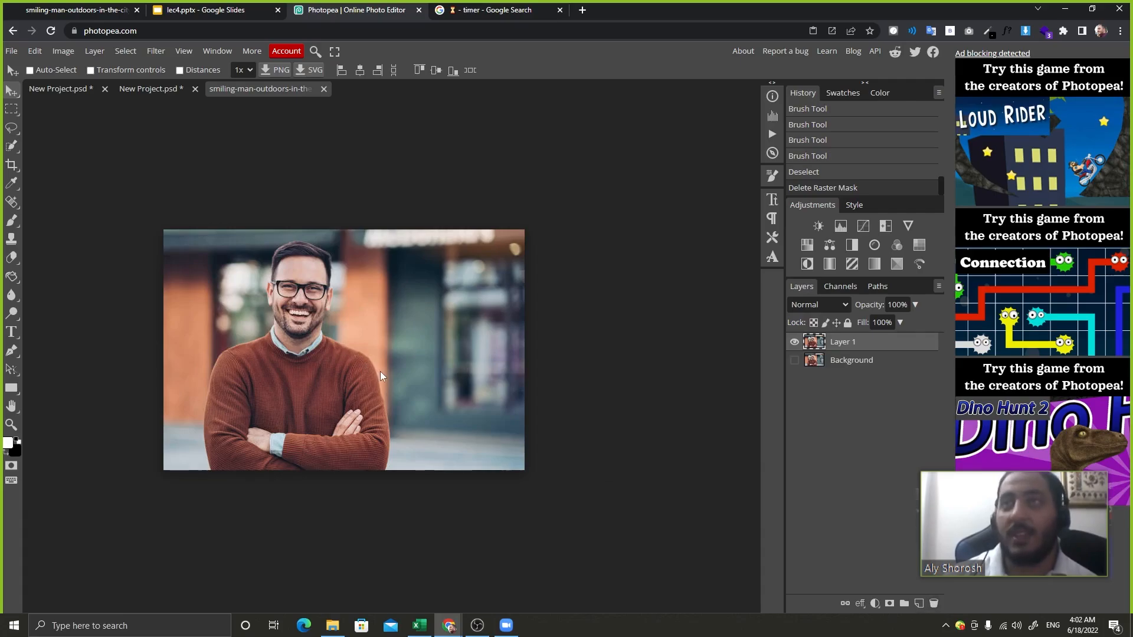
Add a fresh raster mask to Layer 1 and repeatedly unlink and relink it, leaving it linked.
{"action": "left_click", "coordinate": [889, 603]}
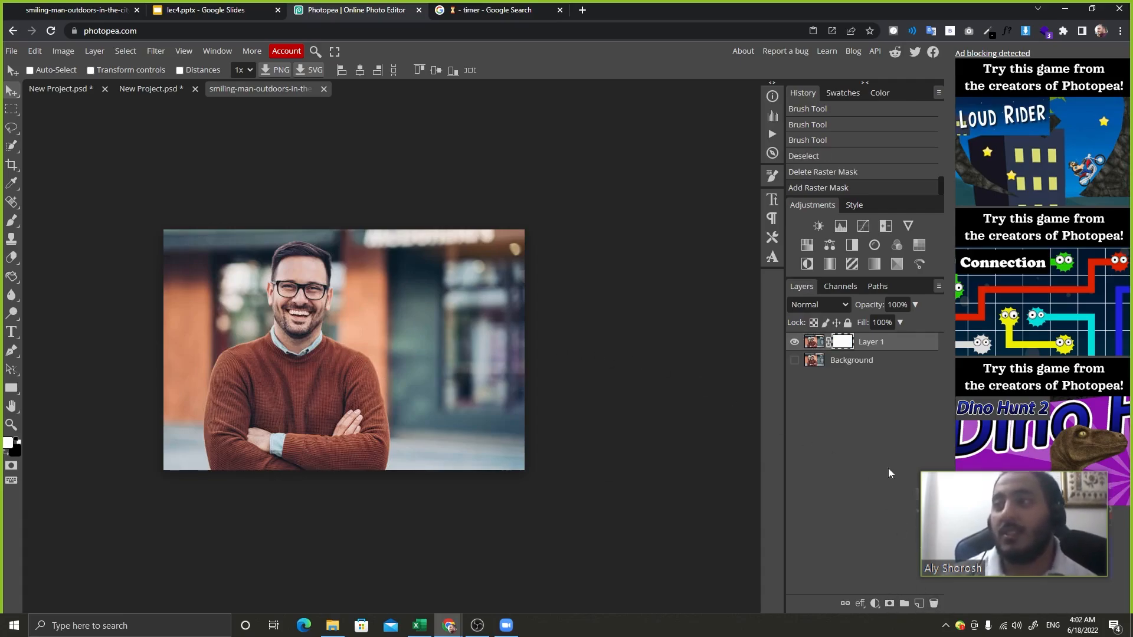
{"action": "left_click", "coordinate": [829, 344]}
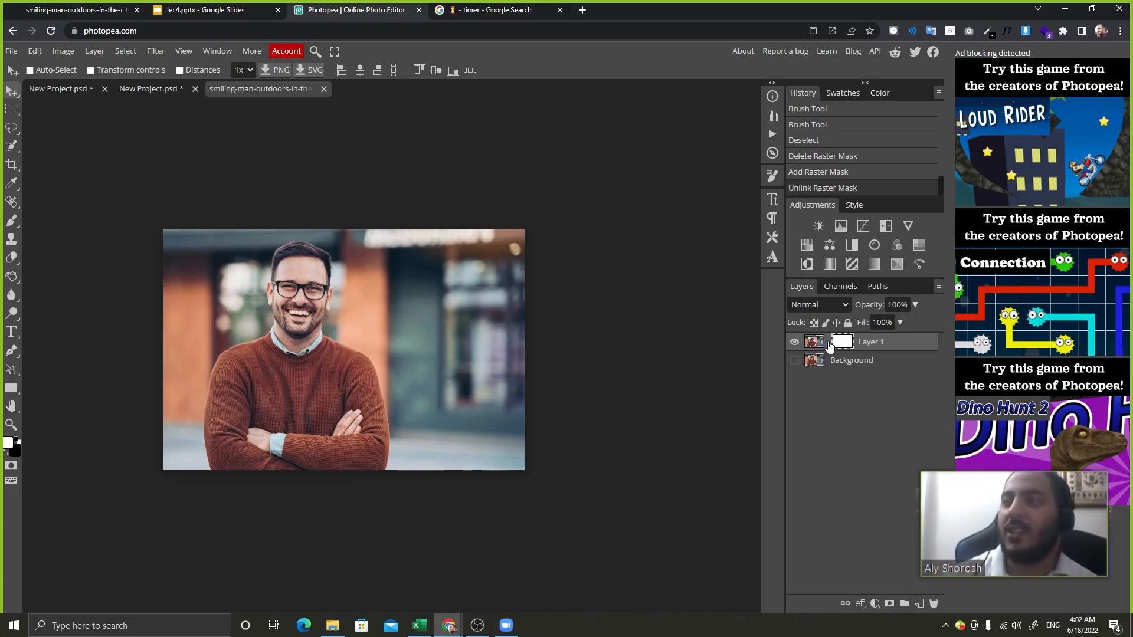
{"action": "left_click", "coordinate": [829, 345]}
{"action": "left_click", "coordinate": [829, 347]}
{"action": "left_click", "coordinate": [828, 347]}
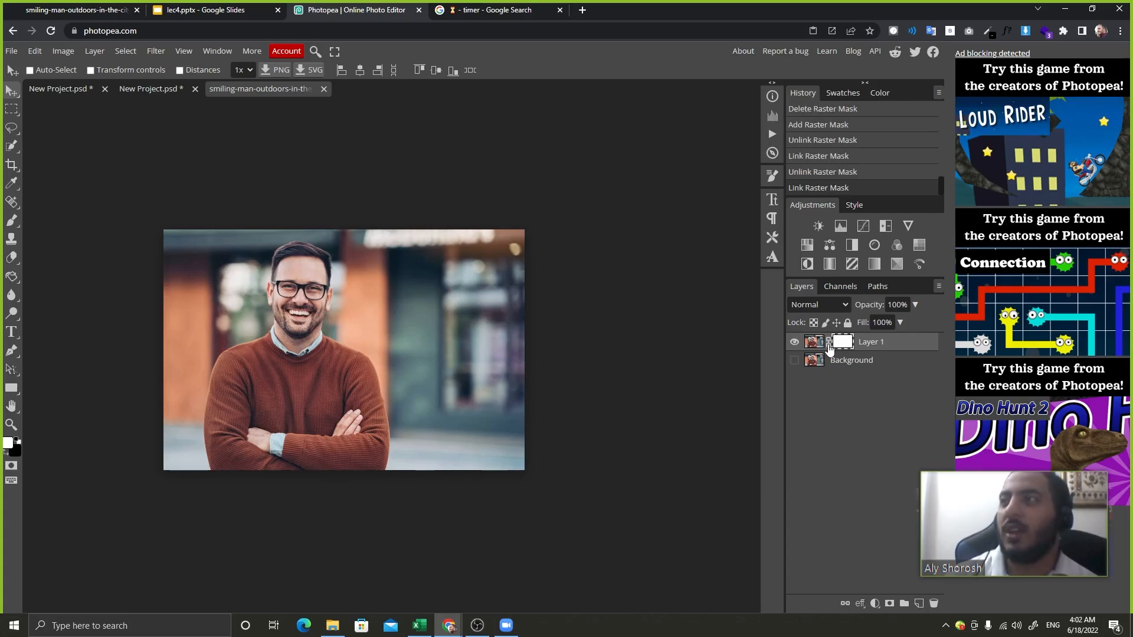
{"action": "left_click", "coordinate": [828, 347]}
{"action": "left_click", "coordinate": [829, 347]}
{"action": "left_click", "coordinate": [829, 346]}
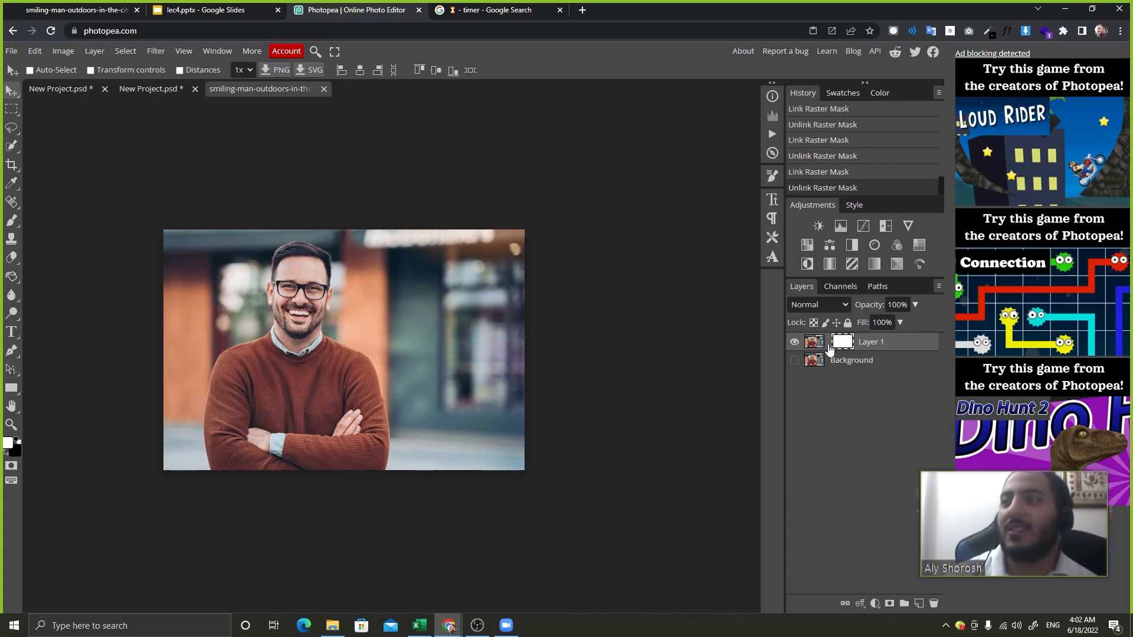
{"action": "left_click", "coordinate": [828, 347]}
{"action": "left_click", "coordinate": [829, 347]}
{"action": "left_click", "coordinate": [828, 347]}
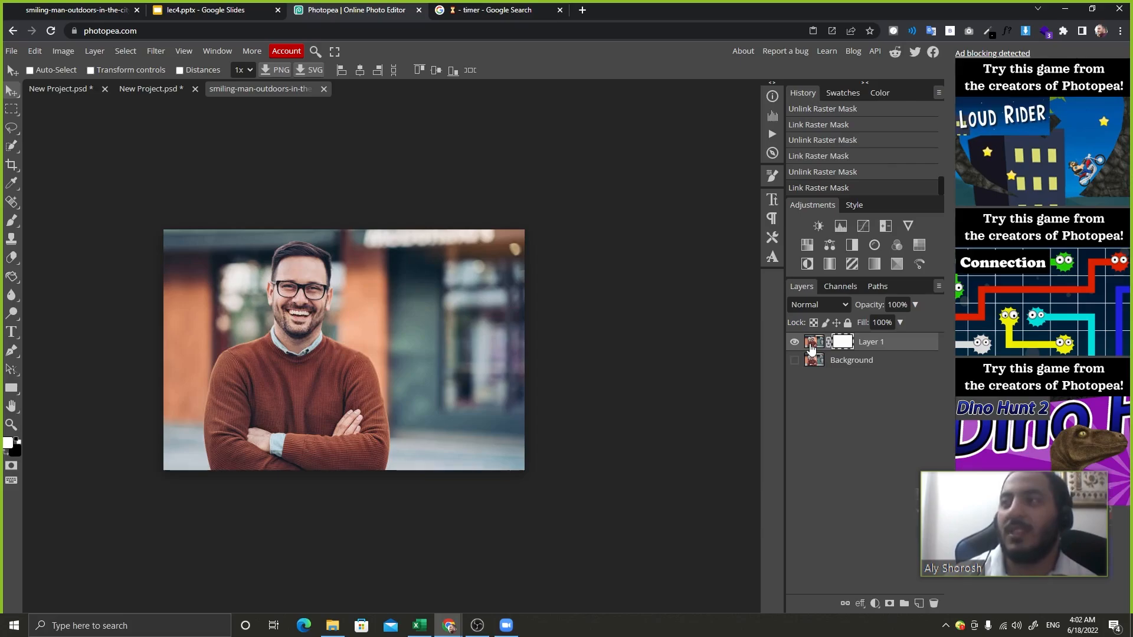
Make Layer 1's mask active, disable it, and enable it again.
{"action": "left_click", "coordinate": [844, 345]}
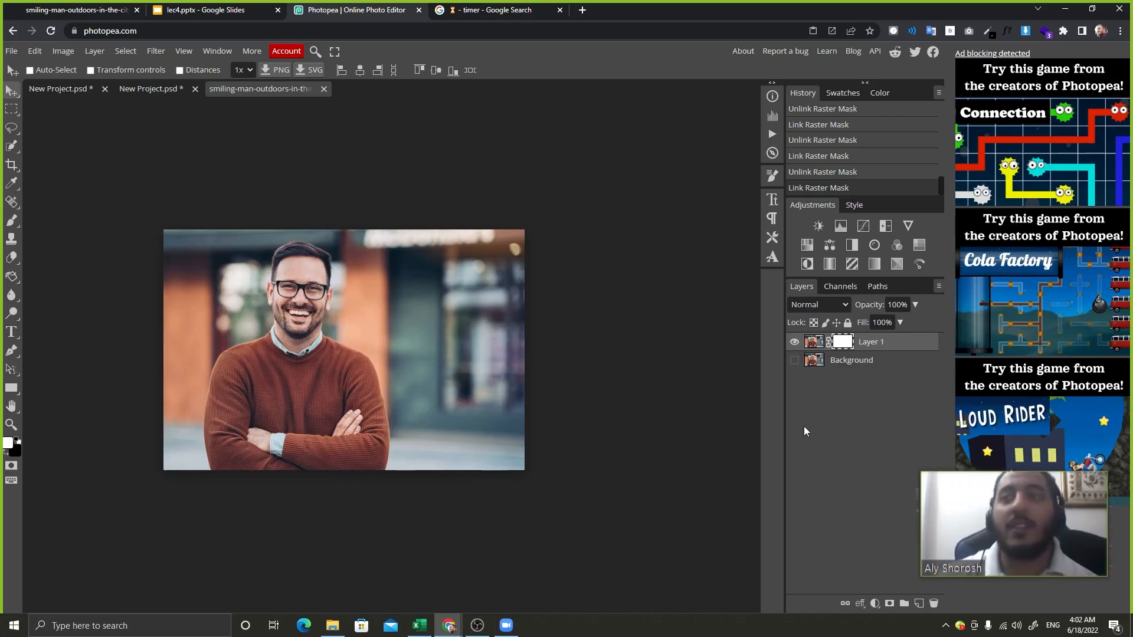
{"action": "left_click", "coordinate": [843, 346], "text": "shift"}
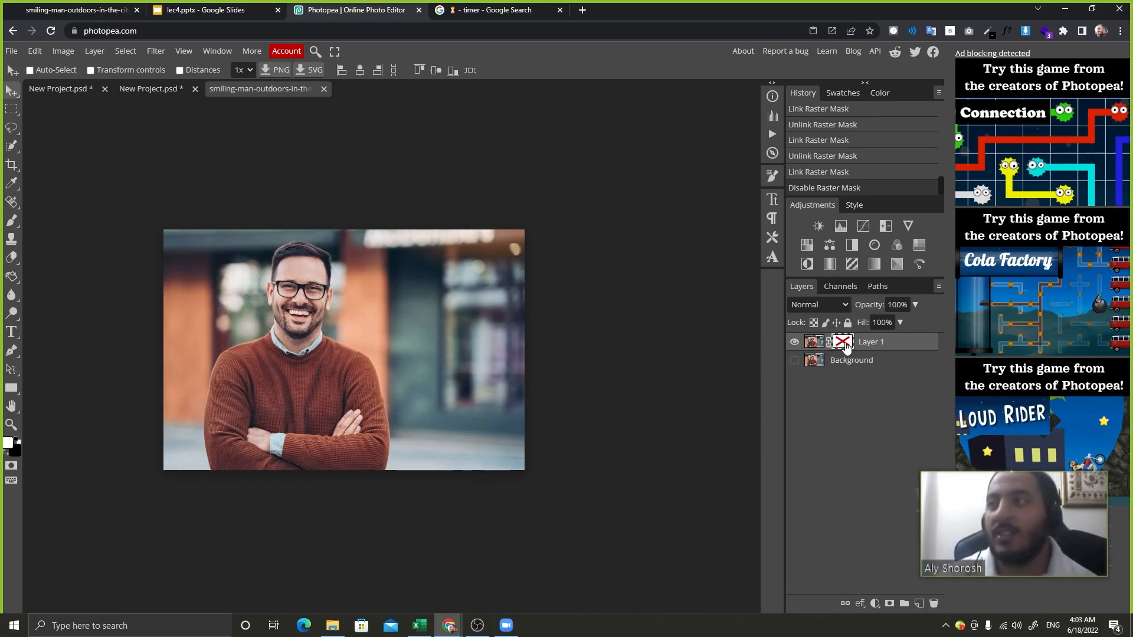
{"action": "left_click", "coordinate": [845, 344], "text": "shift"}
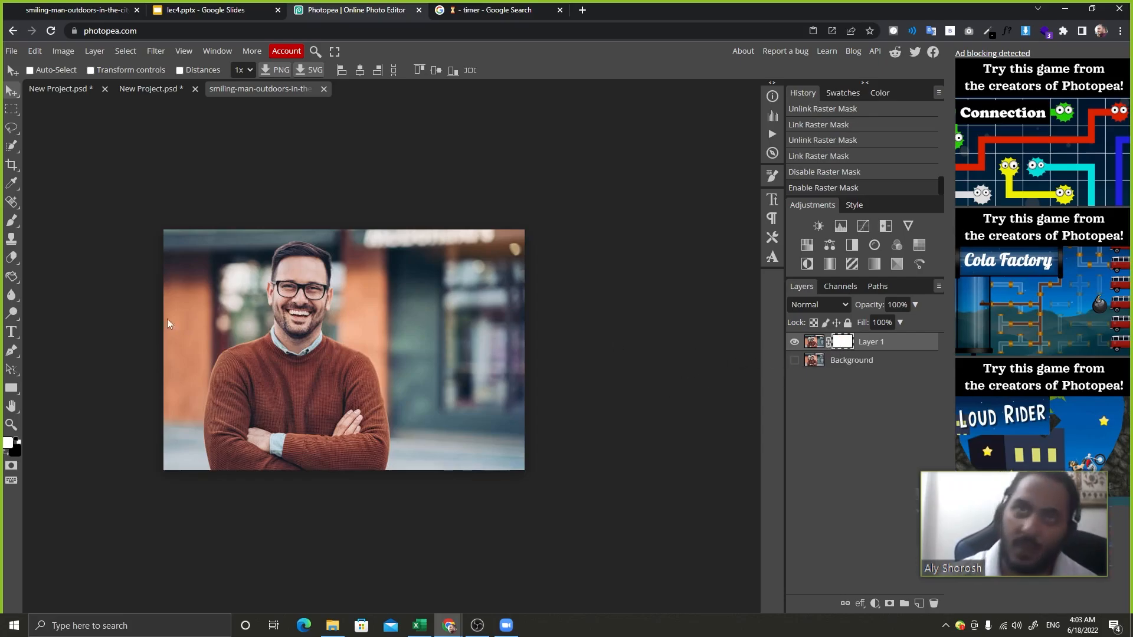
Fill Layer 1's white mask entirely with black using the Paint Bucket.
{"action": "left_click", "coordinate": [17, 278]}
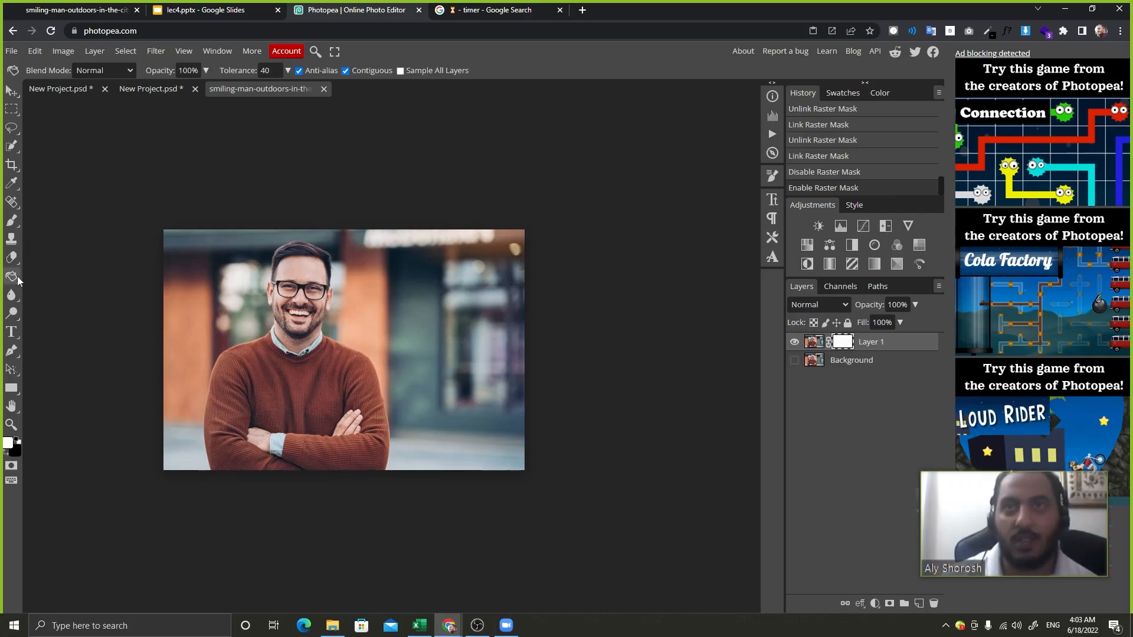
{"action": "key", "text": "x"}
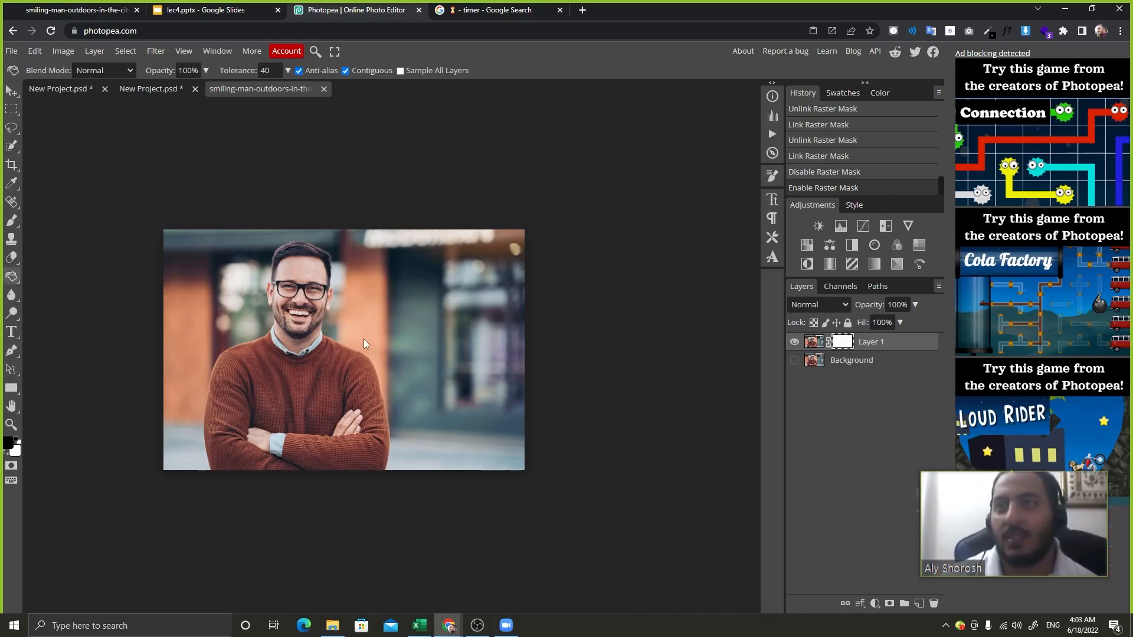
{"action": "left_click", "coordinate": [362, 342]}
Make white the foreground colour and select a small square area over the left part of the man's face.
{"action": "key", "text": "x"}
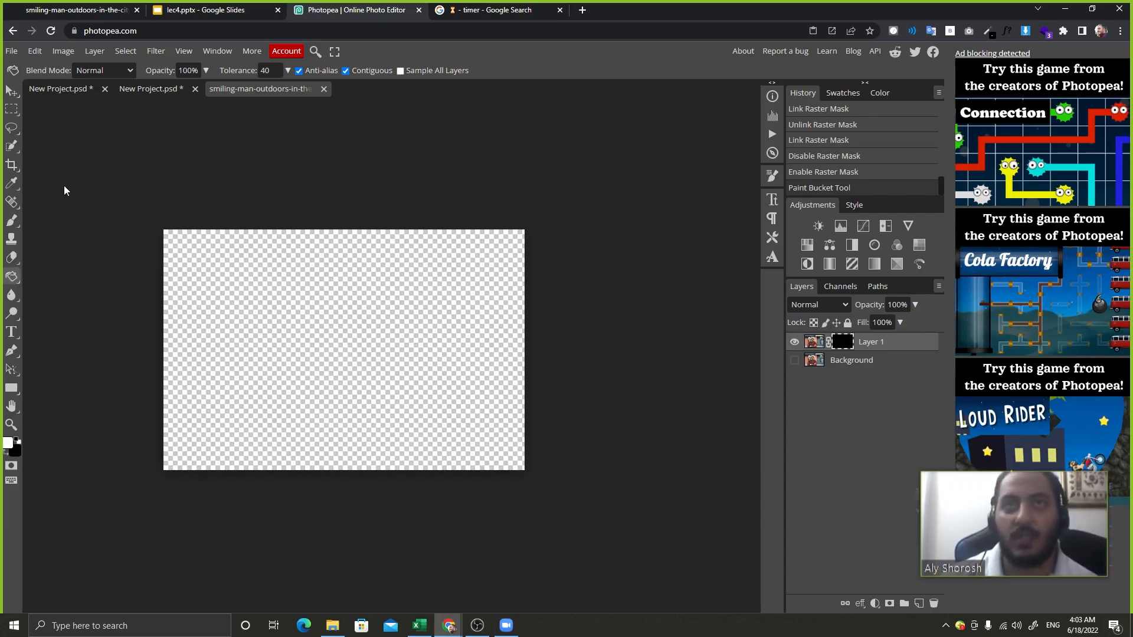
{"action": "left_click", "coordinate": [13, 110]}
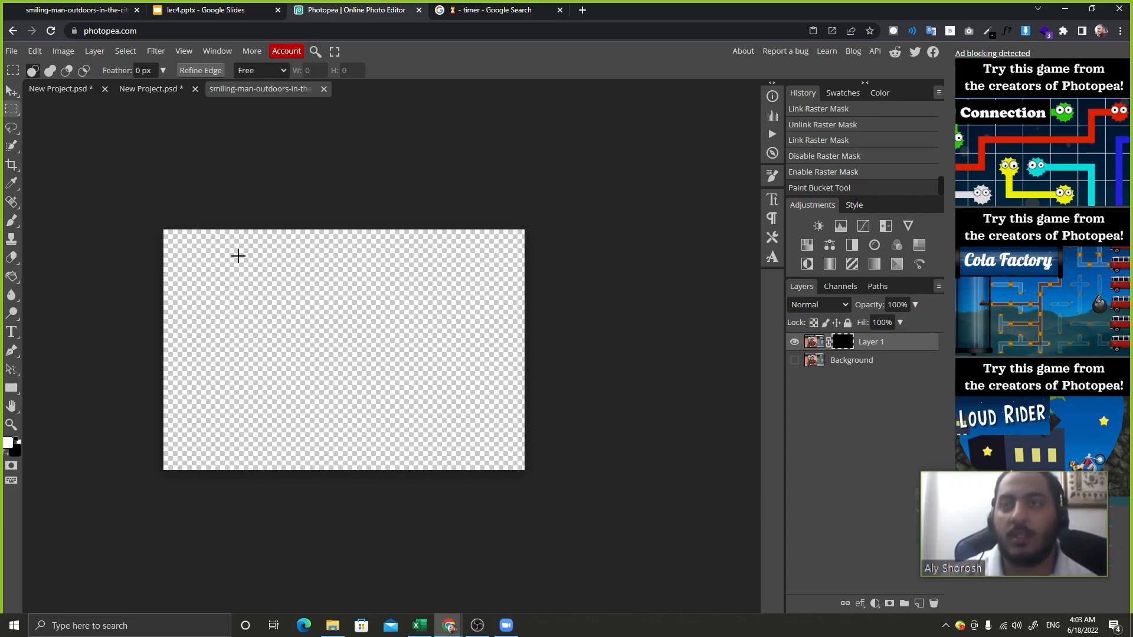
{"action": "left_click_drag", "start_coordinate": [246, 257], "coordinate": [311, 318]}
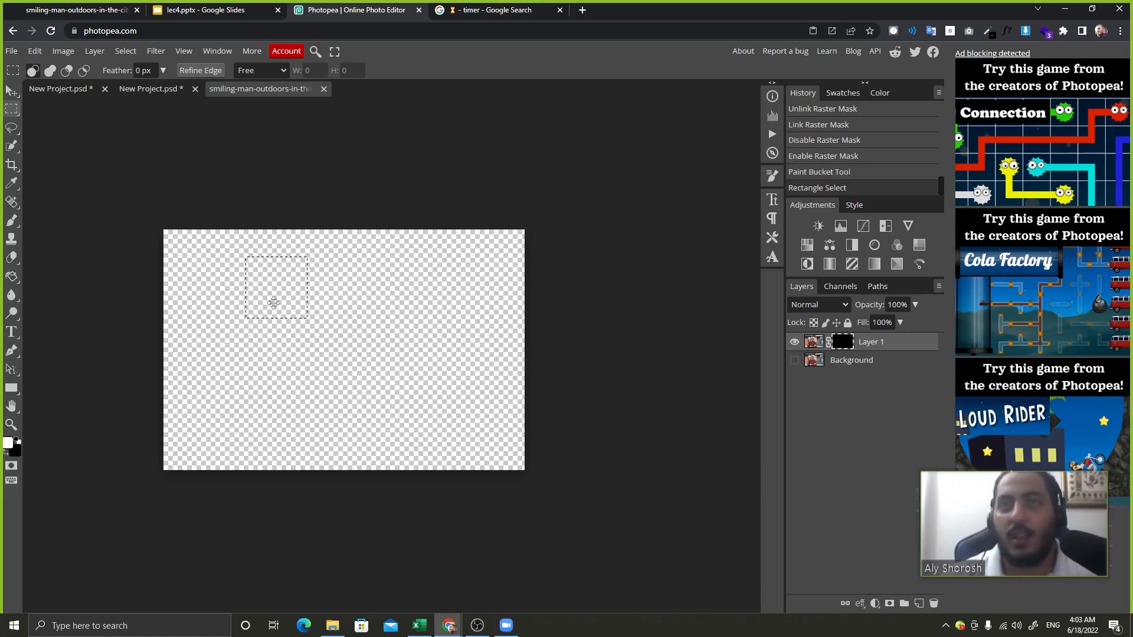
Fill the square selection on Layer 1's mask with white to reveal that part of the face, and deselect.
{"action": "left_click", "coordinate": [14, 277]}
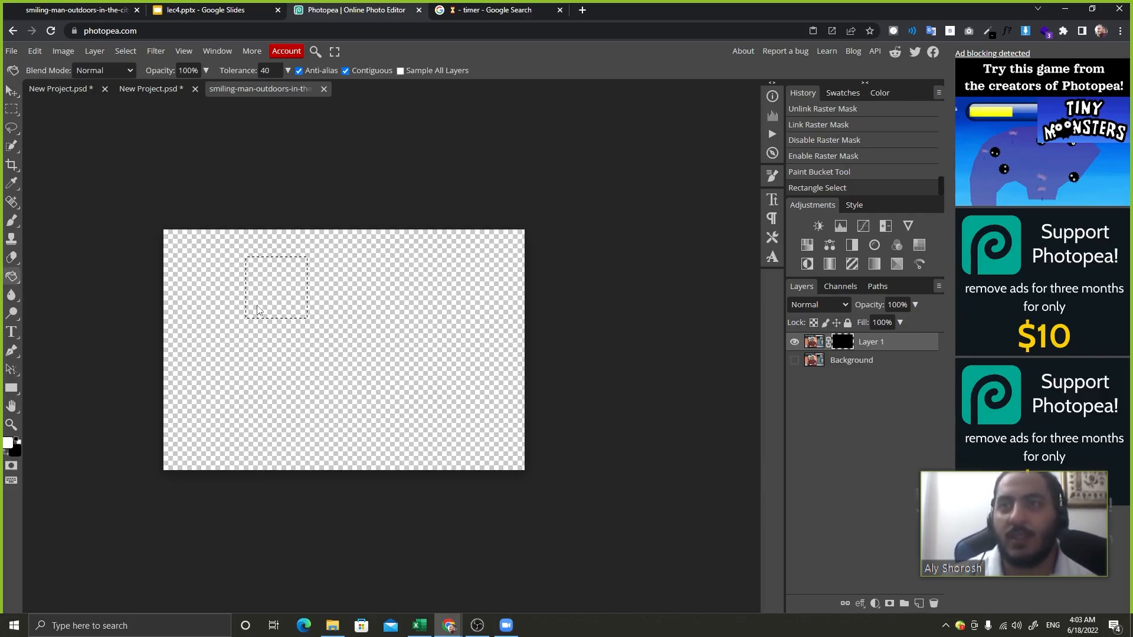
{"action": "left_click", "coordinate": [268, 276]}
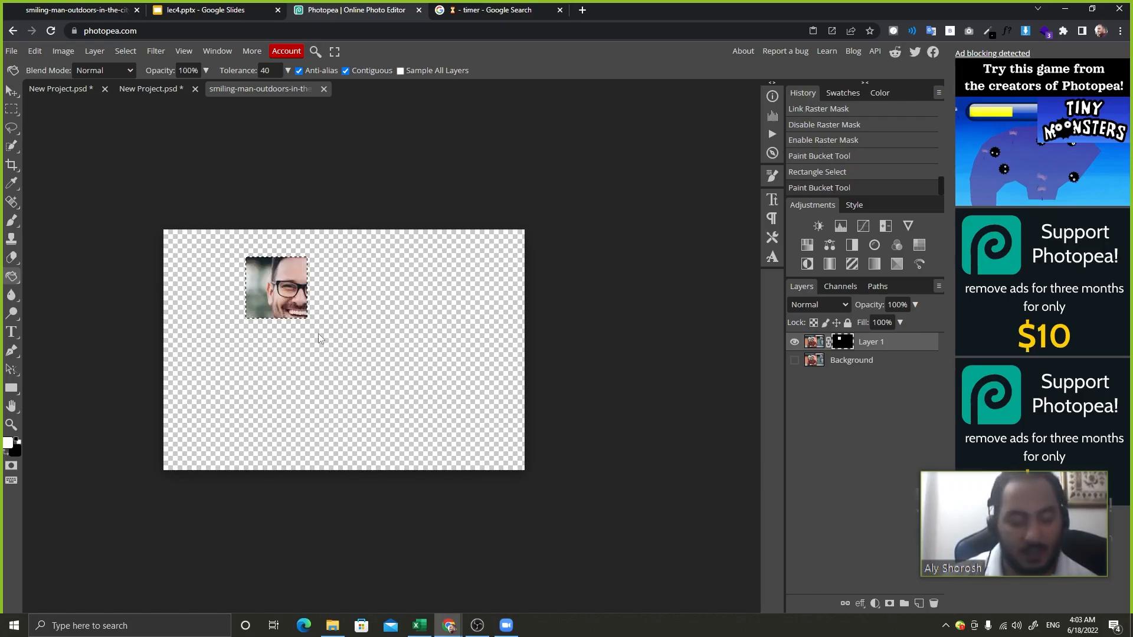
{"action": "key", "text": "ctrl+d"}
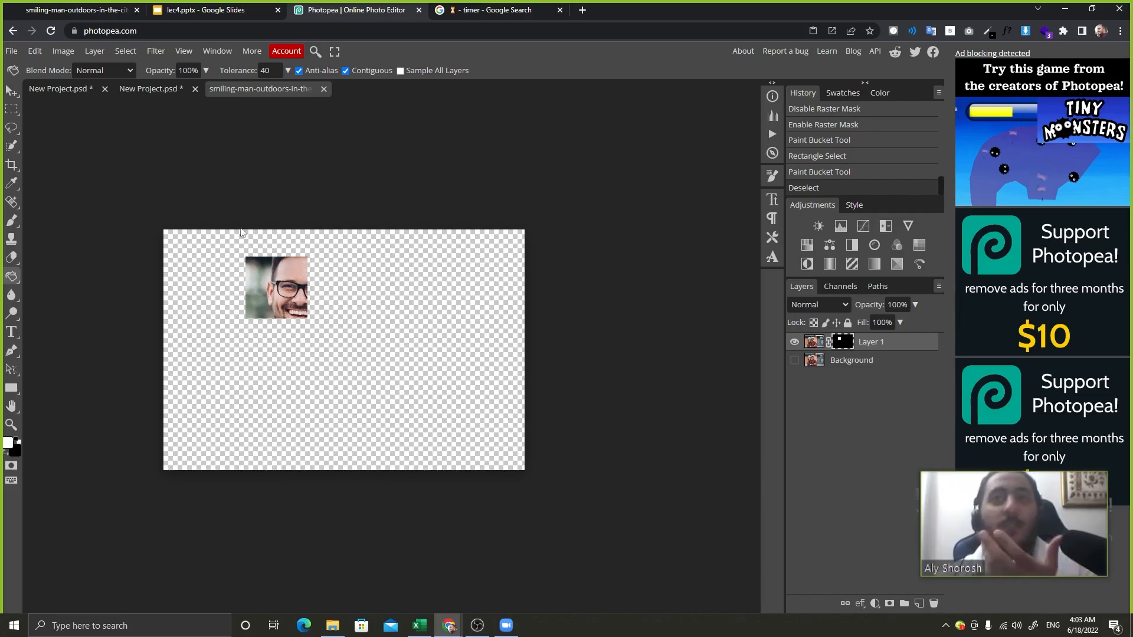
Activate Layer 1's image and move it with its linked mask to the lower-right corner of the canvas.
{"action": "left_click", "coordinate": [12, 91]}
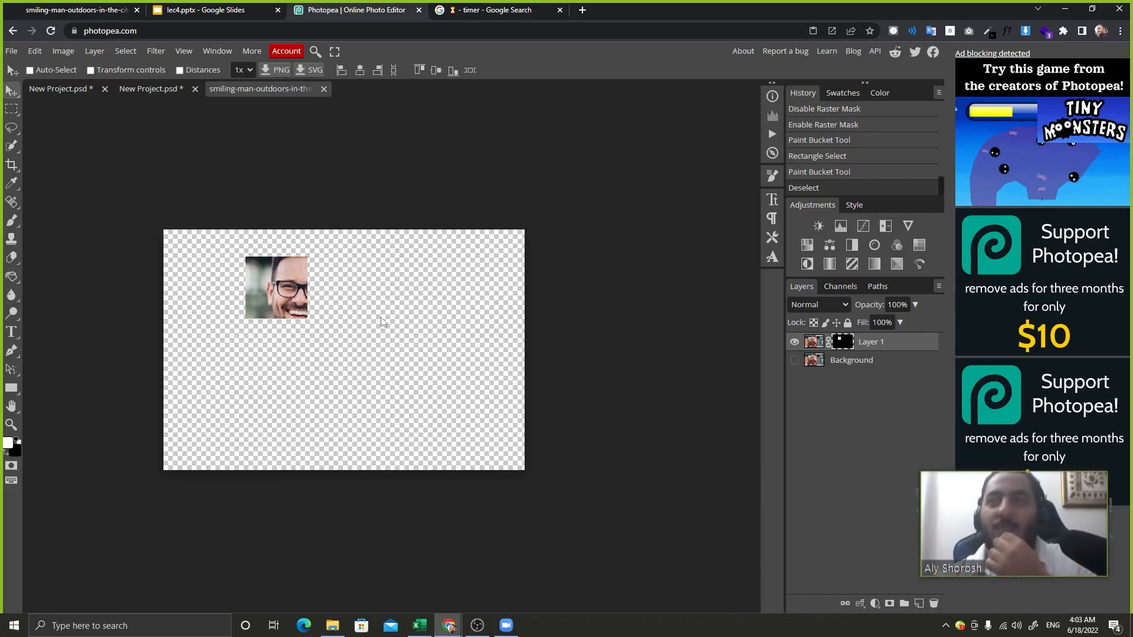
{"action": "left_click", "coordinate": [814, 341]}
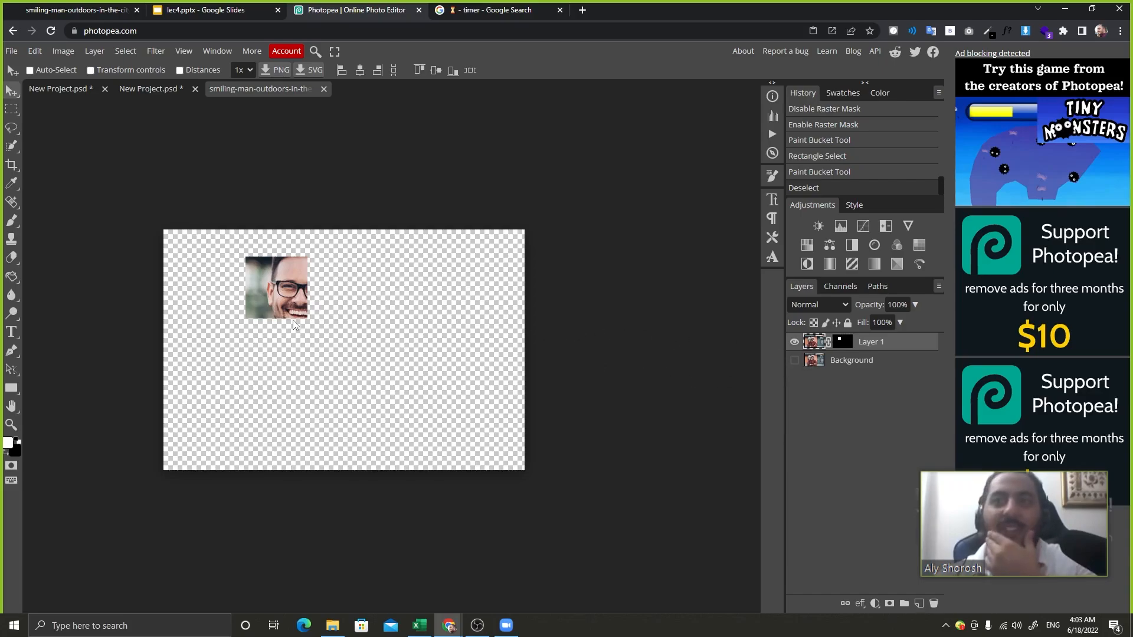
{"action": "left_click_drag", "start_coordinate": [292, 320], "coordinate": [503, 459]}
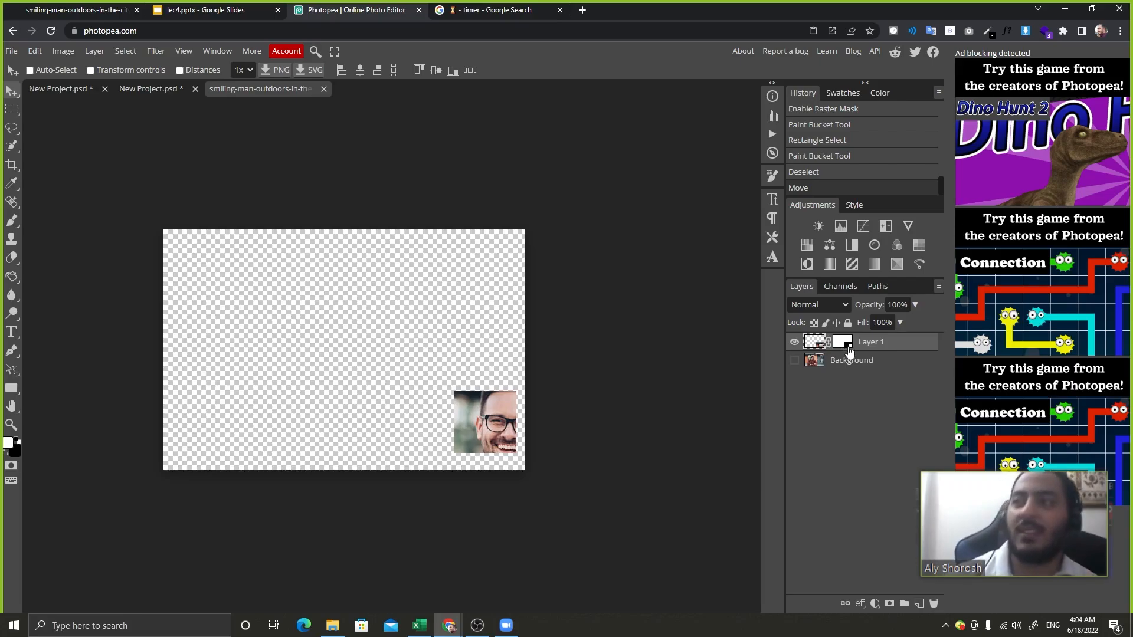
Undo the layer move, the deselection and the white fill of the square on the mask.
{"action": "mouse_move", "coordinate": [847, 352]}
{"action": "left_mouse_down"}
{"action": "mouse_move", "coordinate": [935, 600]}
{"action": "mouse_move", "coordinate": [913, 559]}
{"action": "left_mouse_up"}
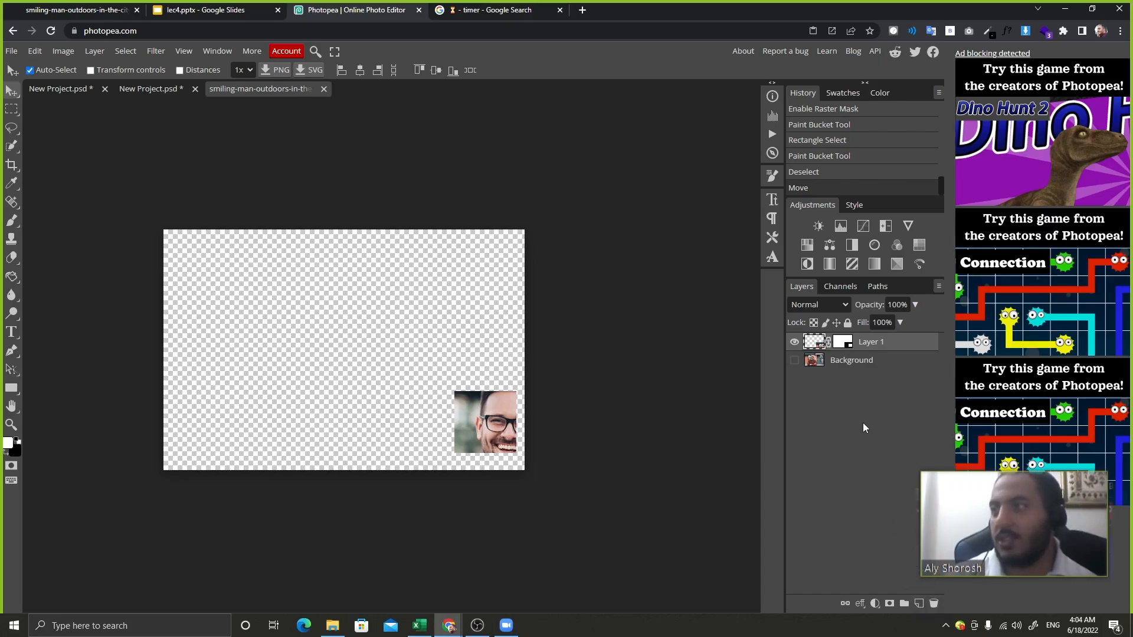
{"action": "key", "text": "ctrl+z"}
{"action": "key", "text": "ctrl+z"}
{"action": "key", "text": "ctrl+z"}
Replace Layer 1's black mask with one made from the square selection, and activate the layer's image with the Move tool.
{"action": "left_click_drag", "start_coordinate": [845, 348], "coordinate": [934, 597]}
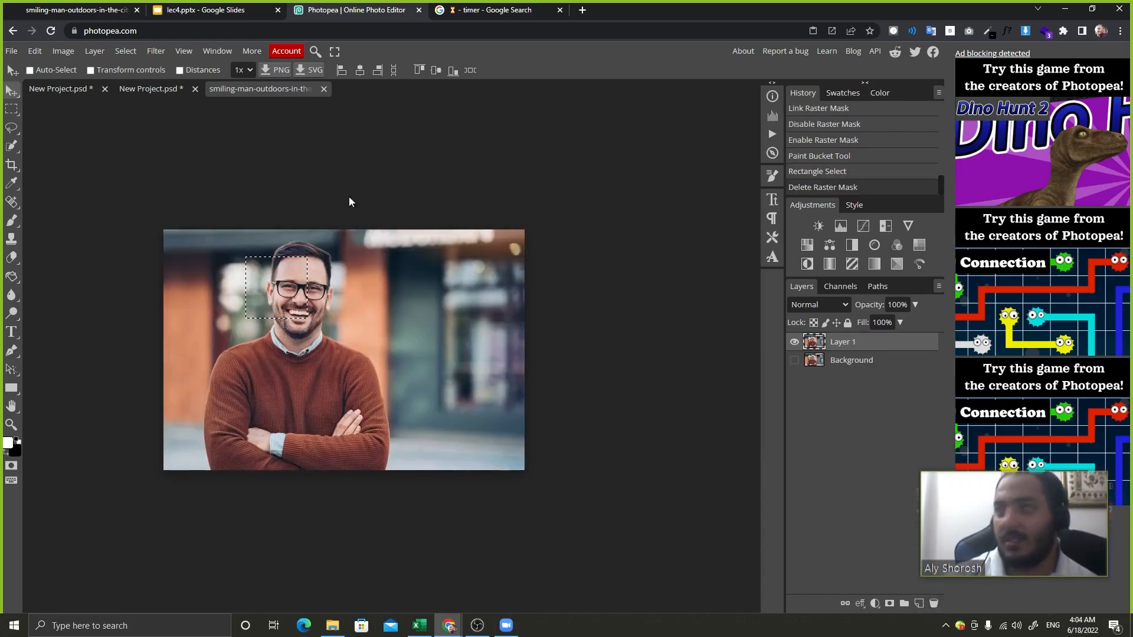
{"action": "left_click", "coordinate": [13, 110]}
{"action": "left_click", "coordinate": [890, 601]}
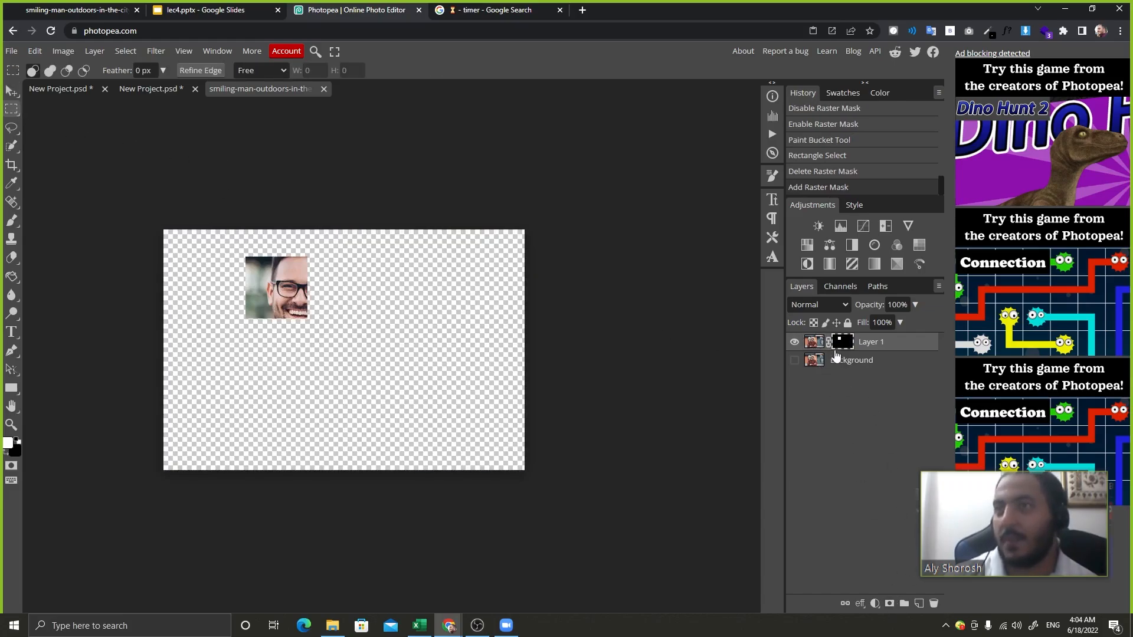
{"action": "left_click", "coordinate": [814, 342]}
{"action": "key", "text": "v"}
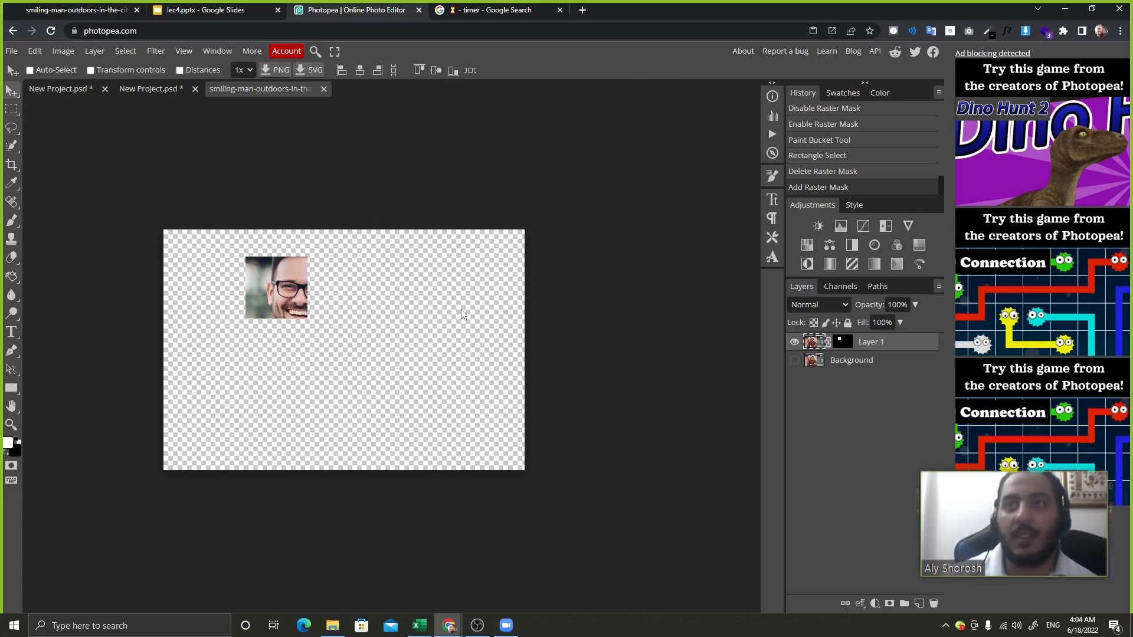
Try moving Layer 1's image with its linked mask toward the canvas's upper middle, and undo the move.
{"action": "left_click_drag", "start_coordinate": [298, 317], "coordinate": [366, 274]}
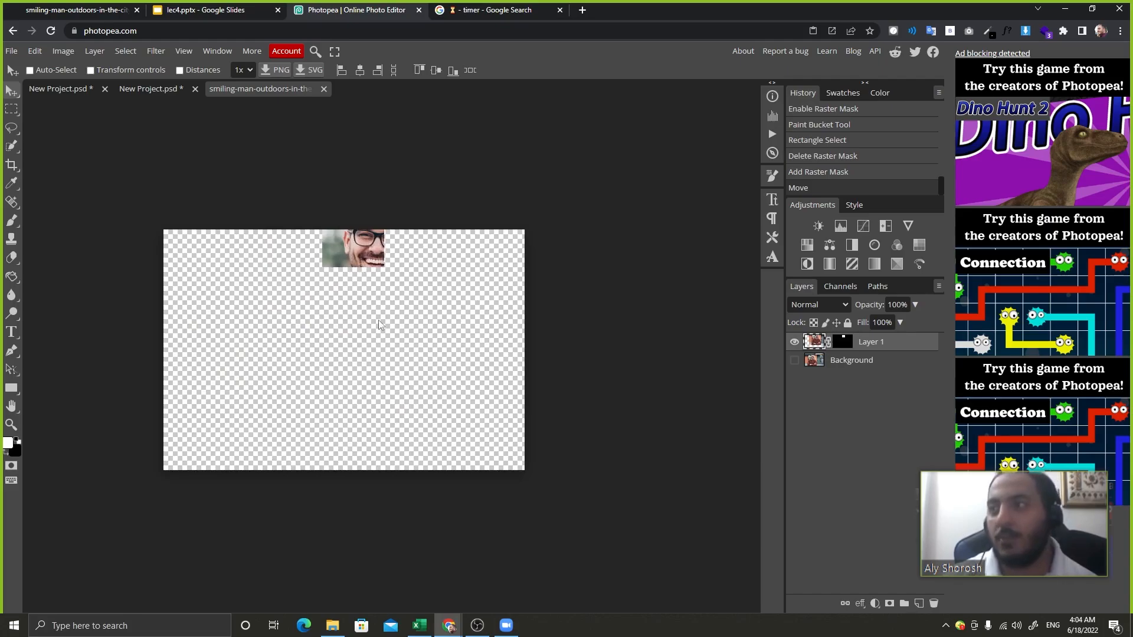
{"action": "key", "text": "ctrl+z"}
{"action": "key", "text": "ctrl+z"}
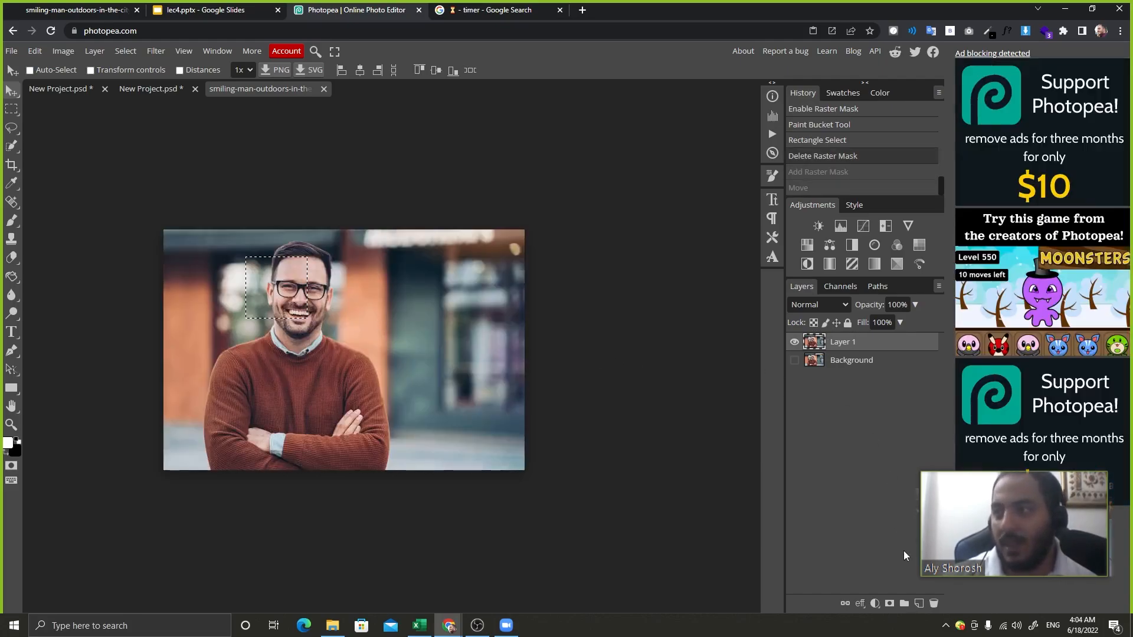
{"action": "key", "text": "ctrl+shift+z"}
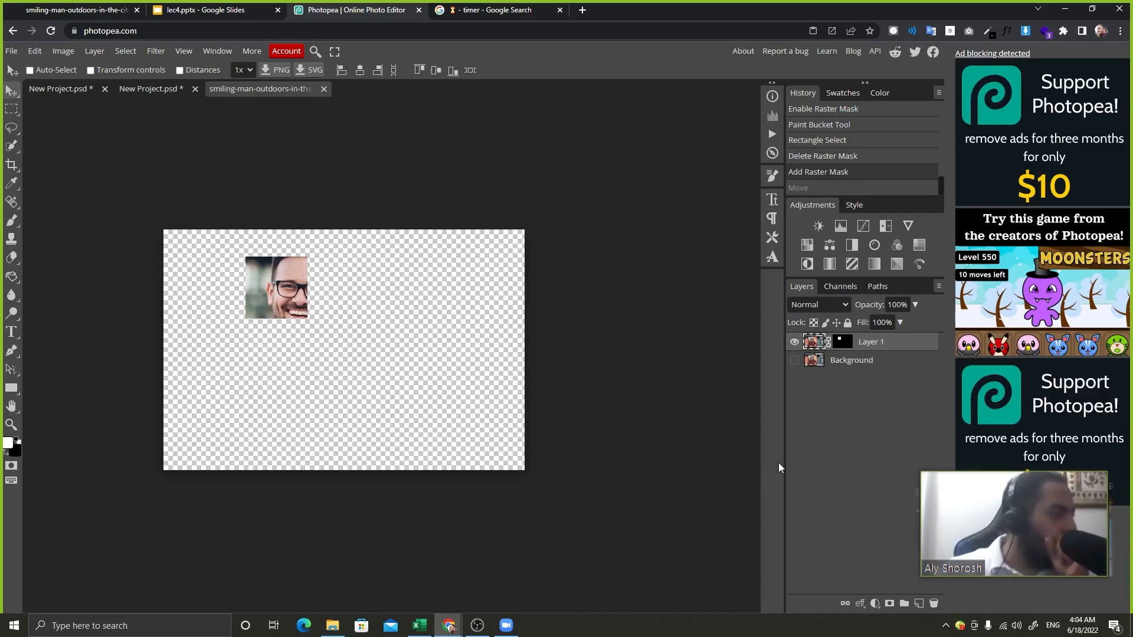
Activate Layer 1's mask, try moving it together with the linked image, and undo the move while keeping the mask.
{"action": "left_click", "coordinate": [847, 348]}
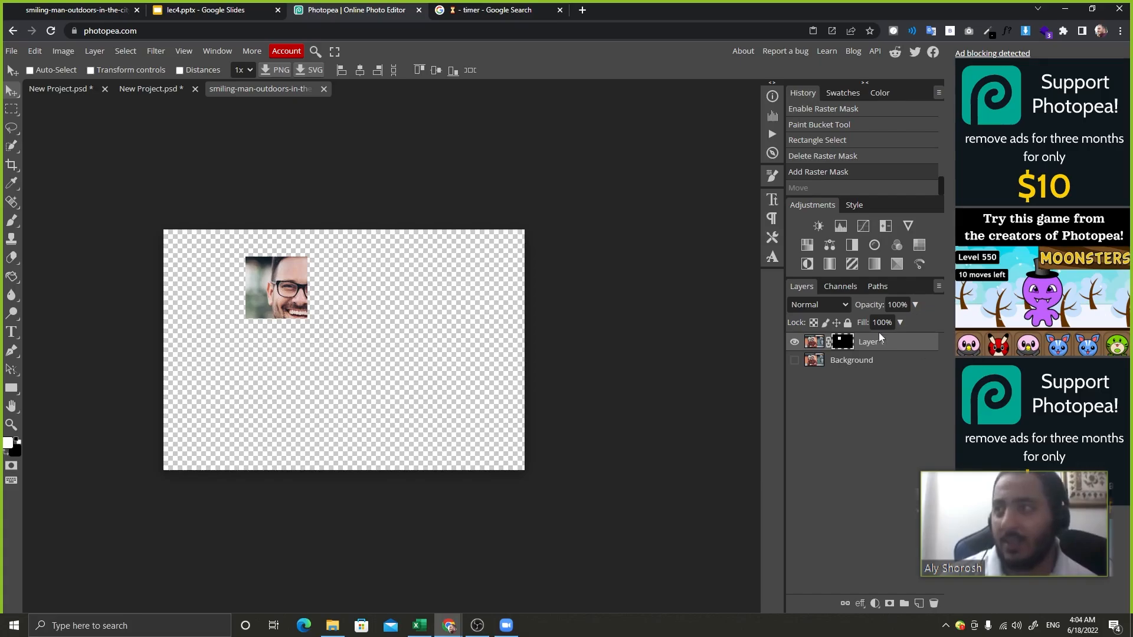
{"action": "left_click_drag", "start_coordinate": [294, 341], "coordinate": [248, 398]}
{"action": "key", "text": "ctrl+z"}
{"action": "key", "text": "ctrl+z"}
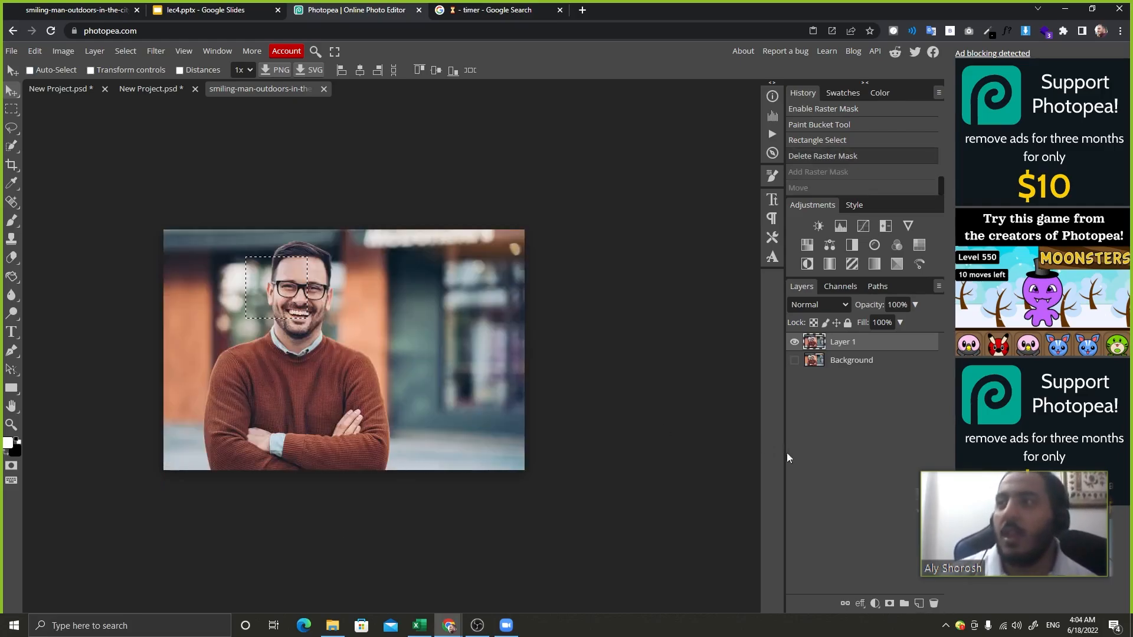
{"action": "key", "text": "ctrl+shift+z"}
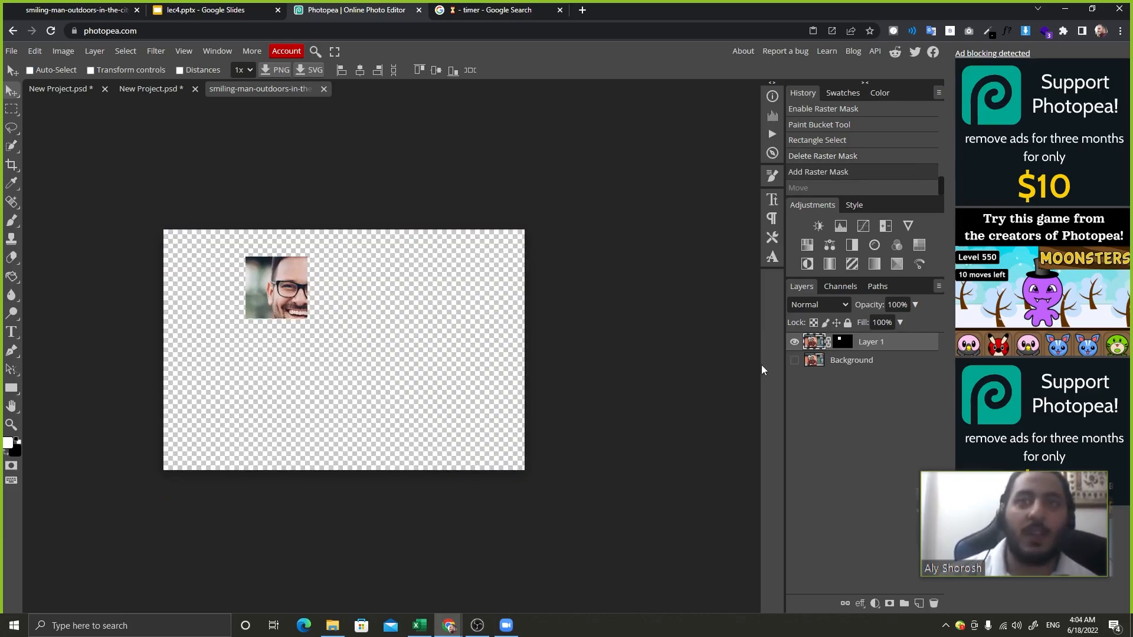
Unlink Layer 1's mask from its image, select the mask, and open Windows Magnifier to enlarge the layer's link control.
{"action": "left_click", "coordinate": [829, 342]}
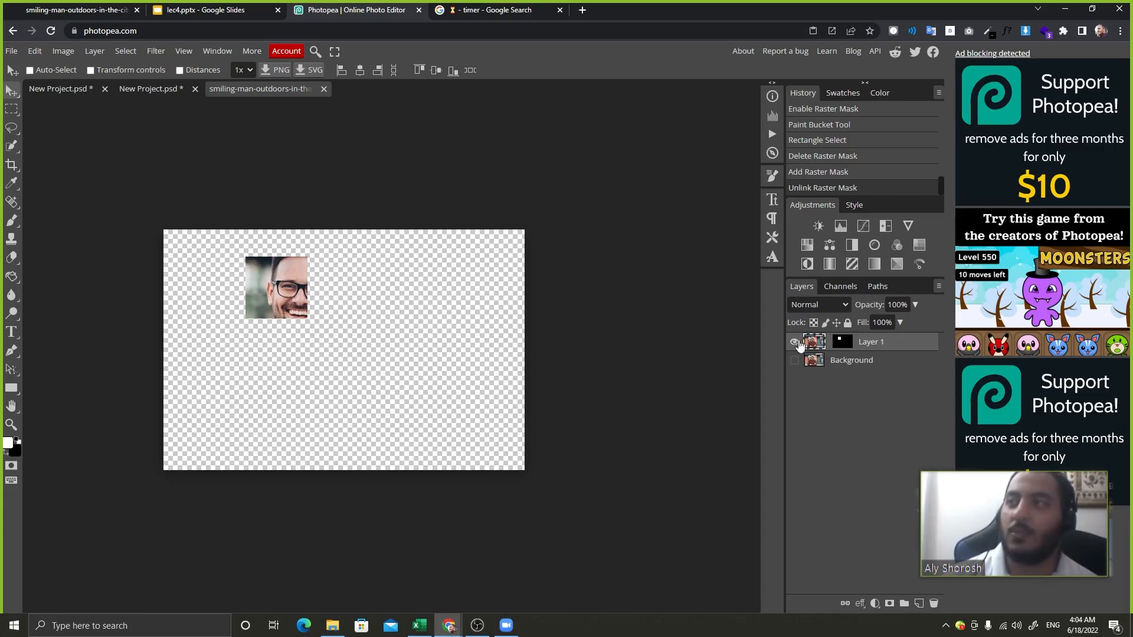
{"action": "left_click", "coordinate": [829, 342]}
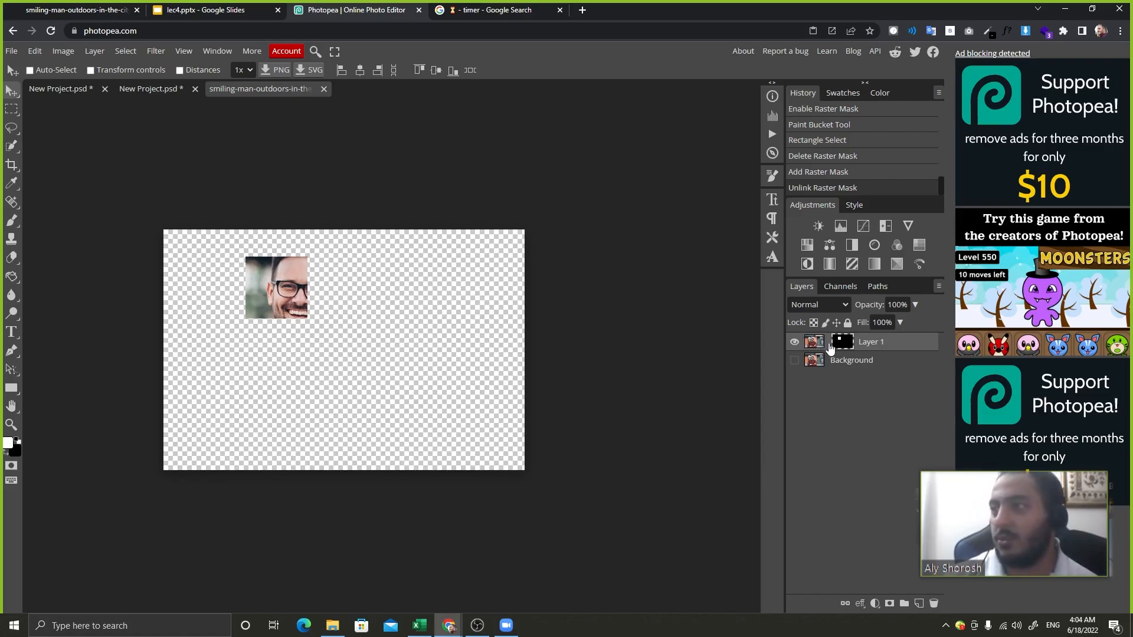
{"action": "left_click", "coordinate": [158, 629]}
{"action": "type", "text": "M"}
{"action": "key", "text": "Return"}
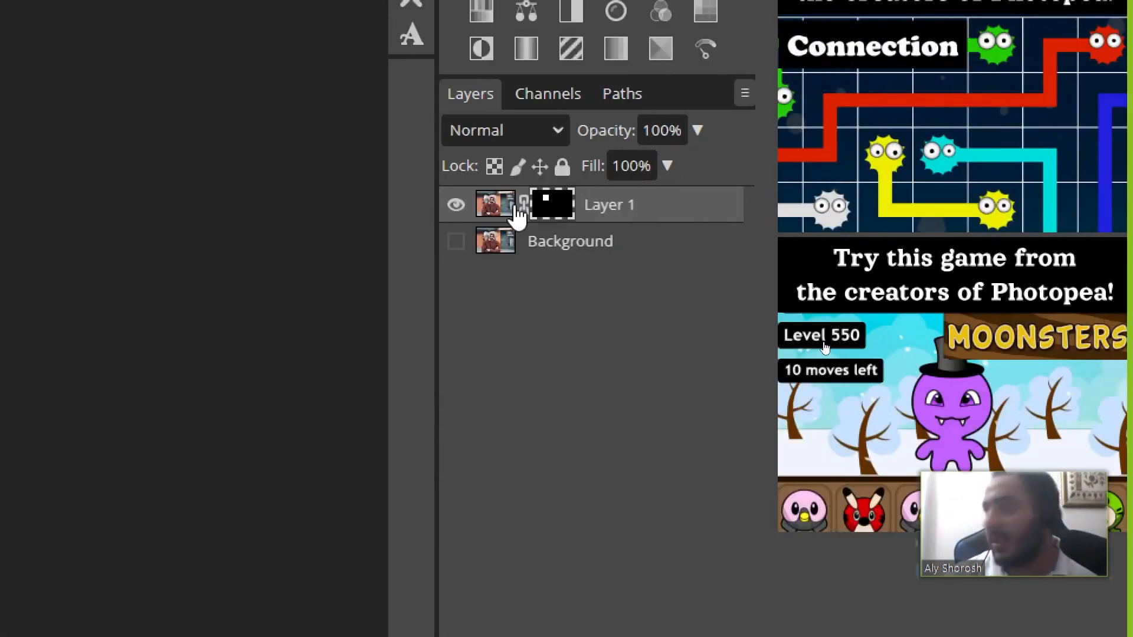
Toggle the link between Layer 1's image and mask several times, ending linked, and close Windows Magnifier.
{"action": "left_click", "coordinate": [512, 211]}
{"action": "left_click", "coordinate": [532, 211]}
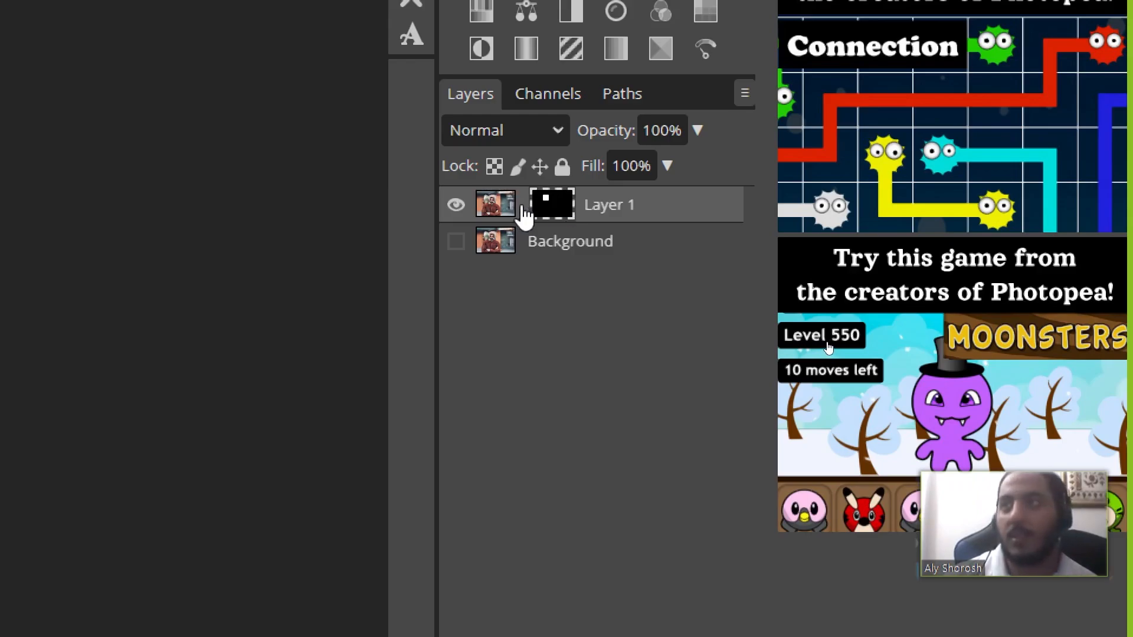
{"action": "left_click", "coordinate": [523, 207]}
{"action": "left_click", "coordinate": [523, 208]}
{"action": "left_click", "coordinate": [523, 208]}
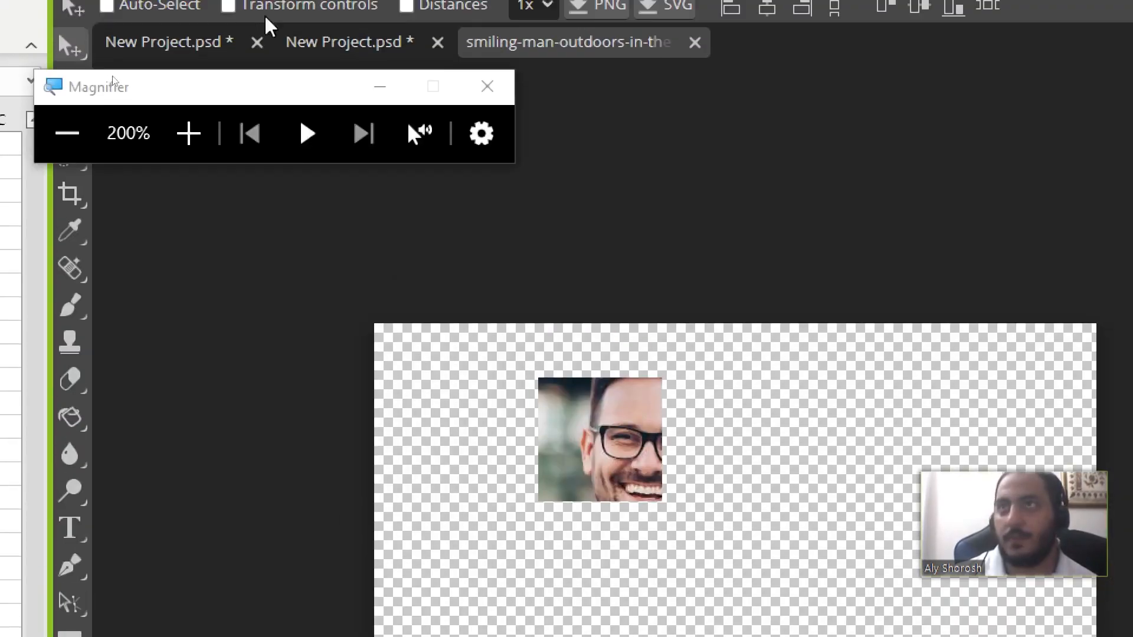
{"action": "left_click", "coordinate": [489, 84]}
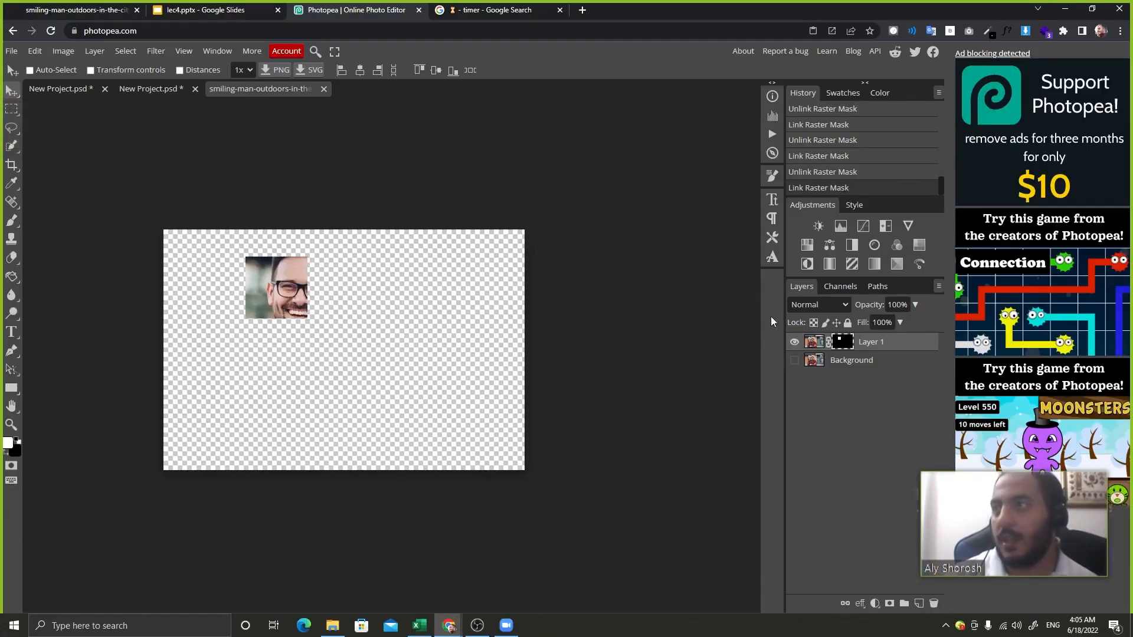
Unlink Layer 1's mask and try repositioning only the image behind the fixed square mask, undoing the image moves.
{"action": "left_click", "coordinate": [827, 342]}
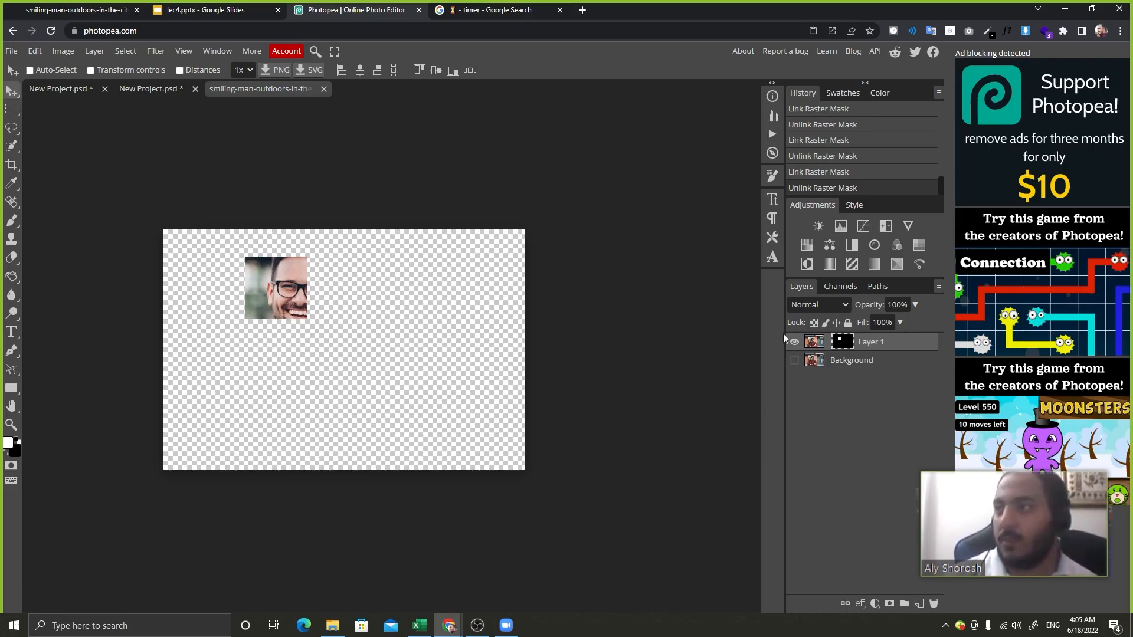
{"action": "left_click", "coordinate": [813, 346]}
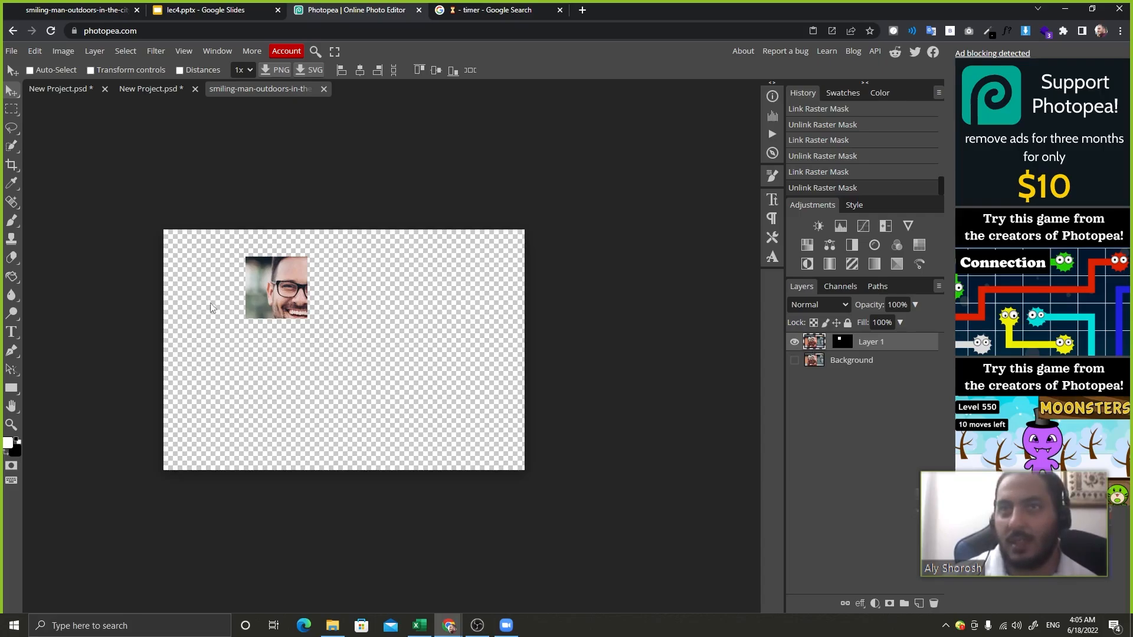
{"action": "left_click_drag", "start_coordinate": [184, 322], "coordinate": [277, 401]}
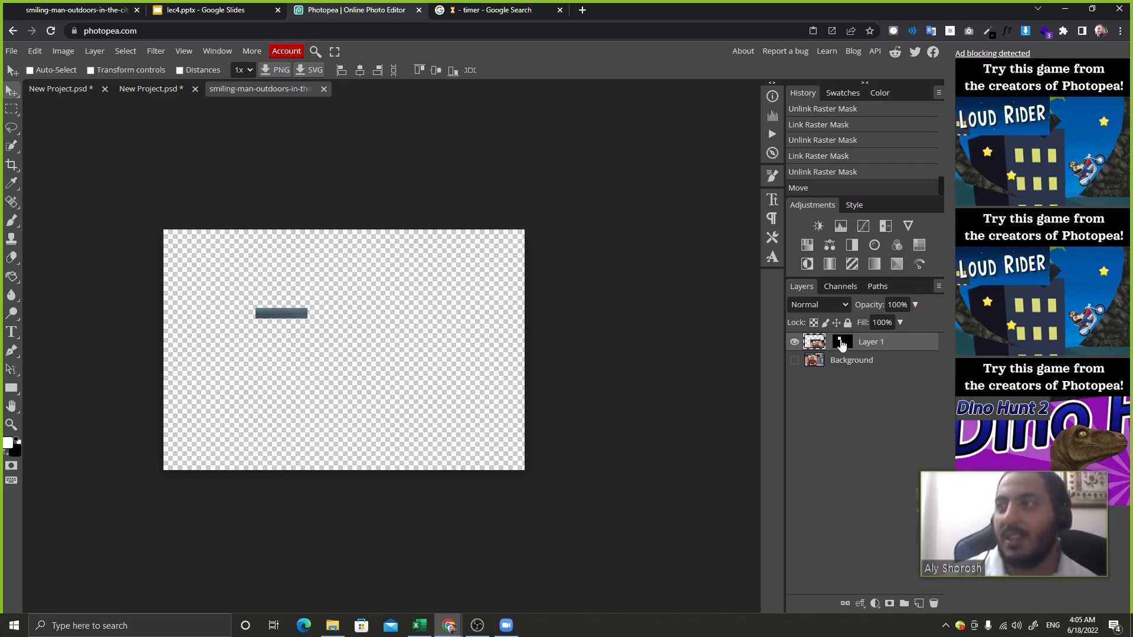
{"action": "left_click_drag", "start_coordinate": [502, 412], "coordinate": [433, 325]}
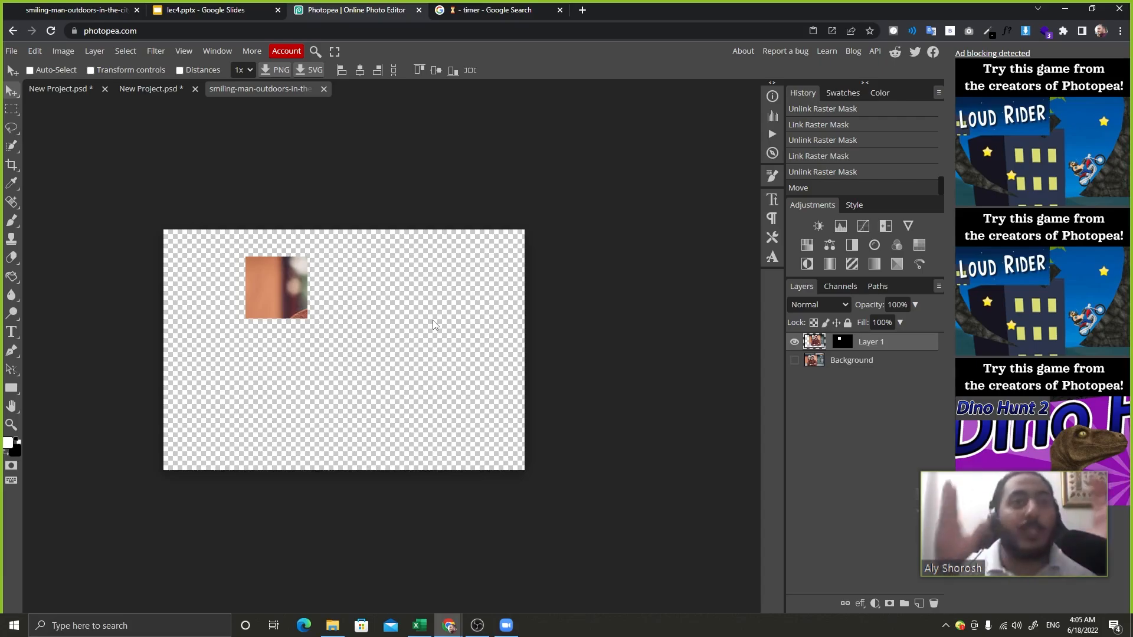
{"action": "left_click_drag", "start_coordinate": [408, 308], "coordinate": [447, 397]}
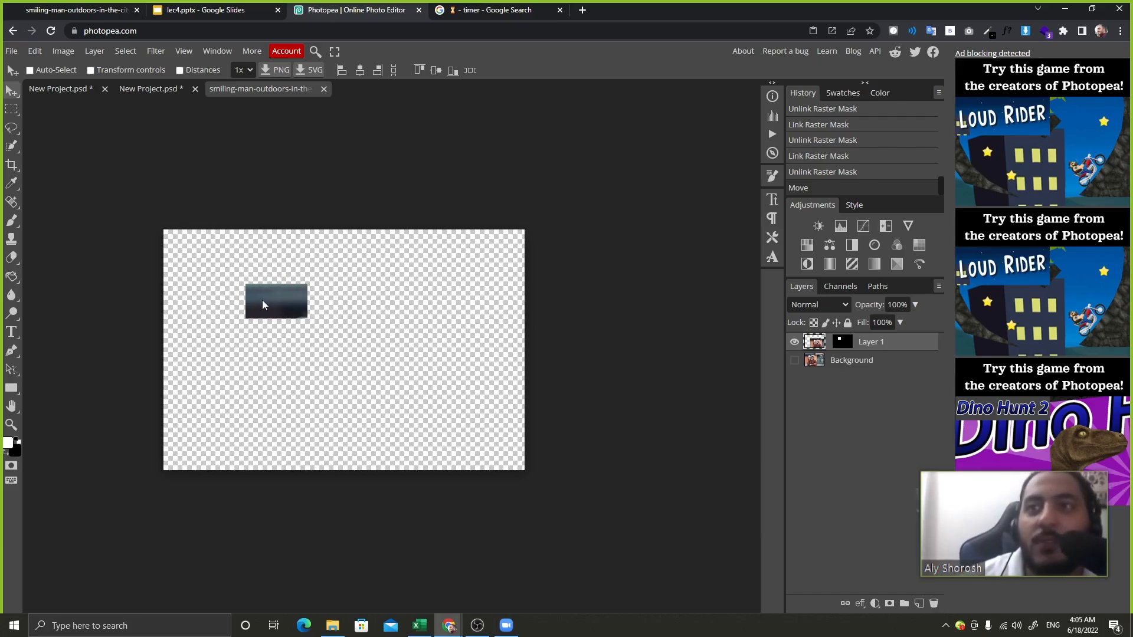
{"action": "left_click_drag", "start_coordinate": [262, 304], "coordinate": [302, 525]}
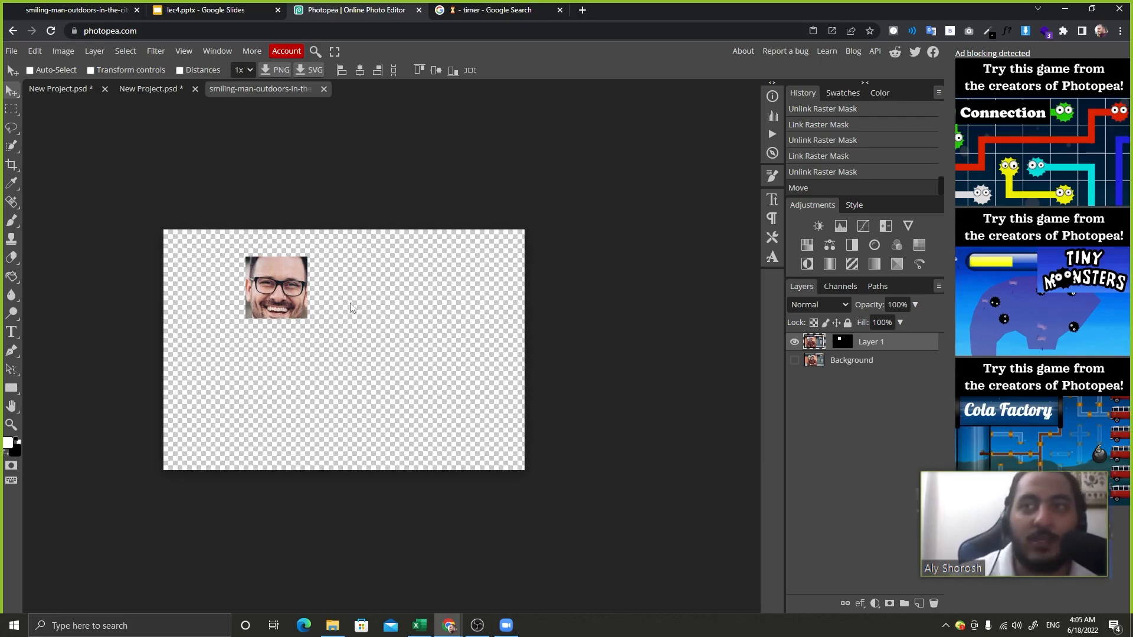
{"action": "left_click_drag", "start_coordinate": [349, 303], "coordinate": [285, 341]}
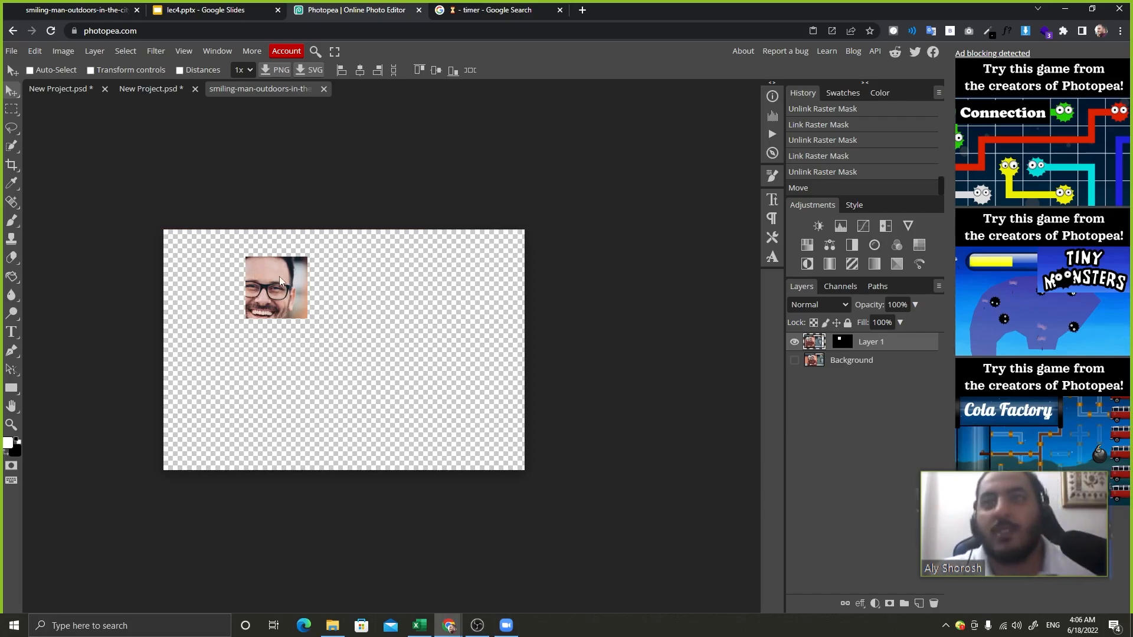
{"action": "key", "text": "ctrl+z"}
{"action": "key", "text": "ctrl+z"}
{"action": "key", "text": "ctrl+z"}
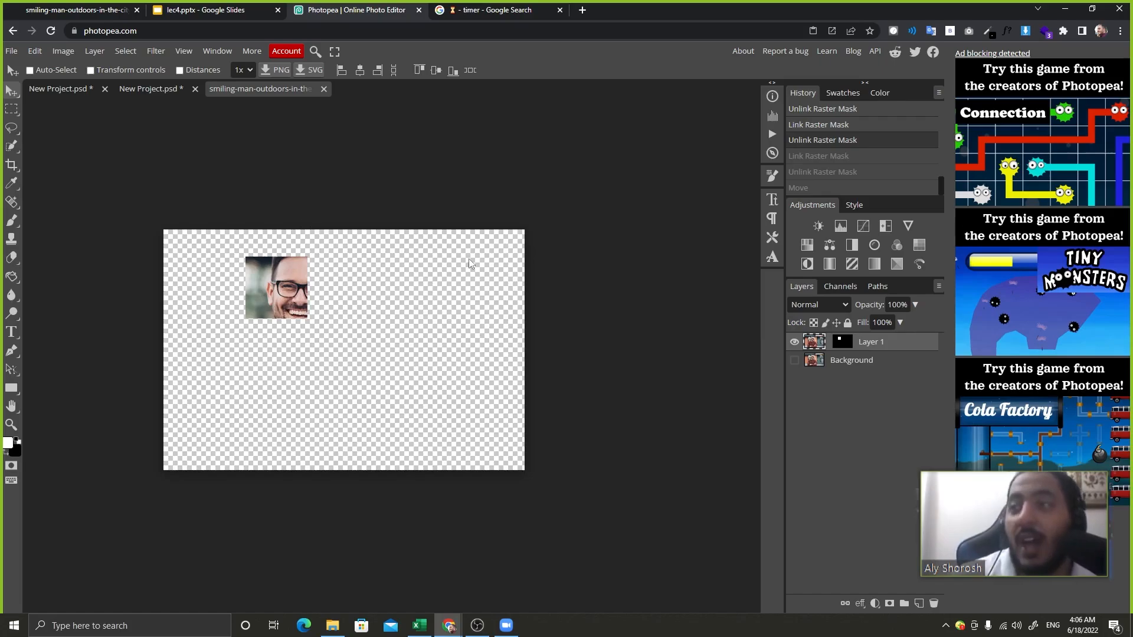
Activate Layer 1's unlinked mask and move it across the stationary image, finishing with the square over the man's face.
{"action": "left_click", "coordinate": [841, 344]}
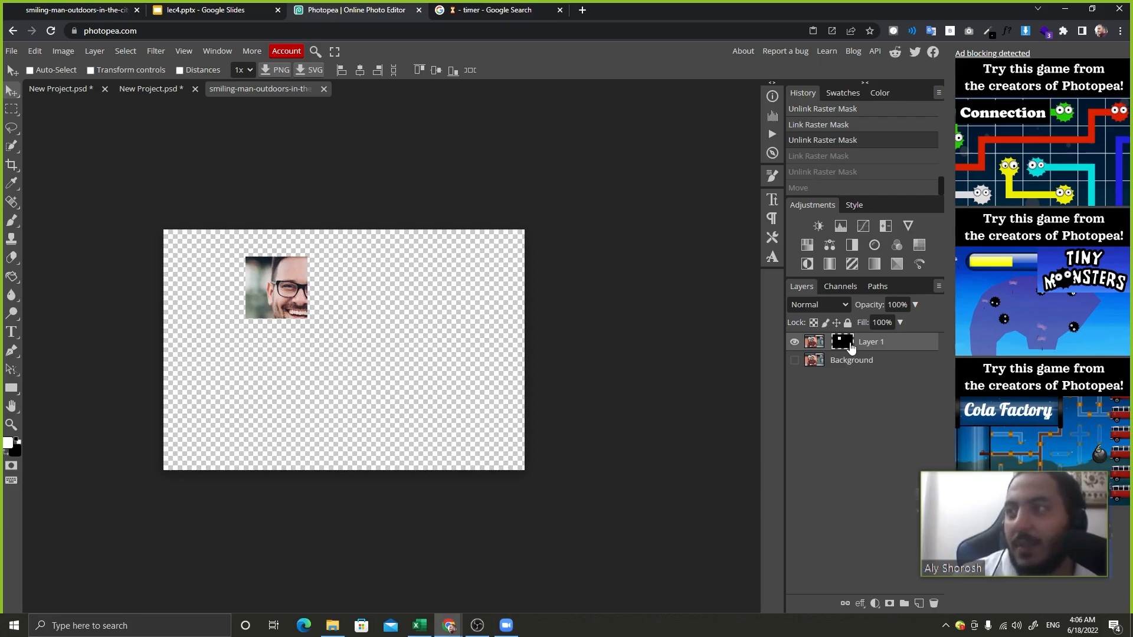
{"action": "left_click_drag", "start_coordinate": [299, 333], "coordinate": [484, 453]}
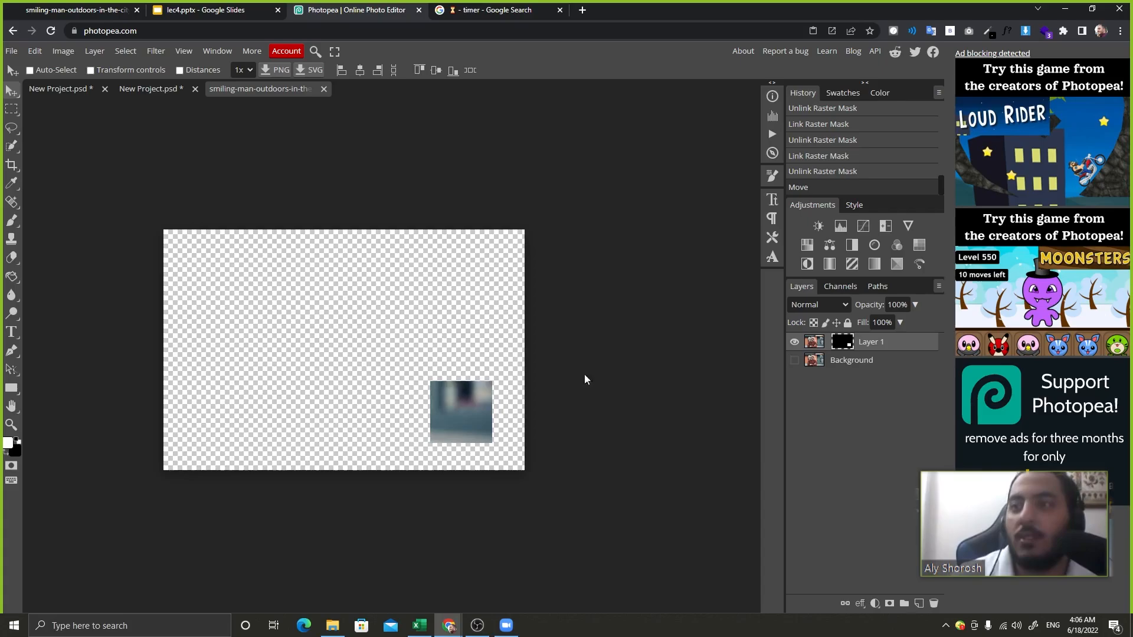
{"action": "left_click_drag", "start_coordinate": [448, 416], "coordinate": [275, 315]}
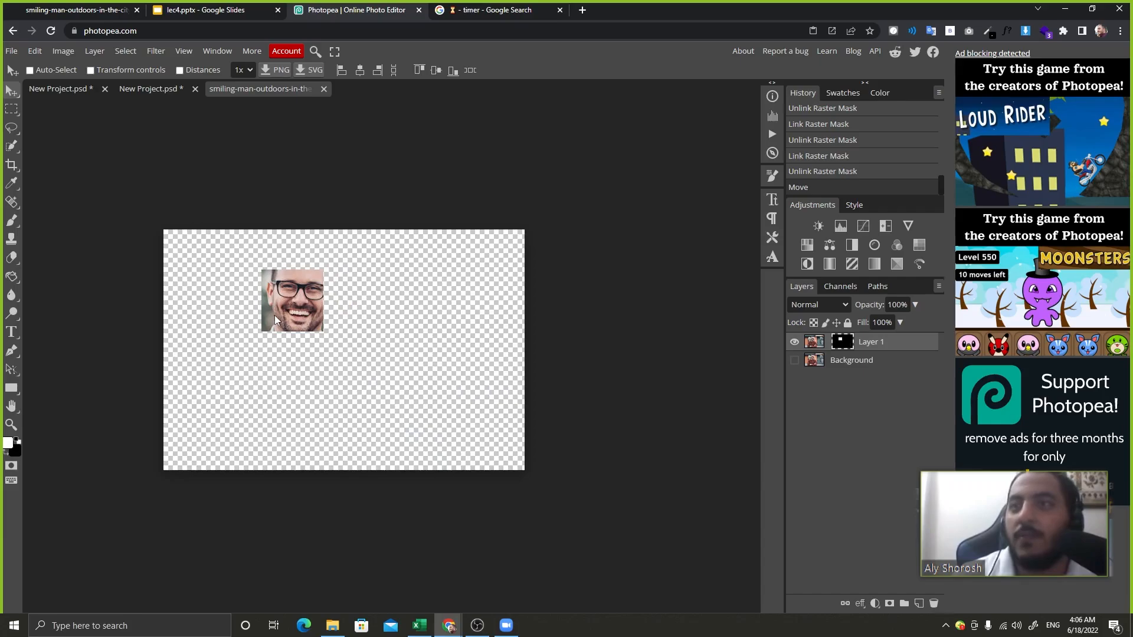
Link the mask to Layer 1's image again and try moving both together, undoing the move.
{"action": "left_click", "coordinate": [829, 342]}
{"action": "mouse_move", "coordinate": [247, 379]}
{"action": "left_mouse_down"}
{"action": "mouse_move", "coordinate": [278, 371]}
{"action": "mouse_move", "coordinate": [371, 427]}
{"action": "mouse_move", "coordinate": [263, 387]}
{"action": "left_mouse_up"}
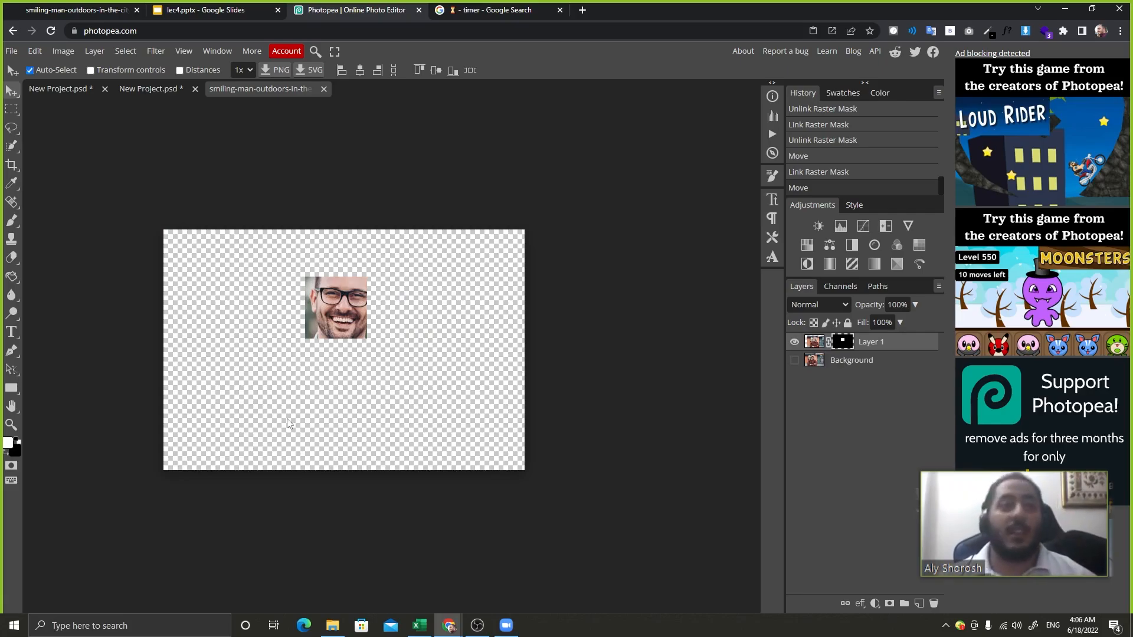
{"action": "key", "text": "ctrl+z"}
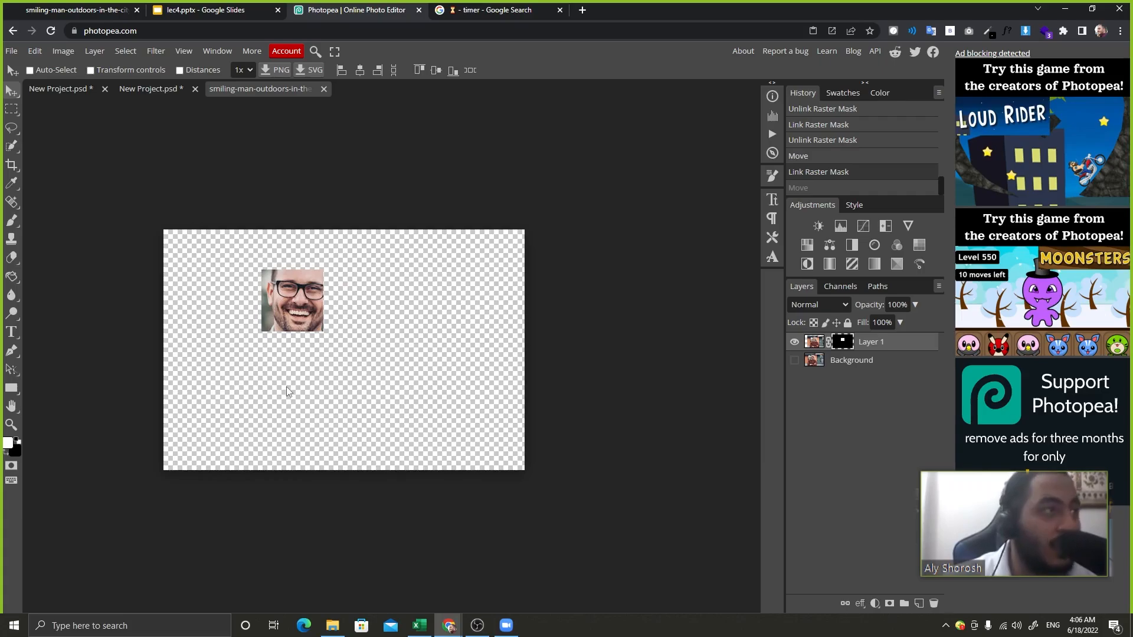
Switch to the lec4 presentation in Google Slides and go to slide 24, Masking (TRY IT).
{"action": "left_click", "coordinate": [221, 7]}
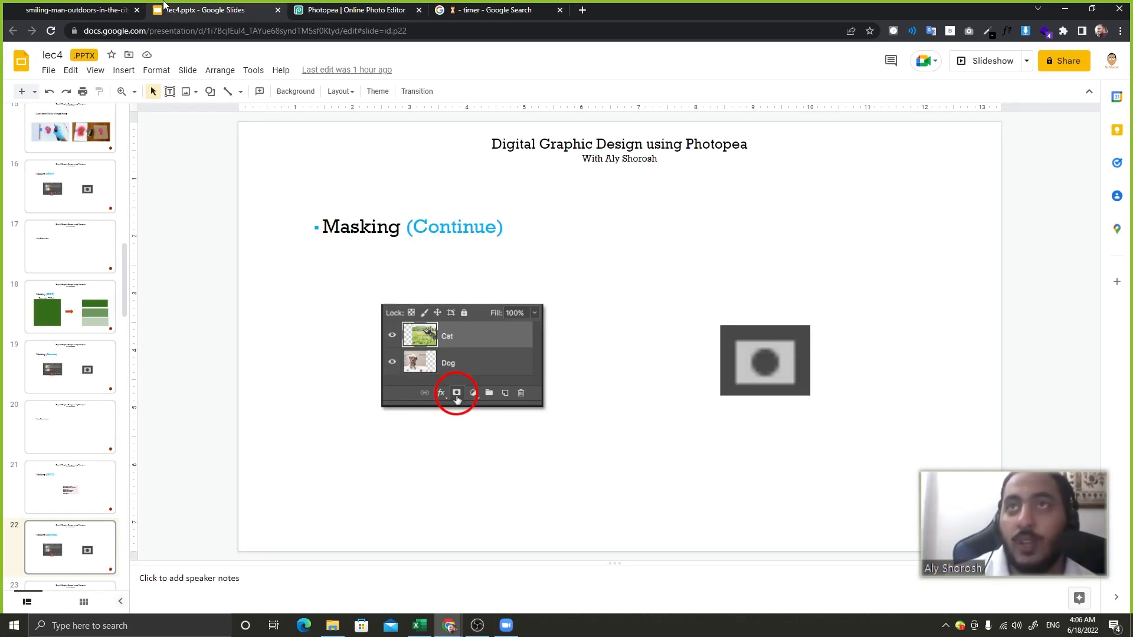
{"action": "key", "text": "Down"}
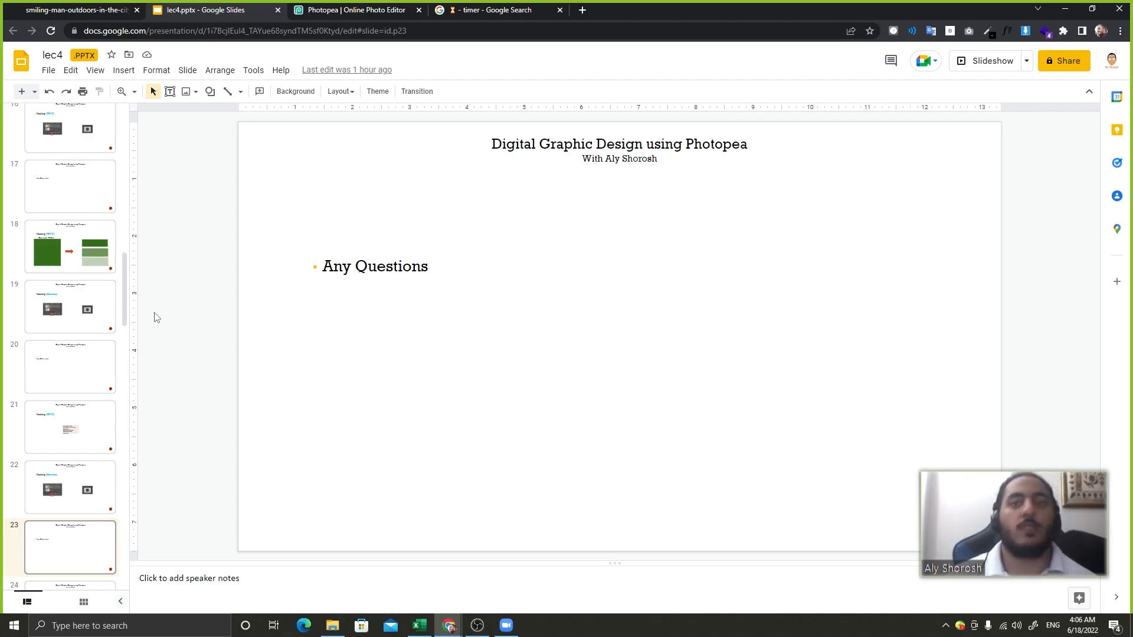
{"action": "key", "text": "Down"}
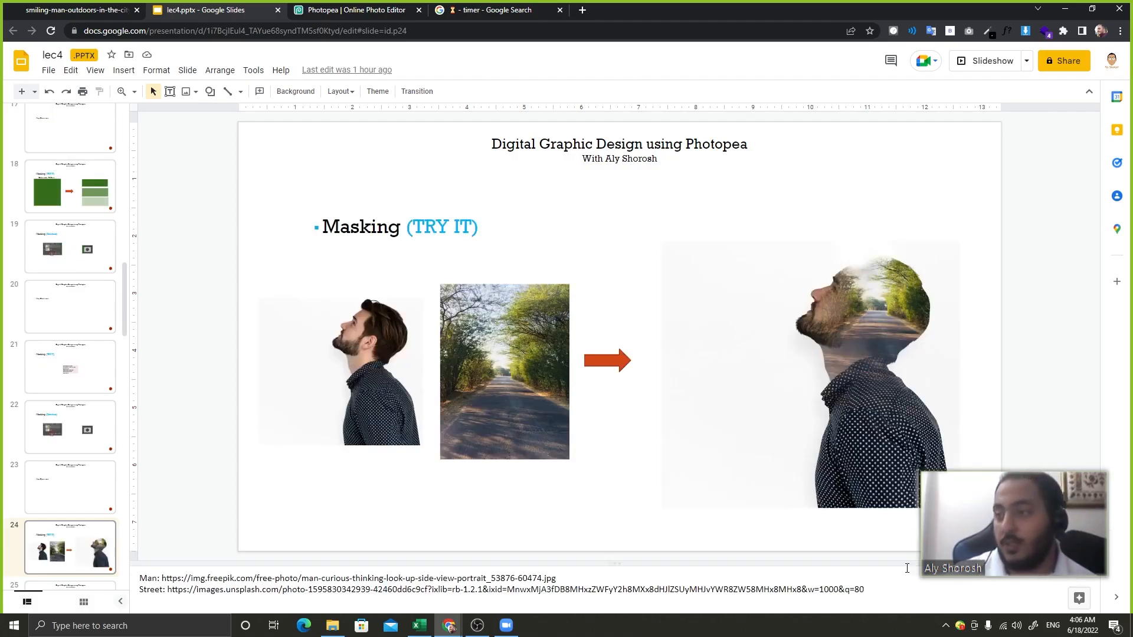
Copy the man photo's img.freepik.com link from the speaker notes of the Masking (TRY IT) slide.
{"action": "left_click_drag", "start_coordinate": [911, 588], "coordinate": [56, 560]}
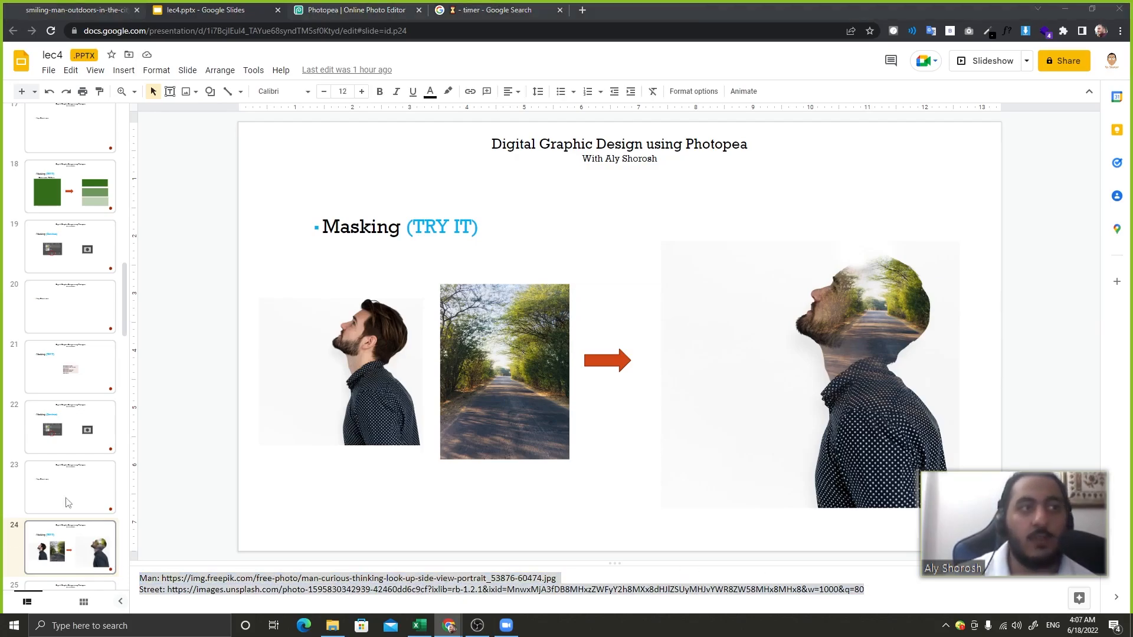
{"action": "left_click", "coordinate": [557, 579]}
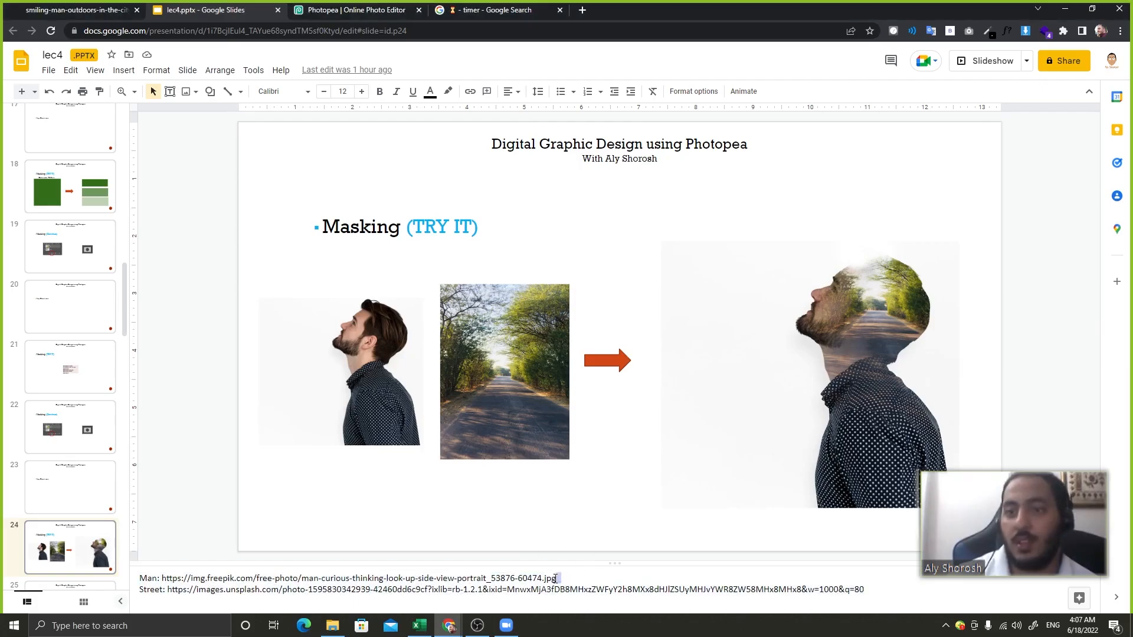
{"action": "left_click_drag", "start_coordinate": [557, 578], "coordinate": [164, 579]}
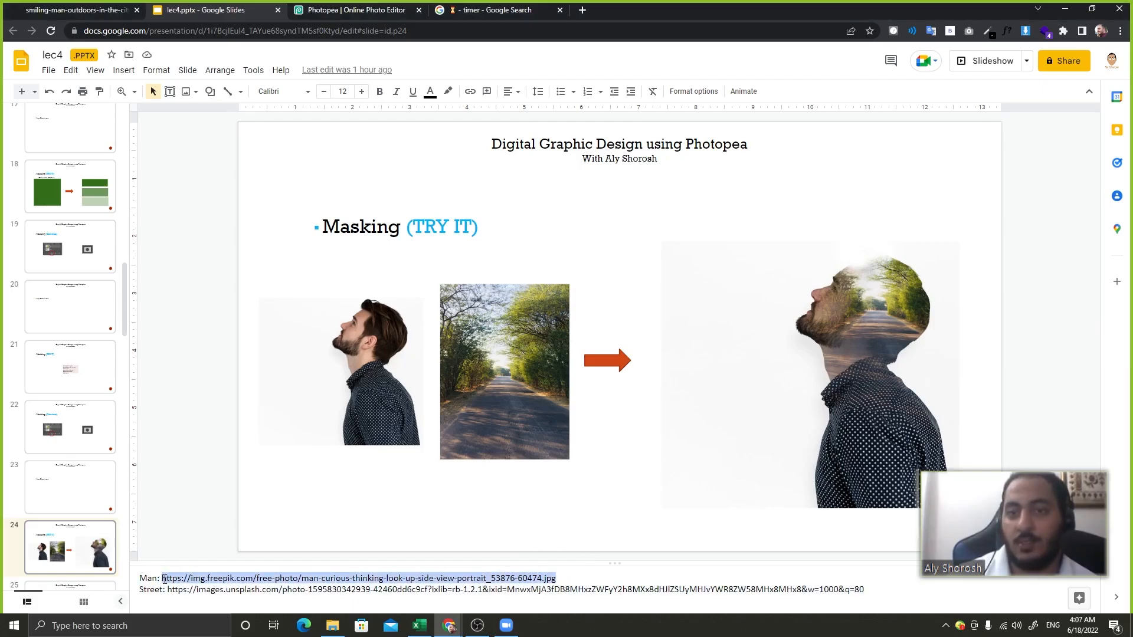
{"action": "right_click", "coordinate": [164, 579]}
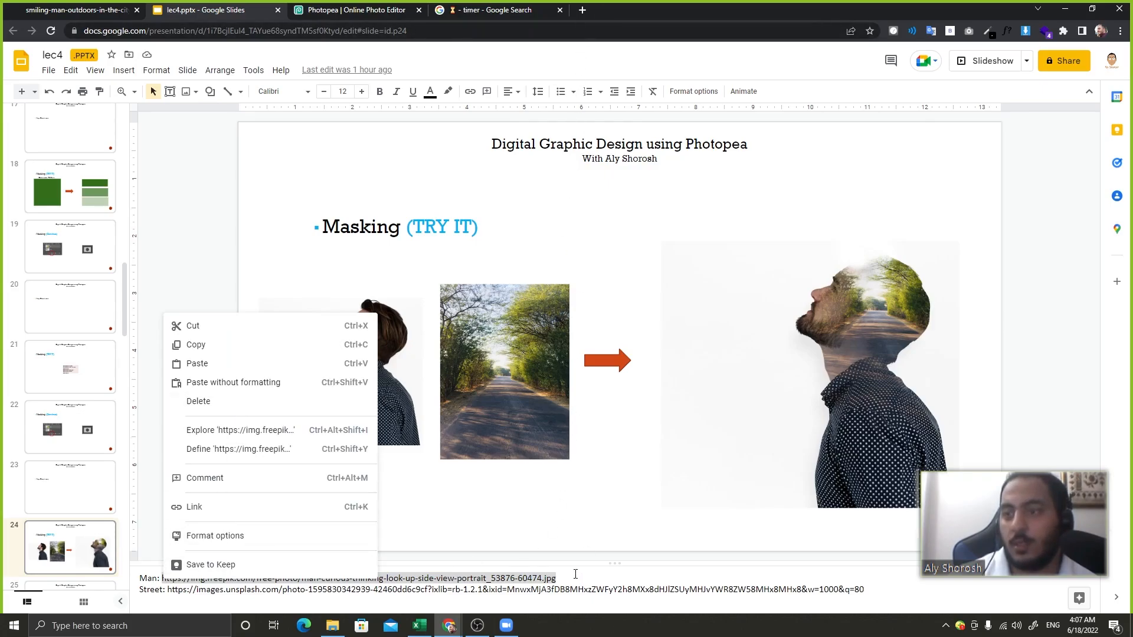
{"action": "left_click_drag", "start_coordinate": [575, 576], "coordinate": [164, 579]}
{"action": "key", "text": "ctrl+c"}
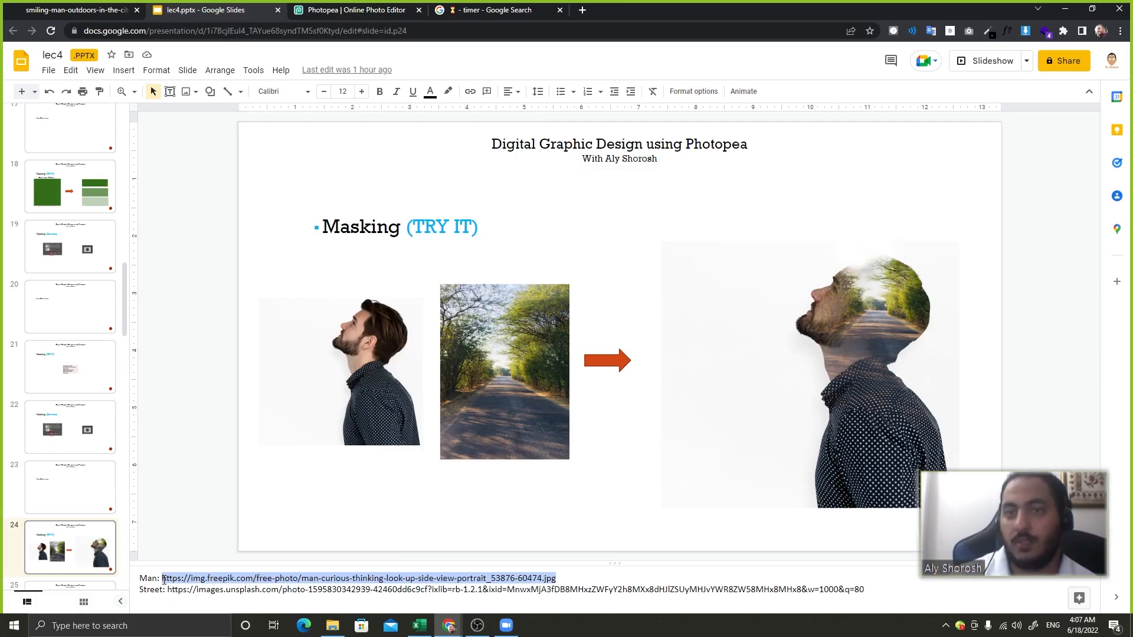
Open the copied man photo link in a new browser tab and switch back to Photopea.
{"action": "left_click", "coordinate": [581, 10]}
{"action": "key", "text": "ctrl+v"}
{"action": "key", "text": "Return"}
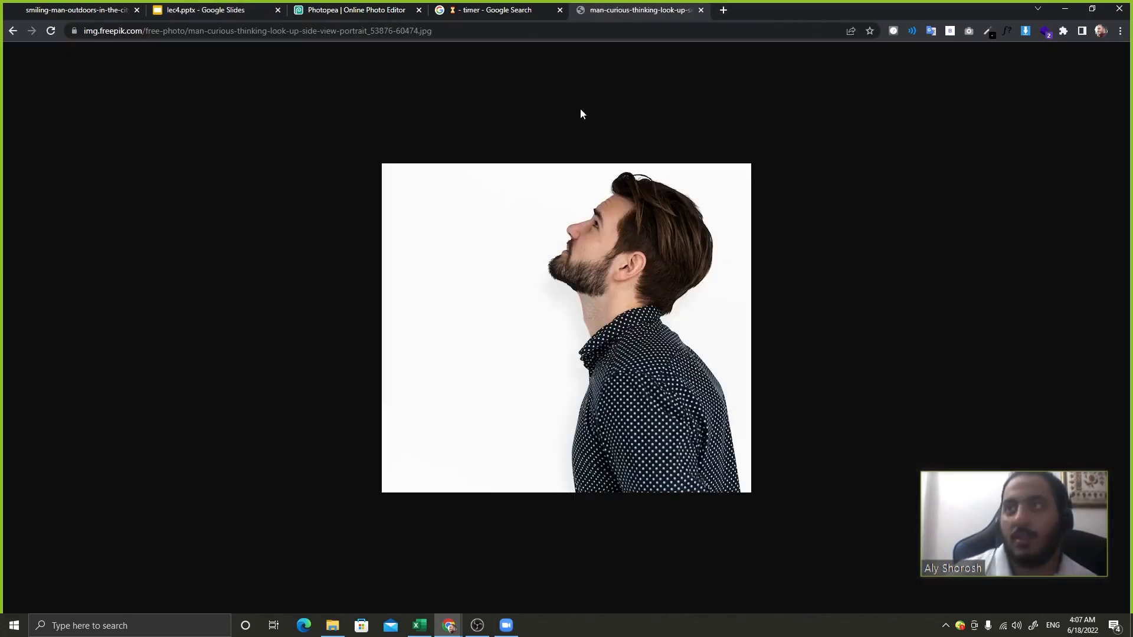
{"action": "left_click", "coordinate": [341, 9]}
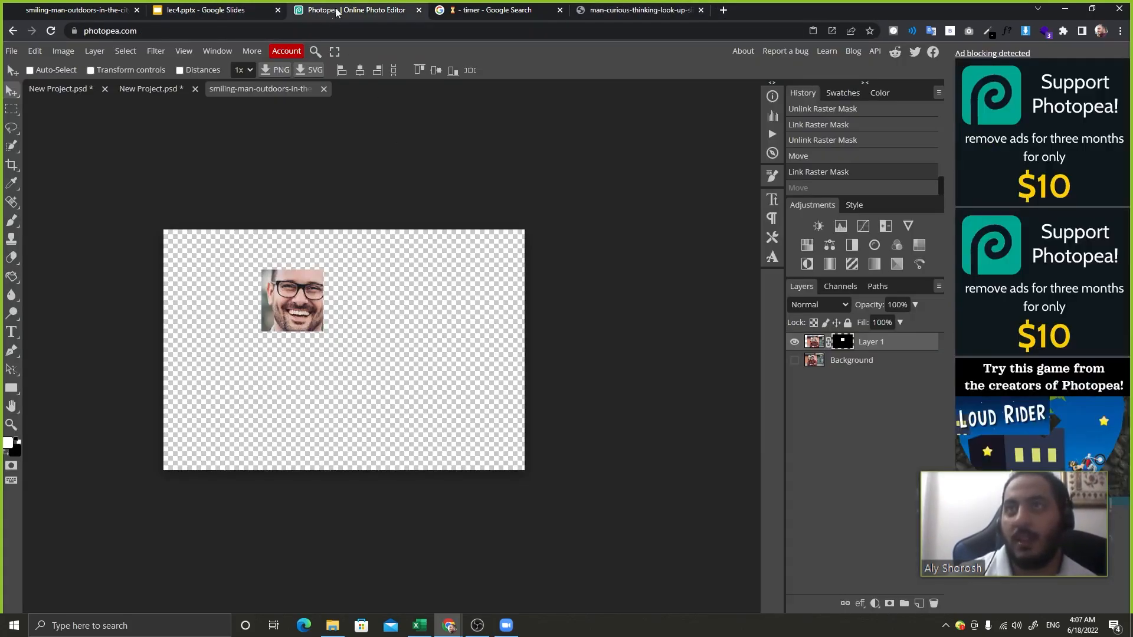
Copy the street photo's images.unsplash.com link from the Masking (TRY IT) slide's speaker notes in Google Slides and open it in a new browser tab.
{"action": "left_click", "coordinate": [262, 6]}
{"action": "left_click_drag", "start_coordinate": [864, 589], "coordinate": [167, 589]}
{"action": "key", "text": "ctrl+c"}
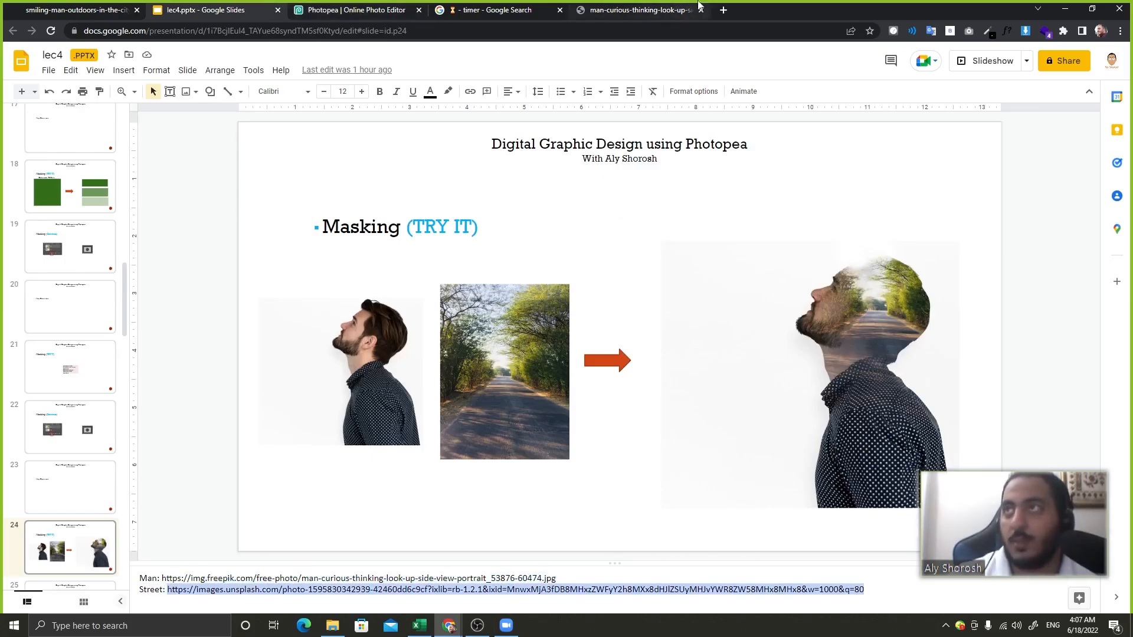
{"action": "left_click", "coordinate": [722, 5]}
{"action": "key", "text": "ctrl+v"}
{"action": "key", "text": "Return"}
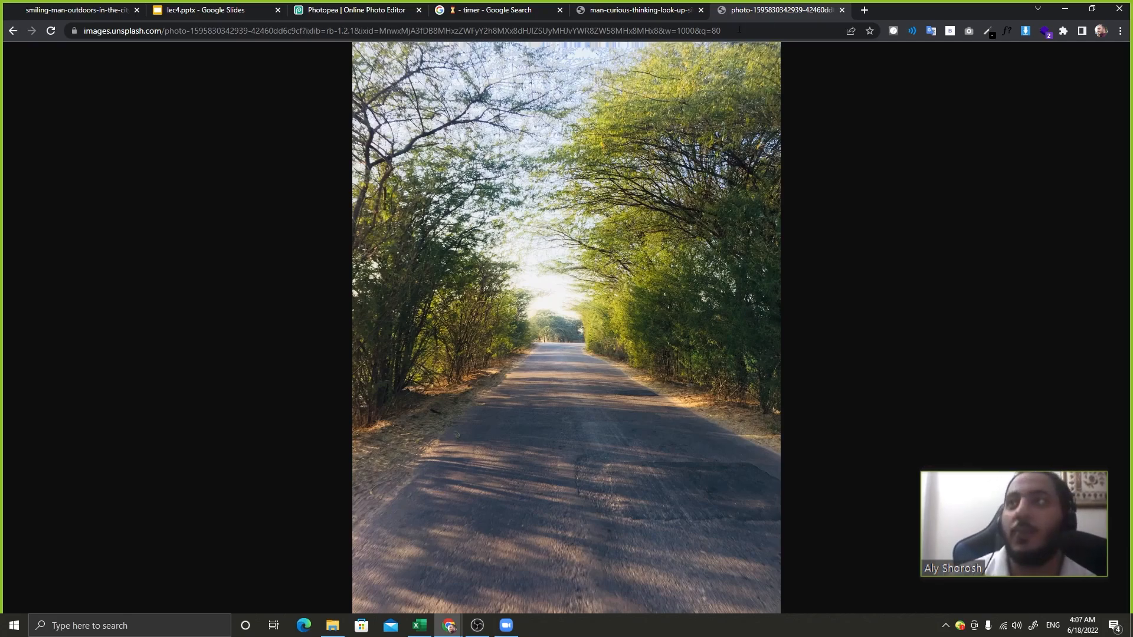
Look over the opened photo and timer pages, ending on the Masking (TRY IT) slide of the lec4 presentation.
{"action": "left_click", "coordinate": [662, 6]}
{"action": "left_click", "coordinate": [802, 8]}
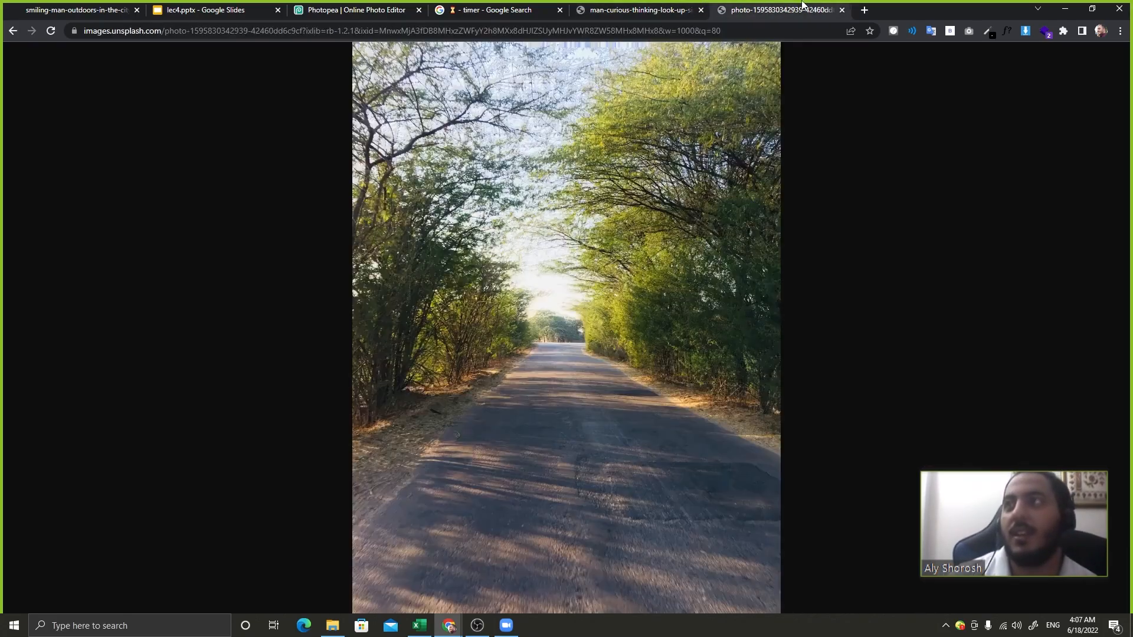
{"action": "left_click", "coordinate": [336, 5]}
{"action": "left_click", "coordinate": [443, 5]}
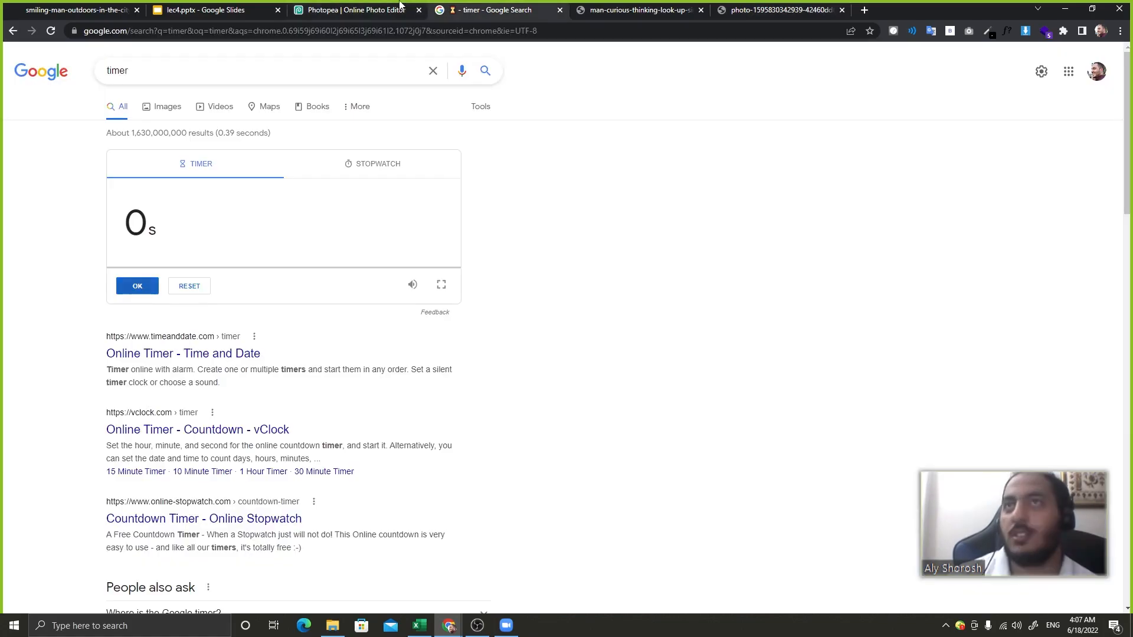
{"action": "left_click", "coordinate": [248, 8]}
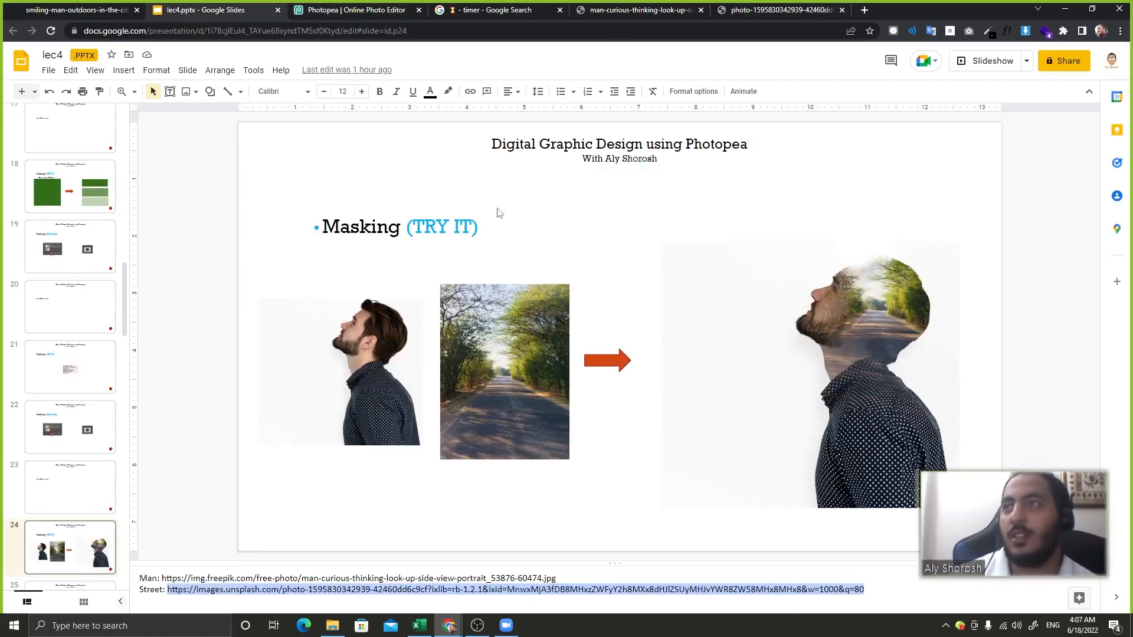
{"action": "left_click", "coordinate": [894, 199]}
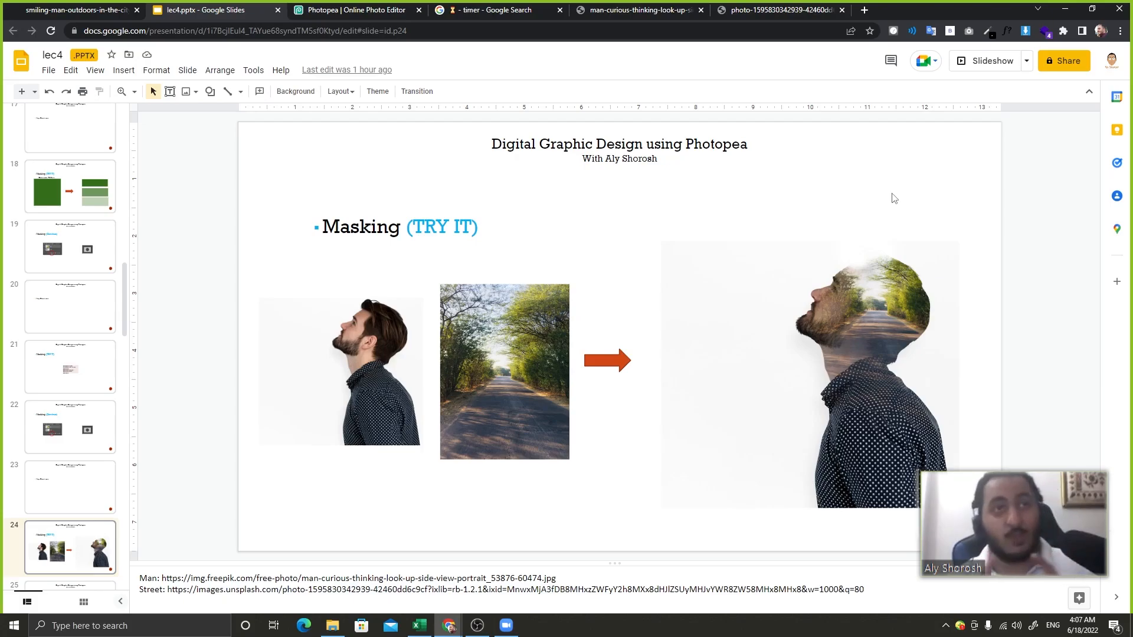
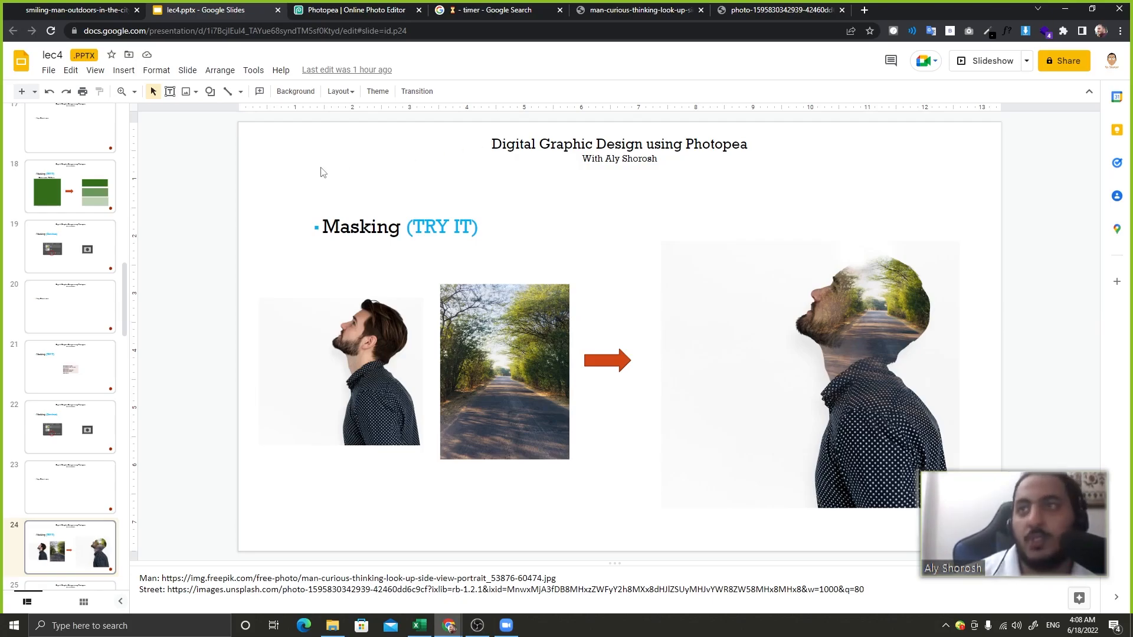
Start a 3-minute countdown in the Google timer and return to the Masking (TRY IT) slide.
{"action": "left_click", "coordinate": [484, 10]}
{"action": "left_click", "coordinate": [146, 227]}
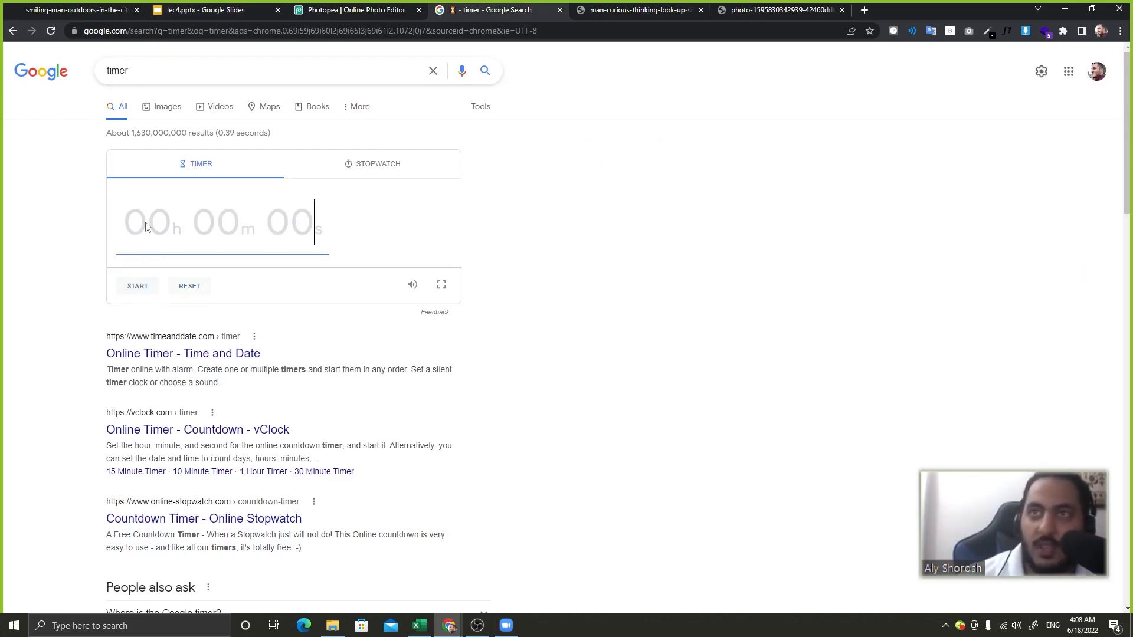
{"action": "type", "text": "300"}
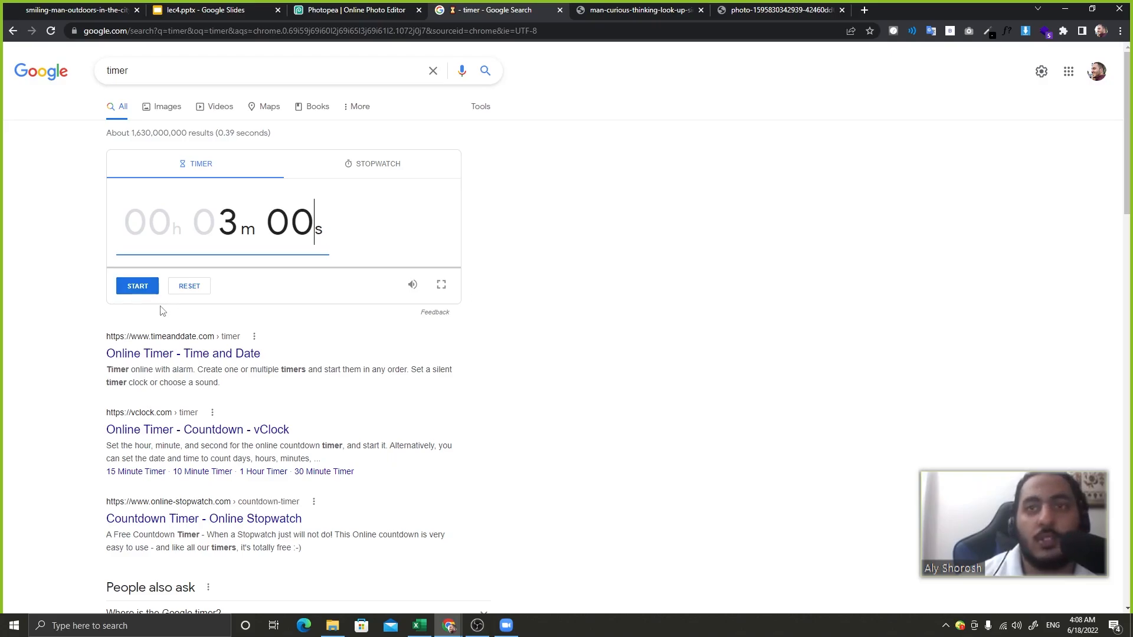
{"action": "left_click", "coordinate": [154, 288]}
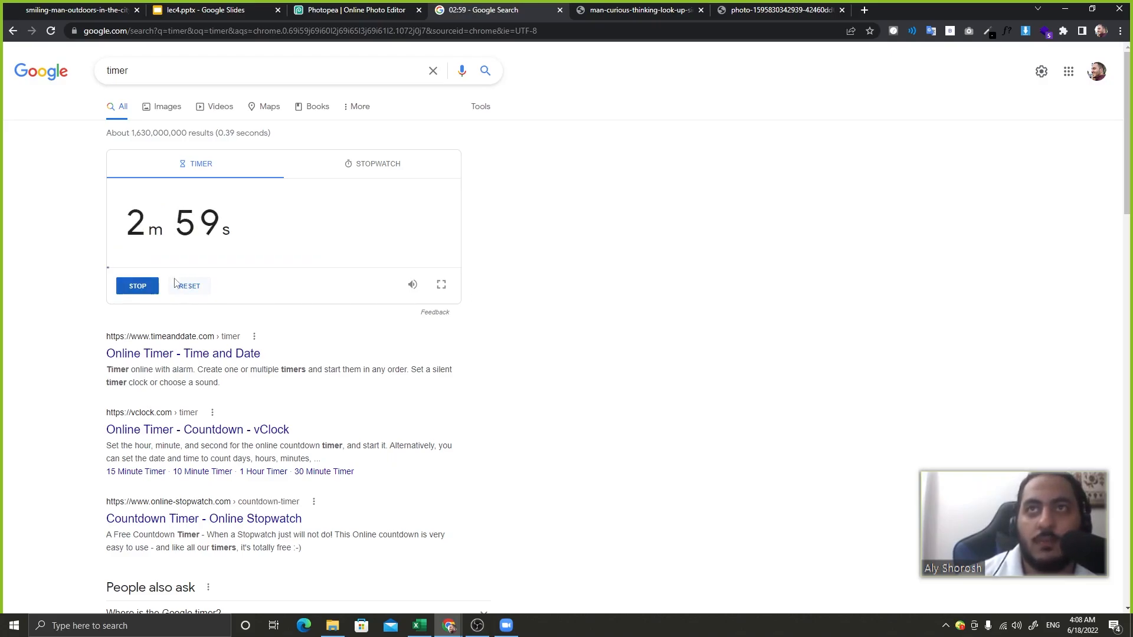
{"action": "left_click", "coordinate": [198, 12]}
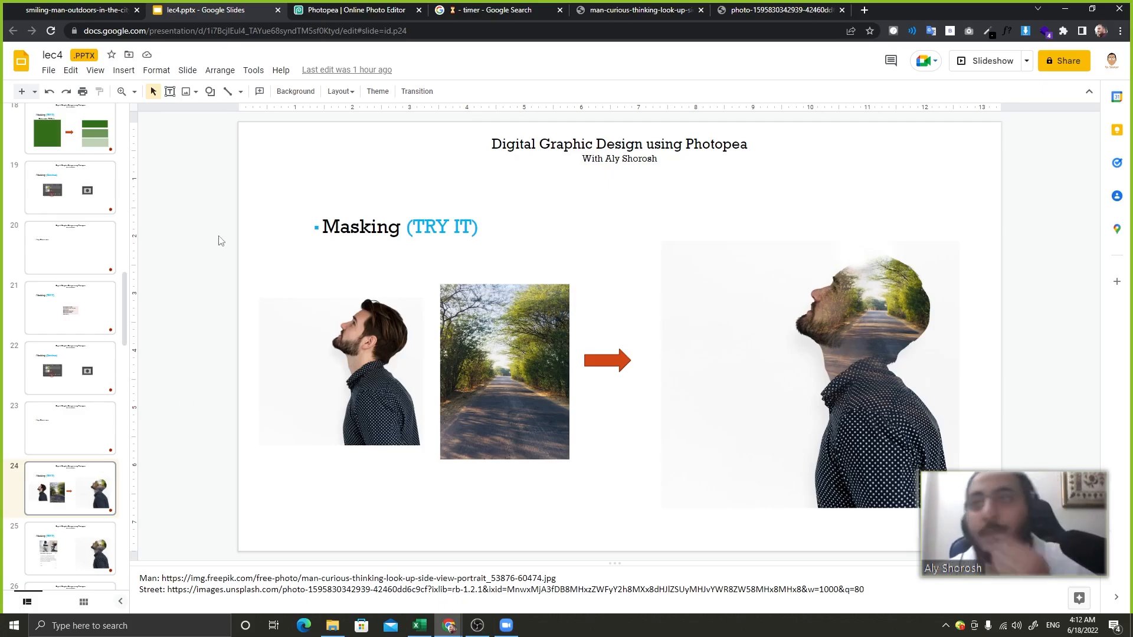
Copy the man photo's web address from its browser tab and switch to Photopea.
{"action": "left_click", "coordinate": [307, 8]}
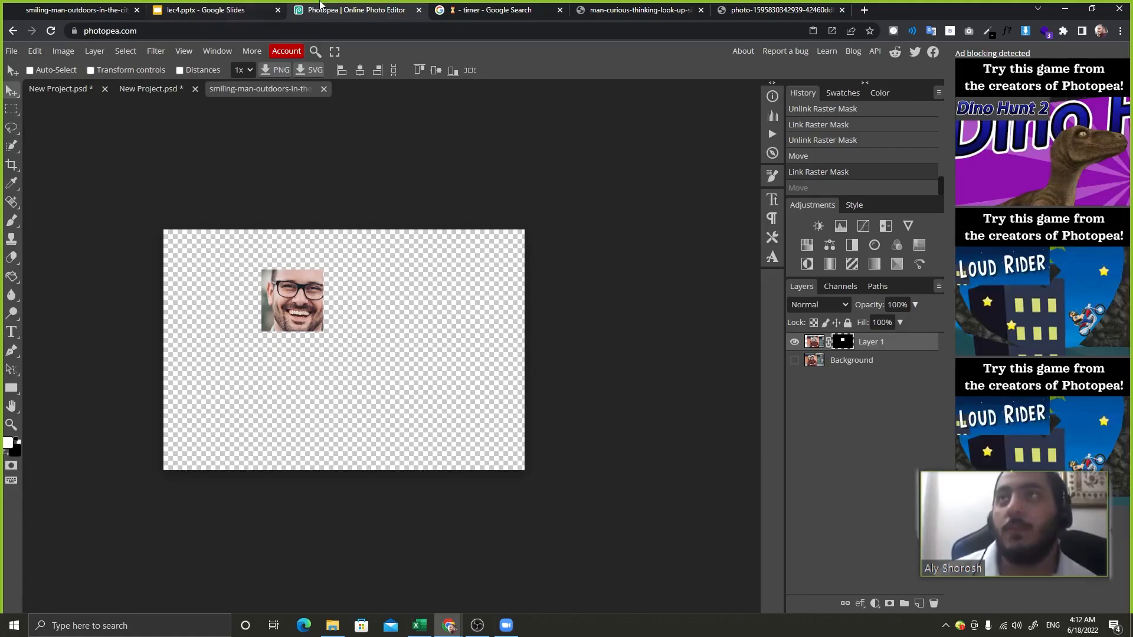
{"action": "left_click", "coordinate": [622, 6]}
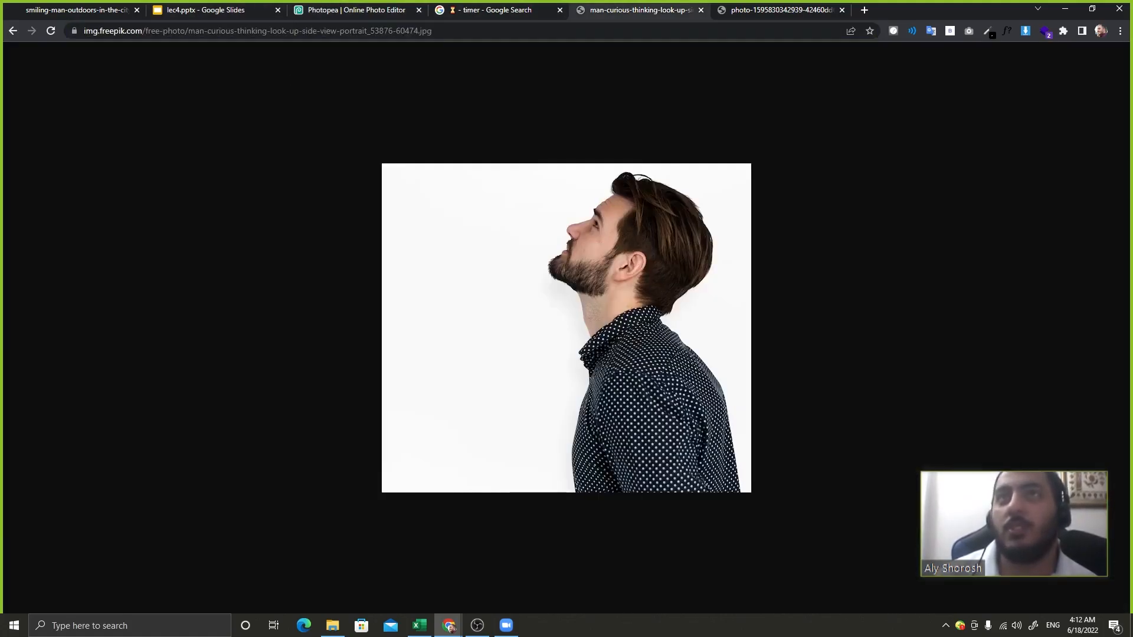
{"action": "left_click_drag", "start_coordinate": [464, 33], "coordinate": [81, 31]}
{"action": "left_click", "coordinate": [375, 5]}
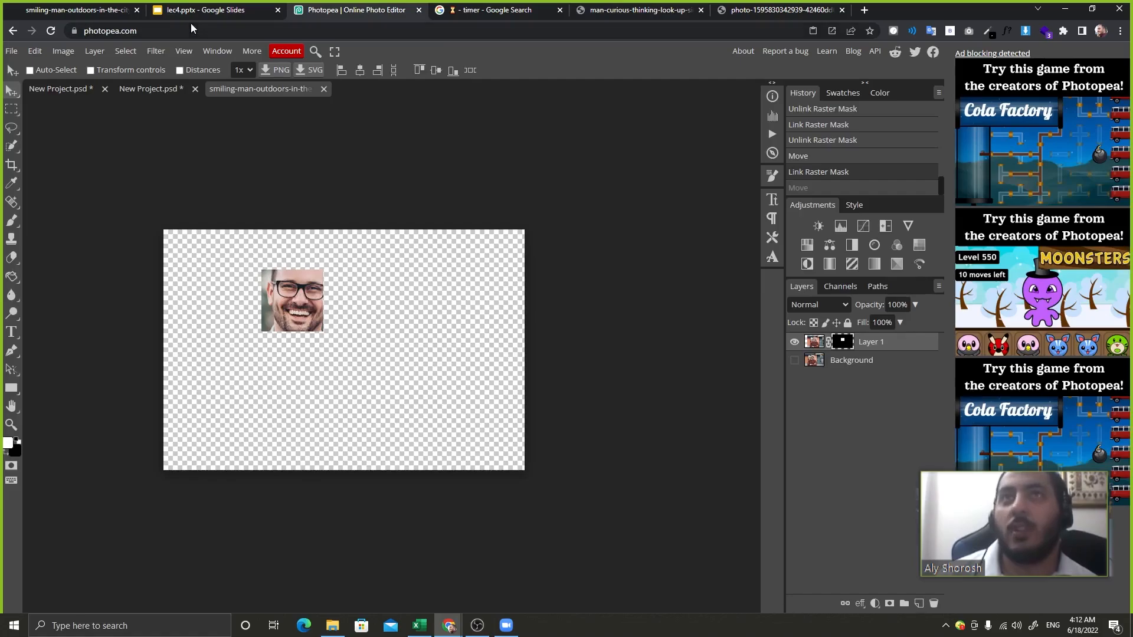
Open the man photo from the copied URL as a new project.
{"action": "left_click", "coordinate": [12, 52]}
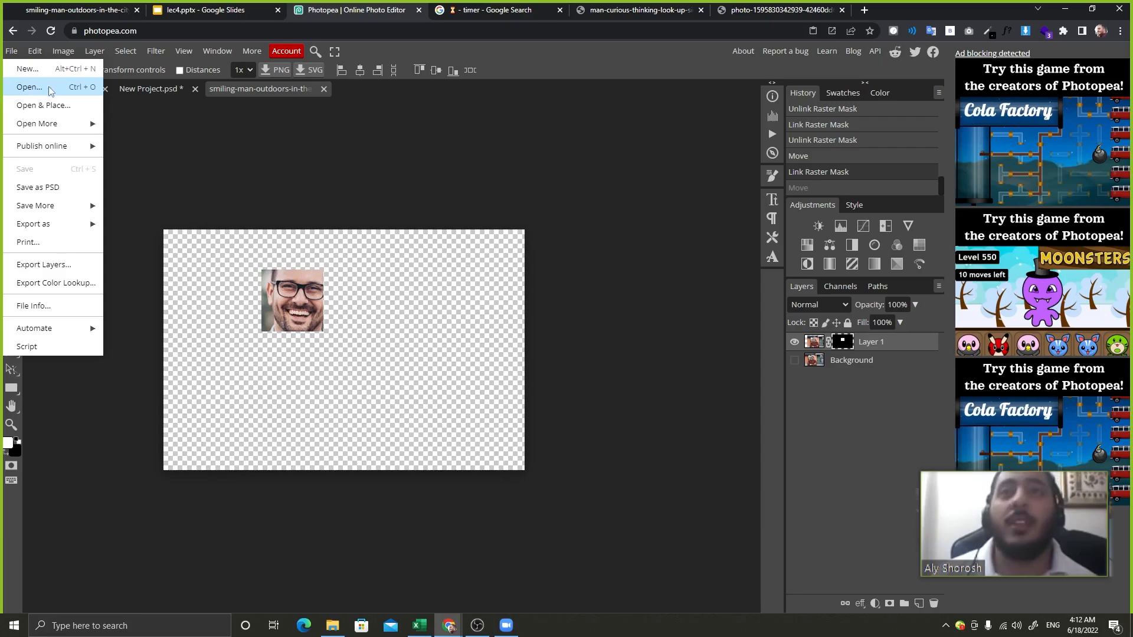
{"action": "mouse_move", "coordinate": [69, 125]}
{"action": "left_click", "coordinate": [168, 137]}
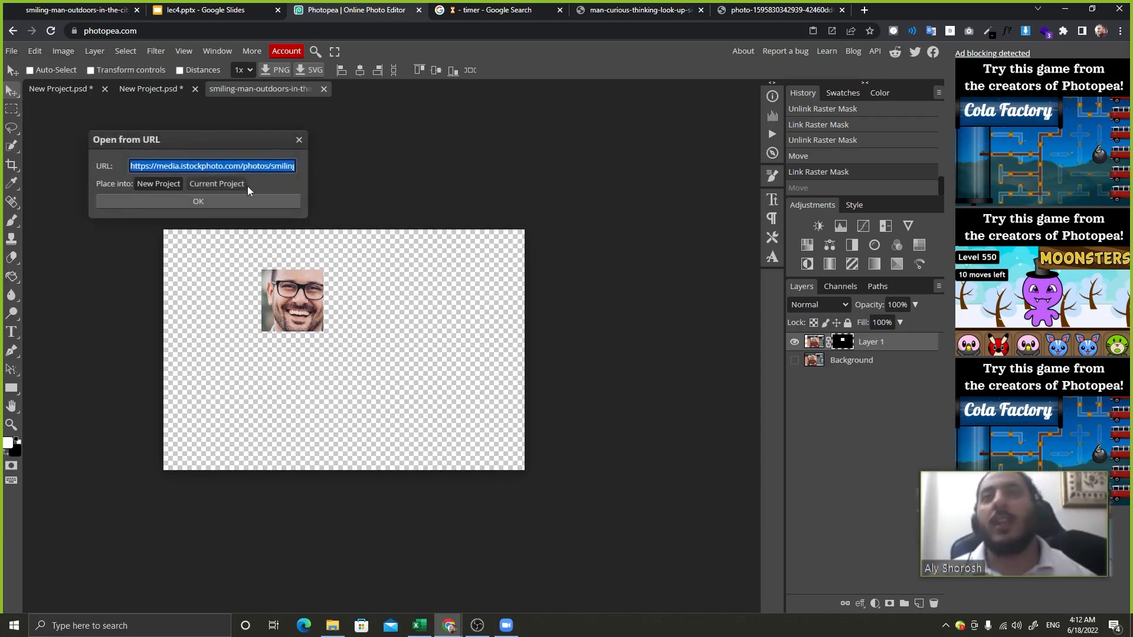
{"action": "key", "text": "ctrl+v"}
{"action": "left_click", "coordinate": [235, 204]}
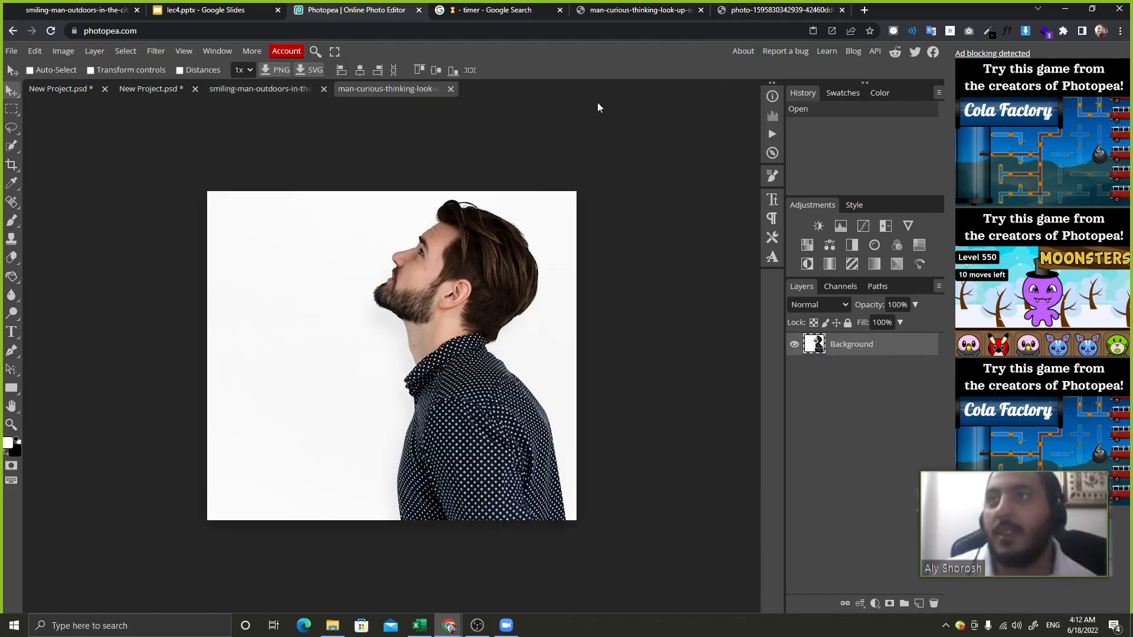
Copy the street photo's web address from its browser tab and open it from that URL as a new Photopea project.
{"action": "left_click", "coordinate": [789, 10]}
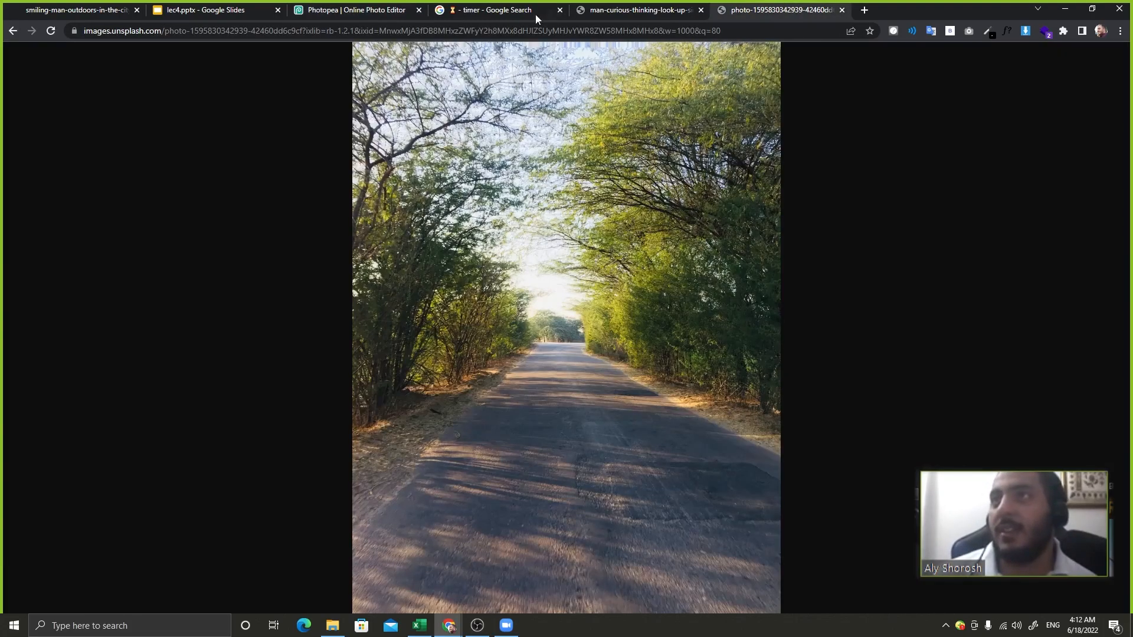
{"action": "key", "text": "ctrl+l"}
{"action": "left_click", "coordinate": [397, 6]}
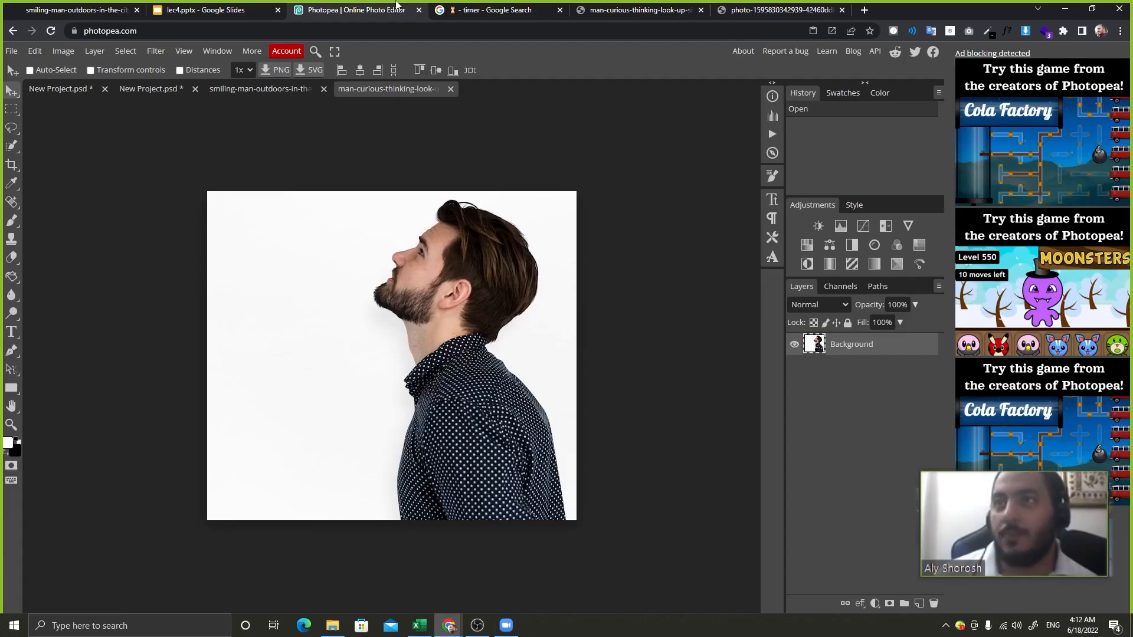
{"action": "left_click", "coordinate": [11, 50]}
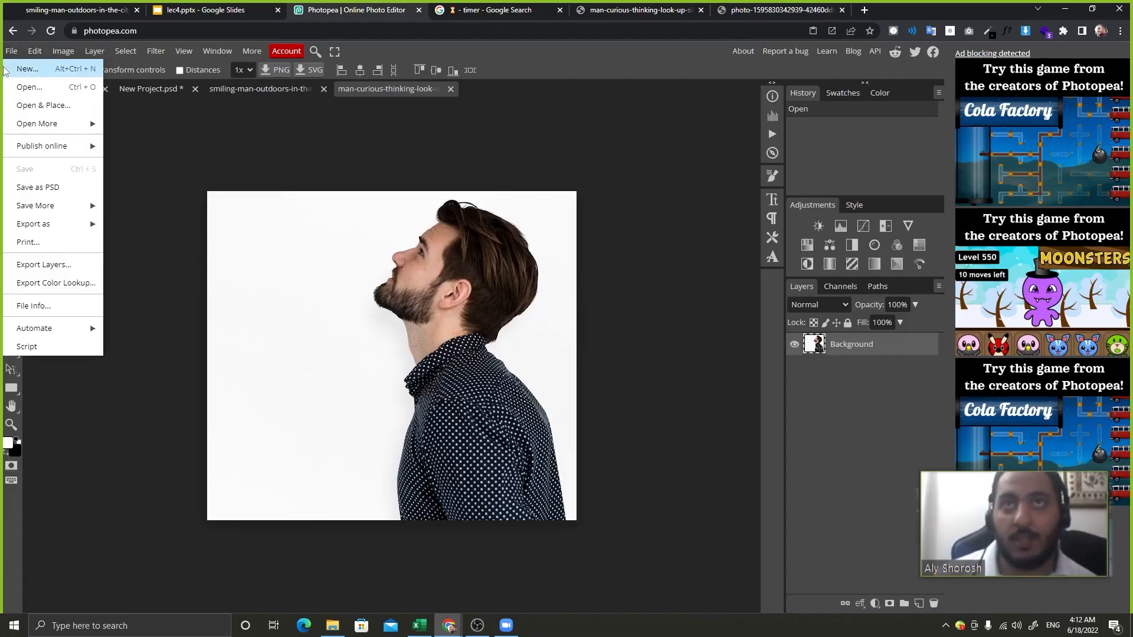
{"action": "mouse_move", "coordinate": [59, 123]}
{"action": "left_click", "coordinate": [140, 143]}
{"action": "key", "text": "ctrl+v"}
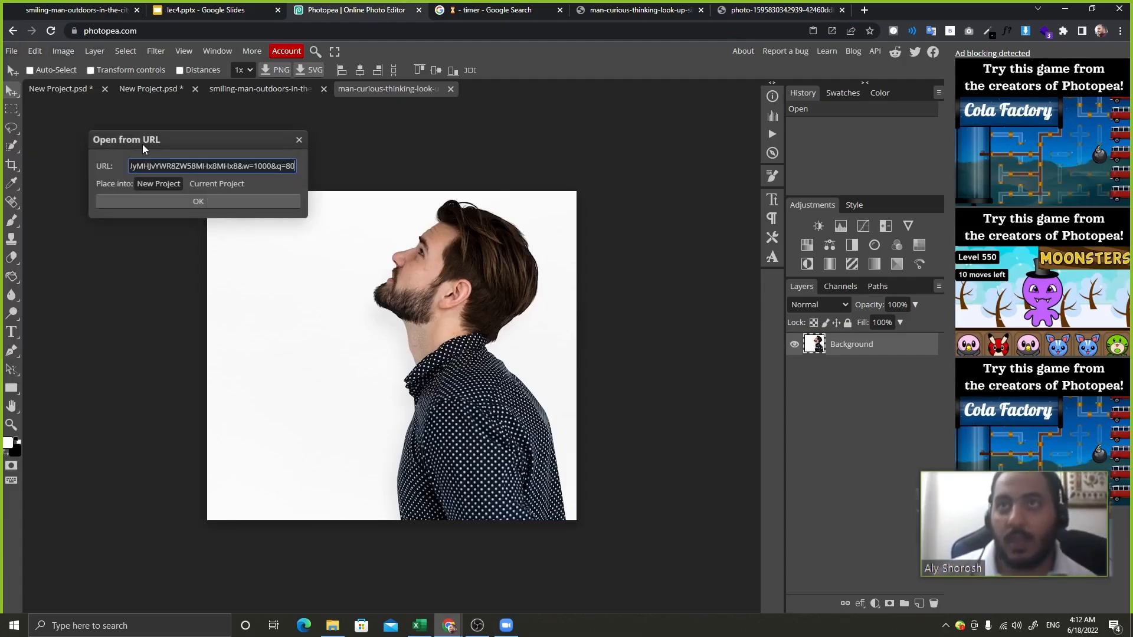
{"action": "left_click", "coordinate": [259, 207]}
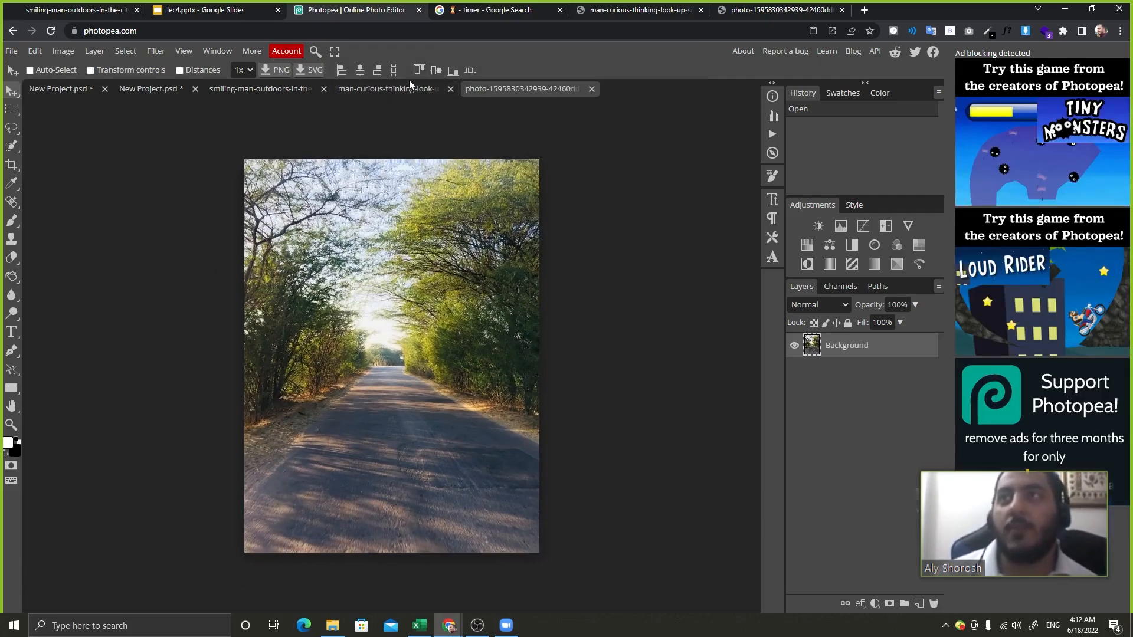
Compare the man photo document with the finished composite on the Masking (TRY IT) slide and return to Photopea.
{"action": "left_click", "coordinate": [407, 88]}
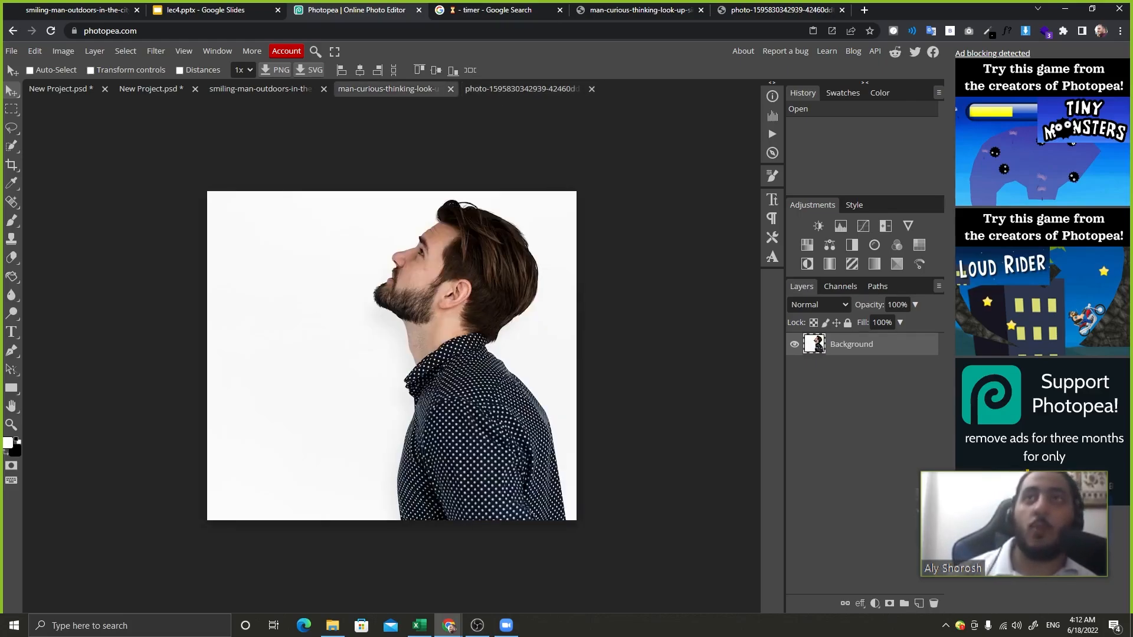
{"action": "left_click", "coordinate": [181, 6]}
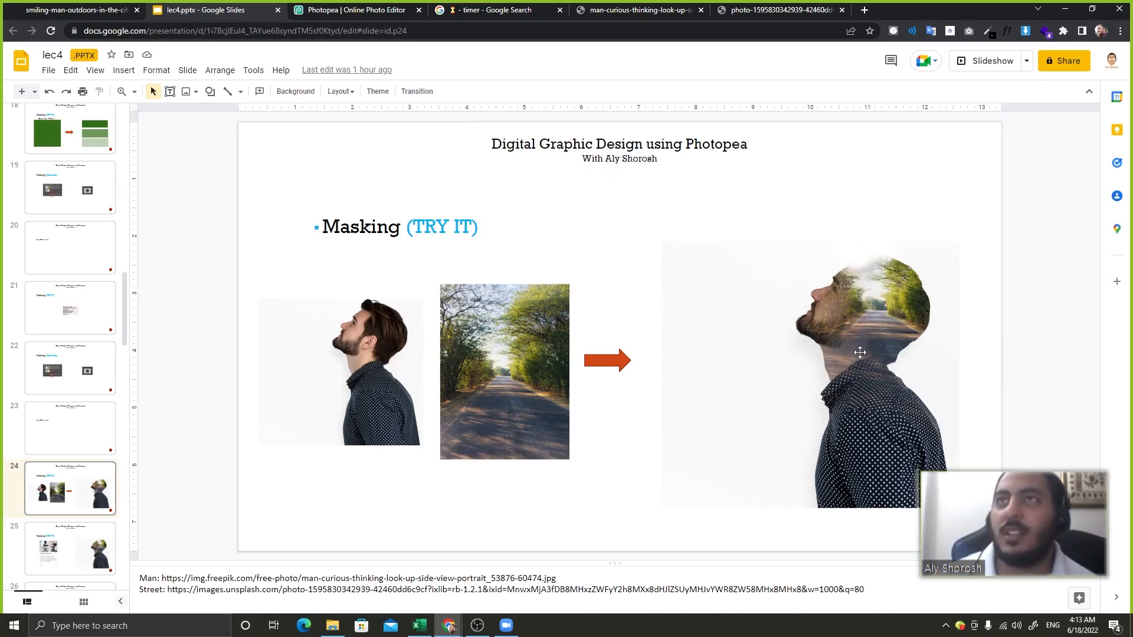
{"action": "left_click", "coordinate": [372, 10]}
Copy the street photo's layer into the man photo document and move it to cover the whole canvas.
{"action": "left_click", "coordinate": [470, 89]}
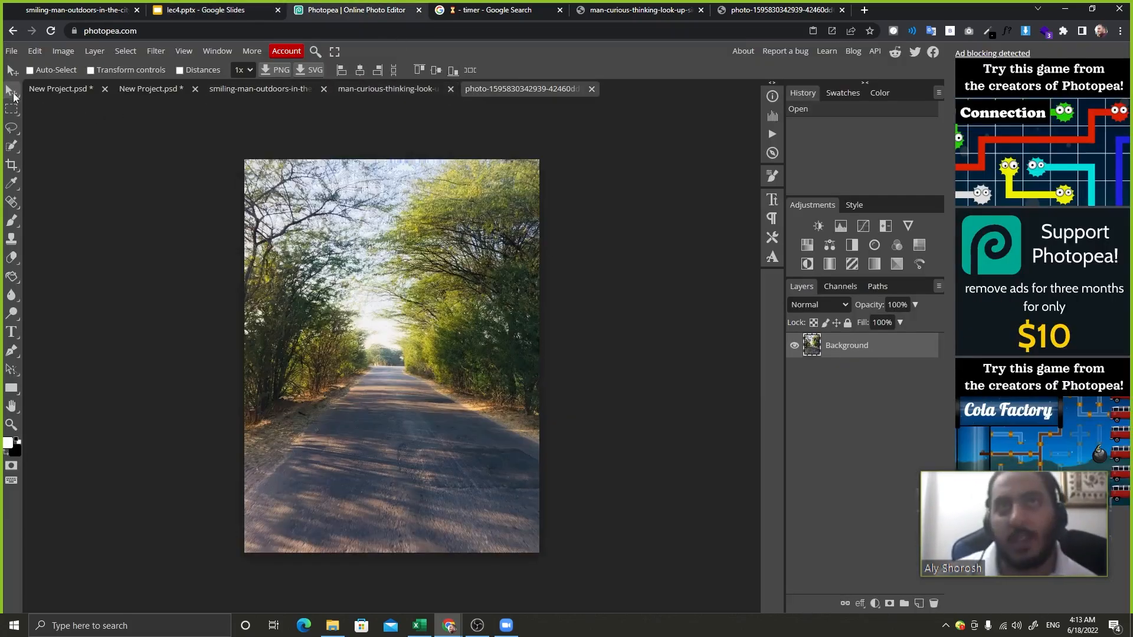
{"action": "left_click_drag", "start_coordinate": [475, 433], "coordinate": [409, 87]}
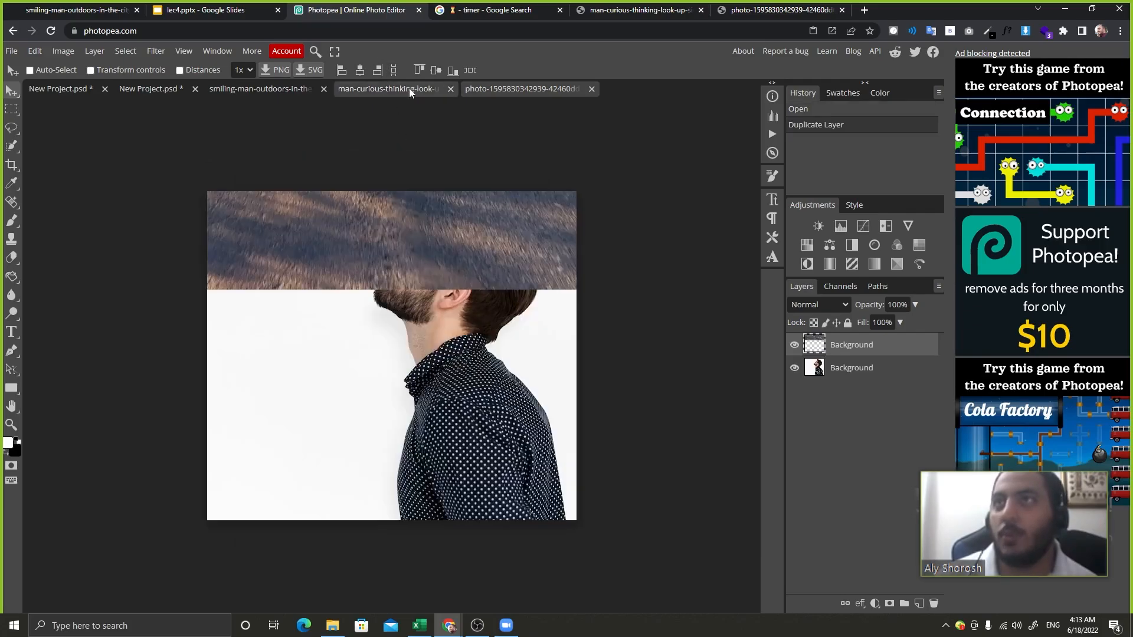
{"action": "right_click", "coordinate": [409, 87]}
{"action": "left_click_drag", "start_coordinate": [463, 347], "coordinate": [599, 367]}
{"action": "left_click_drag", "start_coordinate": [515, 343], "coordinate": [531, 372]}
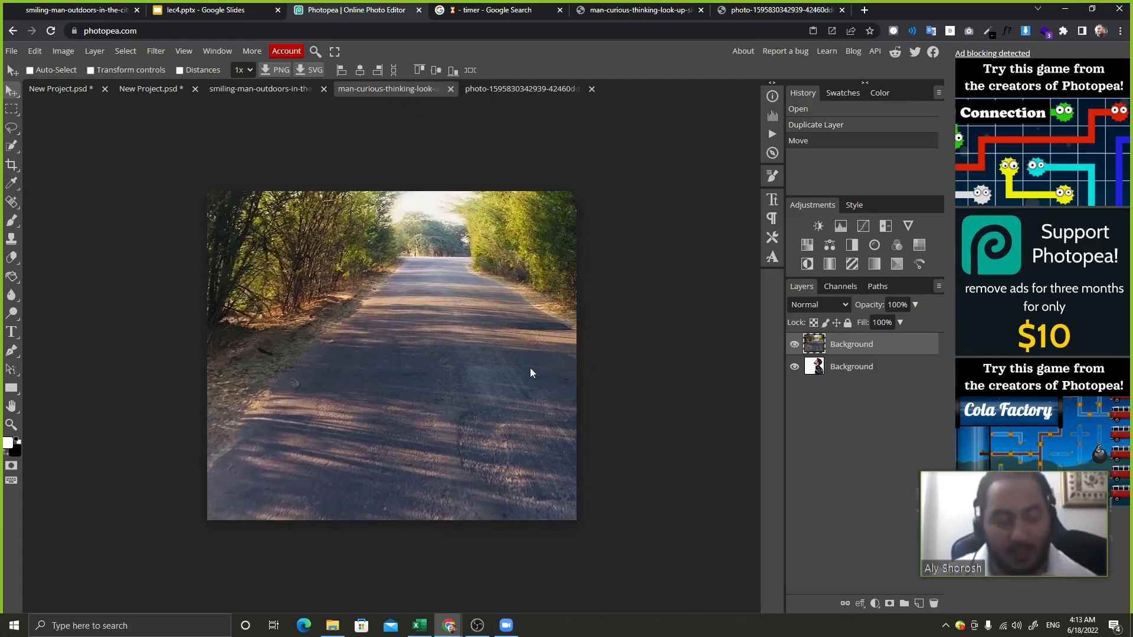
Scale the street layer to about 32.9% and position it over the man's head at about X 447 px, Y 125 px.
{"action": "left_click", "coordinate": [137, 70]}
{"action": "left_click_drag", "start_coordinate": [151, 204], "coordinate": [426, 120]}
{"action": "left_click_drag", "start_coordinate": [450, 177], "coordinate": [348, 303]}
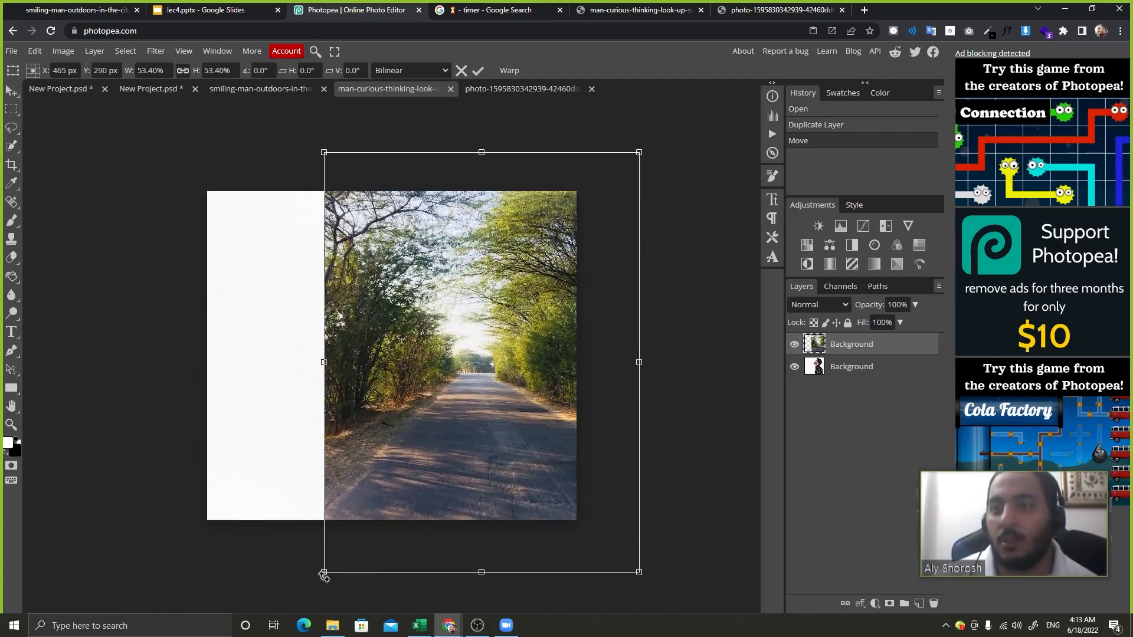
{"action": "left_click_drag", "start_coordinate": [323, 574], "coordinate": [425, 412]}
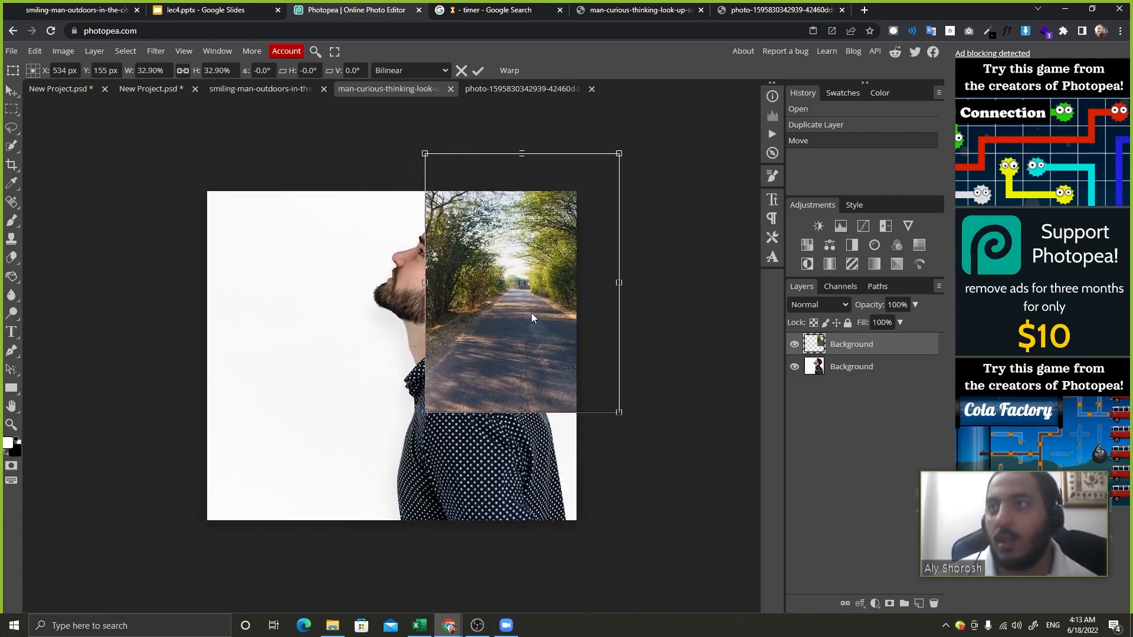
{"action": "left_click_drag", "start_coordinate": [531, 314], "coordinate": [479, 296]}
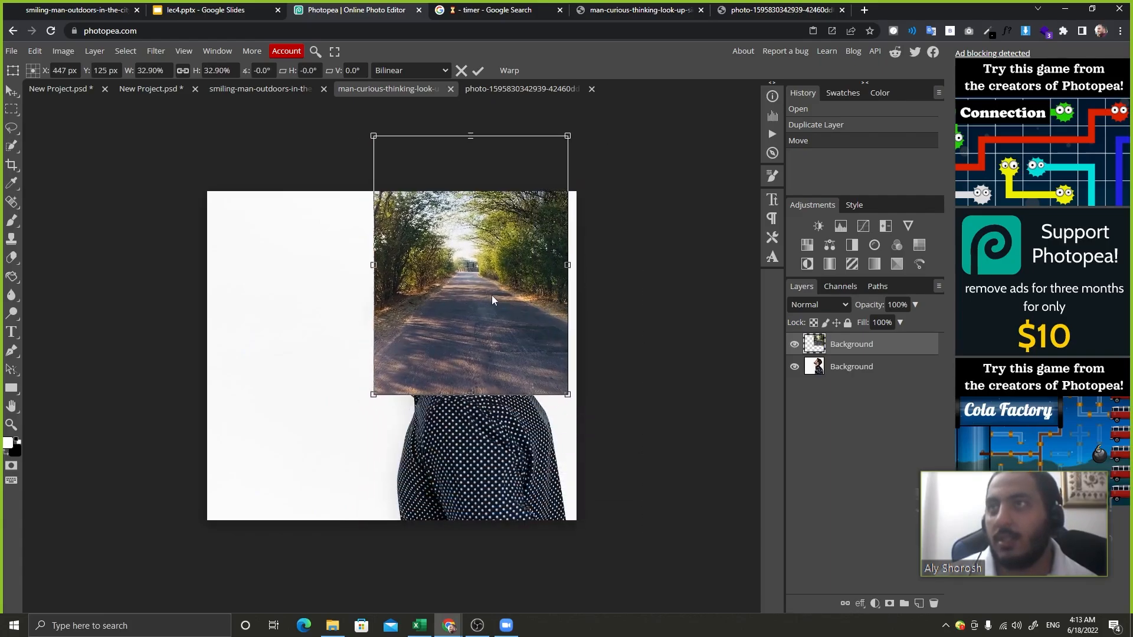
{"action": "left_click", "coordinate": [479, 72]}
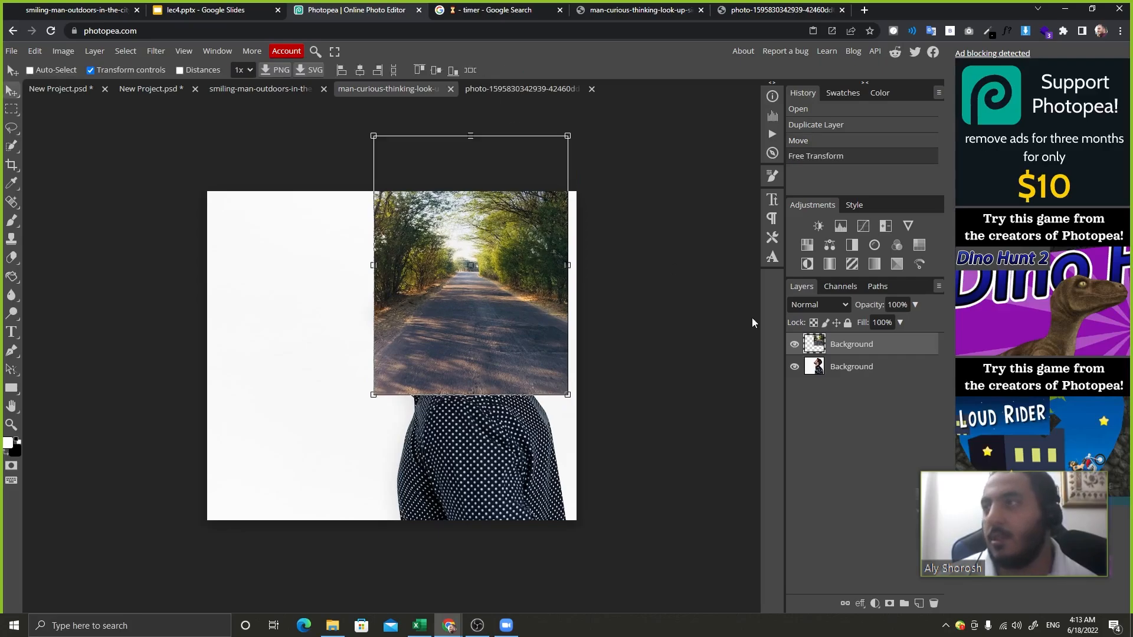
With the street layer hidden and transform controls off, duplicate the man's Background layer and hide the original.
{"action": "left_click", "coordinate": [794, 346]}
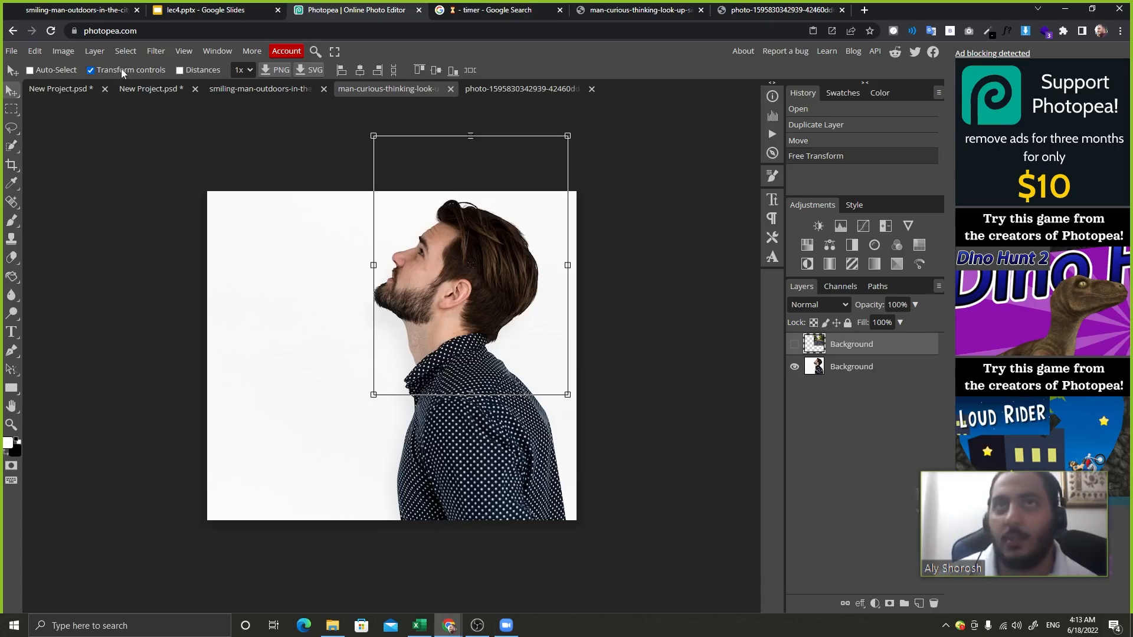
{"action": "left_click", "coordinate": [94, 70]}
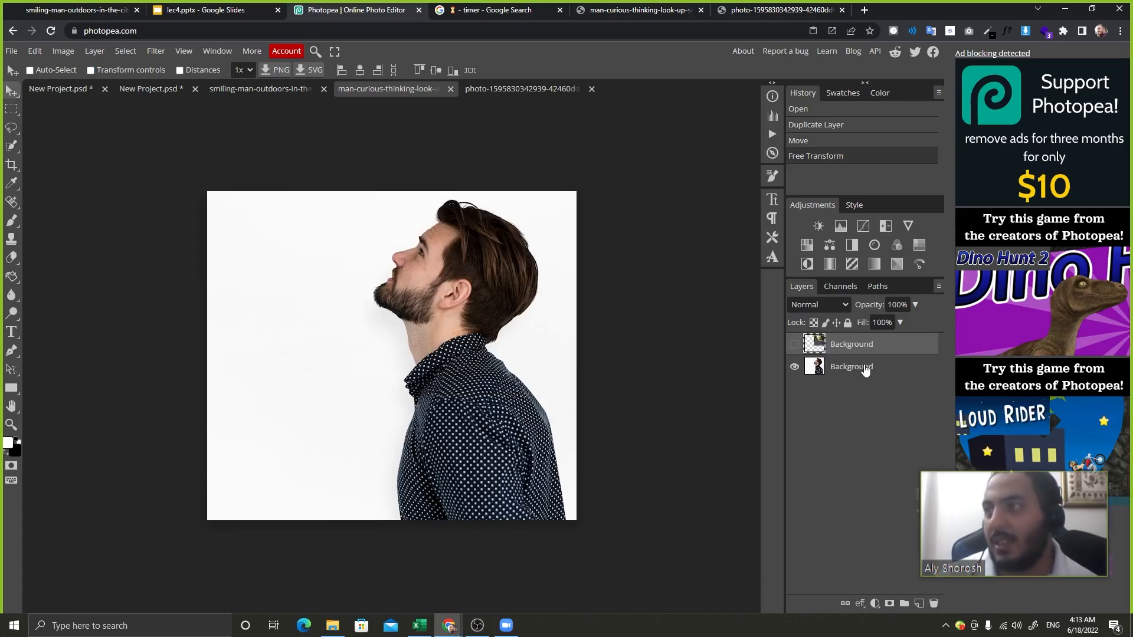
{"action": "left_click_drag", "start_coordinate": [905, 372], "coordinate": [919, 602]}
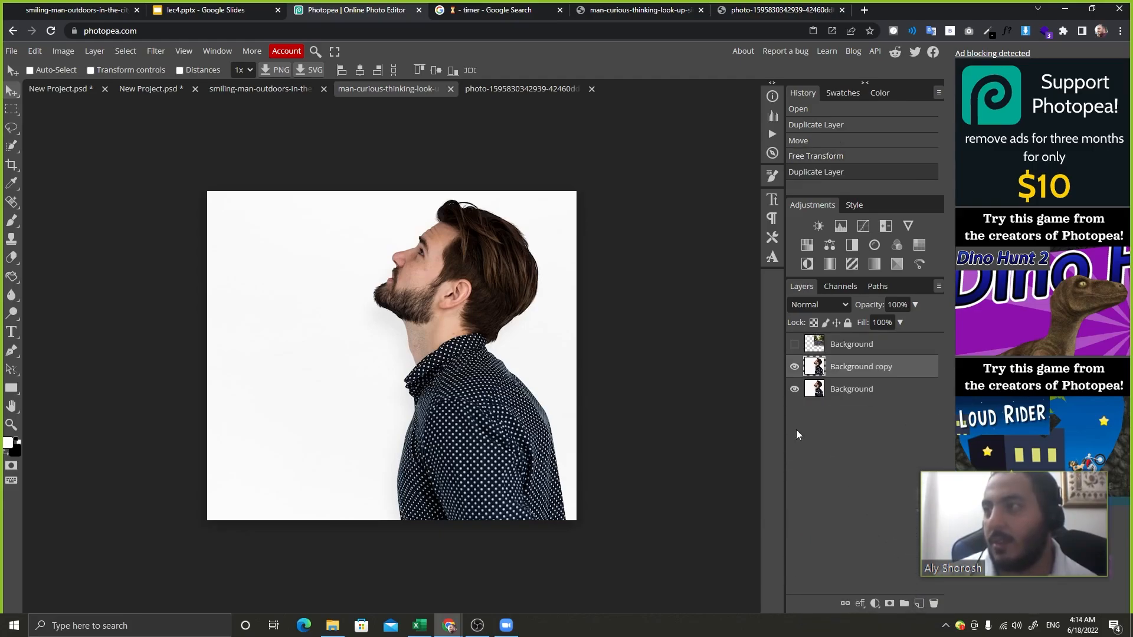
{"action": "left_click", "coordinate": [794, 389]}
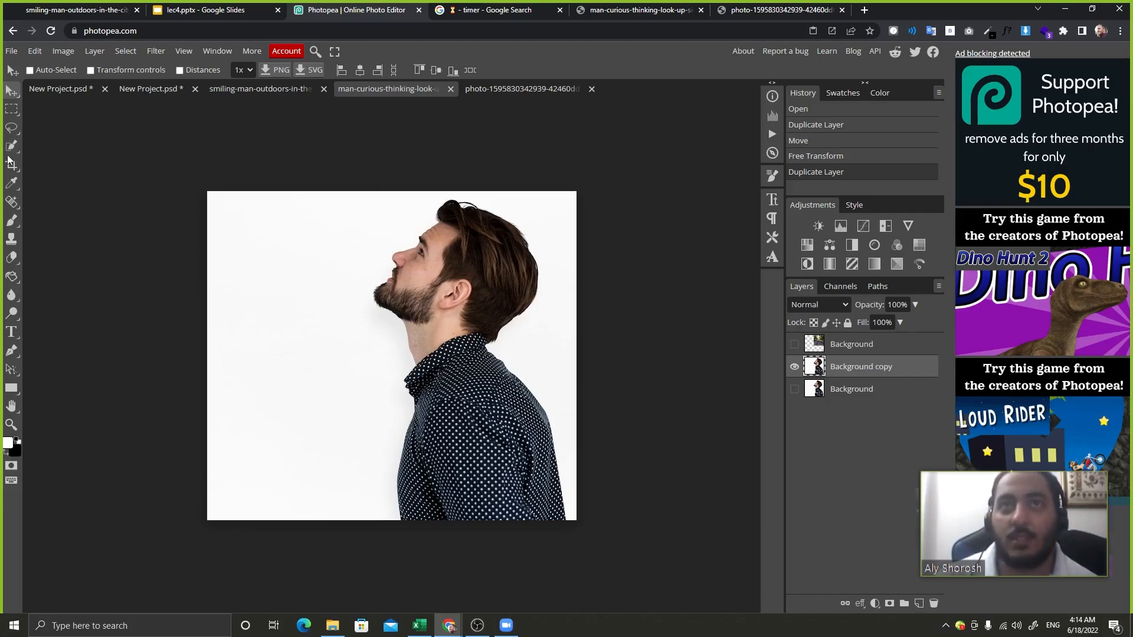
Undo the duplication of the man's Background layer and leave Auto-Select turned off.
{"action": "left_click", "coordinate": [29, 69]}
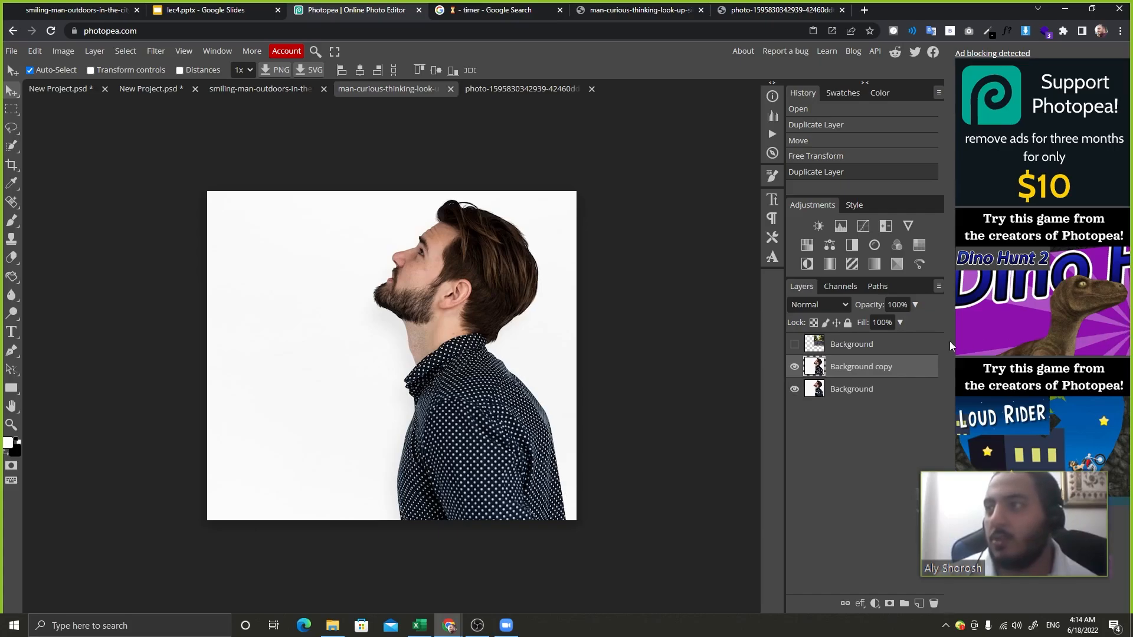
{"action": "key", "text": "ctrl+z"}
{"action": "left_click", "coordinate": [921, 367]}
{"action": "left_click", "coordinate": [30, 70]}
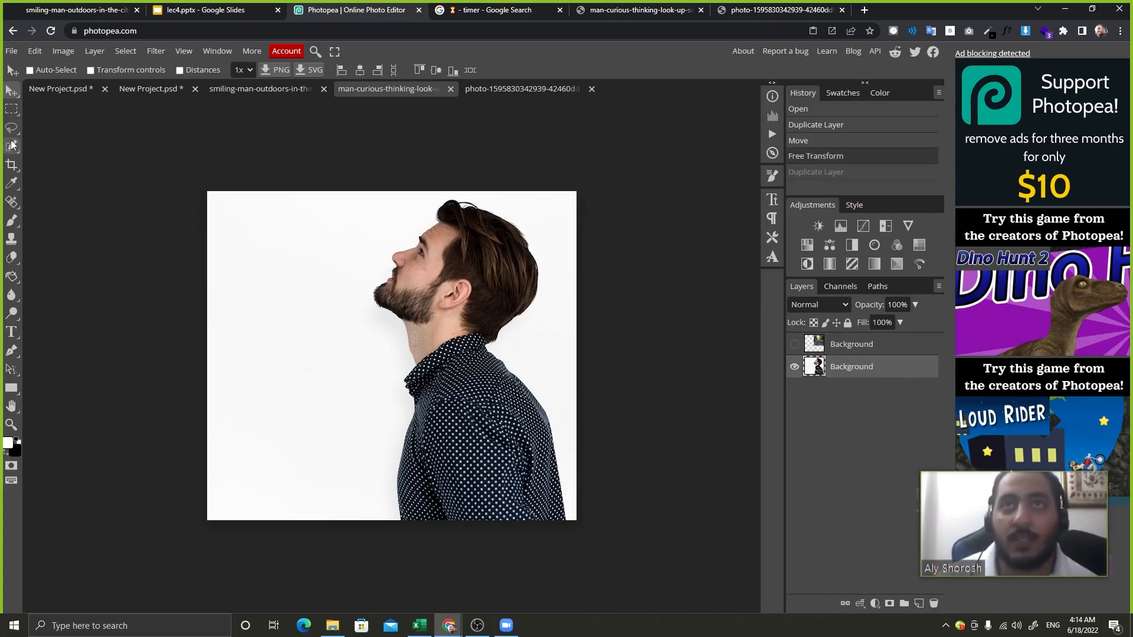
Select the white backdrop around the man with the Magic Wand at tolerance 60, contiguous.
{"action": "right_click", "coordinate": [12, 146]}
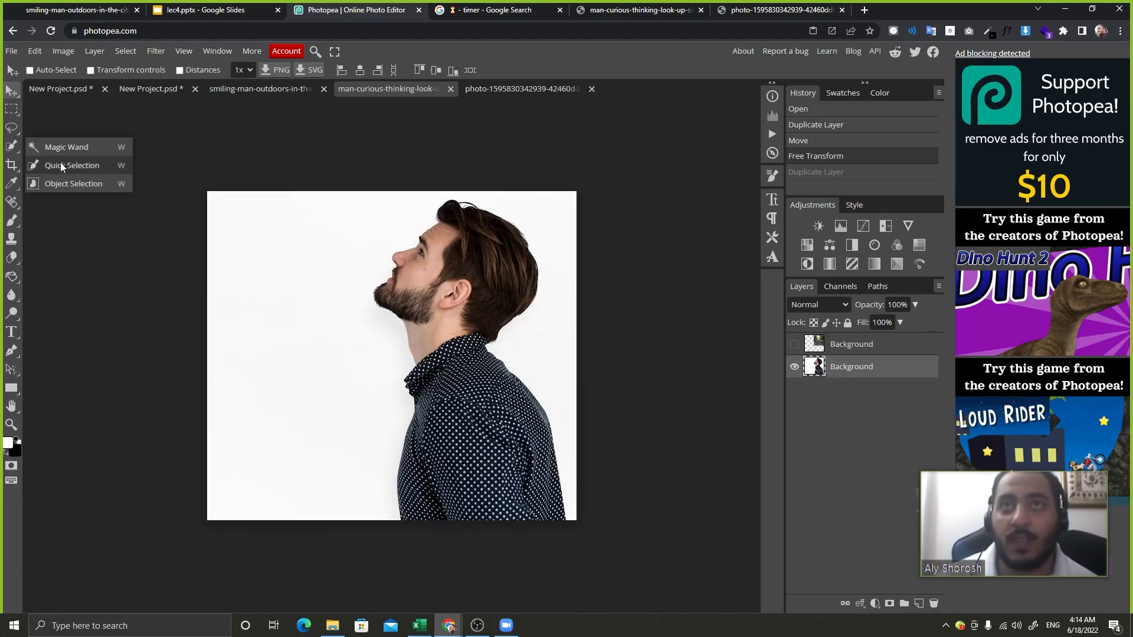
{"action": "left_click", "coordinate": [92, 153]}
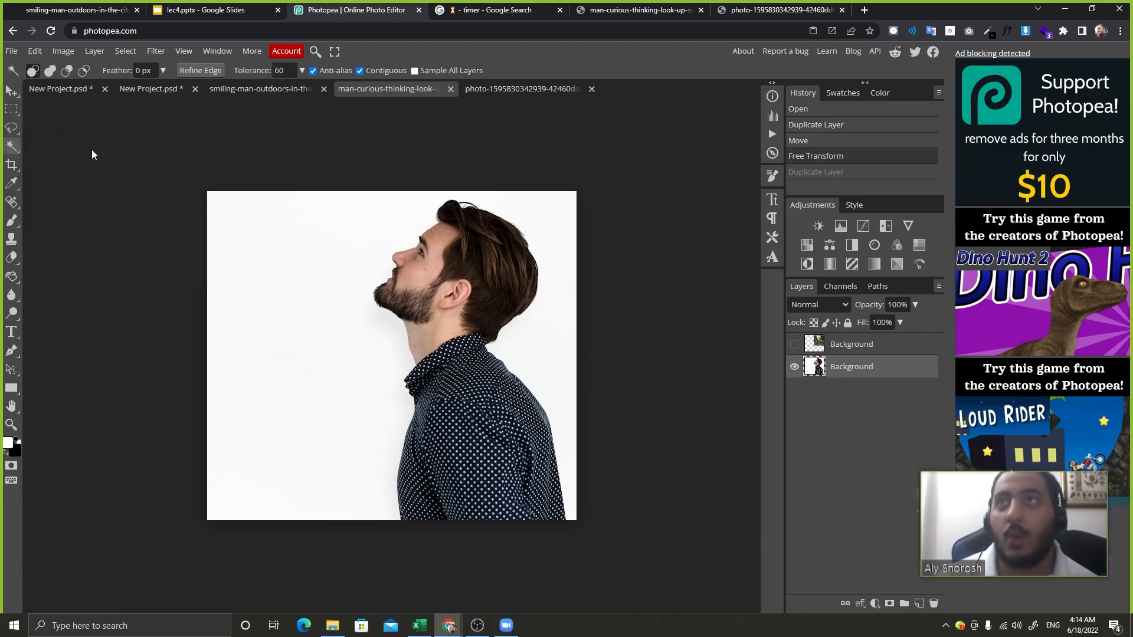
{"action": "left_click", "coordinate": [357, 243]}
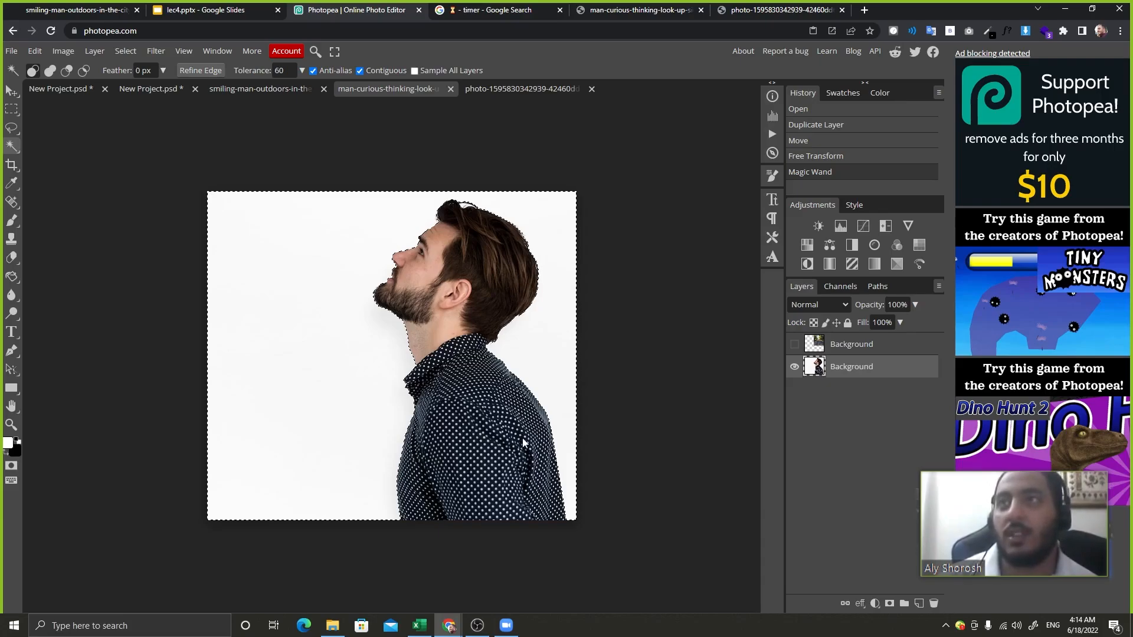
Add the small white gap within the hair strands on top of the man's head to the Magic Wand selection.
{"action": "key", "text": "shift"}
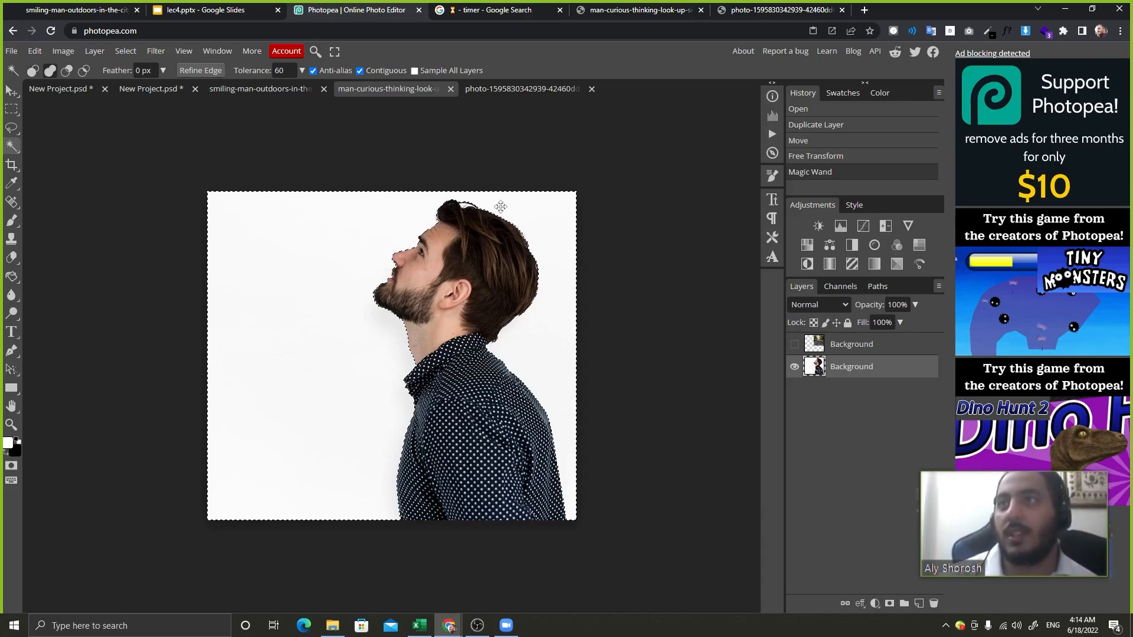
{"action": "key", "text": "shift+plus"}
{"action": "key", "text": "shift+plus"}
{"action": "key", "text": "ctrl+plus"}
{"action": "key", "text": "ctrl+plus"}
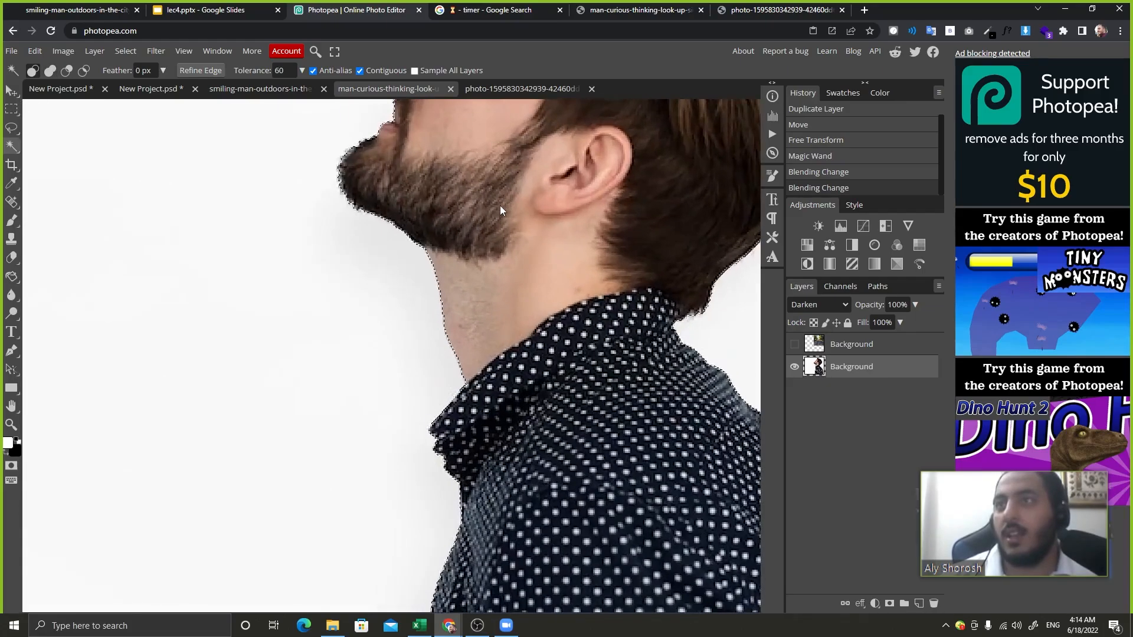
{"action": "left_click_drag", "start_coordinate": [457, 239], "coordinate": [289, 483]}
{"action": "left_click_drag", "start_coordinate": [469, 202], "coordinate": [450, 283]}
{"action": "key", "text": "shift"}
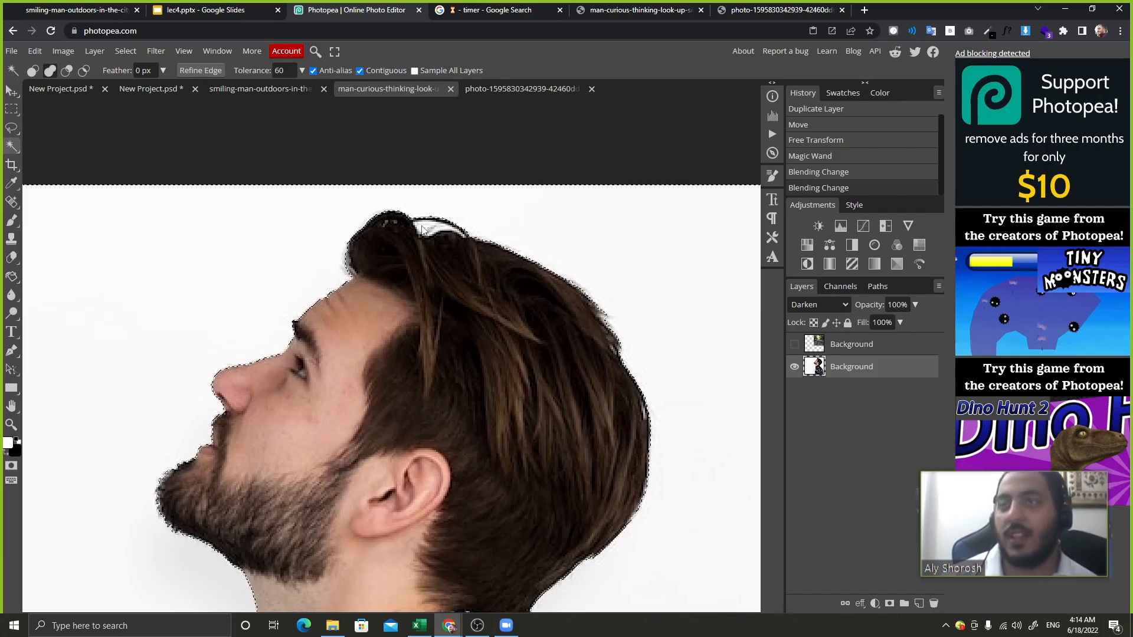
{"action": "left_click", "coordinate": [422, 229], "text": "shift"}
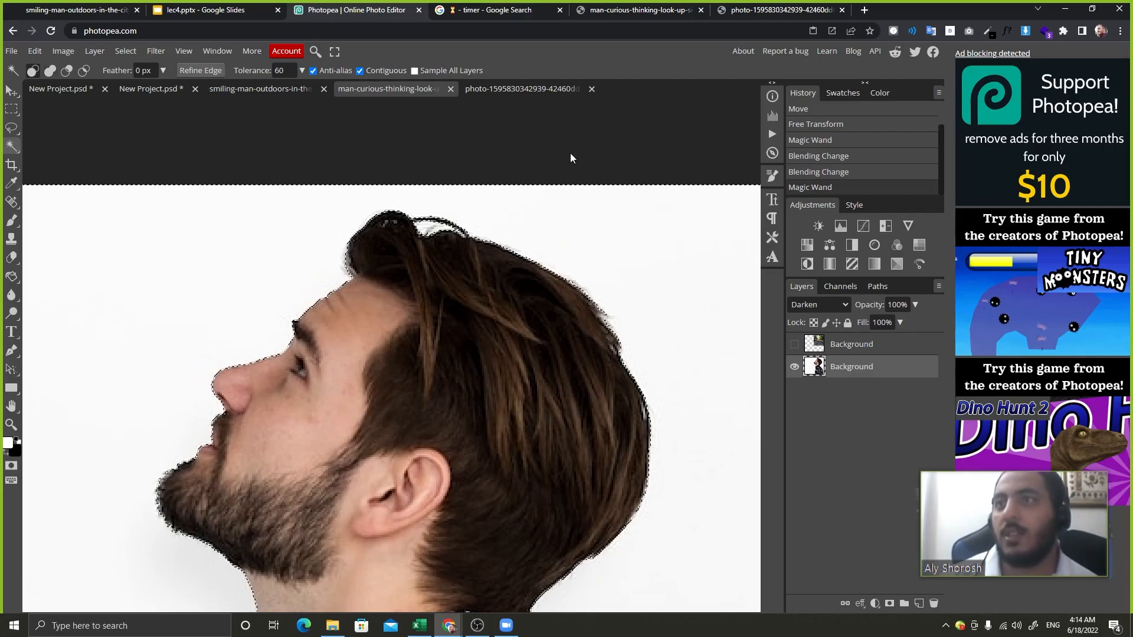
Invert the selection so it covers the man instead of the white backdrop.
{"action": "key", "text": "ctrl+minus"}
{"action": "key", "text": "ctrl+minus"}
{"action": "key", "text": "ctrl+minus"}
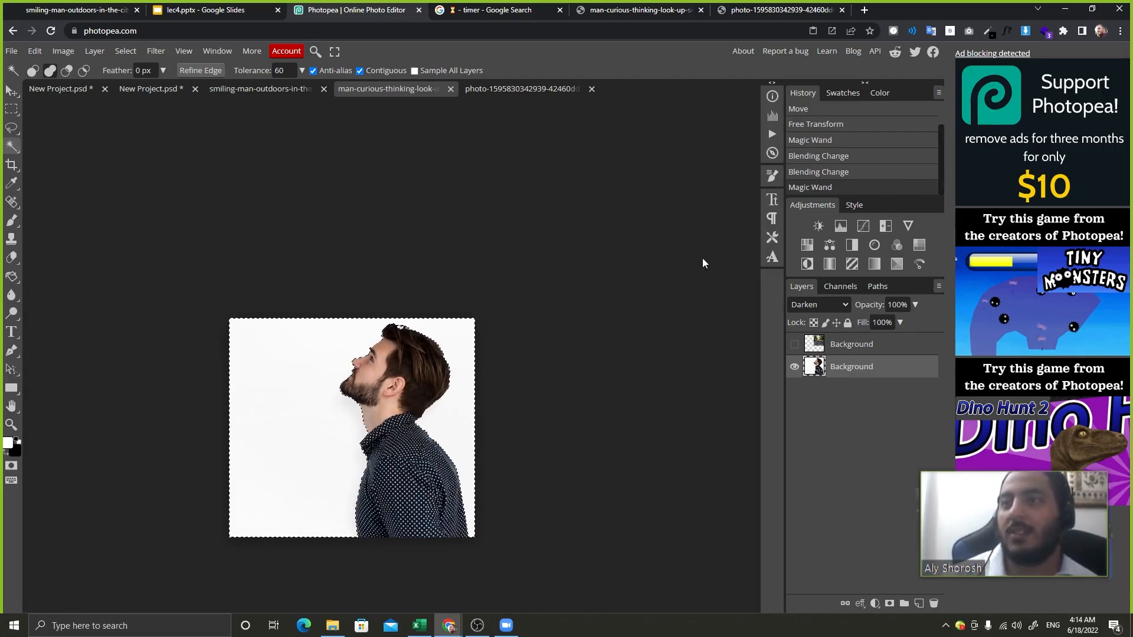
{"action": "key", "text": "shift+plus"}
{"action": "key", "text": "ctrl+plus"}
{"action": "left_click_drag", "start_coordinate": [433, 391], "coordinate": [498, 253]}
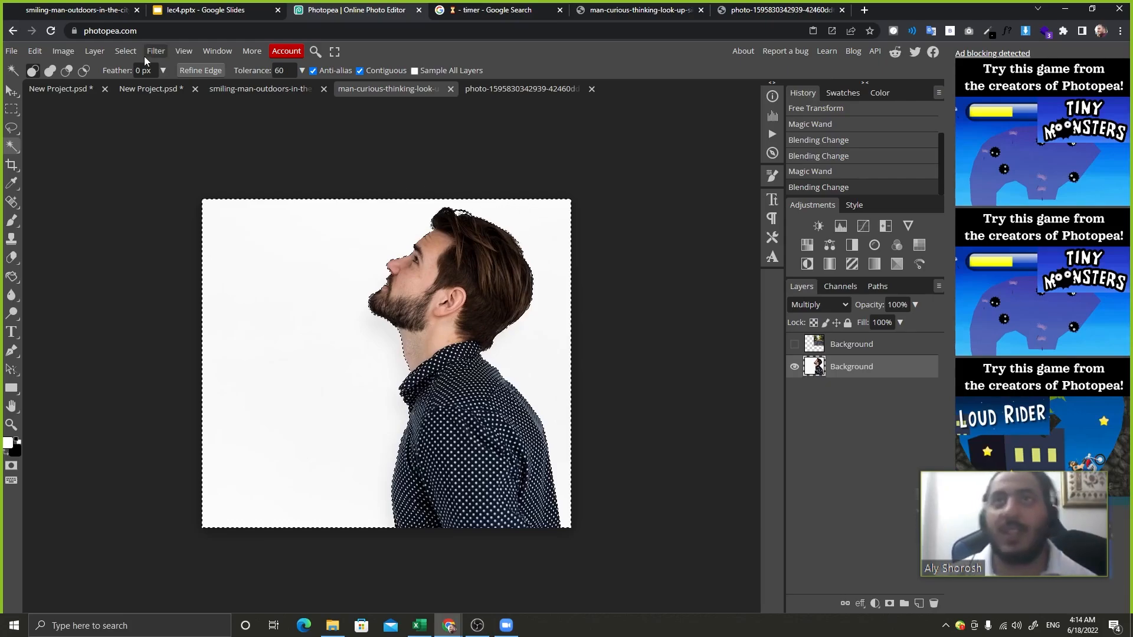
{"action": "left_click", "coordinate": [127, 51]}
{"action": "left_click", "coordinate": [141, 106]}
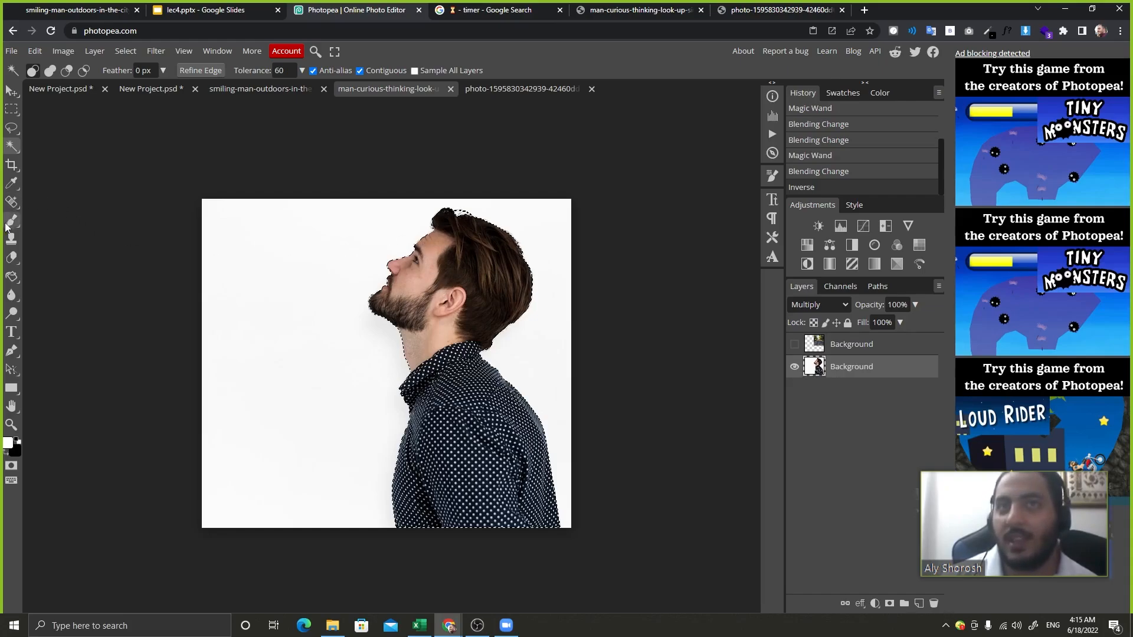
Try a brush stroke across the man photo, undo it, and set the brush size to 2 px.
{"action": "left_click_drag", "start_coordinate": [251, 307], "coordinate": [362, 356]}
{"action": "key", "text": "ctrl+z"}
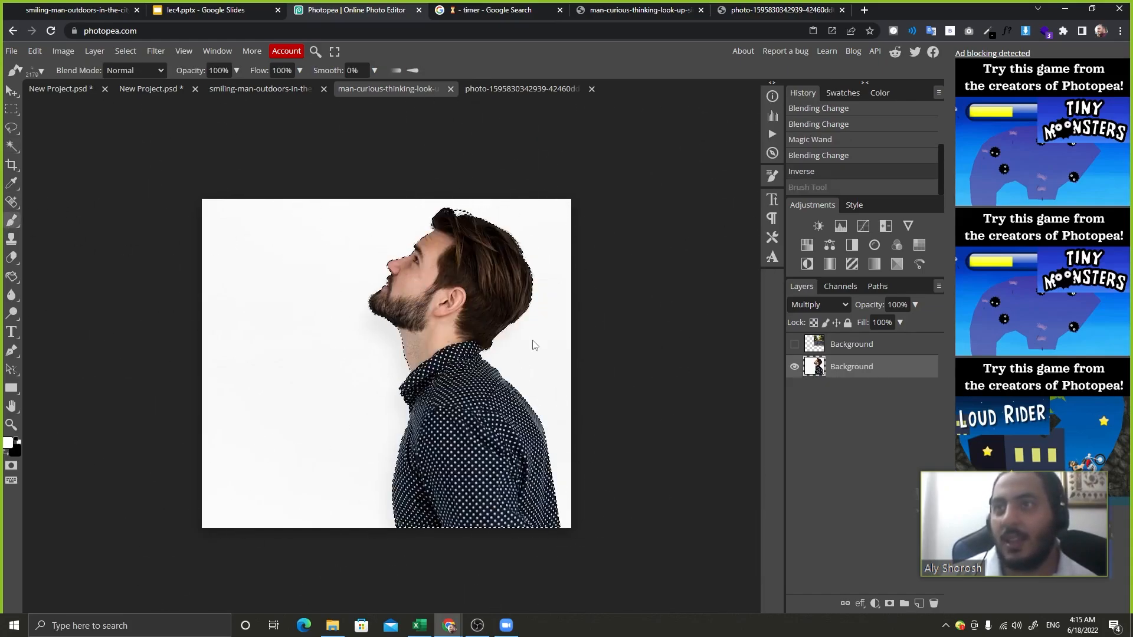
{"action": "right_click", "coordinate": [416, 312]}
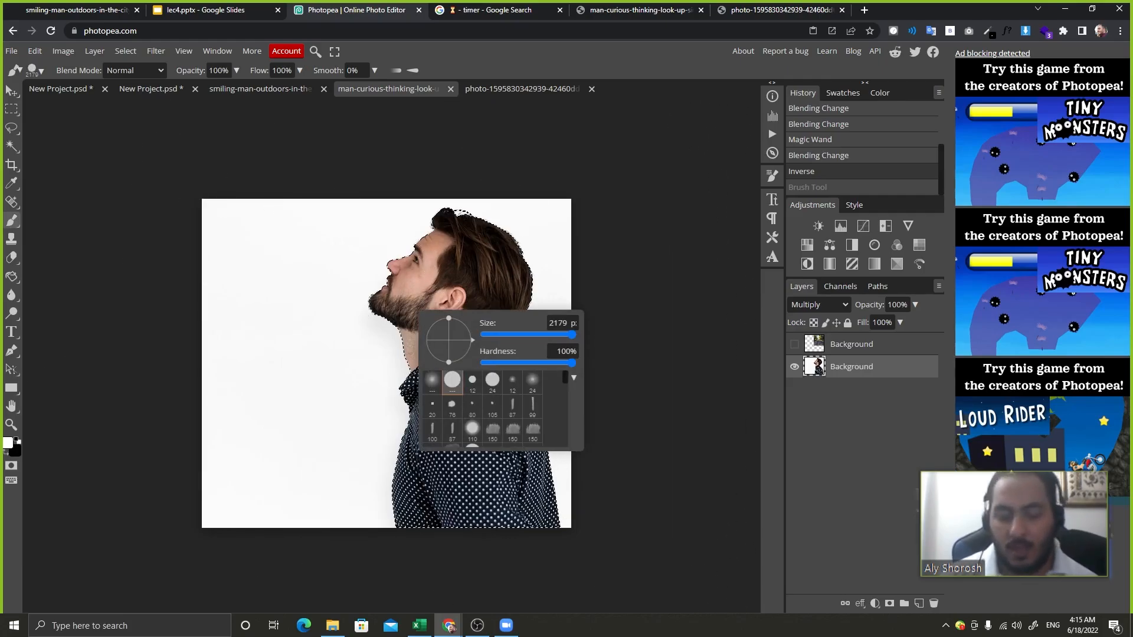
{"action": "mouse_move", "coordinate": [540, 341]}
{"action": "left_mouse_down"}
{"action": "mouse_move", "coordinate": [473, 327]}
{"action": "mouse_move", "coordinate": [490, 335]}
{"action": "left_mouse_up"}
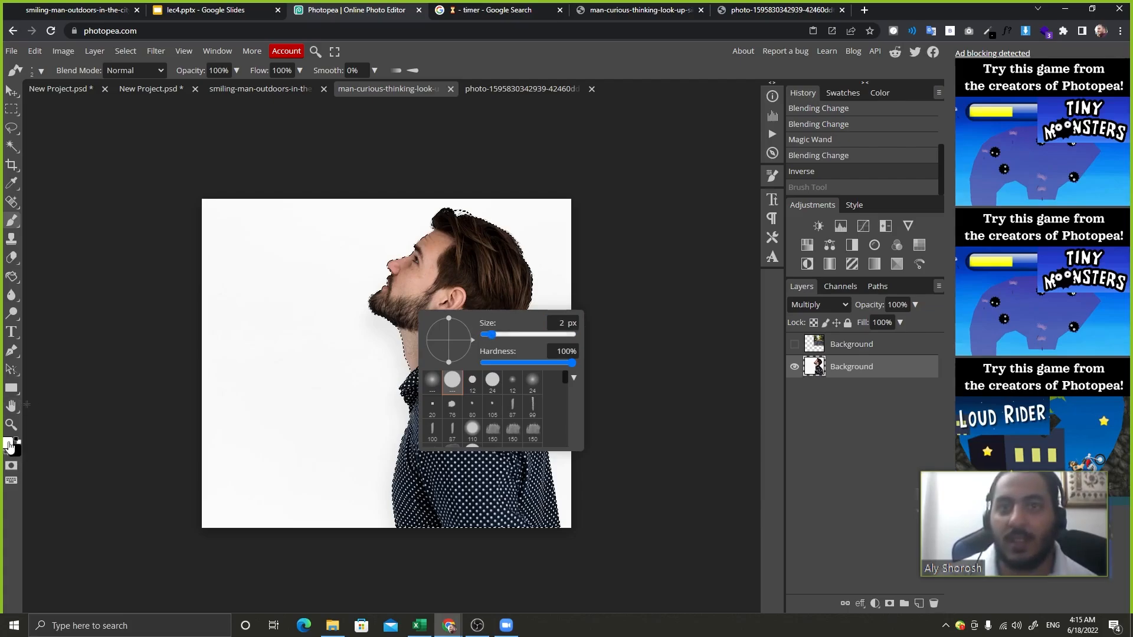
Pick dark green as the foreground colour, try a brush stroke over the white area of the man layer, and undo it.
{"action": "left_click", "coordinate": [8, 444]}
{"action": "left_click", "coordinate": [230, 261]}
{"action": "left_click", "coordinate": [309, 303]}
{"action": "mouse_move", "coordinate": [302, 291]}
{"action": "left_mouse_down"}
{"action": "mouse_move", "coordinate": [437, 399]}
{"action": "mouse_move", "coordinate": [358, 344]}
{"action": "mouse_move", "coordinate": [309, 434]}
{"action": "mouse_move", "coordinate": [412, 421]}
{"action": "mouse_move", "coordinate": [389, 391]}
{"action": "left_mouse_up"}
{"action": "key", "text": "ctrl+z"}
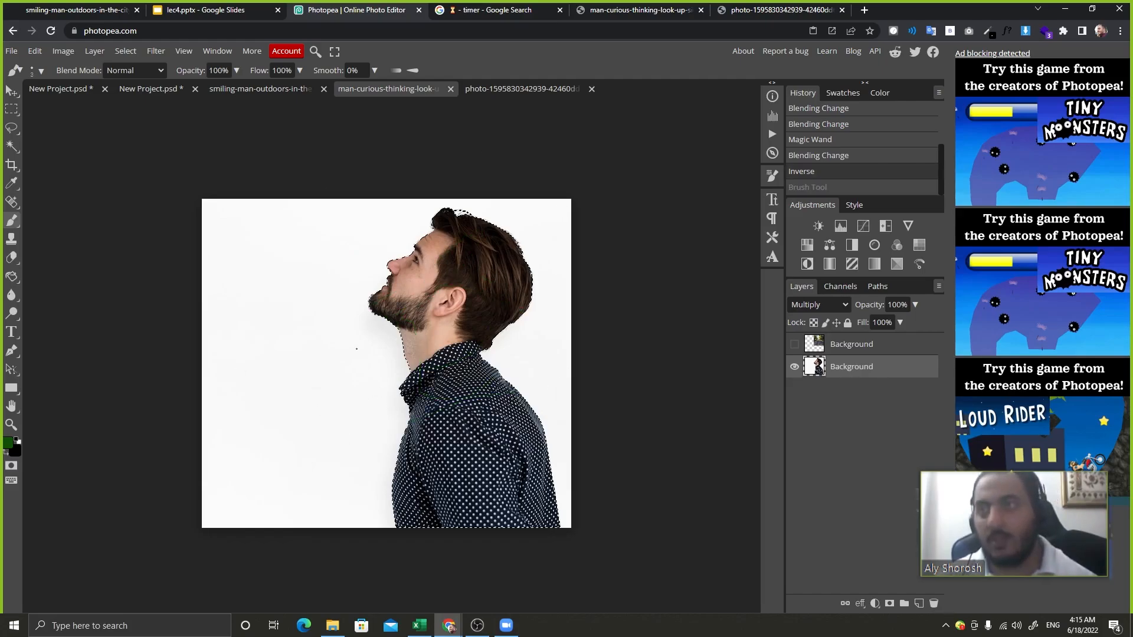
Enlarge the brush, try another green stroke on the man layer outside the selection, and undo it.
{"action": "key", "text": "bracketright"}
{"action": "key", "text": "bracketright"}
{"action": "key", "text": "bracketright"}
{"action": "key", "text": "bracketright"}
{"action": "key", "text": "bracketright"}
{"action": "key", "text": "bracketright"}
{"action": "mouse_move", "coordinate": [355, 346]}
{"action": "left_mouse_down"}
{"action": "mouse_move", "coordinate": [561, 244]}
{"action": "mouse_move", "coordinate": [539, 249]}
{"action": "mouse_move", "coordinate": [331, 425]}
{"action": "left_mouse_up"}
{"action": "key", "text": "ctrl+z"}
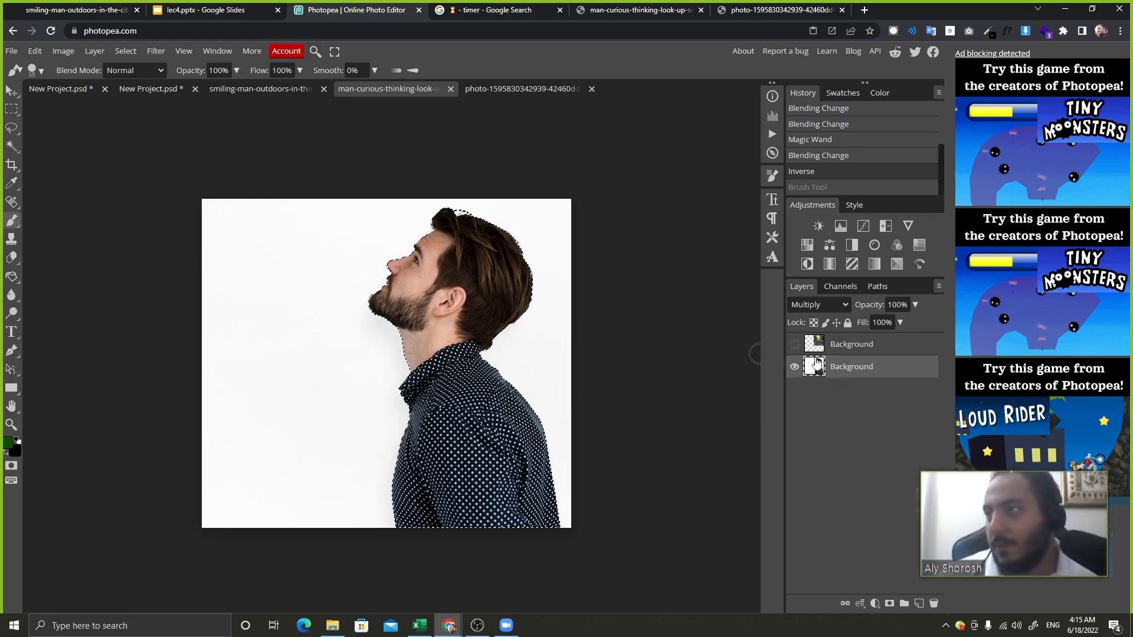
Show the road layer and add a raster mask to it from the selection of the man.
{"action": "left_click", "coordinate": [829, 344]}
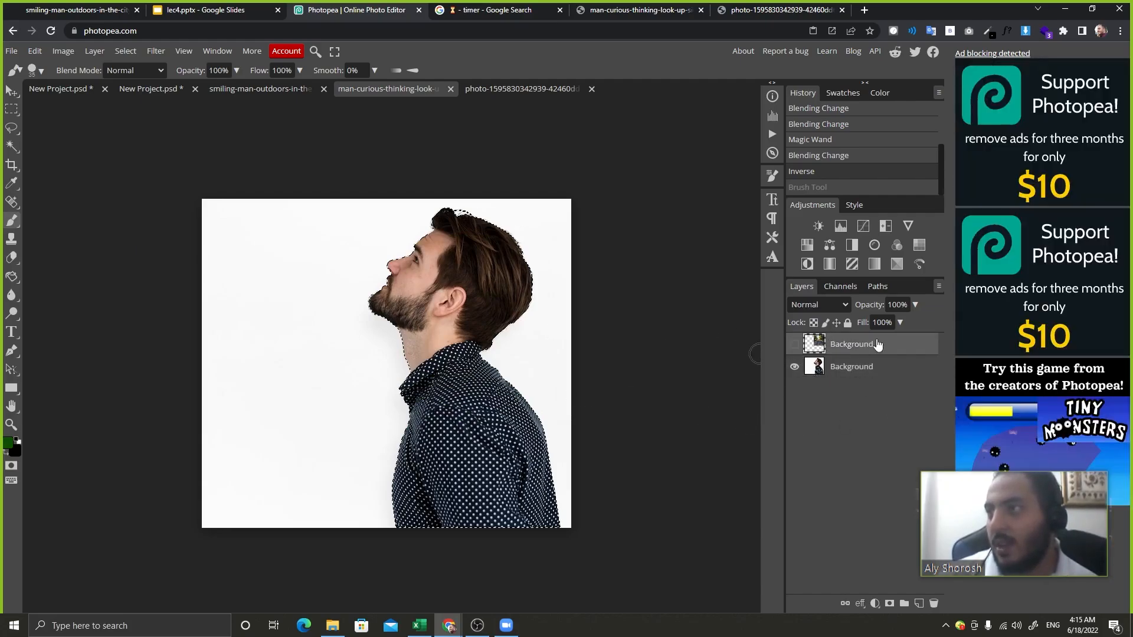
{"action": "left_click", "coordinate": [795, 348]}
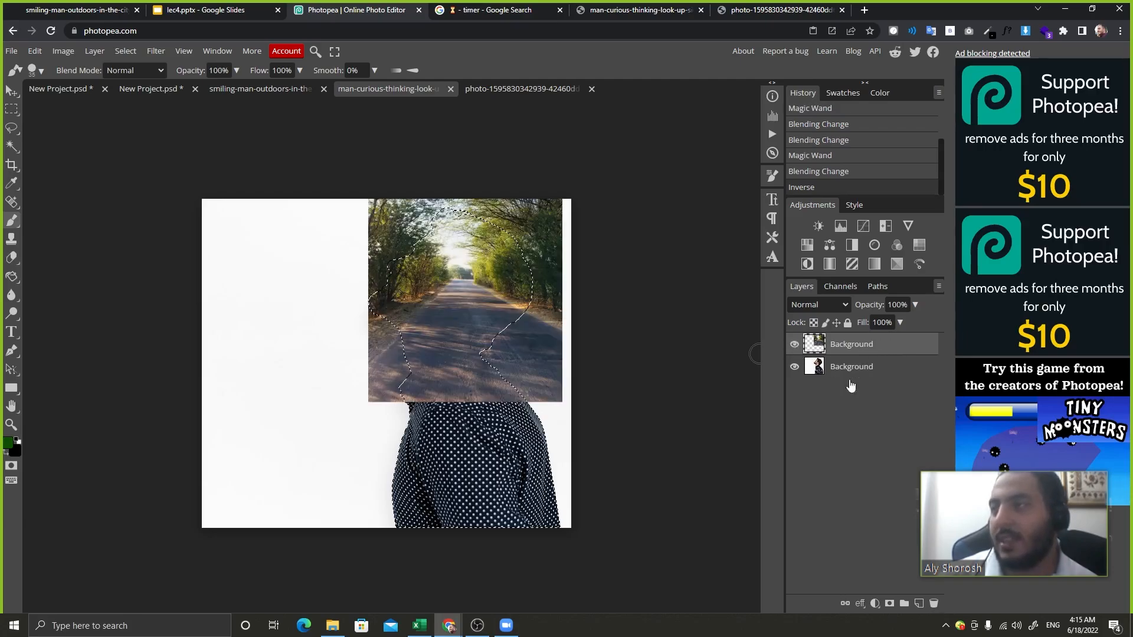
{"action": "left_click", "coordinate": [889, 604]}
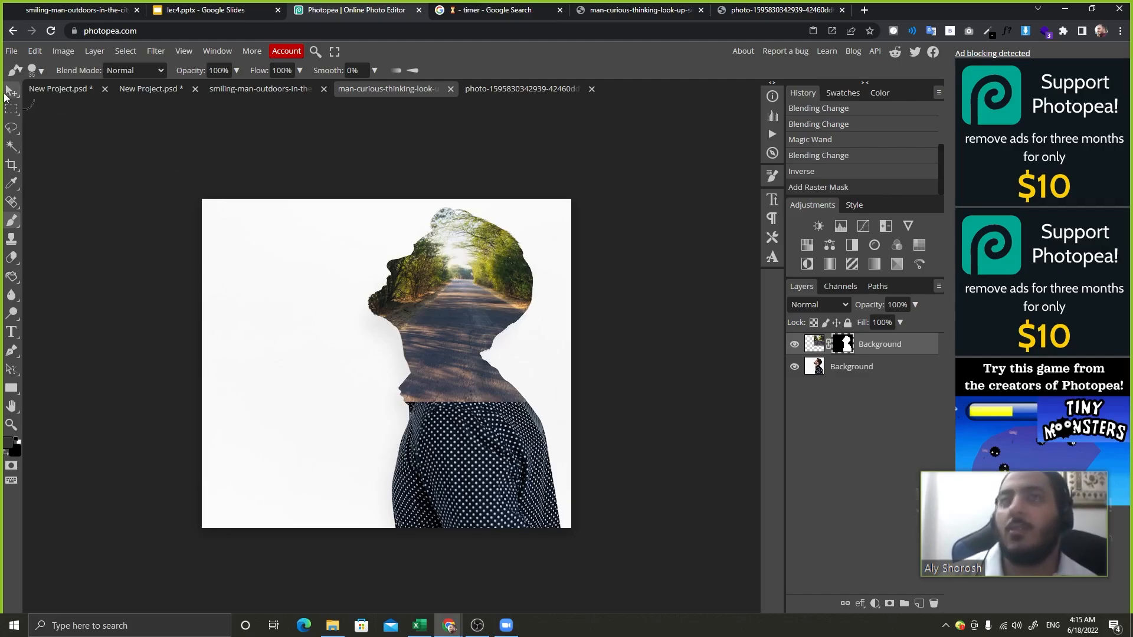
Try moving the road layer together with its linked mask, and undo the move.
{"action": "left_click", "coordinate": [10, 93]}
{"action": "left_click_drag", "start_coordinate": [372, 252], "coordinate": [479, 326]}
{"action": "key", "text": "ctrl+z"}
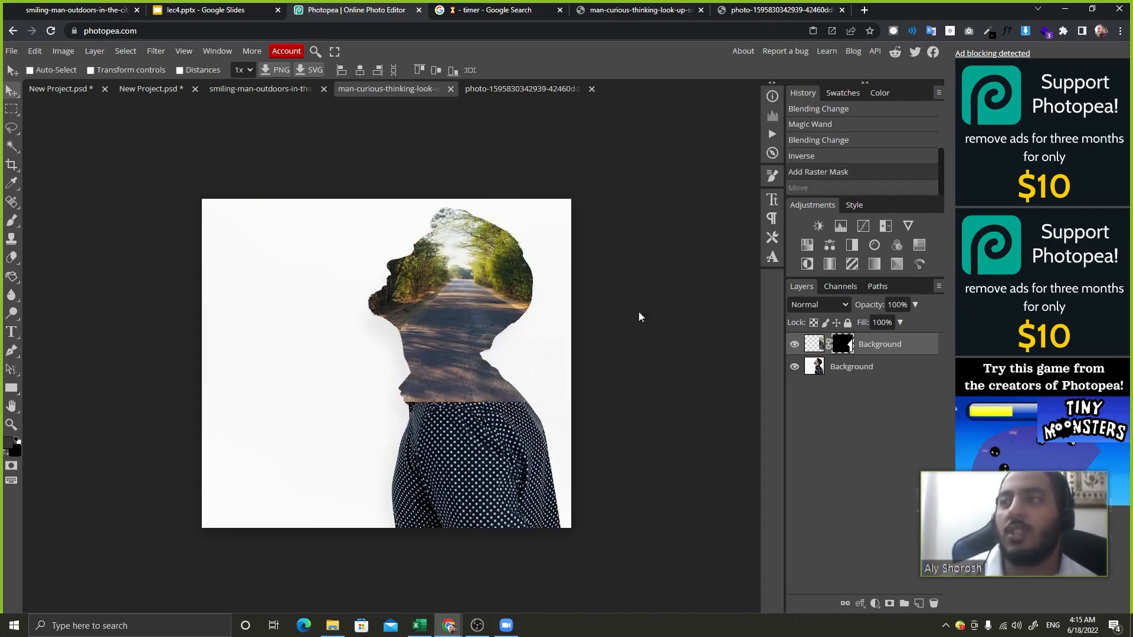
Unlink the raster mask from the road image.
{"action": "left_click", "coordinate": [829, 345]}
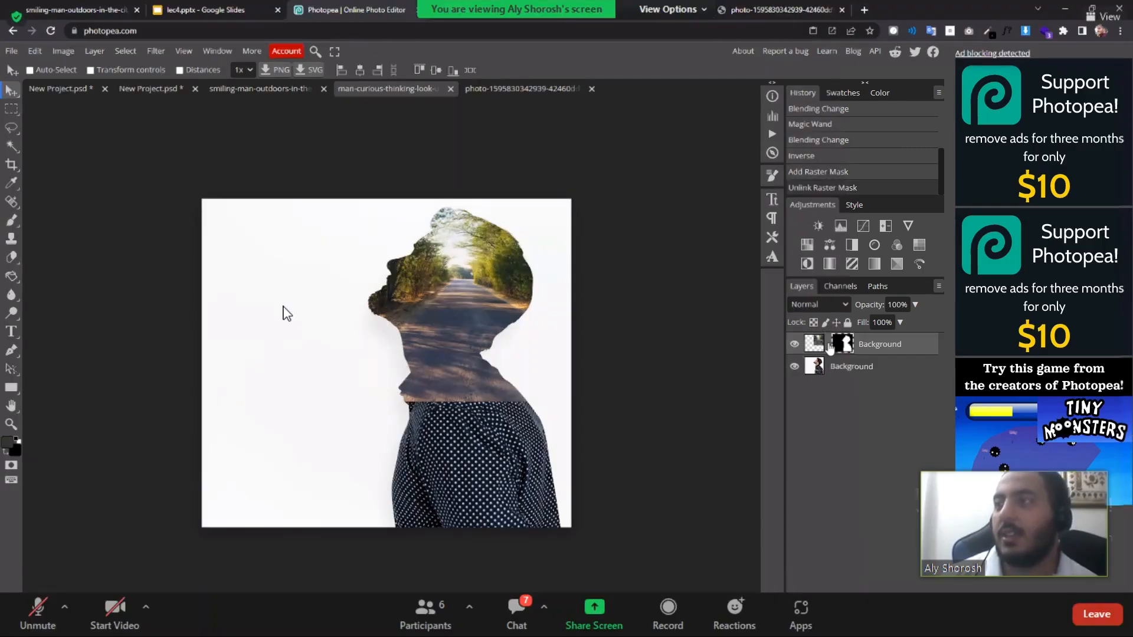
{"action": "left_click", "coordinate": [828, 346]}
{"action": "key", "text": "ctrl+z"}
{"action": "key", "text": "ctrl+z"}
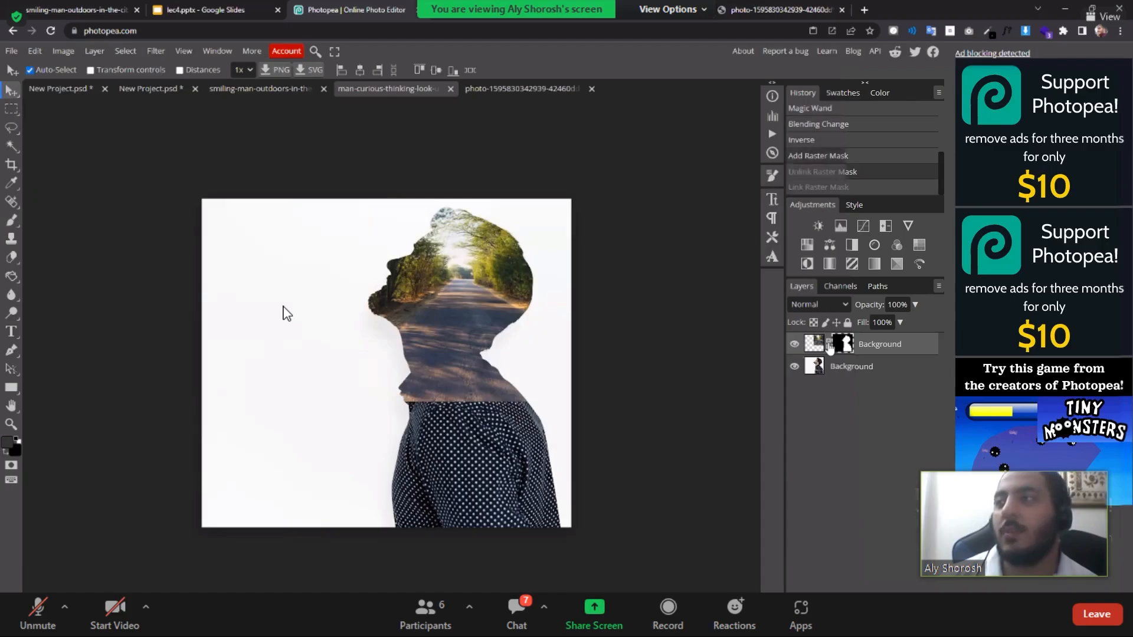
{"action": "left_click", "coordinate": [828, 346]}
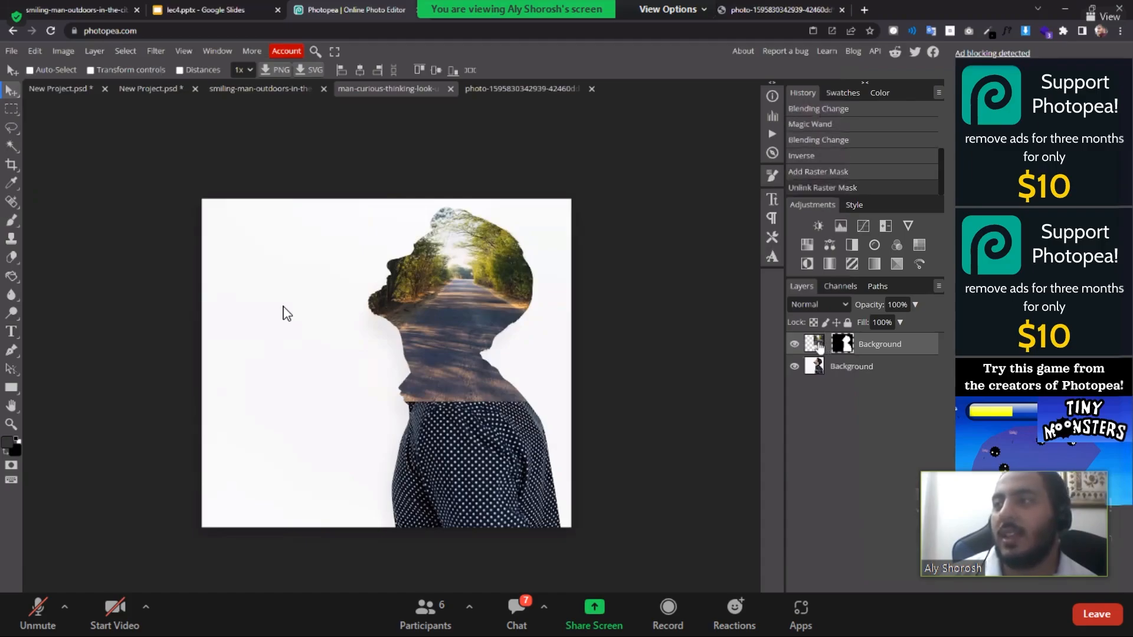
Select the road image instead of its mask and reposition it inside the man's silhouette.
{"action": "left_click", "coordinate": [820, 347]}
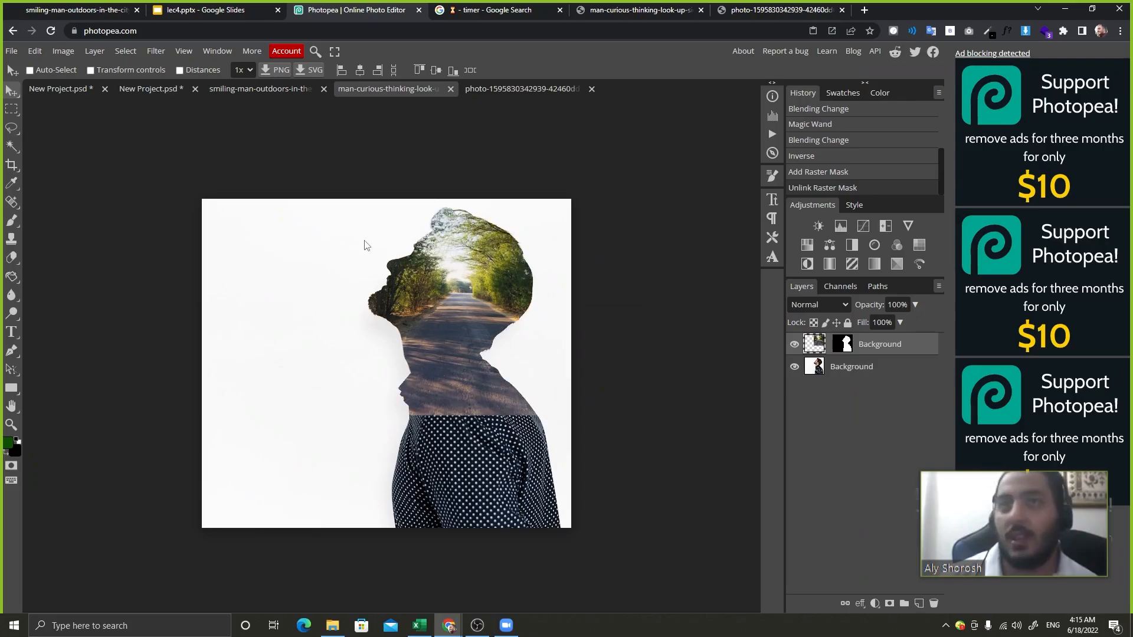
{"action": "mouse_move", "coordinate": [365, 244]}
{"action": "left_mouse_down"}
{"action": "mouse_move", "coordinate": [392, 238]}
{"action": "mouse_move", "coordinate": [375, 221]}
{"action": "mouse_move", "coordinate": [322, 245]}
{"action": "mouse_move", "coordinate": [307, 293]}
{"action": "mouse_move", "coordinate": [363, 365]}
{"action": "mouse_move", "coordinate": [409, 469]}
{"action": "mouse_move", "coordinate": [283, 560]}
{"action": "mouse_move", "coordinate": [218, 417]}
{"action": "mouse_move", "coordinate": [303, 296]}
{"action": "mouse_move", "coordinate": [361, 245]}
{"action": "mouse_move", "coordinate": [356, 220]}
{"action": "mouse_move", "coordinate": [369, 223]}
{"action": "left_mouse_up"}
{"action": "mouse_move", "coordinate": [452, 339]}
{"action": "left_mouse_down"}
{"action": "mouse_move", "coordinate": [463, 360]}
{"action": "mouse_move", "coordinate": [437, 369]}
{"action": "mouse_move", "coordinate": [440, 353]}
{"action": "mouse_move", "coordinate": [454, 355]}
{"action": "left_mouse_up"}
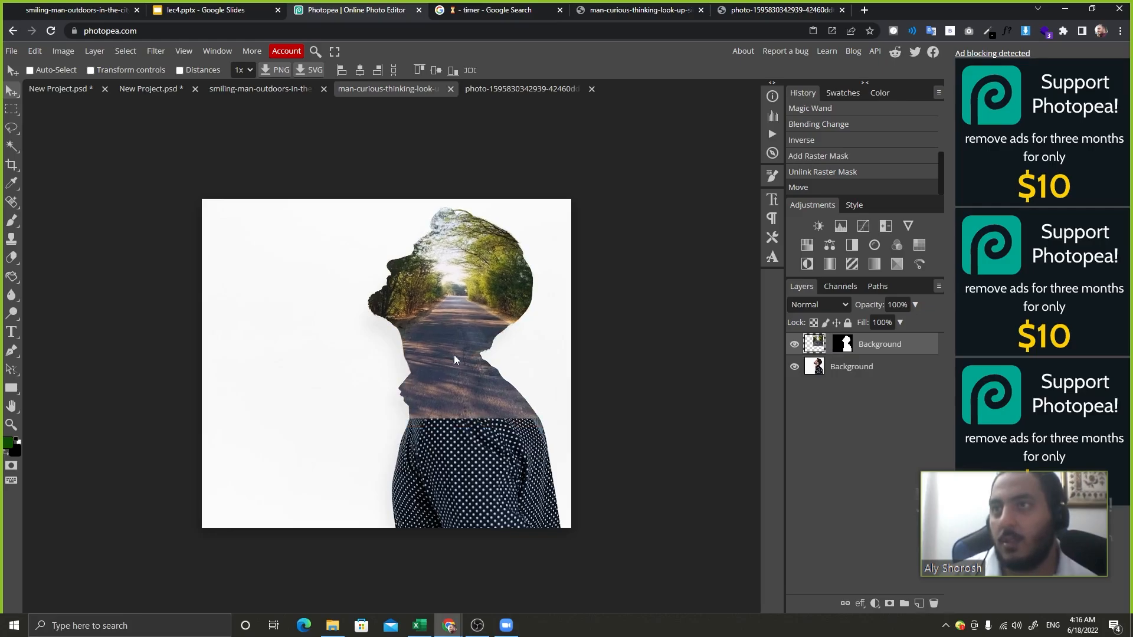
Switch between the Google Slides lecture and Photopea to compare the Masking (TRY IT) example with the current composite.
{"action": "left_click", "coordinate": [215, 9]}
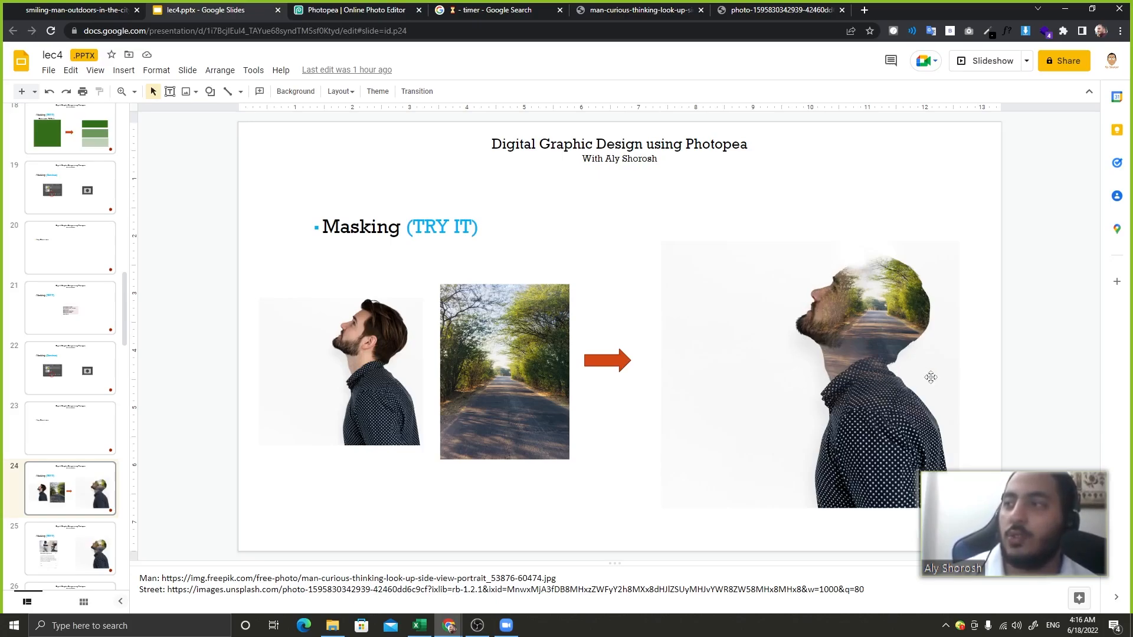
{"action": "left_click", "coordinate": [354, 10]}
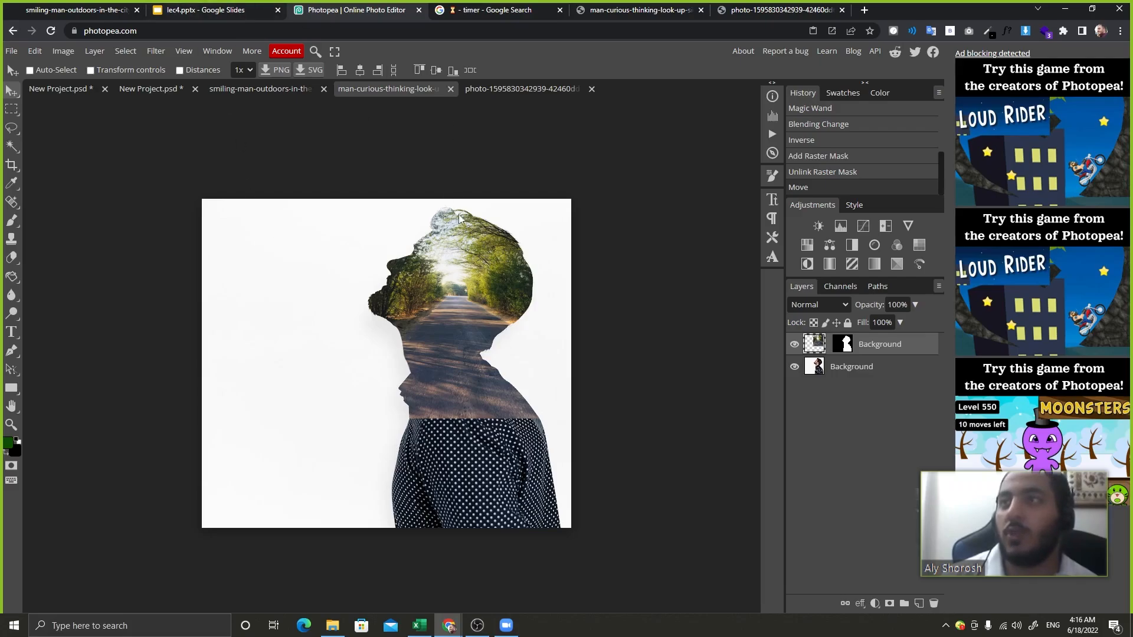
{"action": "left_click", "coordinate": [213, 7]}
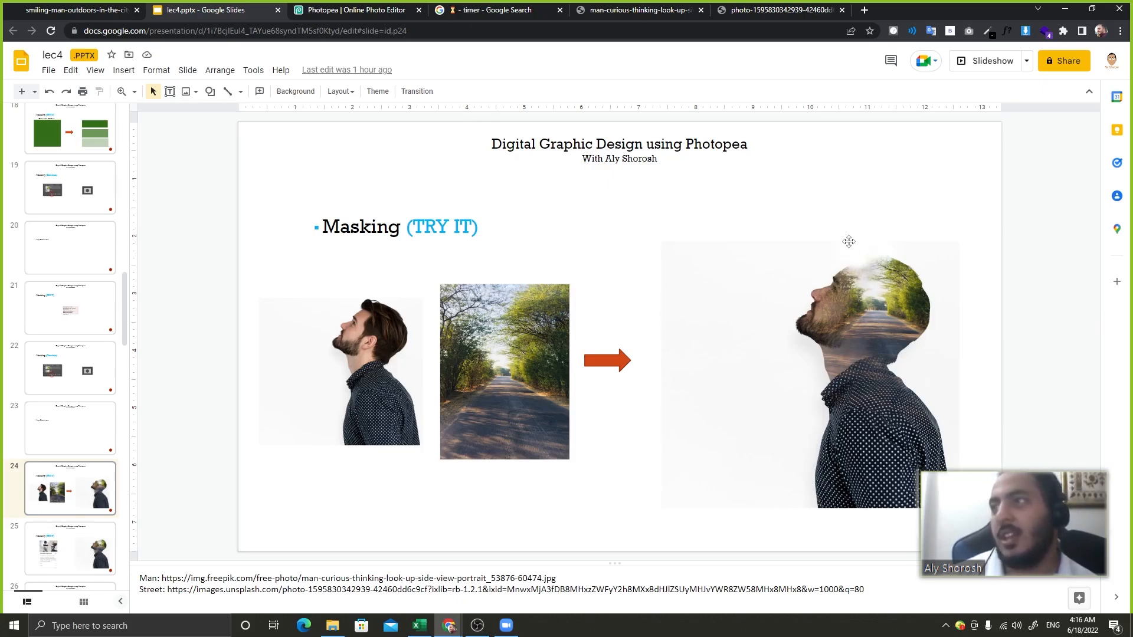
{"action": "left_click", "coordinate": [355, 7]}
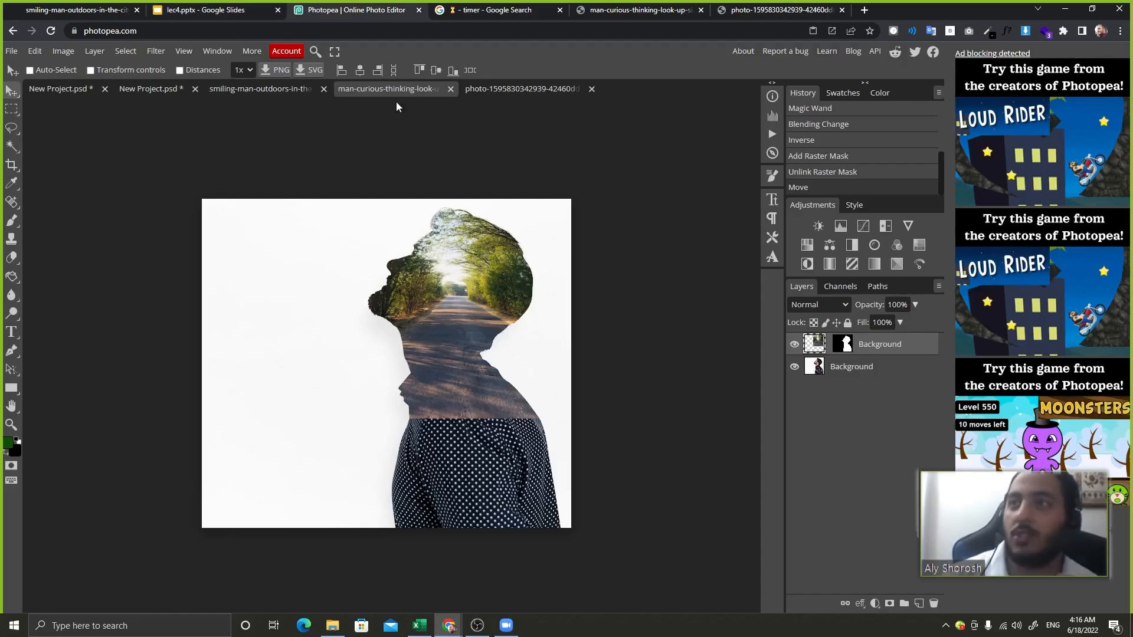
Apply the raster mask permanently to the road layer, test moving the cut-out, and undo that move.
{"action": "left_click", "coordinate": [843, 350]}
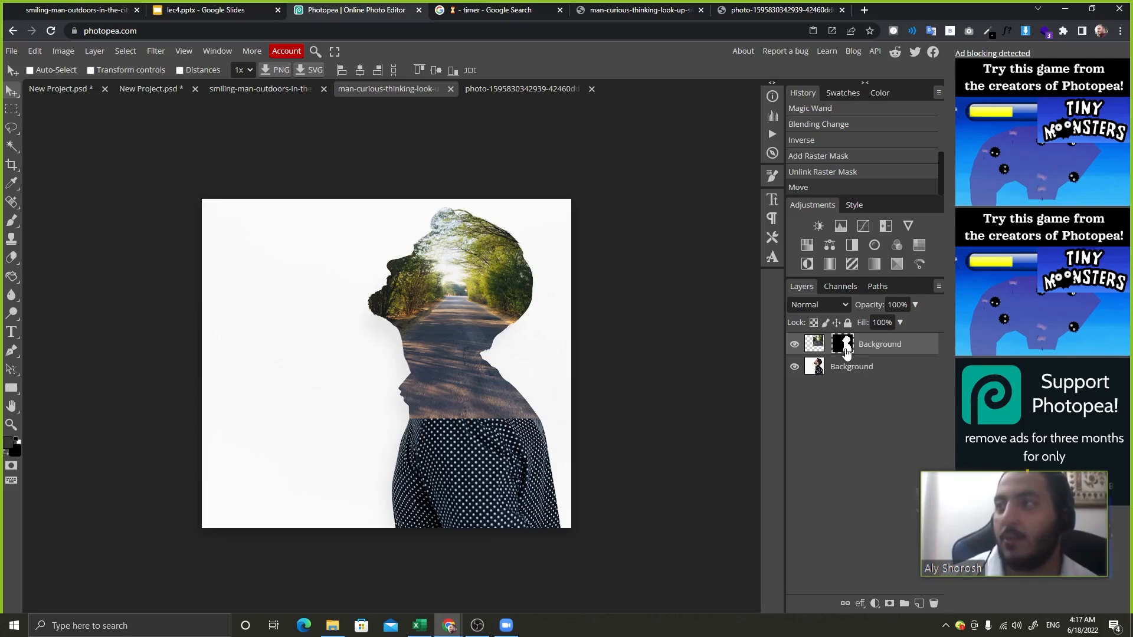
{"action": "right_click", "coordinate": [846, 351]}
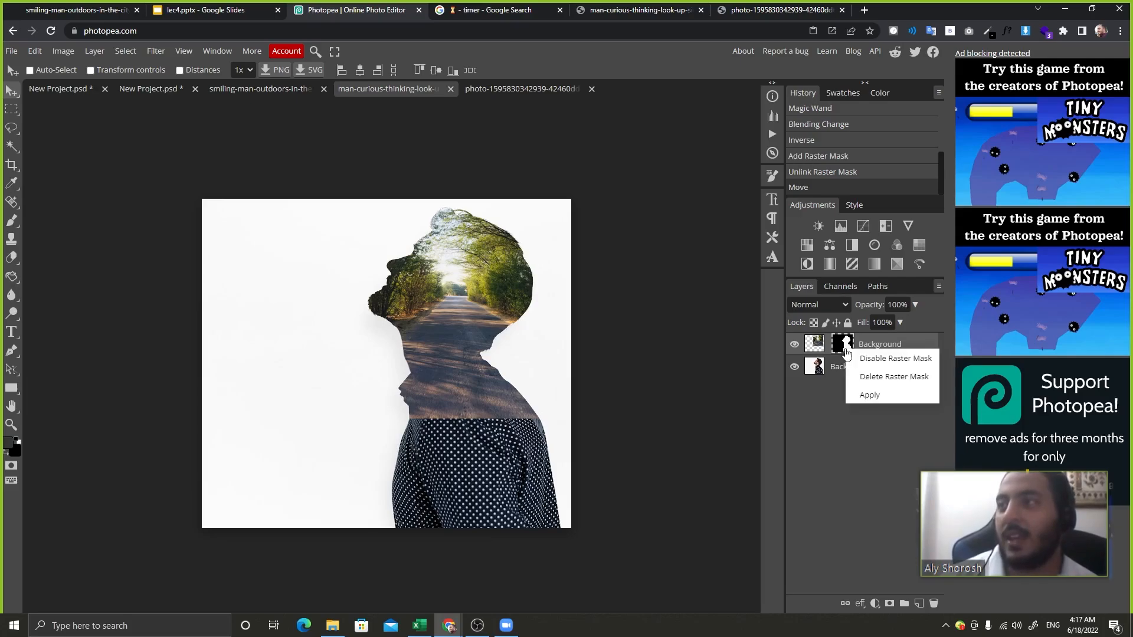
{"action": "left_click", "coordinate": [881, 395]}
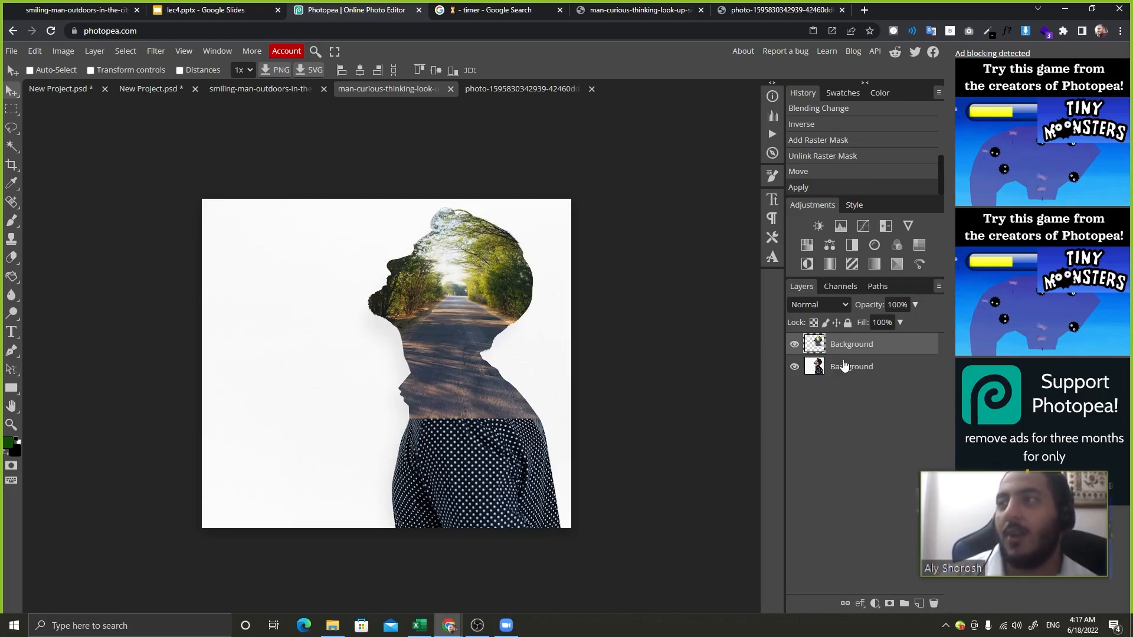
{"action": "left_click_drag", "start_coordinate": [257, 200], "coordinate": [95, 278]}
{"action": "key", "text": "ctrl+z"}
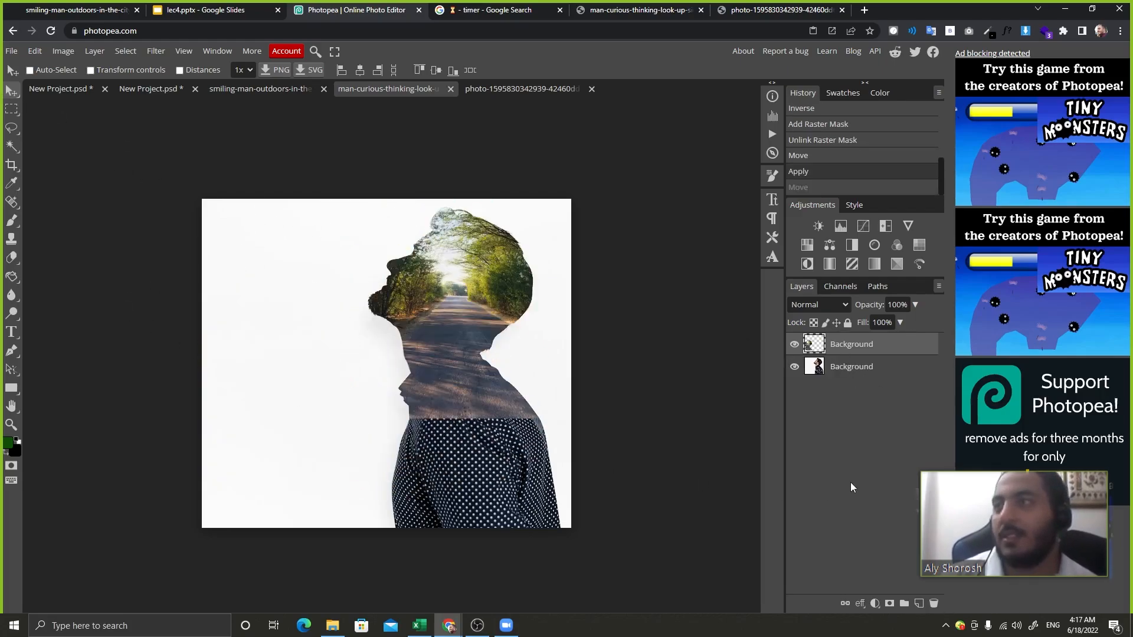
Add a new raster mask to the road cut-out and ready the Brush tool with black as the foreground colour.
{"action": "left_click", "coordinate": [889, 603]}
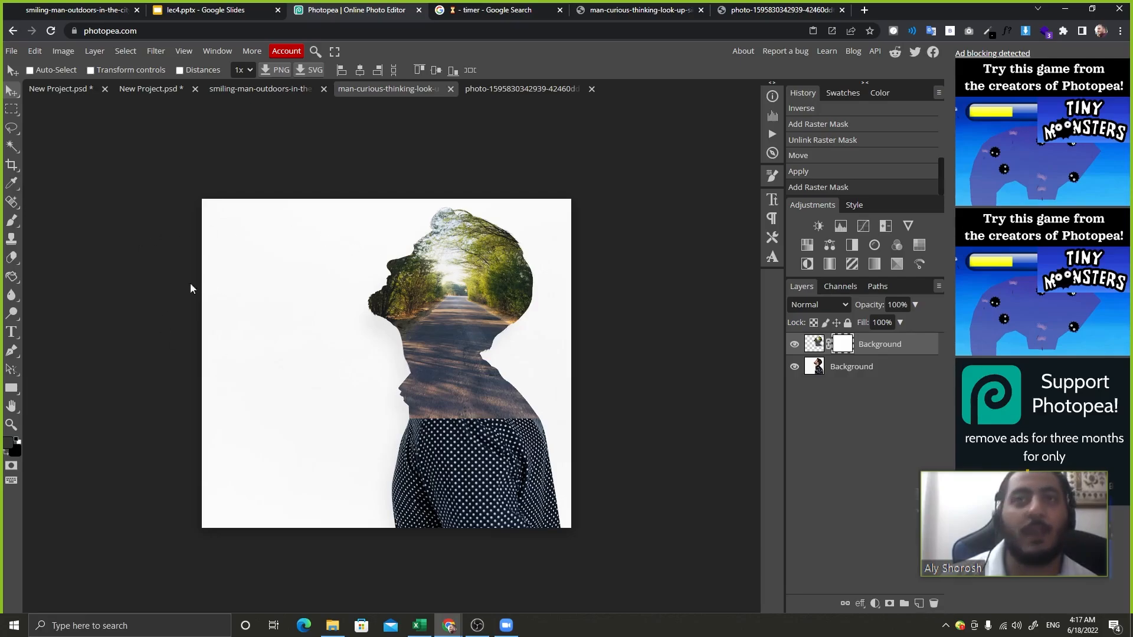
{"action": "left_click", "coordinate": [16, 224]}
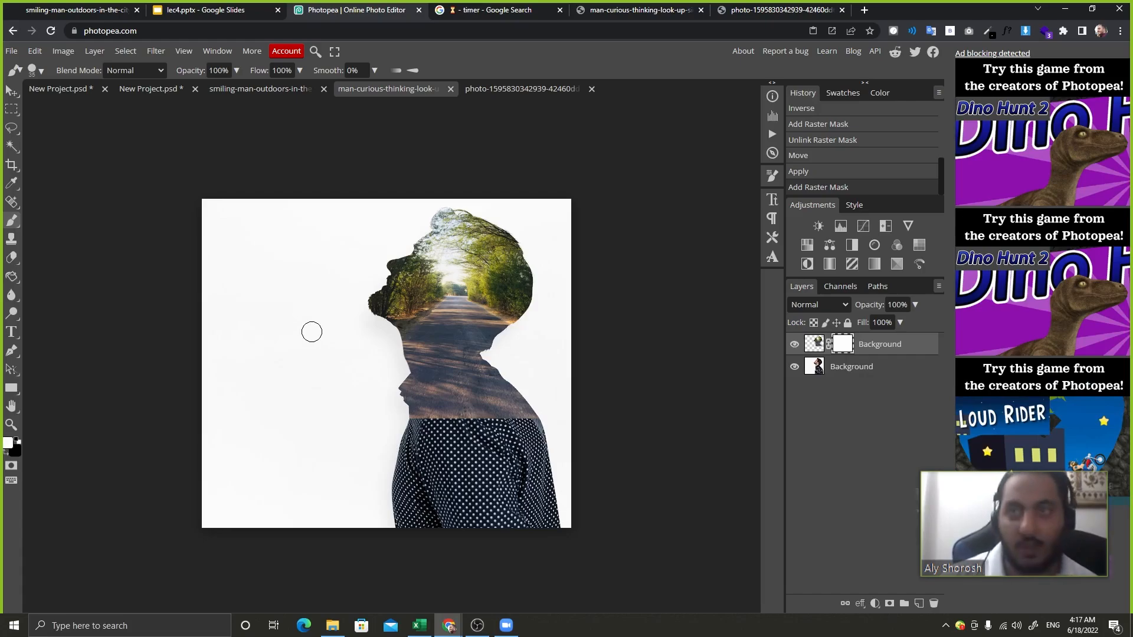
{"action": "key", "text": "x"}
Try painting the new mask over the head and neck with a hard 35 px black brush, and undo the stroke.
{"action": "right_click", "coordinate": [251, 258]}
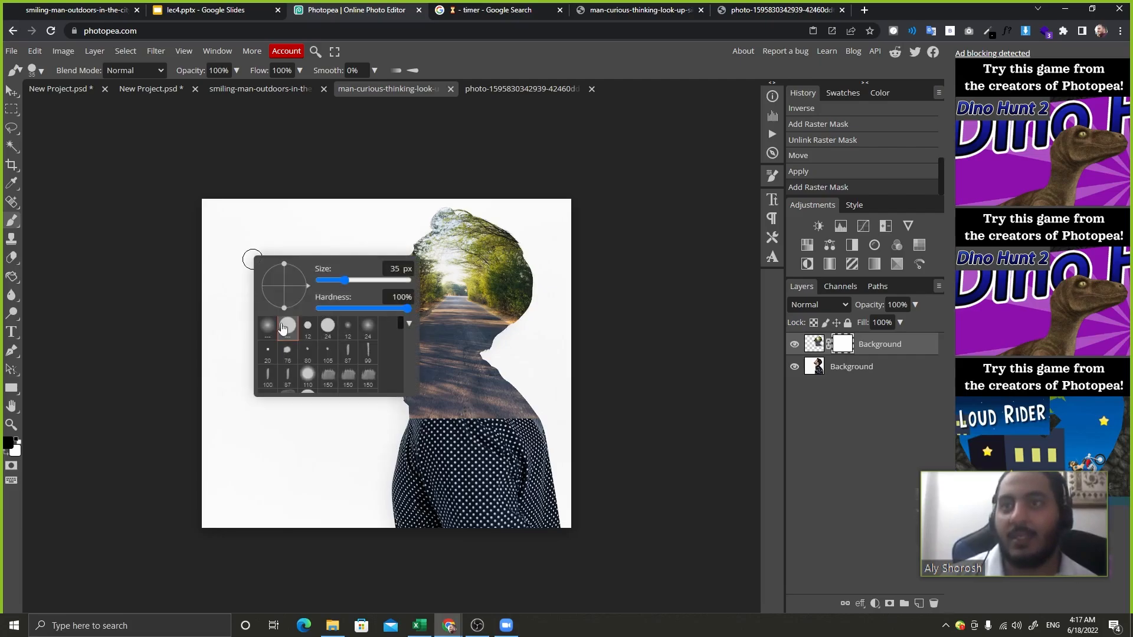
{"action": "left_click", "coordinate": [656, 46]}
{"action": "mouse_move", "coordinate": [553, 372]}
{"action": "left_mouse_down"}
{"action": "mouse_move", "coordinate": [423, 403]}
{"action": "mouse_move", "coordinate": [415, 237]}
{"action": "mouse_move", "coordinate": [369, 467]}
{"action": "mouse_move", "coordinate": [437, 165]}
{"action": "mouse_move", "coordinate": [496, 266]}
{"action": "mouse_move", "coordinate": [751, 360]}
{"action": "left_mouse_up"}
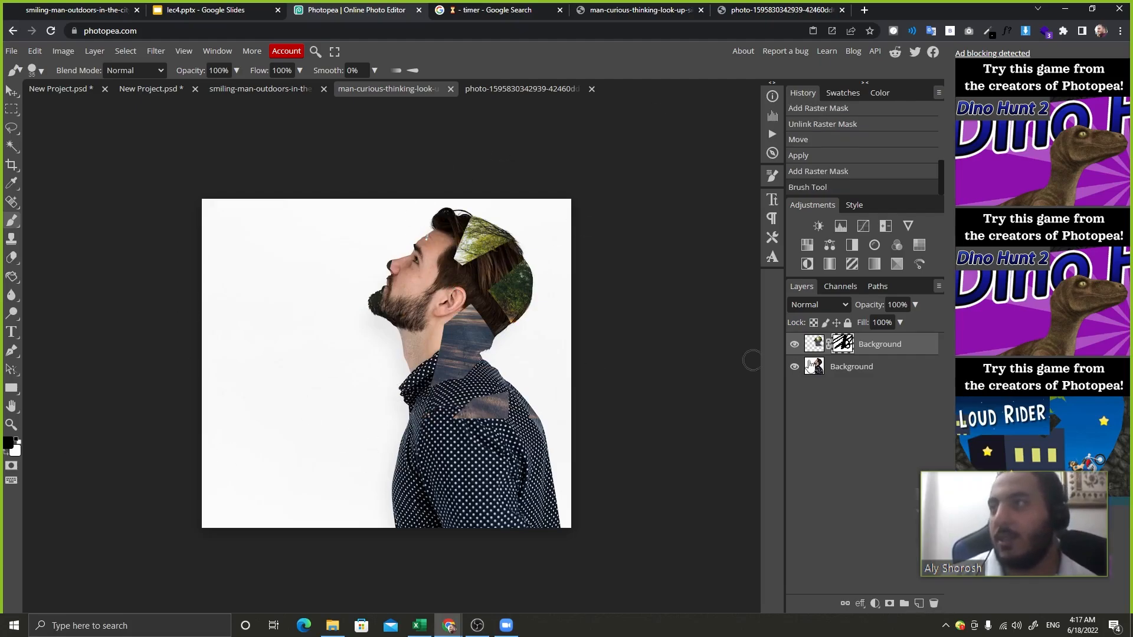
{"action": "key", "text": "ctrl+z"}
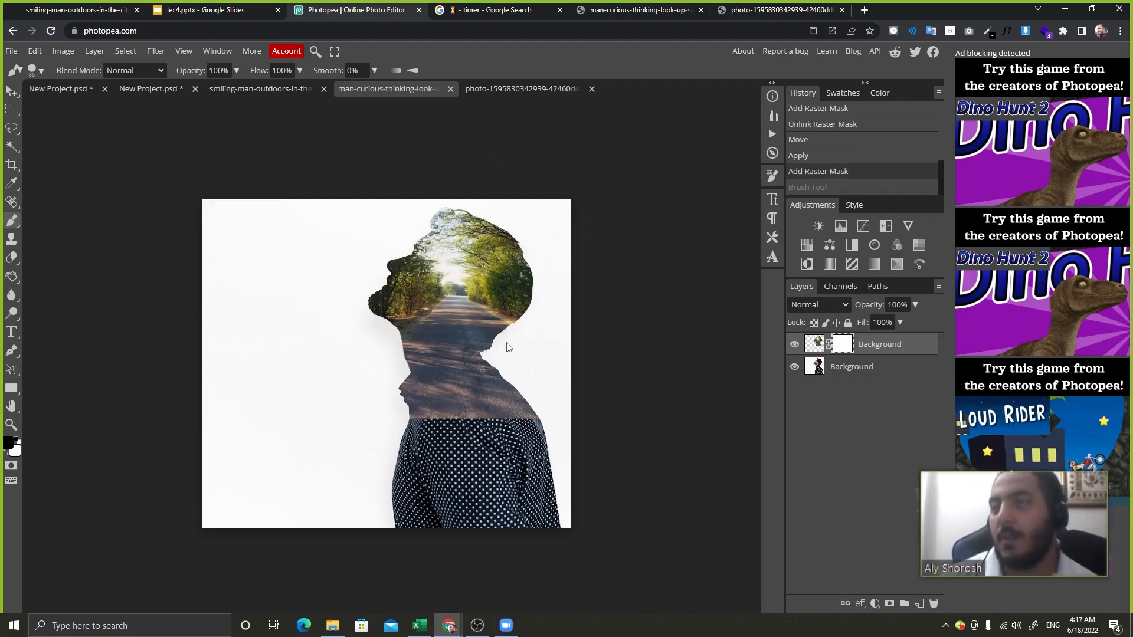
Choose the soft round brush with 0% hardness and paint black on the mask along the road's lower edge across the shirt.
{"action": "right_click", "coordinate": [255, 234]}
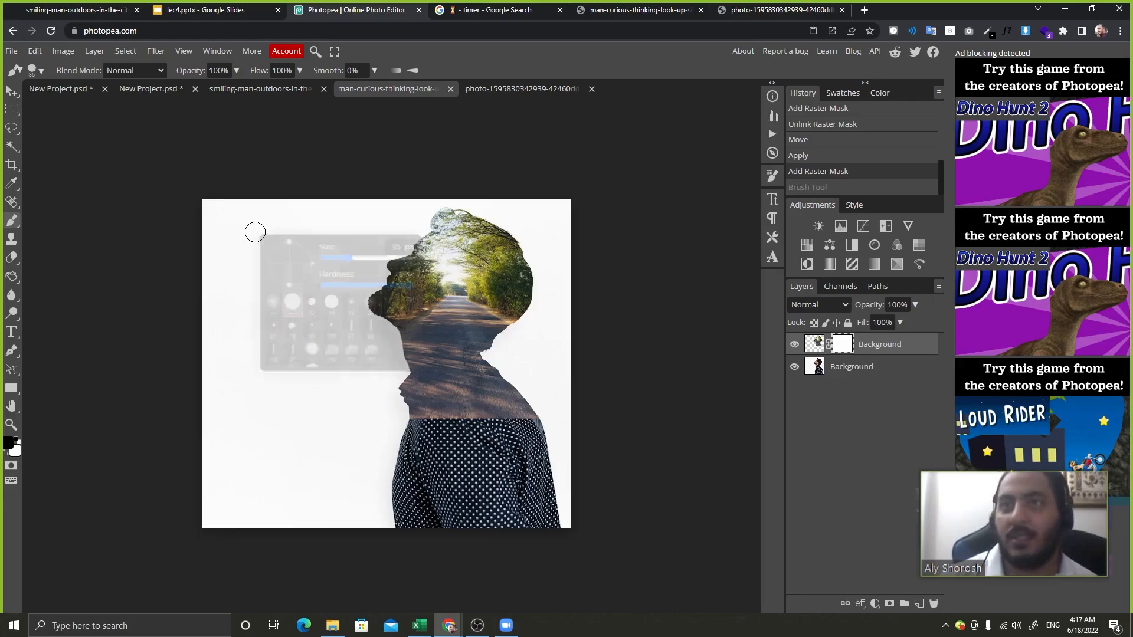
{"action": "left_click", "coordinate": [272, 304]}
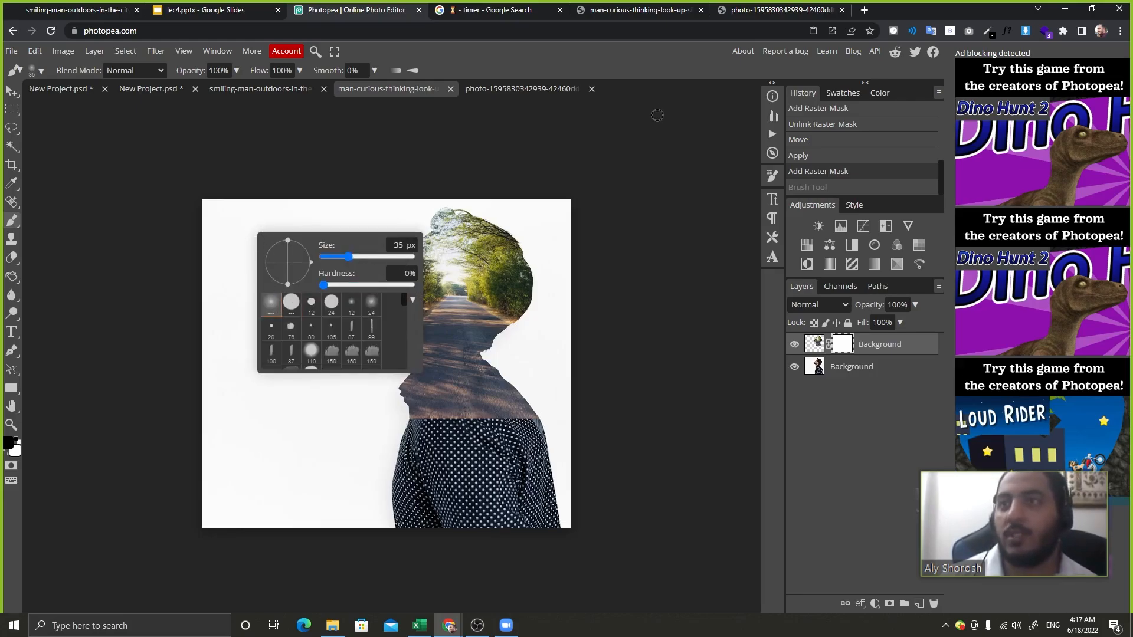
{"action": "left_click", "coordinate": [601, 101]}
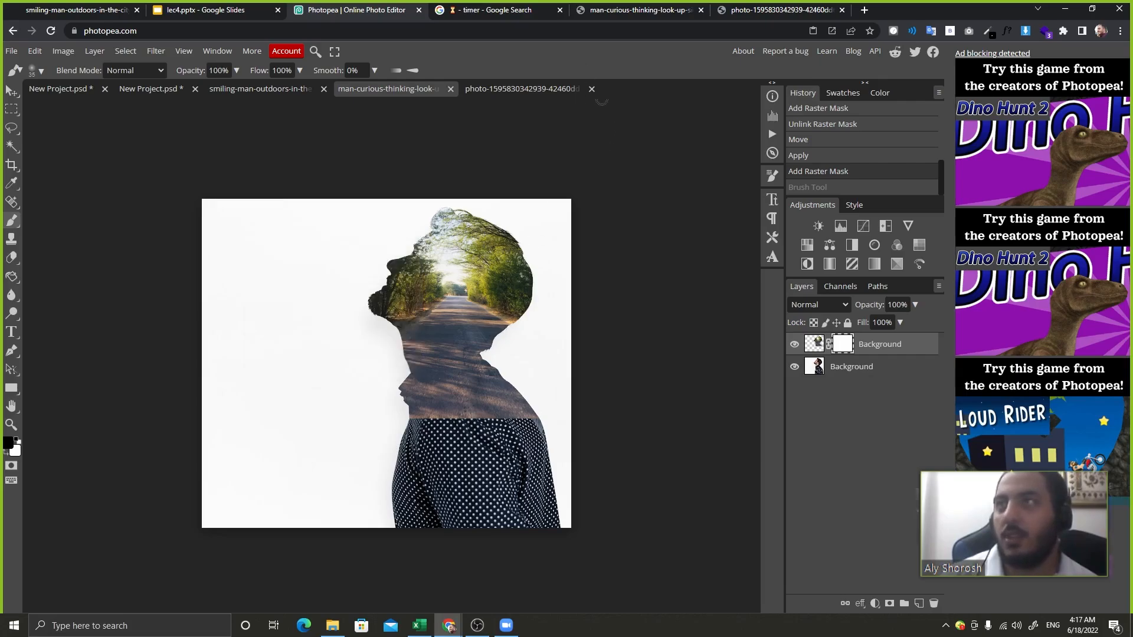
{"action": "left_click_drag", "start_coordinate": [407, 424], "coordinate": [557, 423]}
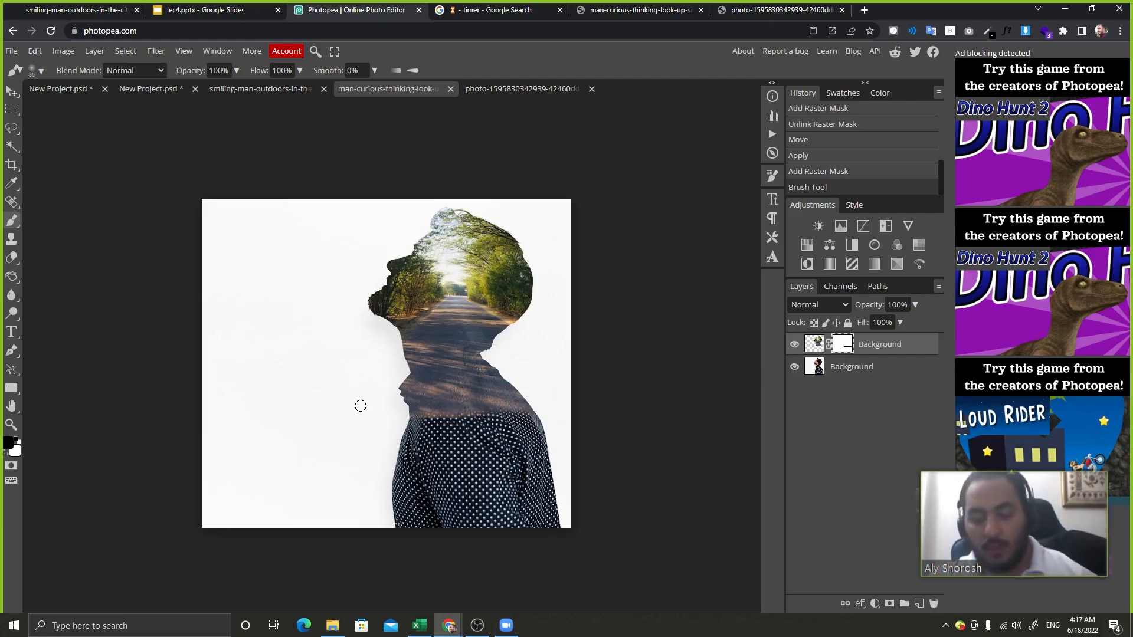
Enlarge the soft brush to 200 px, try painting the road off the collar and shirt, and undo the strokes.
{"action": "key", "text": "bracketright"}
{"action": "key", "text": "bracketright"}
{"action": "key", "text": "bracketright"}
{"action": "key", "text": "bracketright"}
{"action": "key", "text": "bracketright"}
{"action": "key", "text": "bracketright"}
{"action": "key", "text": "bracketright"}
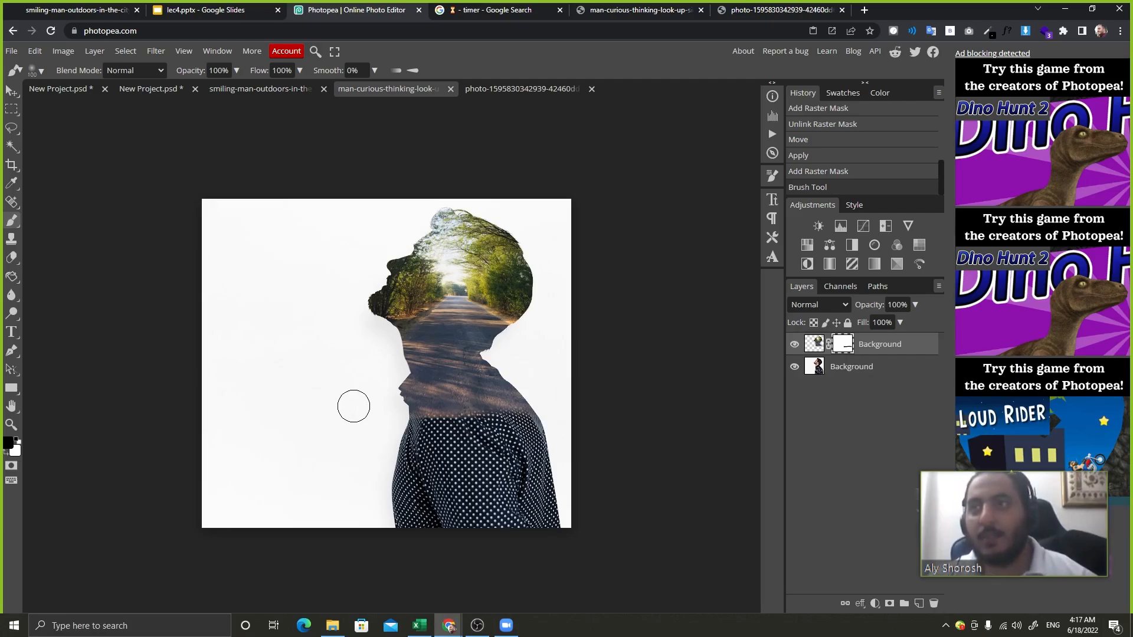
{"action": "key", "text": "bracketright"}
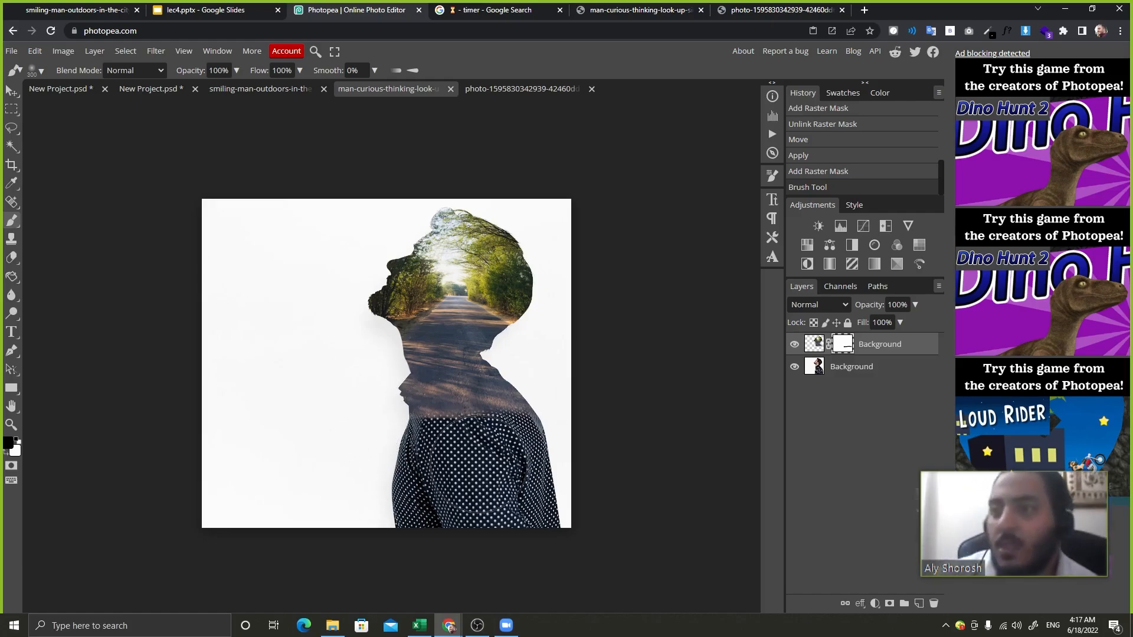
{"action": "mouse_move", "coordinate": [392, 459]}
{"action": "left_mouse_down"}
{"action": "mouse_move", "coordinate": [564, 460]}
{"action": "mouse_move", "coordinate": [413, 471]}
{"action": "mouse_move", "coordinate": [317, 456]}
{"action": "mouse_move", "coordinate": [638, 453]}
{"action": "mouse_move", "coordinate": [450, 456]}
{"action": "mouse_move", "coordinate": [587, 465]}
{"action": "mouse_move", "coordinate": [367, 472]}
{"action": "mouse_move", "coordinate": [503, 475]}
{"action": "mouse_move", "coordinate": [373, 492]}
{"action": "left_mouse_up"}
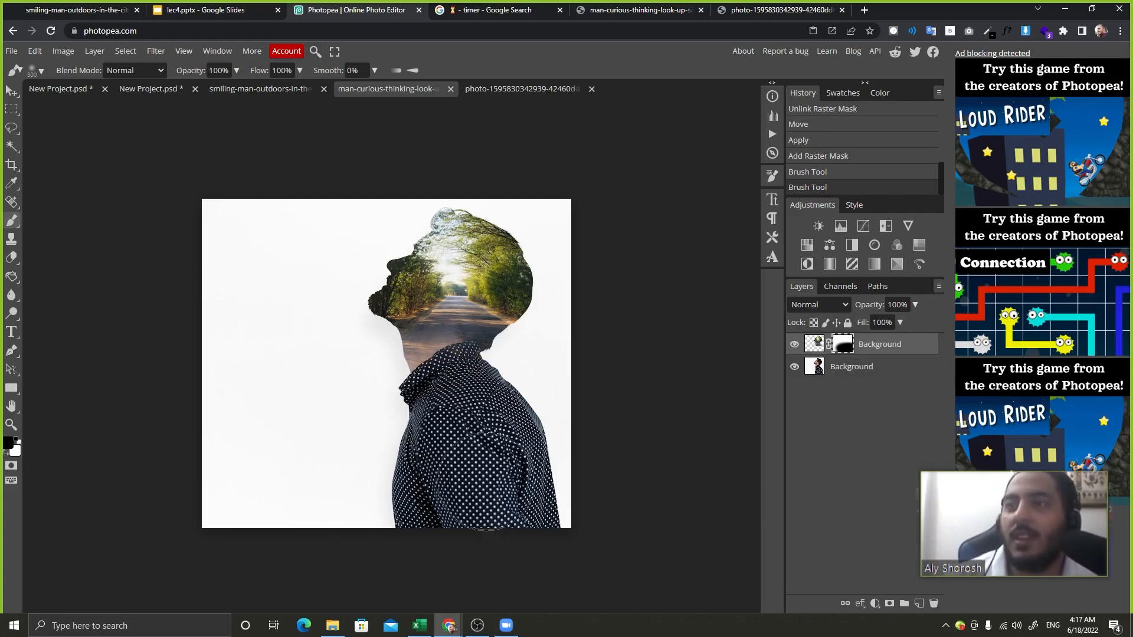
{"action": "left_click", "coordinate": [394, 490]}
{"action": "key", "text": "ctrl+z"}
{"action": "key", "text": "ctrl+z"}
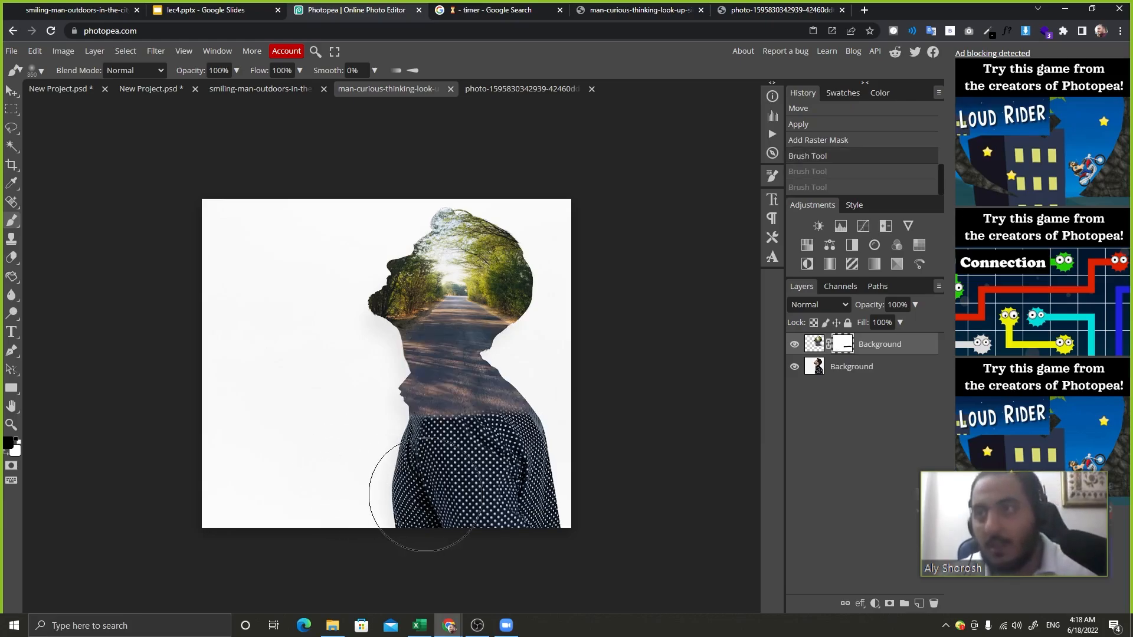
Fade the road off the shirt by painting the mask with a larger soft black brush.
{"action": "key", "text": "bracketright"}
{"action": "key", "text": "bracketright"}
{"action": "key", "text": "bracketright"}
{"action": "key", "text": "bracketright"}
{"action": "mouse_move", "coordinate": [433, 528]}
{"action": "left_mouse_down"}
{"action": "mouse_move", "coordinate": [536, 544]}
{"action": "mouse_move", "coordinate": [524, 598]}
{"action": "left_mouse_up"}
Reduce the brush to 175 px, paint white on the mask inside the head, and paint black over the collar and shirt.
{"action": "key", "text": "bracketleft"}
{"action": "key", "text": "bracketleft"}
{"action": "key", "text": "bracketleft"}
{"action": "key", "text": "bracketleft"}
{"action": "key", "text": "bracketleft"}
{"action": "key", "text": "bracketleft"}
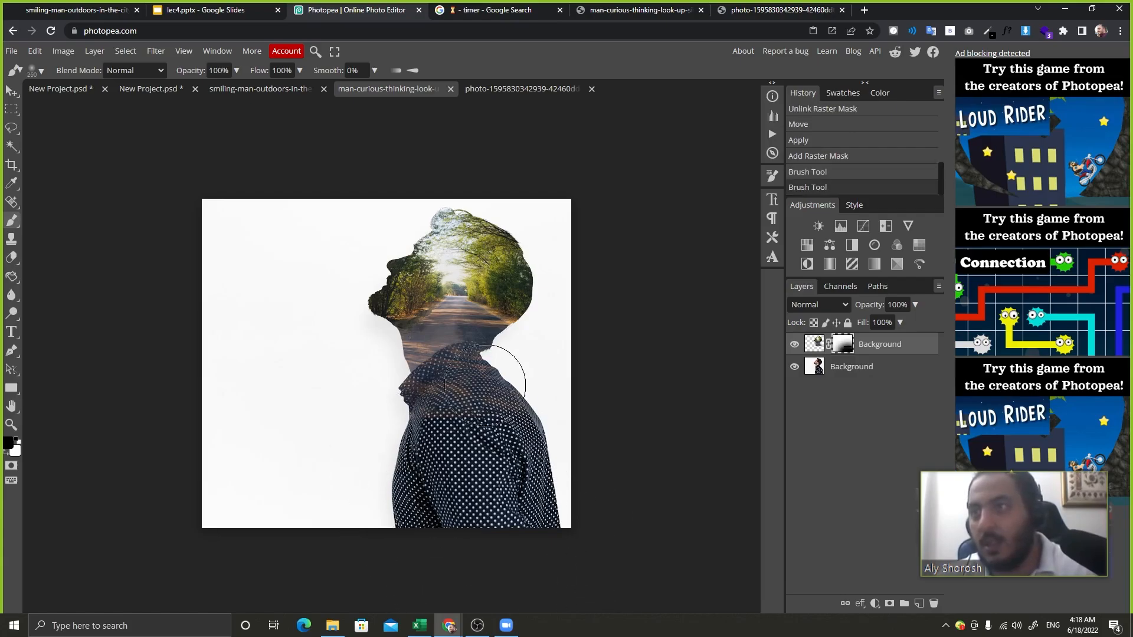
{"action": "key", "text": "x"}
{"action": "mouse_move", "coordinate": [446, 289]}
{"action": "left_mouse_down"}
{"action": "mouse_move", "coordinate": [452, 318]}
{"action": "mouse_move", "coordinate": [493, 305]}
{"action": "left_mouse_up"}
{"action": "key", "text": "x"}
{"action": "mouse_move", "coordinate": [503, 377]}
{"action": "left_mouse_down"}
{"action": "mouse_move", "coordinate": [442, 392]}
{"action": "mouse_move", "coordinate": [439, 435]}
{"action": "left_mouse_up"}
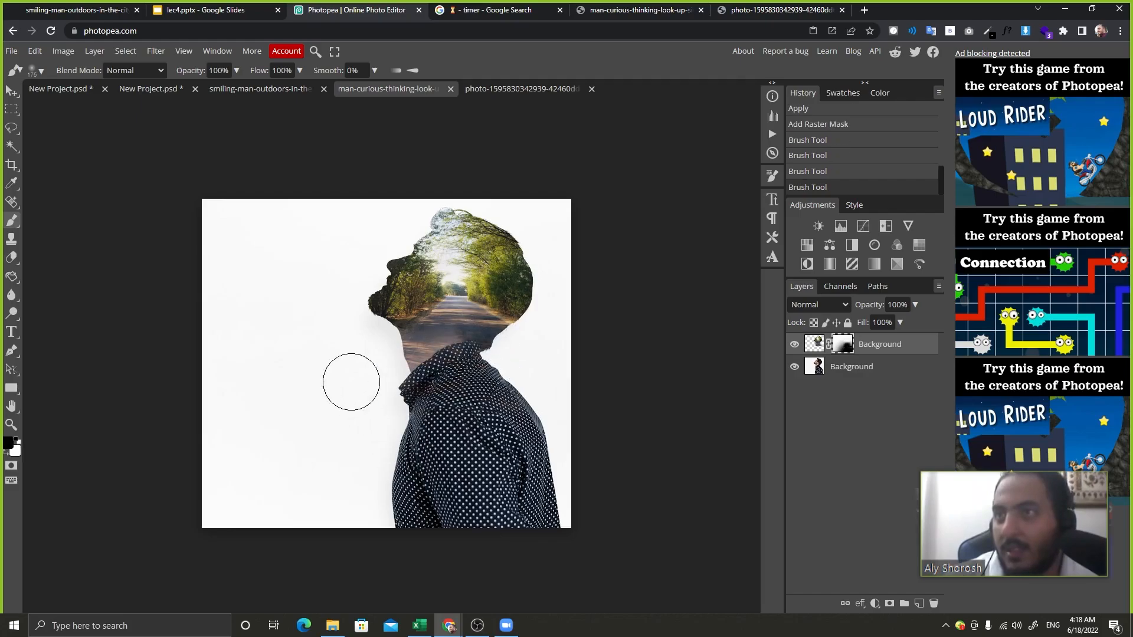
Try brushing the mask beside the chin with white, switch back to black, and undo the last stroke.
{"action": "key", "text": "x"}
{"action": "mouse_move", "coordinate": [343, 309]}
{"action": "left_mouse_down"}
{"action": "mouse_move", "coordinate": [355, 230]}
{"action": "mouse_move", "coordinate": [345, 295]}
{"action": "mouse_move", "coordinate": [362, 247]}
{"action": "mouse_move", "coordinate": [361, 269]}
{"action": "mouse_move", "coordinate": [383, 295]}
{"action": "mouse_move", "coordinate": [395, 249]}
{"action": "mouse_move", "coordinate": [376, 298]}
{"action": "mouse_move", "coordinate": [369, 244]}
{"action": "mouse_move", "coordinate": [344, 321]}
{"action": "left_mouse_up"}
{"action": "key", "text": "x"}
{"action": "key", "text": "ctrl+z"}
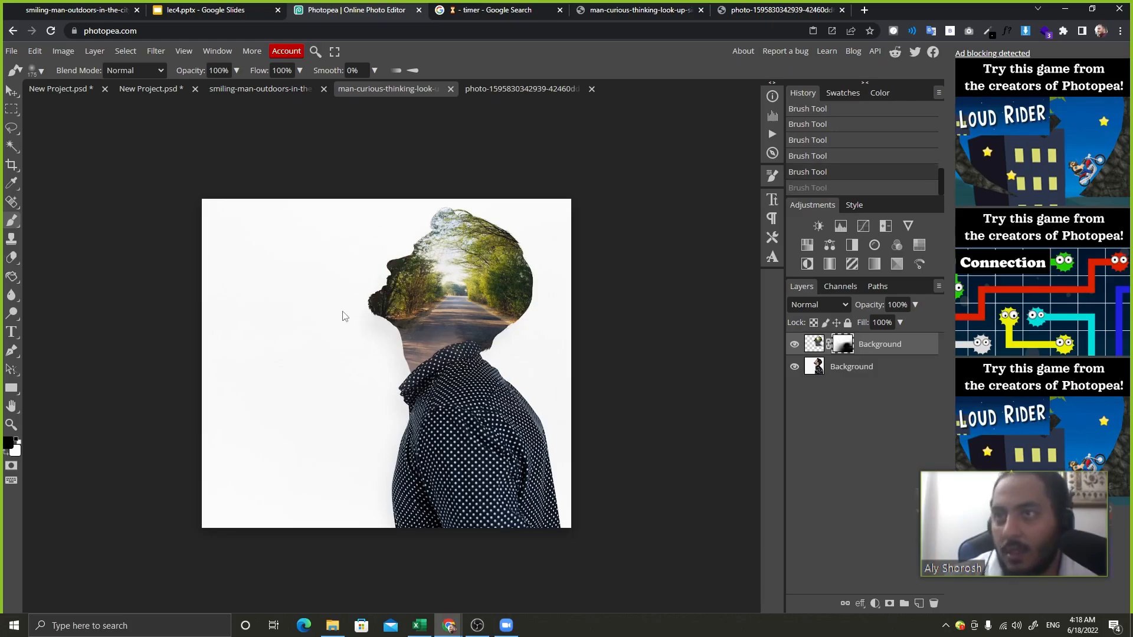
Reveal the man's face by painting black on the road layer's mask in front of it with a soft brush of about 500 px.
{"action": "key", "text": "bracketright"}
{"action": "key", "text": "bracketright"}
{"action": "key", "text": "bracketright"}
{"action": "key", "text": "bracketright"}
{"action": "key", "text": "bracketright"}
{"action": "key", "text": "bracketright"}
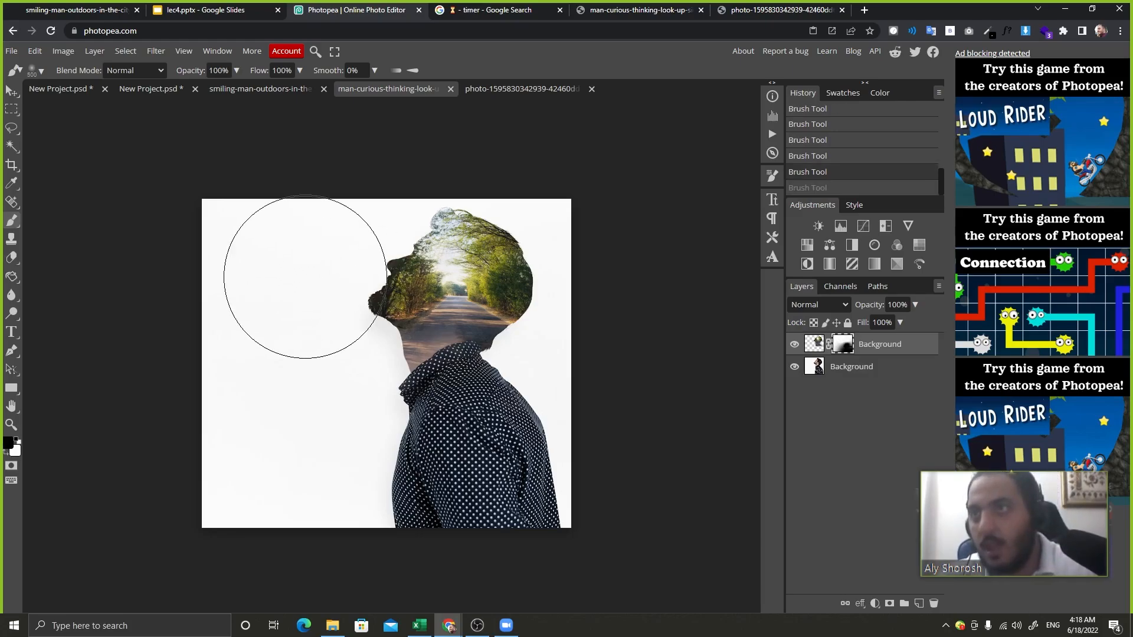
{"action": "left_click_drag", "start_coordinate": [263, 304], "coordinate": [279, 286]}
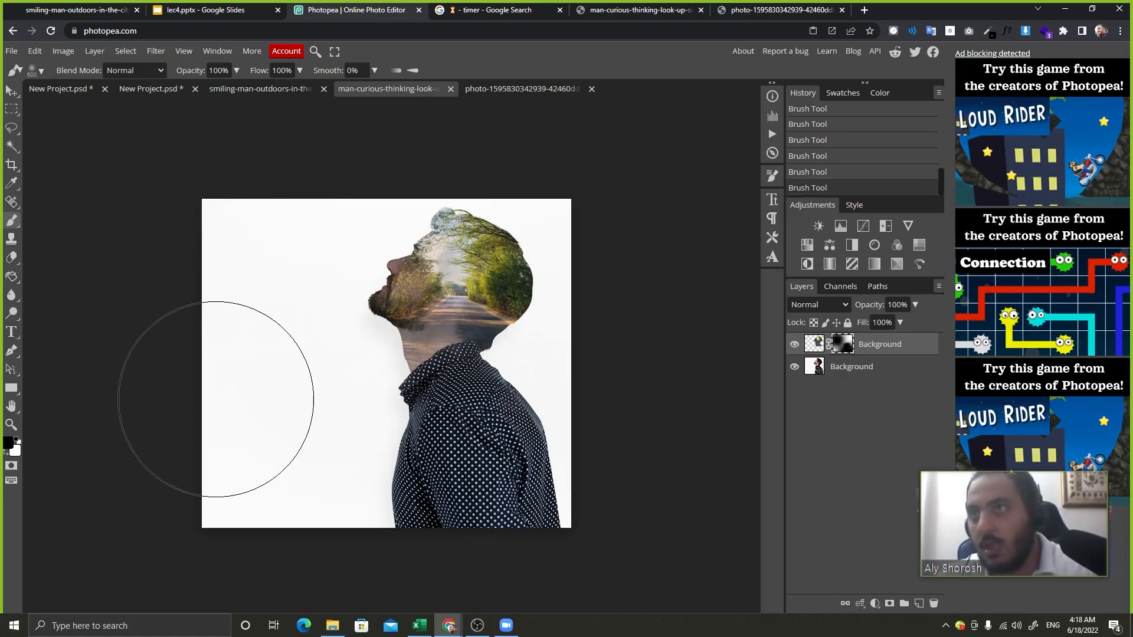
Reduce the brush to 250 px and paint more black along the nose and forehead to bring out the face.
{"action": "key", "text": "bracketleft"}
{"action": "key", "text": "bracketleft"}
{"action": "key", "text": "bracketleft"}
{"action": "key", "text": "bracketleft"}
{"action": "left_click_drag", "start_coordinate": [371, 238], "coordinate": [358, 262]}
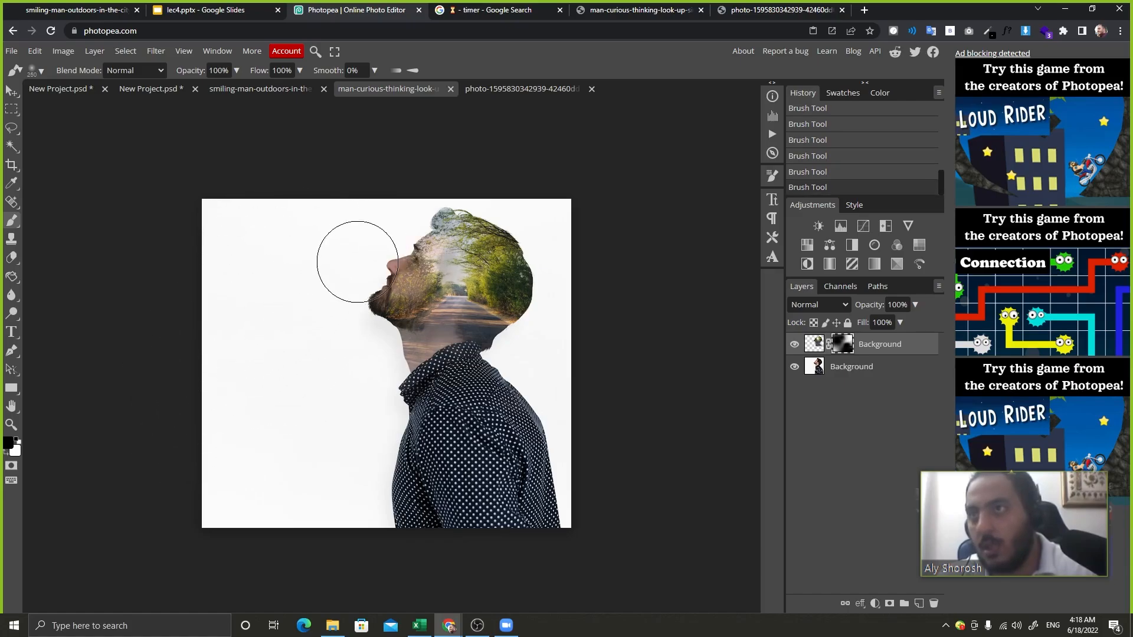
Reveal the hair at the top of the head by painting black on the road mask with a 150 px brush.
{"action": "key", "text": "x"}
{"action": "key", "text": "bracketright"}
{"action": "key", "text": "bracketright"}
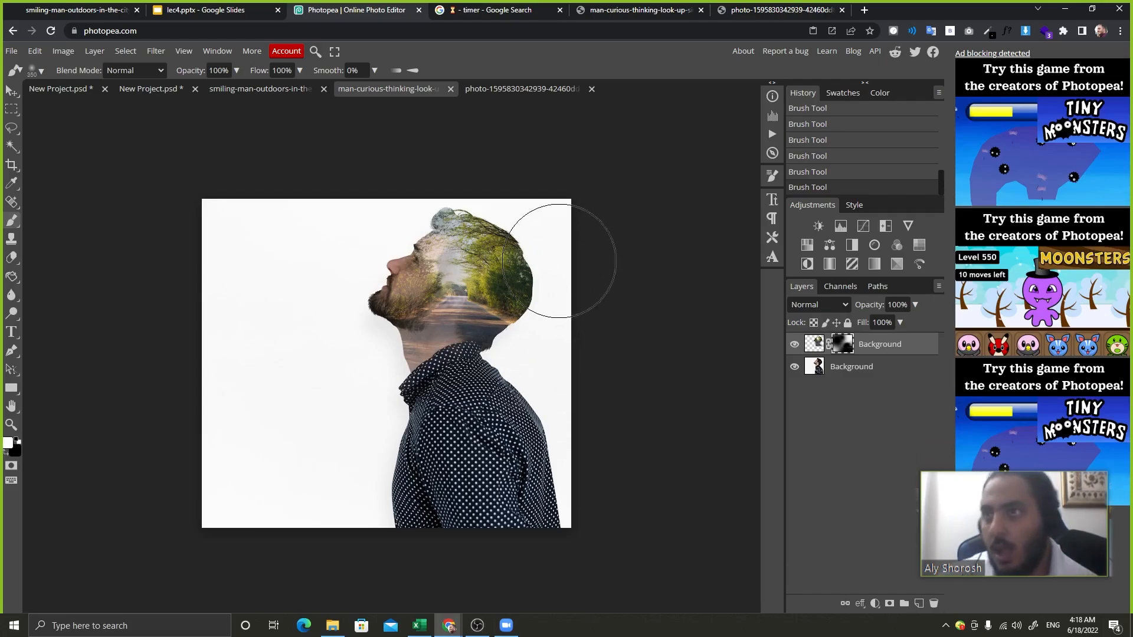
{"action": "key", "text": "x"}
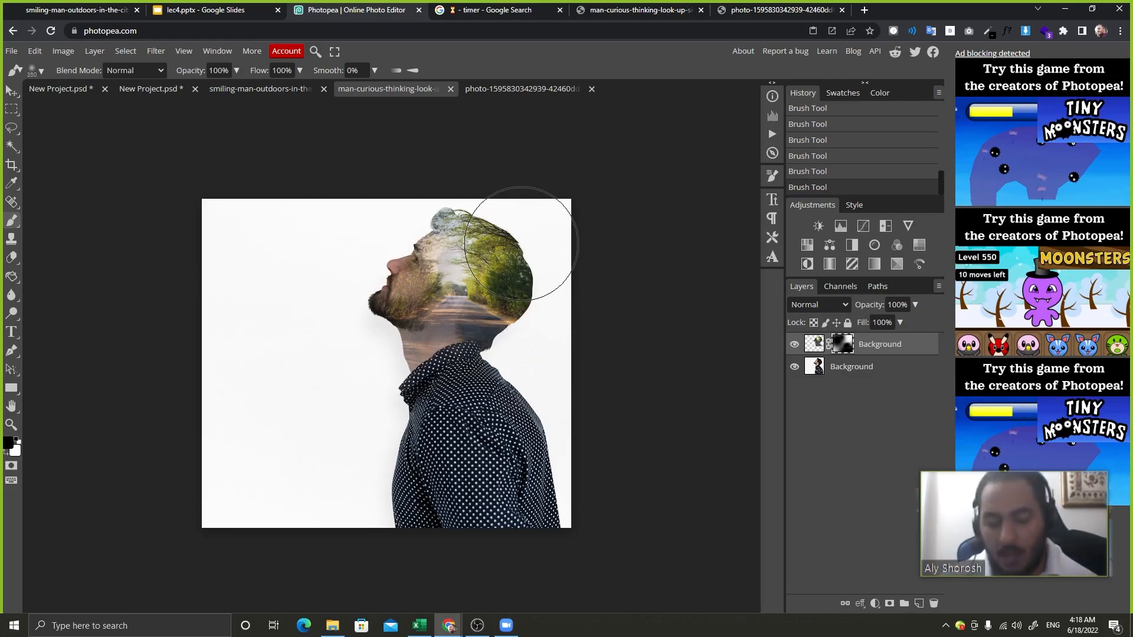
{"action": "key", "text": "bracketleft"}
{"action": "key", "text": "bracketleft"}
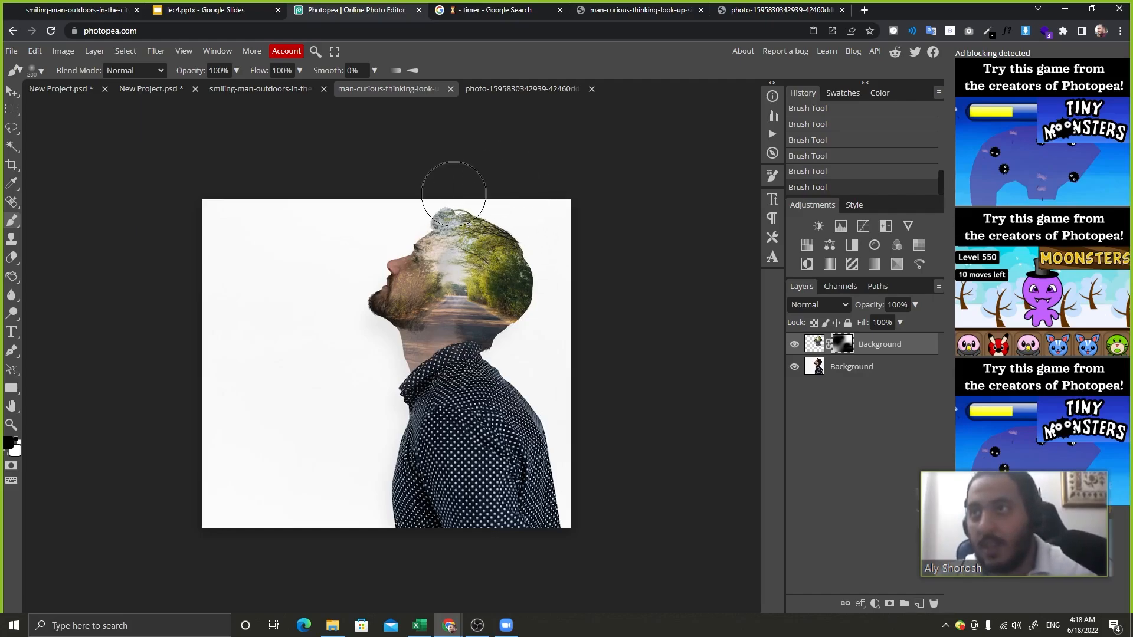
{"action": "key", "text": "bracketleft"}
{"action": "left_click_drag", "start_coordinate": [435, 209], "coordinate": [453, 206]}
{"action": "left_click", "coordinate": [461, 204]}
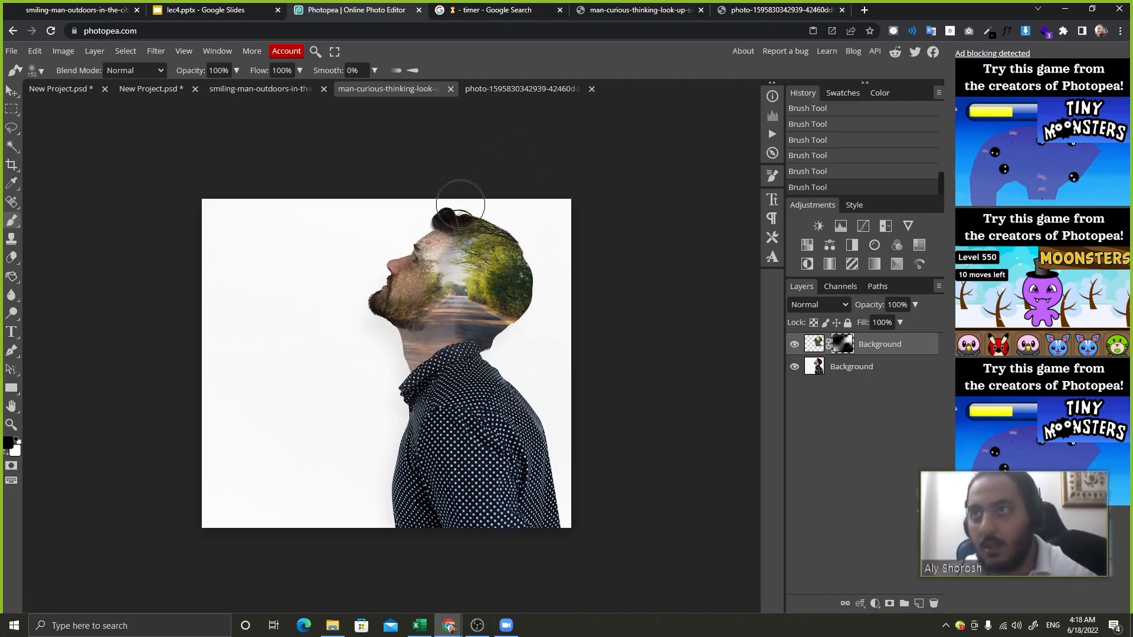
{"action": "left_click", "coordinate": [484, 209]}
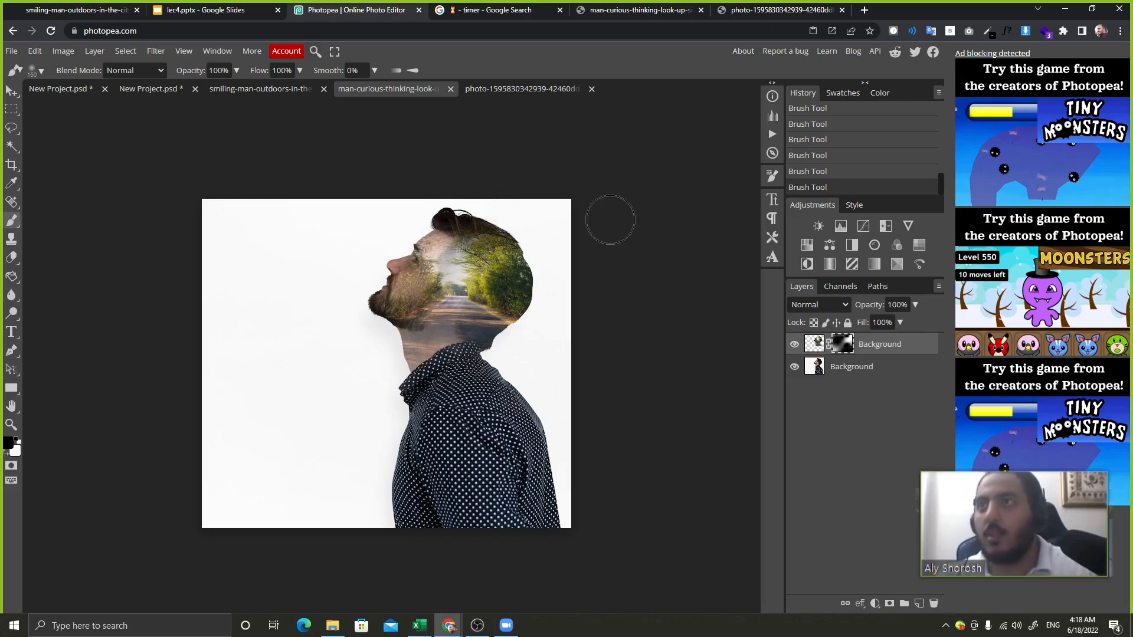
Restore the trees along the upper back of the head with white, and paint black over the front hair tuft.
{"action": "key", "text": "x"}
{"action": "mouse_move", "coordinate": [519, 230]}
{"action": "left_mouse_down"}
{"action": "mouse_move", "coordinate": [472, 218]}
{"action": "mouse_move", "coordinate": [490, 216]}
{"action": "left_mouse_up"}
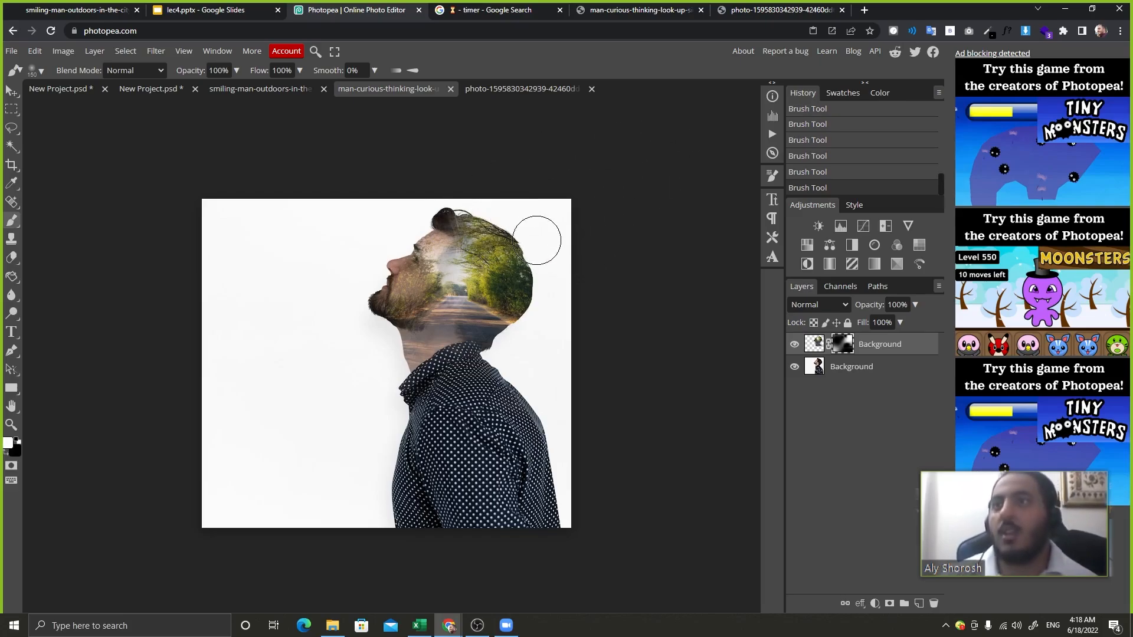
{"action": "key", "text": "x"}
{"action": "left_click", "coordinate": [443, 218]}
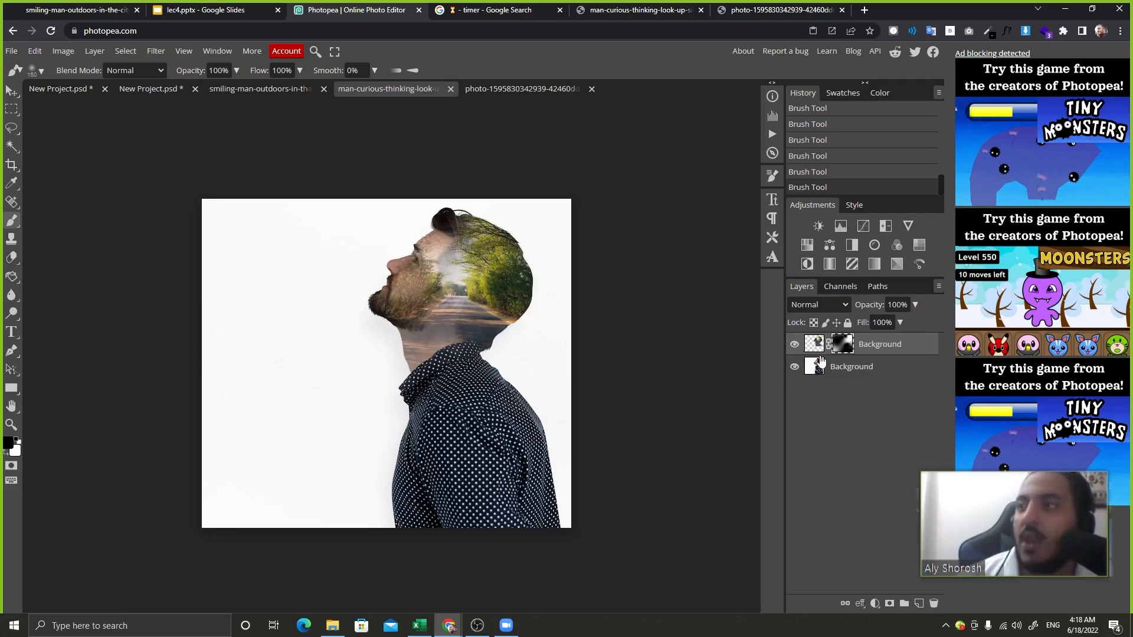
Add a raster mask to the man layer, try painting black over the top of the head, and undo the stroke.
{"action": "left_click", "coordinate": [851, 374]}
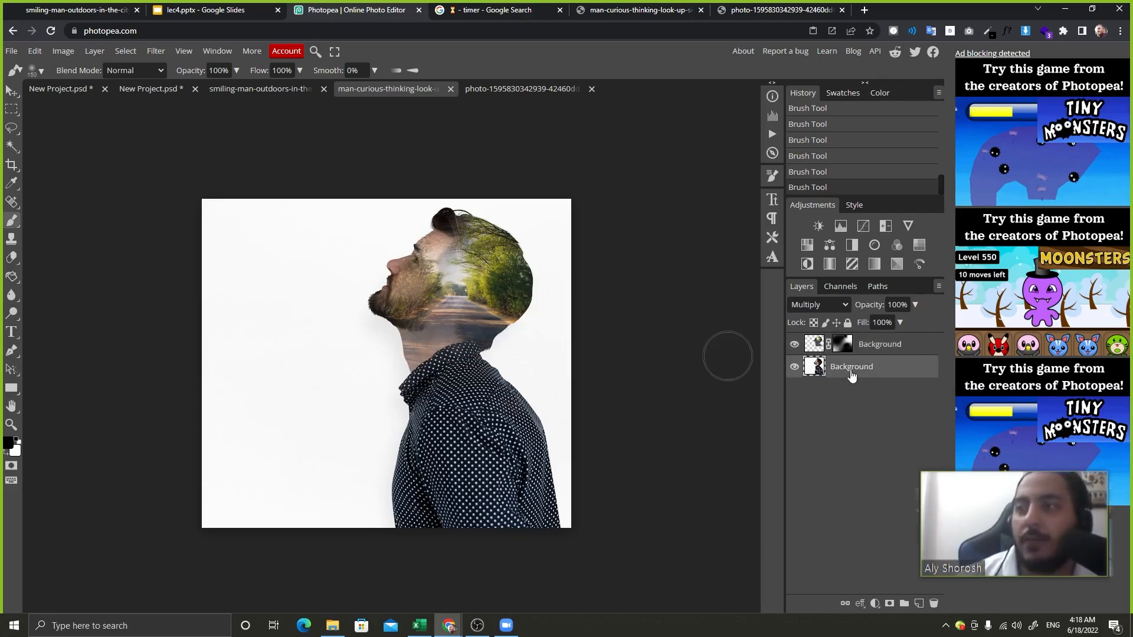
{"action": "left_click", "coordinate": [890, 604]}
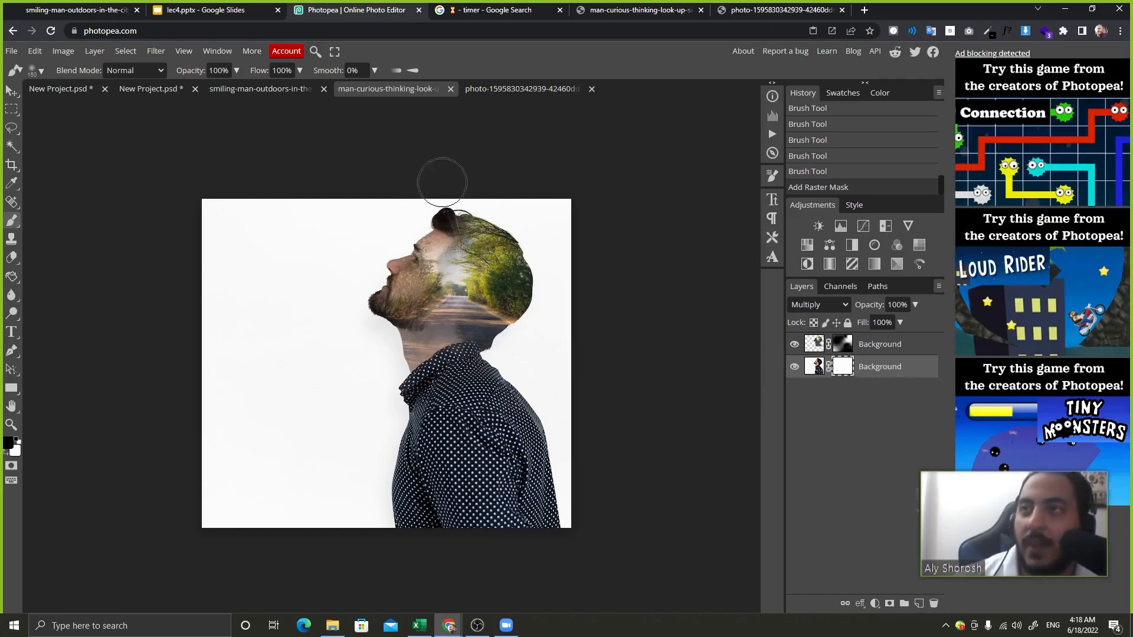
{"action": "mouse_move", "coordinate": [412, 172]}
{"action": "left_mouse_down"}
{"action": "mouse_move", "coordinate": [465, 198]}
{"action": "mouse_move", "coordinate": [450, 195]}
{"action": "mouse_move", "coordinate": [470, 206]}
{"action": "mouse_move", "coordinate": [438, 190]}
{"action": "mouse_move", "coordinate": [475, 228]}
{"action": "mouse_move", "coordinate": [435, 196]}
{"action": "mouse_move", "coordinate": [485, 224]}
{"action": "mouse_move", "coordinate": [472, 223]}
{"action": "mouse_move", "coordinate": [456, 166]}
{"action": "mouse_move", "coordinate": [482, 187]}
{"action": "mouse_move", "coordinate": [449, 206]}
{"action": "mouse_move", "coordinate": [467, 165]}
{"action": "mouse_move", "coordinate": [500, 209]}
{"action": "mouse_move", "coordinate": [459, 201]}
{"action": "mouse_move", "coordinate": [423, 163]}
{"action": "mouse_move", "coordinate": [492, 160]}
{"action": "mouse_move", "coordinate": [509, 227]}
{"action": "left_mouse_up"}
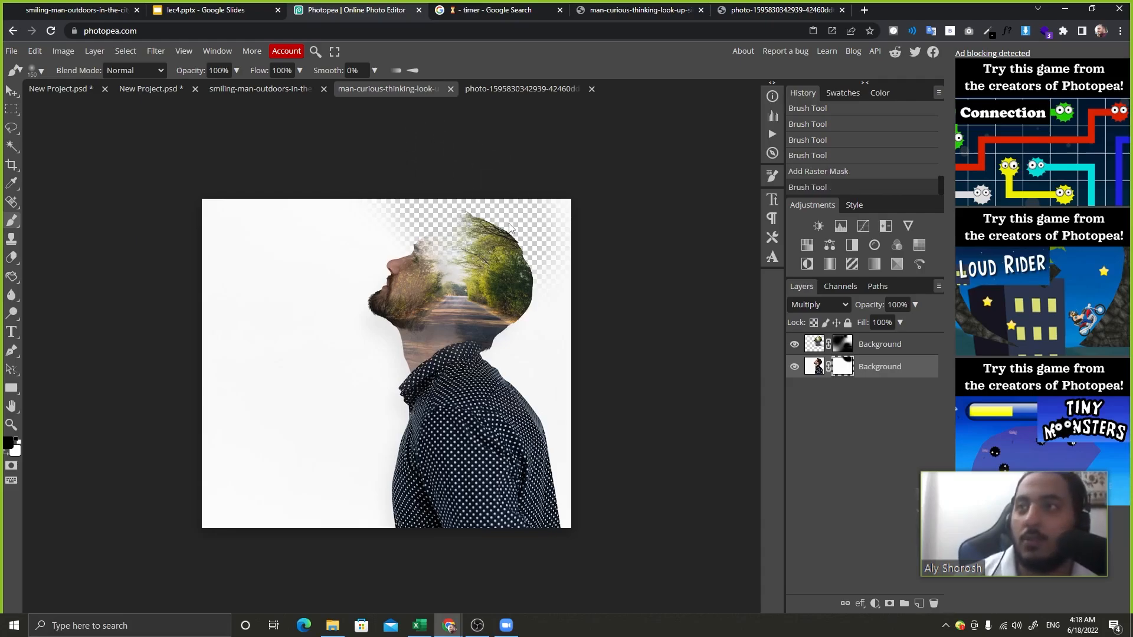
{"action": "key", "text": "ctrl+z"}
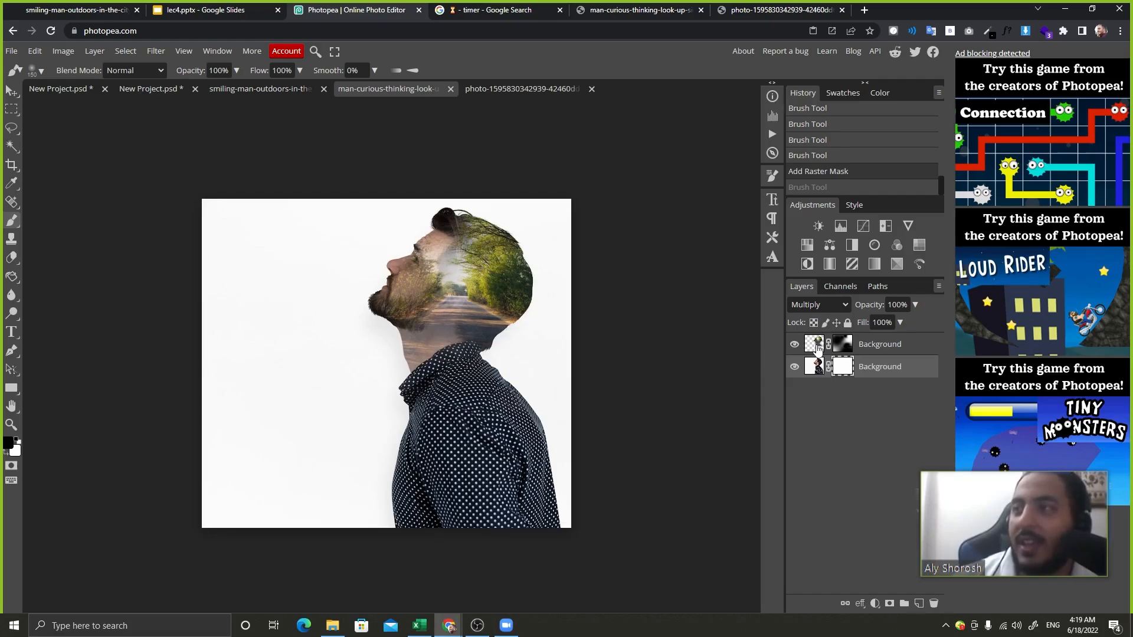
Load the road layer's pixels as a selection, hide the hair with black on the man's mask, and restore the face with white.
{"action": "left_click", "coordinate": [815, 347], "text": "ctrl"}
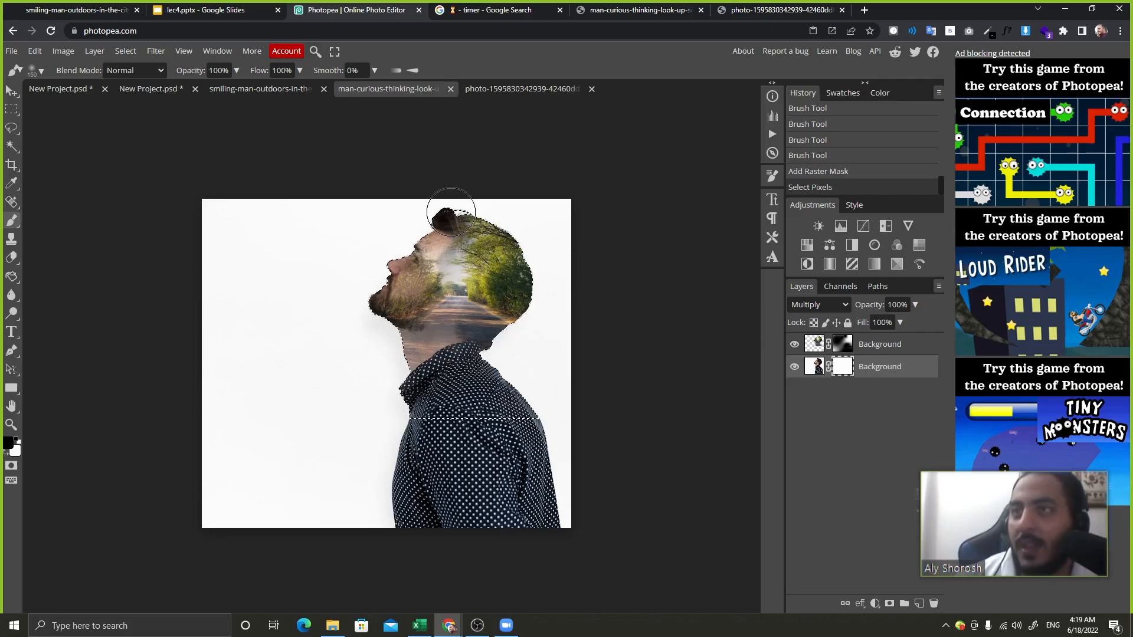
{"action": "mouse_move", "coordinate": [441, 190]}
{"action": "left_mouse_down"}
{"action": "mouse_move", "coordinate": [475, 201]}
{"action": "mouse_move", "coordinate": [442, 192]}
{"action": "mouse_move", "coordinate": [480, 217]}
{"action": "mouse_move", "coordinate": [436, 199]}
{"action": "left_mouse_up"}
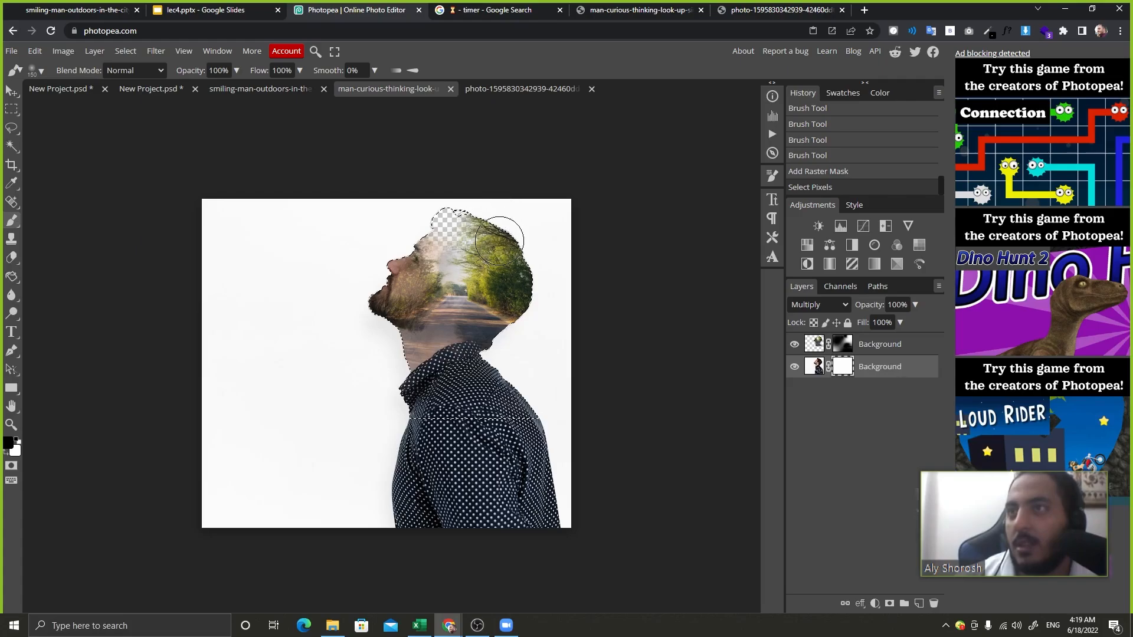
{"action": "mouse_move", "coordinate": [502, 286]}
{"action": "left_mouse_down"}
{"action": "mouse_move", "coordinate": [511, 288]}
{"action": "mouse_move", "coordinate": [481, 228]}
{"action": "mouse_move", "coordinate": [485, 259]}
{"action": "mouse_move", "coordinate": [471, 220]}
{"action": "mouse_move", "coordinate": [466, 230]}
{"action": "left_mouse_up"}
{"action": "key", "text": "x"}
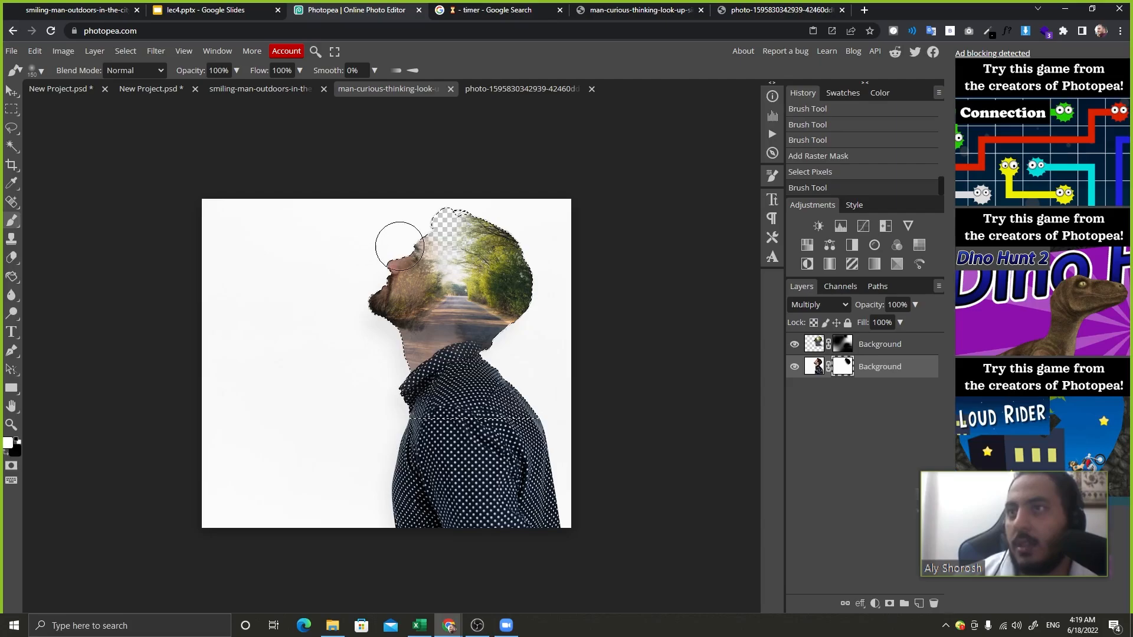
{"action": "left_click_drag", "start_coordinate": [413, 283], "coordinate": [398, 286]}
{"action": "key", "text": "x"}
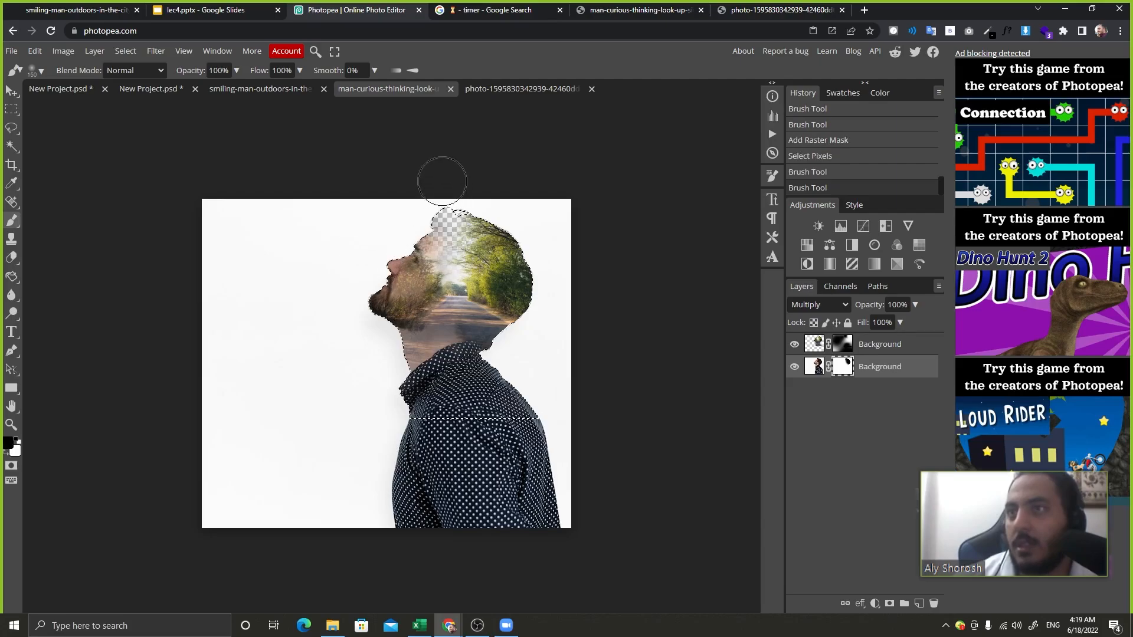
Refine the man's mask with black at the crown and white across the middle of the head, and clear the selection.
{"action": "left_click_drag", "start_coordinate": [449, 203], "coordinate": [473, 216]}
{"action": "key", "text": "x"}
{"action": "mouse_move", "coordinate": [489, 274]}
{"action": "left_mouse_down"}
{"action": "mouse_move", "coordinate": [511, 260]}
{"action": "mouse_move", "coordinate": [492, 237]}
{"action": "mouse_move", "coordinate": [506, 286]}
{"action": "mouse_move", "coordinate": [498, 265]}
{"action": "mouse_move", "coordinate": [459, 250]}
{"action": "mouse_move", "coordinate": [401, 271]}
{"action": "left_mouse_up"}
{"action": "key", "text": "x"}
{"action": "key", "text": "x"}
{"action": "key", "text": "x"}
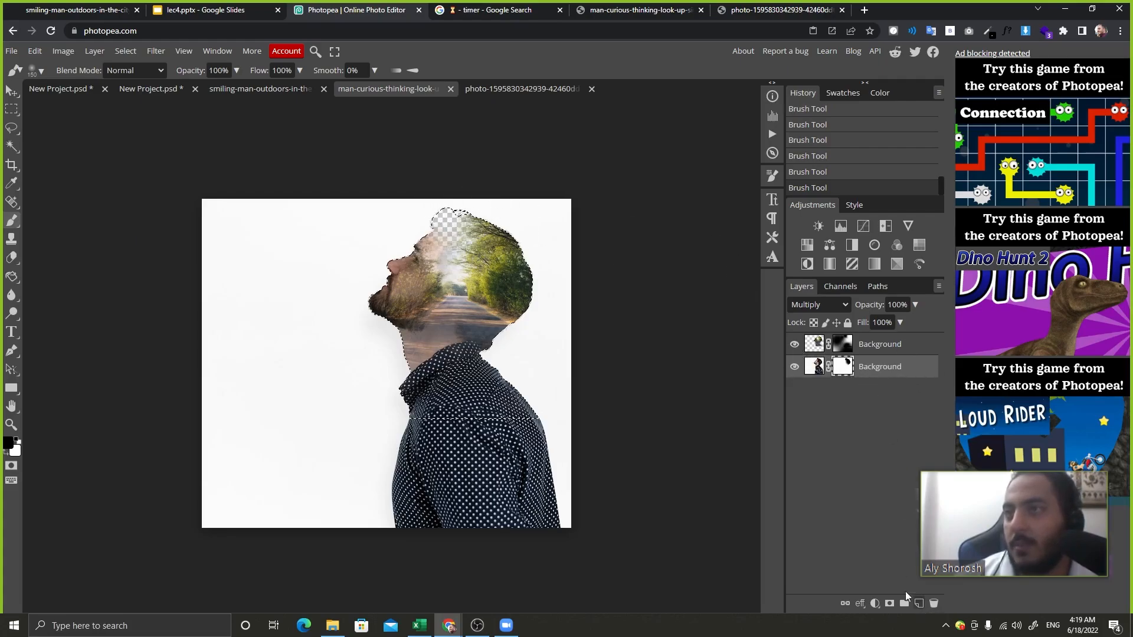
{"action": "key", "text": "ctrl+d"}
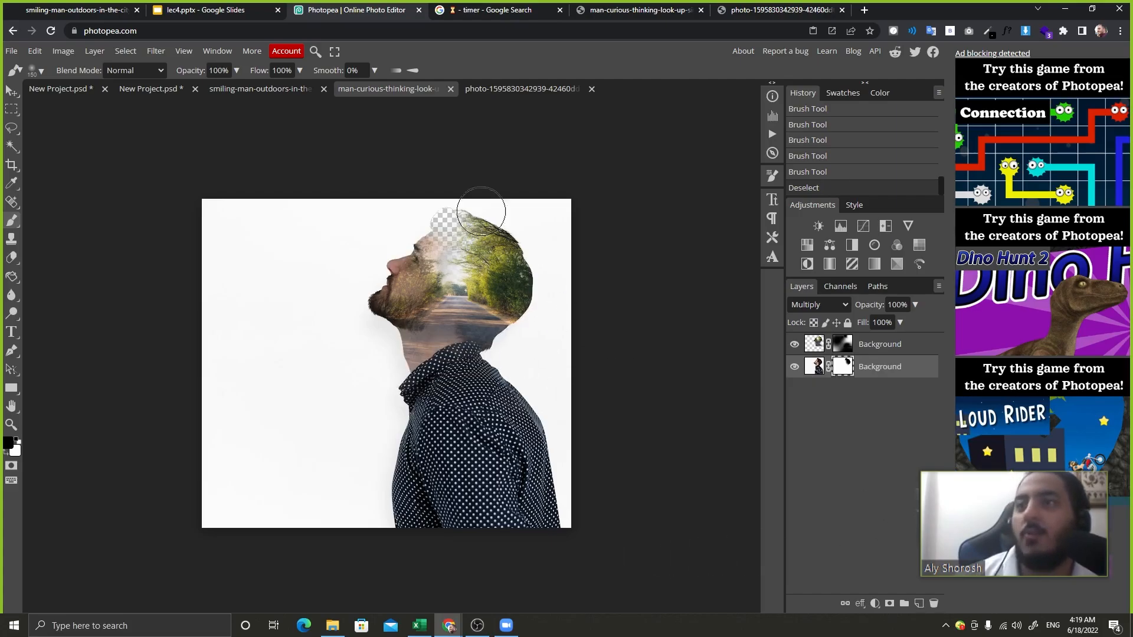
Add a new layer beneath the two photo layers and fill it with white.
{"action": "left_click", "coordinate": [918, 603]}
{"action": "left_click_drag", "start_coordinate": [869, 369], "coordinate": [870, 506]}
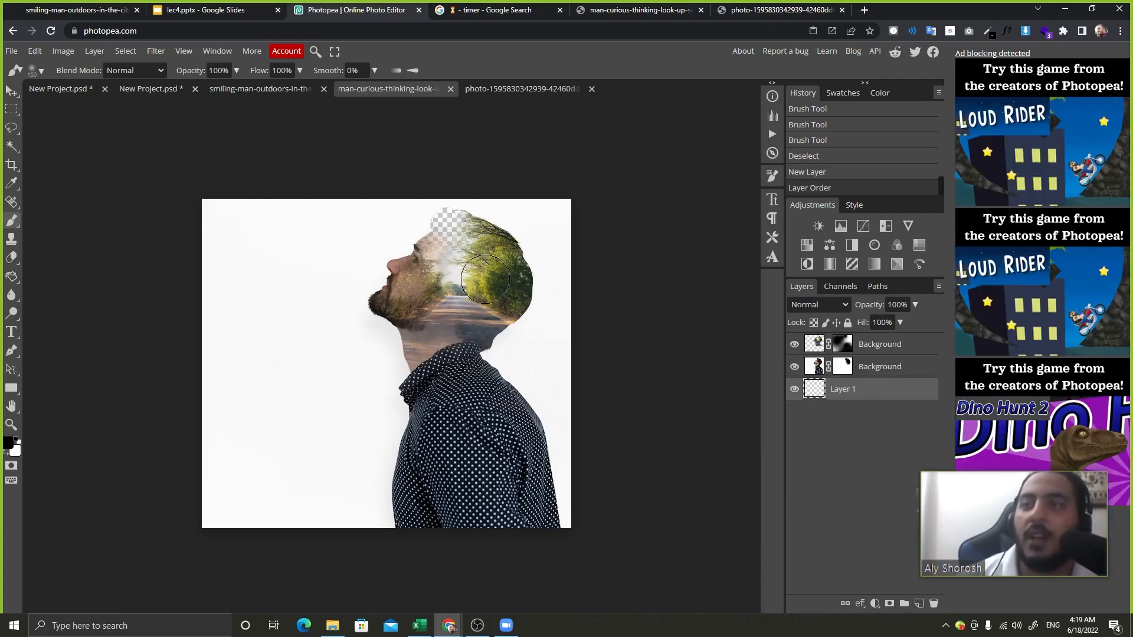
{"action": "left_click", "coordinate": [11, 276]}
{"action": "key", "text": "x"}
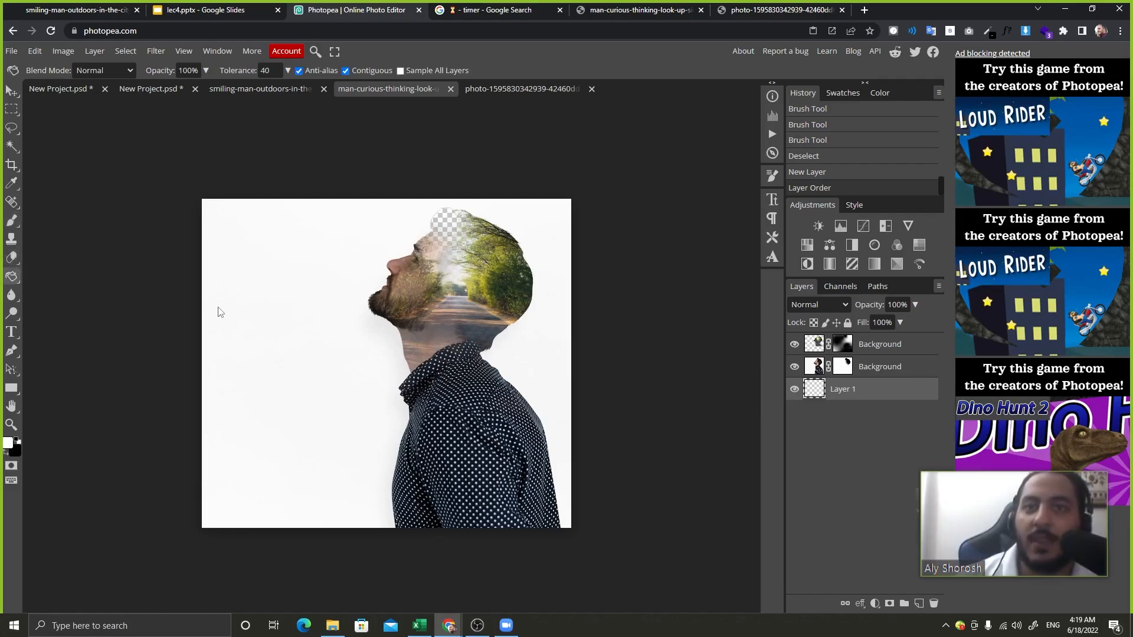
{"action": "left_click", "coordinate": [230, 289]}
{"action": "key", "text": "ctrl+d"}
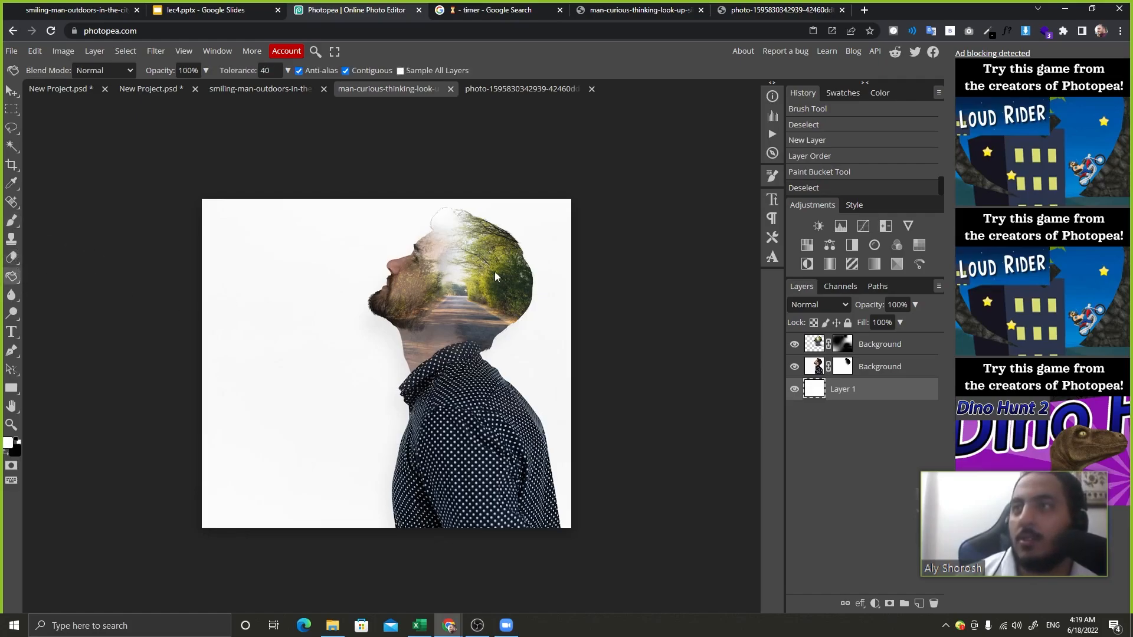
Fade the top of the head into the white background by painting black on the man layer's mask and the road layer's mask.
{"action": "left_click", "coordinate": [841, 368]}
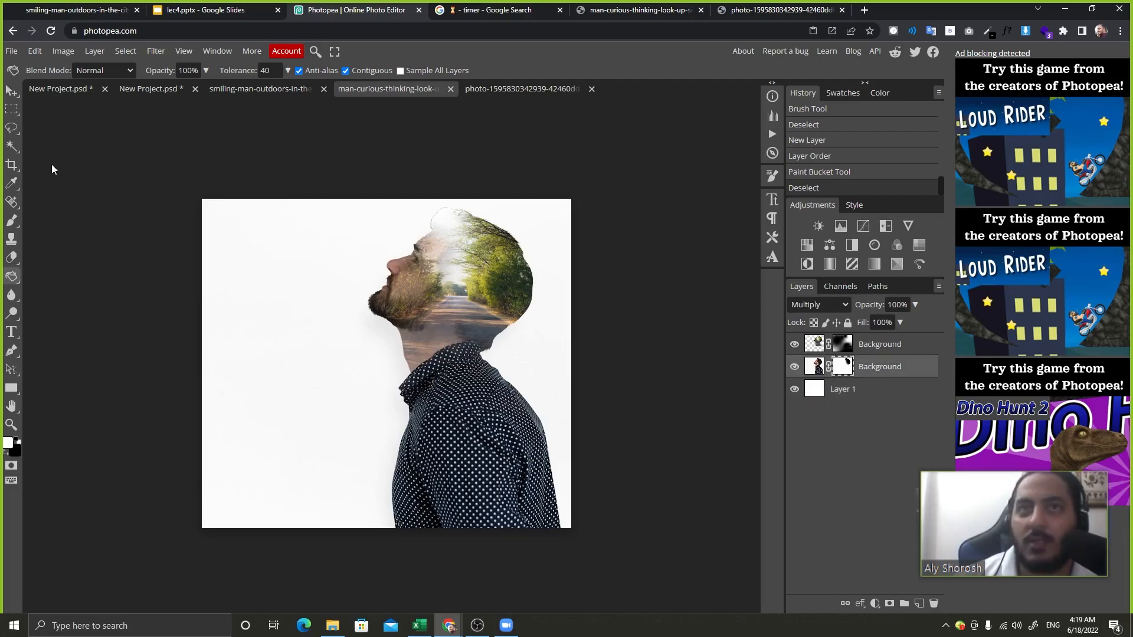
{"action": "left_click", "coordinate": [11, 220]}
{"action": "left_click_drag", "start_coordinate": [435, 189], "coordinate": [445, 198]}
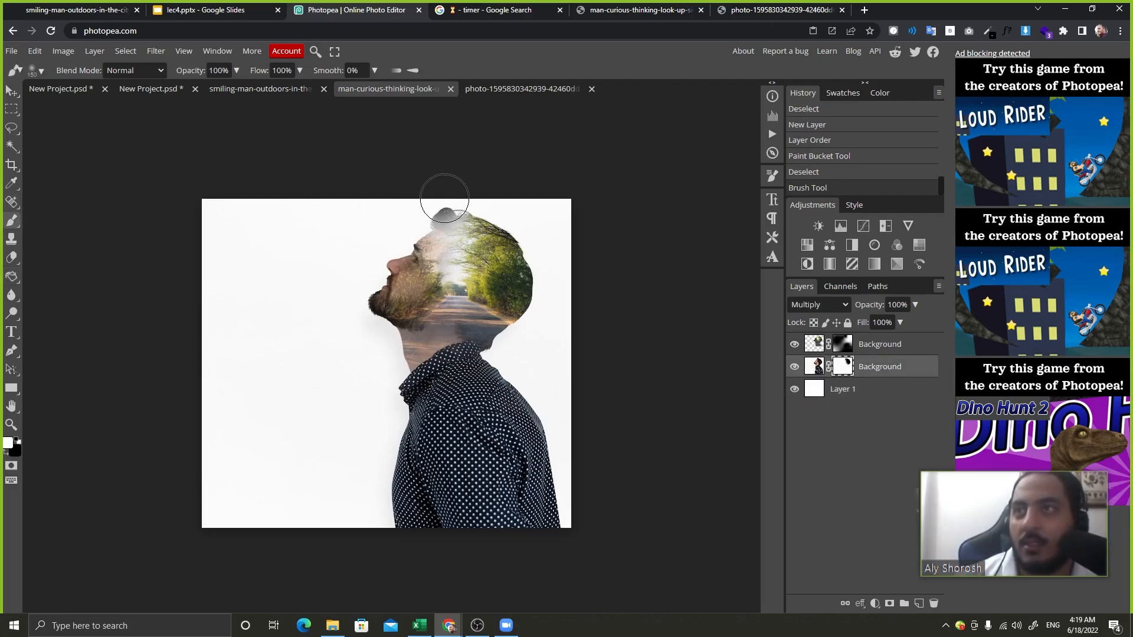
{"action": "key", "text": "ctrl+z"}
{"action": "key", "text": "x"}
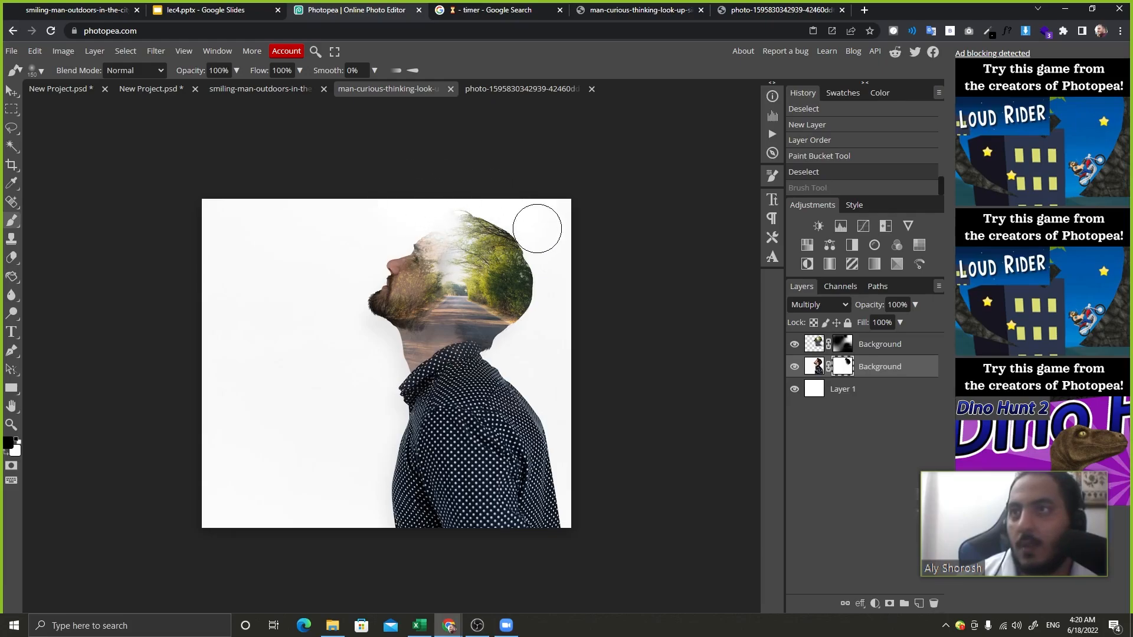
{"action": "mouse_move", "coordinate": [537, 229]}
{"action": "left_mouse_down"}
{"action": "mouse_move", "coordinate": [463, 185]}
{"action": "mouse_move", "coordinate": [454, 194]}
{"action": "left_mouse_up"}
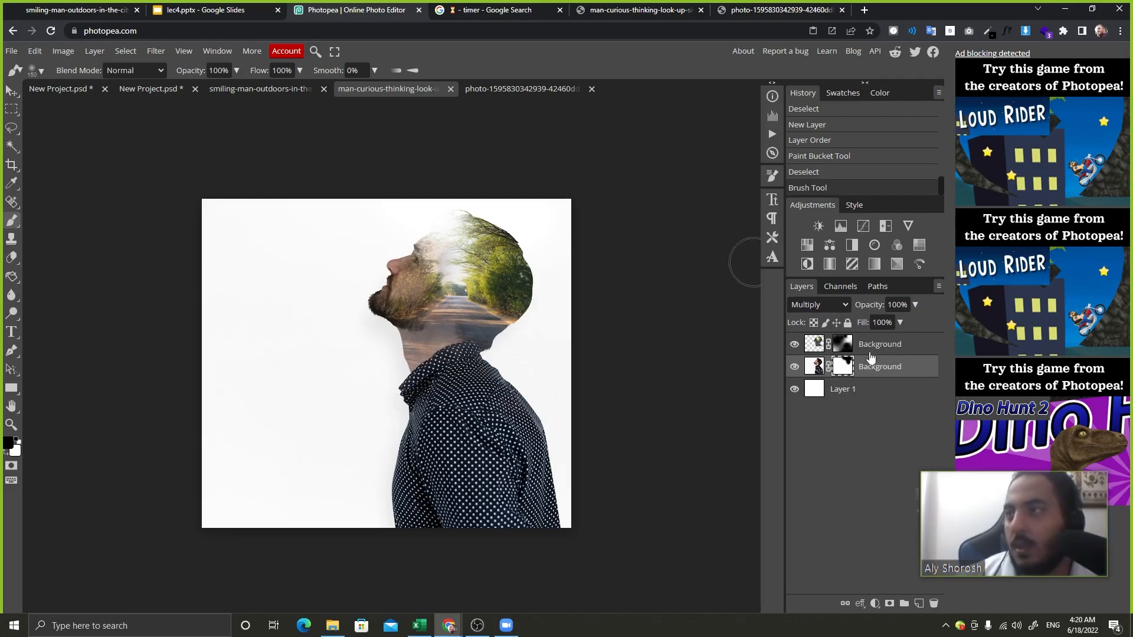
{"action": "left_click", "coordinate": [844, 346]}
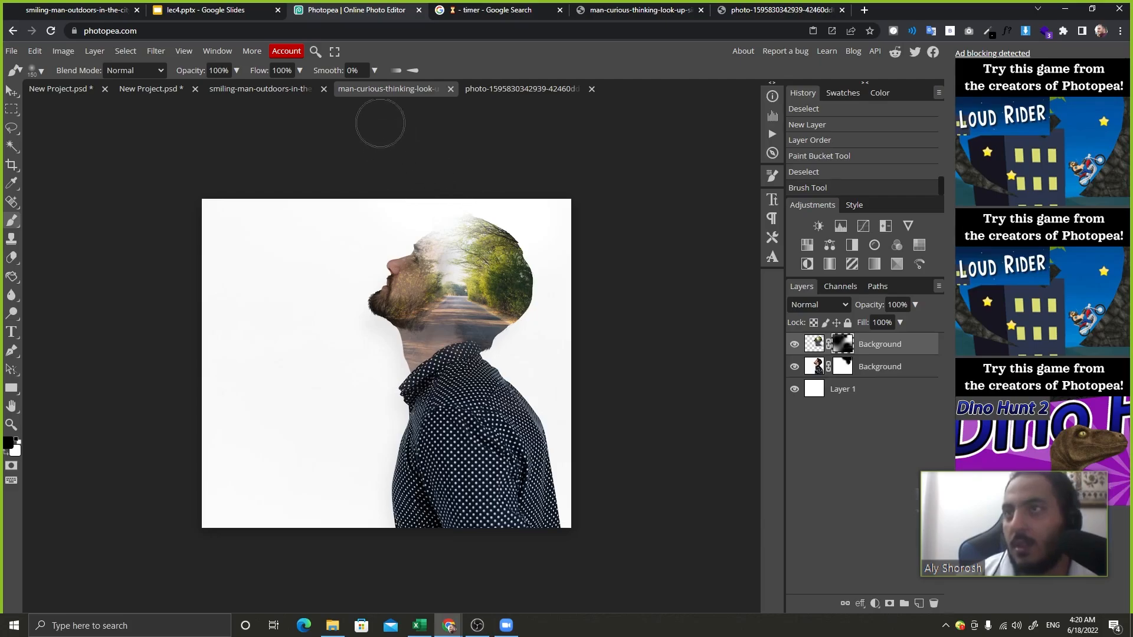
{"action": "left_click", "coordinate": [532, 152]}
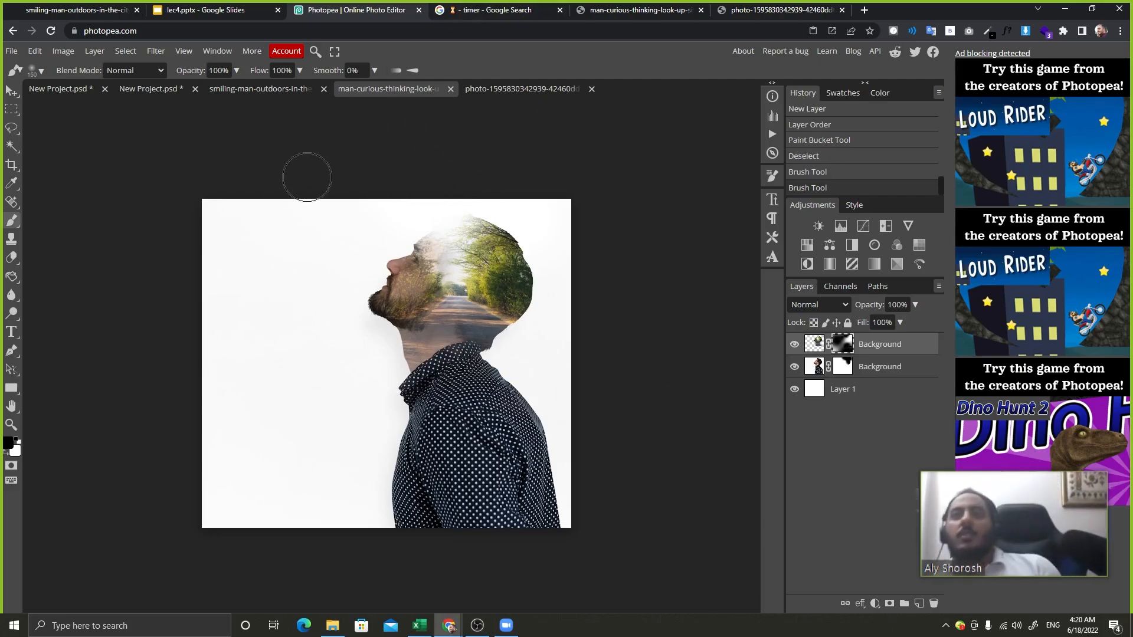
Compare the blended portrait with the Masking example in the lec4 slides, and return to Photopea.
{"action": "left_click", "coordinate": [209, 9]}
{"action": "left_click", "coordinate": [339, 9]}
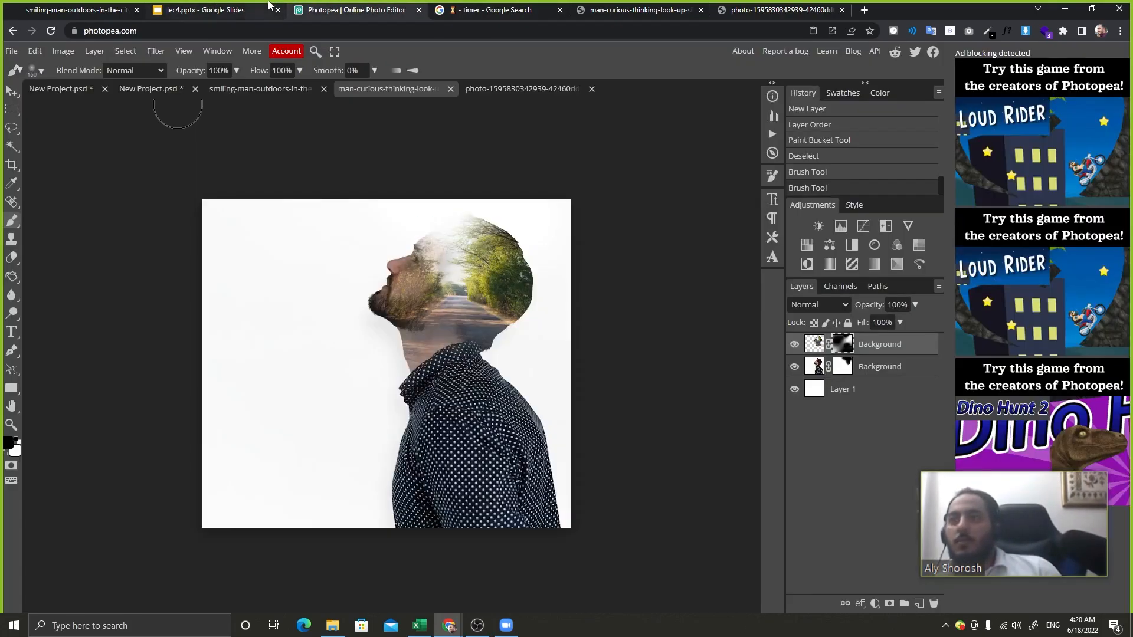
{"action": "left_click", "coordinate": [270, 6]}
{"action": "left_click", "coordinate": [348, 8]}
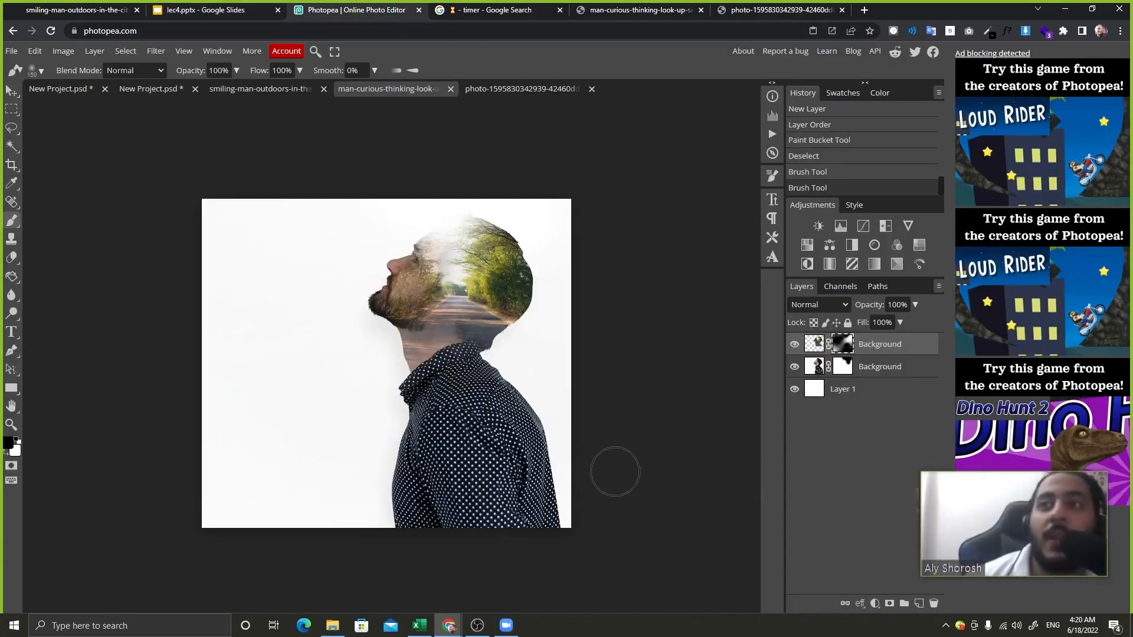
{"action": "left_click", "coordinate": [211, 7]}
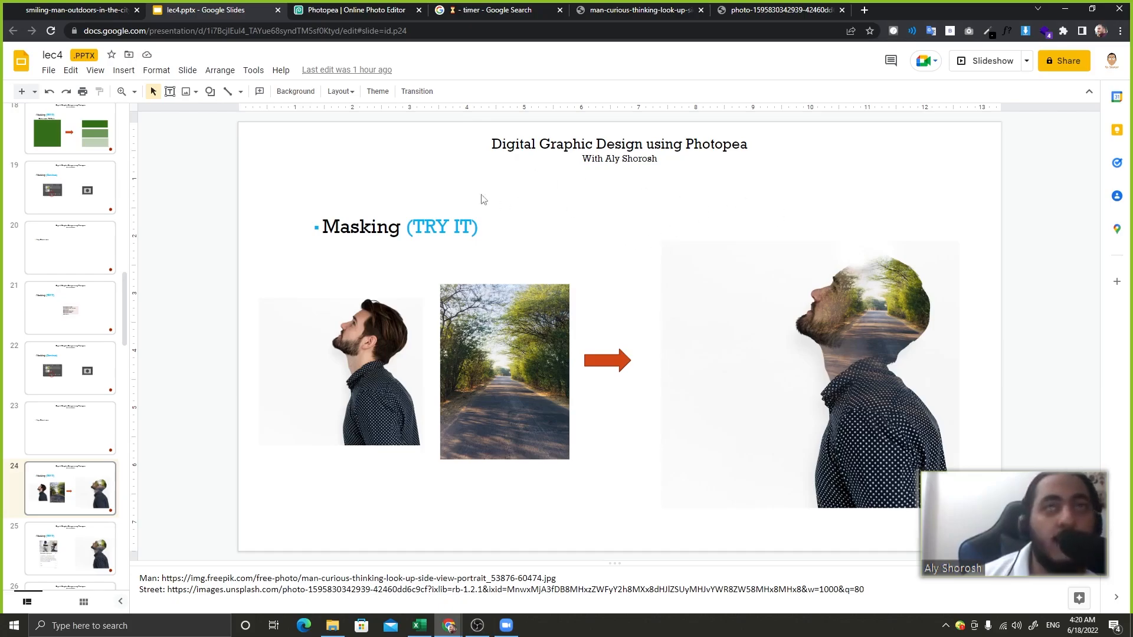
{"action": "left_click", "coordinate": [342, 11]}
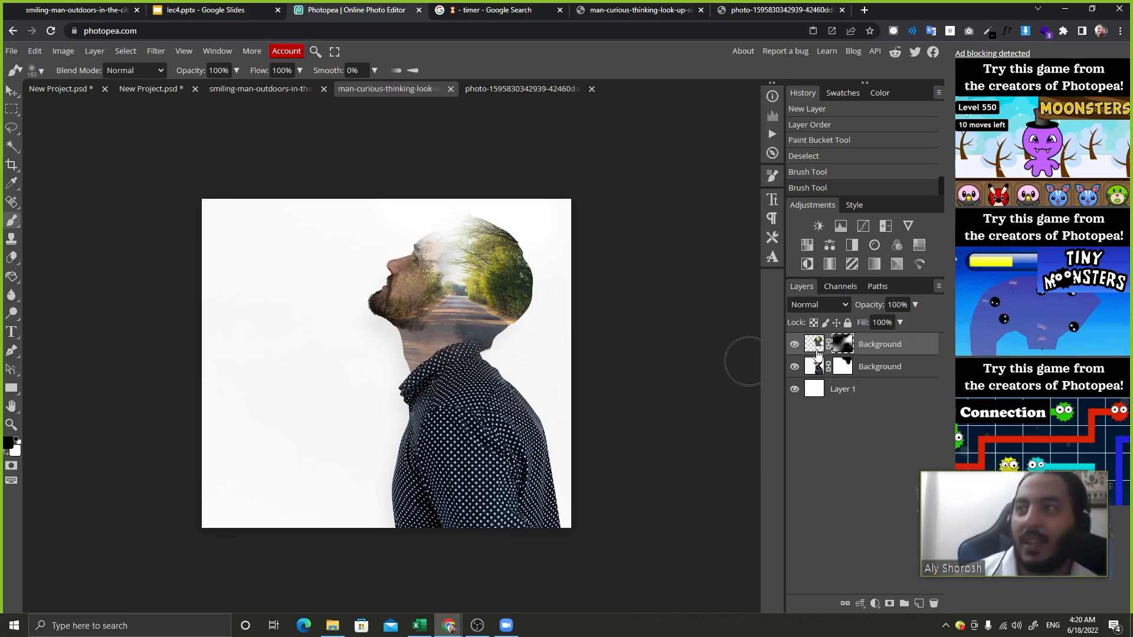
Load the road layer's pixels as a selection and clear it.
{"action": "left_click", "coordinate": [816, 343], "text": "ctrl"}
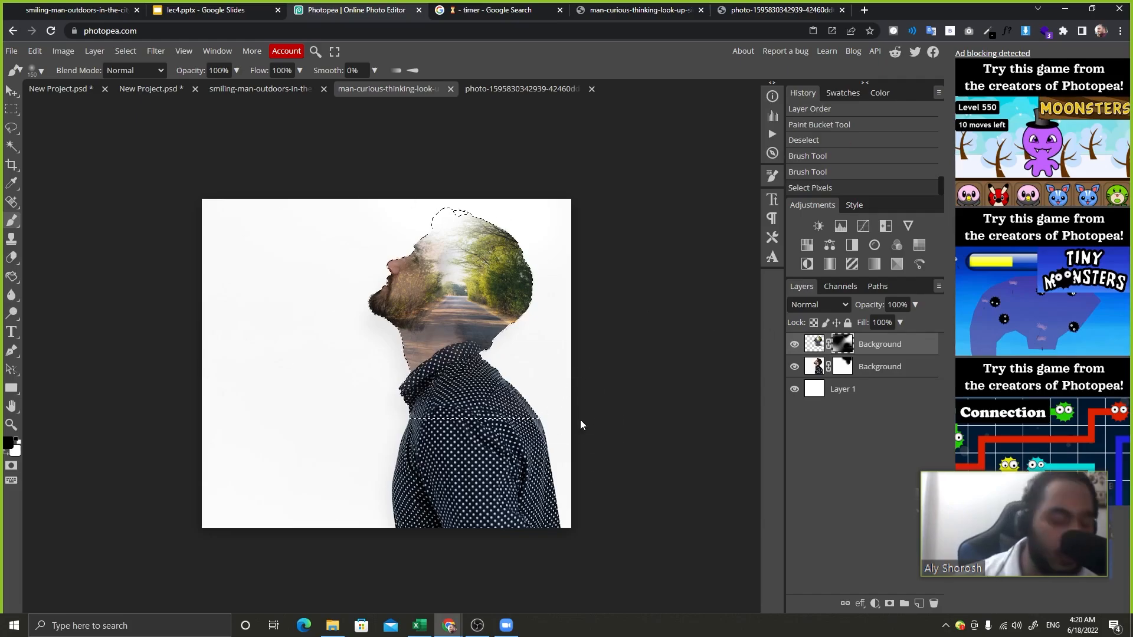
{"action": "key", "text": "ctrl+d"}
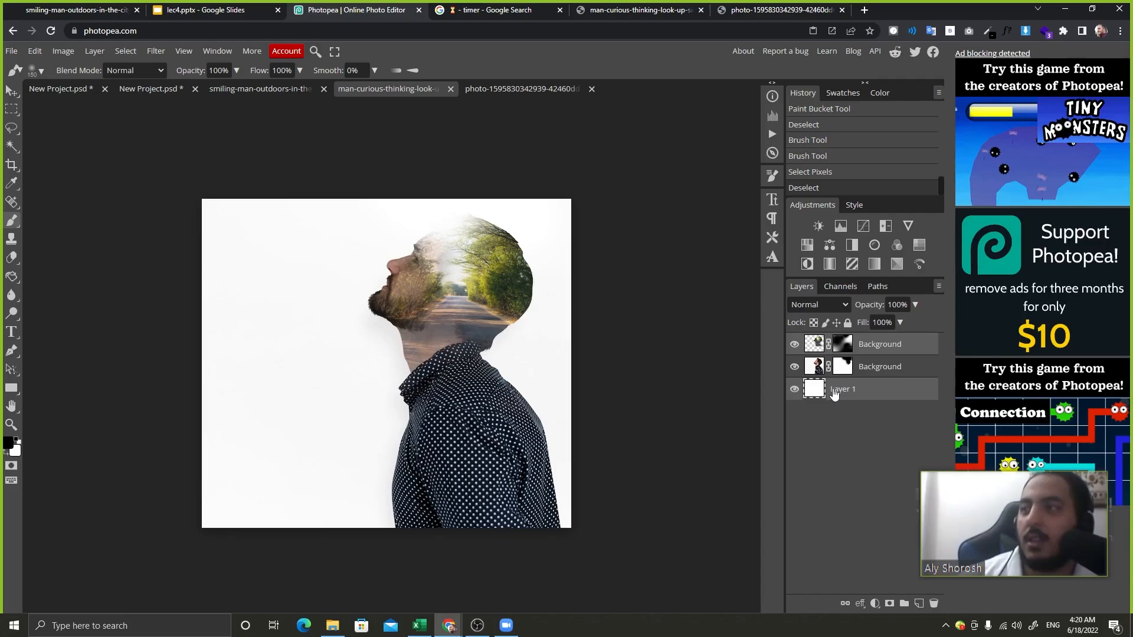
Load the man layer's mask as a selection and clear it.
{"action": "left_click", "coordinate": [843, 372], "text": "ctrl"}
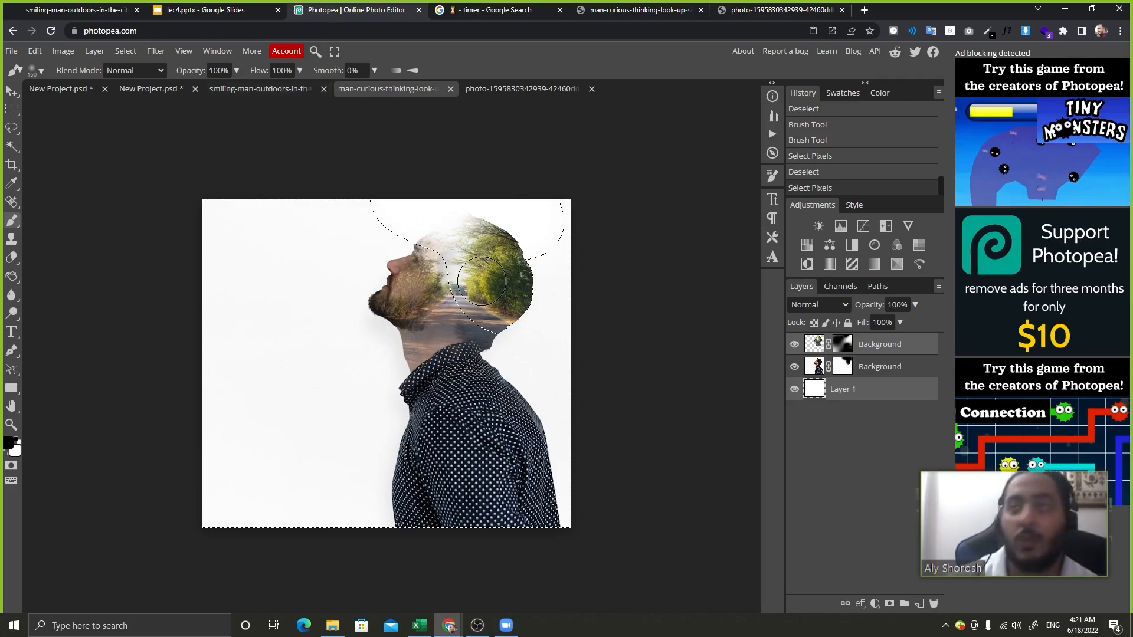
{"action": "key", "text": "ctrl+d"}
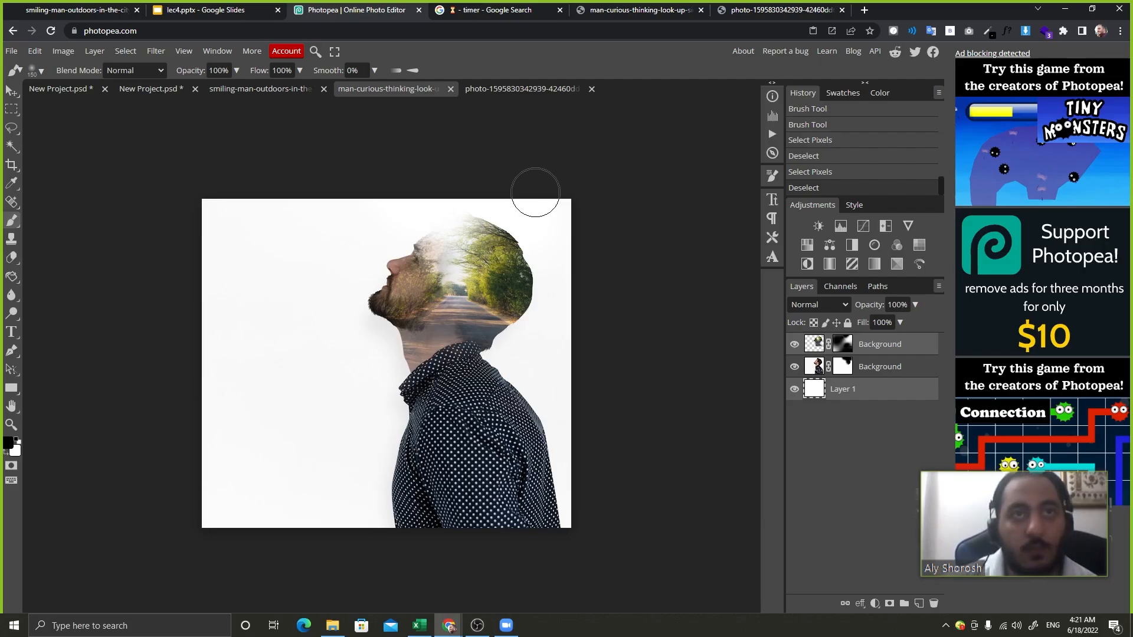
Switch to the lec4 slides and view the Masking slide about multiple exposure.
{"action": "left_click", "coordinate": [241, 7]}
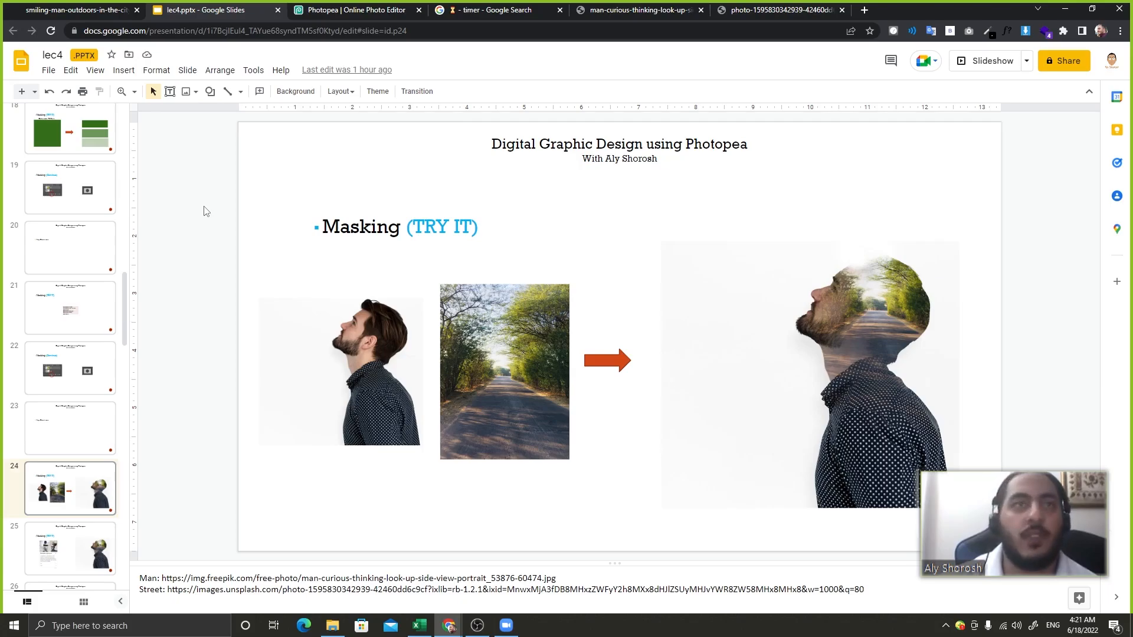
{"action": "key", "text": "Down"}
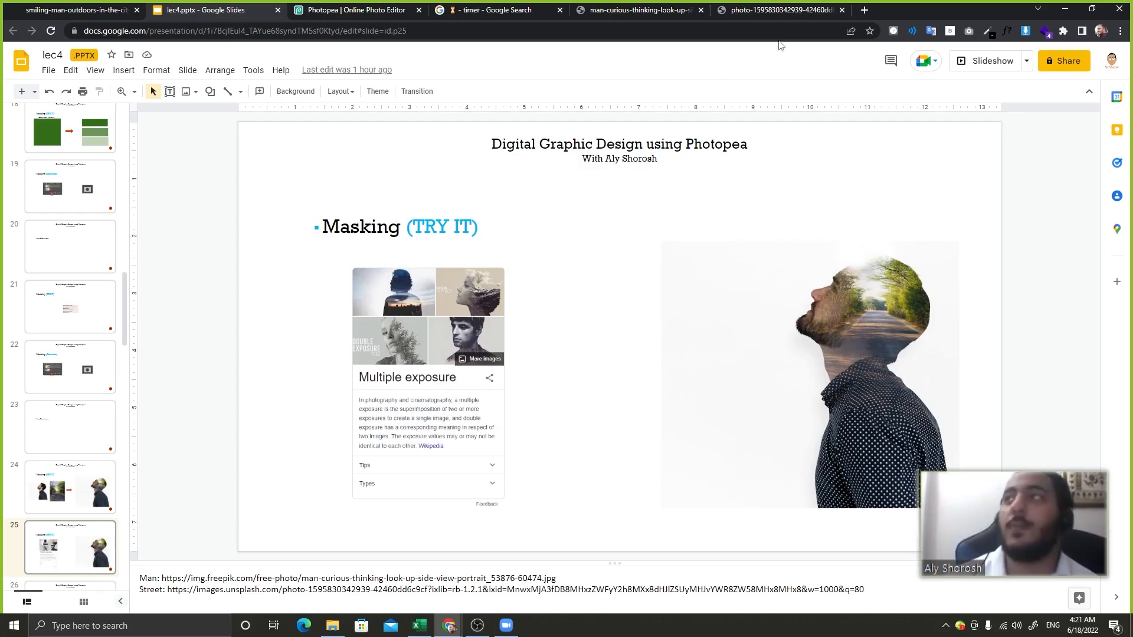
Search Google for "double exposure" in a new browser tab.
{"action": "left_click", "coordinate": [865, 9]}
{"action": "type", "text": "EX"}
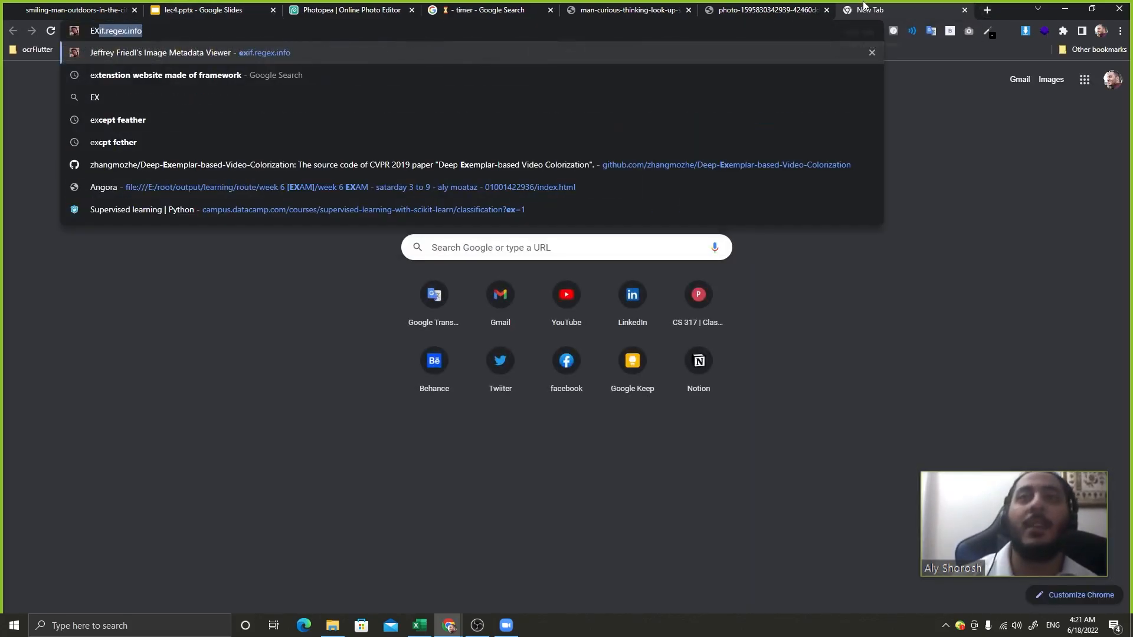
{"action": "type", "text": "P"}
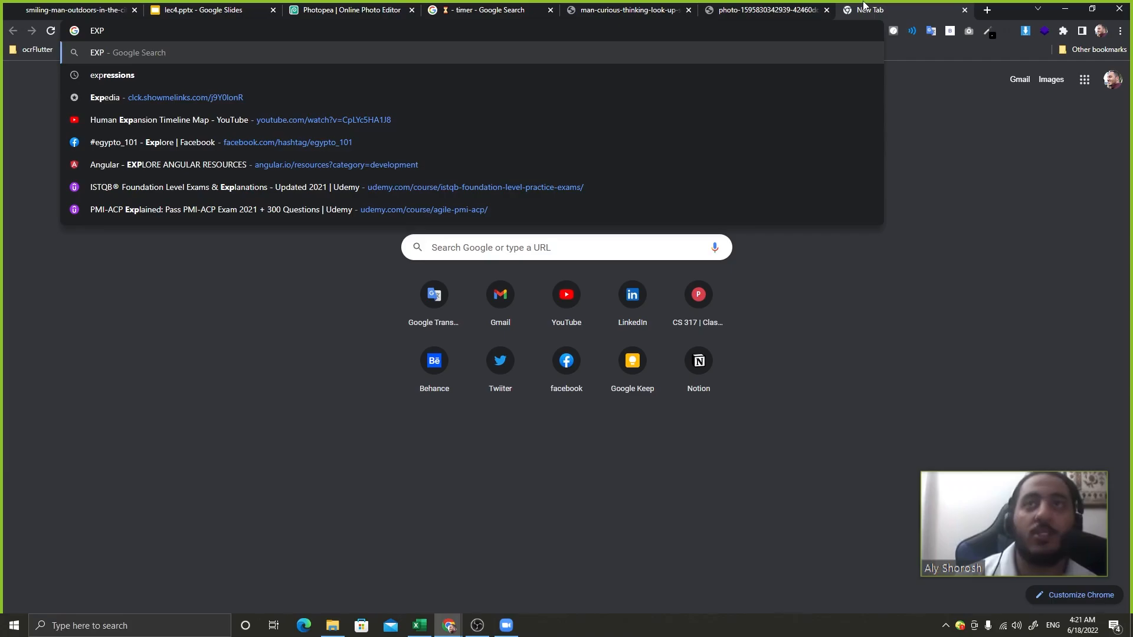
{"action": "key", "text": "ctrl+a"}
{"action": "type", "text": "double expo"}
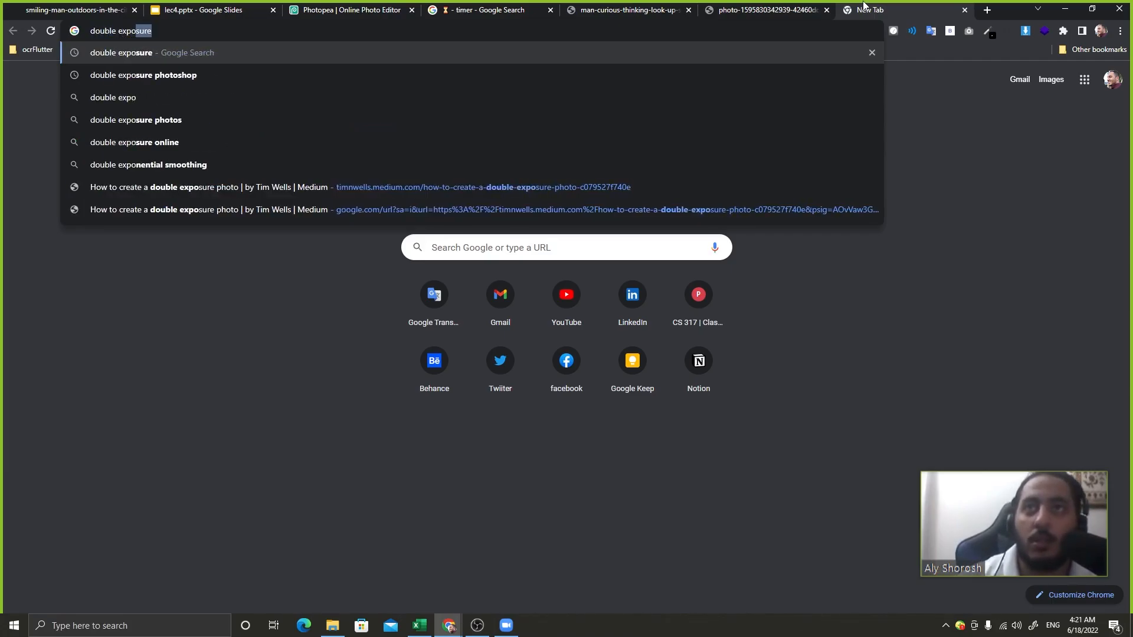
{"action": "key", "text": "Return"}
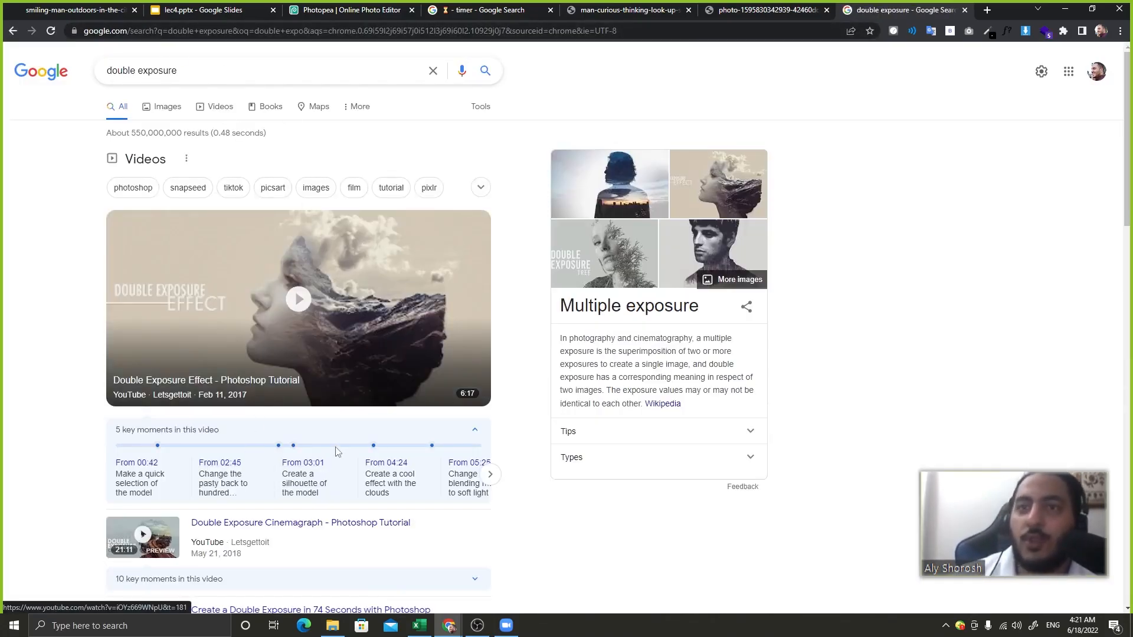
Browse the double exposure results and preview several of the example pictures in the image search.
{"action": "scroll", "coordinate": [170, 267], "scroll_direction": "down", "scroll_amount": 3}
{"action": "scroll", "coordinate": [169, 267], "scroll_direction": "down", "scroll_amount": 3}
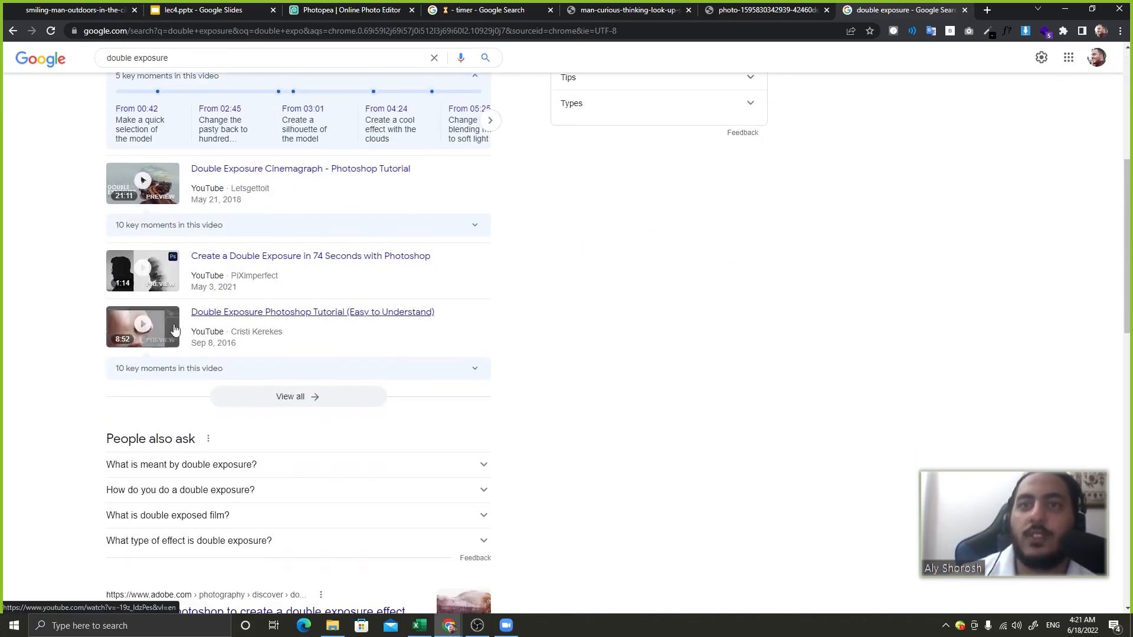
{"action": "scroll", "coordinate": [140, 263], "scroll_direction": "up", "scroll_amount": 5}
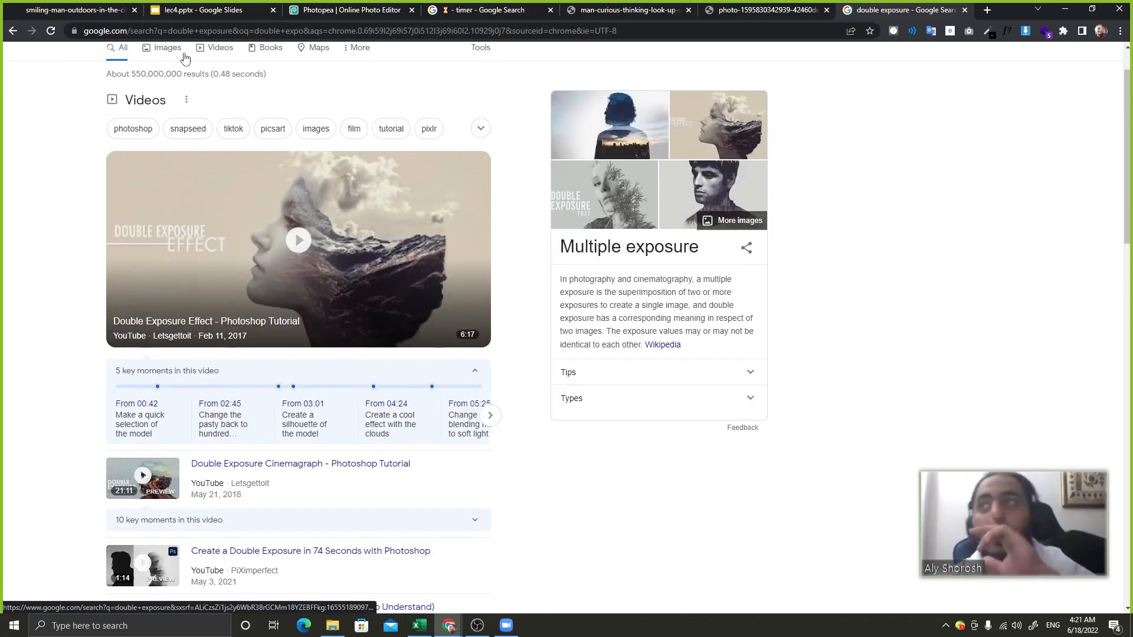
{"action": "left_click", "coordinate": [184, 57]}
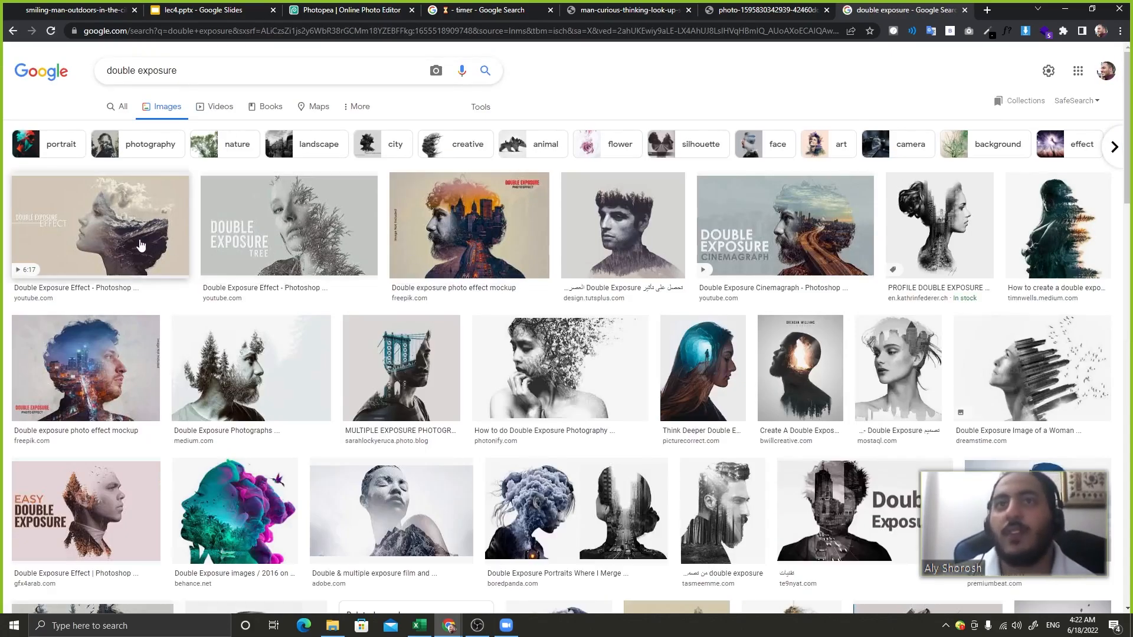
{"action": "left_click", "coordinate": [118, 230]}
{"action": "left_click", "coordinate": [291, 145]}
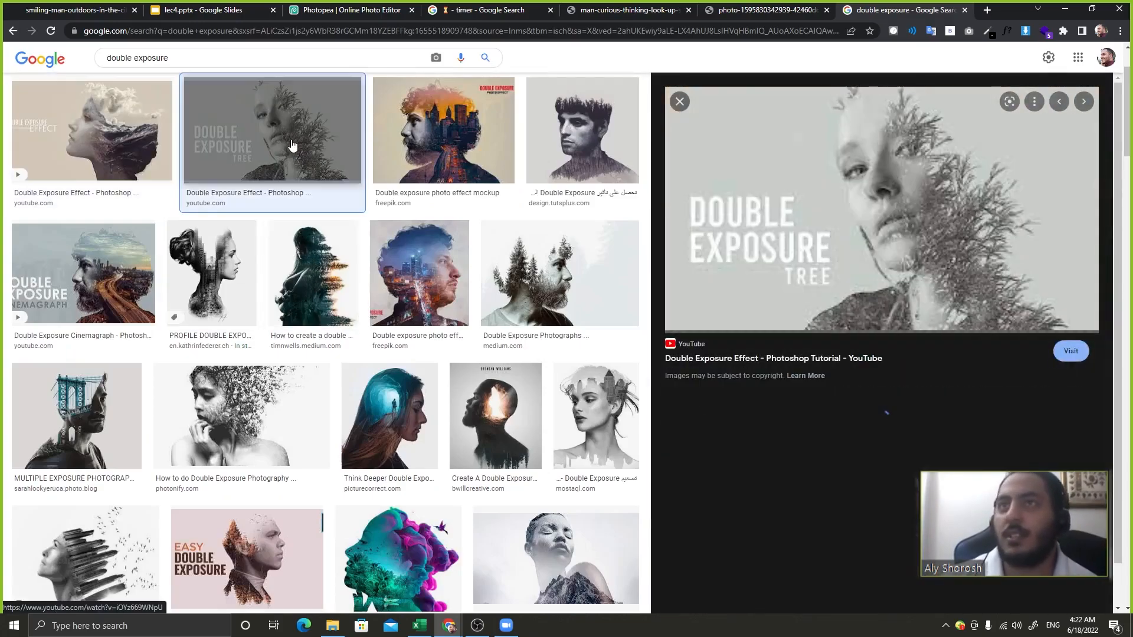
{"action": "key", "text": "Right"}
{"action": "key", "text": "Right"}
{"action": "scroll", "coordinate": [513, 311], "scroll_direction": "down", "scroll_amount": 10}
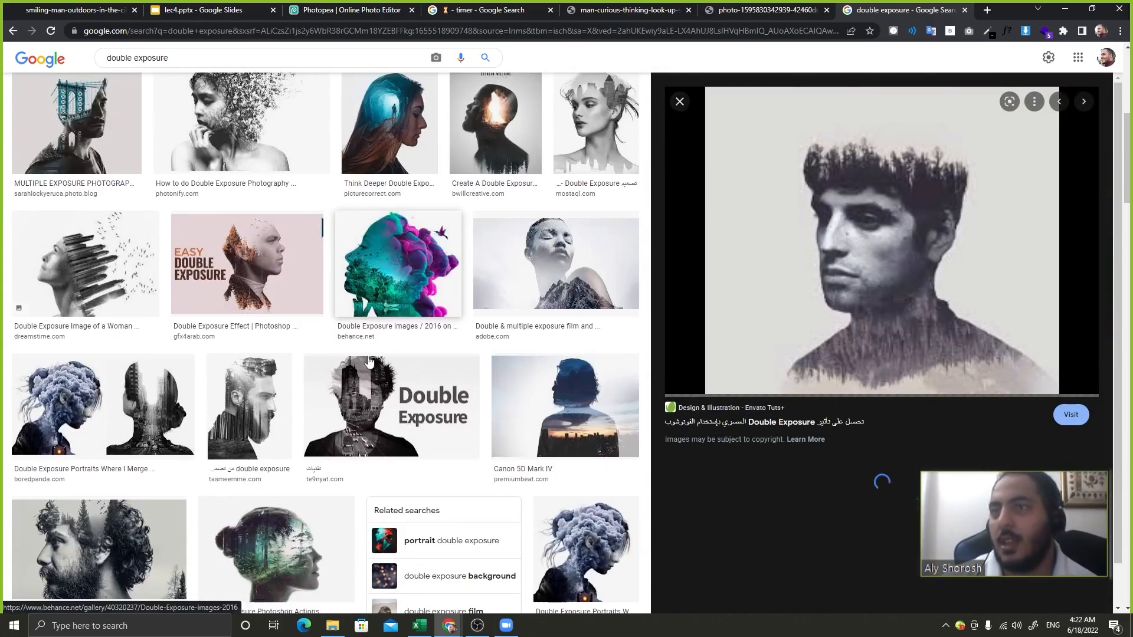
{"action": "scroll", "coordinate": [444, 236], "scroll_direction": "up", "scroll_amount": 3}
{"action": "left_click", "coordinate": [444, 205]}
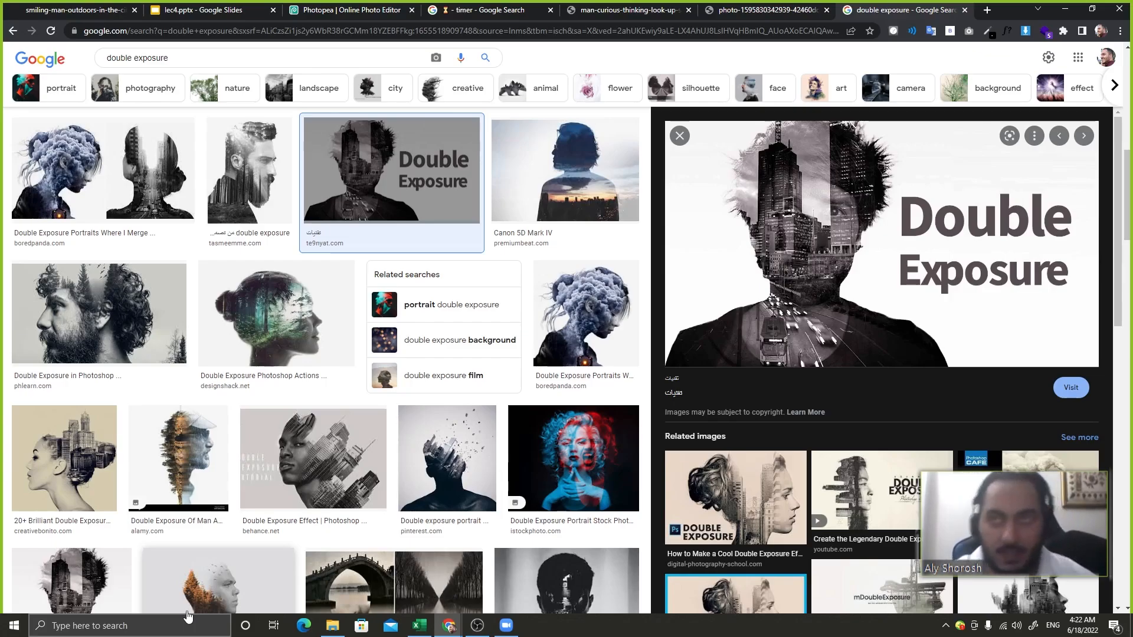
{"action": "scroll", "coordinate": [171, 266], "scroll_direction": "up", "scroll_amount": 10}
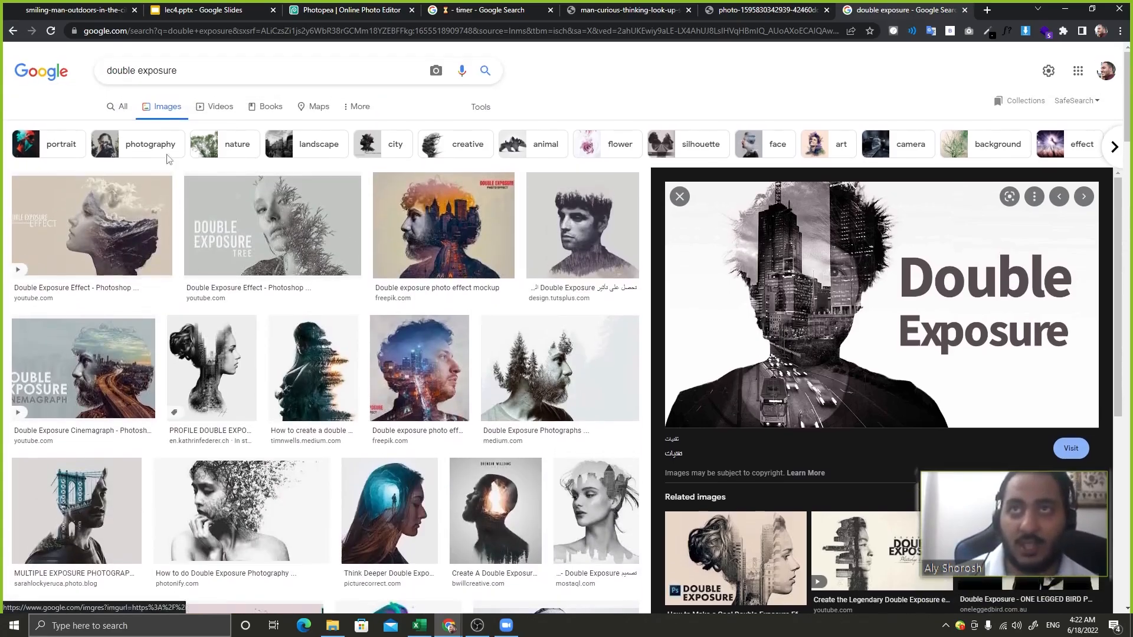
Look through the video results for double exposure tutorials.
{"action": "left_click", "coordinate": [220, 106]}
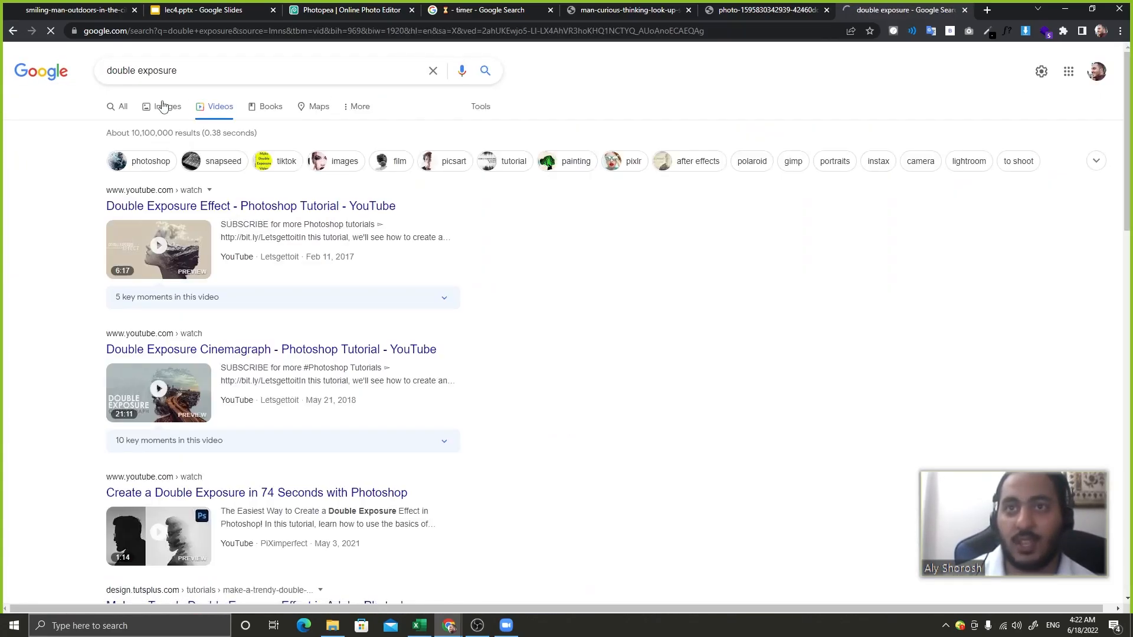
{"action": "scroll", "coordinate": [295, 262], "scroll_direction": "down", "scroll_amount": 10}
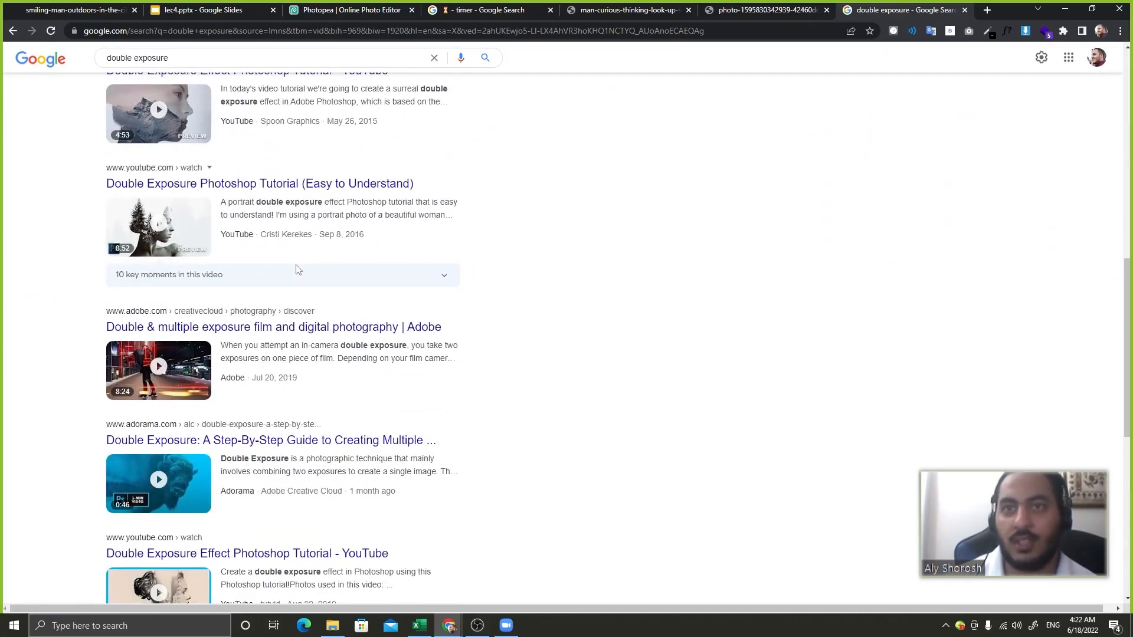
{"action": "scroll", "coordinate": [296, 269], "scroll_direction": "down", "scroll_amount": 6}
{"action": "scroll", "coordinate": [569, 301], "scroll_direction": "up", "scroll_amount": 5}
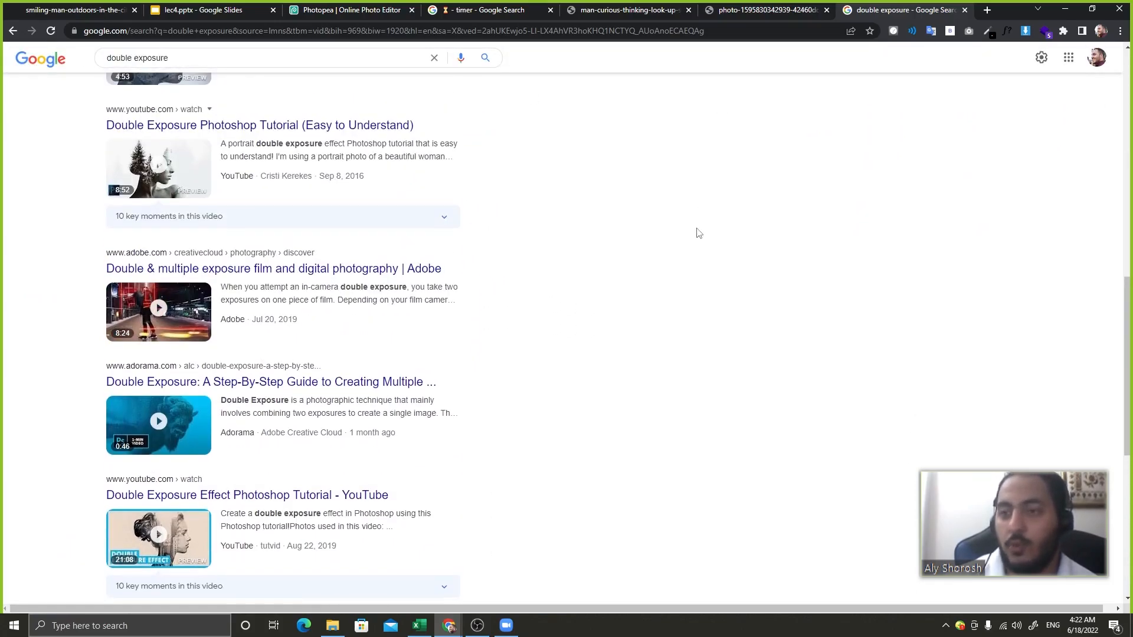
{"action": "scroll", "coordinate": [696, 233], "scroll_direction": "up", "scroll_amount": 12}
Return to the lec4 slides and view the Masking exercise that puts the road photo into a man's glasses.
{"action": "left_click", "coordinate": [356, 7]}
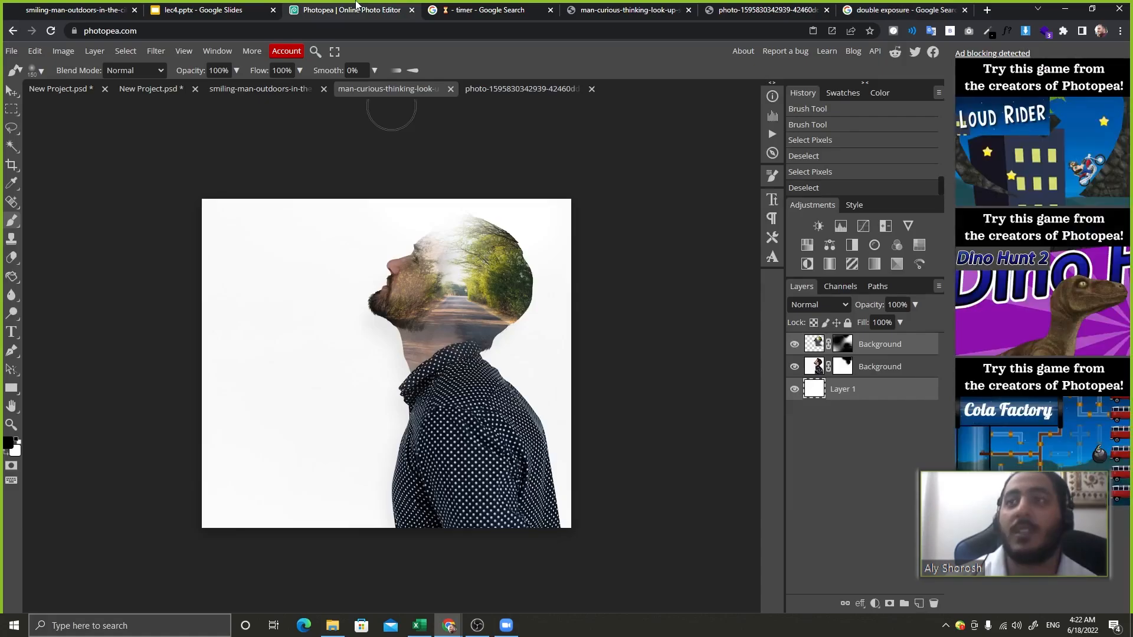
{"action": "left_click", "coordinate": [253, 10]}
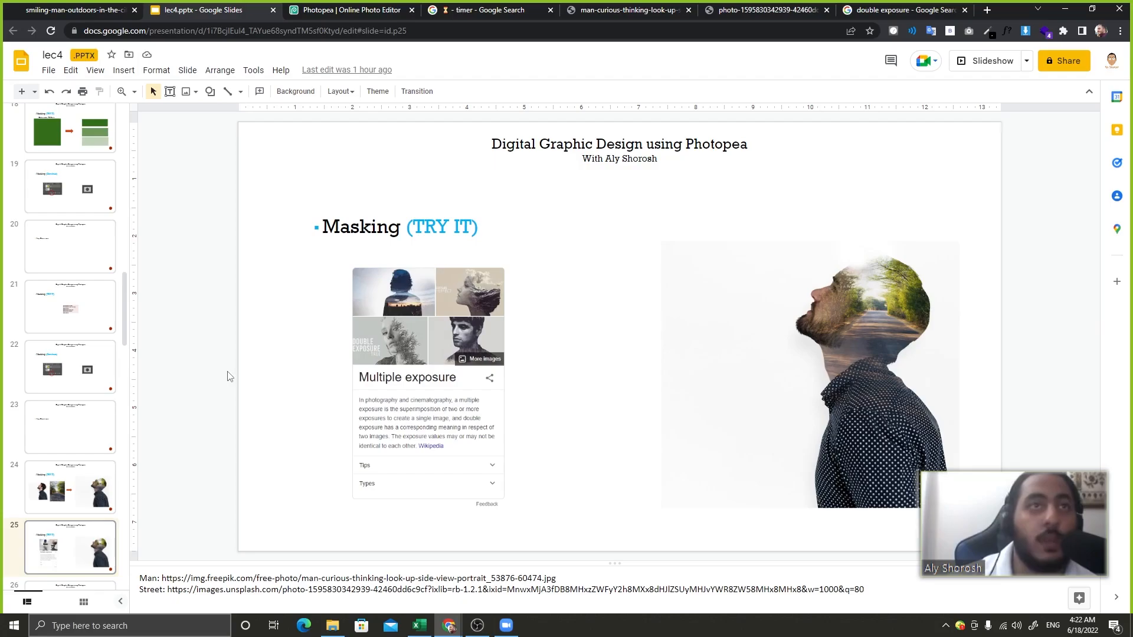
{"action": "key", "text": "Down"}
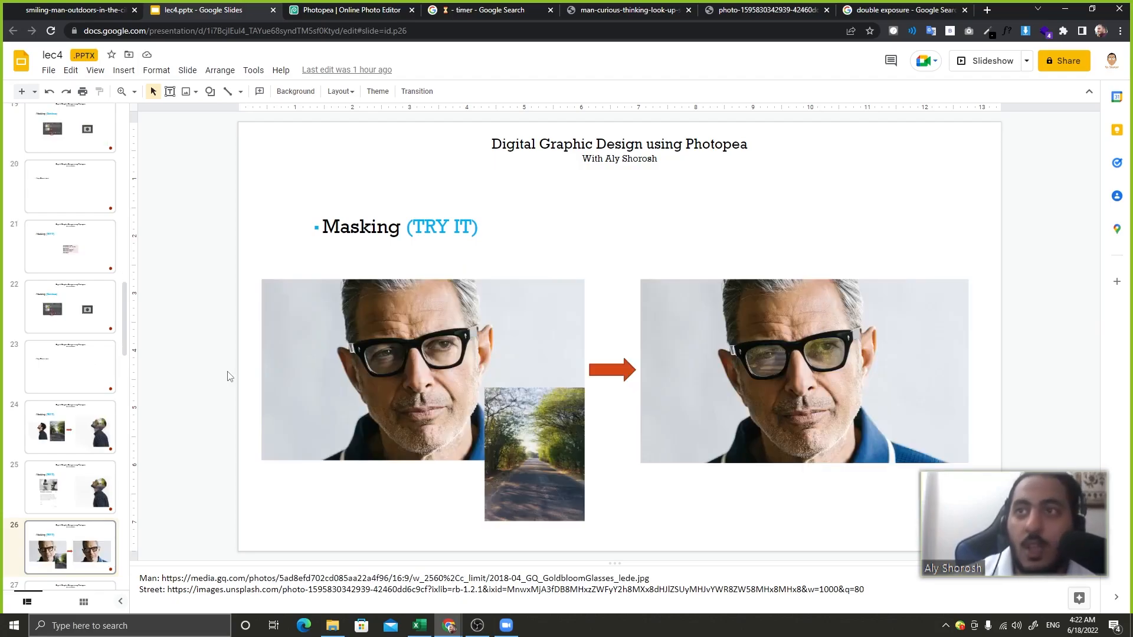
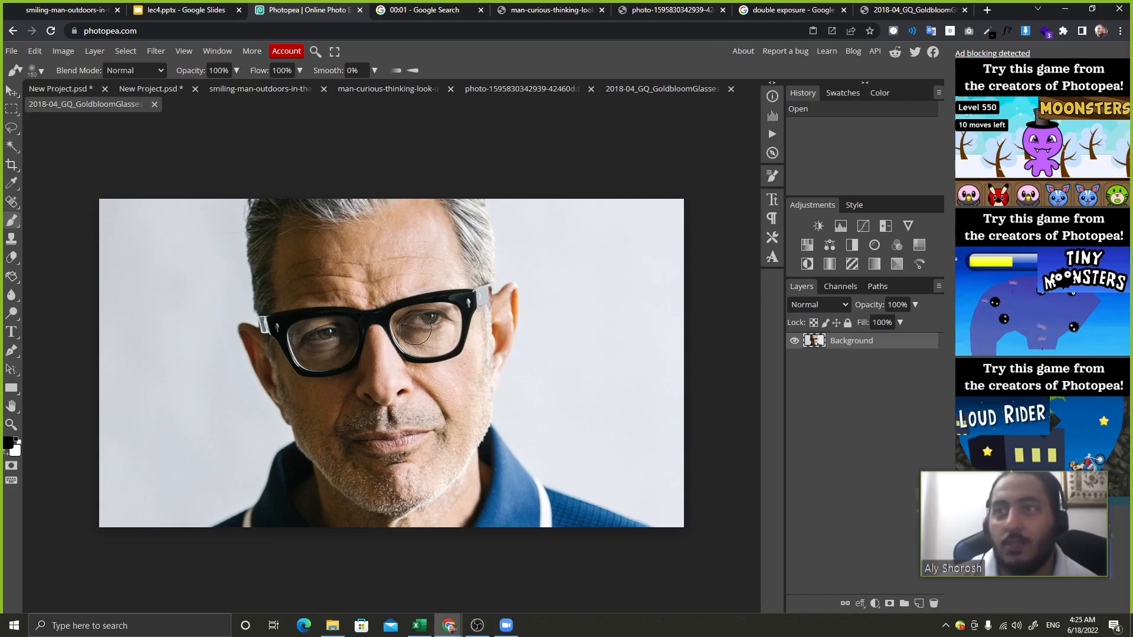
Copy the road photo from its document into the glasses portrait as a layer covering the man's face.
{"action": "scroll", "coordinate": [364, 326], "scroll_direction": "up", "scroll_amount": 3}
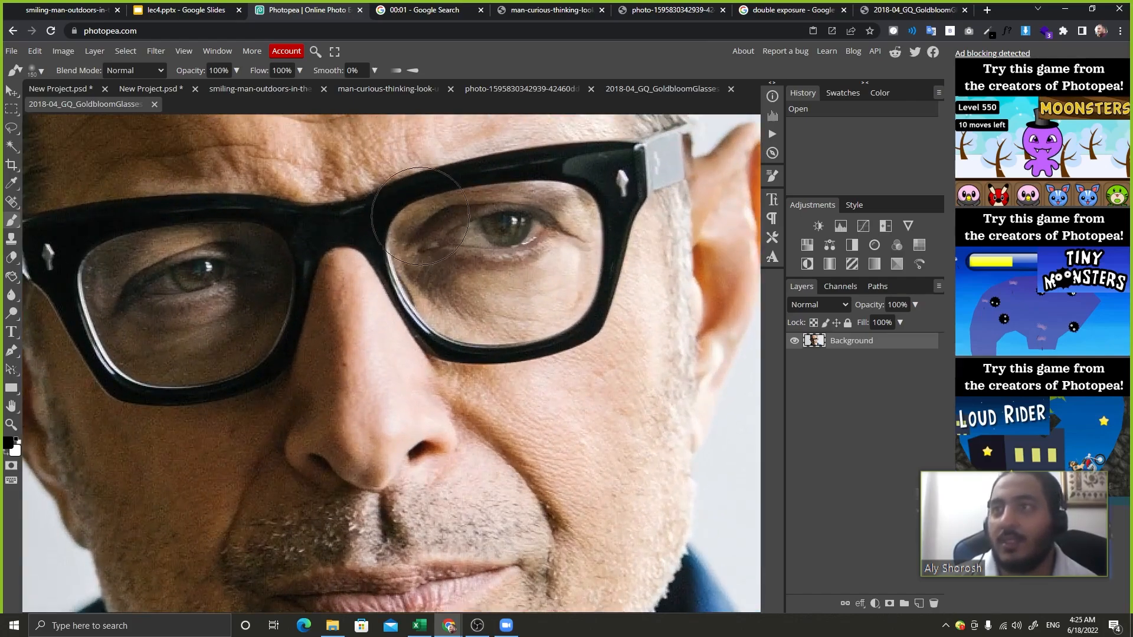
{"action": "left_click_drag", "start_coordinate": [677, 326], "coordinate": [714, 332]}
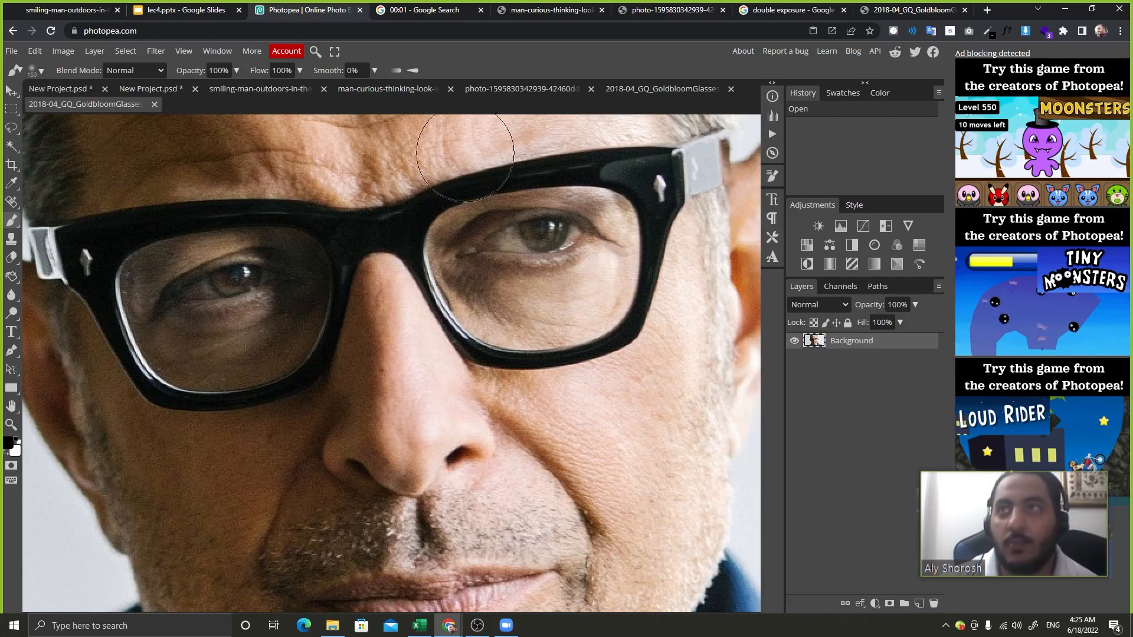
{"action": "key", "text": "ctrl+0"}
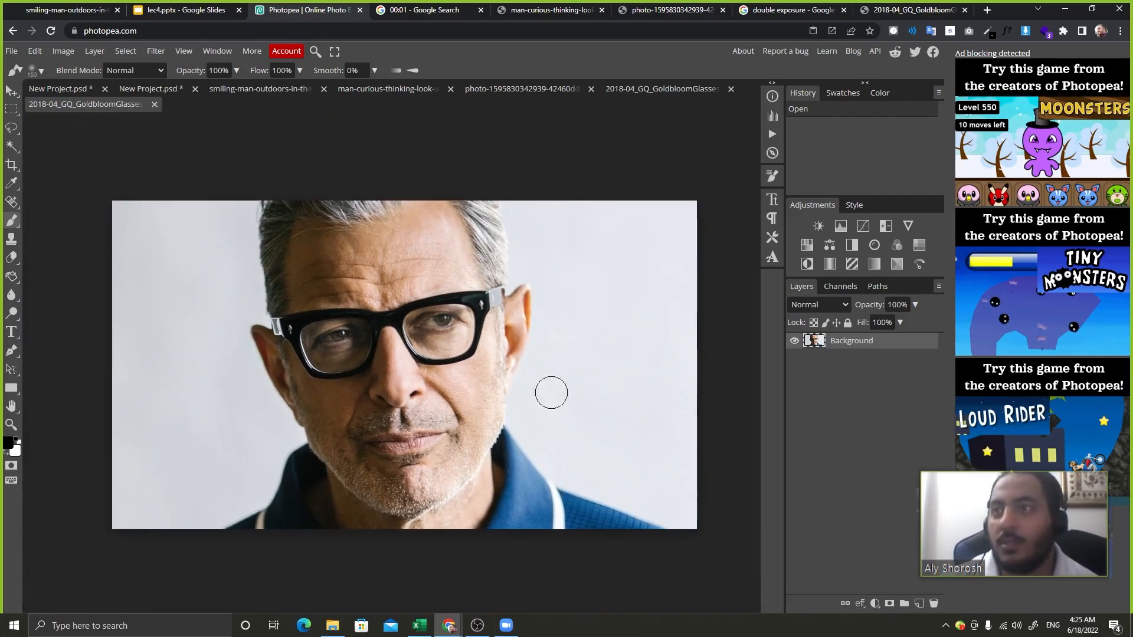
{"action": "left_click", "coordinate": [487, 92]}
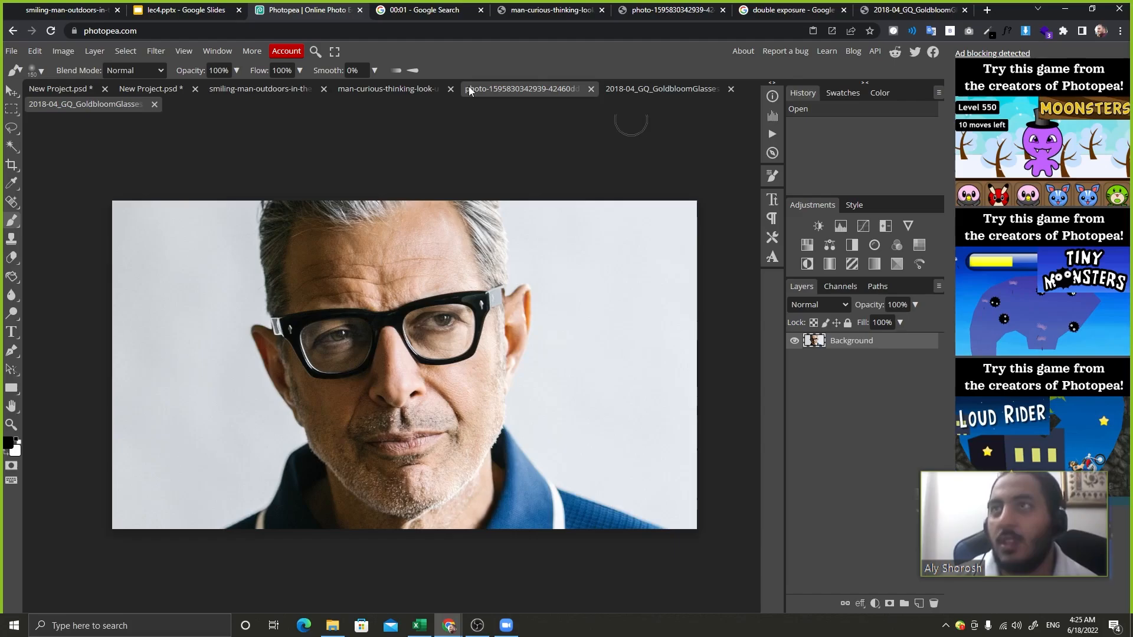
{"action": "left_click", "coordinate": [11, 90]}
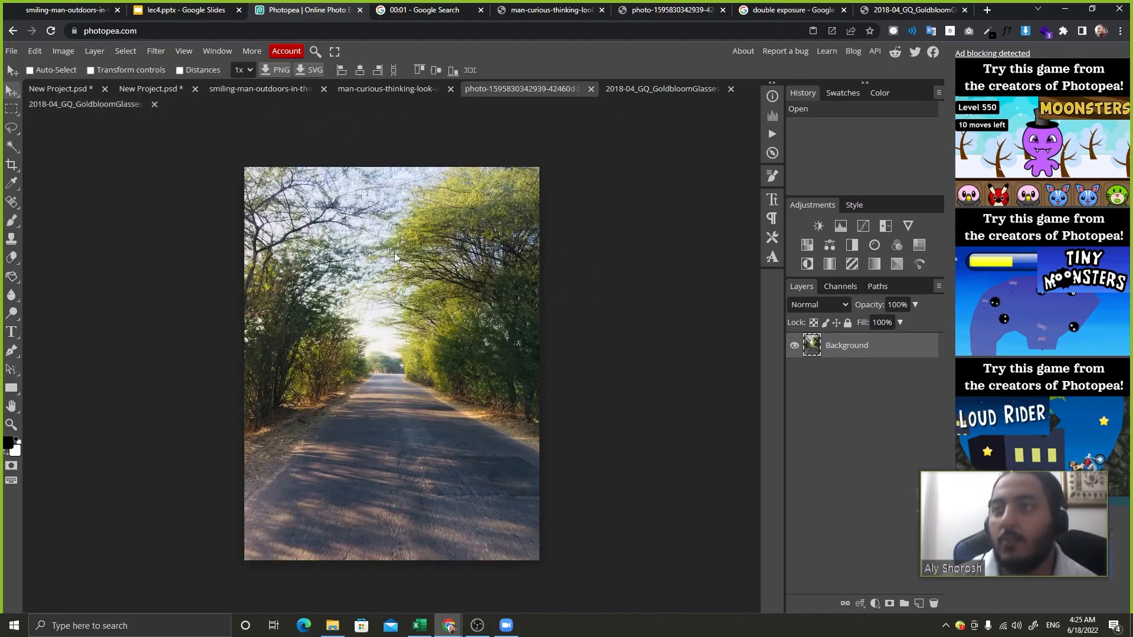
{"action": "left_click_drag", "start_coordinate": [419, 348], "coordinate": [521, 276]}
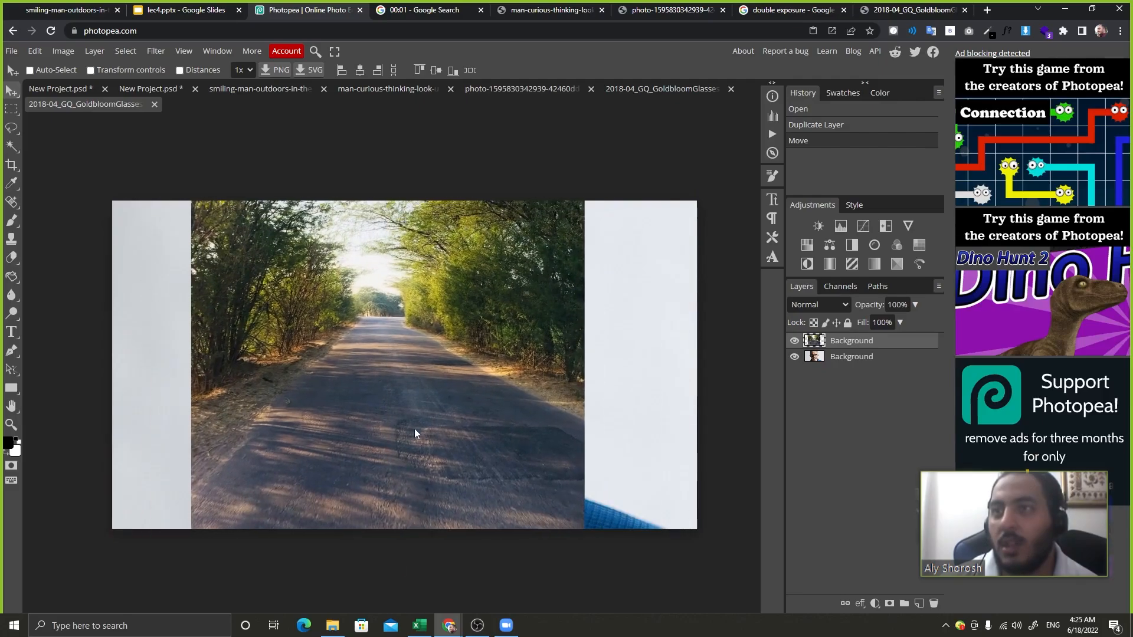
{"action": "left_click_drag", "start_coordinate": [412, 418], "coordinate": [437, 363]}
Scale the road layer to about 65.20% proportionally and position it centred over the man's glasses, with transform controls turned off at the end.
{"action": "left_click", "coordinate": [110, 71]}
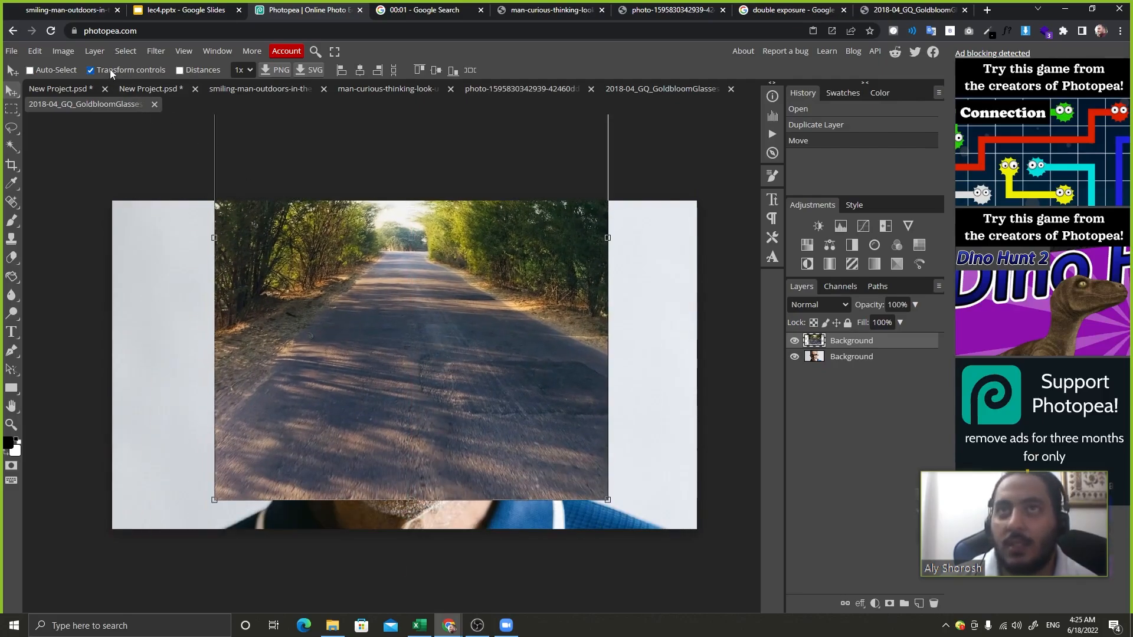
{"action": "left_click_drag", "start_coordinate": [211, 499], "coordinate": [351, 317]}
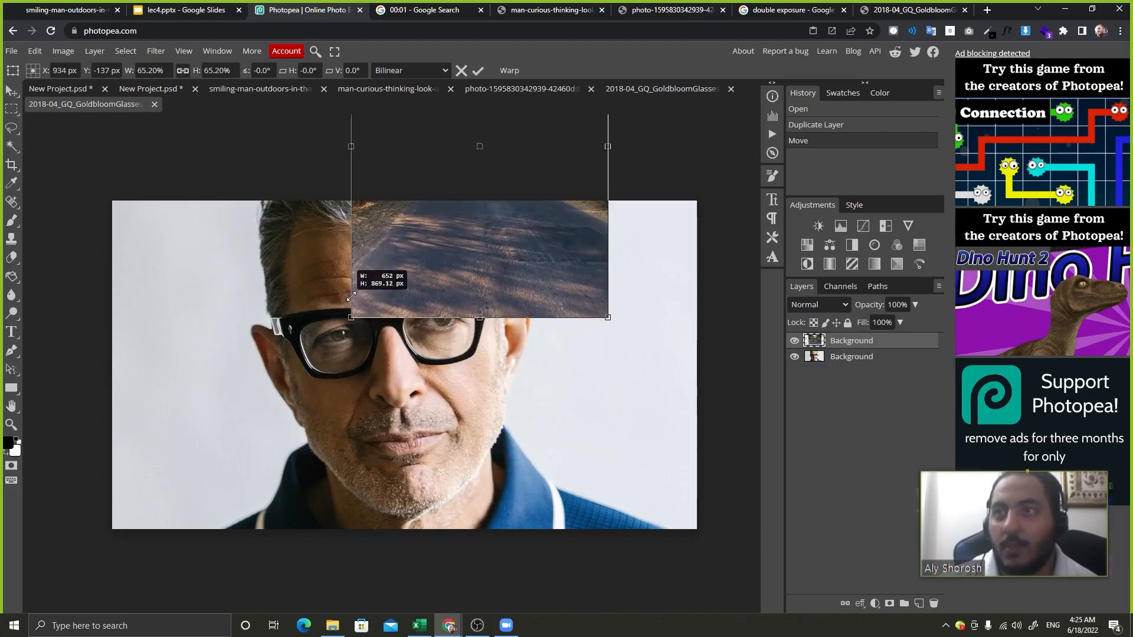
{"action": "left_click_drag", "start_coordinate": [532, 247], "coordinate": [447, 417]}
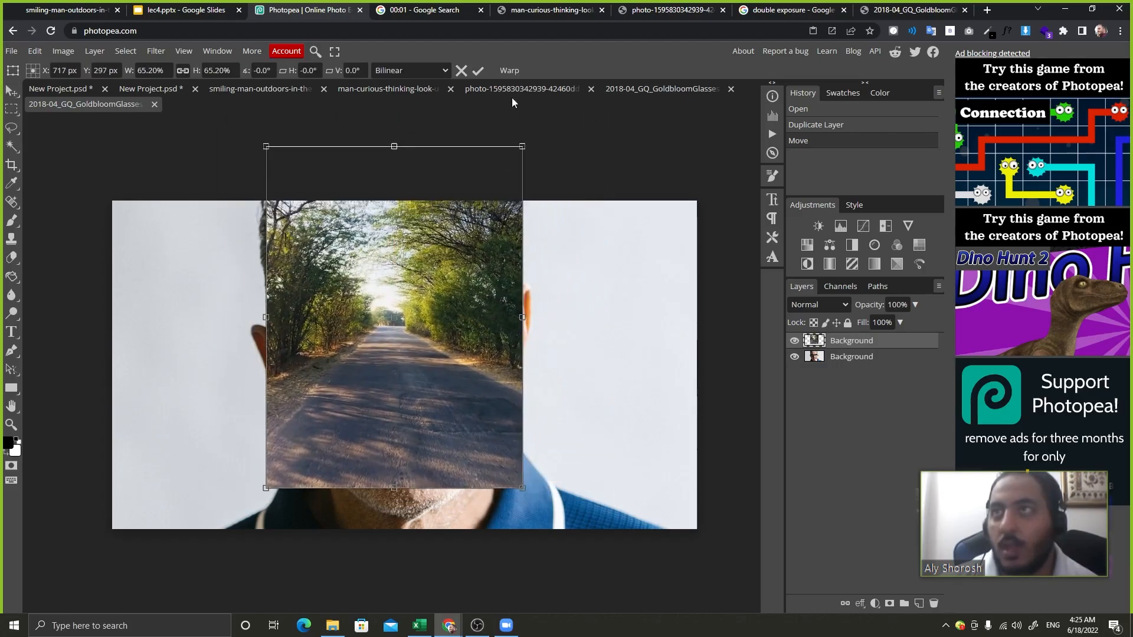
{"action": "left_click", "coordinate": [482, 75]}
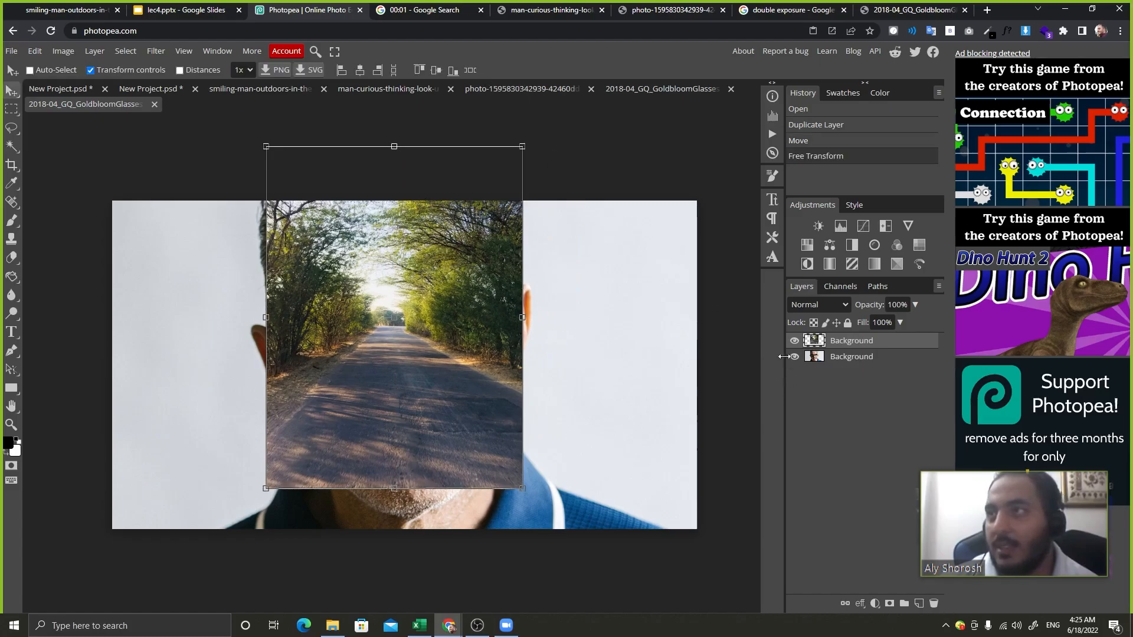
{"action": "left_click", "coordinate": [155, 71]}
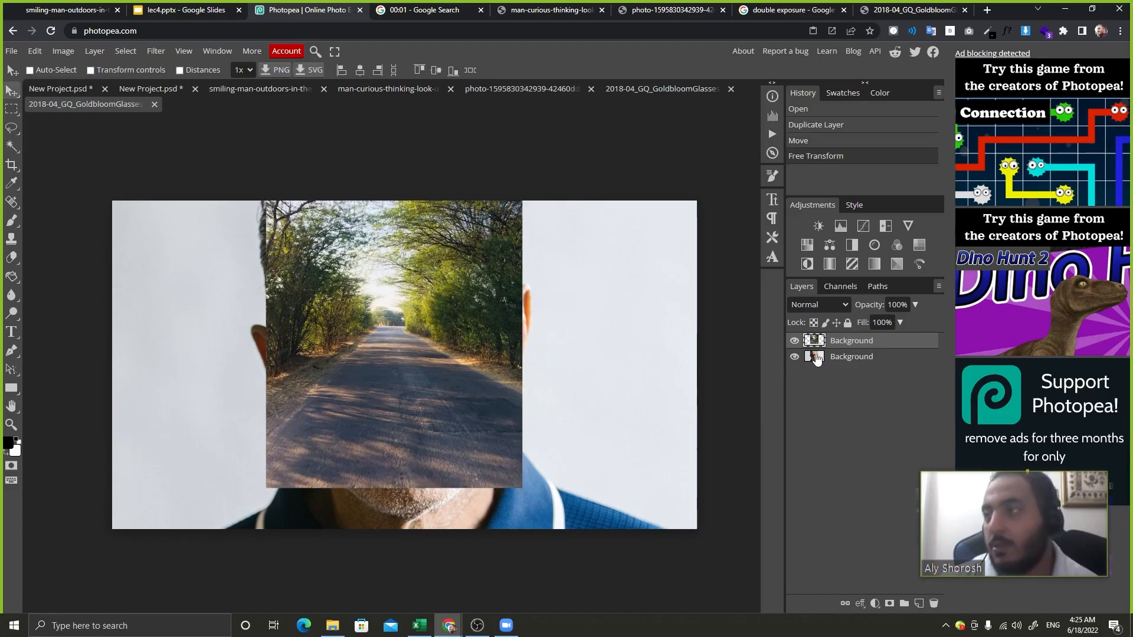
Hide the road layer and select the portrait layer, with the view enlarged around the glasses.
{"action": "left_click", "coordinate": [794, 340]}
{"action": "left_click", "coordinate": [807, 358]}
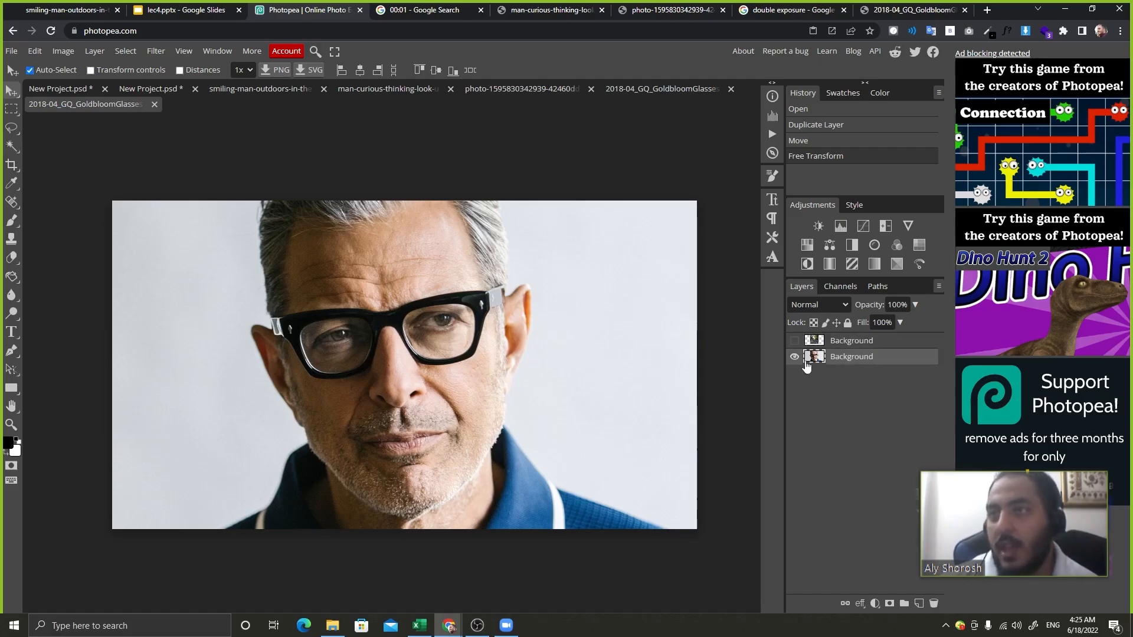
{"action": "key", "text": "ctrl+plus"}
{"action": "key", "text": "ctrl+plus"}
{"action": "key", "text": "ctrl+minus"}
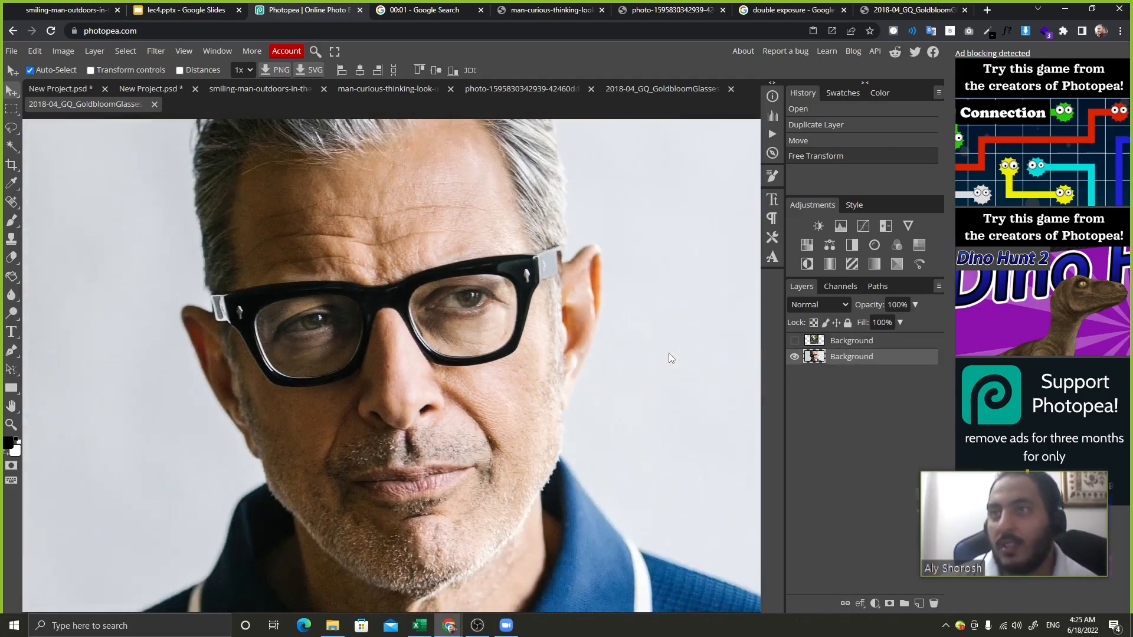
Trace the glasses lens nearer the image's right edge with the Magnetic Lasso and close the outline into a selection.
{"action": "right_click", "coordinate": [11, 128]}
{"action": "left_click", "coordinate": [76, 151]}
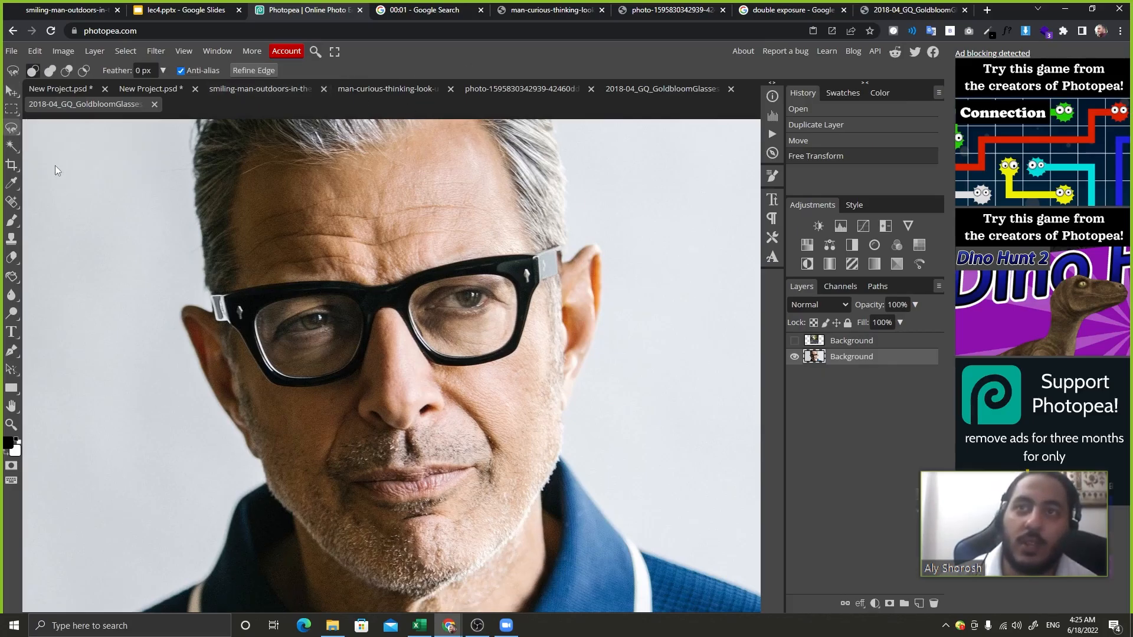
{"action": "key", "text": "ctrl+plus"}
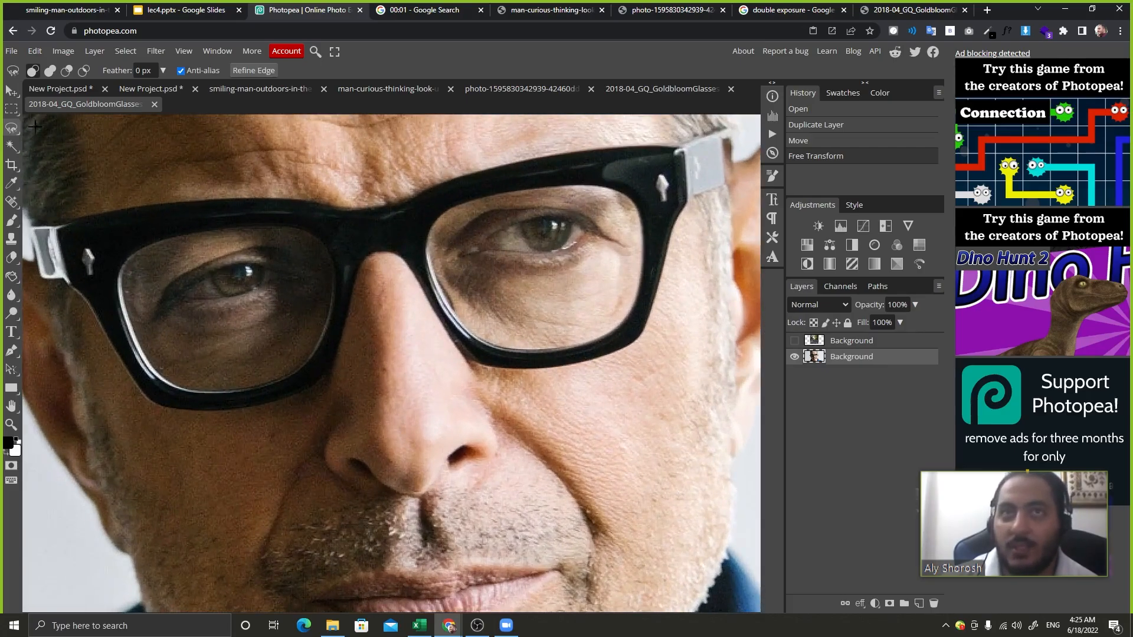
{"action": "right_click", "coordinate": [13, 129]}
{"action": "left_click", "coordinate": [79, 165]}
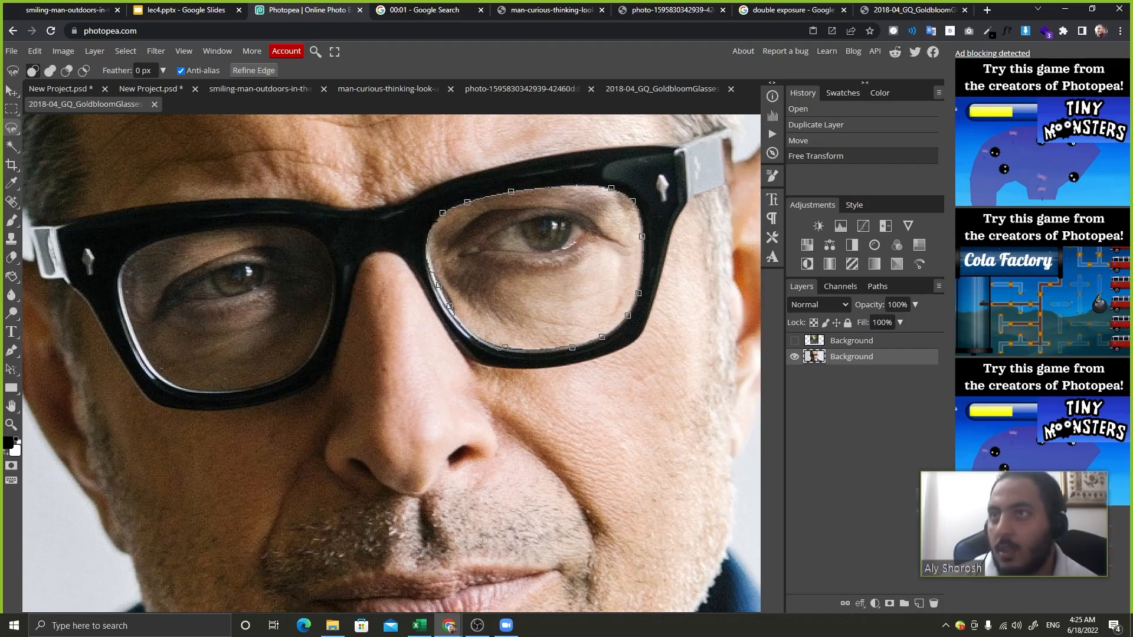
{"action": "left_click", "coordinate": [442, 215]}
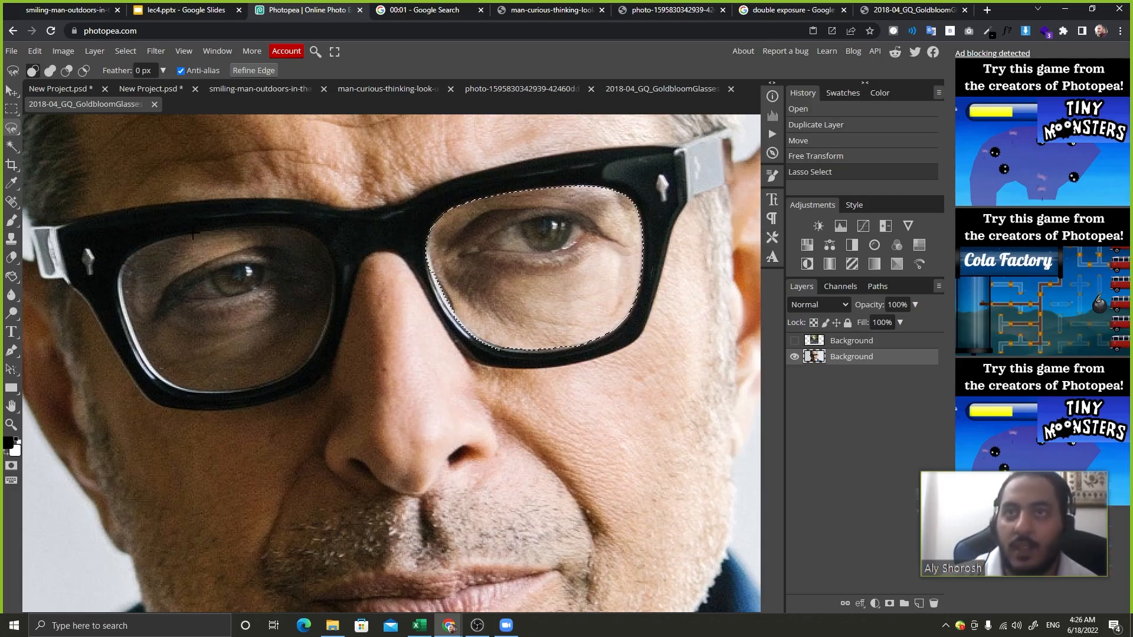
Add the other lens to the selection with the Magnetic Lasso, leaving the whole portrait in view at the end.
{"action": "left_click", "coordinate": [193, 232]}
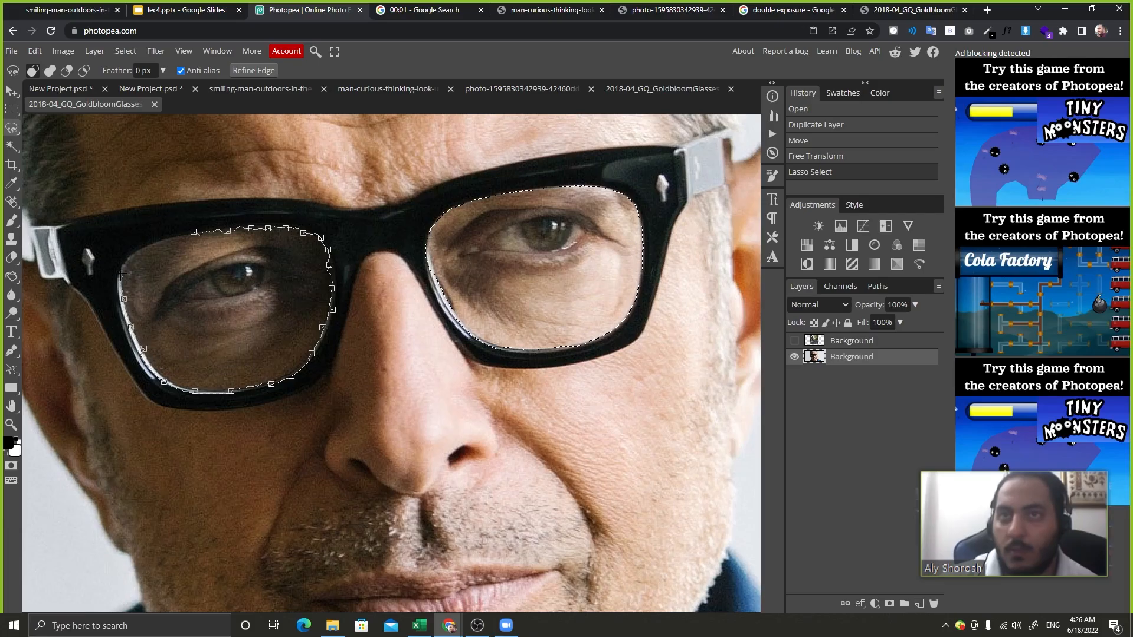
{"action": "left_click", "coordinate": [320, 238]}
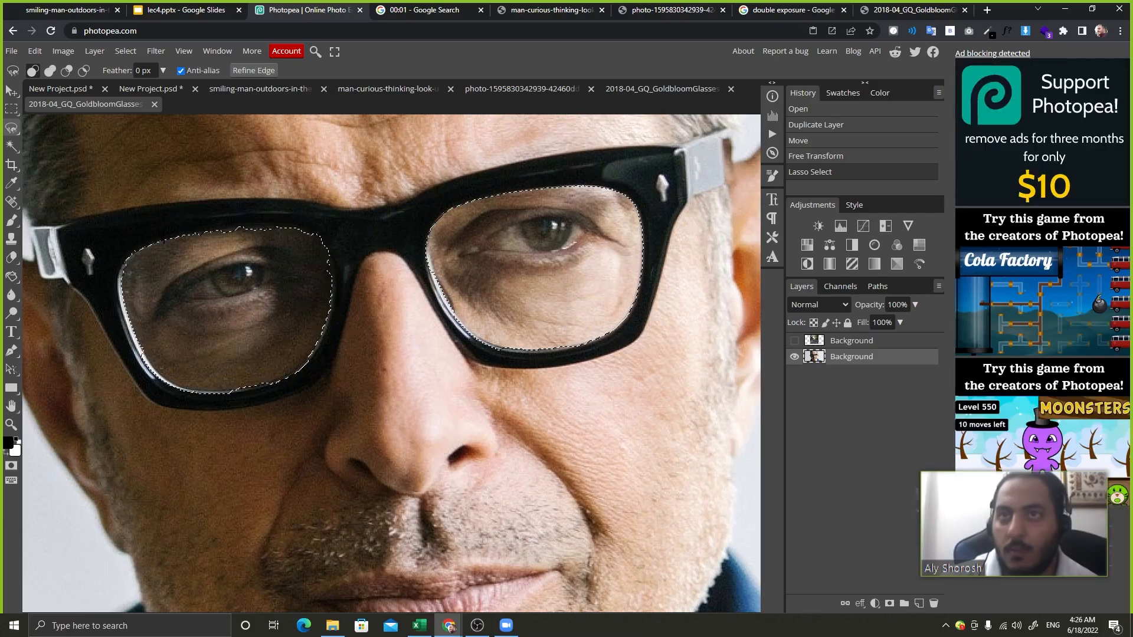
{"action": "key", "text": "ctrl+0"}
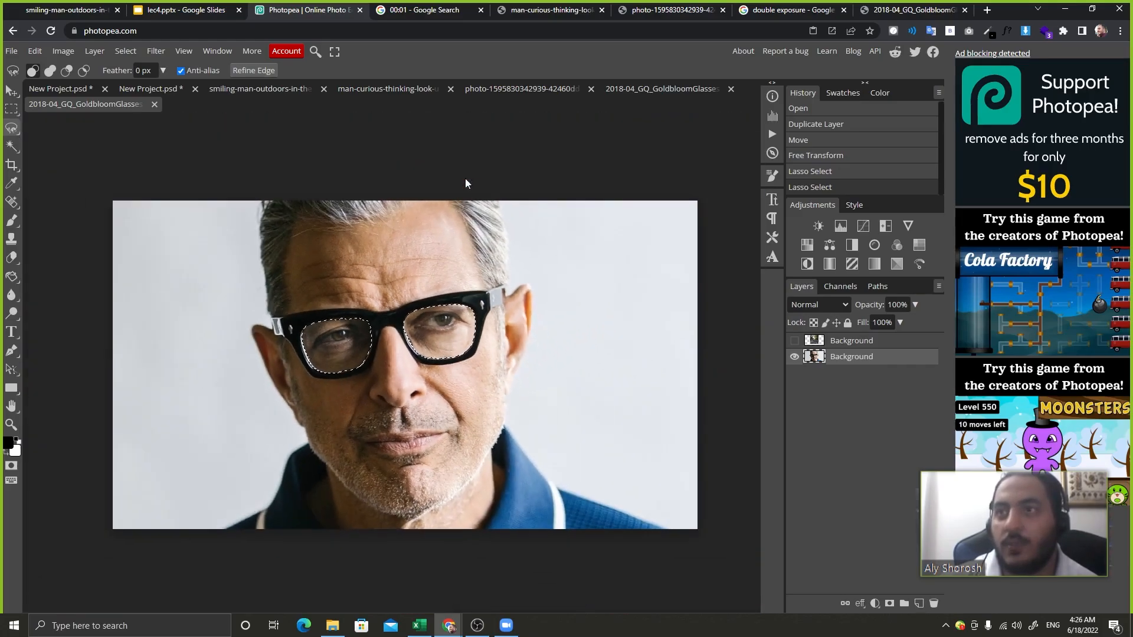
Show the road layer again and add a raster mask to it from the two-lens selection.
{"action": "left_click", "coordinate": [794, 341]}
{"action": "left_click", "coordinate": [826, 342]}
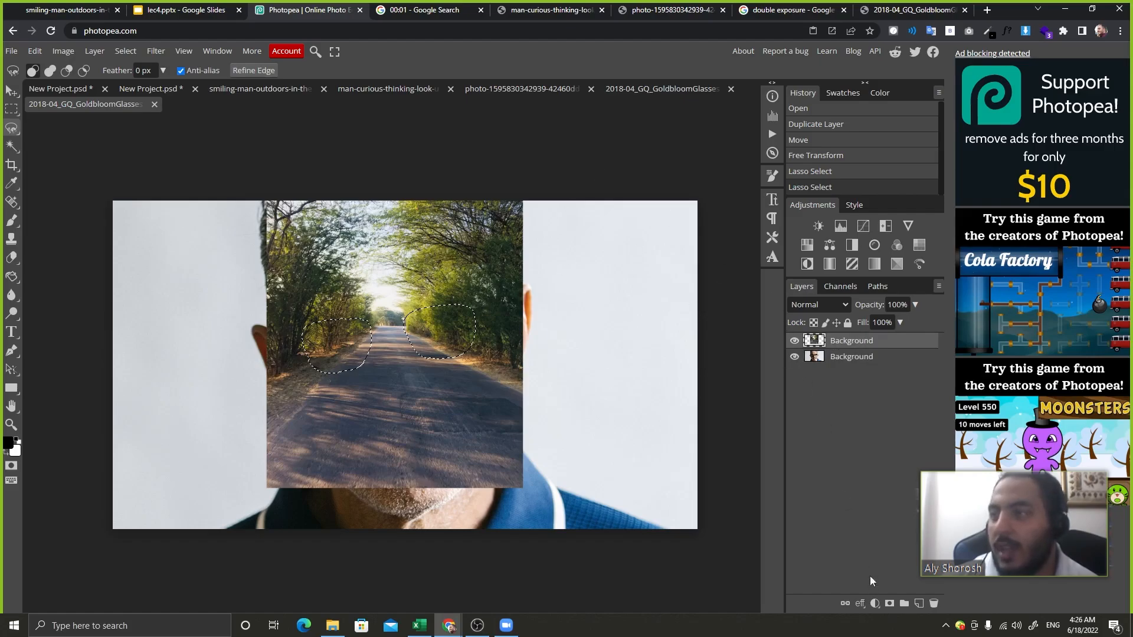
{"action": "left_click", "coordinate": [890, 603]}
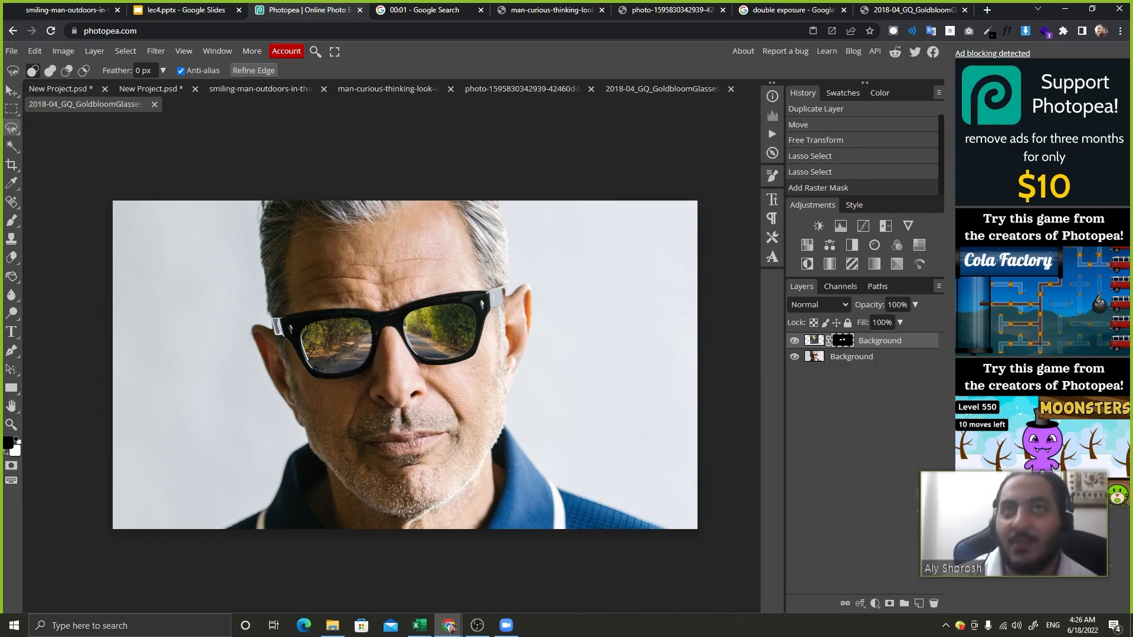
Try moving the road layer together with its linked mask, and undo the move.
{"action": "left_click", "coordinate": [11, 91]}
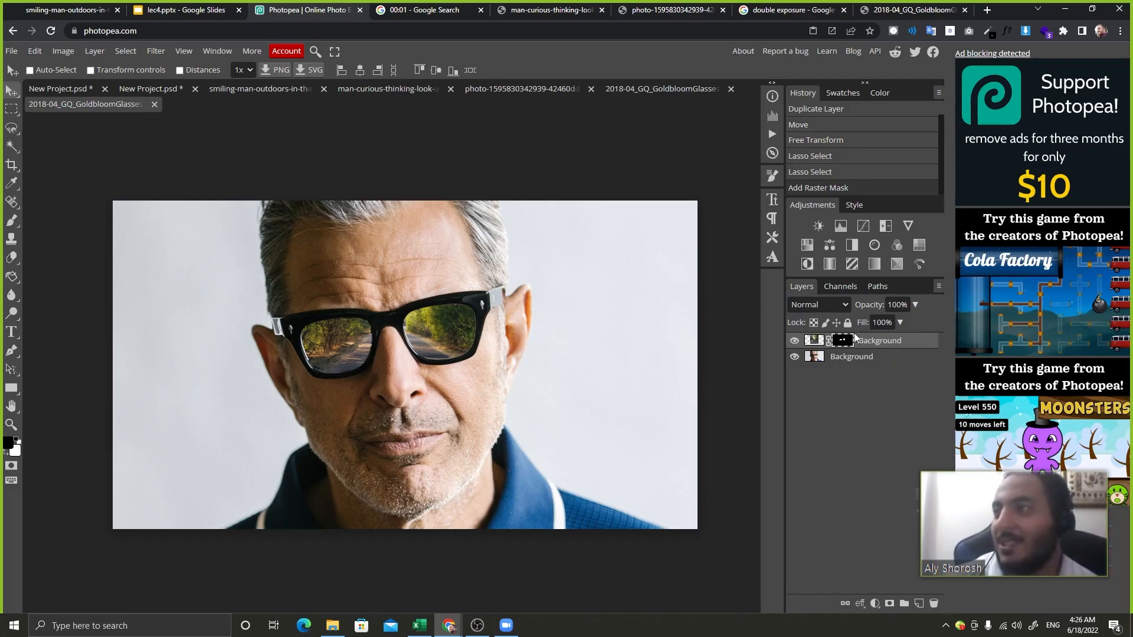
{"action": "left_click_drag", "start_coordinate": [491, 320], "coordinate": [473, 263]}
{"action": "key", "text": "ctrl+z"}
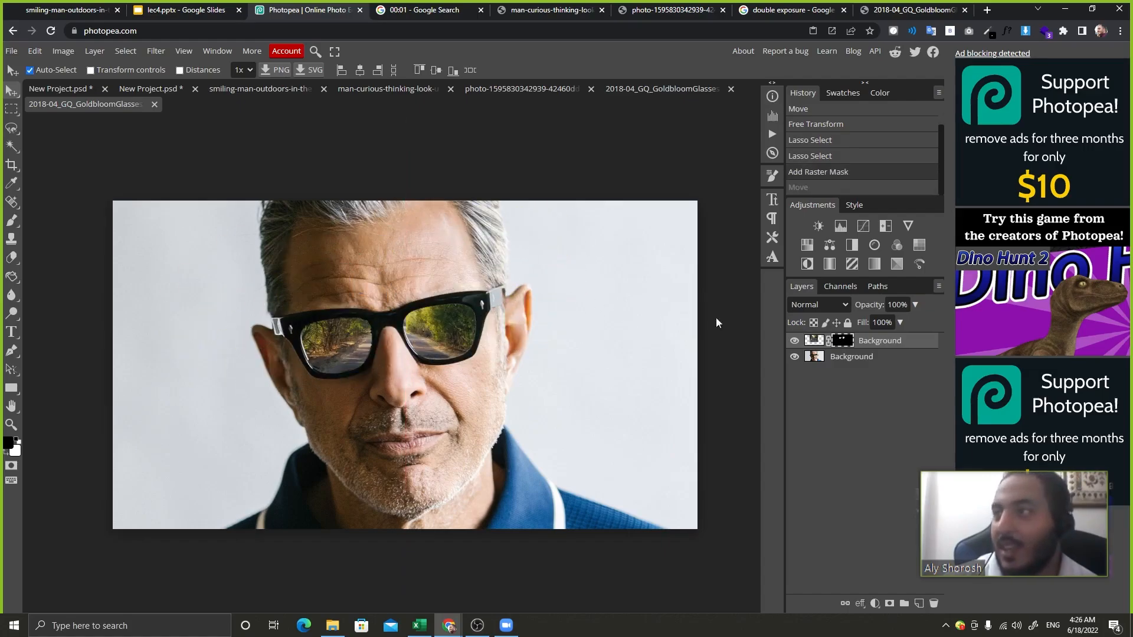
Unlink the road layer's mask and shift only the road image slightly to the right within the lenses.
{"action": "left_click", "coordinate": [829, 342]}
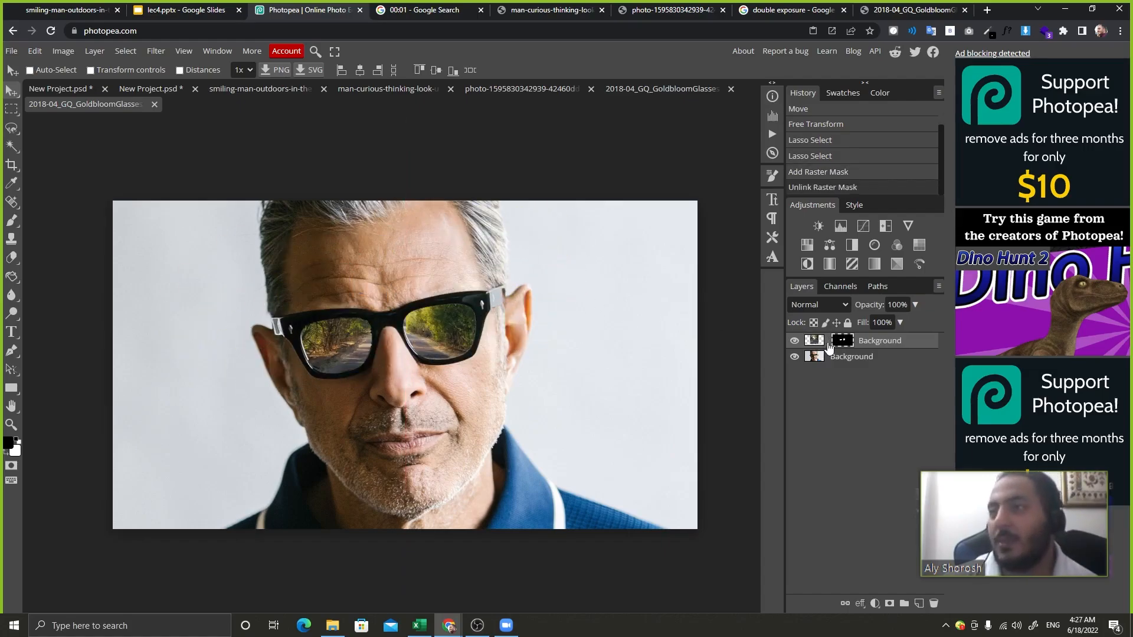
{"action": "left_click", "coordinate": [808, 341]}
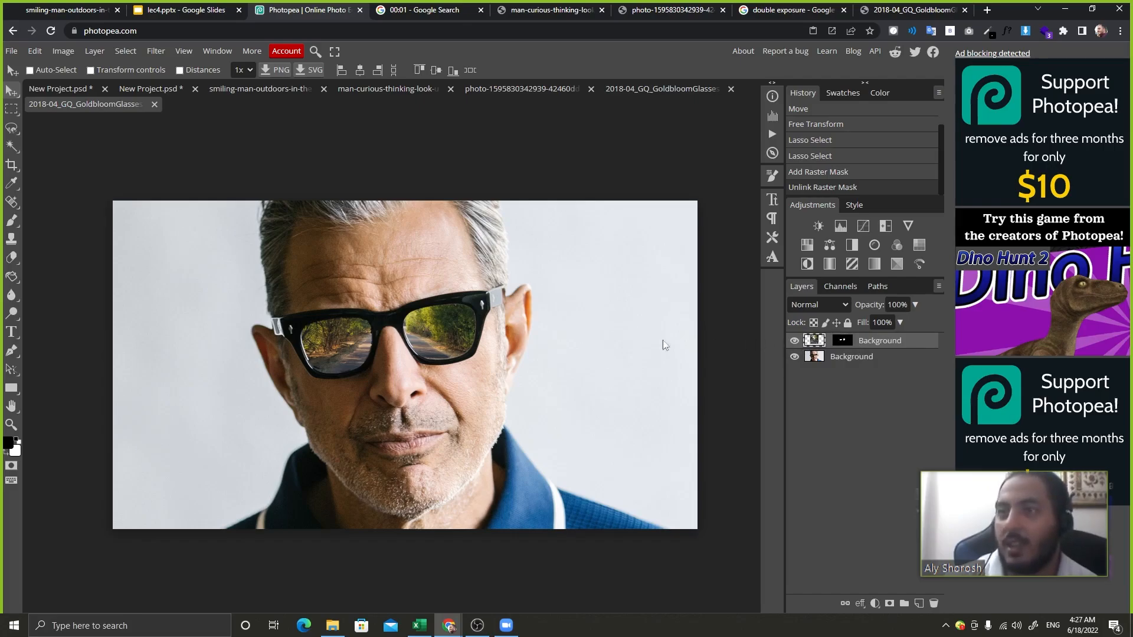
{"action": "left_click_drag", "start_coordinate": [508, 403], "coordinate": [543, 403]}
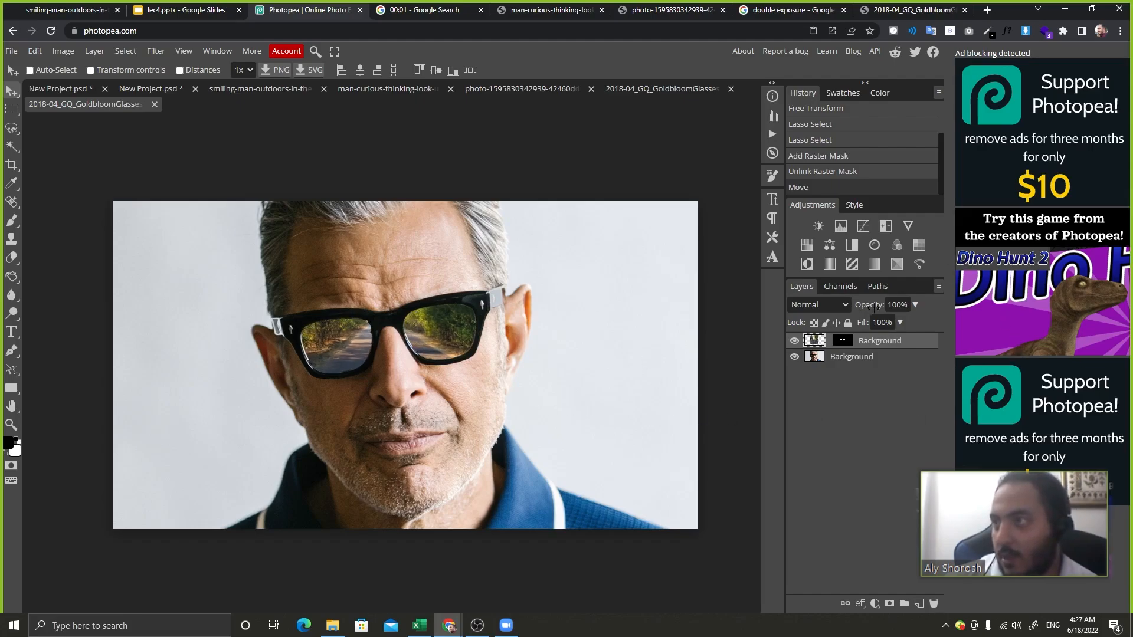
Lower the masked road layer's opacity to 48%.
{"action": "mouse_move", "coordinate": [873, 308]}
{"action": "left_mouse_down"}
{"action": "mouse_move", "coordinate": [845, 313]}
{"action": "mouse_move", "coordinate": [886, 305]}
{"action": "mouse_move", "coordinate": [864, 303]}
{"action": "left_mouse_up"}
{"action": "left_click", "coordinate": [842, 340]}
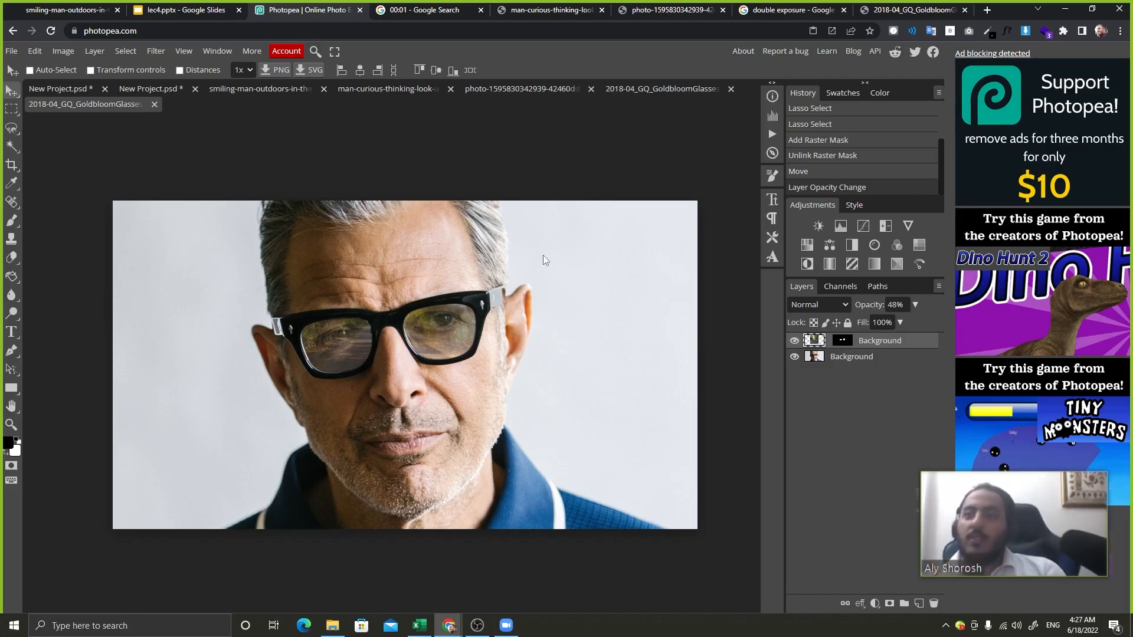
Switch to the lec4 slides, compare with the Masking exercise example, and advance to the Break Time slide.
{"action": "left_click", "coordinate": [202, 8]}
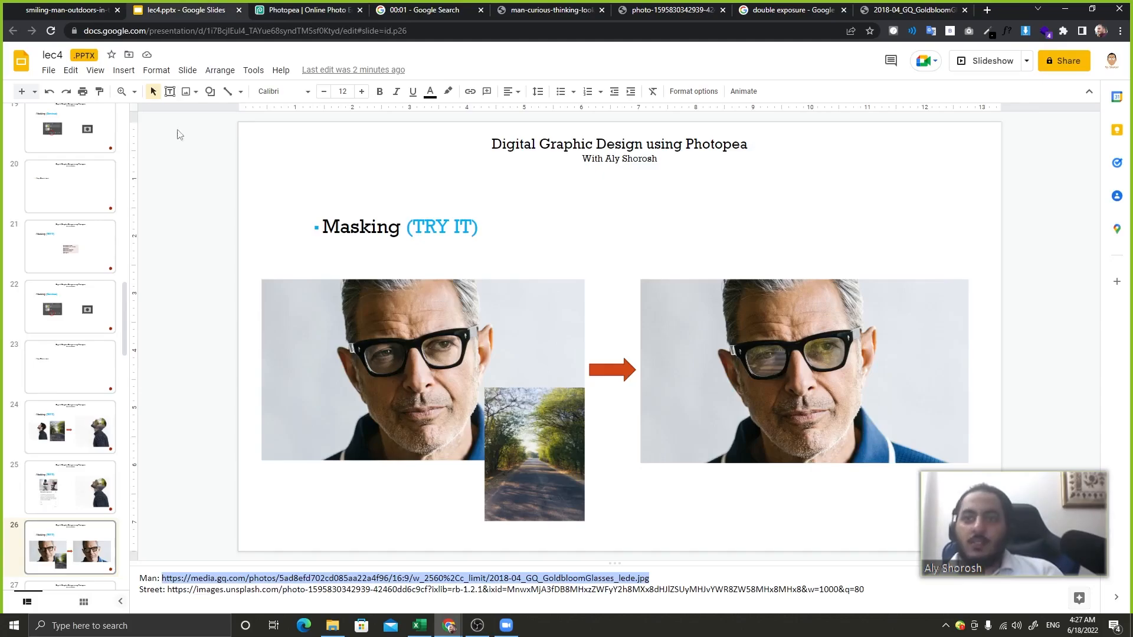
{"action": "left_click", "coordinate": [160, 250]}
{"action": "key", "text": "Down"}
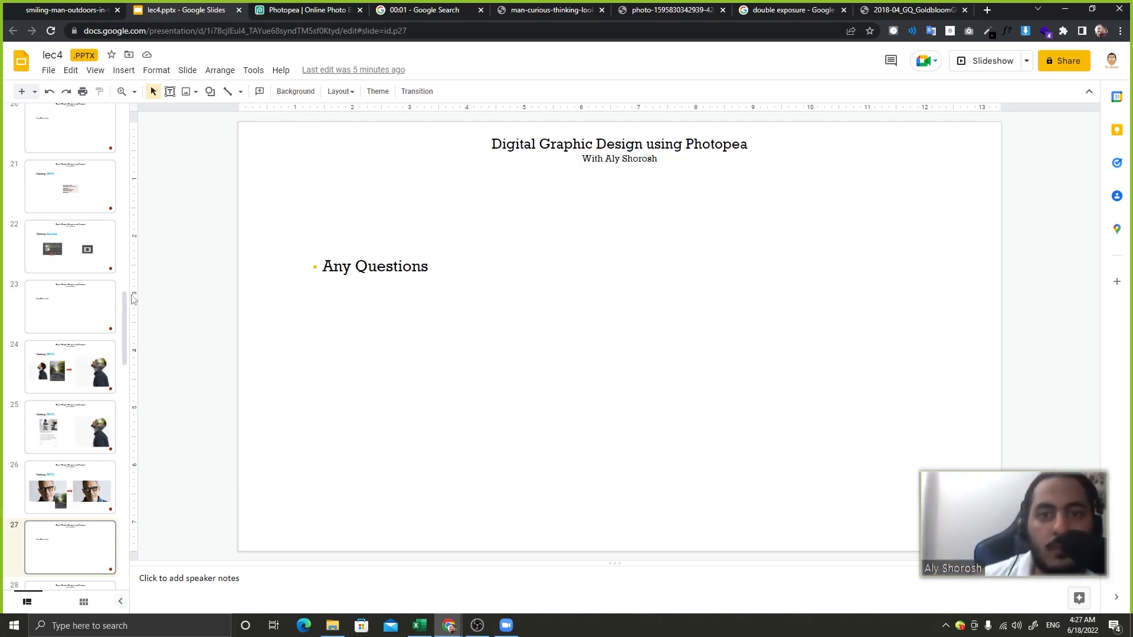
{"action": "scroll", "coordinate": [81, 341], "scroll_direction": "down", "scroll_amount": 1}
{"action": "scroll", "coordinate": [80, 341], "scroll_direction": "up", "scroll_amount": 1}
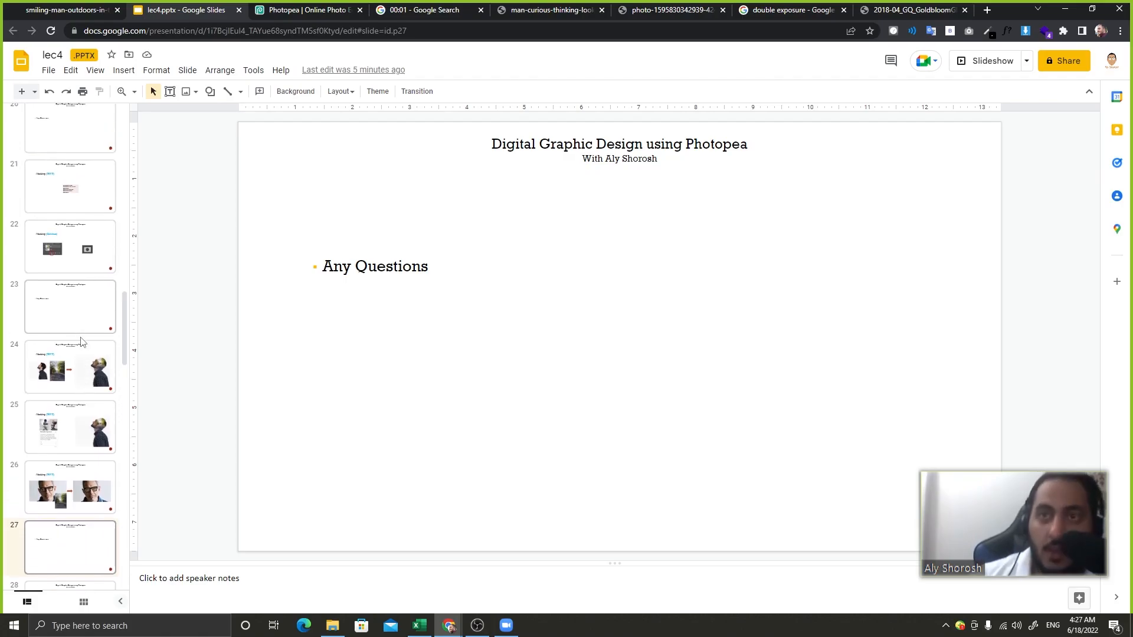
{"action": "key", "text": "Down"}
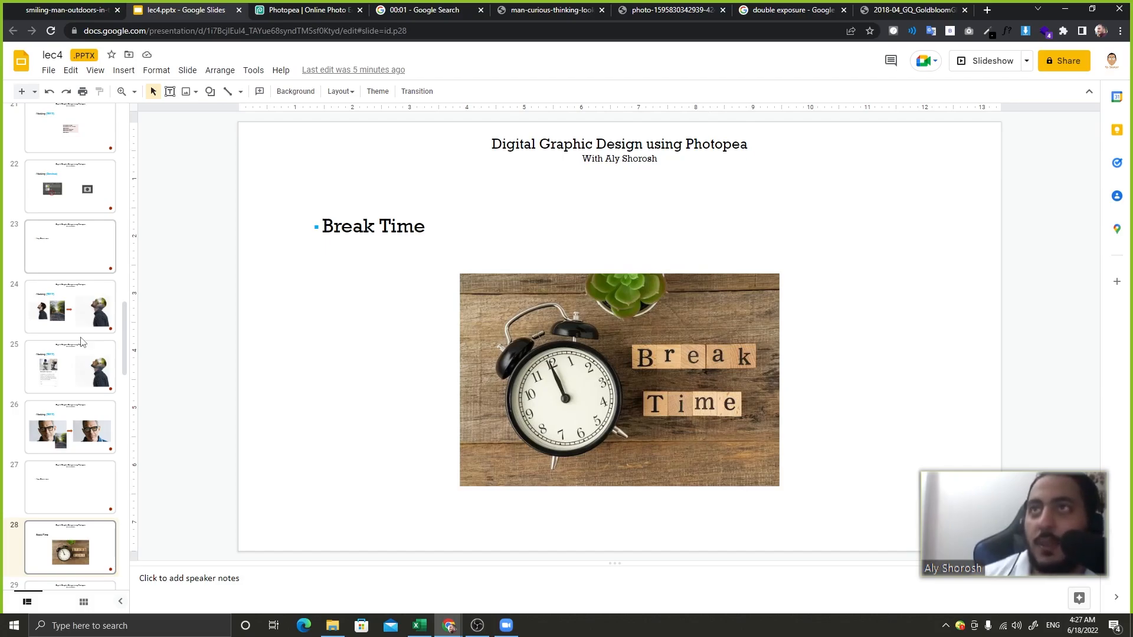
Switch to the Google timer page and enter 1000 as the countdown time for the break.
{"action": "left_click", "coordinate": [426, 12]}
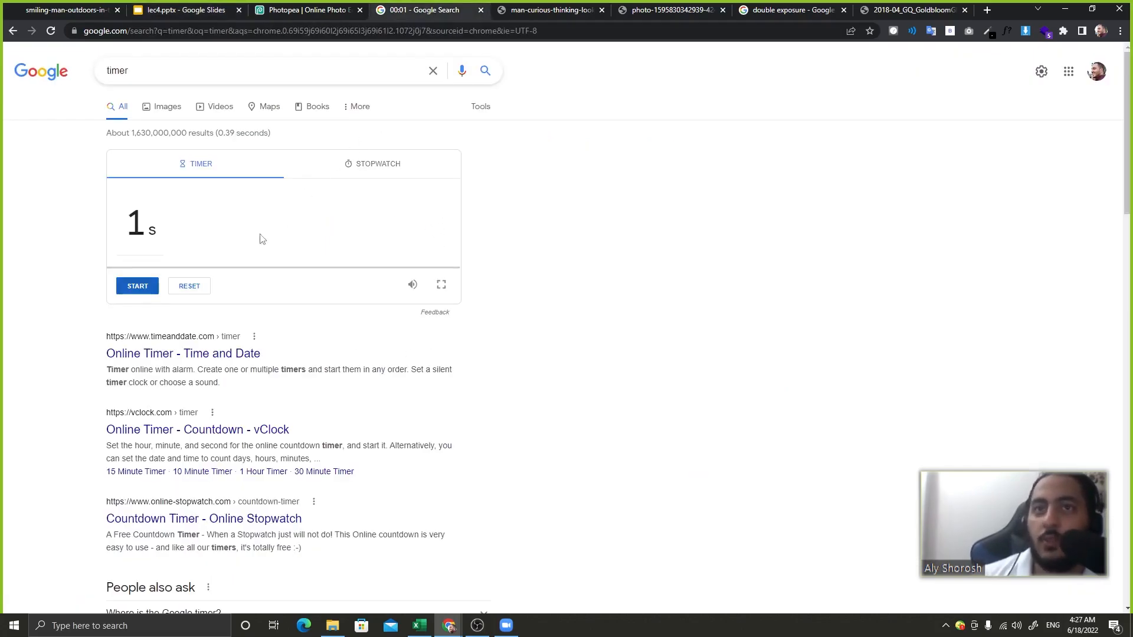
{"action": "left_click", "coordinate": [141, 291]}
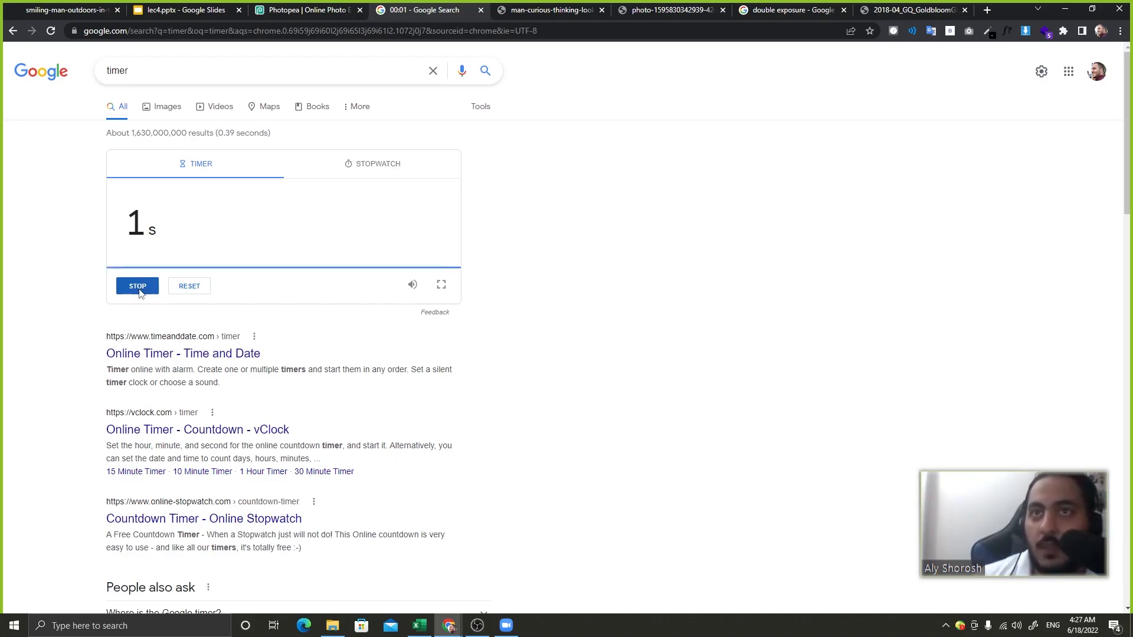
{"action": "left_click", "coordinate": [144, 226]}
{"action": "type", "text": "1000"}
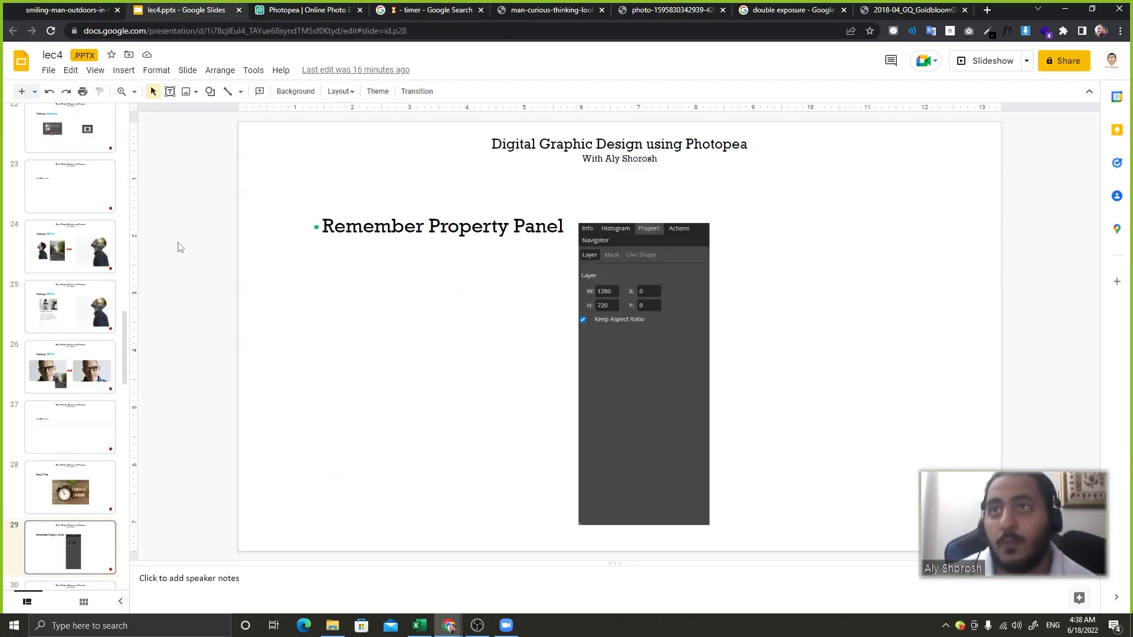
Return to the glasses portrait in Photopea, hide the masked road layer, and select the portrait layer with the Quick Selection tool active.
{"action": "key", "text": "Up"}
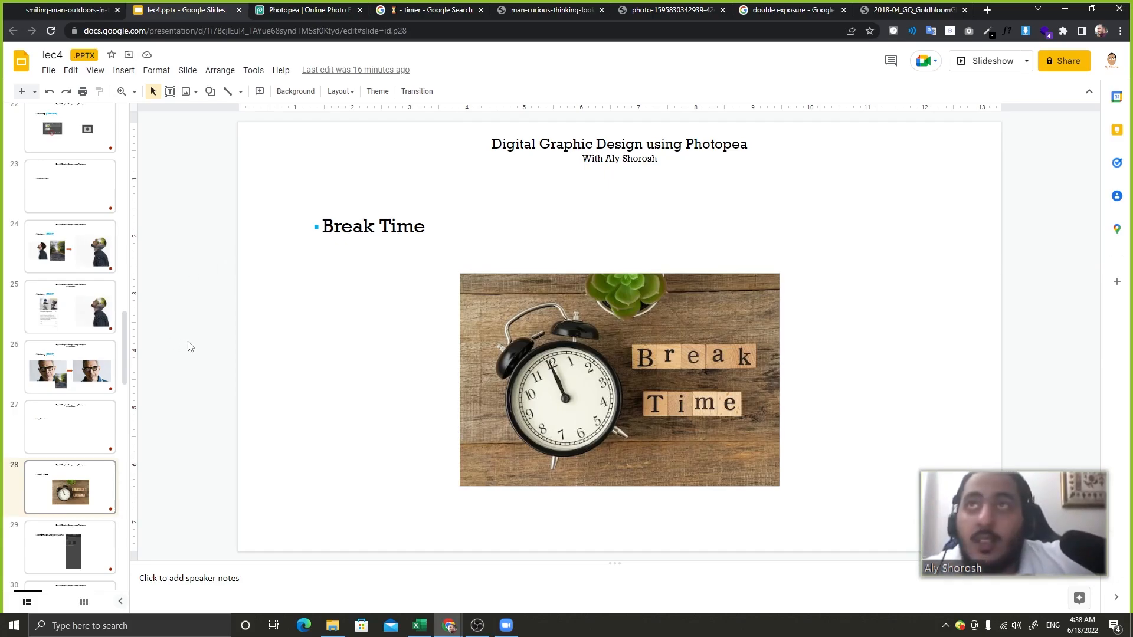
{"action": "left_click", "coordinate": [316, 10]}
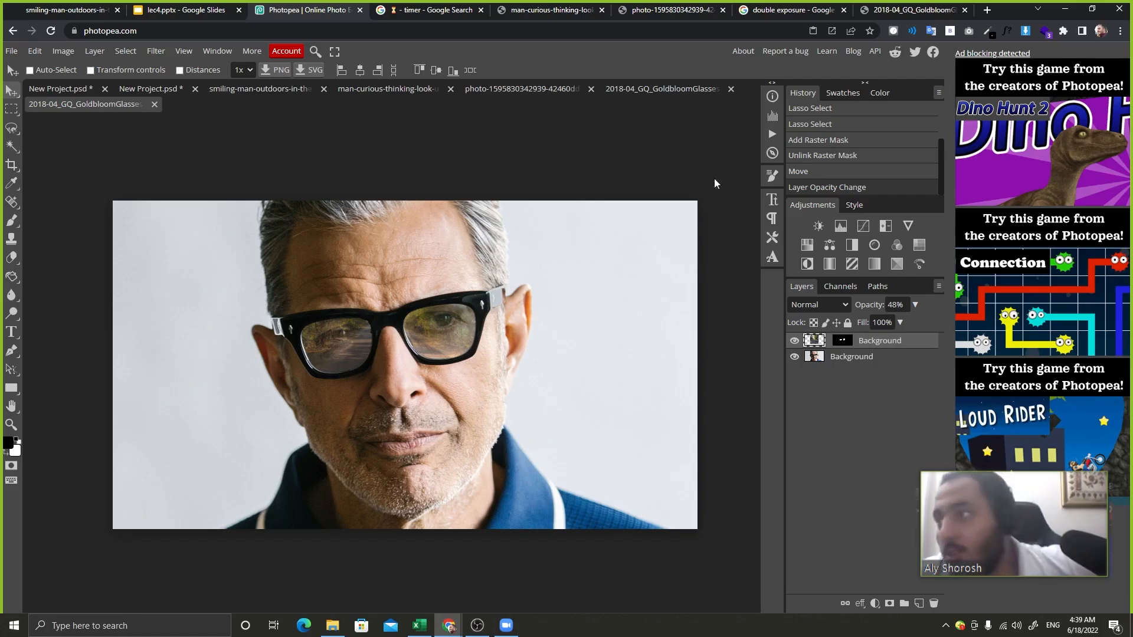
{"action": "left_click", "coordinate": [794, 341]}
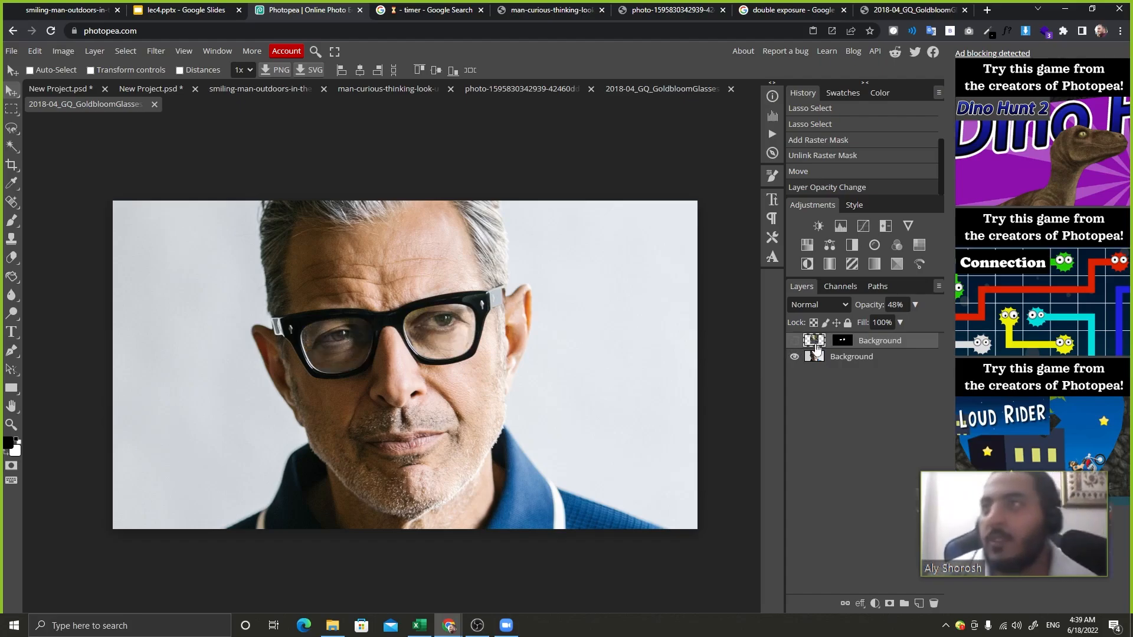
{"action": "left_click", "coordinate": [838, 356]}
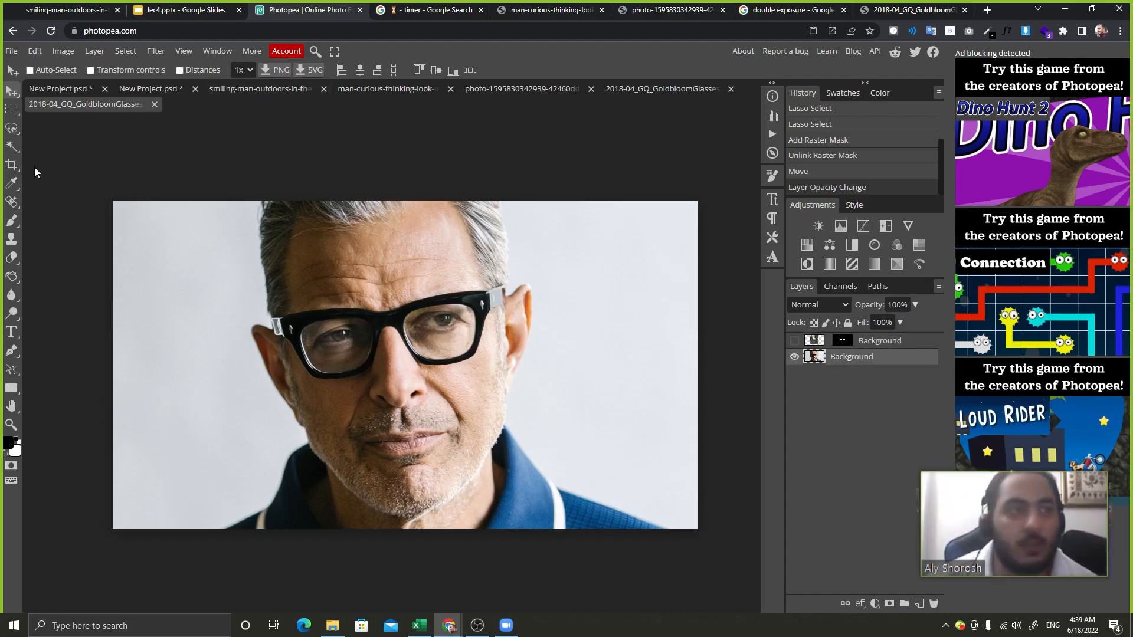
{"action": "right_click", "coordinate": [11, 146]}
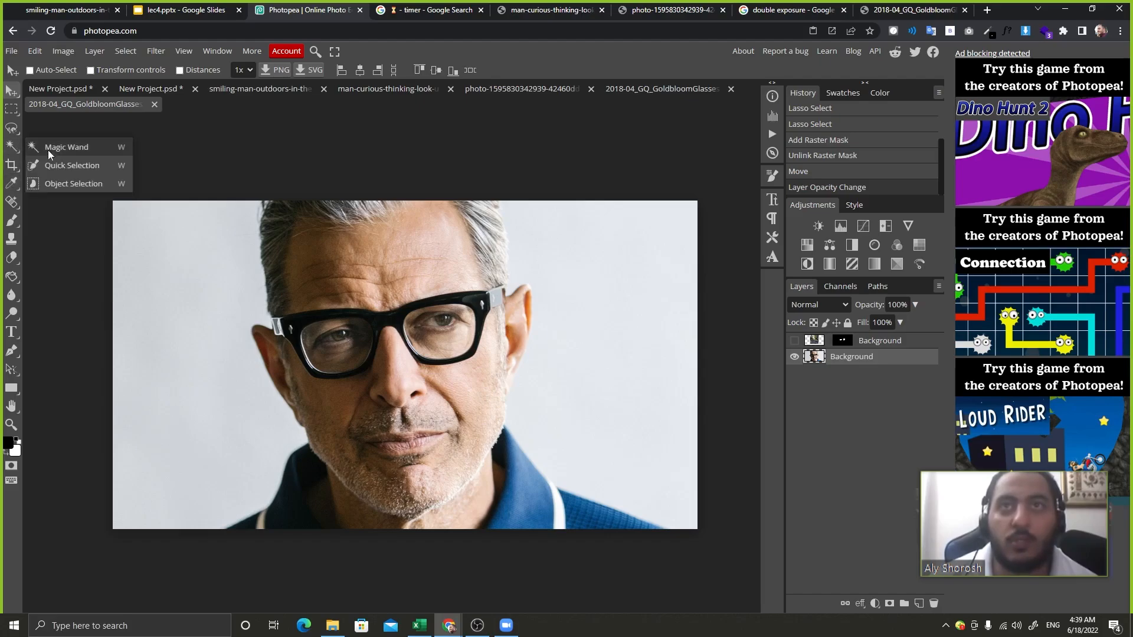
{"action": "left_click", "coordinate": [61, 171]}
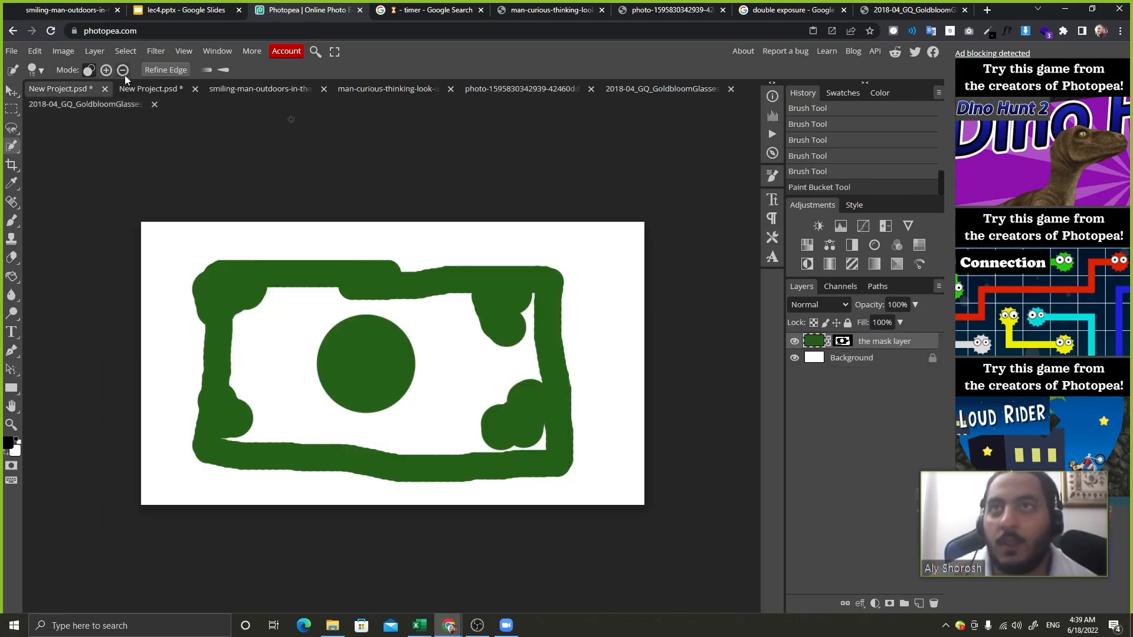
Go through the open documents to the smiling man photo and delete its masked layer.
{"action": "left_click", "coordinate": [145, 86]}
{"action": "left_click", "coordinate": [214, 84]}
{"action": "left_click", "coordinate": [366, 89]}
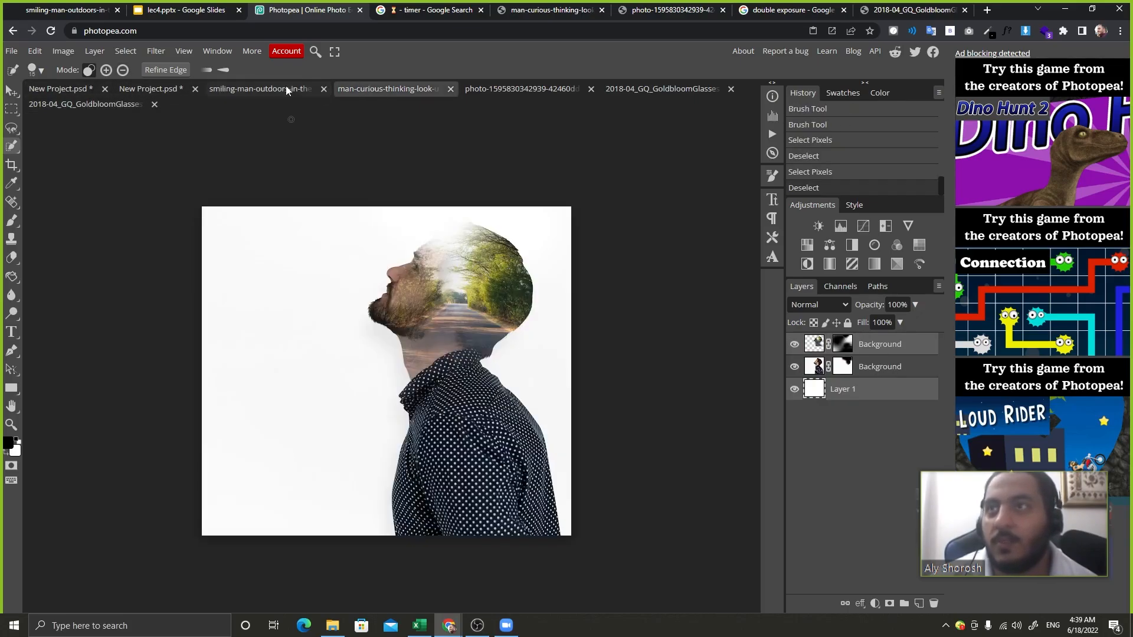
{"action": "left_click", "coordinate": [259, 89]}
{"action": "left_click_drag", "start_coordinate": [843, 342], "coordinate": [933, 603]}
Toggle the smiling man layer's visibility, try a Quick Selection from his face down his sweater, and undo it.
{"action": "left_click", "coordinate": [798, 341]}
{"action": "left_click", "coordinate": [794, 342]}
{"action": "left_click_drag", "start_coordinate": [287, 279], "coordinate": [288, 433]}
{"action": "key", "text": "ctrl+z"}
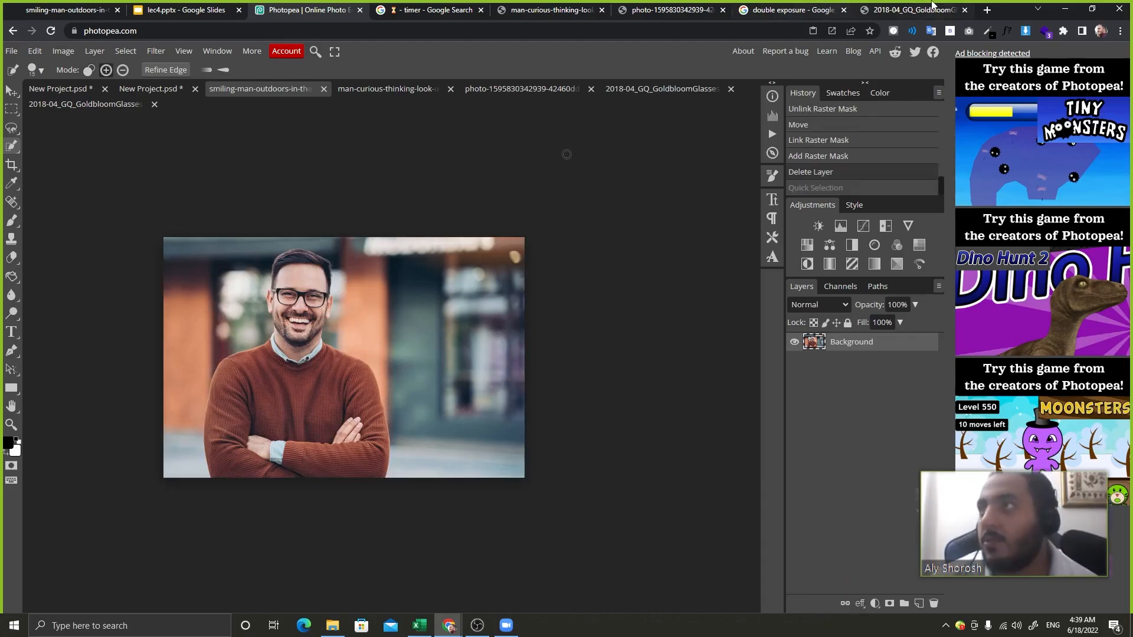
Close the smiling man, thinking man and road photo documents without saving their changes.
{"action": "left_click", "coordinate": [323, 89]}
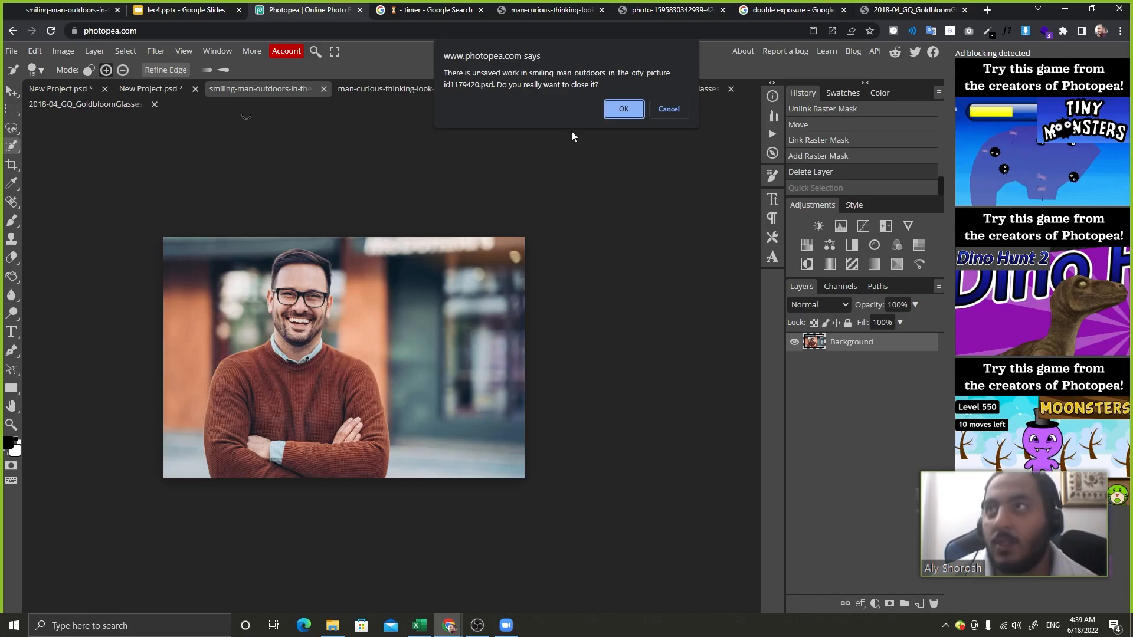
{"action": "left_click", "coordinate": [612, 108]}
{"action": "left_click", "coordinate": [323, 89]}
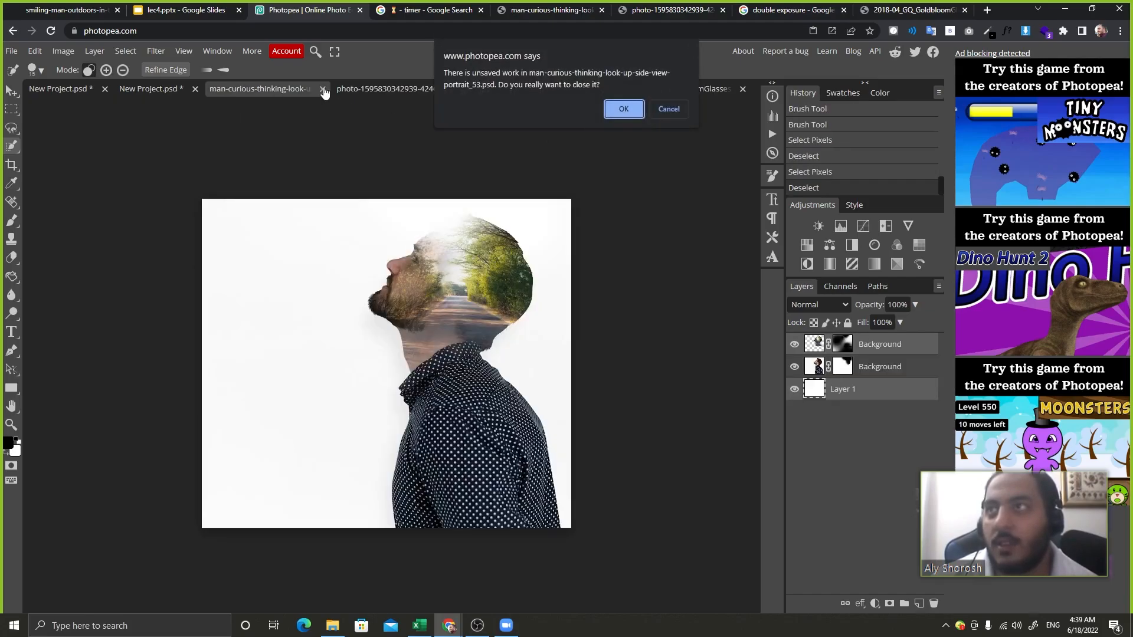
{"action": "left_click", "coordinate": [621, 108]}
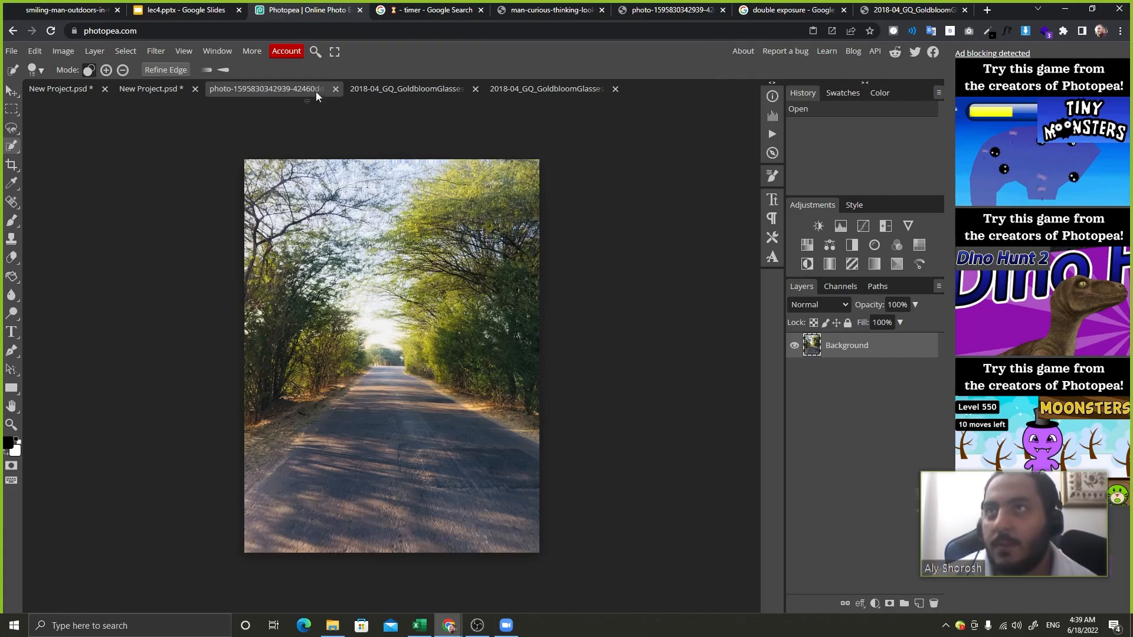
{"action": "left_click", "coordinate": [323, 89]}
Quick-select from the man's forehead across the right-hand background, and open the selection in Refine Edge.
{"action": "mouse_move", "coordinate": [353, 242]}
{"action": "left_mouse_down"}
{"action": "mouse_move", "coordinate": [357, 358]}
{"action": "mouse_move", "coordinate": [492, 470]}
{"action": "mouse_move", "coordinate": [557, 485]}
{"action": "mouse_move", "coordinate": [674, 349]}
{"action": "left_mouse_up"}
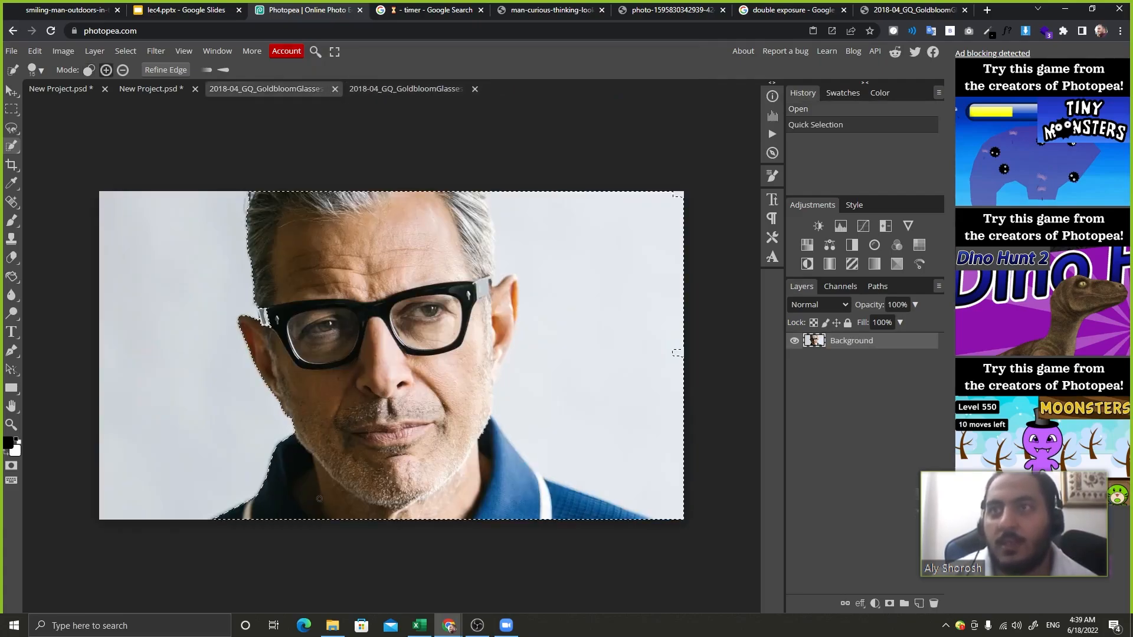
{"action": "left_click", "coordinate": [180, 71]}
{"action": "left_click_drag", "start_coordinate": [469, 72], "coordinate": [582, 444]}
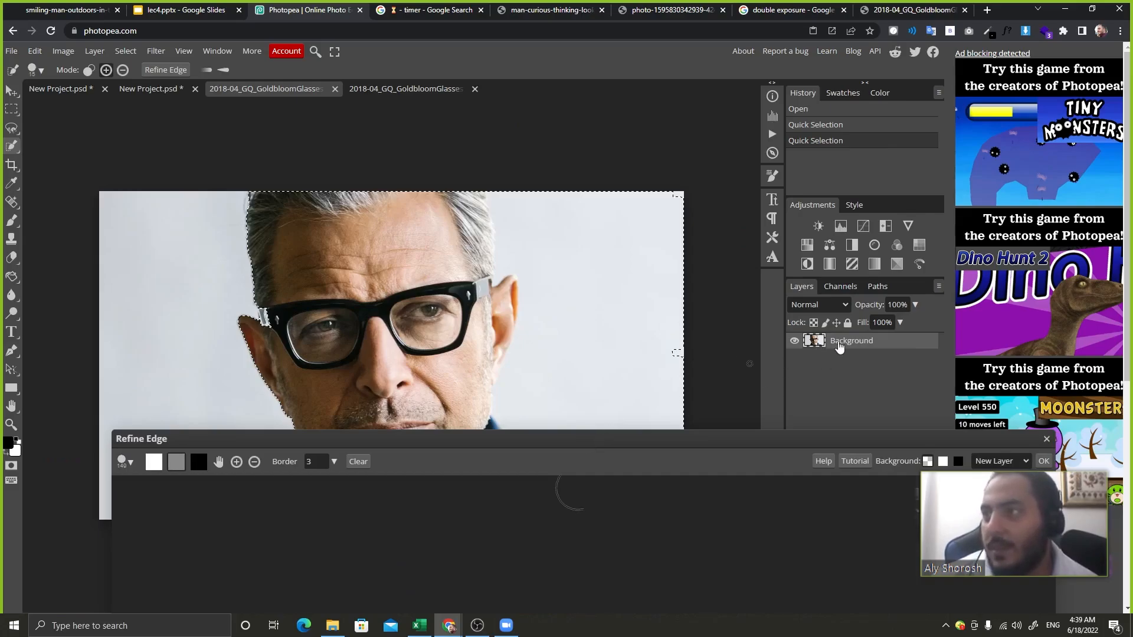
{"action": "left_click_drag", "start_coordinate": [721, 447], "coordinate": [680, 90]}
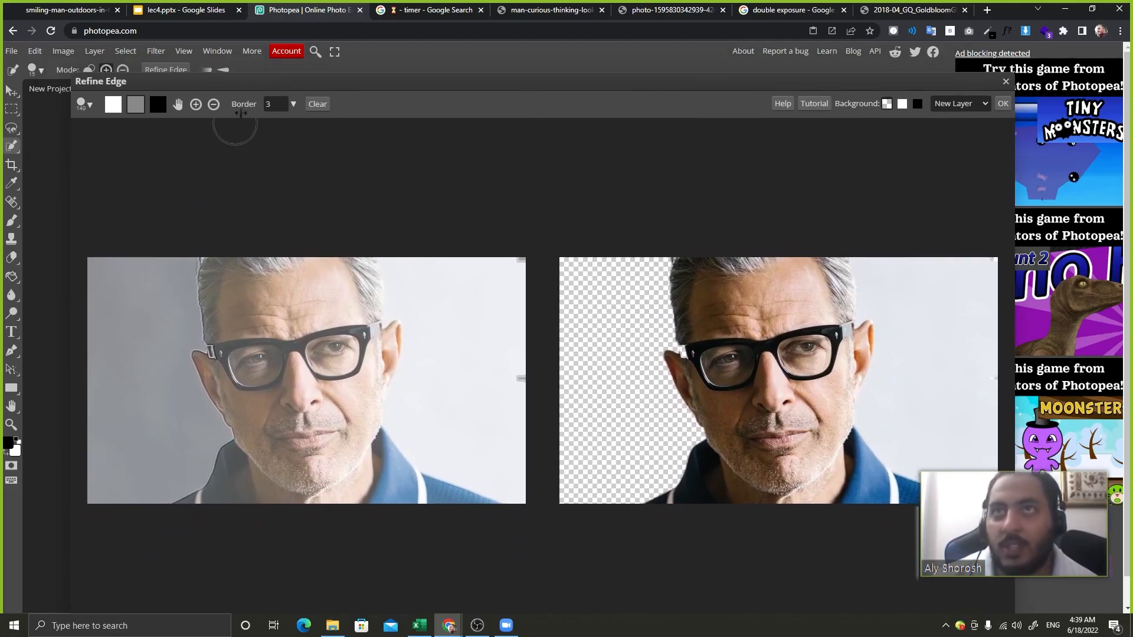
In Refine Edge, paint out the background to the right of the face and brush over the ear and hair edges.
{"action": "mouse_move", "coordinate": [423, 245]}
{"action": "left_mouse_down"}
{"action": "mouse_move", "coordinate": [465, 362]}
{"action": "mouse_move", "coordinate": [498, 205]}
{"action": "mouse_move", "coordinate": [501, 451]}
{"action": "mouse_move", "coordinate": [521, 438]}
{"action": "mouse_move", "coordinate": [526, 487]}
{"action": "mouse_move", "coordinate": [437, 451]}
{"action": "mouse_move", "coordinate": [419, 402]}
{"action": "mouse_move", "coordinate": [497, 259]}
{"action": "mouse_move", "coordinate": [451, 439]}
{"action": "mouse_move", "coordinate": [479, 241]}
{"action": "mouse_move", "coordinate": [445, 212]}
{"action": "mouse_move", "coordinate": [432, 368]}
{"action": "mouse_move", "coordinate": [417, 267]}
{"action": "mouse_move", "coordinate": [407, 316]}
{"action": "mouse_move", "coordinate": [408, 430]}
{"action": "mouse_move", "coordinate": [405, 257]}
{"action": "mouse_move", "coordinate": [397, 329]}
{"action": "left_mouse_up"}
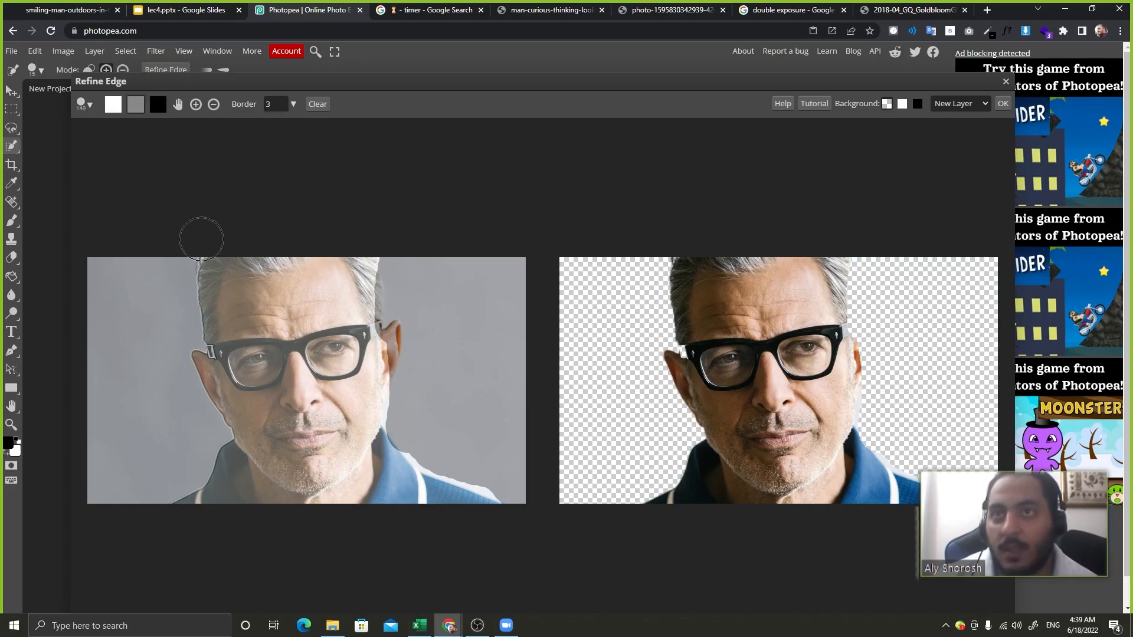
{"action": "left_click", "coordinate": [217, 262]}
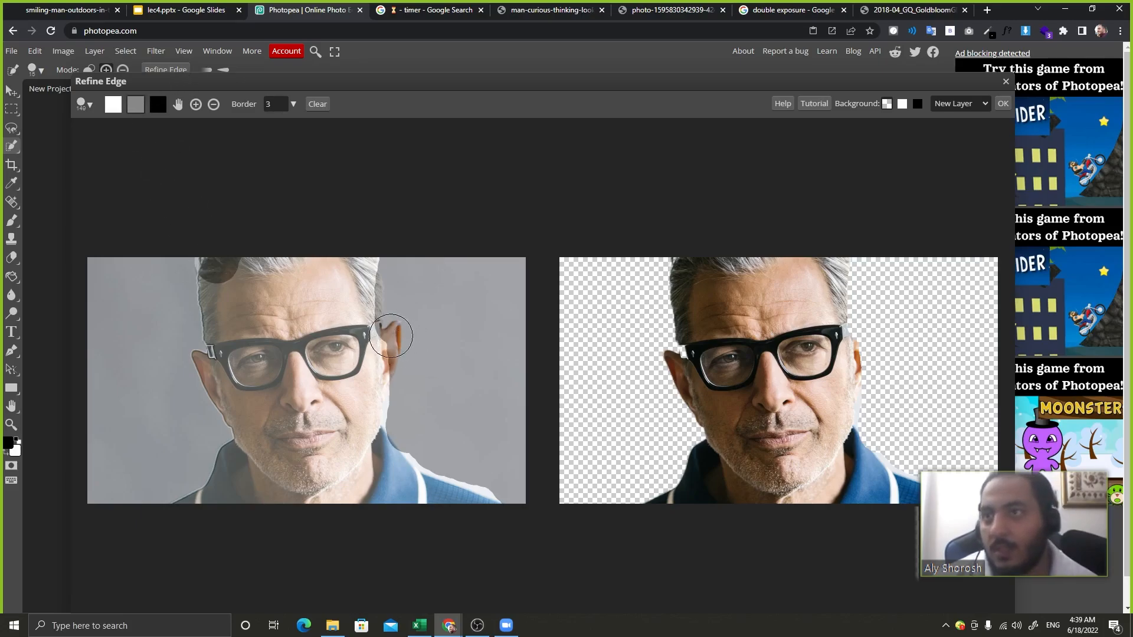
{"action": "left_click_drag", "start_coordinate": [398, 338], "coordinate": [405, 356]}
{"action": "left_click", "coordinate": [387, 278]}
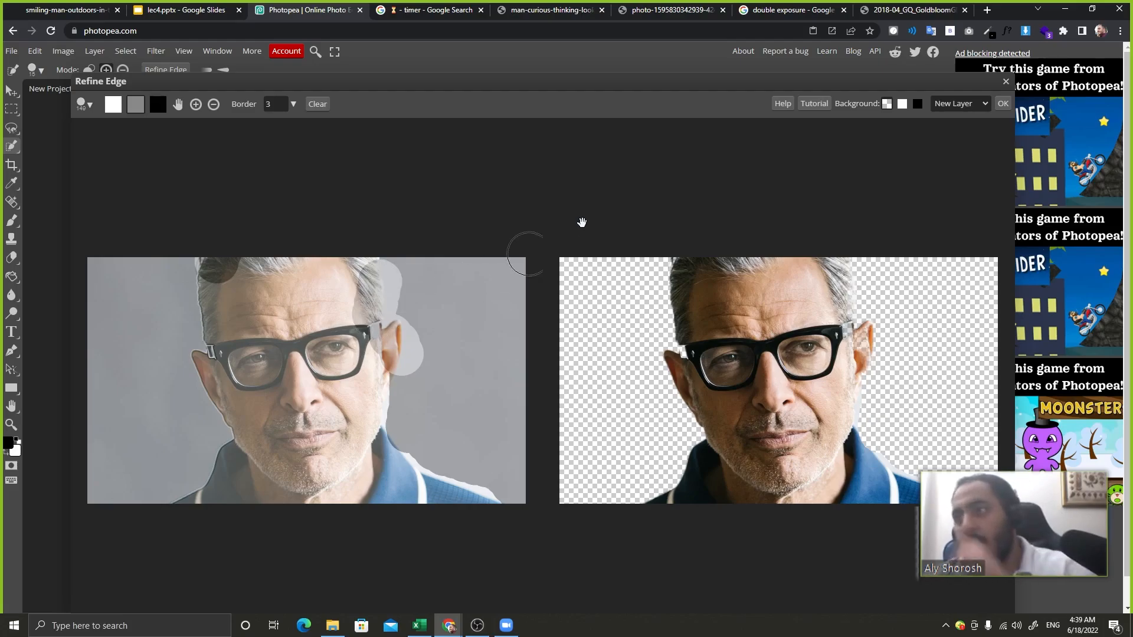
Set the Refine Edge output to Raster Mask and apply it to the portrait layer.
{"action": "left_click", "coordinate": [953, 107]}
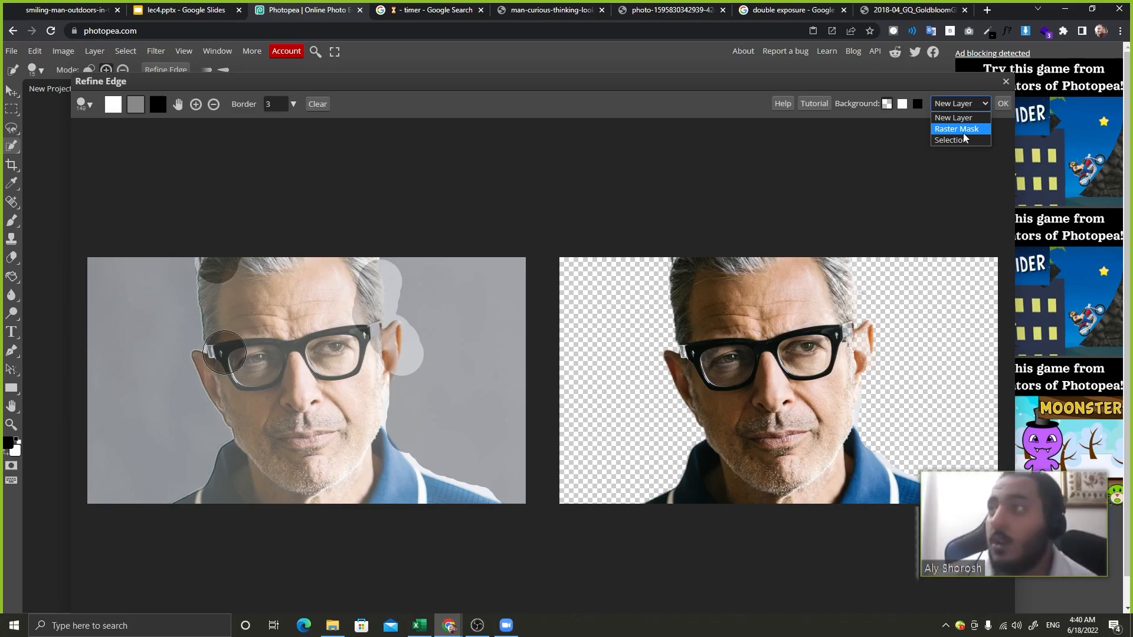
{"action": "left_click", "coordinate": [957, 104]}
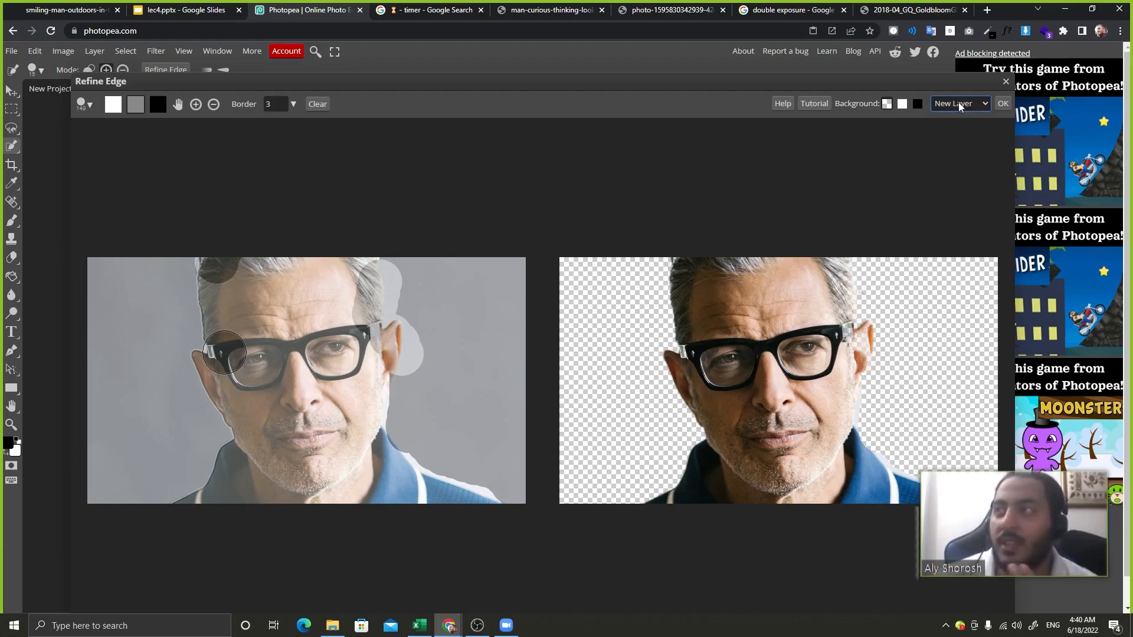
{"action": "left_click", "coordinate": [960, 106]}
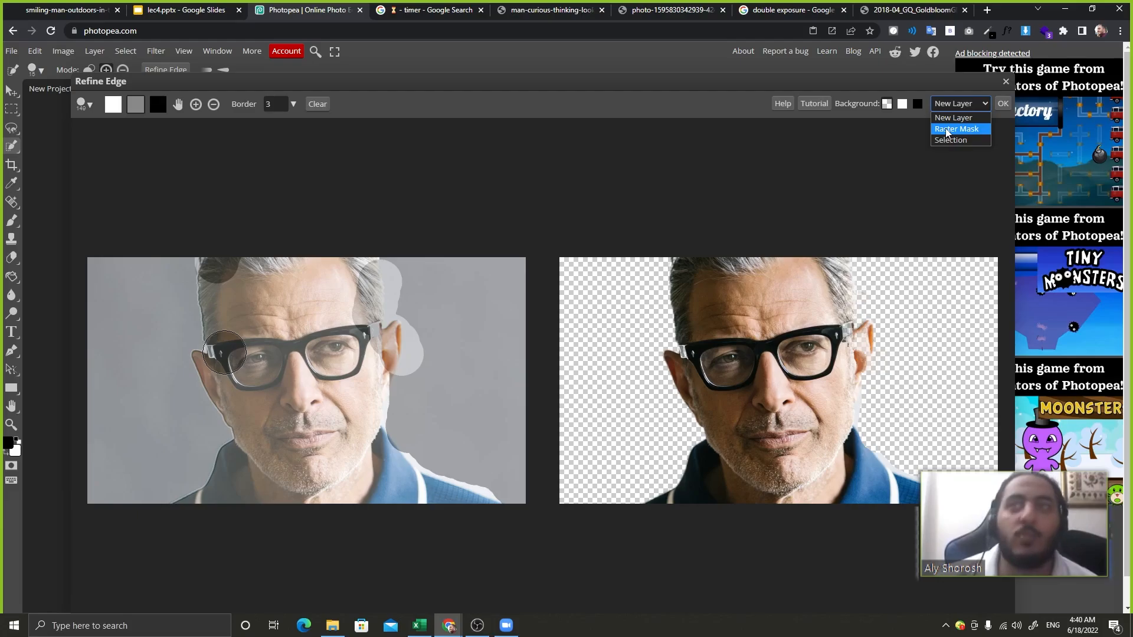
{"action": "left_click", "coordinate": [983, 130]}
{"action": "left_click_drag", "start_coordinate": [956, 83], "coordinate": [702, 69]}
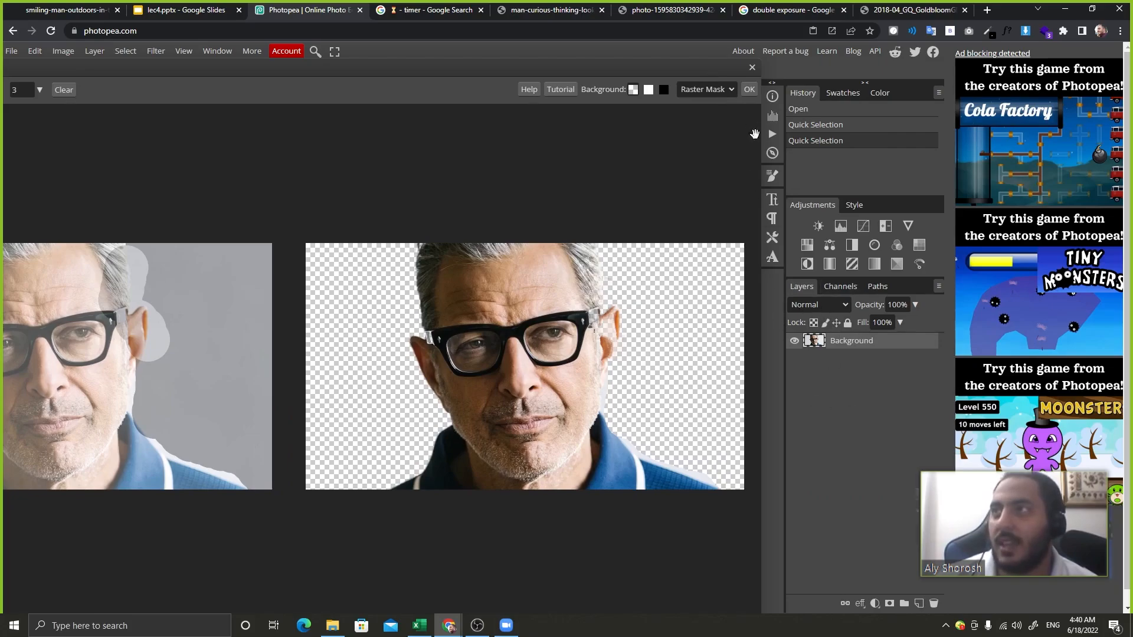
{"action": "left_click", "coordinate": [752, 91]}
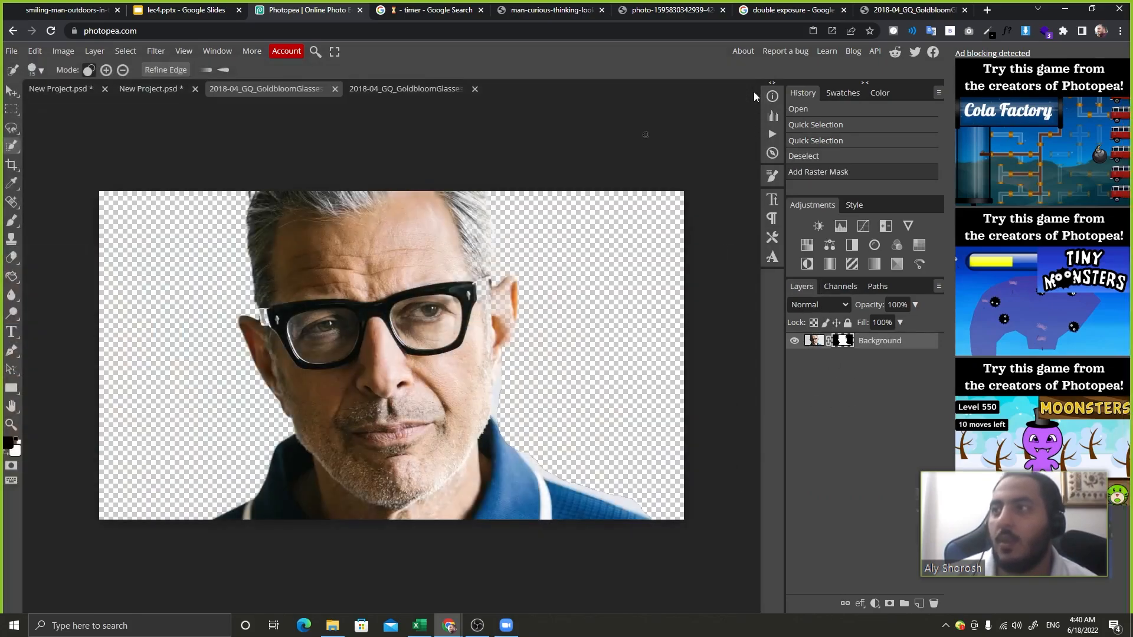
Toggle the portrait layer's raster mask off and on, and delete the mask.
{"action": "left_click", "coordinate": [845, 340], "text": "shift"}
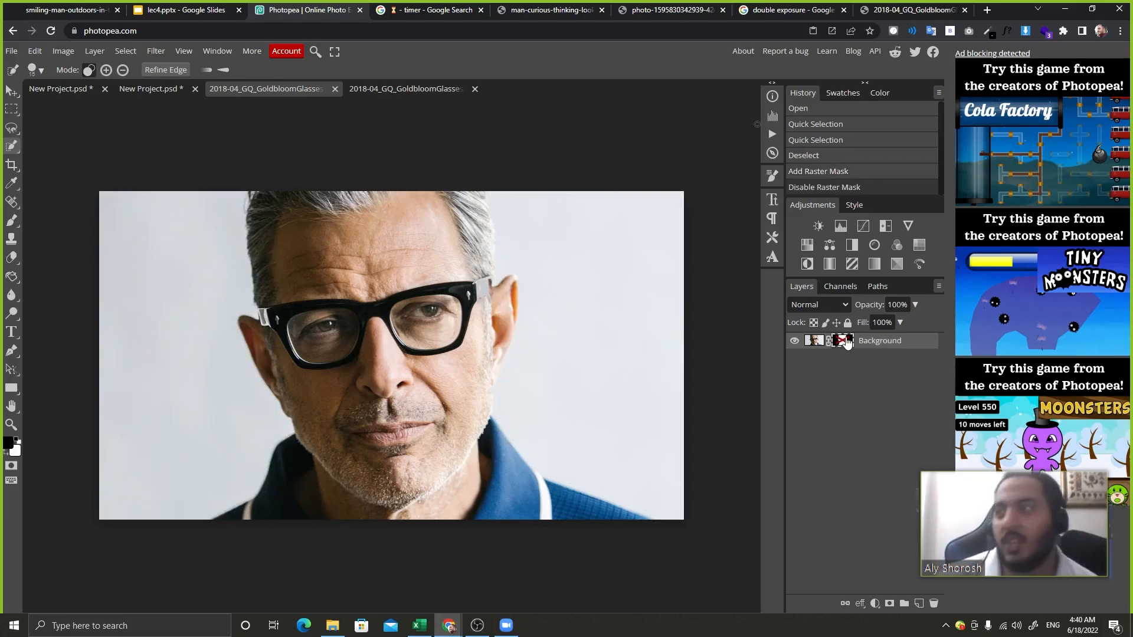
{"action": "left_click", "coordinate": [845, 340], "text": "shift"}
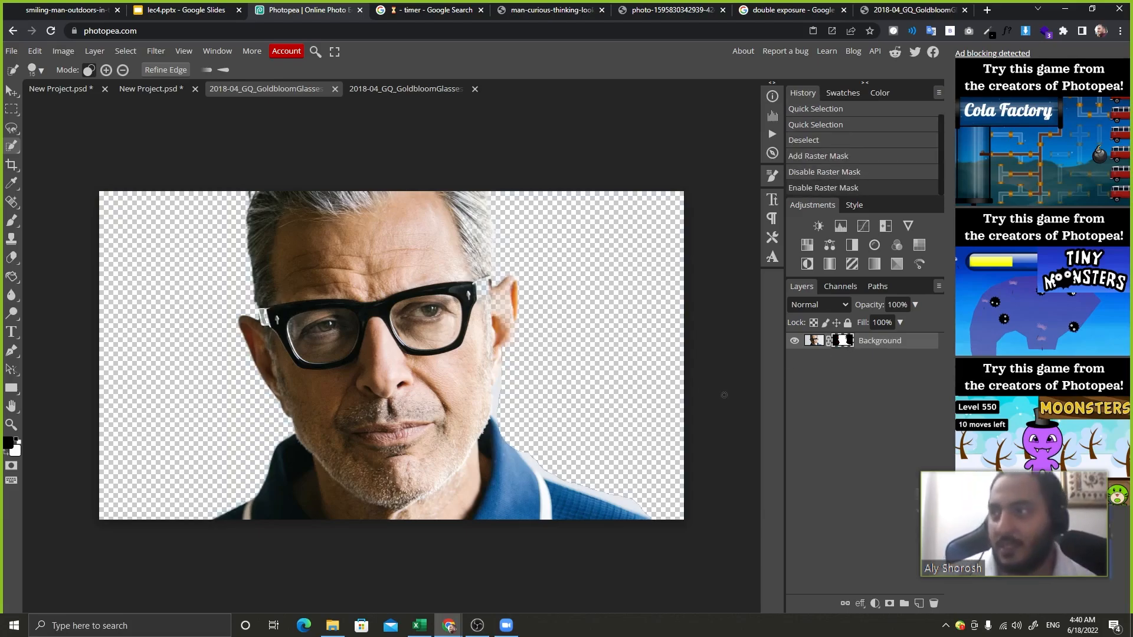
{"action": "left_click_drag", "start_coordinate": [842, 341], "coordinate": [934, 603]}
Start a Magic Cut on the portrait and mark the forehead, face and shirt green as foreground.
{"action": "left_click", "coordinate": [119, 50]}
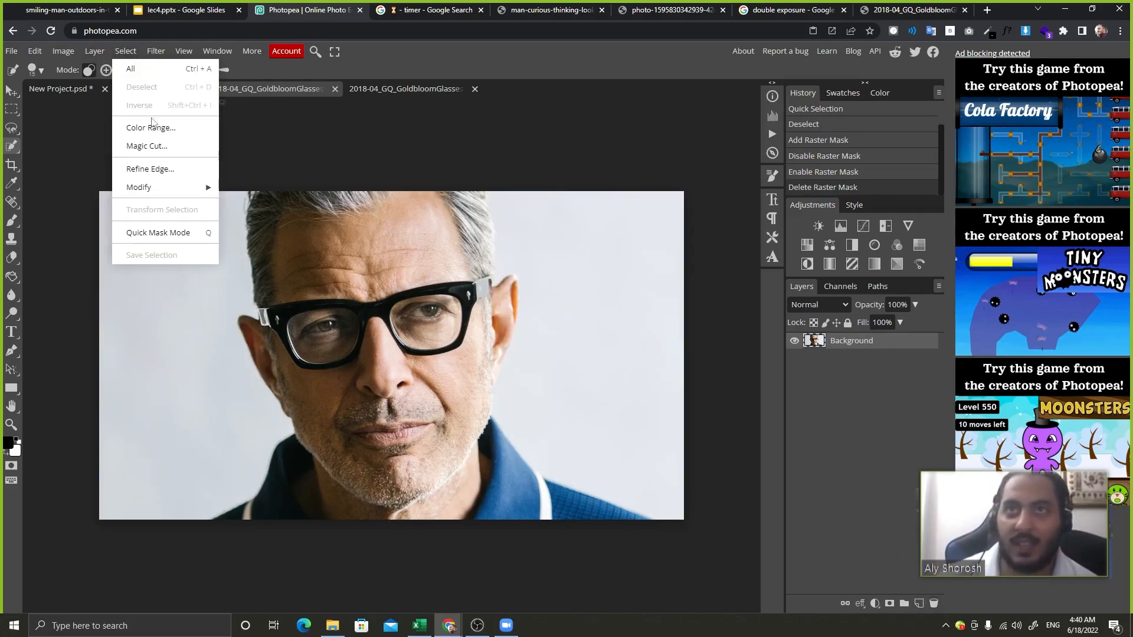
{"action": "left_click", "coordinate": [166, 146]}
{"action": "left_click", "coordinate": [899, 74]}
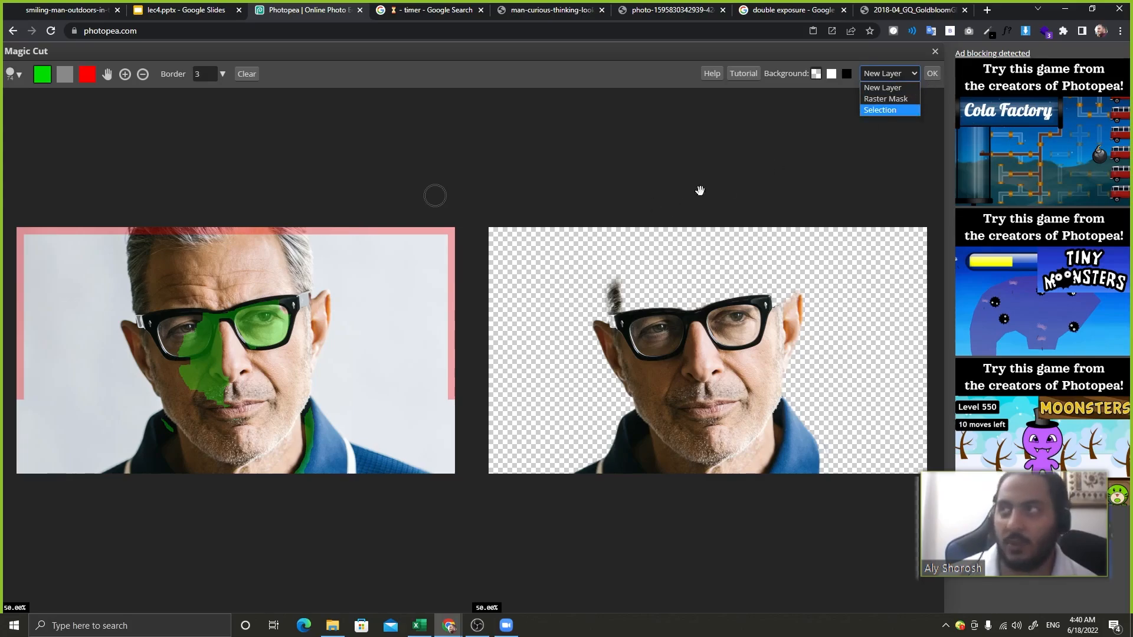
{"action": "left_click", "coordinate": [45, 75]}
{"action": "mouse_move", "coordinate": [179, 252]}
{"action": "left_mouse_down"}
{"action": "mouse_move", "coordinate": [246, 331]}
{"action": "mouse_move", "coordinate": [281, 476]}
{"action": "mouse_move", "coordinate": [383, 484]}
{"action": "mouse_move", "coordinate": [321, 442]}
{"action": "mouse_move", "coordinate": [212, 445]}
{"action": "mouse_move", "coordinate": [156, 461]}
{"action": "mouse_move", "coordinate": [143, 485]}
{"action": "mouse_move", "coordinate": [175, 259]}
{"action": "mouse_move", "coordinate": [239, 322]}
{"action": "mouse_move", "coordinate": [148, 242]}
{"action": "mouse_move", "coordinate": [161, 195]}
{"action": "mouse_move", "coordinate": [146, 232]}
{"action": "mouse_move", "coordinate": [157, 246]}
{"action": "mouse_move", "coordinate": [144, 194]}
{"action": "left_mouse_up"}
Erase the red border over the hair with grey, and mark the hair and right side of the face green.
{"action": "left_click", "coordinate": [88, 75]}
{"action": "left_click", "coordinate": [65, 75]}
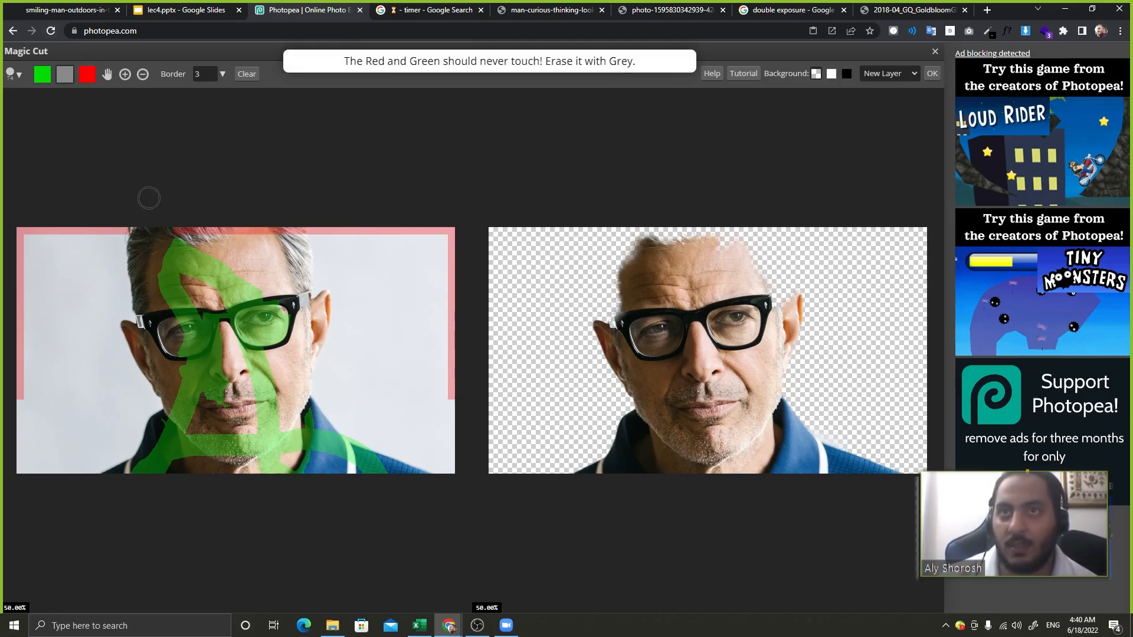
{"action": "mouse_move", "coordinate": [225, 232]}
{"action": "left_mouse_down"}
{"action": "mouse_move", "coordinate": [202, 233]}
{"action": "mouse_move", "coordinate": [305, 234]}
{"action": "left_mouse_up"}
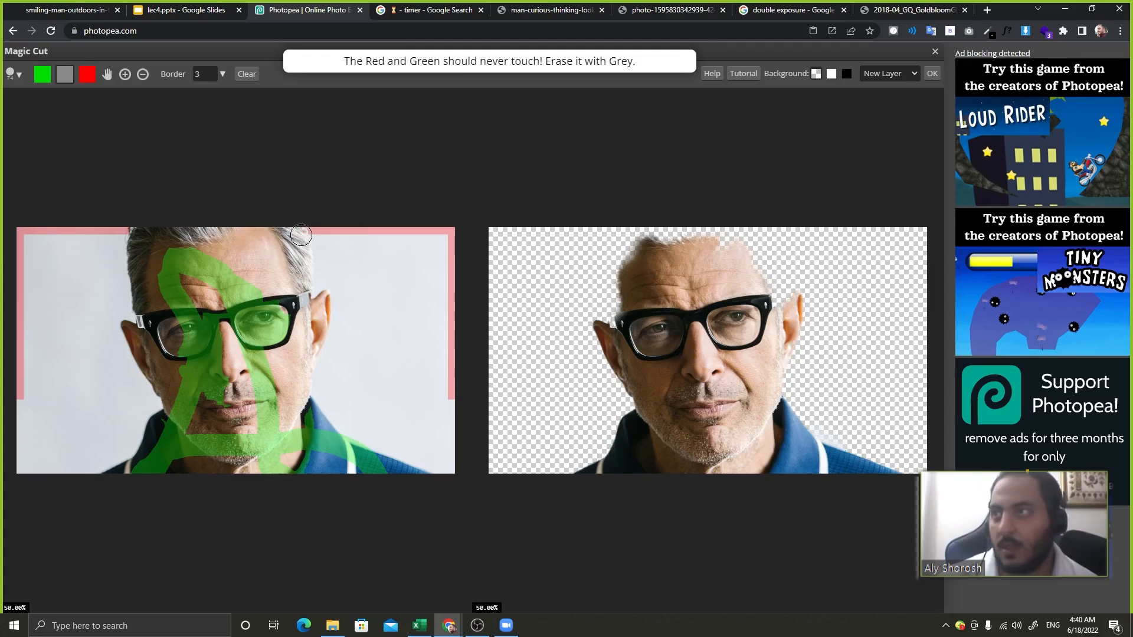
{"action": "left_click", "coordinate": [40, 81]}
{"action": "mouse_move", "coordinate": [296, 275]}
{"action": "left_mouse_down"}
{"action": "mouse_move", "coordinate": [299, 222]}
{"action": "mouse_move", "coordinate": [262, 301]}
{"action": "mouse_move", "coordinate": [303, 303]}
{"action": "mouse_move", "coordinate": [311, 327]}
{"action": "mouse_move", "coordinate": [245, 482]}
{"action": "left_mouse_up"}
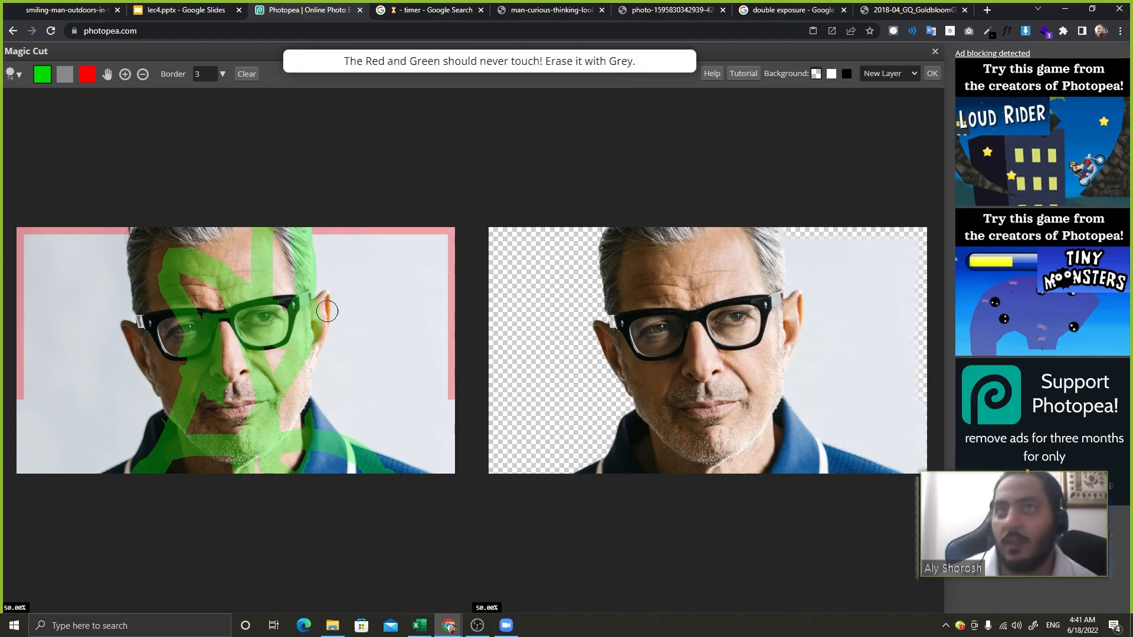
Mark the background to the right of the face red, and output the Magic Cut as a Raster Mask.
{"action": "left_click", "coordinate": [86, 75]}
{"action": "mouse_move", "coordinate": [354, 236]}
{"action": "left_mouse_down"}
{"action": "mouse_move", "coordinate": [352, 334]}
{"action": "mouse_move", "coordinate": [441, 433]}
{"action": "left_mouse_up"}
{"action": "left_click", "coordinate": [892, 76]}
{"action": "left_click", "coordinate": [890, 99]}
{"action": "left_click", "coordinate": [930, 75]}
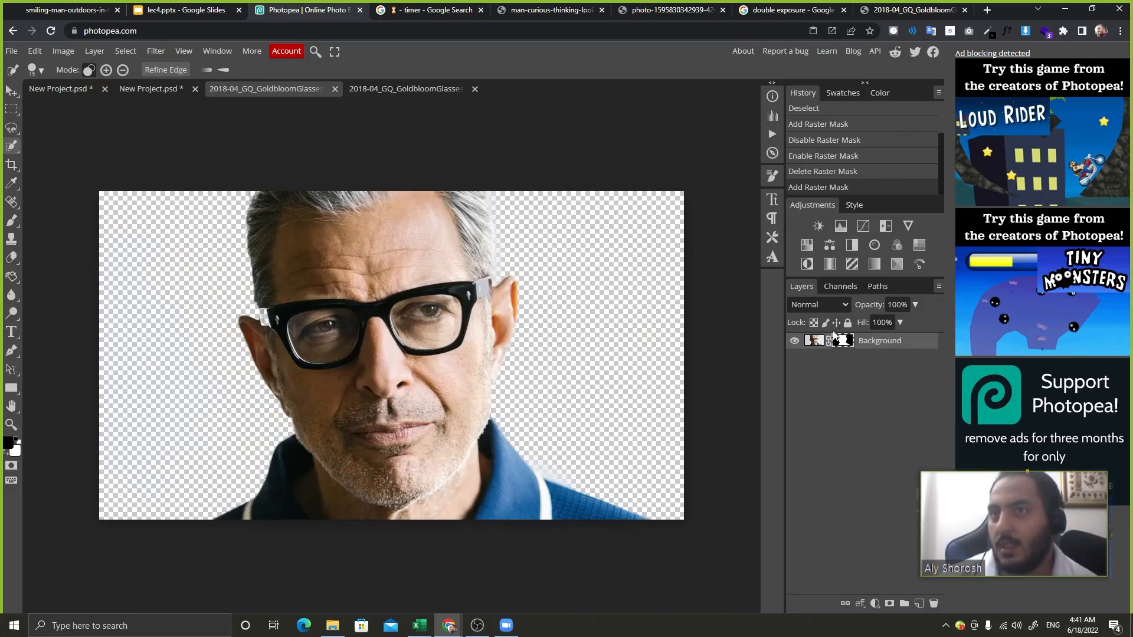
{"action": "key", "text": "ctrl+z"}
{"action": "key", "text": "ctrl+shift+z"}
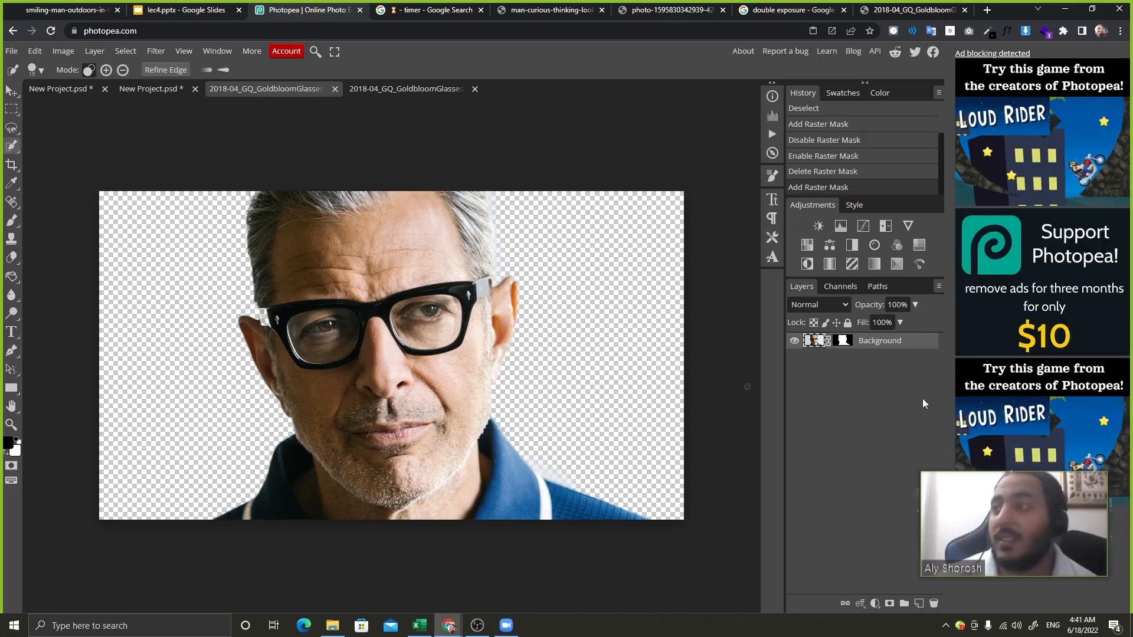
Select the portrait layer's mask and examine the Raster Mask commands available for it, including Delete, Apply and Enable/Disable.
{"action": "left_click_drag", "start_coordinate": [849, 346], "coordinate": [937, 601]}
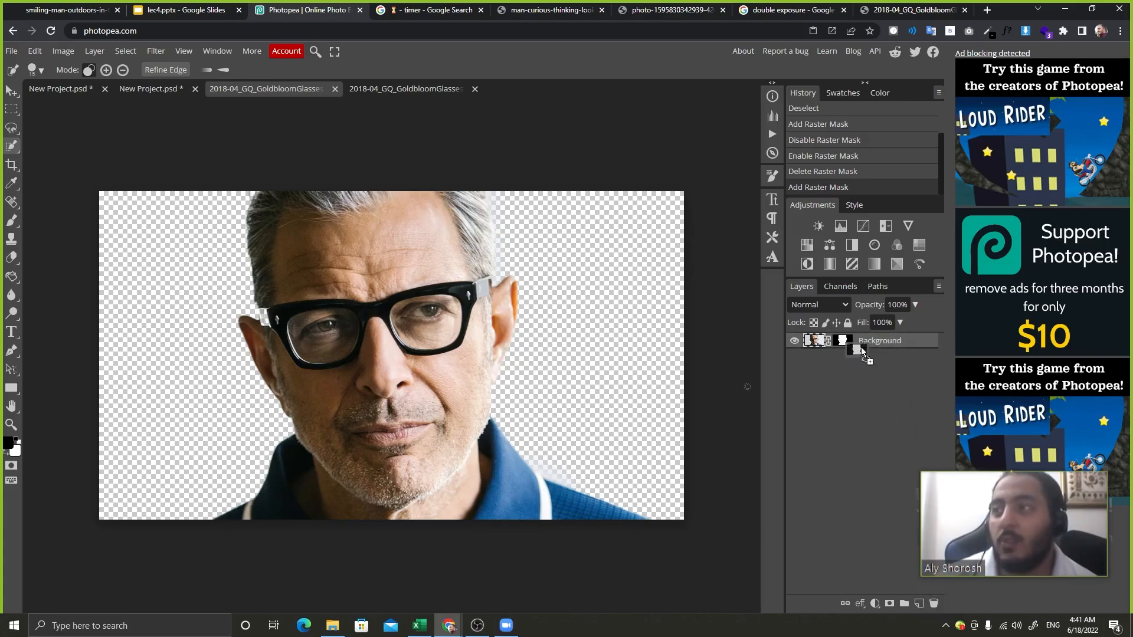
{"action": "left_click_drag", "start_coordinate": [846, 347], "coordinate": [844, 345]}
{"action": "left_click", "coordinate": [844, 345]}
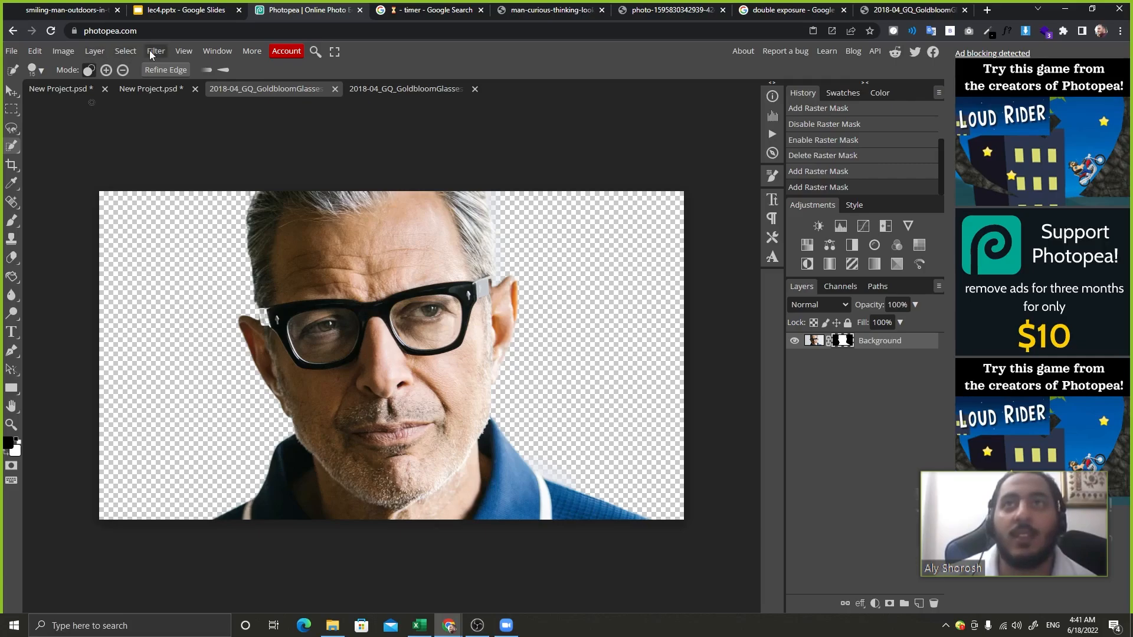
{"action": "left_click", "coordinate": [101, 50]}
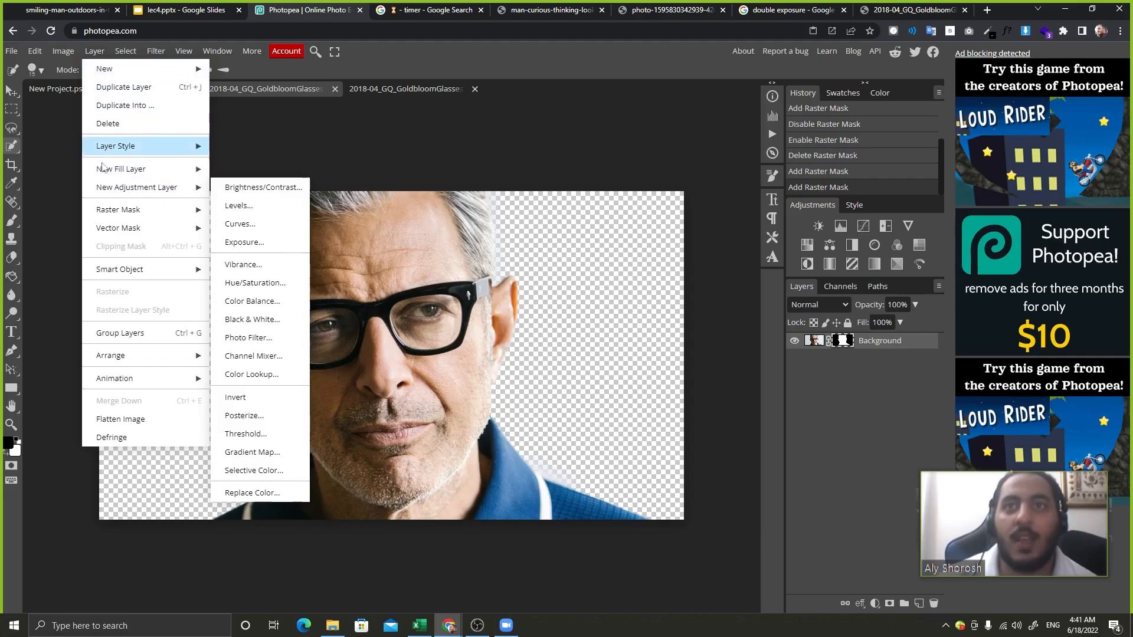
{"action": "mouse_move", "coordinate": [155, 219]}
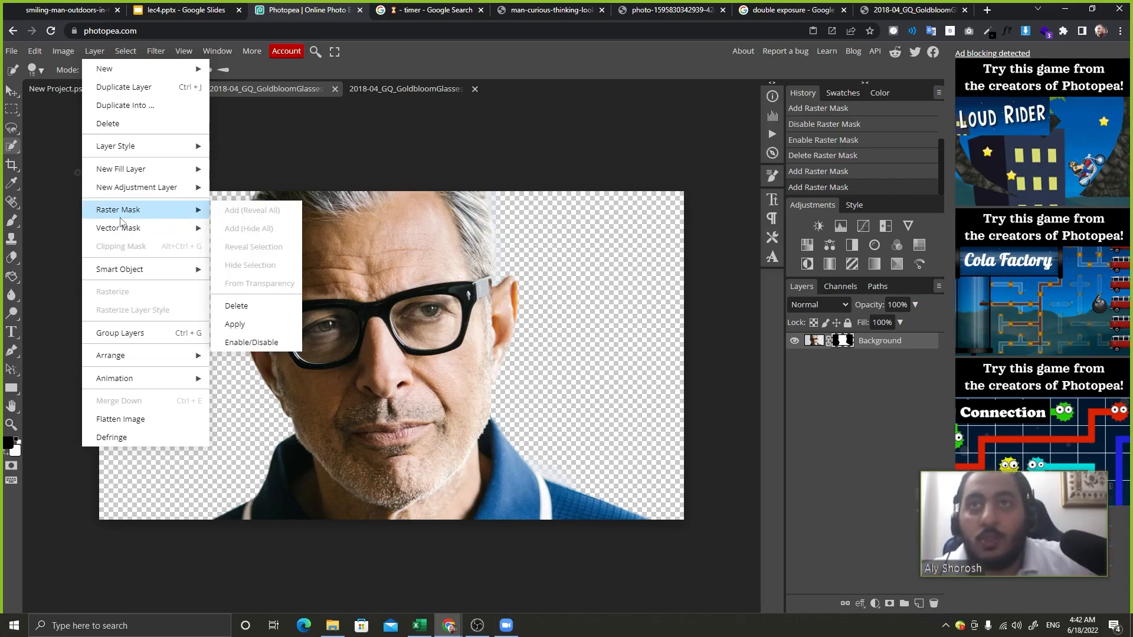
{"action": "mouse_move", "coordinate": [180, 219]}
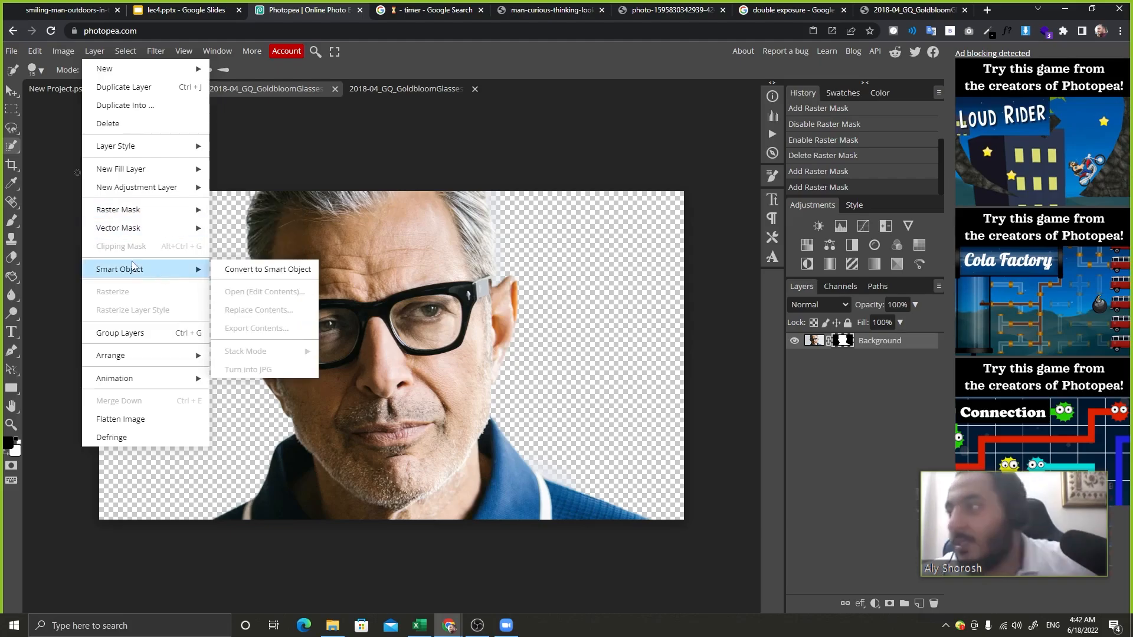
{"action": "mouse_move", "coordinate": [131, 212]}
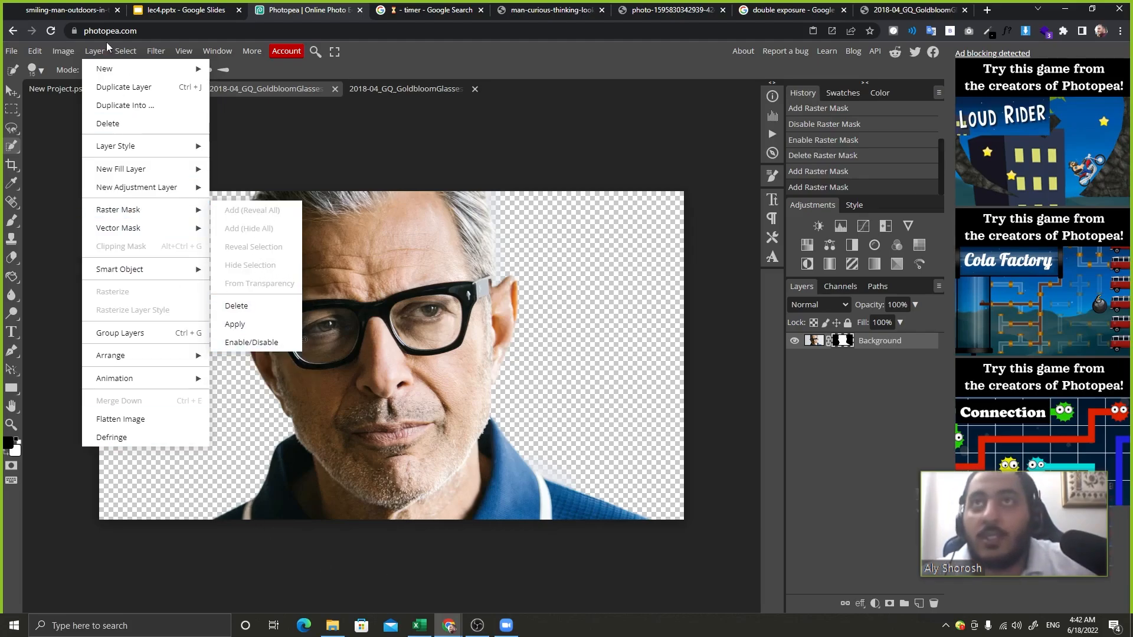
Switch to the lec4 slides, advance to the Remember Property Panel slide, and return to Photopea.
{"action": "left_click", "coordinate": [187, 10]}
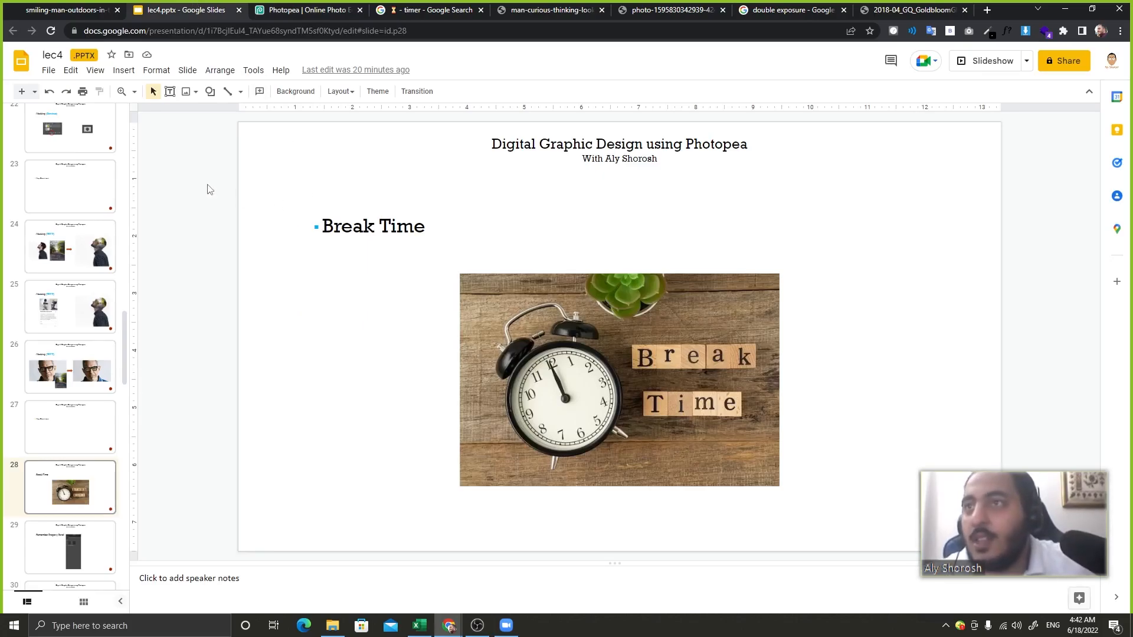
{"action": "key", "text": "Down"}
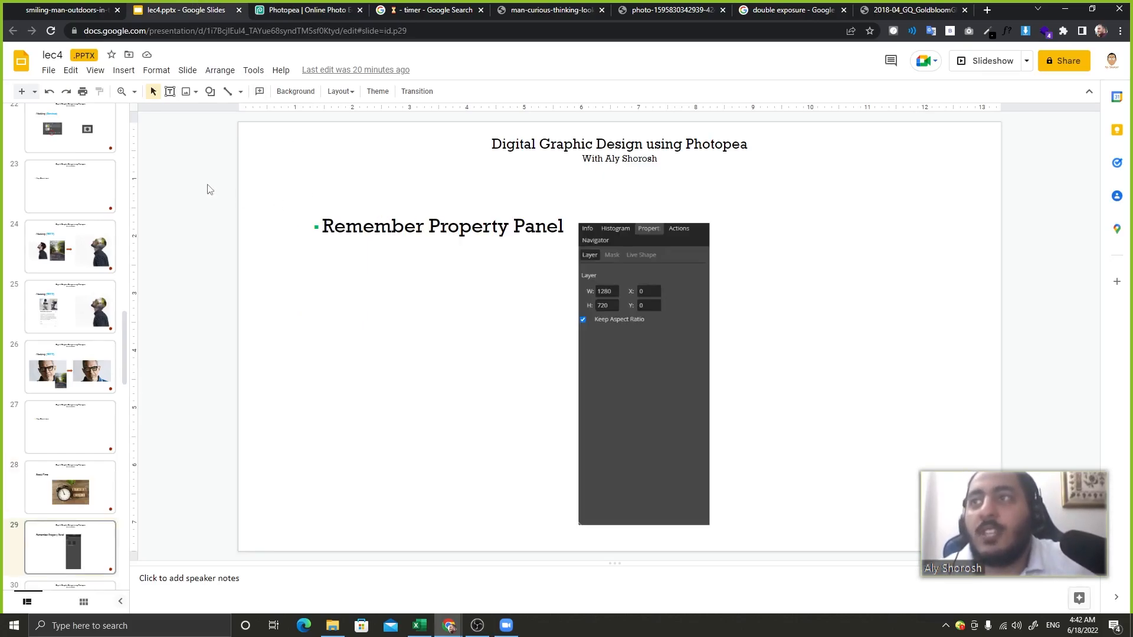
{"action": "left_click", "coordinate": [316, 11]}
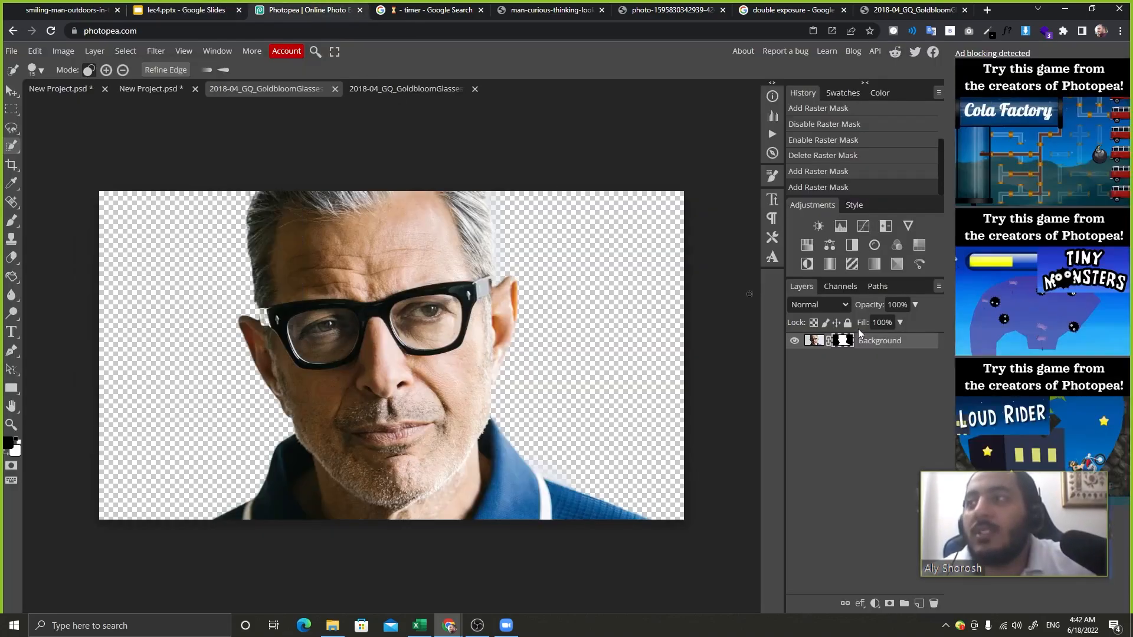
Select the portrait layer's image thumbnail and display the Properties panel for it.
{"action": "left_click", "coordinate": [822, 344]}
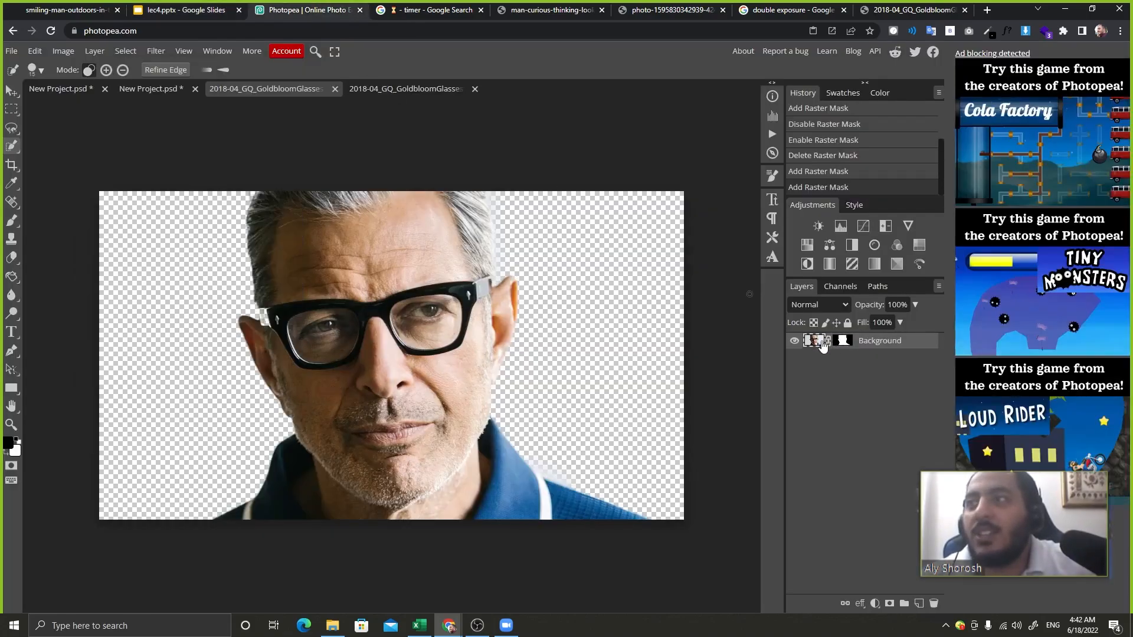
{"action": "left_click", "coordinate": [218, 51]}
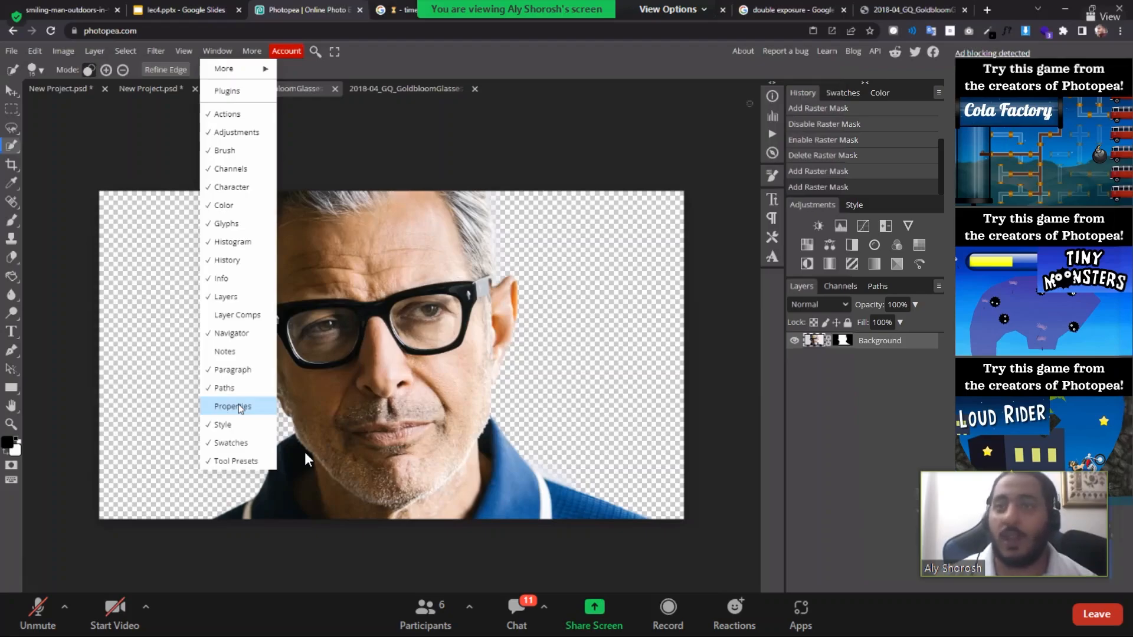
{"action": "left_click", "coordinate": [239, 406]}
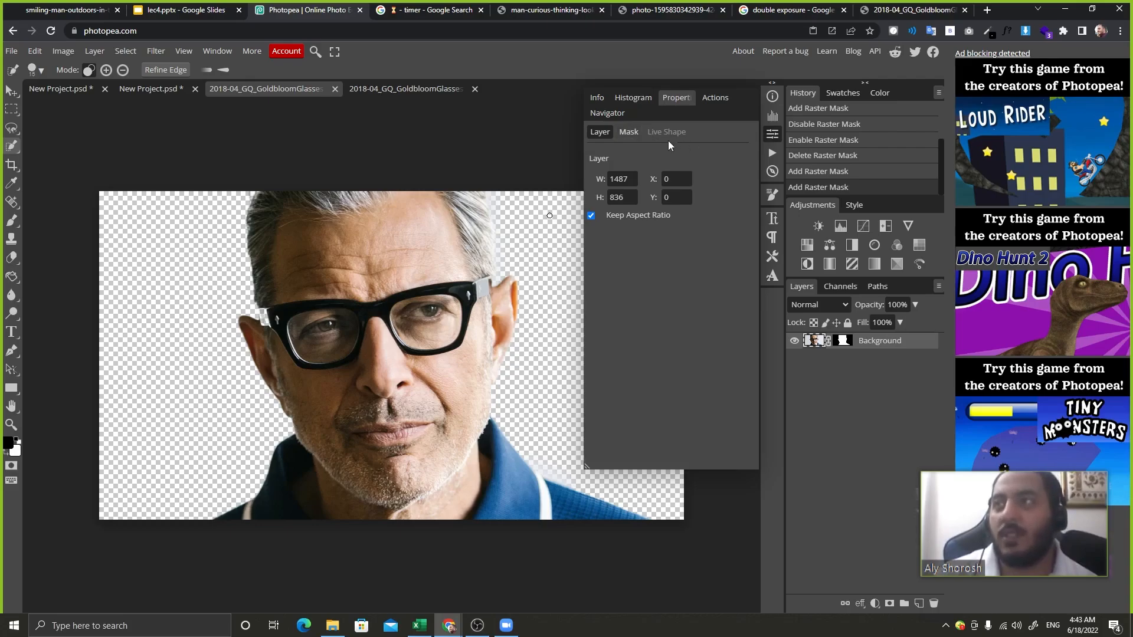
In the portrait layer's mask properties, lower the raster mask density to 148 and further down to 0.
{"action": "left_click", "coordinate": [628, 132]}
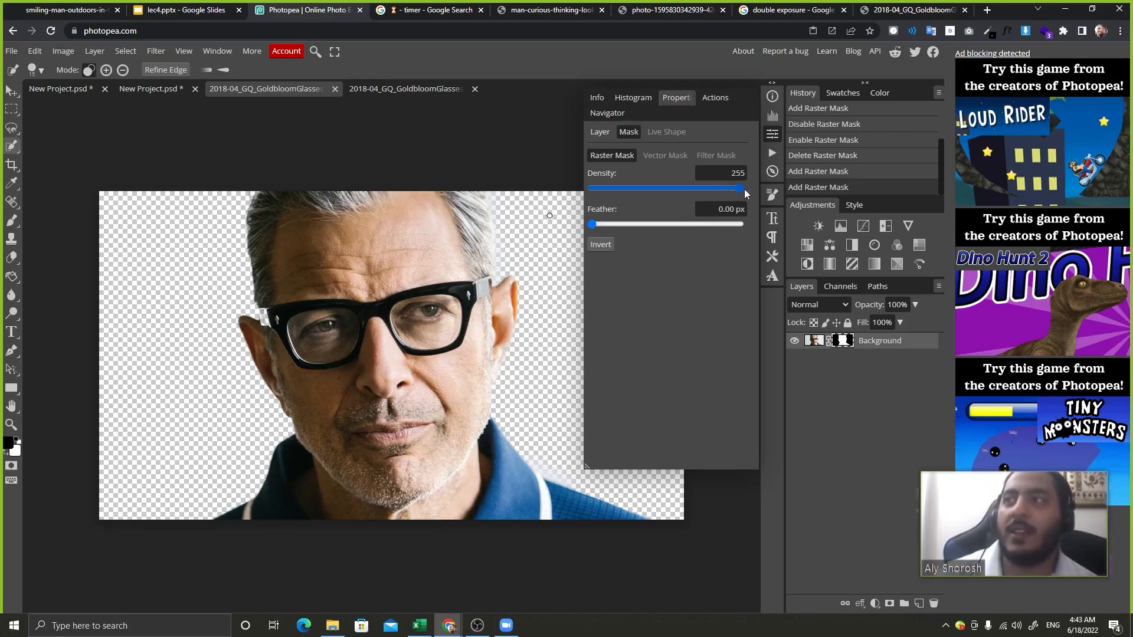
{"action": "left_click_drag", "start_coordinate": [739, 188], "coordinate": [678, 188]}
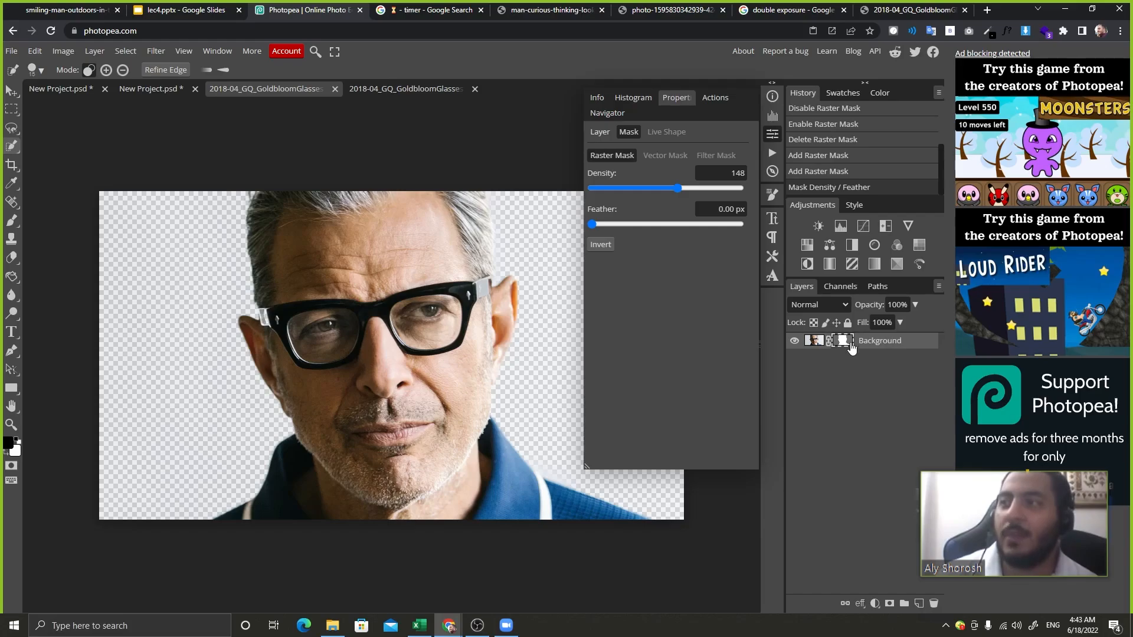
{"action": "left_click_drag", "start_coordinate": [678, 188], "coordinate": [591, 187]}
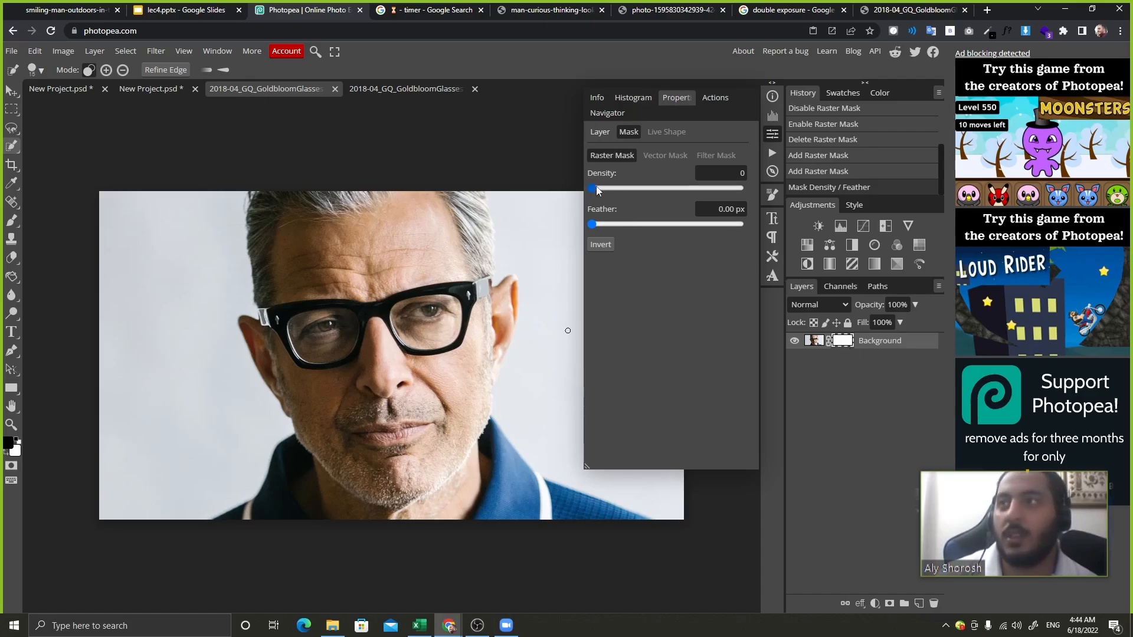
Set the portrait layer's raster mask density to 255 and its feather to 95 px.
{"action": "left_click_drag", "start_coordinate": [596, 188], "coordinate": [844, 191]}
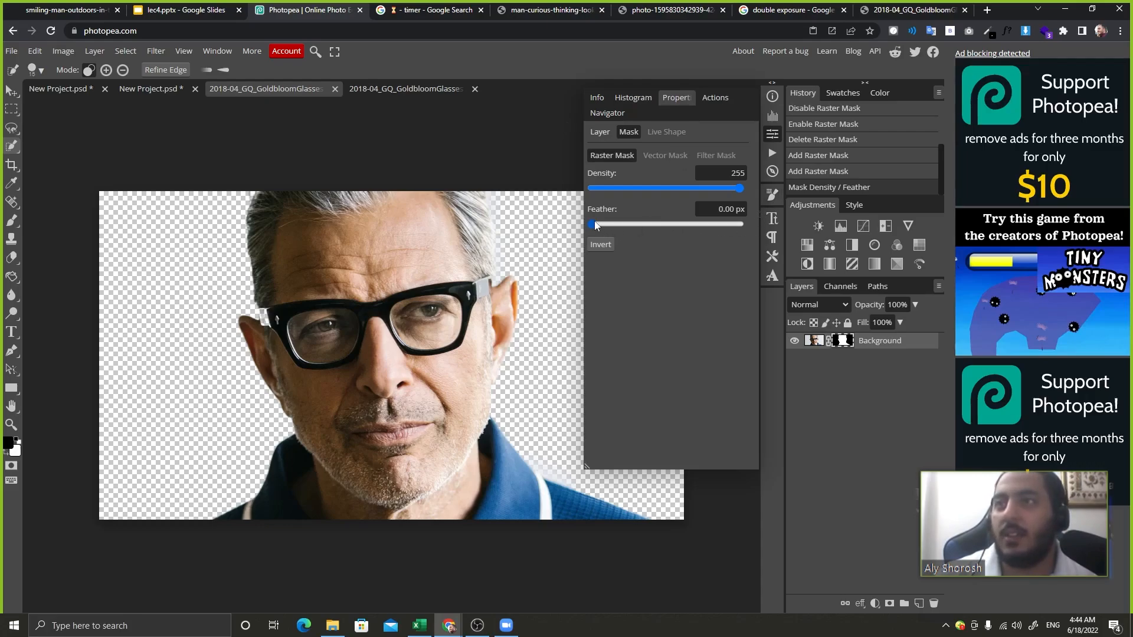
{"action": "left_click_drag", "start_coordinate": [594, 224], "coordinate": [671, 224]}
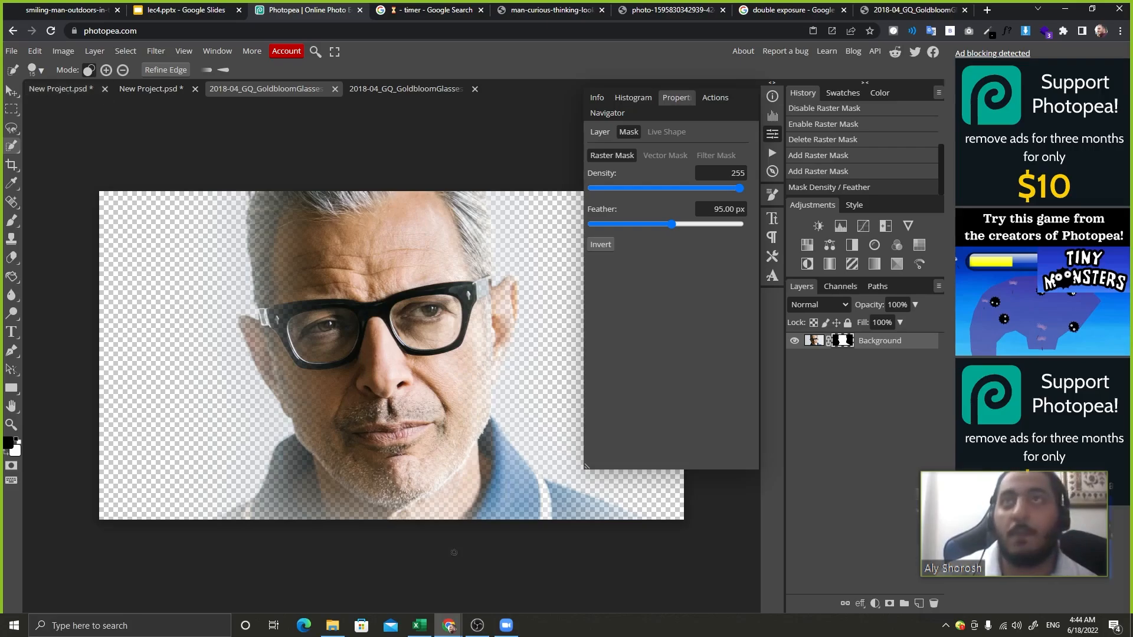
Switch to the lec4 slides and advance to the Clipping mask slide.
{"action": "left_click", "coordinate": [199, 8]}
{"action": "key", "text": "Down"}
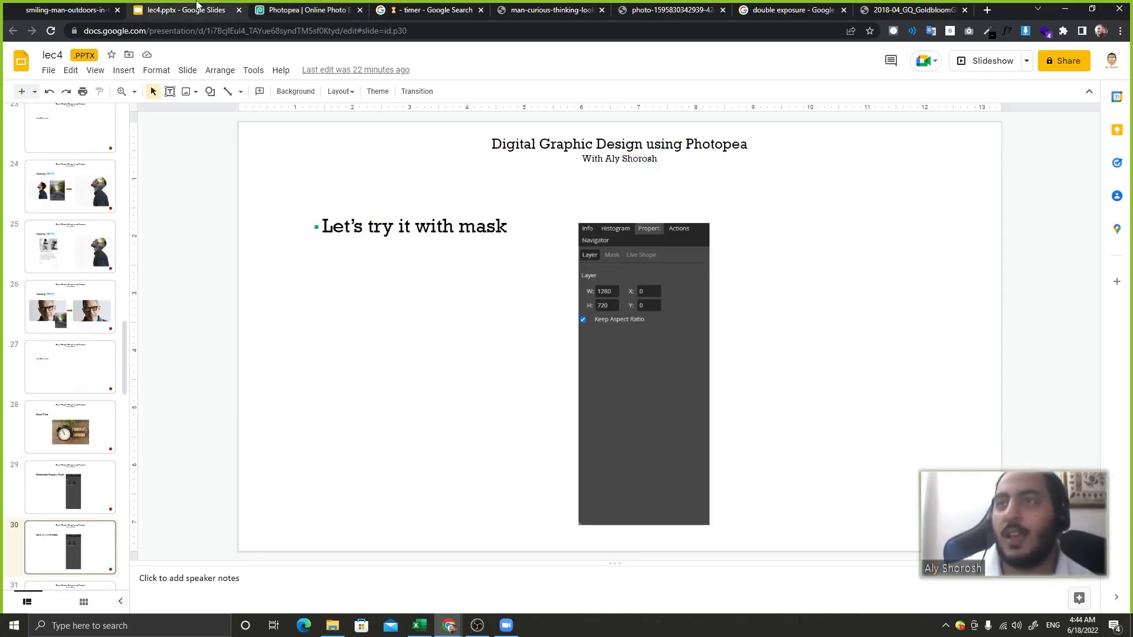
{"action": "key", "text": "Down"}
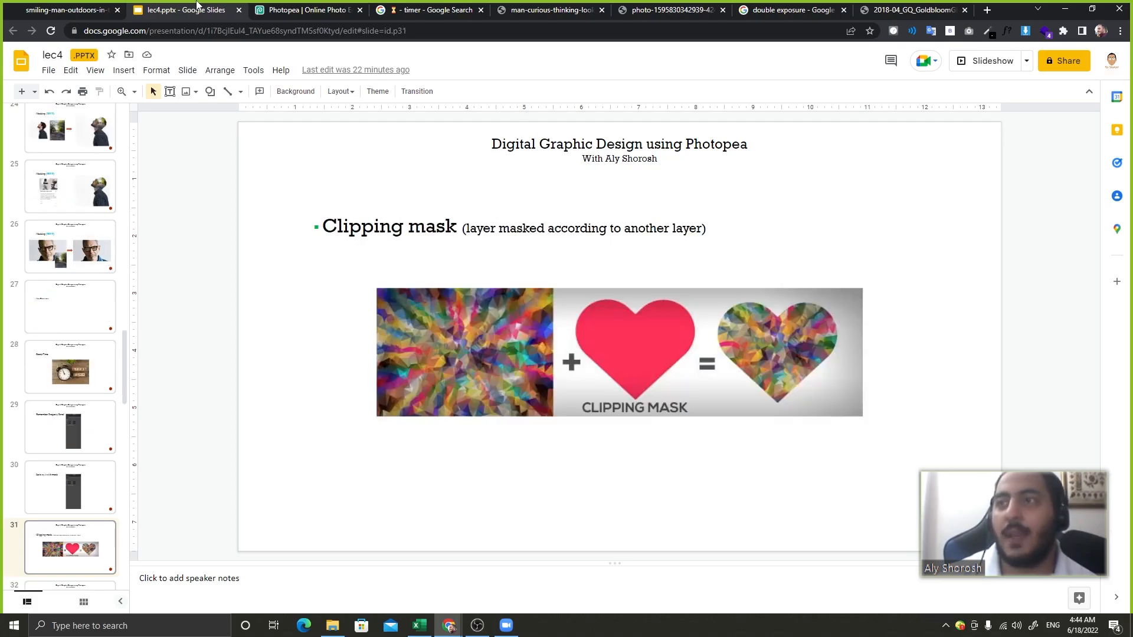
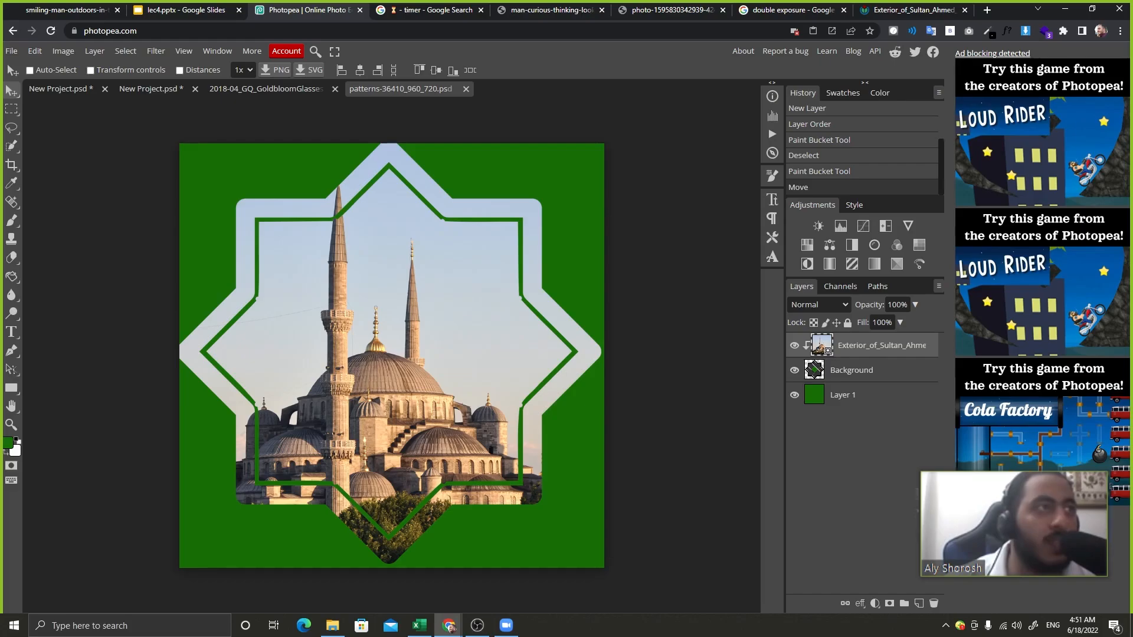
Select the mosque photo and Background layers together, merge them into one layer, and undo the merge.
{"action": "left_click", "coordinate": [889, 376]}
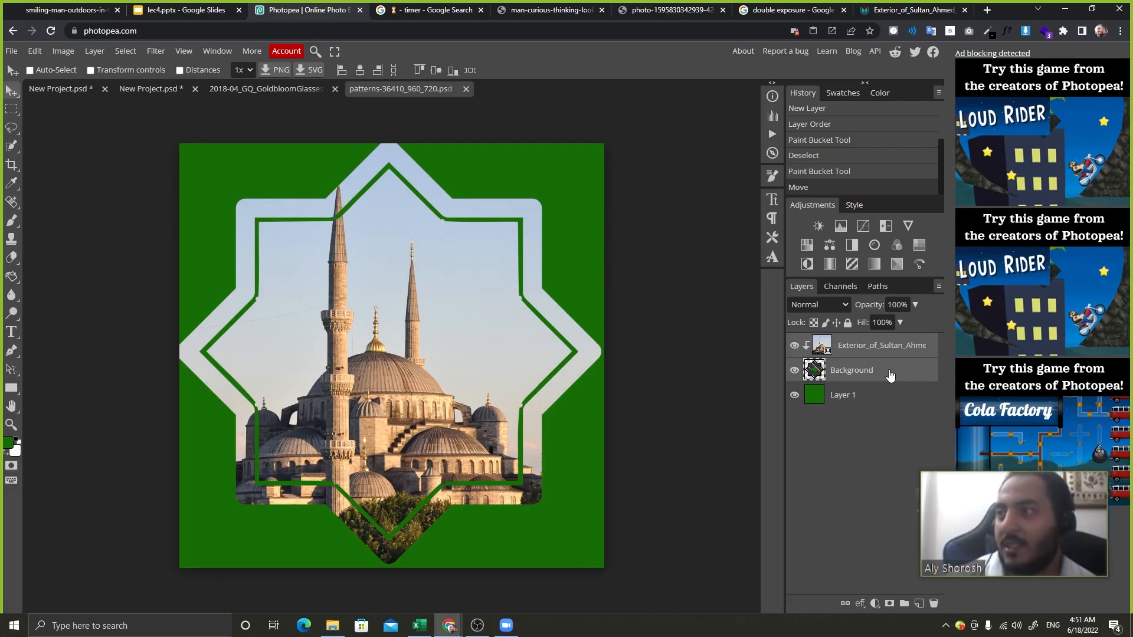
{"action": "right_click", "coordinate": [889, 376]}
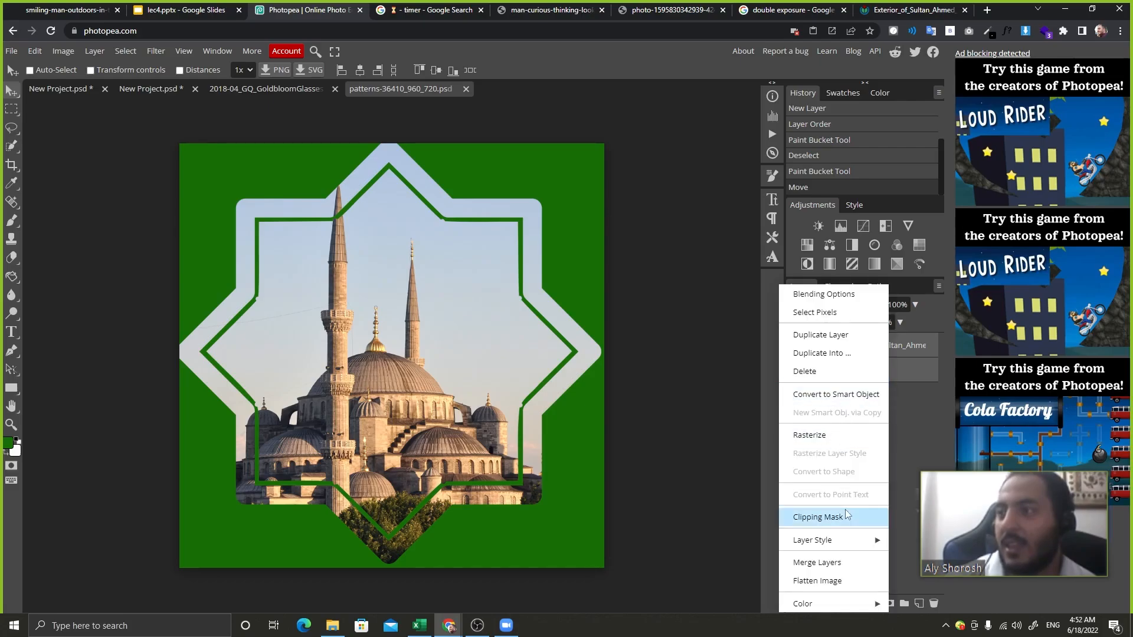
{"action": "left_click", "coordinate": [867, 568]}
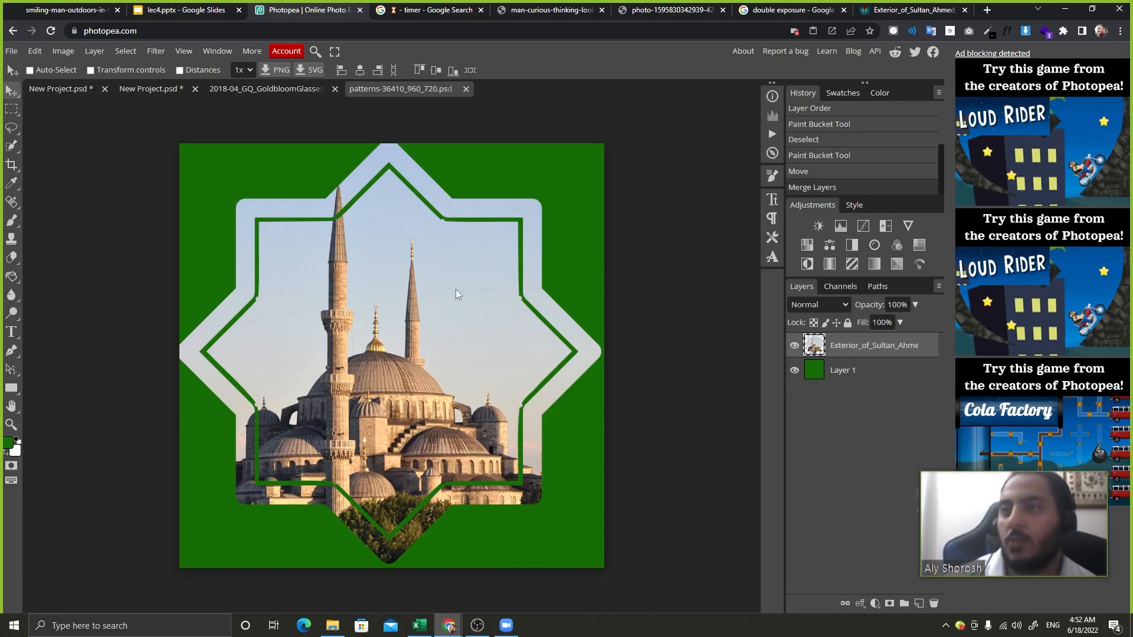
{"action": "key", "text": "ctrl+z"}
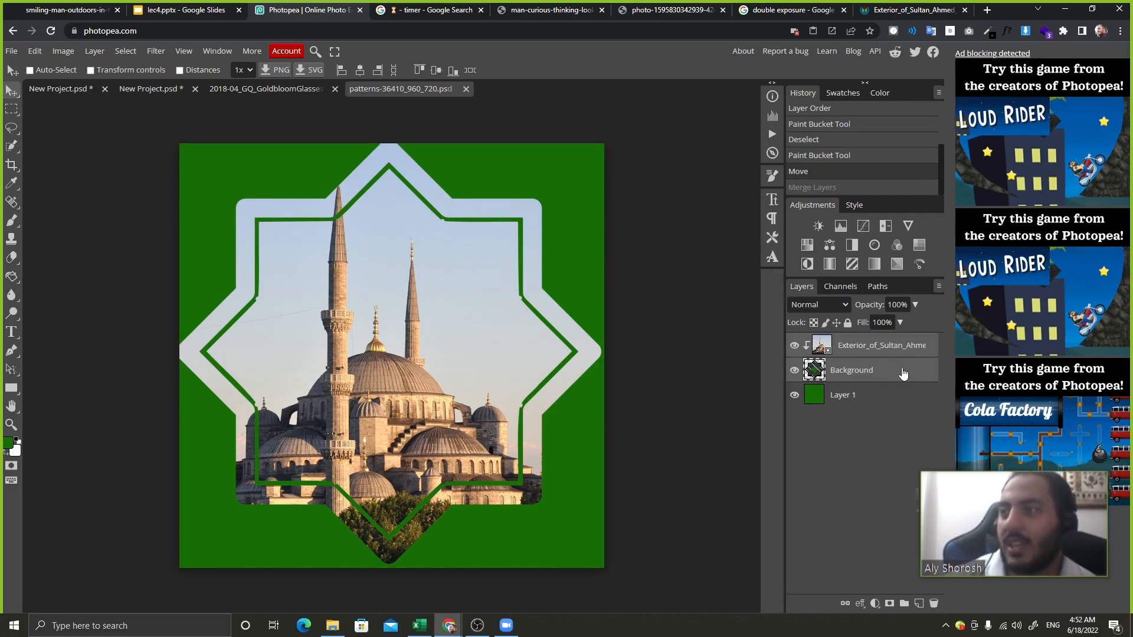
Merge the mosque photo and Background layers again, try moving and masking the merged layer, and undo these changes.
{"action": "right_click", "coordinate": [900, 371]}
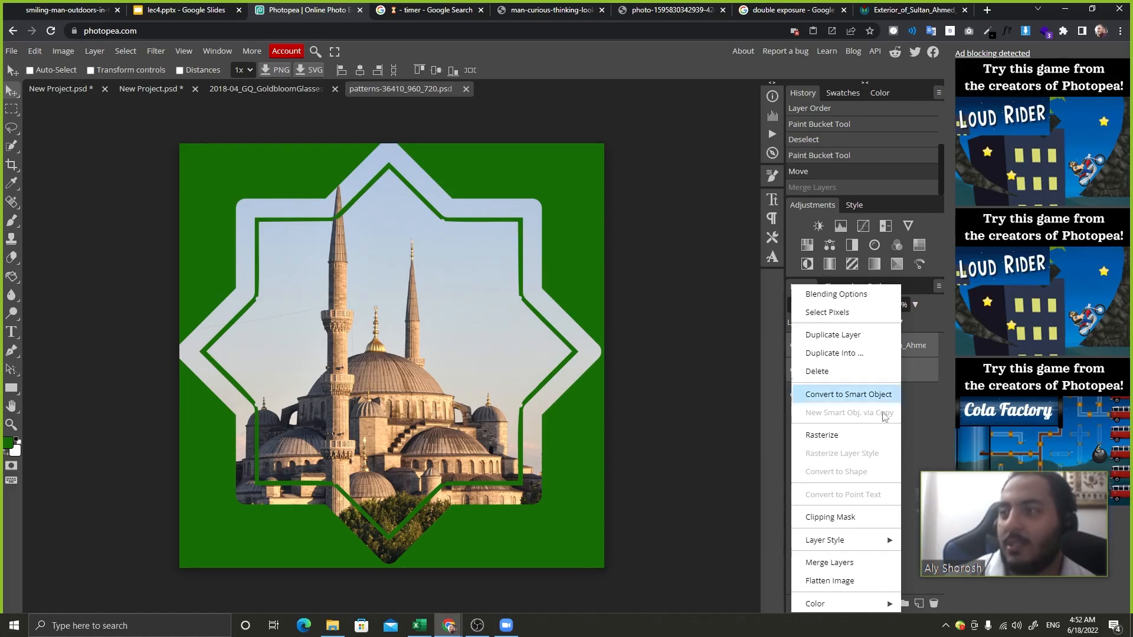
{"action": "left_click", "coordinate": [856, 564]}
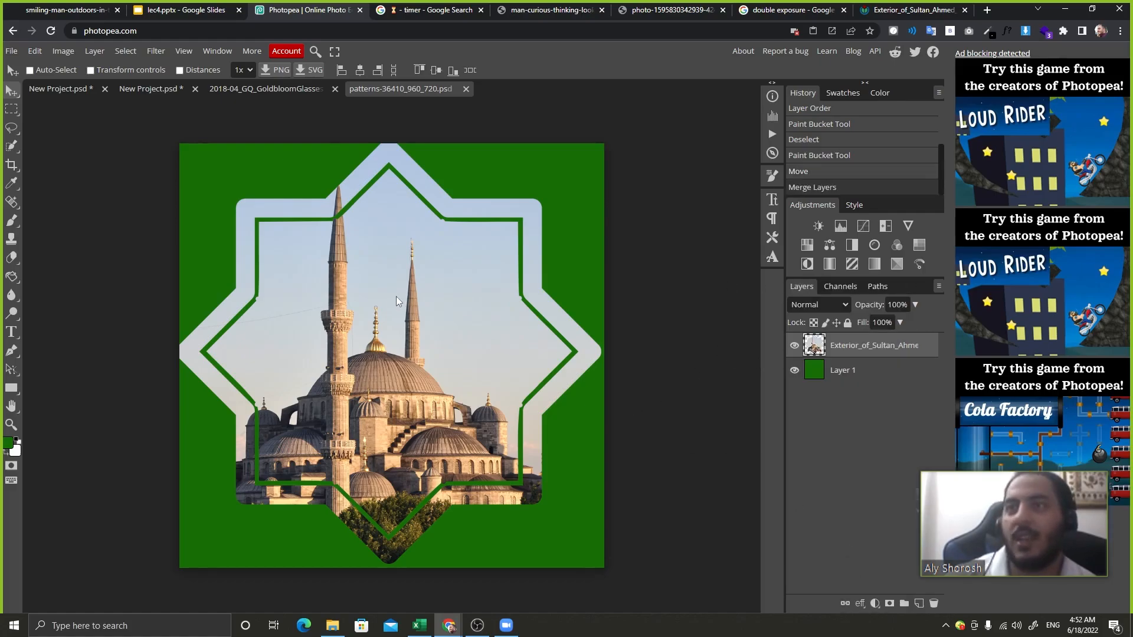
{"action": "left_click_drag", "start_coordinate": [395, 296], "coordinate": [430, 279]}
{"action": "key", "text": "ctrl+z"}
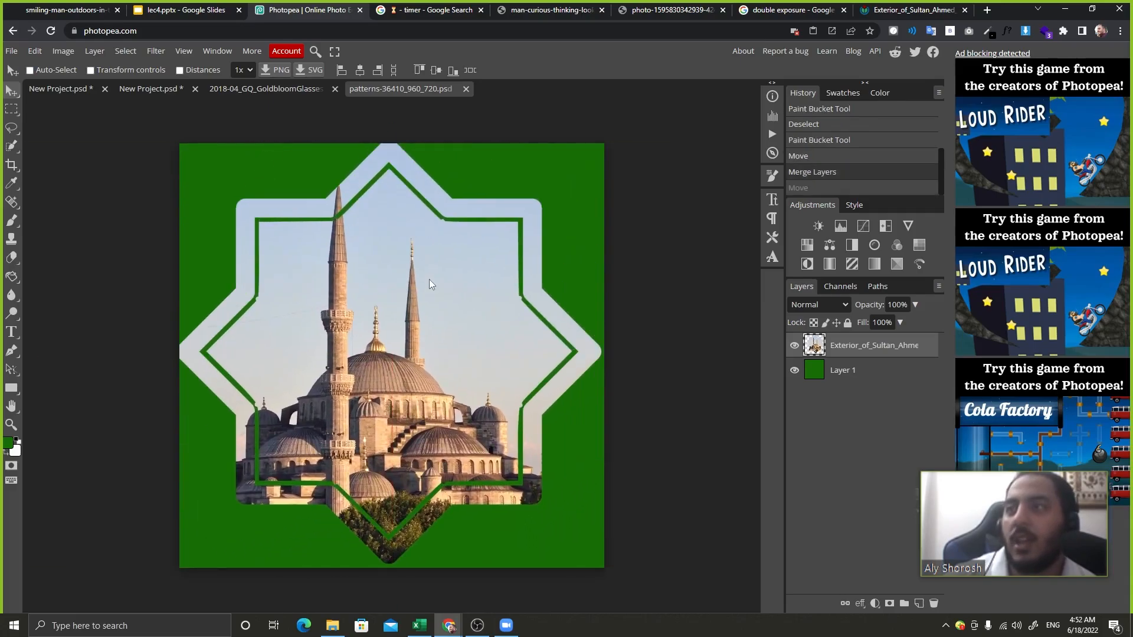
{"action": "left_click", "coordinate": [889, 603]}
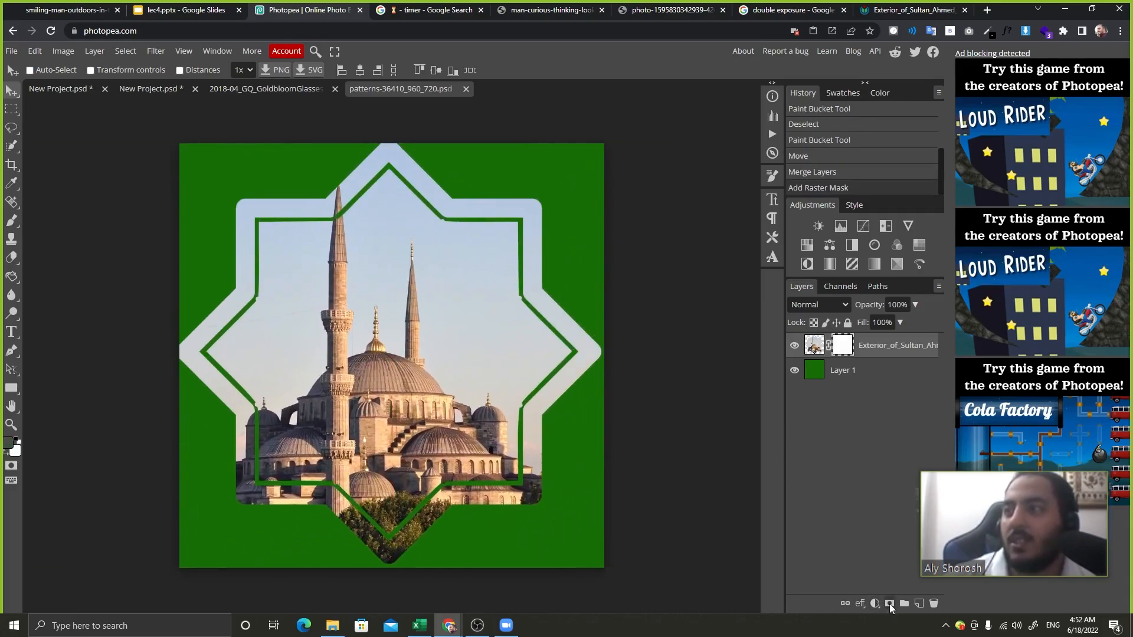
{"action": "key", "text": "ctrl+z"}
{"action": "key", "text": "ctrl+z"}
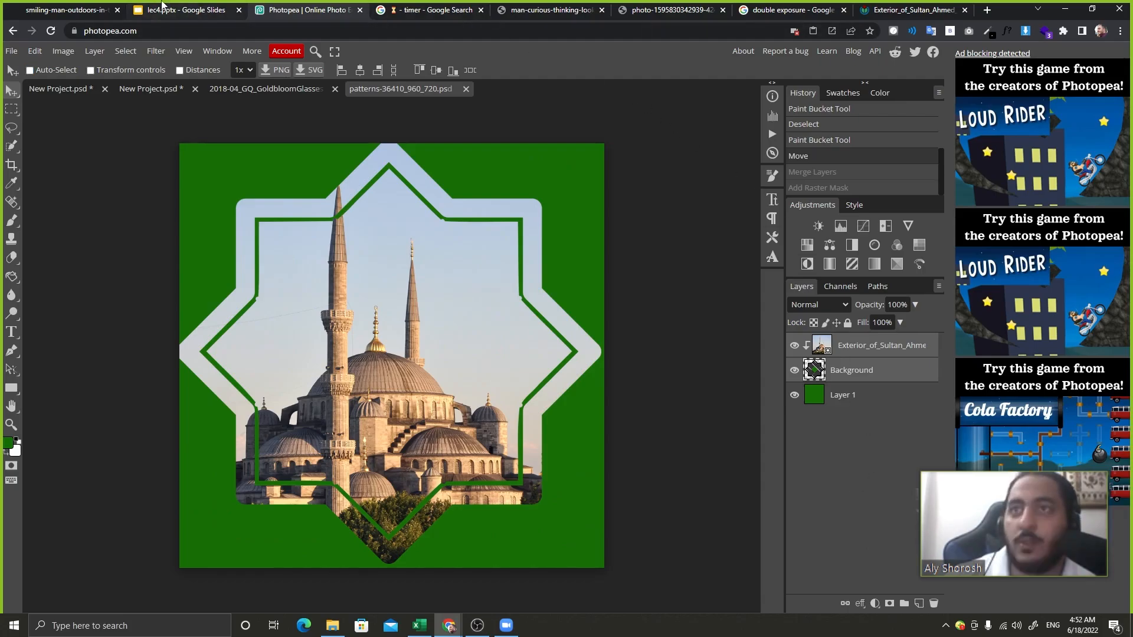
Switch to the lec4 slides, advance from Layers Merge to the Layer Colors slide, and return to Photopea.
{"action": "left_click", "coordinate": [183, 10]}
{"action": "left_click", "coordinate": [636, 442]}
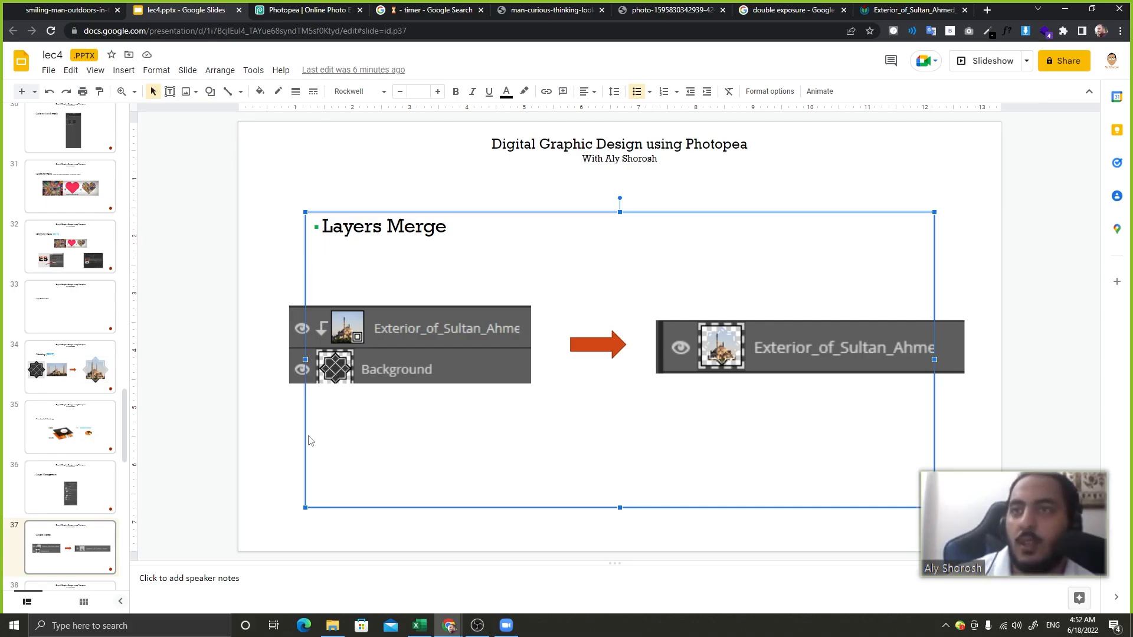
{"action": "left_click", "coordinate": [259, 451]}
{"action": "key", "text": "Down"}
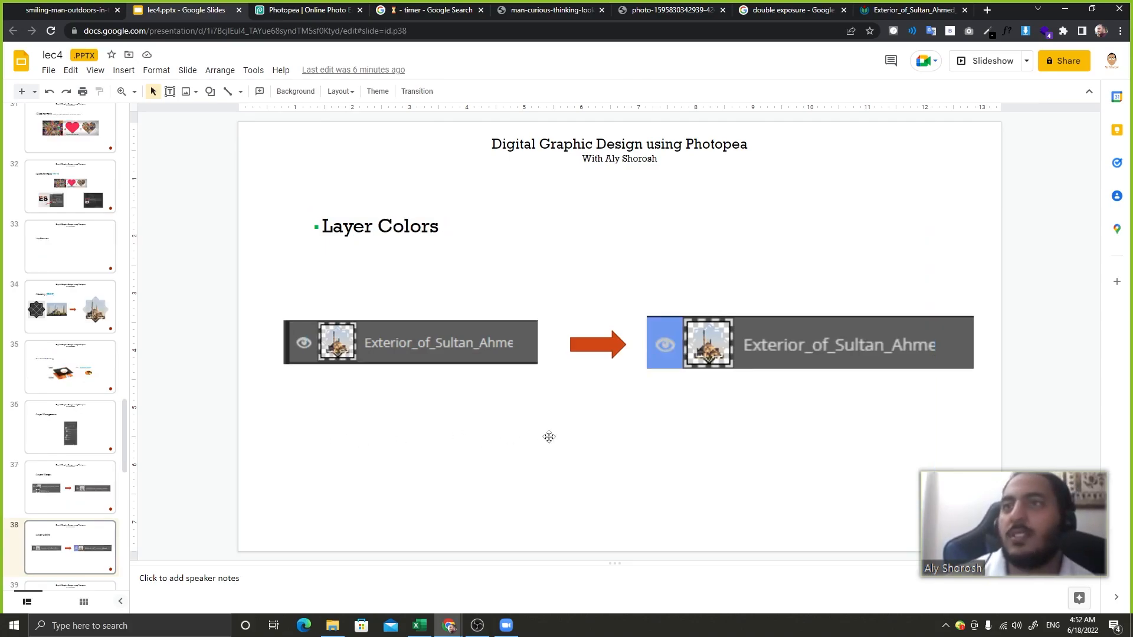
{"action": "left_click", "coordinate": [331, 9]}
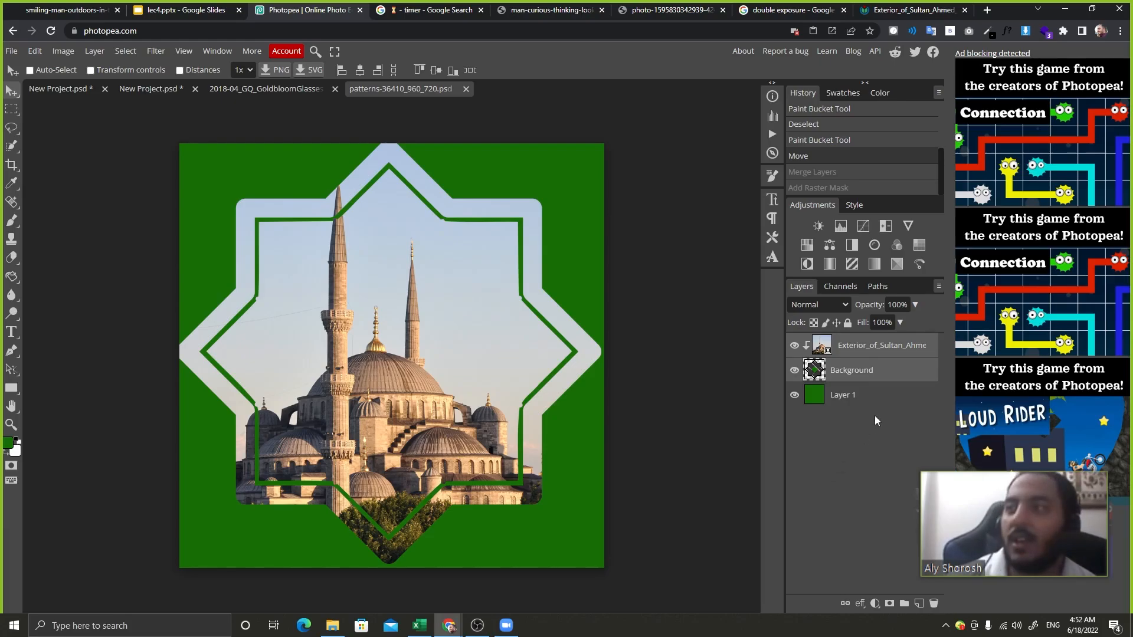
Select only the Background pattern layer and give it the Blue layer color.
{"action": "left_click", "coordinate": [887, 374]}
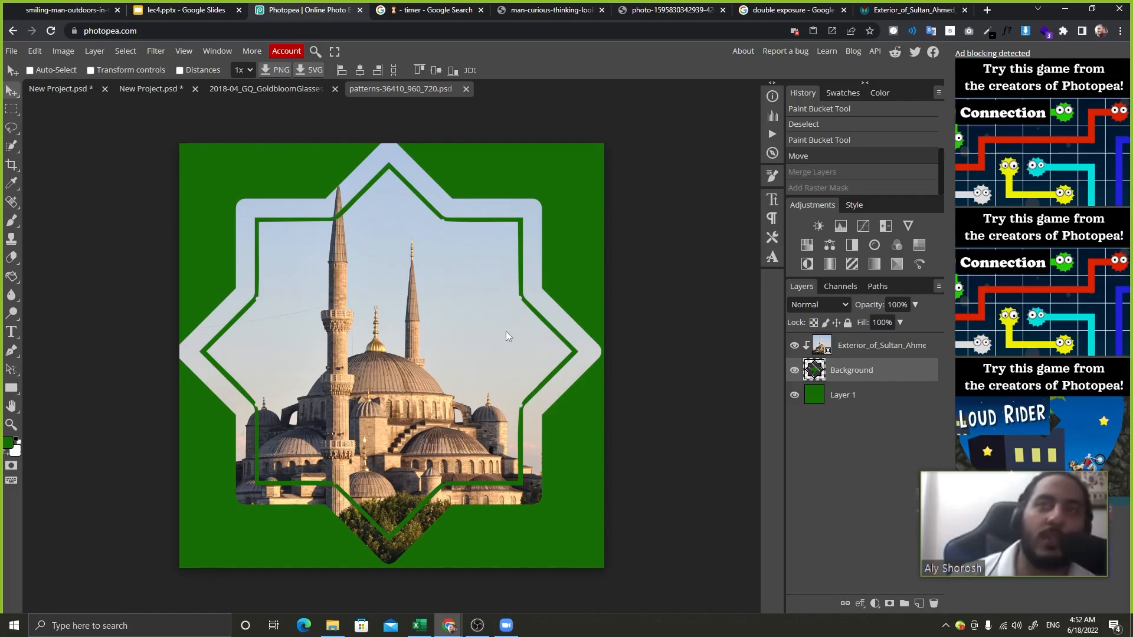
{"action": "right_click", "coordinate": [895, 369]}
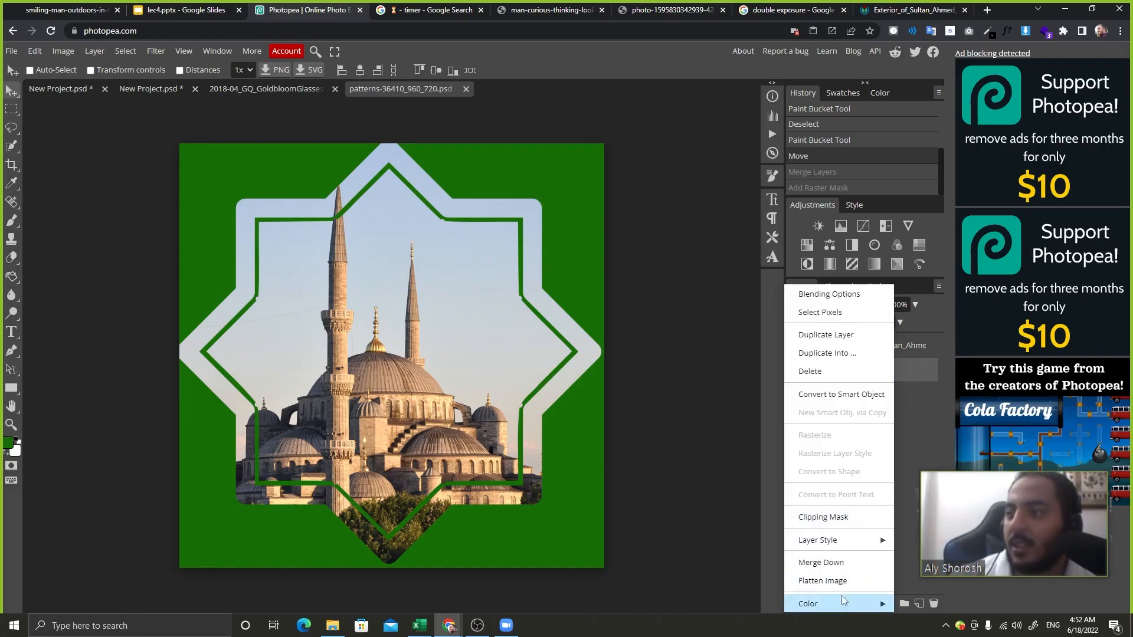
{"action": "mouse_move", "coordinate": [843, 607]}
{"action": "left_click", "coordinate": [890, 547]}
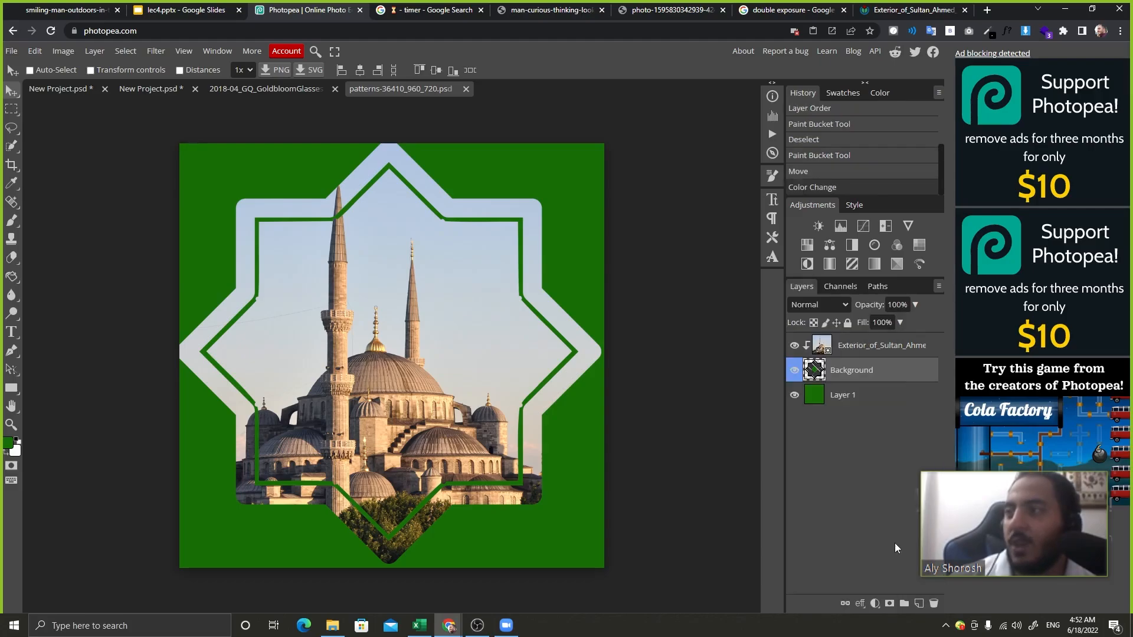
Give the mosque photo layer the Green layer color and Layer 1 the Red layer color.
{"action": "right_click", "coordinate": [877, 358]}
{"action": "mouse_move", "coordinate": [862, 604]}
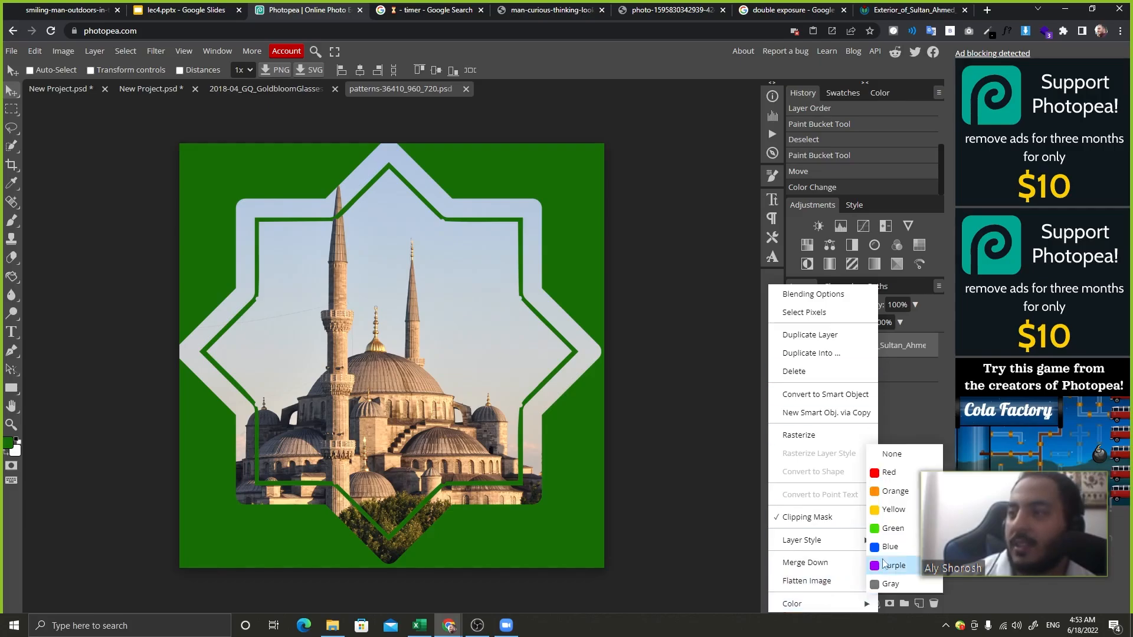
{"action": "left_click", "coordinate": [892, 527]}
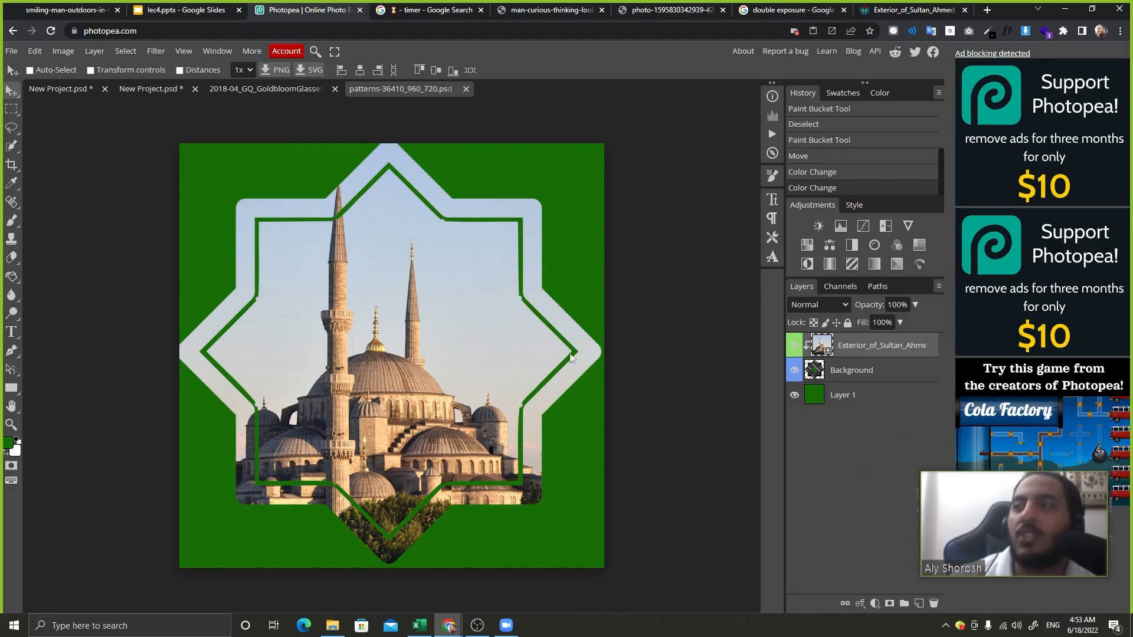
{"action": "right_click", "coordinate": [872, 394]}
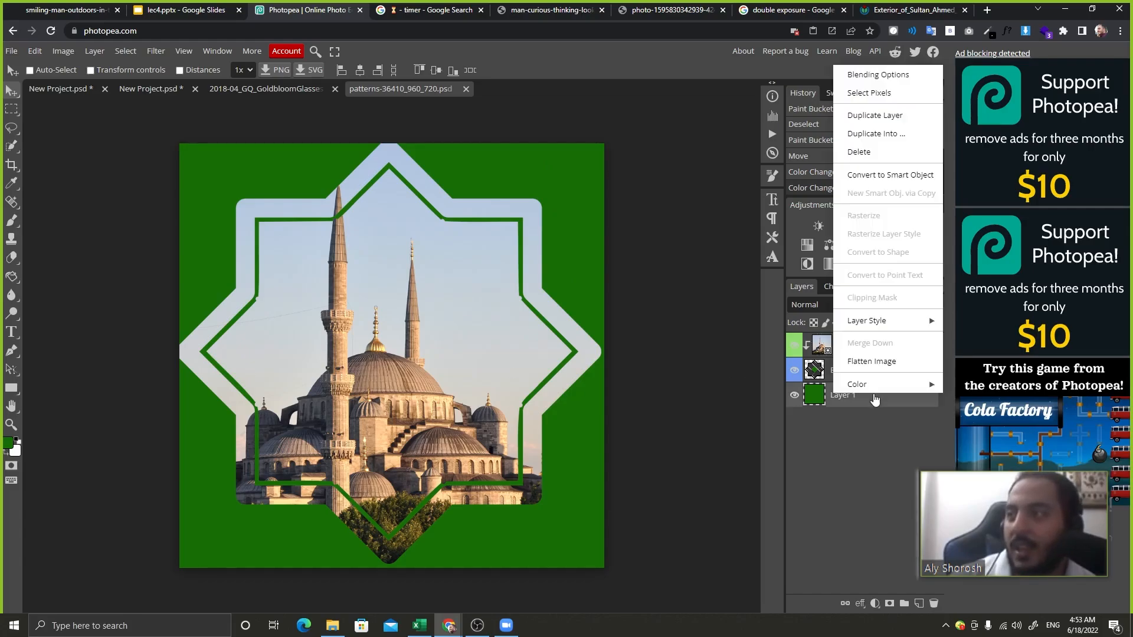
{"action": "left_click", "coordinate": [890, 400]}
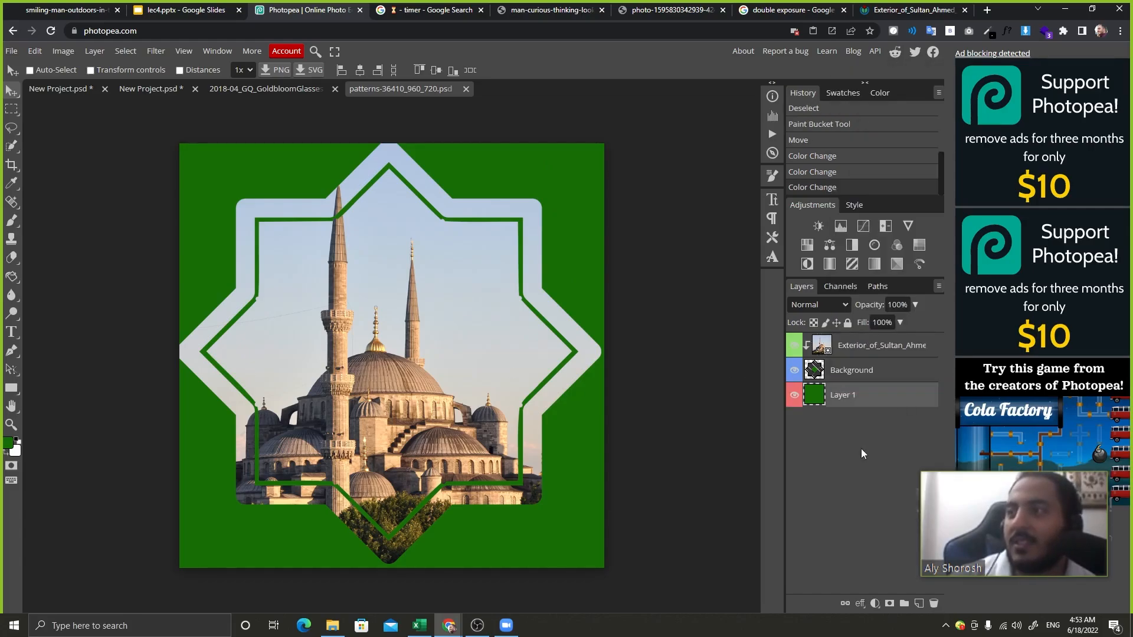
Undo the three layer color changes.
{"action": "key", "text": "ctrl+z"}
{"action": "key", "text": "ctrl+z"}
{"action": "key", "text": "ctrl+z"}
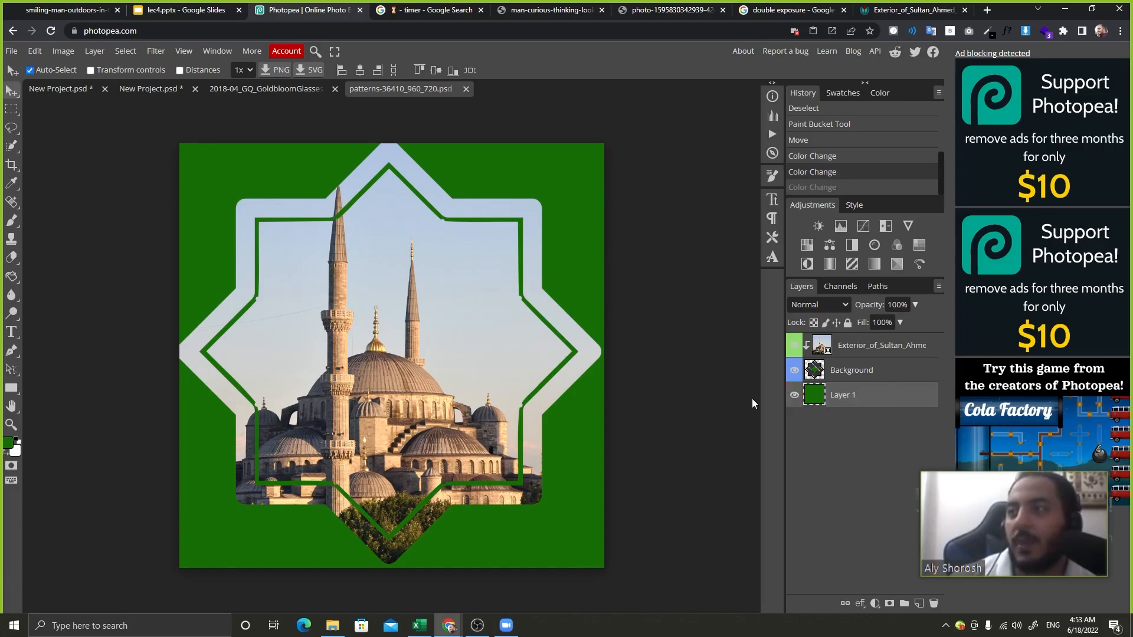
Switch to the lec4 slides, advance to the Layer Groups slide, and return to Photopea.
{"action": "left_click", "coordinate": [156, 9]}
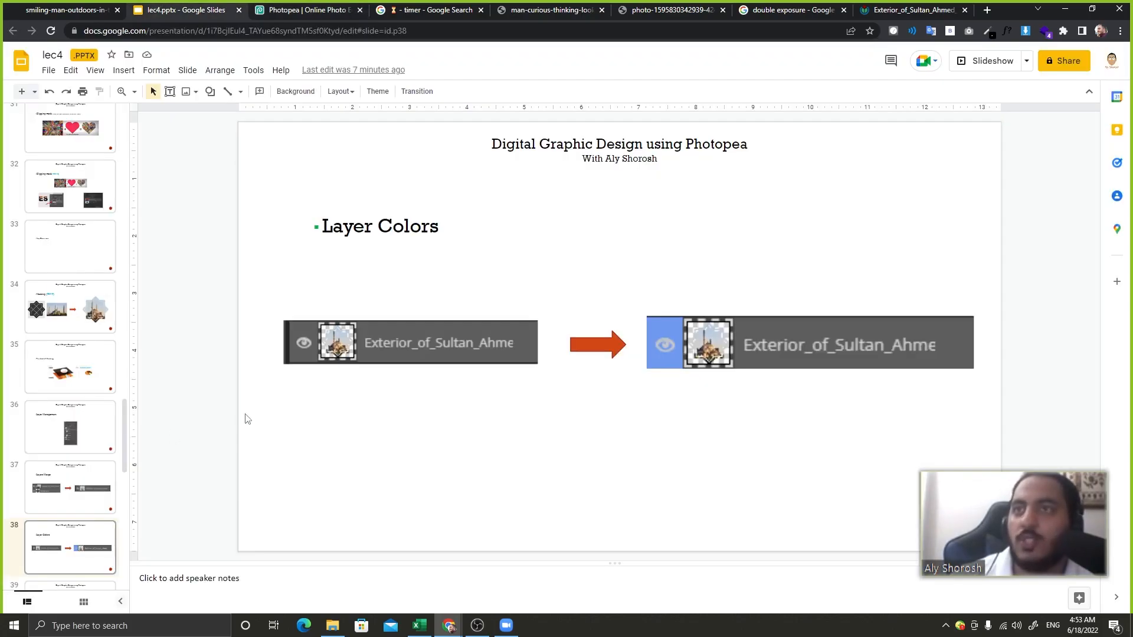
{"action": "key", "text": "Down"}
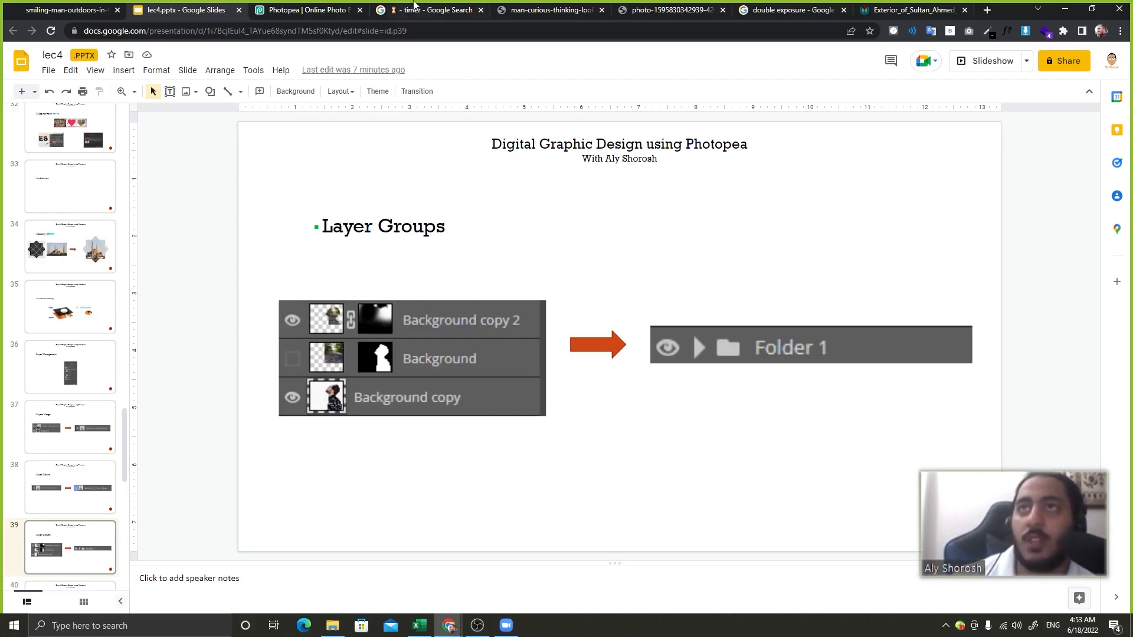
{"action": "left_click", "coordinate": [305, 9]}
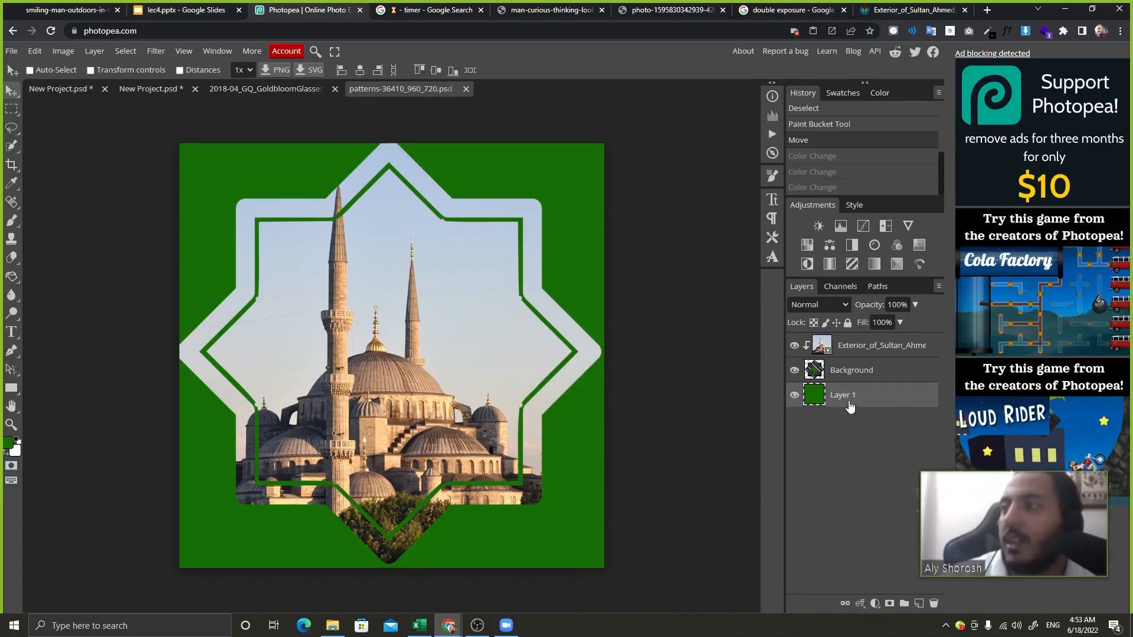
Add six new empty layers above the mosque photo layer.
{"action": "left_click", "coordinate": [895, 353]}
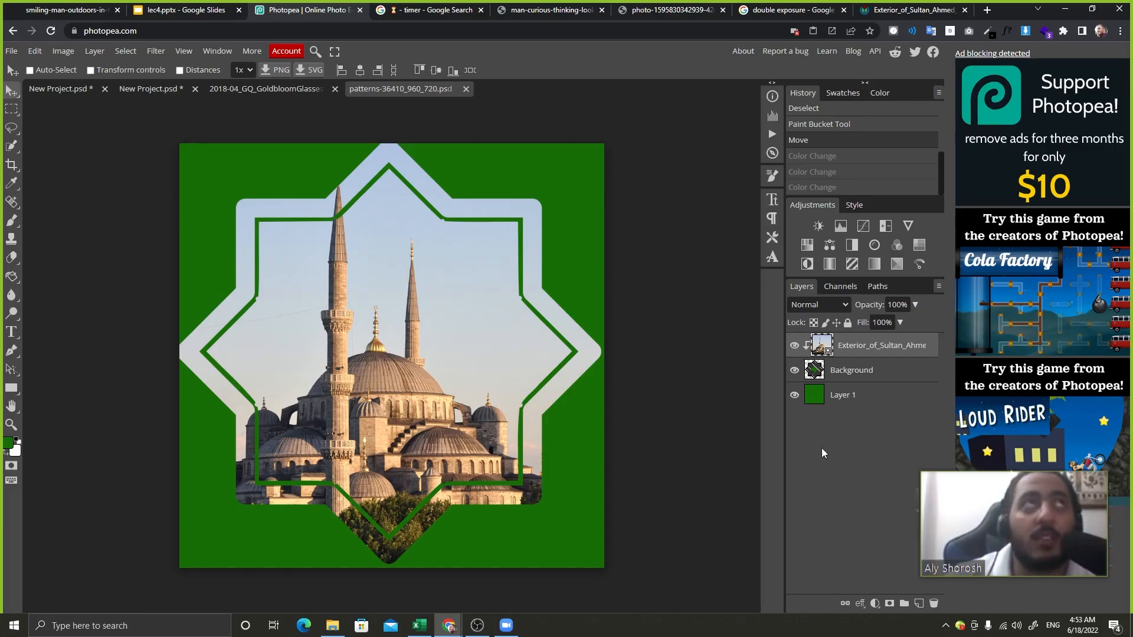
{"action": "left_click", "coordinate": [918, 602]}
{"action": "left_click", "coordinate": [918, 601]}
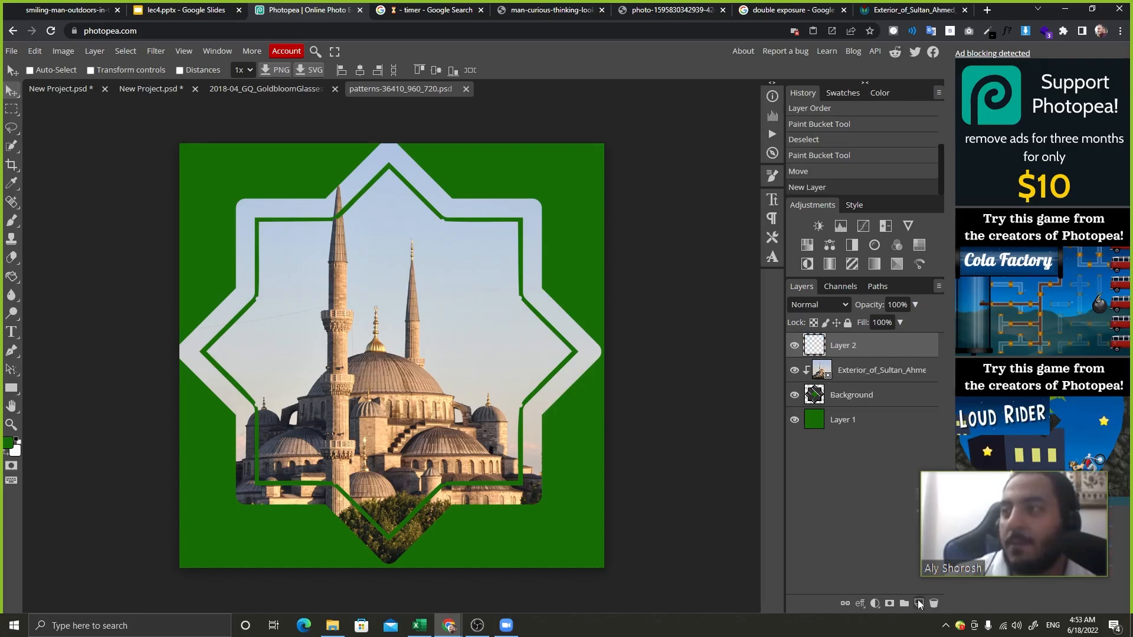
{"action": "left_click", "coordinate": [918, 602]}
{"action": "left_click", "coordinate": [918, 602]}
{"action": "left_click", "coordinate": [918, 602]}
{"action": "left_click", "coordinate": [918, 602]}
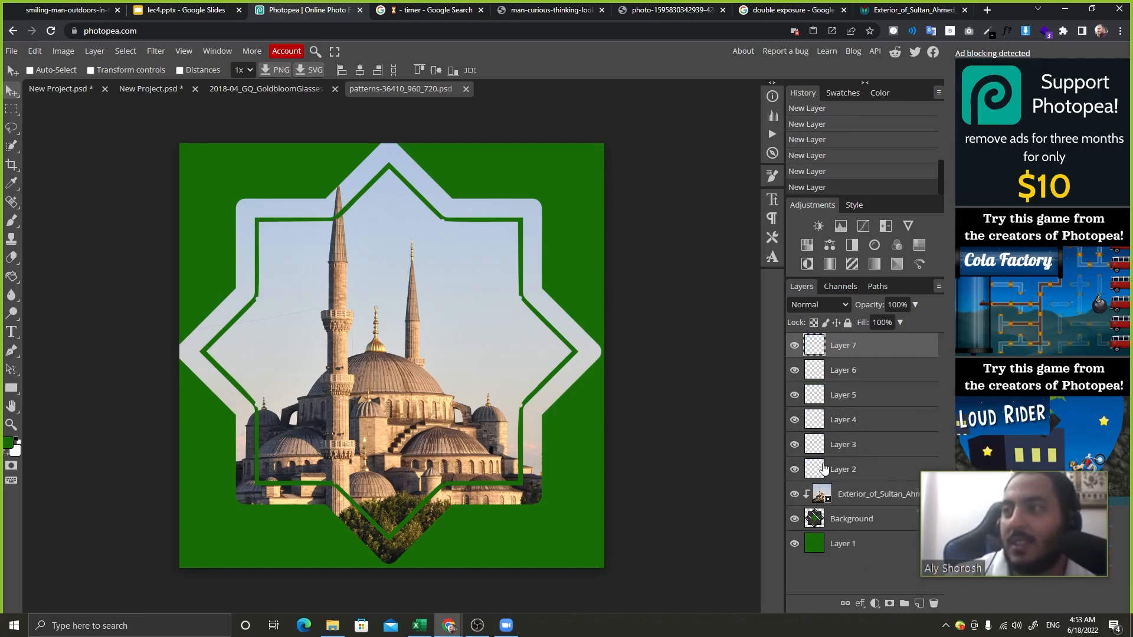
Select the six empty layers as a continuous range, and reselect them individually while leaving out Layer 4.
{"action": "left_click", "coordinate": [857, 474], "text": "shift"}
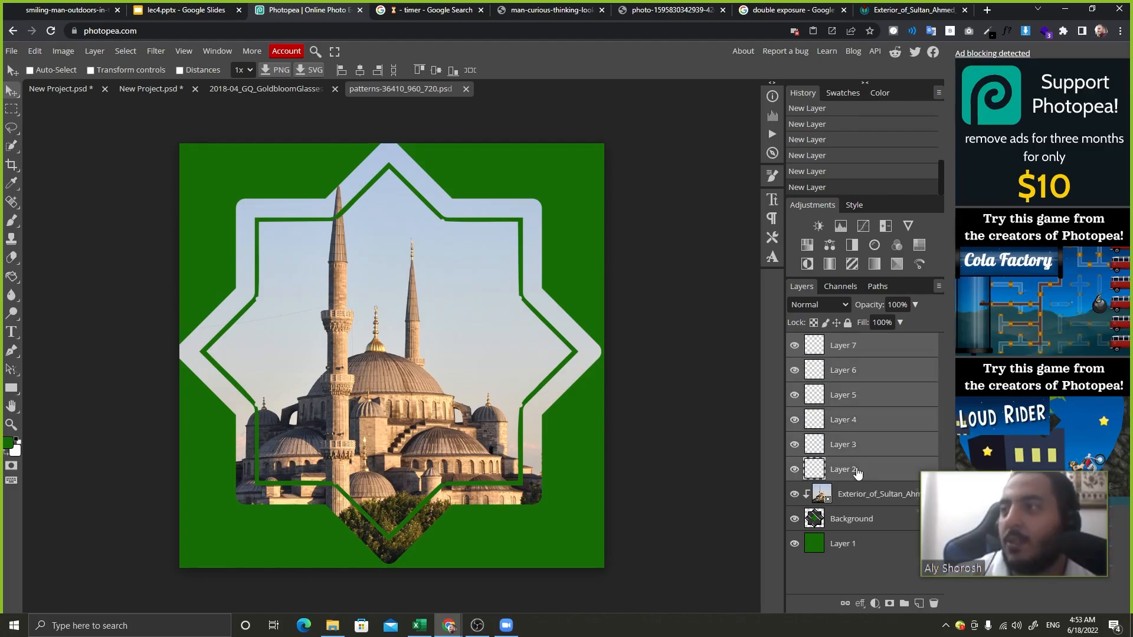
{"action": "left_click", "coordinate": [841, 352]}
{"action": "left_click", "coordinate": [869, 377], "text": "ctrl"}
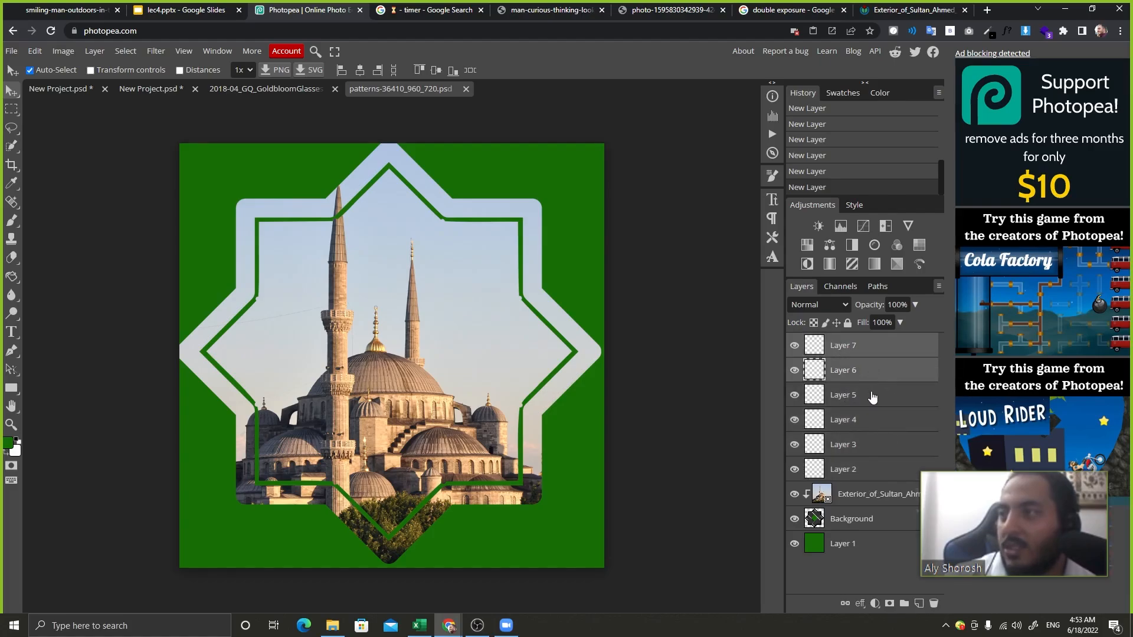
{"action": "left_click", "coordinate": [873, 397], "text": "ctrl"}
{"action": "left_click", "coordinate": [870, 452], "text": "ctrl"}
{"action": "left_click", "coordinate": [869, 477], "text": "ctrl"}
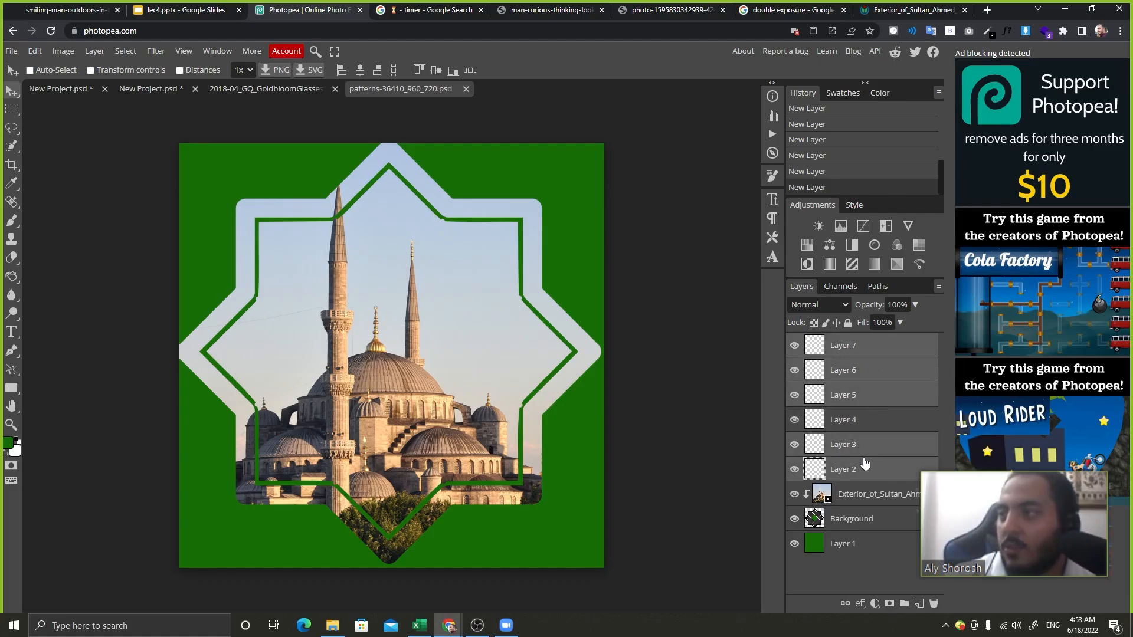
Clear the multiple-layer selection and select only Layer 7 at the top of the stack.
{"action": "left_click", "coordinate": [888, 552]}
{"action": "left_click", "coordinate": [861, 345]}
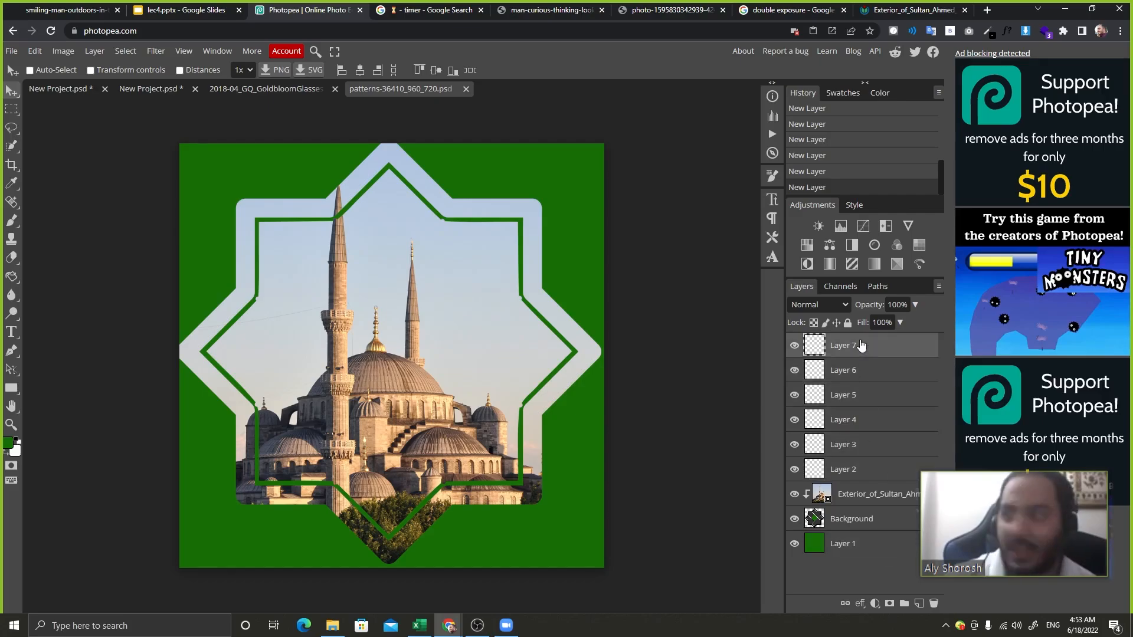
Group Layer 2 through Layer 7 into one folder and rename it "empty layers".
{"action": "left_click", "coordinate": [891, 476], "text": "shift"}
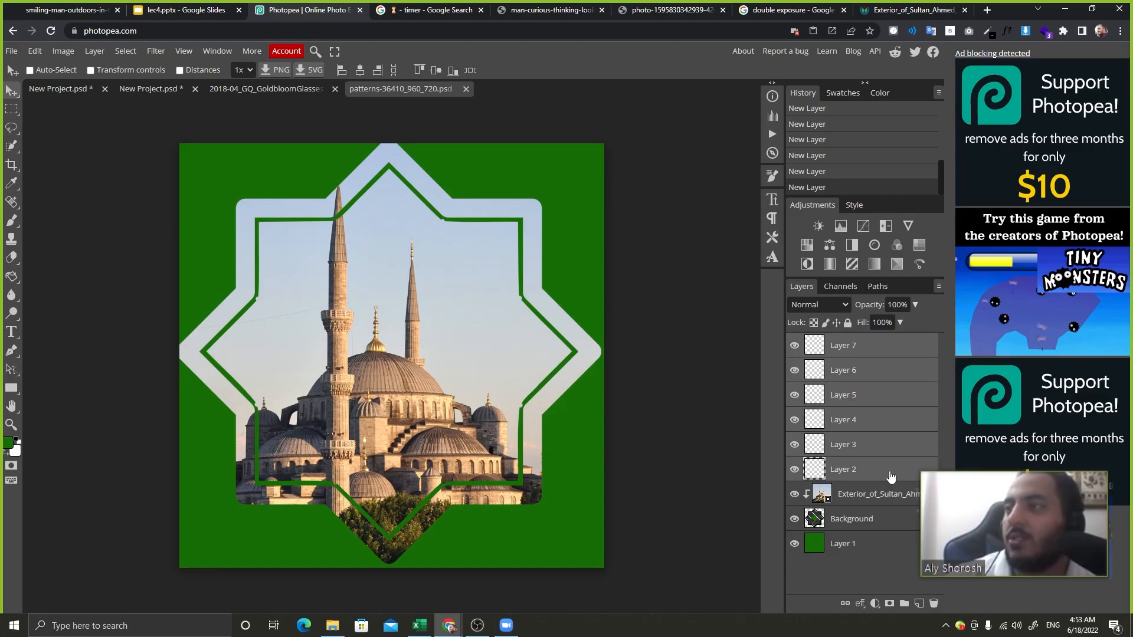
{"action": "left_click", "coordinate": [902, 603]}
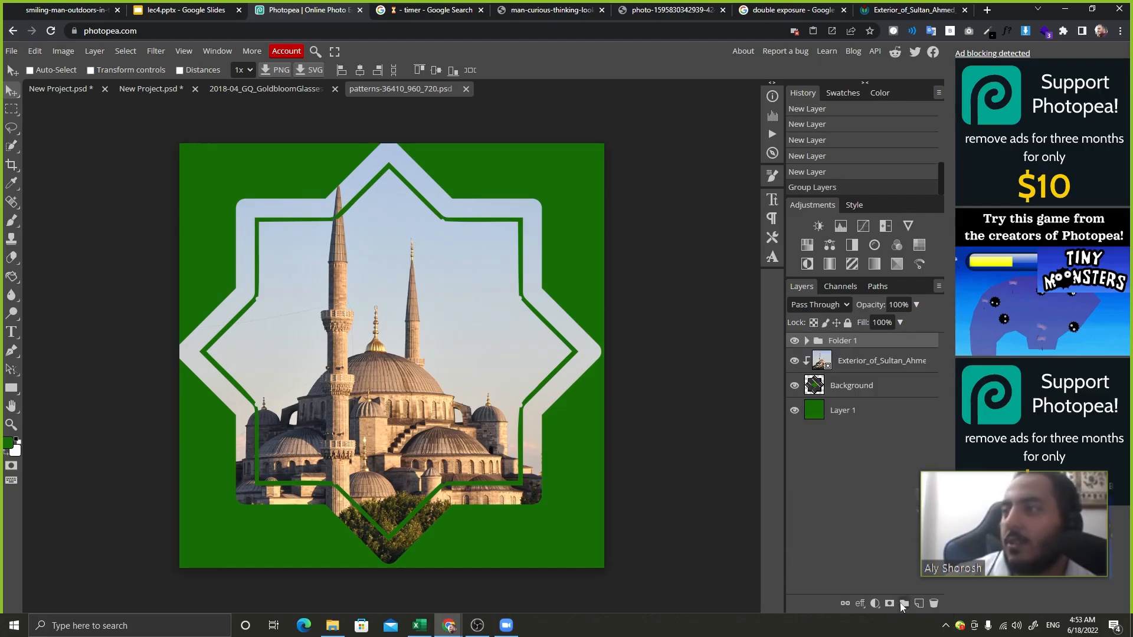
{"action": "double_click", "coordinate": [842, 342]}
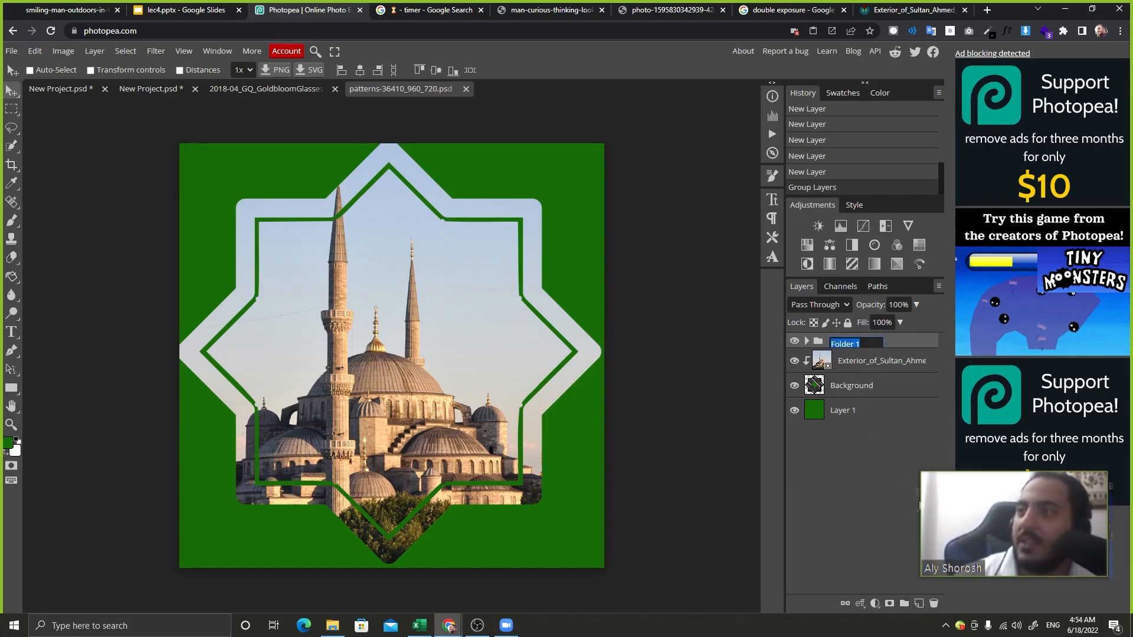
{"action": "type", "text": "T"}
{"action": "type", "text": "mpty"}
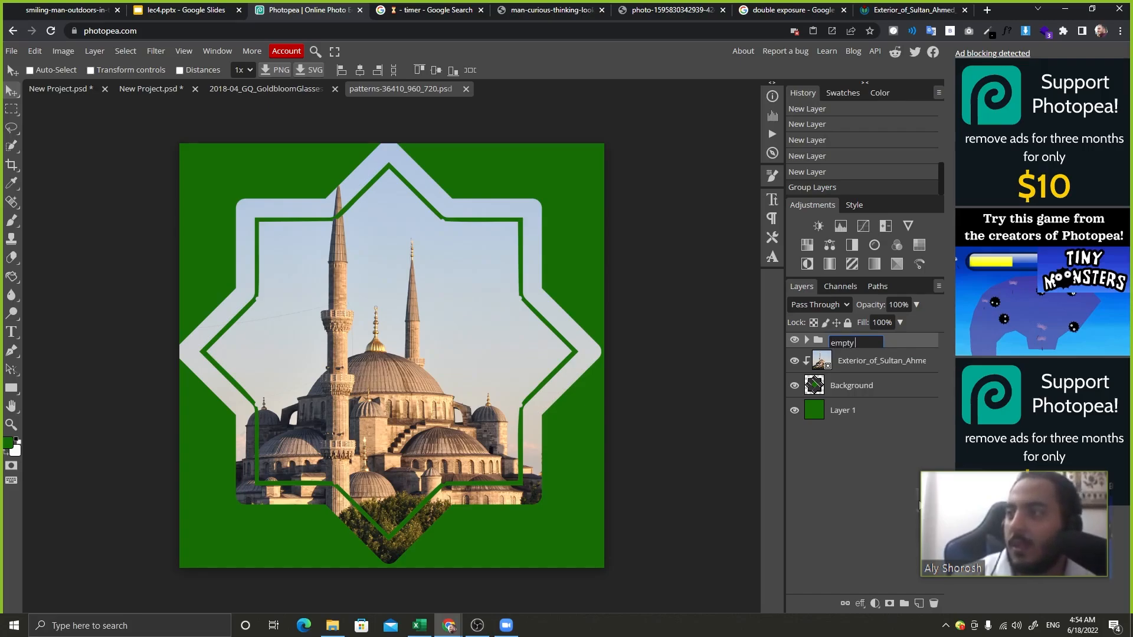
{"action": "type", "text": " layers"}
{"action": "key", "text": "Return"}
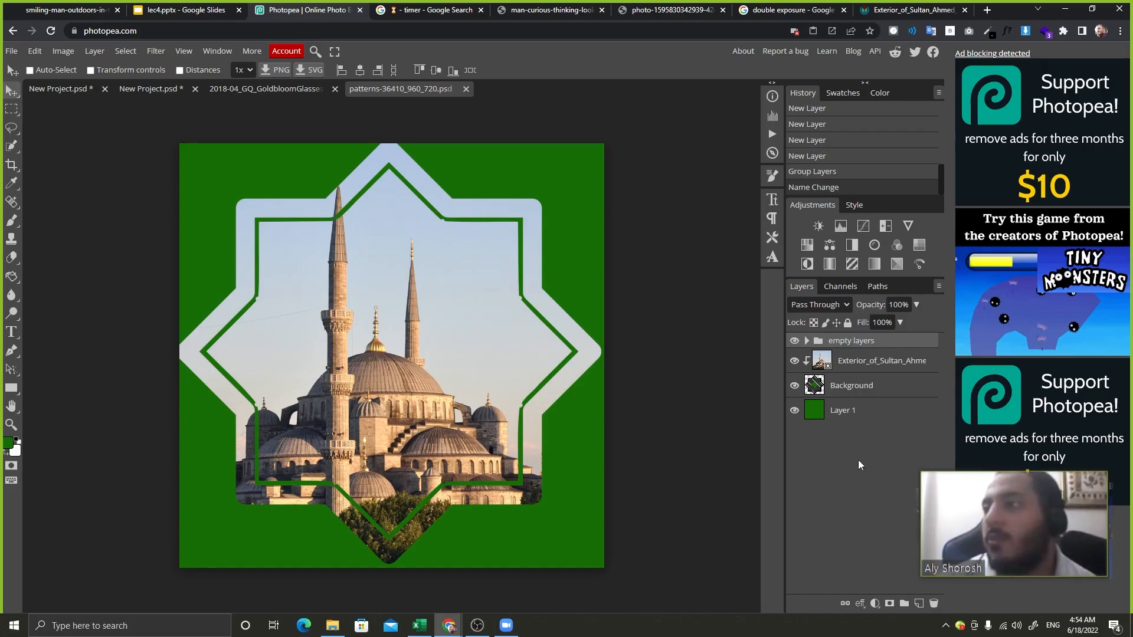
Toggle the "empty layers" folder open and closed, and leave it expanded to list its six layers.
{"action": "left_click", "coordinate": [807, 341]}
{"action": "left_click", "coordinate": [807, 341]}
{"action": "left_click", "coordinate": [807, 341]}
{"action": "left_click", "coordinate": [807, 342]}
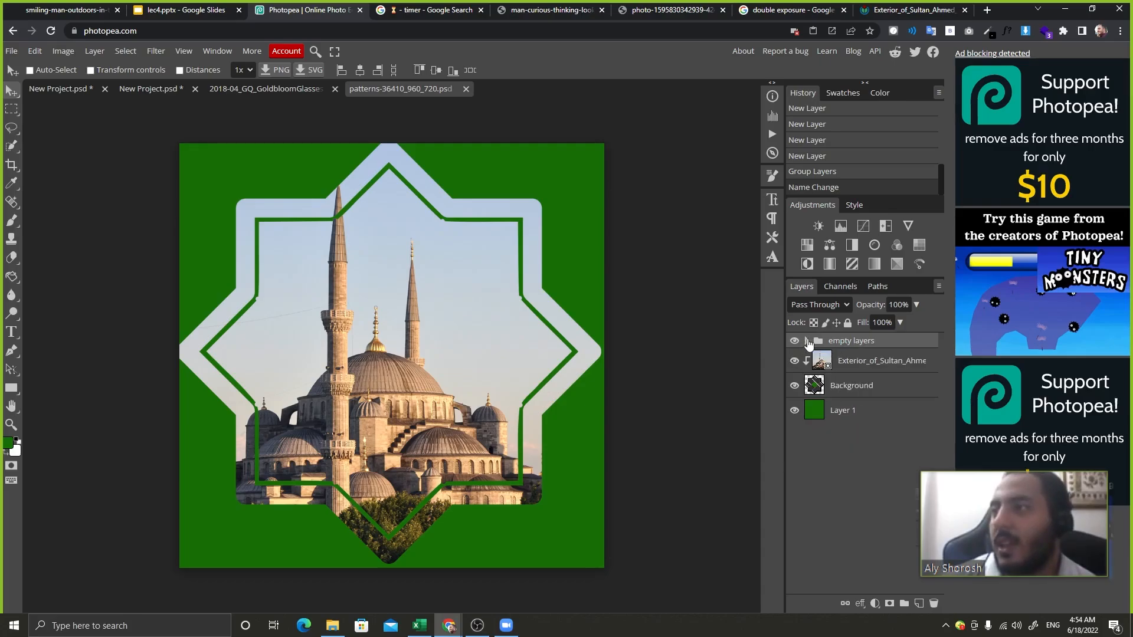
{"action": "left_click", "coordinate": [807, 341]}
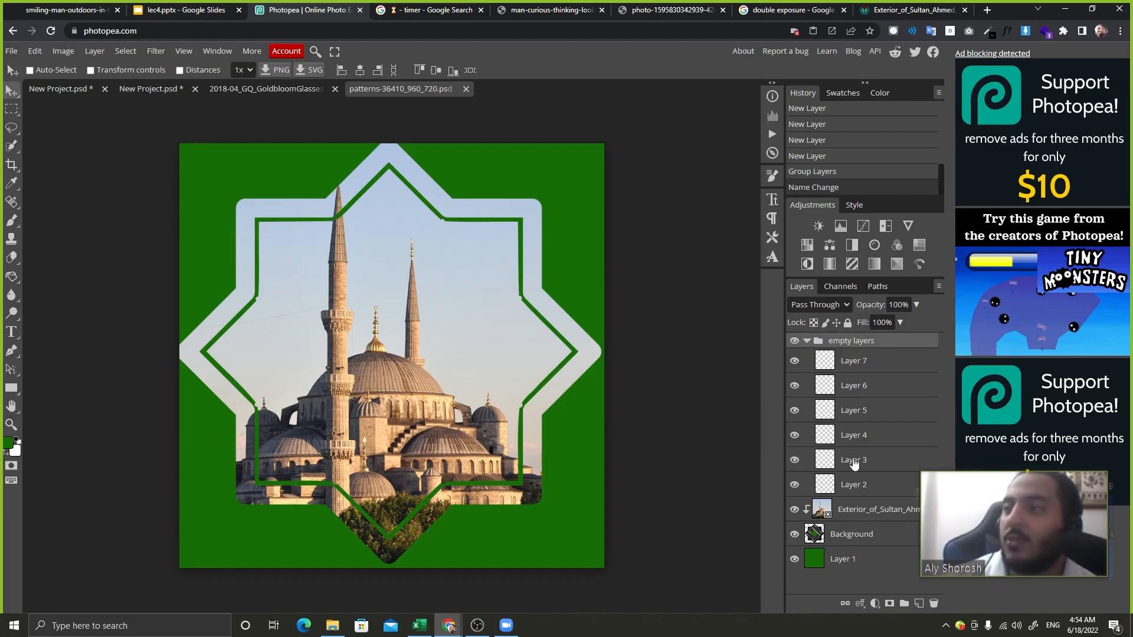
On Layer 7, paint a vertical brush stroke in dark red 6e0606 across the canvas's upper-left area.
{"action": "left_click", "coordinate": [853, 362]}
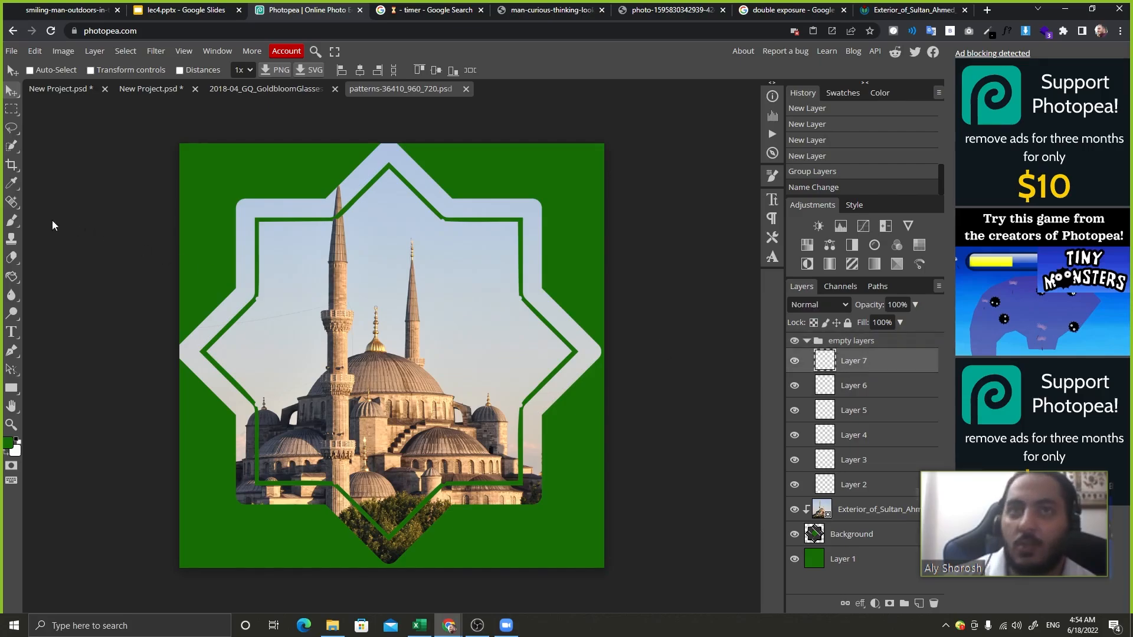
{"action": "left_click", "coordinate": [12, 221]}
{"action": "mouse_move", "coordinate": [228, 203]}
{"action": "left_mouse_down"}
{"action": "mouse_move", "coordinate": [352, 317]}
{"action": "mouse_move", "coordinate": [382, 267]}
{"action": "left_mouse_up"}
{"action": "key", "text": "ctrl+z"}
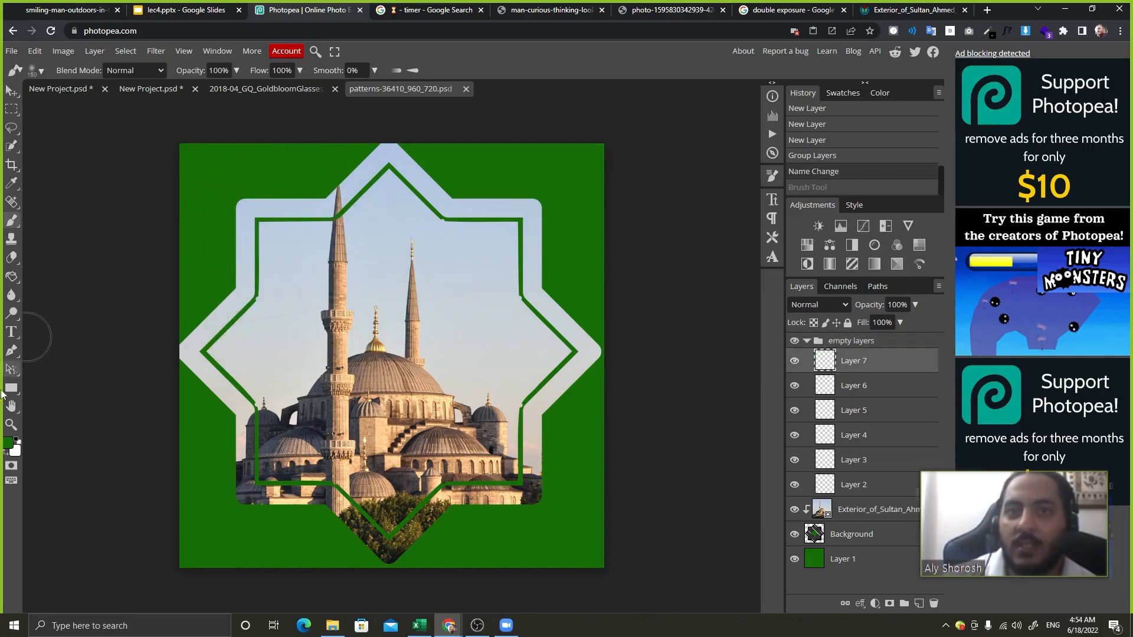
{"action": "left_click", "coordinate": [8, 442]}
{"action": "left_click", "coordinate": [242, 300]}
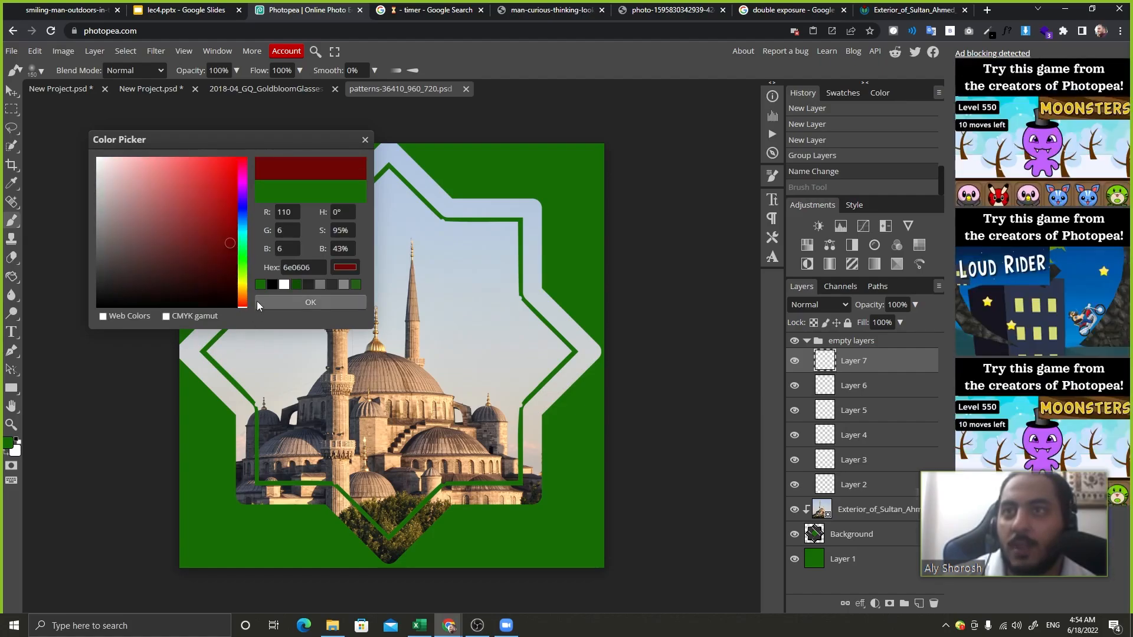
{"action": "left_click", "coordinate": [310, 302]}
{"action": "left_click_drag", "start_coordinate": [250, 156], "coordinate": [245, 334]}
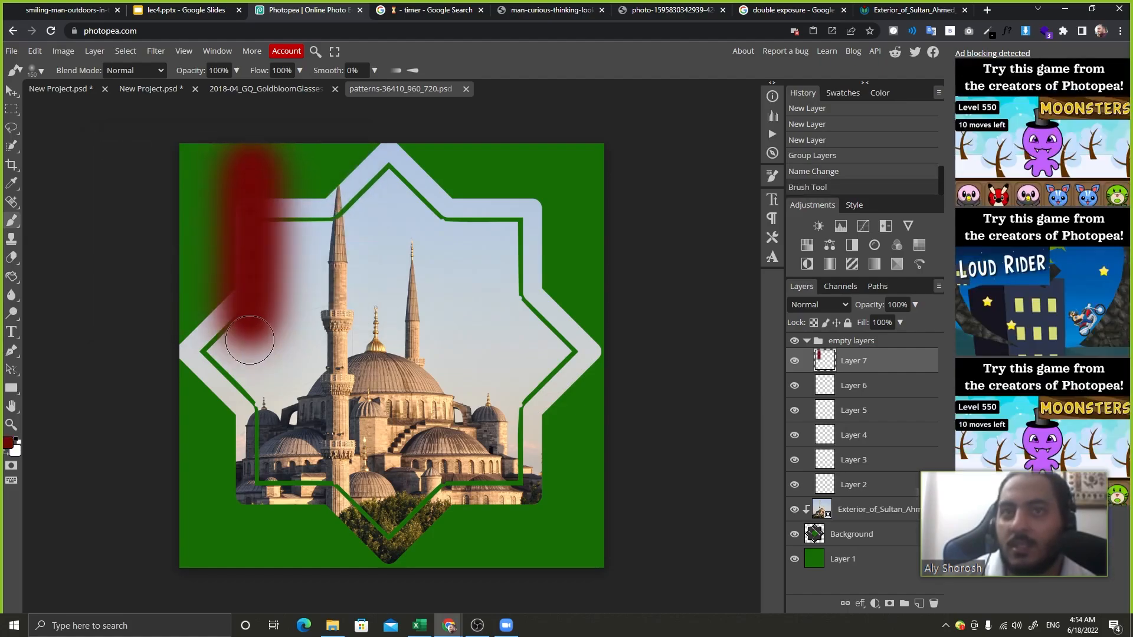
On Layer 6, paint a vertical blue brush stroke over the right side of the mosque picture.
{"action": "left_click", "coordinate": [855, 386]}
{"action": "left_click", "coordinate": [8, 442]}
{"action": "left_click_drag", "start_coordinate": [243, 221], "coordinate": [242, 211]}
{"action": "left_click", "coordinate": [219, 206]}
{"action": "left_click", "coordinate": [314, 306]}
{"action": "left_click_drag", "start_coordinate": [479, 275], "coordinate": [499, 444]}
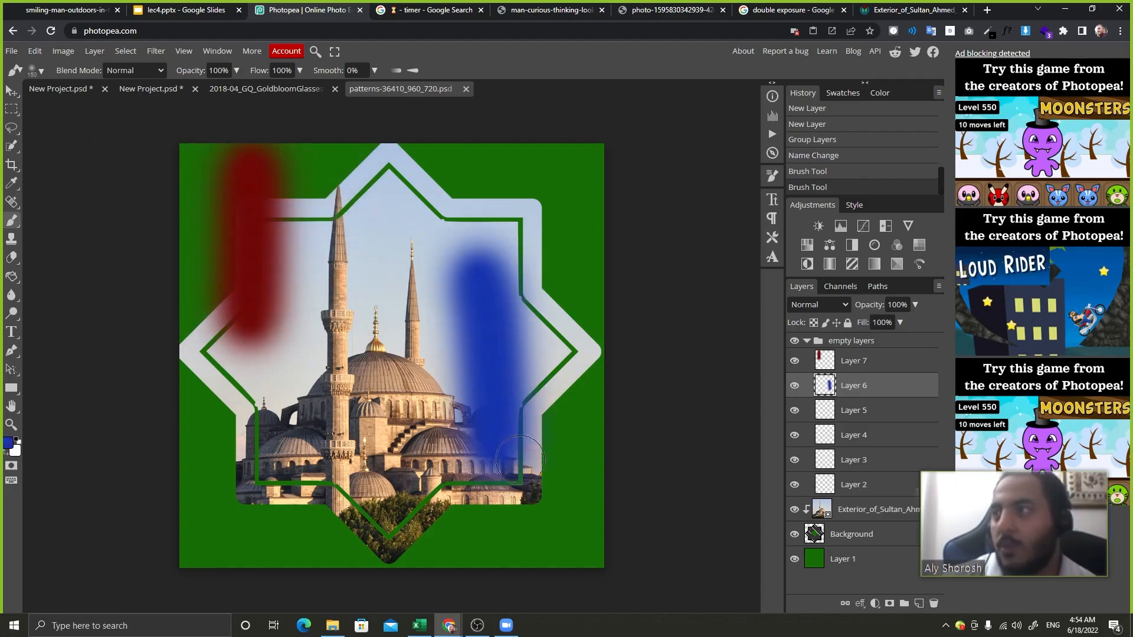
Move the blue stroke on Layer 6 slightly to the right of where it was painted.
{"action": "left_click", "coordinate": [12, 91]}
{"action": "mouse_move", "coordinate": [365, 289]}
{"action": "left_mouse_down"}
{"action": "mouse_move", "coordinate": [335, 303]}
{"action": "mouse_move", "coordinate": [355, 292]}
{"action": "left_mouse_up"}
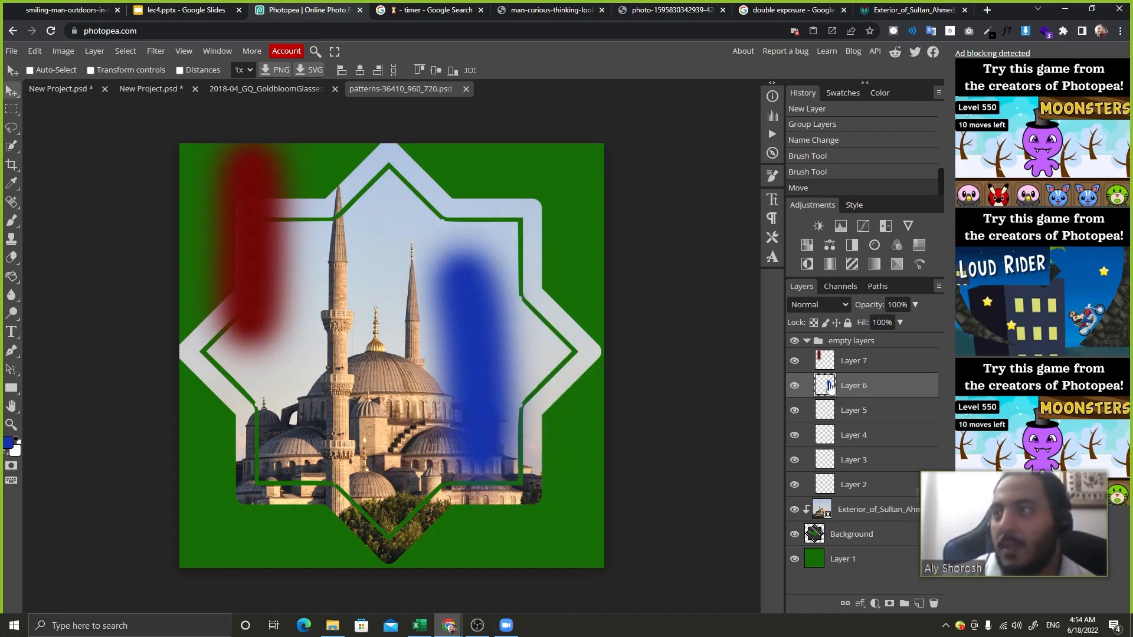
{"action": "mouse_move", "coordinate": [508, 360]}
{"action": "left_mouse_down"}
{"action": "mouse_move", "coordinate": [534, 392]}
{"action": "mouse_move", "coordinate": [535, 358]}
{"action": "left_mouse_up"}
Move Layer 7's red stroke down and to the right on its own, and undo the move.
{"action": "left_click", "coordinate": [849, 361]}
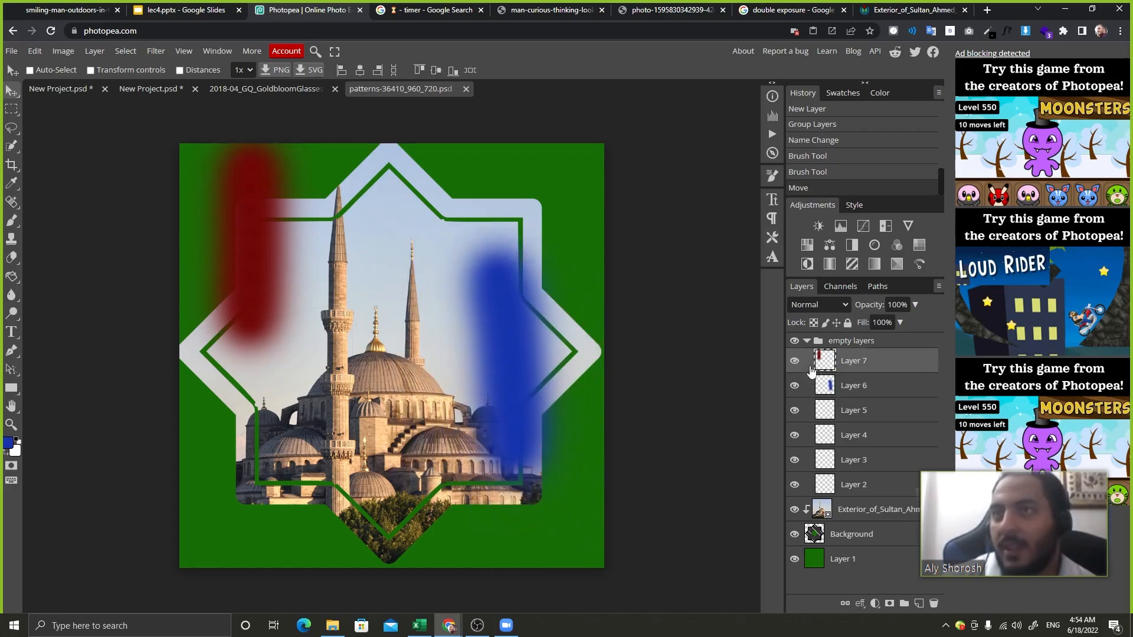
{"action": "mouse_move", "coordinate": [334, 326]}
{"action": "left_mouse_down"}
{"action": "mouse_move", "coordinate": [357, 343]}
{"action": "mouse_move", "coordinate": [365, 383]}
{"action": "left_mouse_up"}
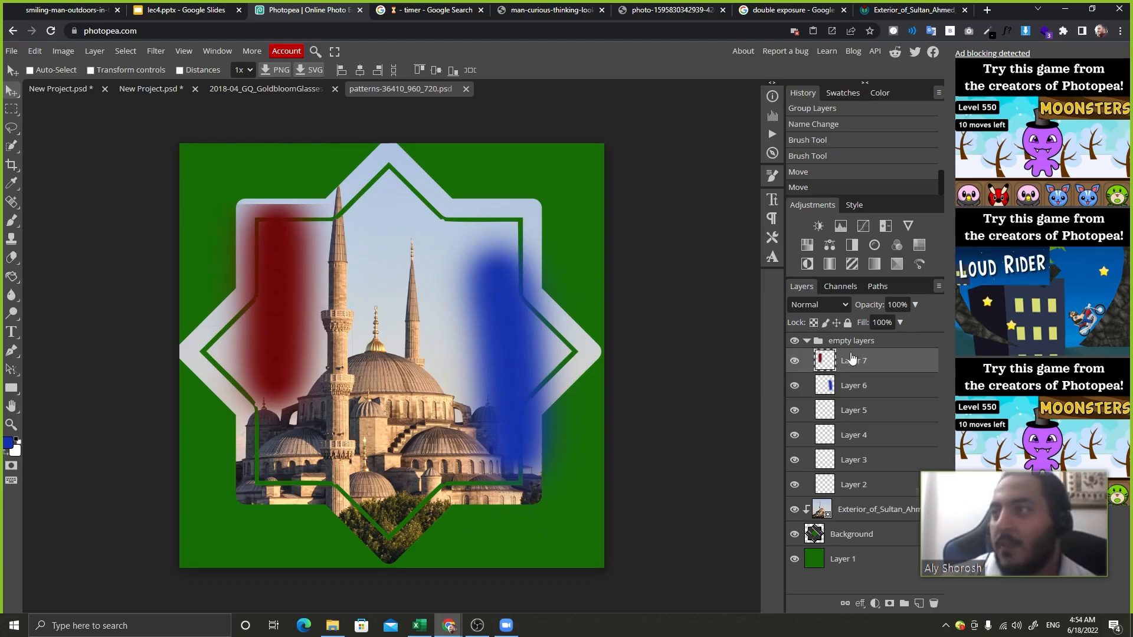
{"action": "key", "text": "ctrl+z"}
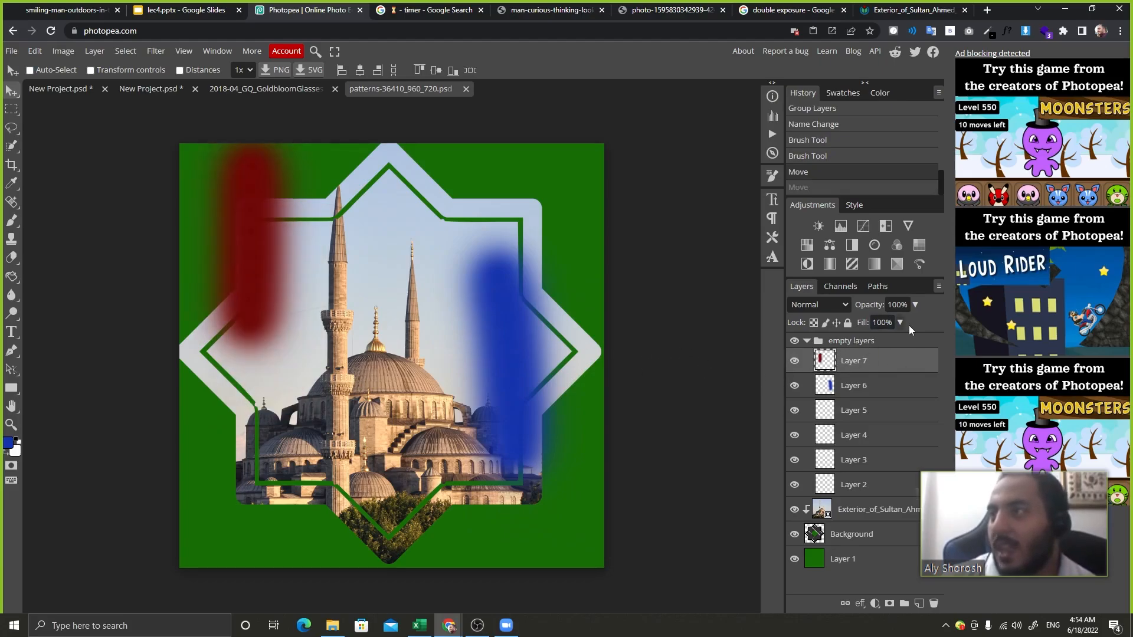
Move the whole "empty layers" folder up and to the left, and toggle its visibility off and on.
{"action": "left_click", "coordinate": [889, 341]}
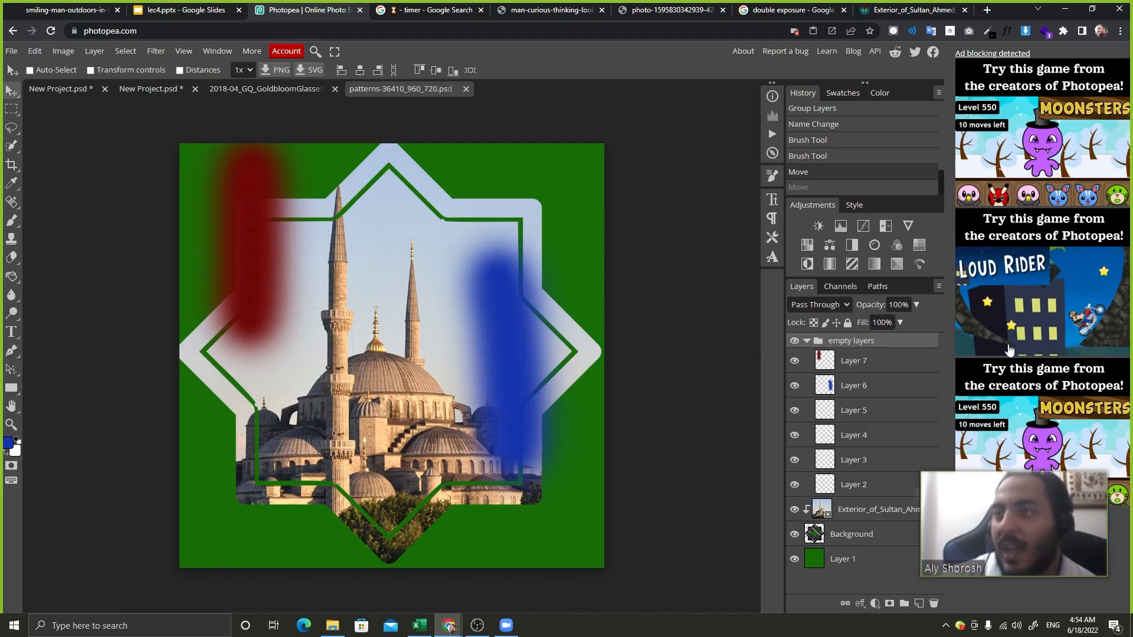
{"action": "mouse_move", "coordinate": [383, 350]}
{"action": "left_mouse_down"}
{"action": "mouse_move", "coordinate": [336, 403]}
{"action": "mouse_move", "coordinate": [460, 368]}
{"action": "mouse_move", "coordinate": [406, 320]}
{"action": "mouse_move", "coordinate": [194, 350]}
{"action": "mouse_move", "coordinate": [406, 321]}
{"action": "mouse_move", "coordinate": [330, 308]}
{"action": "left_mouse_up"}
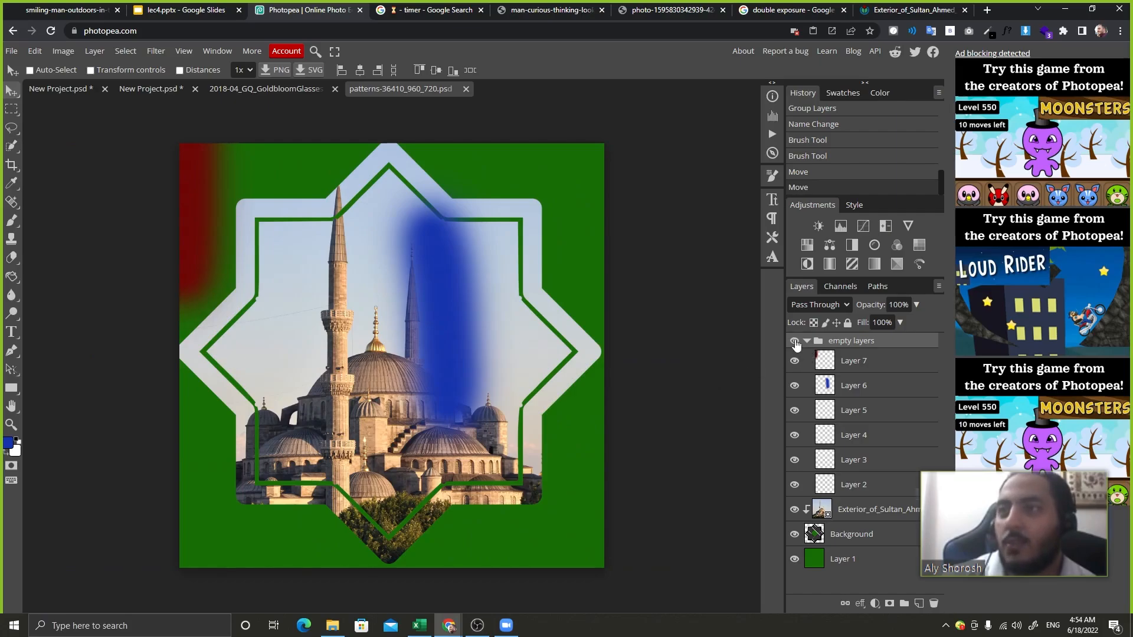
{"action": "left_click", "coordinate": [795, 342]}
{"action": "left_click", "coordinate": [794, 342]}
{"action": "left_click", "coordinate": [795, 342]}
{"action": "left_click", "coordinate": [794, 342]}
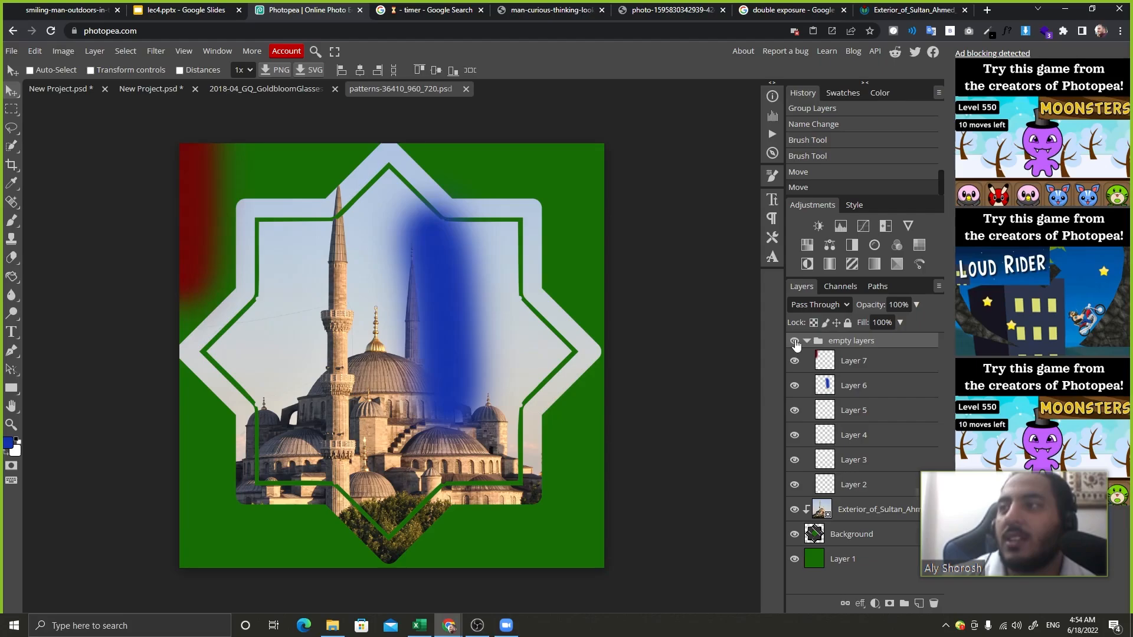
{"action": "mouse_move", "coordinate": [344, 366]}
{"action": "left_mouse_down"}
{"action": "mouse_move", "coordinate": [381, 358]}
{"action": "mouse_move", "coordinate": [382, 392]}
{"action": "mouse_move", "coordinate": [400, 375]}
{"action": "mouse_move", "coordinate": [367, 378]}
{"action": "left_mouse_up"}
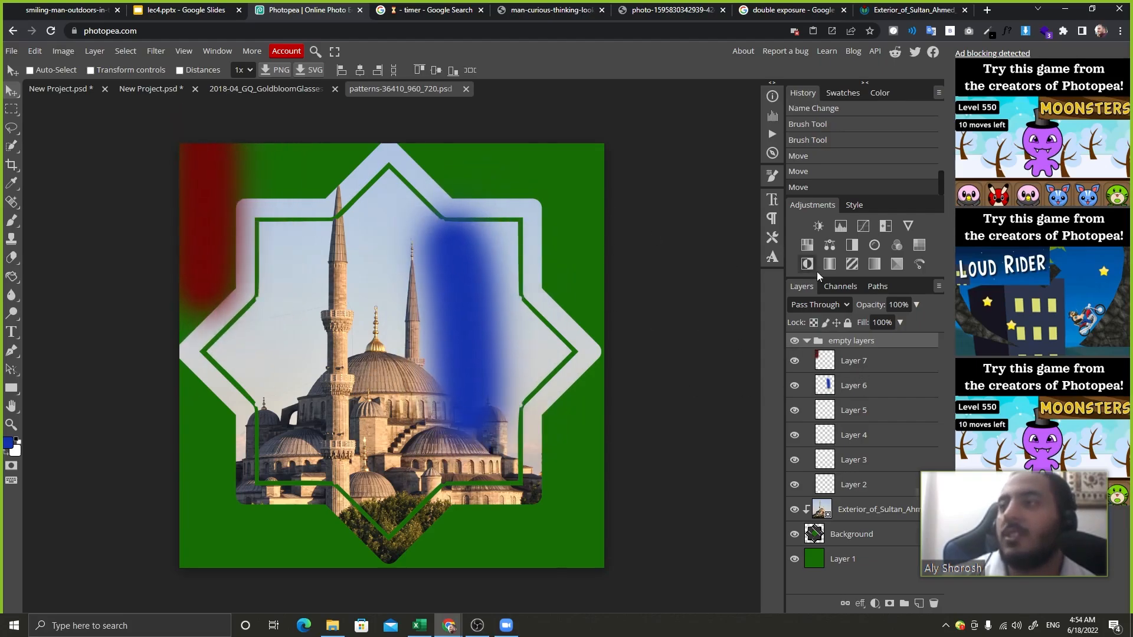
Collapse the "empty layers" folder to shorten the layer list.
{"action": "left_click", "coordinate": [808, 342]}
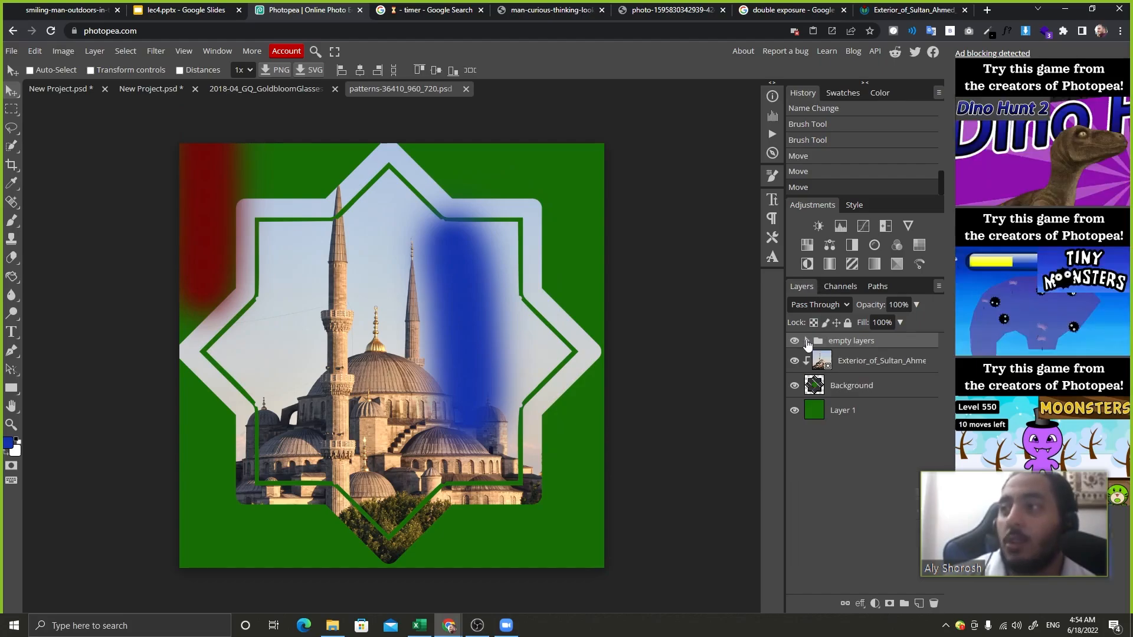
{"action": "left_click", "coordinate": [807, 342]}
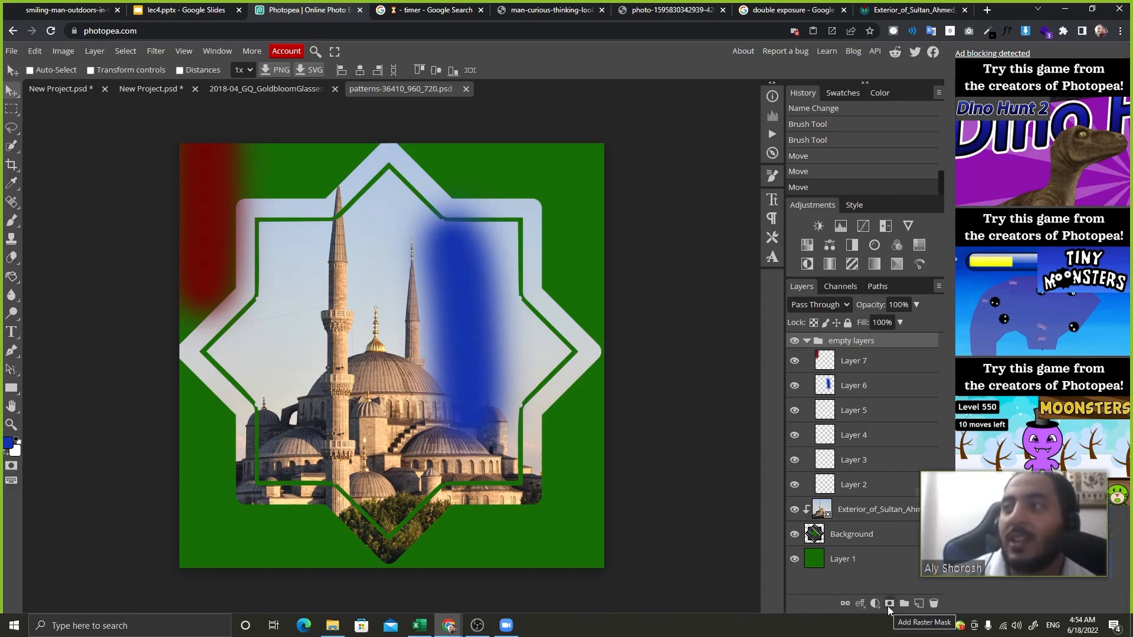
{"action": "left_click", "coordinate": [808, 342]}
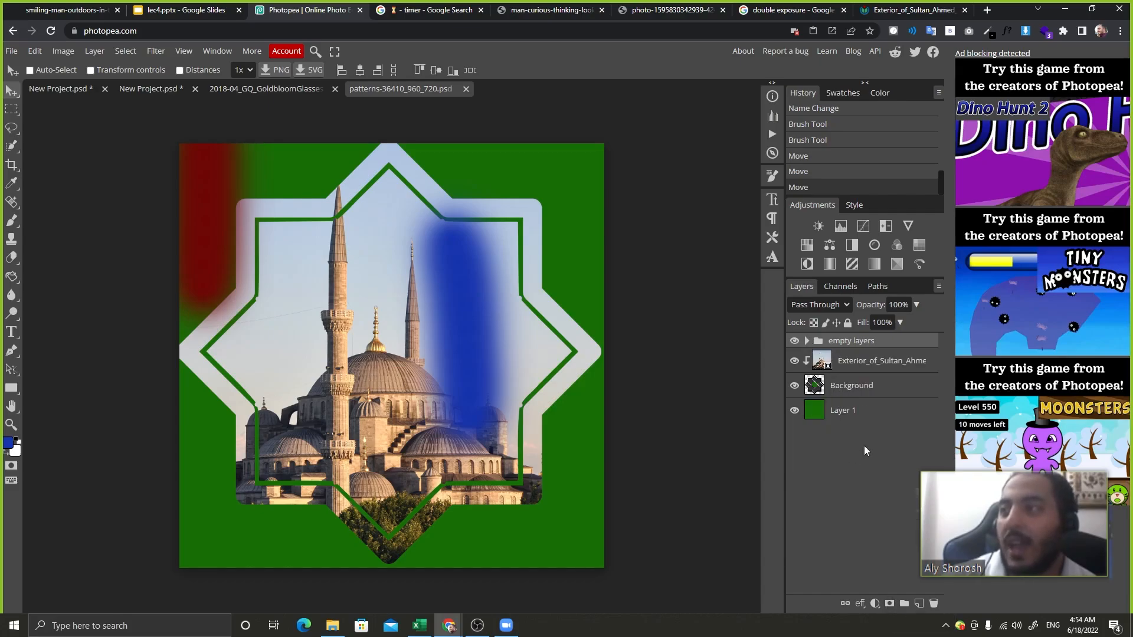
Add a raster mask to the mosque photo layer and brush over its center to reveal the pattern beneath.
{"action": "left_click", "coordinate": [883, 361]}
{"action": "left_click", "coordinate": [855, 392], "text": "shift"}
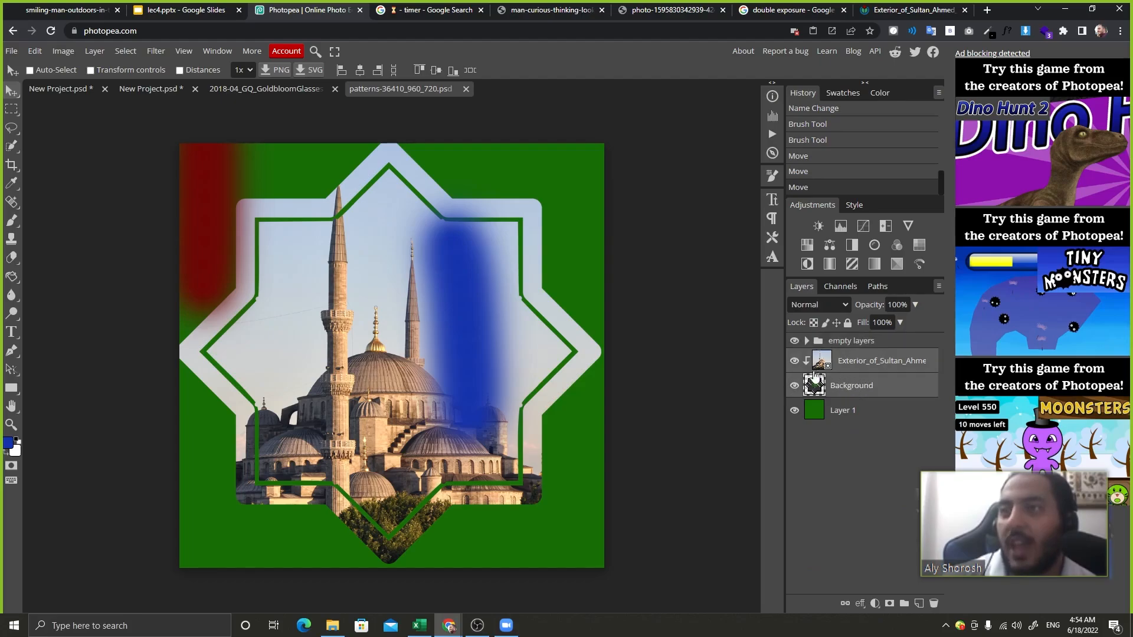
{"action": "left_click", "coordinate": [849, 370]}
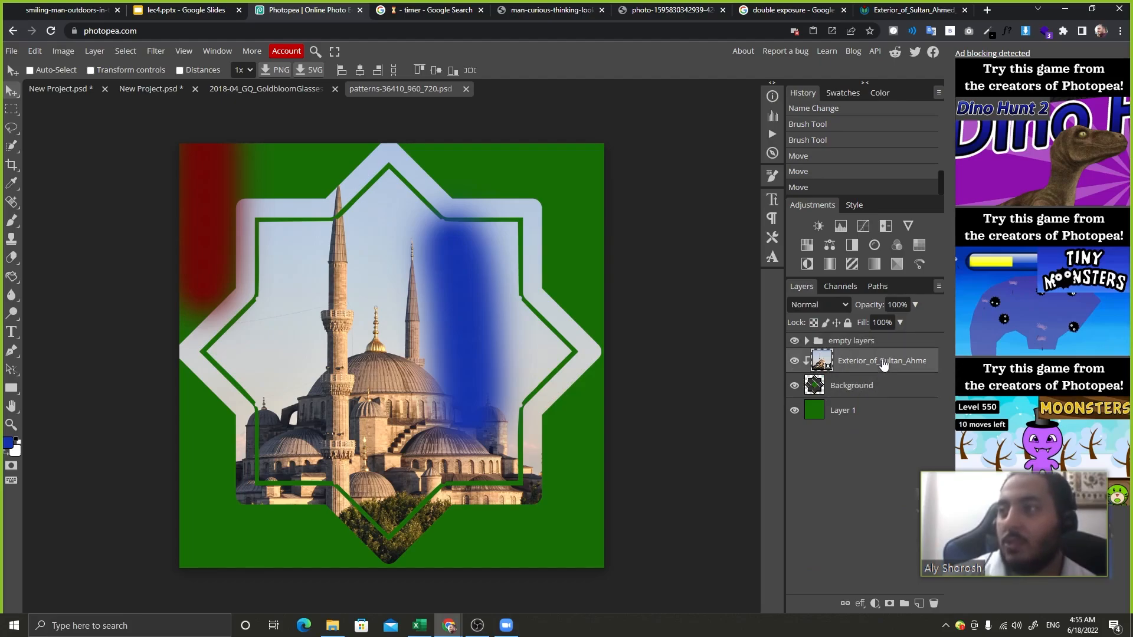
{"action": "left_click", "coordinate": [889, 603]}
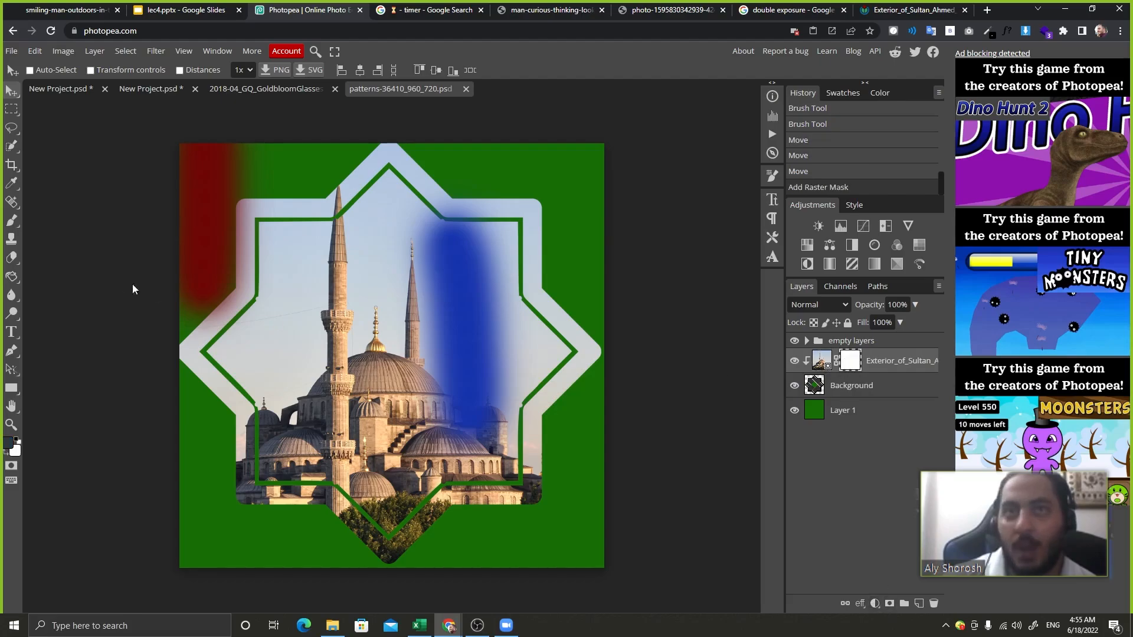
{"action": "left_click", "coordinate": [12, 220]}
{"action": "mouse_move", "coordinate": [419, 407]}
{"action": "left_mouse_down"}
{"action": "mouse_move", "coordinate": [386, 319]}
{"action": "mouse_move", "coordinate": [318, 366]}
{"action": "mouse_move", "coordinate": [425, 295]}
{"action": "left_mouse_up"}
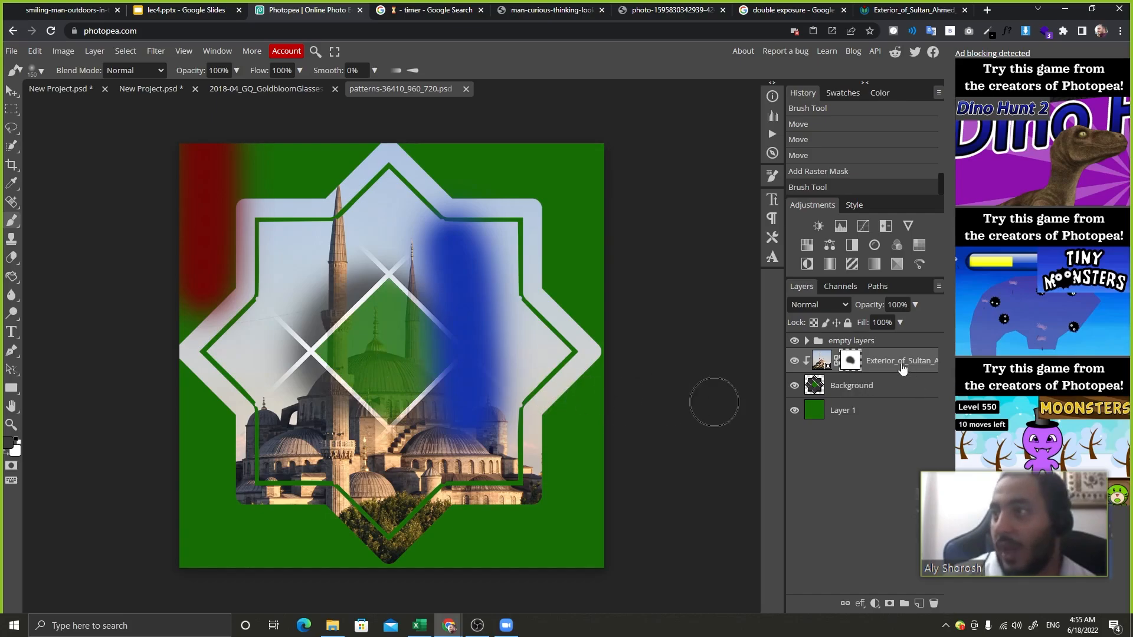
Group the masked mosque photo with the Background layer and rename the folder "group 1".
{"action": "left_click", "coordinate": [897, 384], "text": "shift"}
{"action": "left_click", "coordinate": [904, 603]}
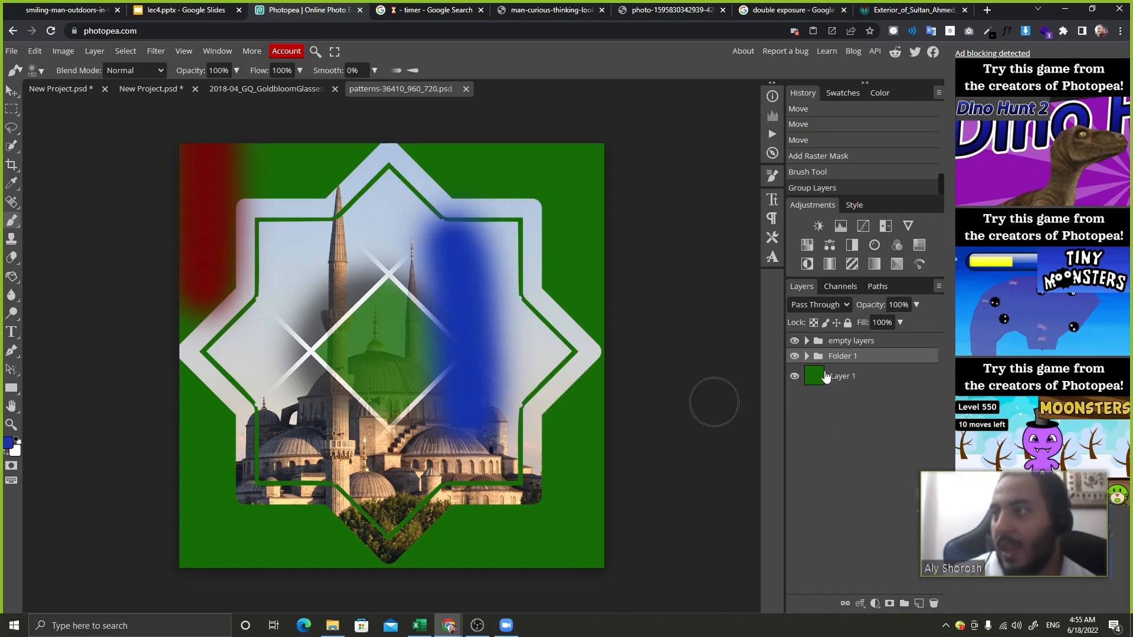
{"action": "double_click", "coordinate": [843, 357]}
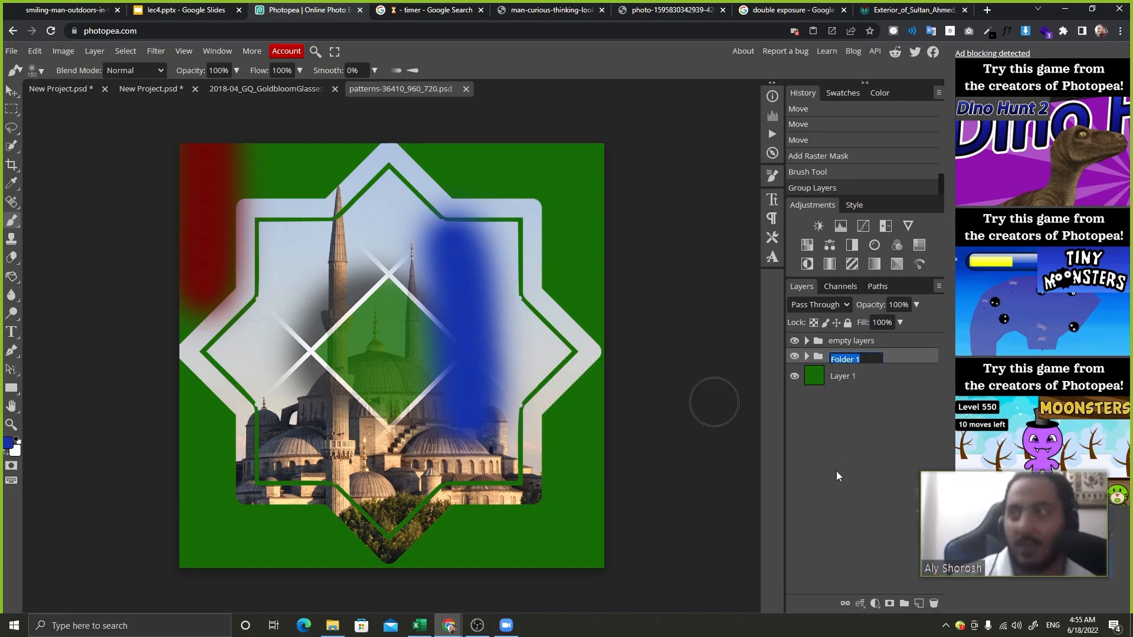
{"action": "type", "text": "group 1"}
{"action": "key", "text": "Return"}
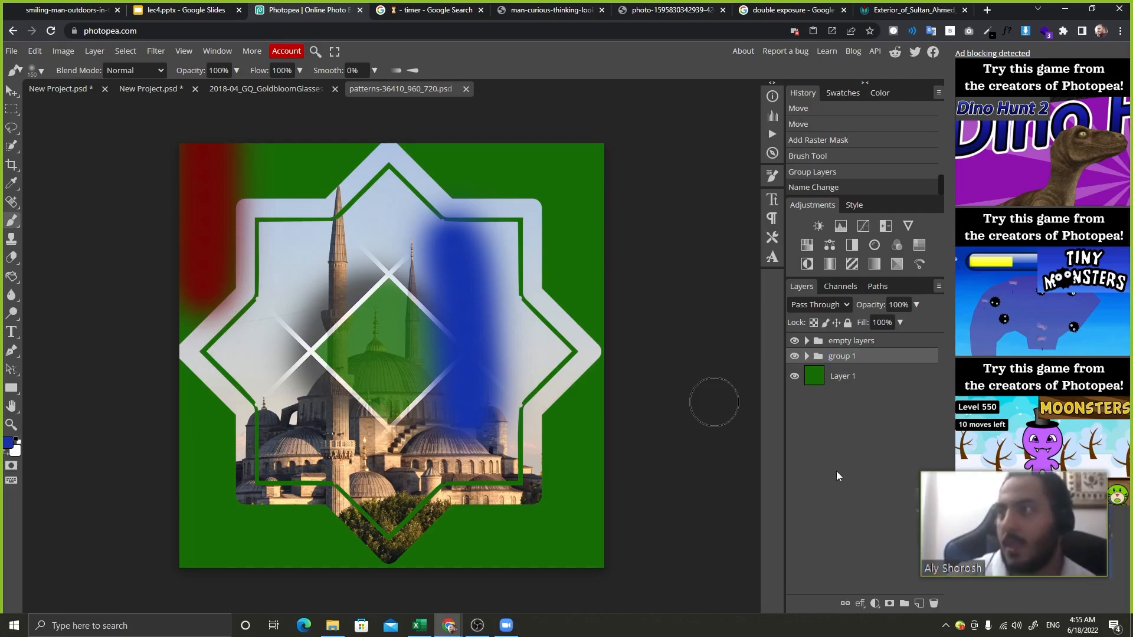
Toggle the visibility of "group 1" off and on, and move the whole group slightly left and up.
{"action": "left_click", "coordinate": [794, 356]}
{"action": "left_click", "coordinate": [794, 356]}
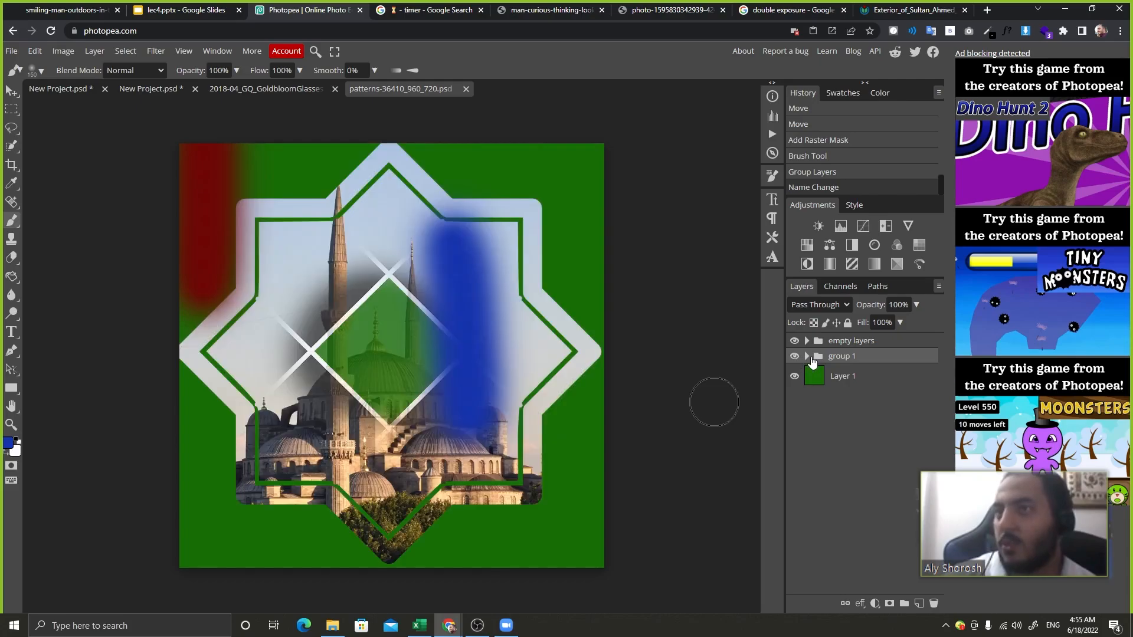
{"action": "left_click", "coordinate": [437, 384]}
{"action": "left_click", "coordinate": [12, 93]}
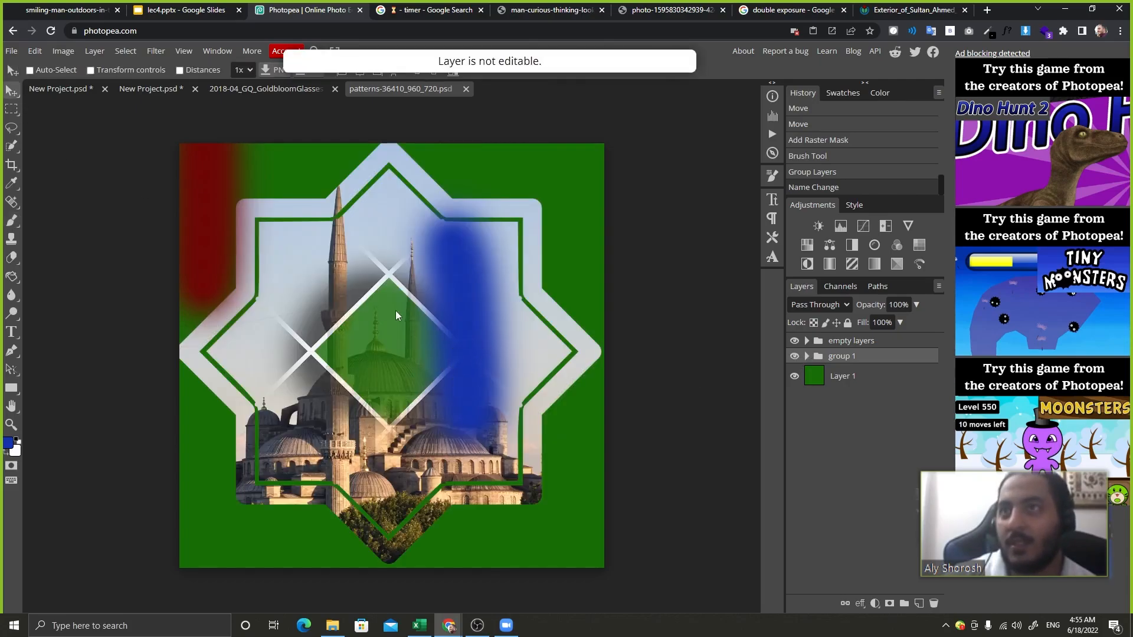
{"action": "mouse_move", "coordinate": [395, 315]}
{"action": "left_mouse_down"}
{"action": "mouse_move", "coordinate": [389, 289]}
{"action": "mouse_move", "coordinate": [388, 313]}
{"action": "left_mouse_up"}
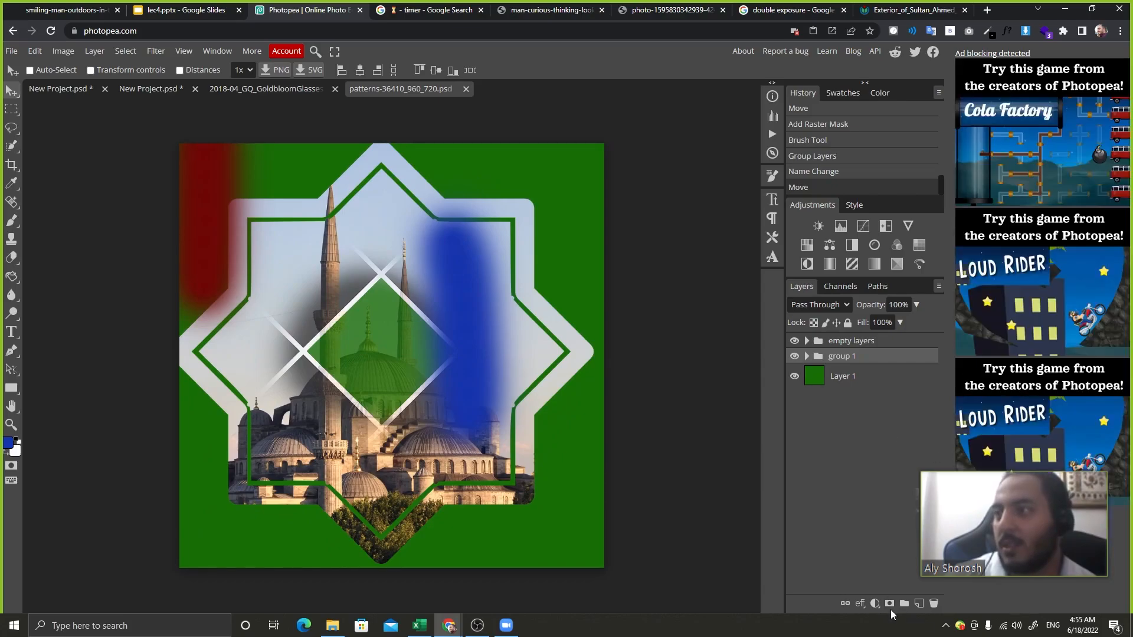
Add a raster mask to "group 1" and brush over the left and lower parts of the star to hide them.
{"action": "left_click", "coordinate": [890, 603]}
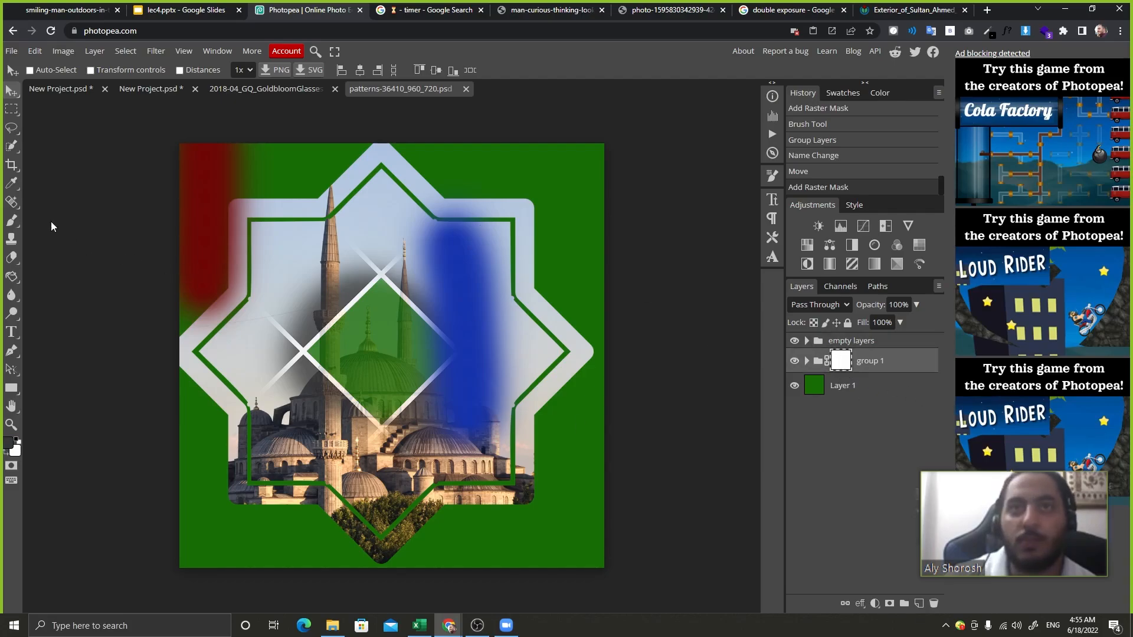
{"action": "left_click", "coordinate": [13, 222]}
{"action": "mouse_move", "coordinate": [298, 189]}
{"action": "left_mouse_down"}
{"action": "mouse_move", "coordinate": [249, 222]}
{"action": "mouse_move", "coordinate": [235, 190]}
{"action": "mouse_move", "coordinate": [179, 302]}
{"action": "mouse_move", "coordinate": [199, 393]}
{"action": "mouse_move", "coordinate": [271, 483]}
{"action": "left_mouse_up"}
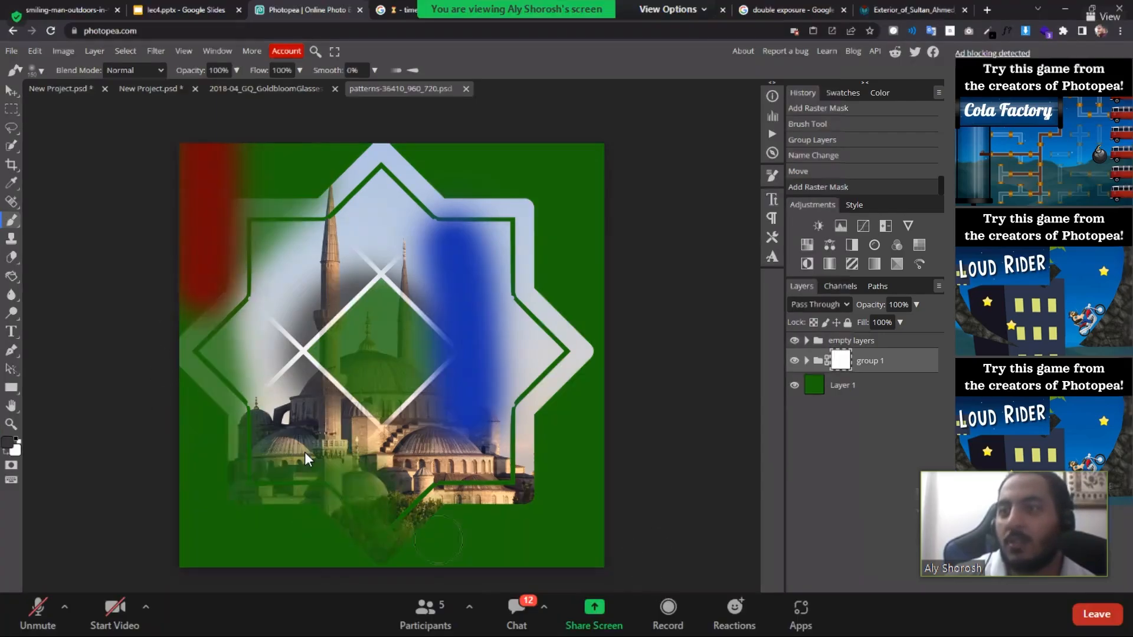
Brush on the "group 1" mask over the star's right and upper edges to fade them, and check the folder's contents and layer options.
{"action": "mouse_move", "coordinate": [472, 496]}
{"action": "left_mouse_down"}
{"action": "mouse_move", "coordinate": [578, 307]}
{"action": "mouse_move", "coordinate": [484, 127]}
{"action": "mouse_move", "coordinate": [354, 147]}
{"action": "mouse_move", "coordinate": [301, 137]}
{"action": "left_mouse_up"}
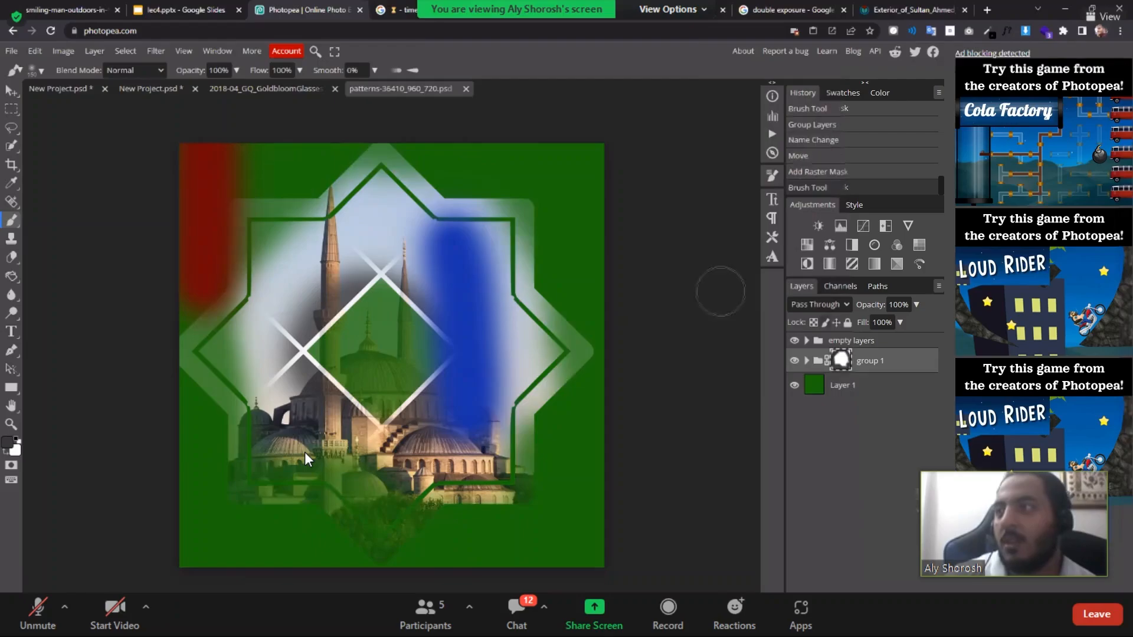
{"action": "left_click", "coordinate": [806, 361]}
{"action": "left_click", "coordinate": [856, 393]}
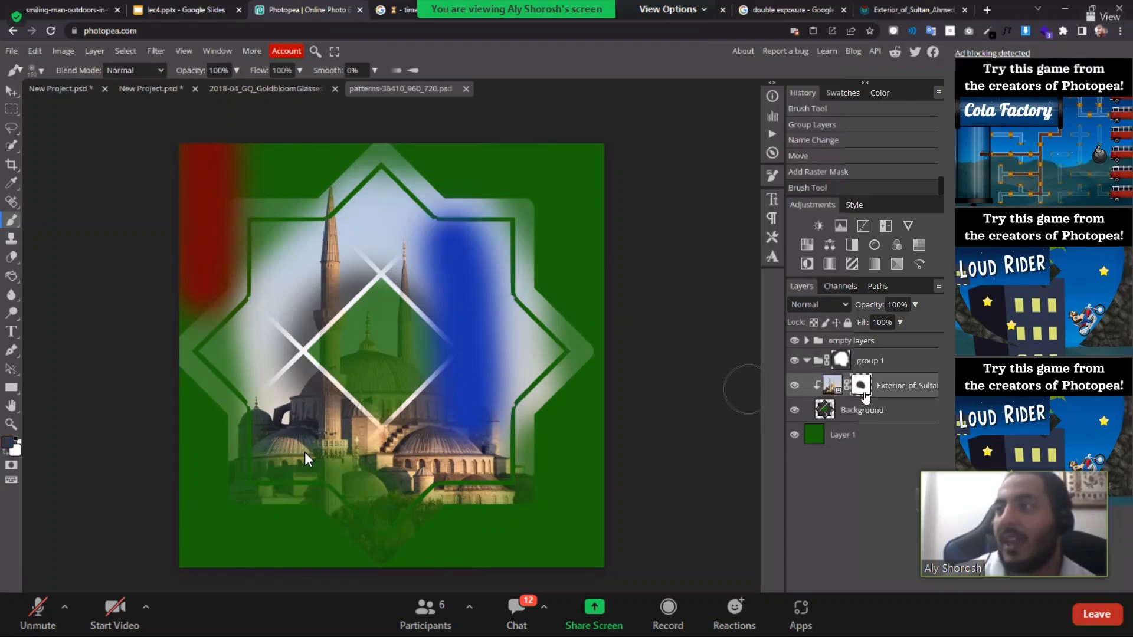
{"action": "left_click", "coordinate": [840, 393]}
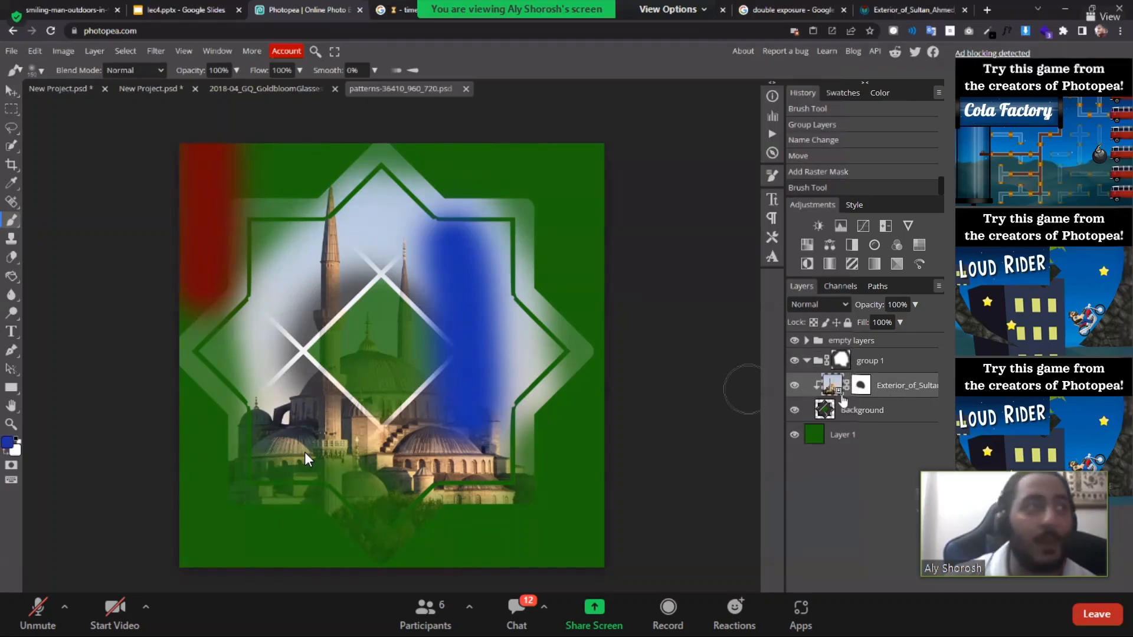
{"action": "left_click", "coordinate": [845, 413]}
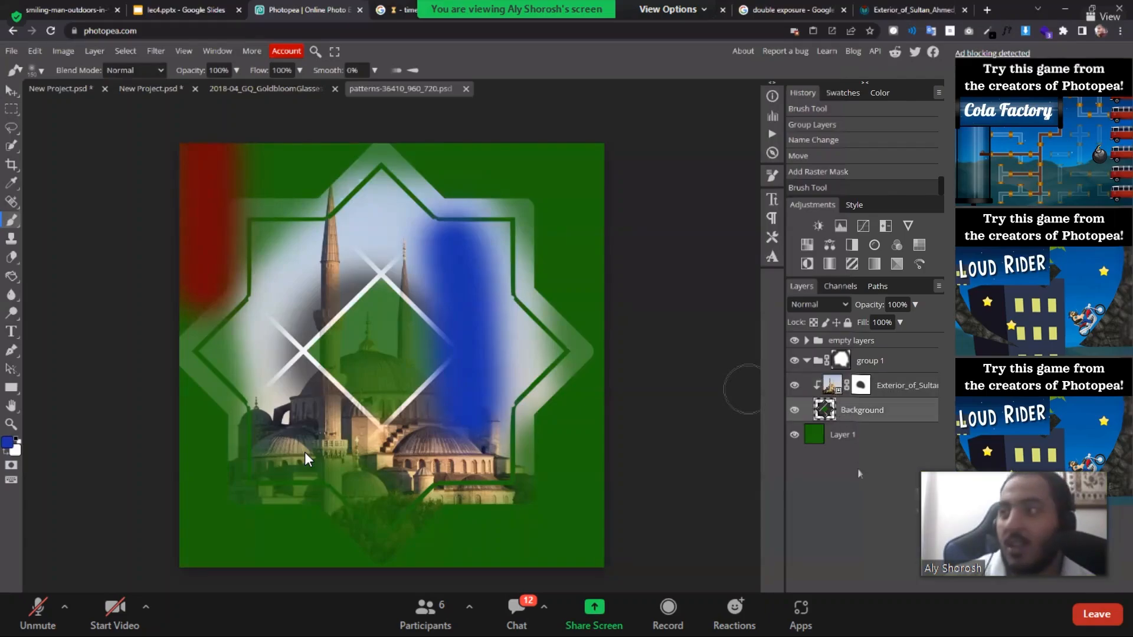
{"action": "left_click", "coordinate": [806, 361]}
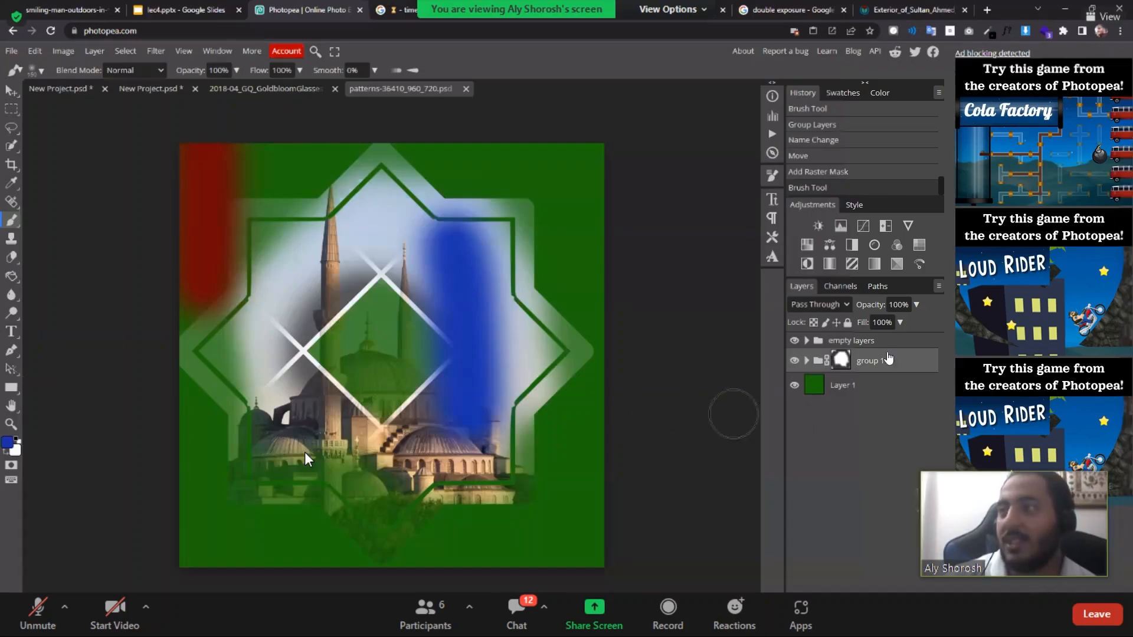
{"action": "left_click", "coordinate": [806, 361]}
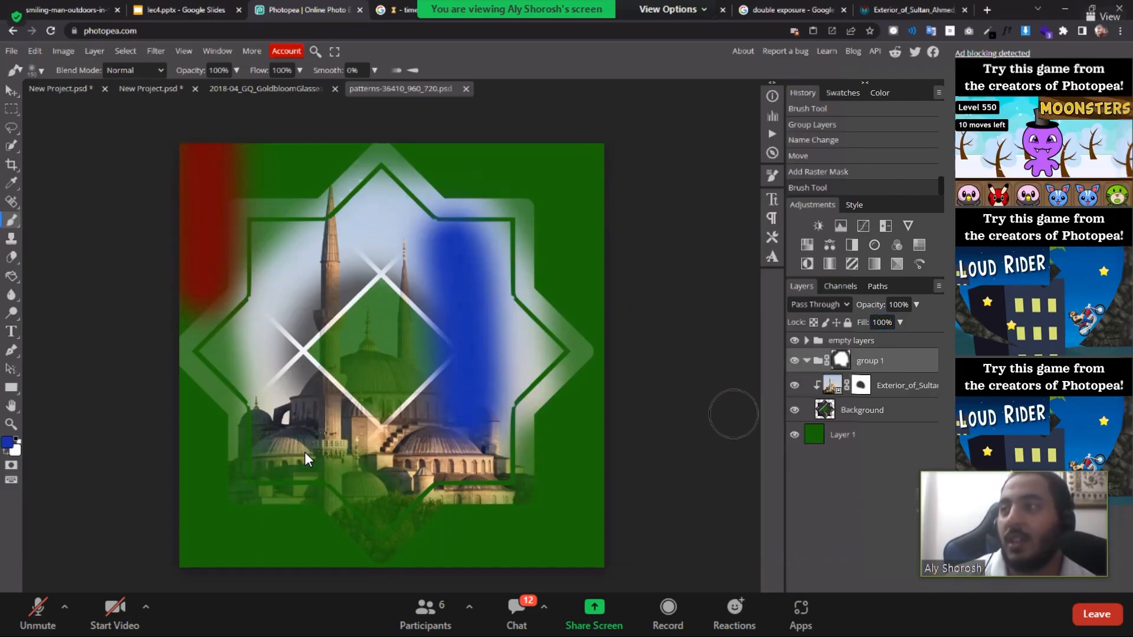
{"action": "right_click", "coordinate": [894, 365]}
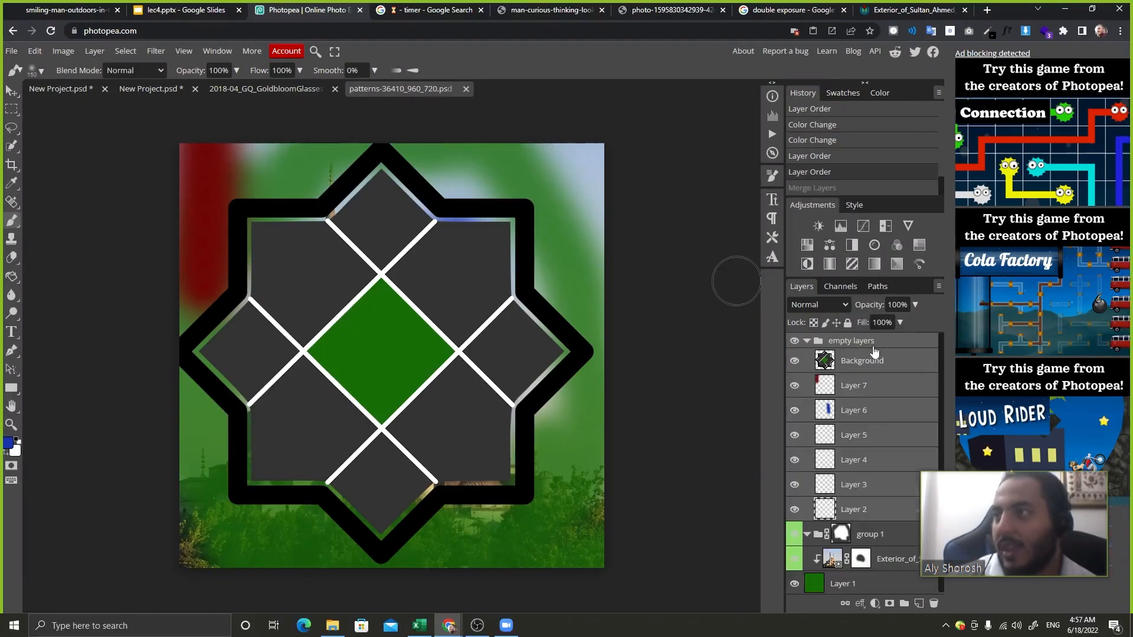
Try merging the "empty layers" folder into a single layer, and undo the merge.
{"action": "right_click", "coordinate": [892, 351]}
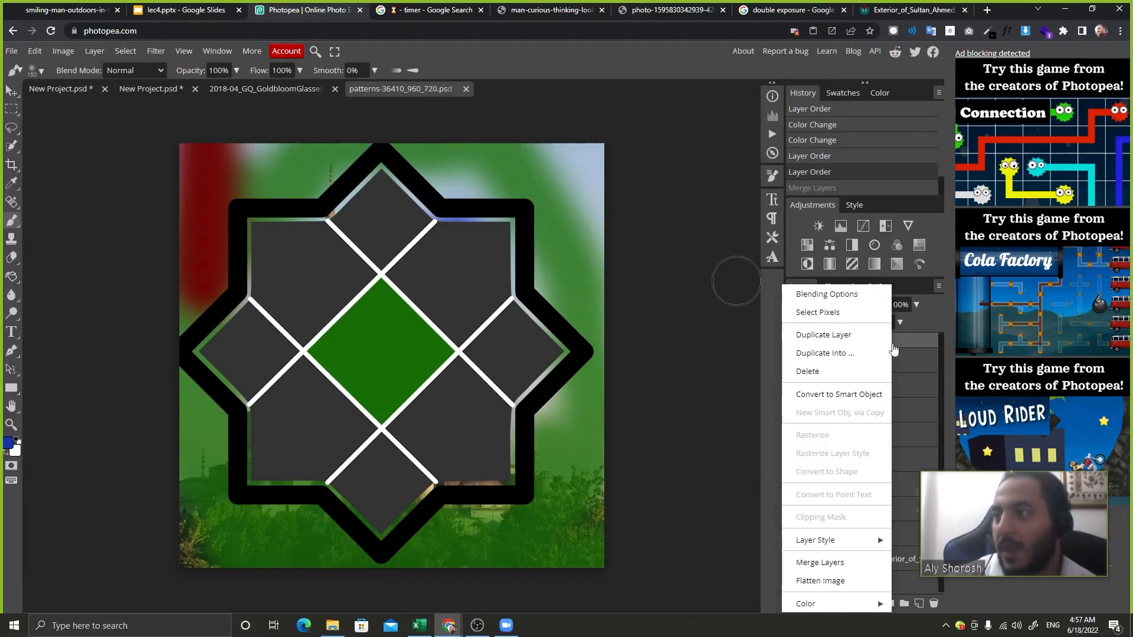
{"action": "left_click", "coordinate": [849, 563]}
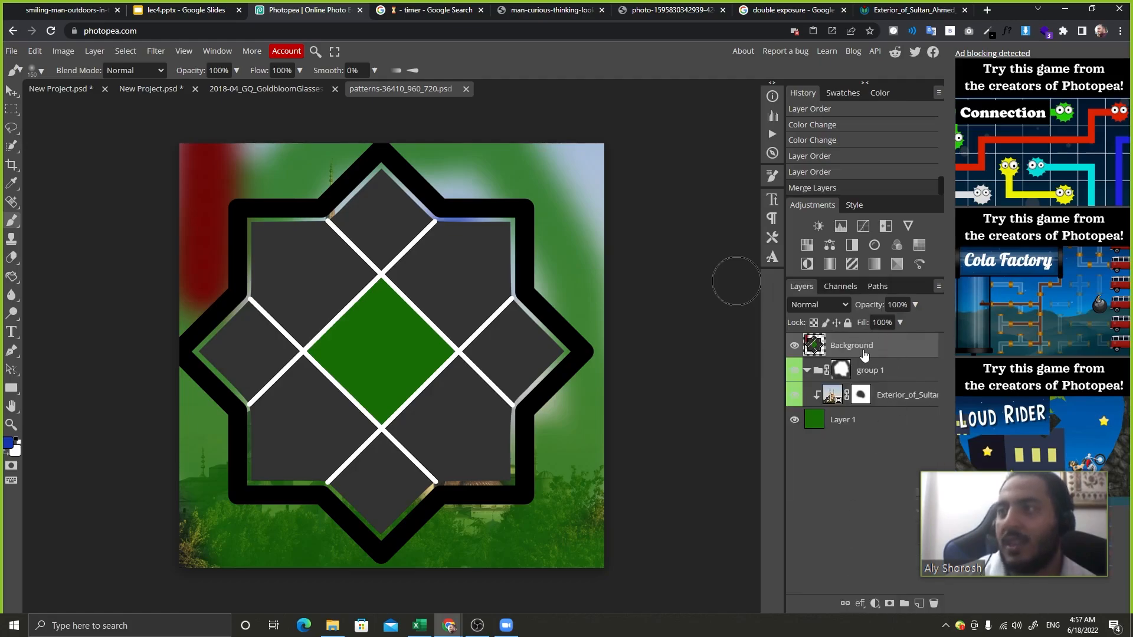
{"action": "key", "text": "ctrl+z"}
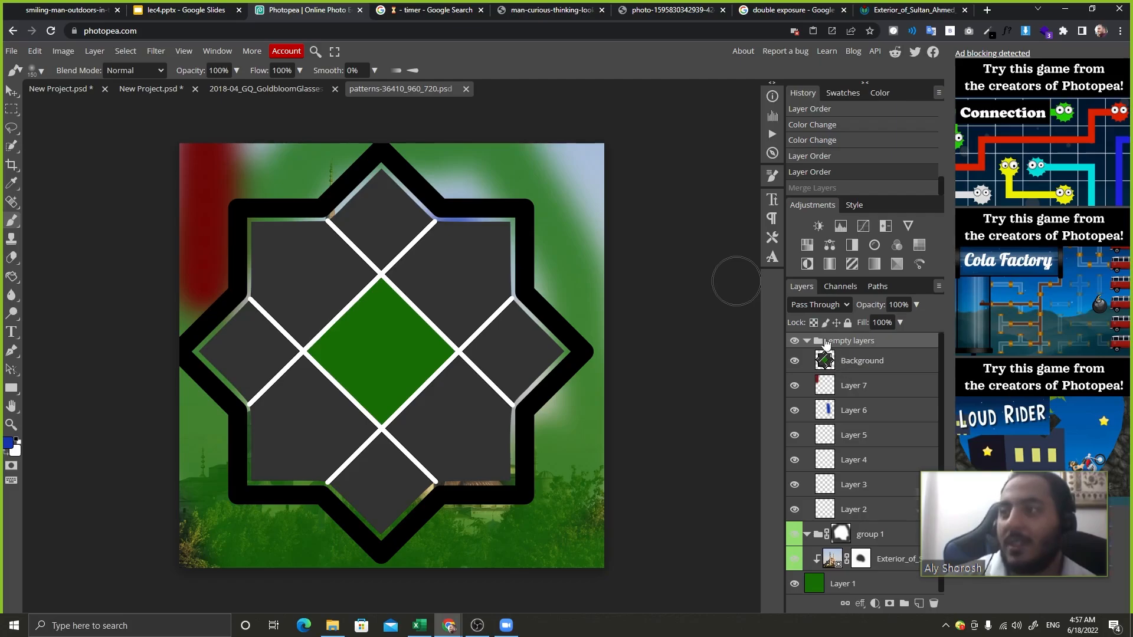
Flatten the whole image into one layer, and paint and undo a diagonal blue test stroke across the star.
{"action": "left_click", "coordinate": [862, 386]}
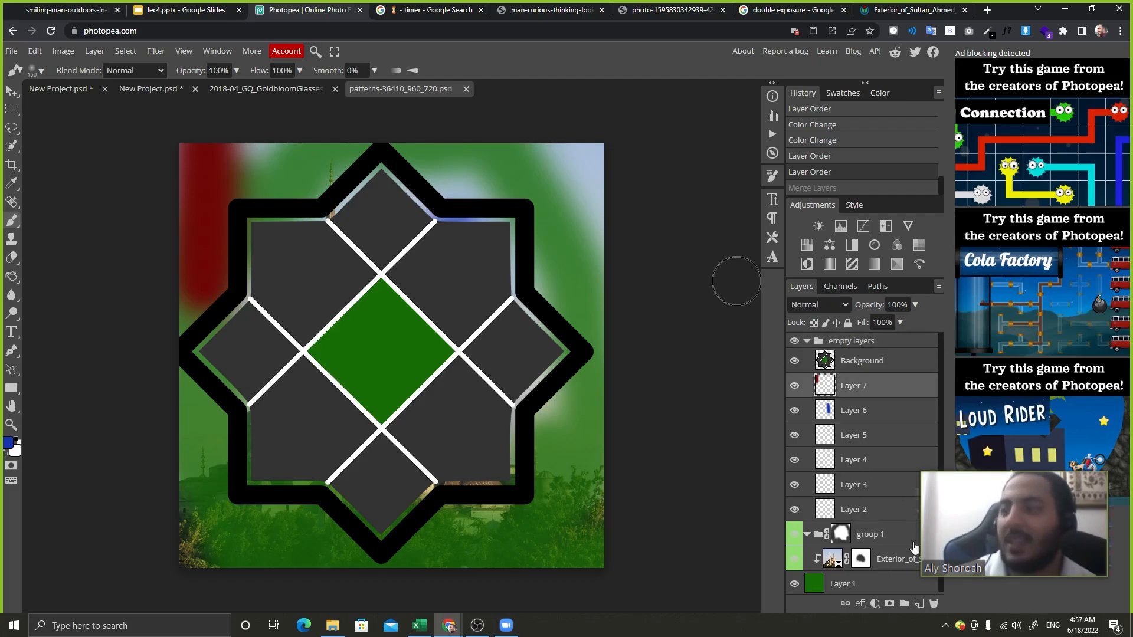
{"action": "right_click", "coordinate": [896, 535]}
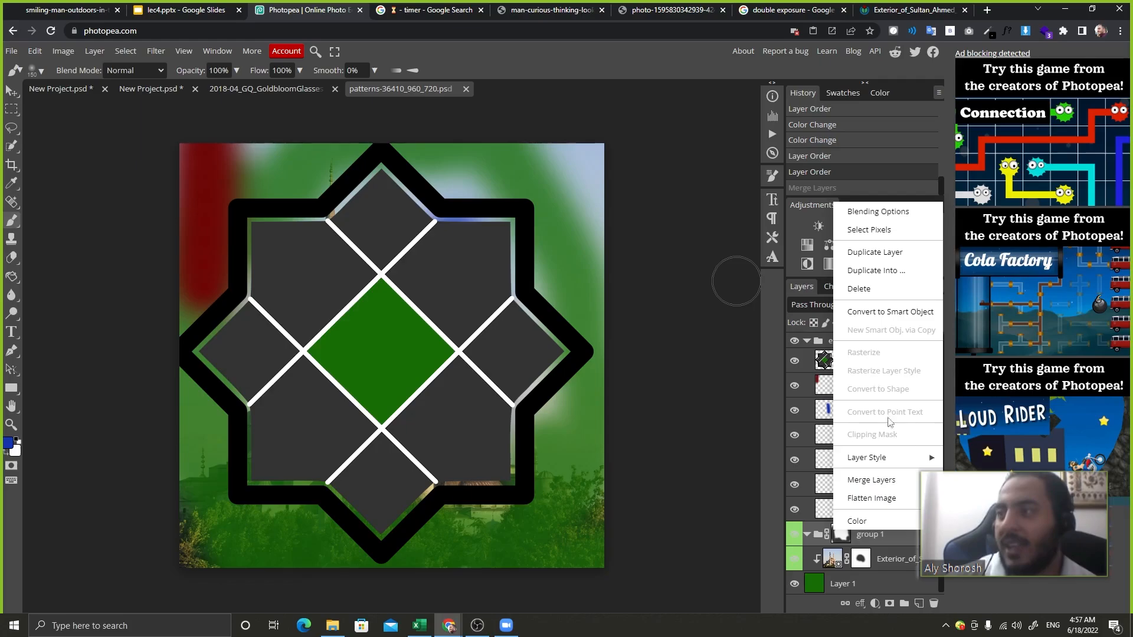
{"action": "left_click", "coordinate": [872, 499]}
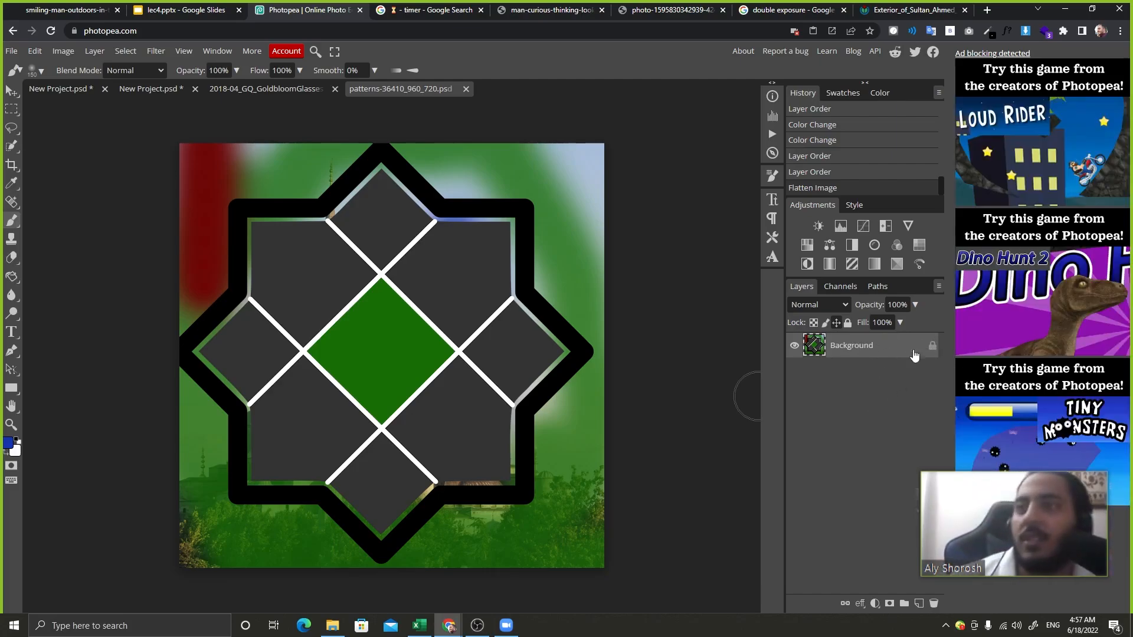
{"action": "left_click_drag", "start_coordinate": [260, 310], "coordinate": [386, 418]}
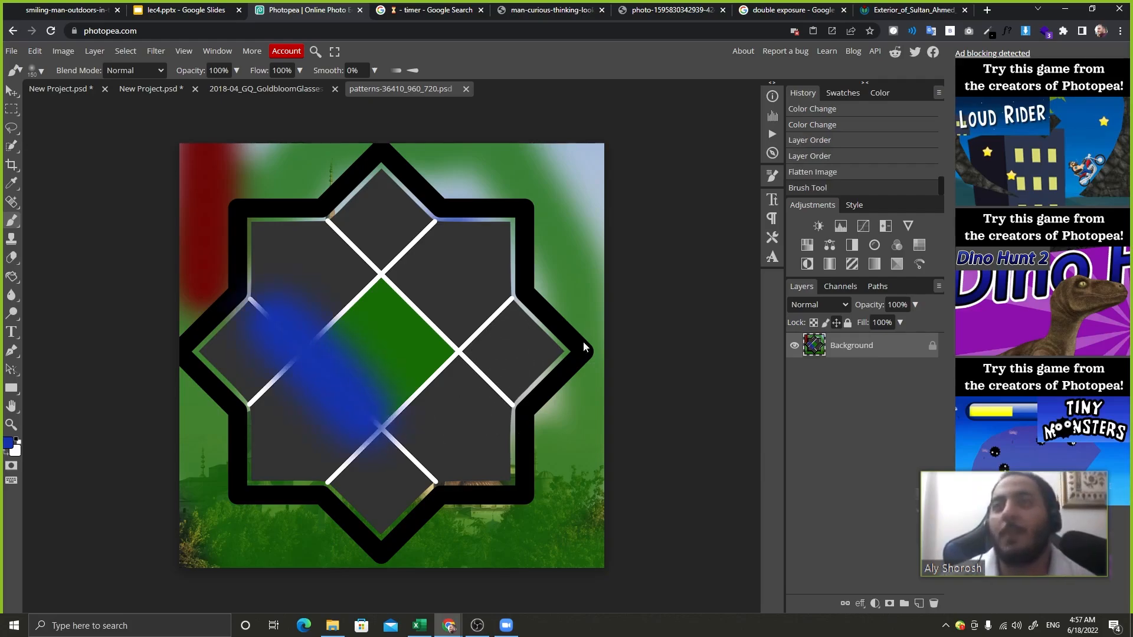
{"action": "key", "text": "ctrl+z"}
{"action": "left_click", "coordinate": [11, 90]}
{"action": "left_click", "coordinate": [322, 306]}
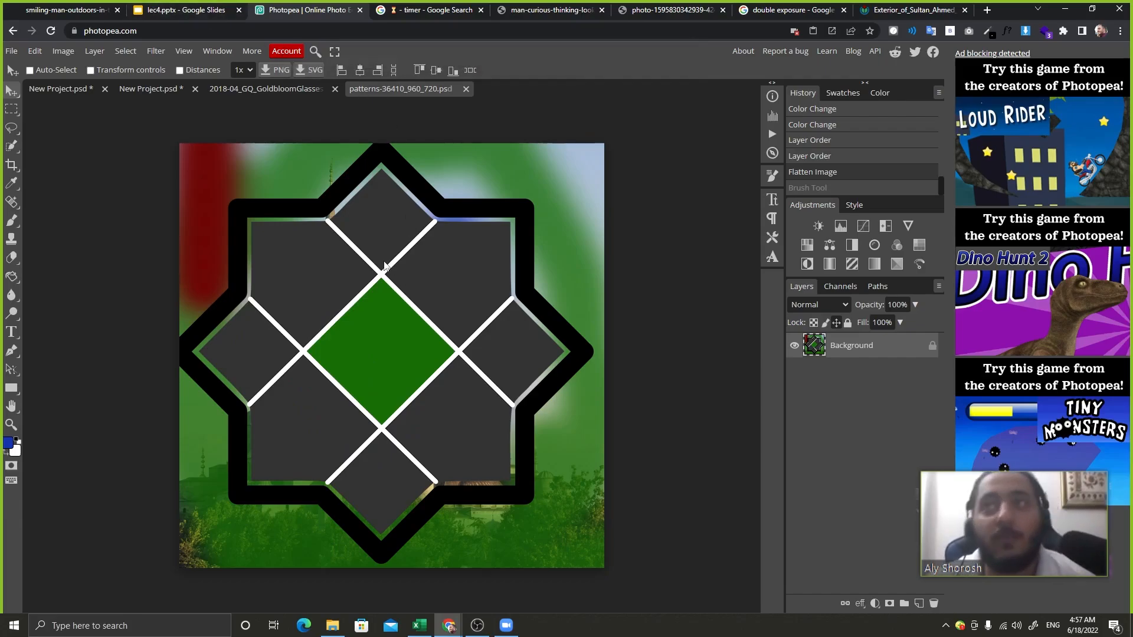
Switch to the lec4 presentation in Google Slides and view the "Any Questions" slide.
{"action": "left_click", "coordinate": [147, 6]}
{"action": "key", "text": "Down"}
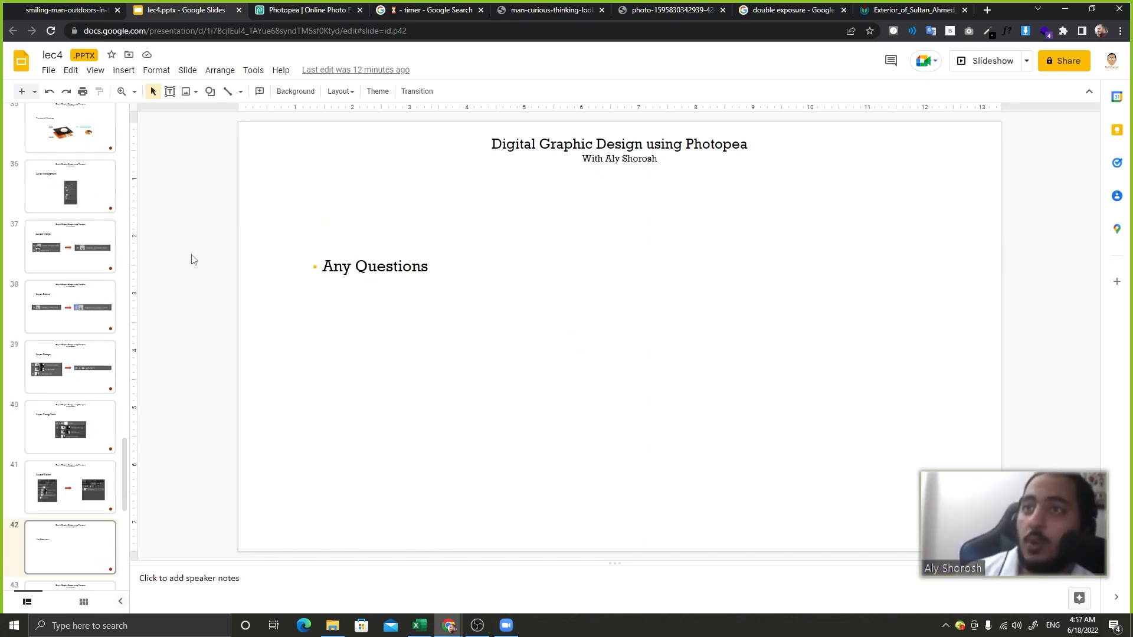
{"action": "key", "text": "Up"}
{"action": "key", "text": "Down"}
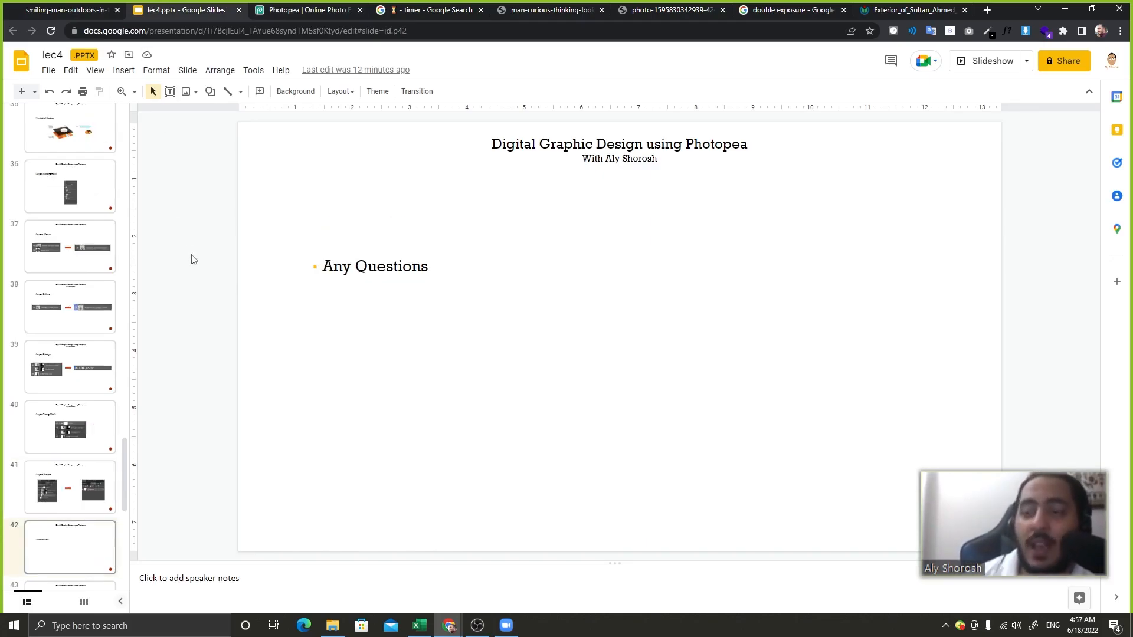
Return to Photopea, undo the image flattening and the Background layer's reordering, and select the "group 1" folder.
{"action": "key", "text": "ctrl+Tab"}
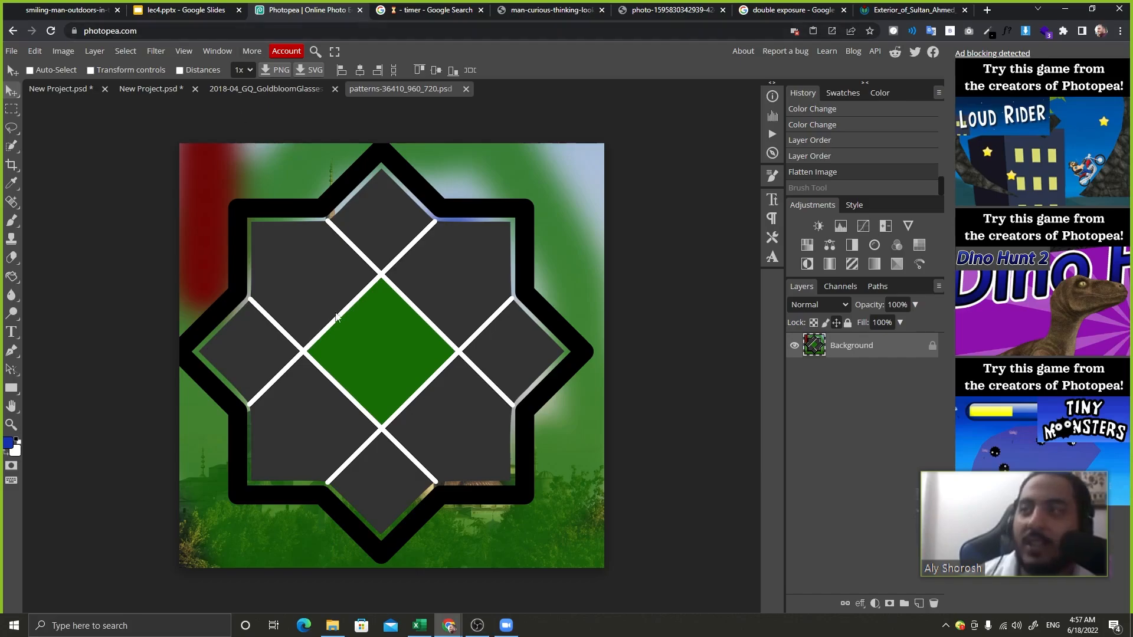
{"action": "key", "text": "ctrl+z"}
{"action": "key", "text": "ctrl+z"}
{"action": "key", "text": "ctrl+z"}
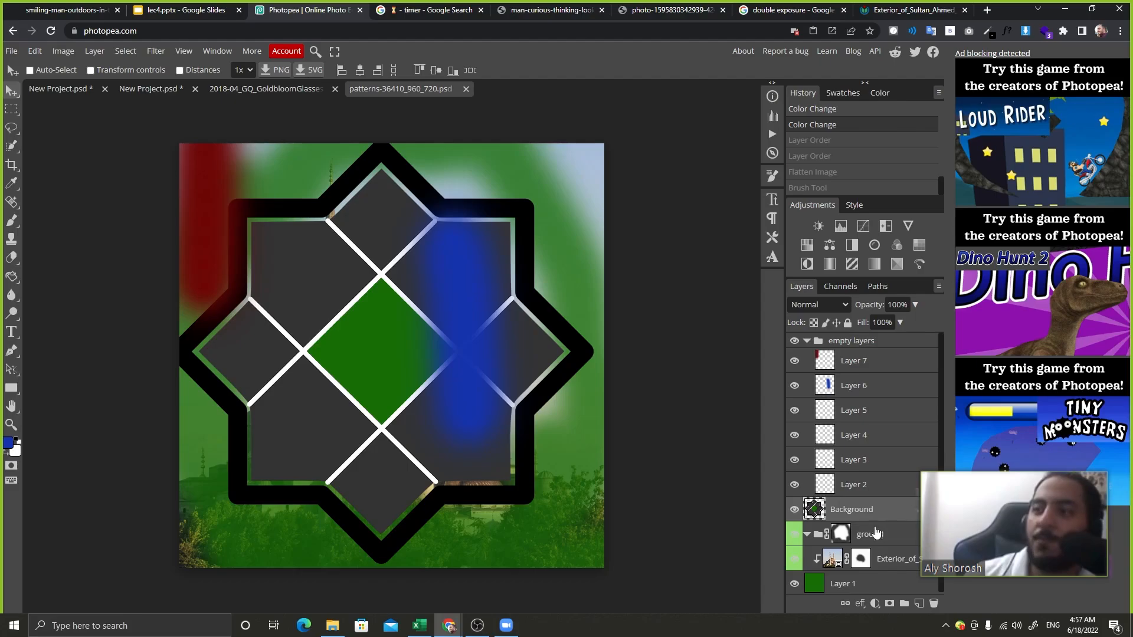
{"action": "left_click", "coordinate": [889, 536]}
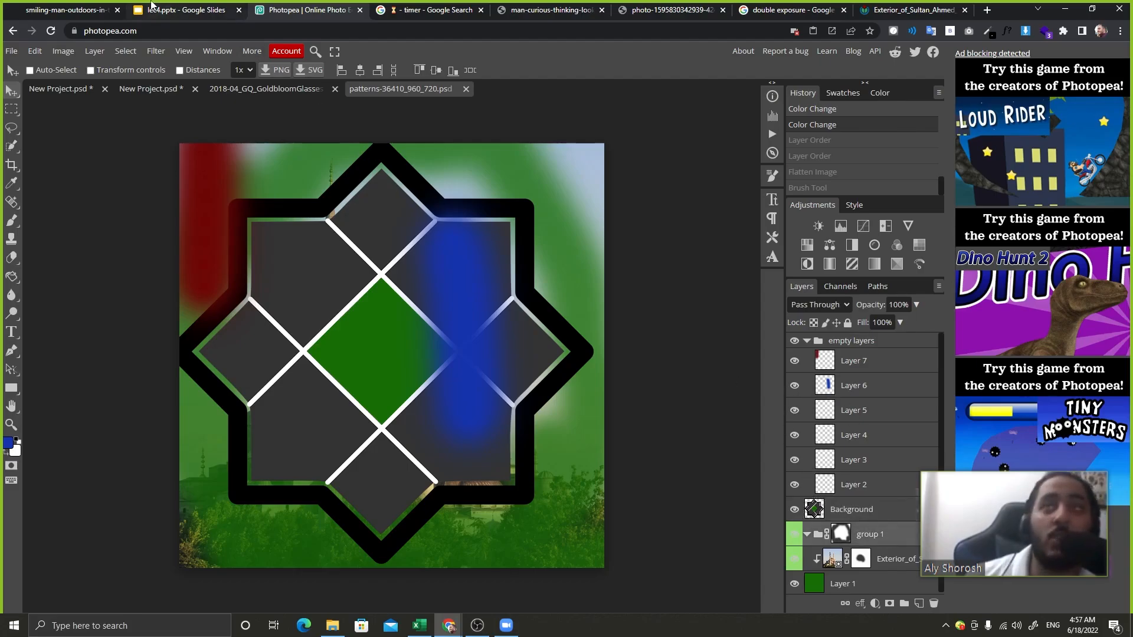
Switch to the lec4 slides and review the introductory Text slides, from slide 43 to the first "TRY IT" example on slide 45.
{"action": "left_click", "coordinate": [152, 6]}
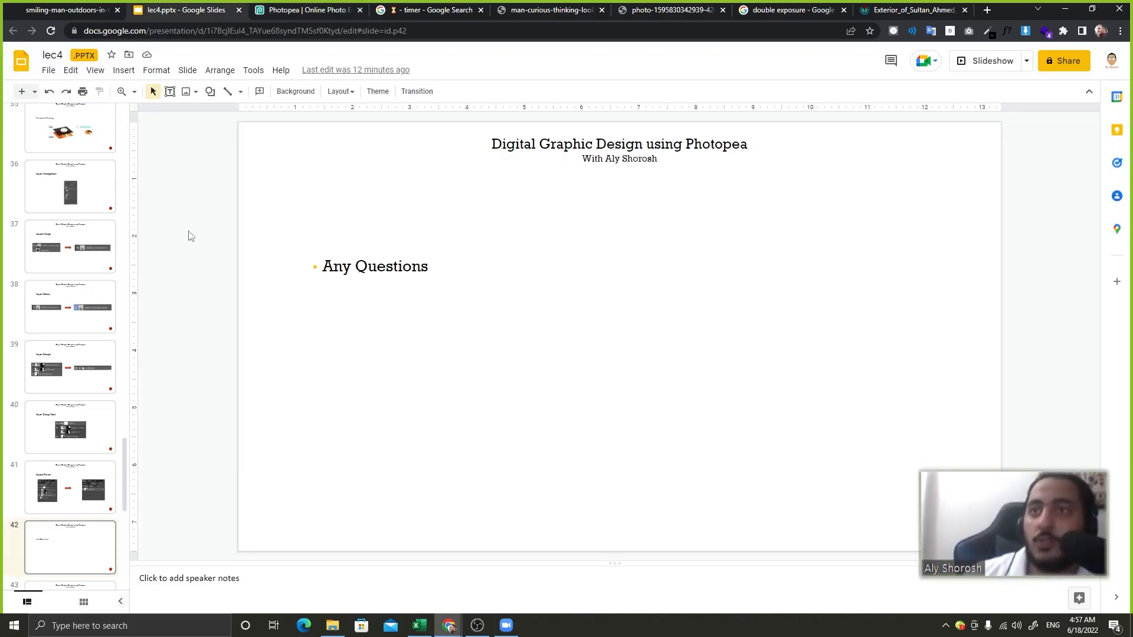
{"action": "key", "text": "Down"}
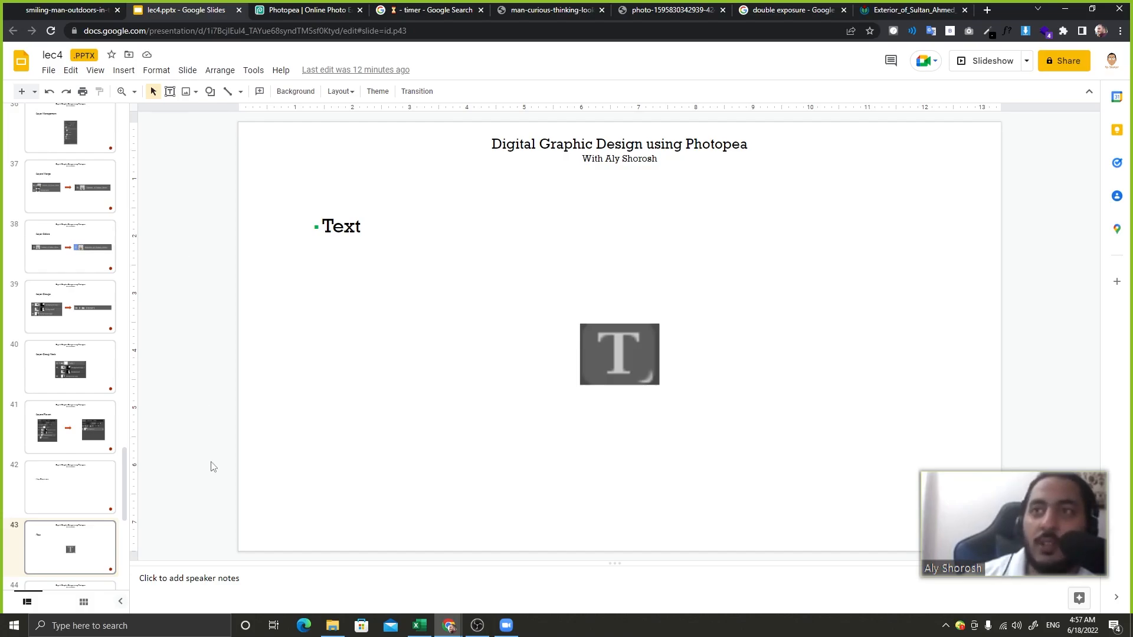
{"action": "key", "text": "Down"}
{"action": "key", "text": "Down"}
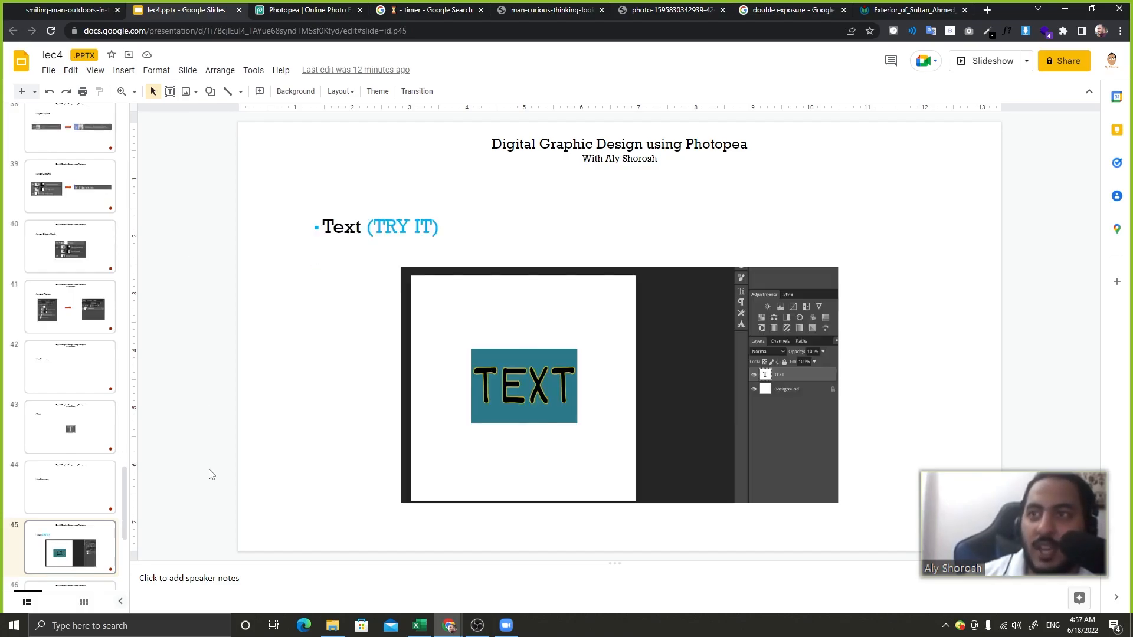
{"action": "key", "text": "Up"}
{"action": "key", "text": "Up"}
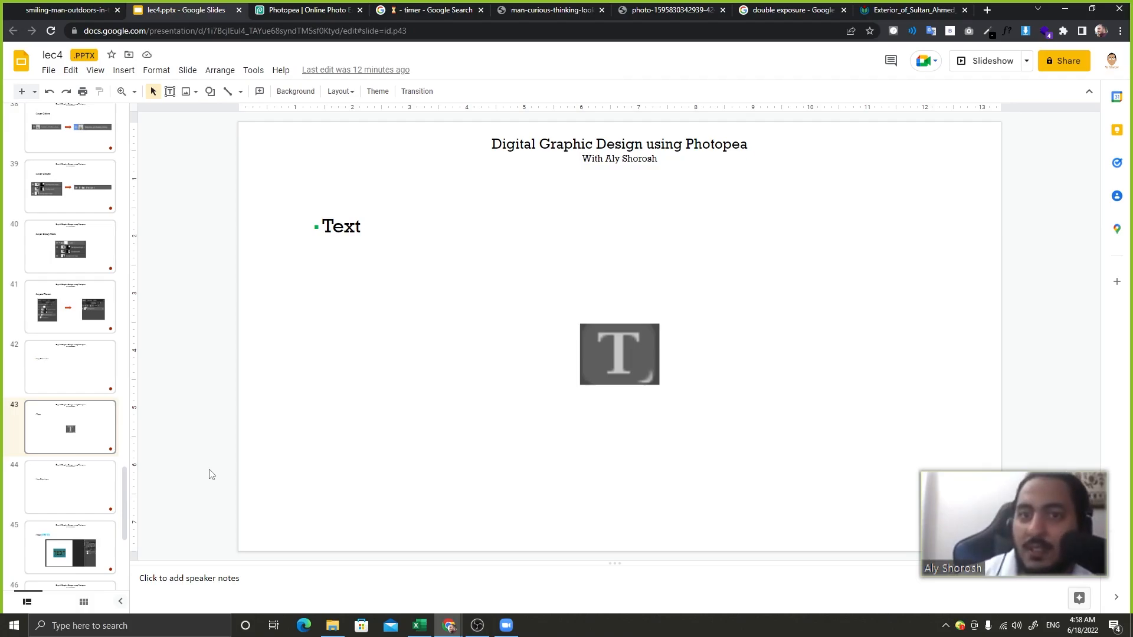
Look through the remaining slides, including the Text Area slide, up to the closing slide 50.
{"action": "key", "text": "Down"}
{"action": "key", "text": "Down"}
{"action": "key", "text": "Down"}
{"action": "key", "text": "Down"}
{"action": "key", "text": "Down"}
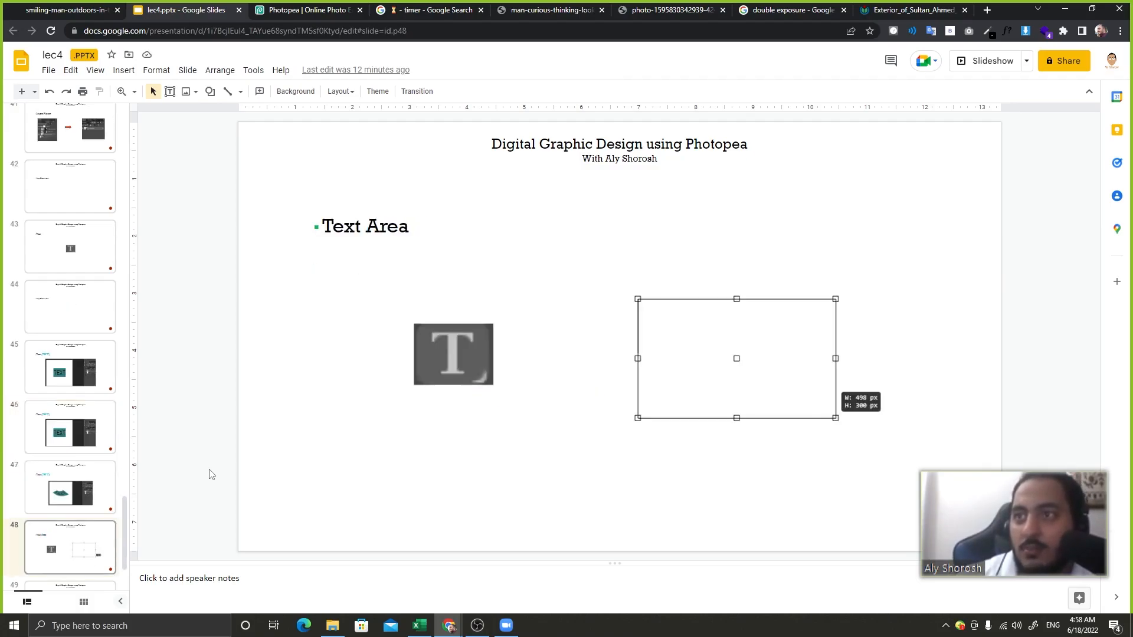
{"action": "key", "text": "Down"}
{"action": "key", "text": "Down"}
{"action": "key", "text": "Up"}
{"action": "key", "text": "Down"}
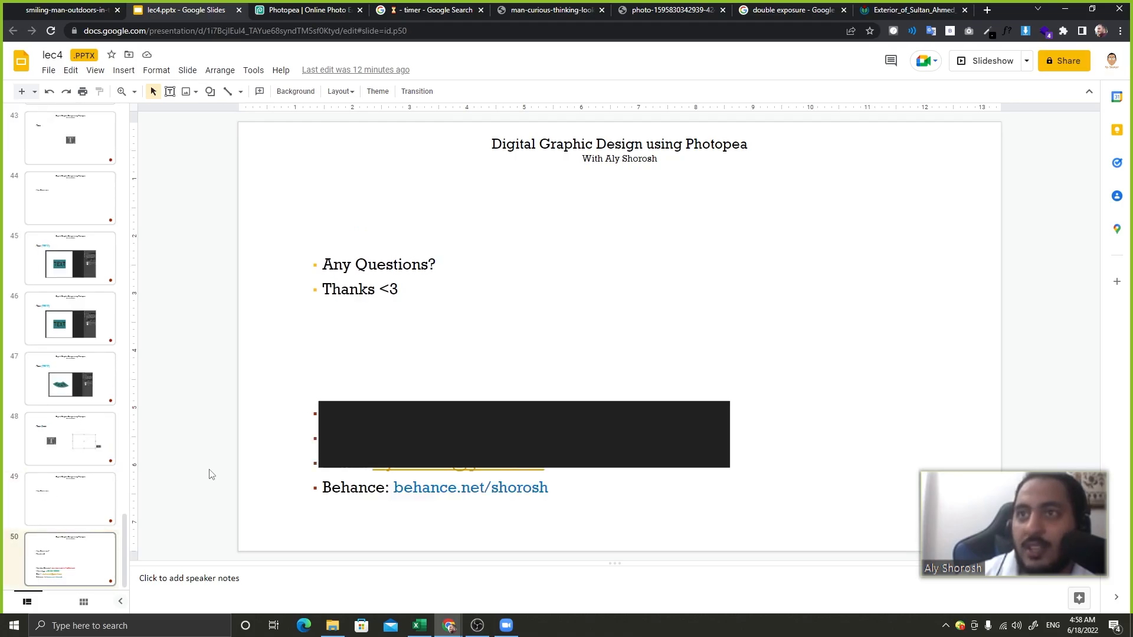
Go back through the Text "TRY IT" exercises and stop at the curved text example on slide 47.
{"action": "key", "text": "Up"}
{"action": "key", "text": "Up"}
{"action": "key", "text": "Up"}
{"action": "key", "text": "Up"}
{"action": "key", "text": "Up"}
{"action": "key", "text": "Down"}
{"action": "key", "text": "Down"}
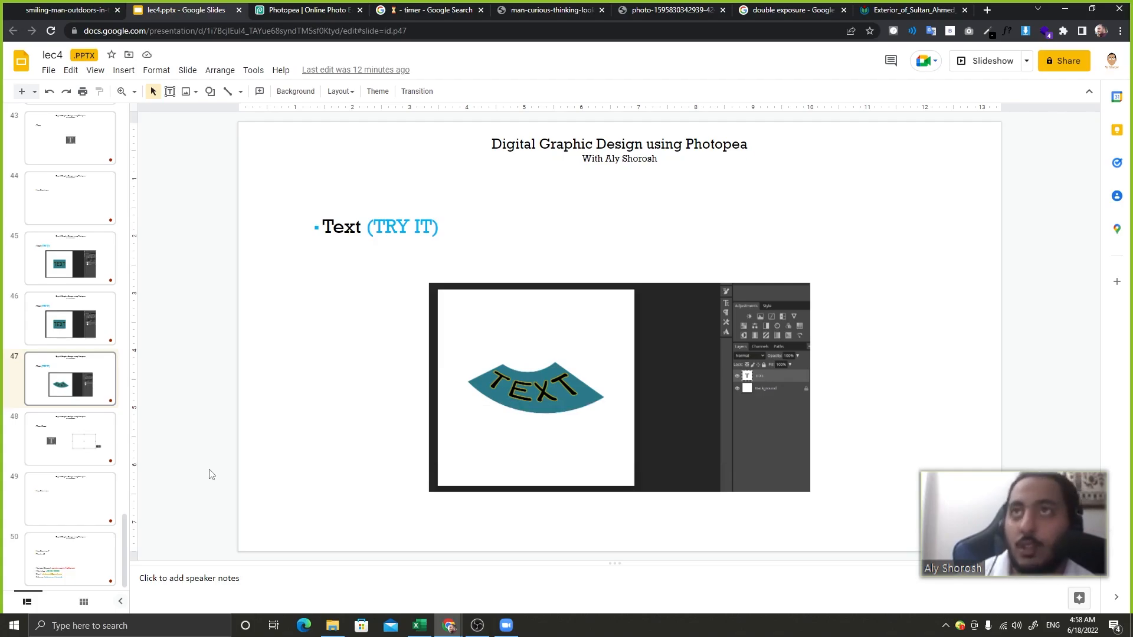
Back in Photopea, collapse "empty layers", hide that folder, the Background layer and "group 1", and add a new empty layer on top.
{"action": "key", "text": "ctrl+Tab"}
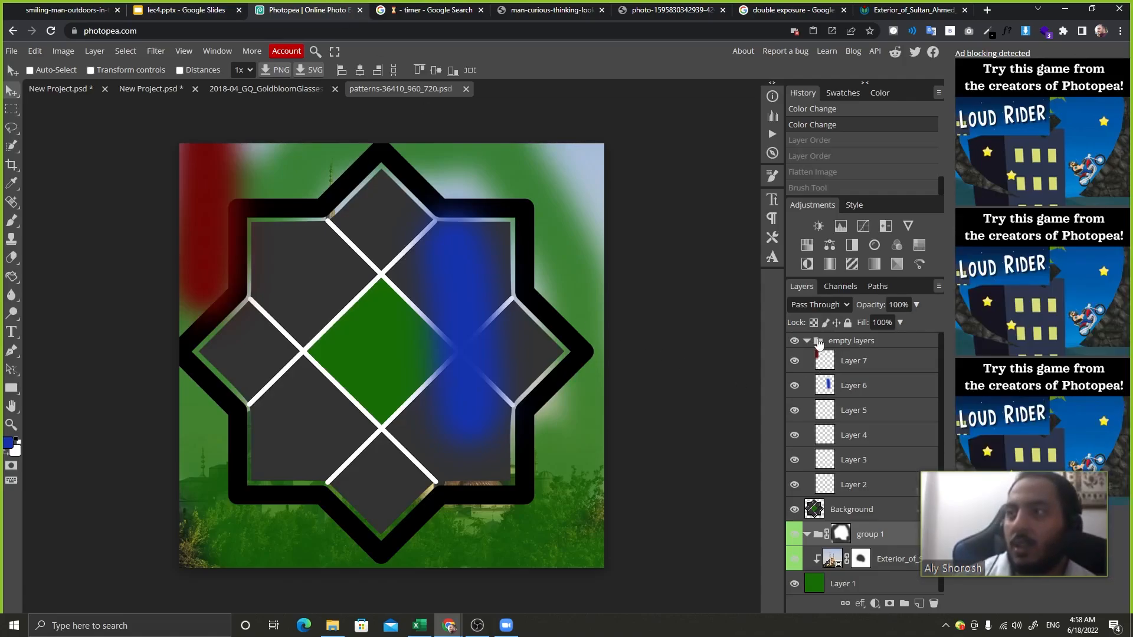
{"action": "left_click", "coordinate": [816, 342]}
{"action": "left_click", "coordinate": [807, 341]}
{"action": "left_click_drag", "start_coordinate": [794, 341], "coordinate": [796, 388]}
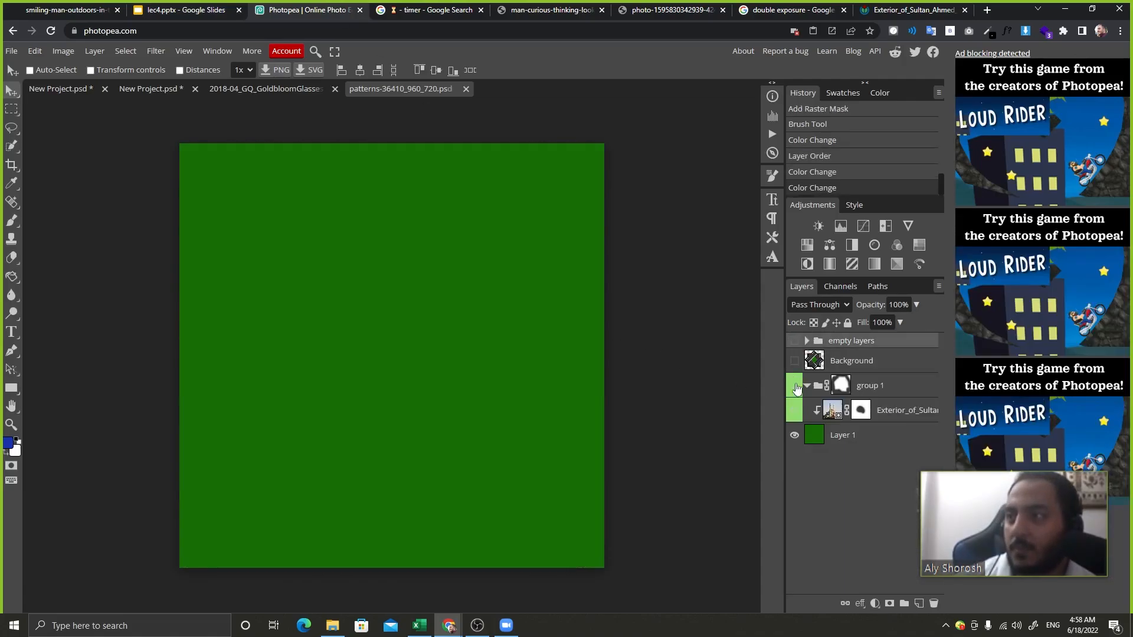
{"action": "left_click", "coordinate": [919, 604]}
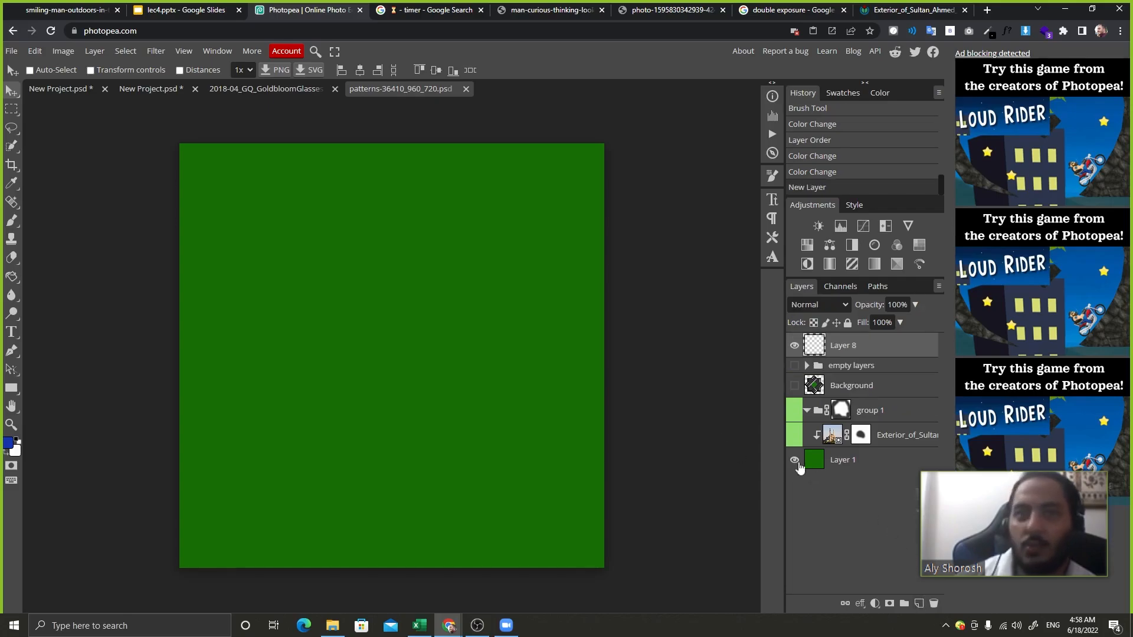
Create a text layer near the canvas centre with the Type tool, with "aklfgnafmn" as its first line.
{"action": "left_click", "coordinate": [12, 332]}
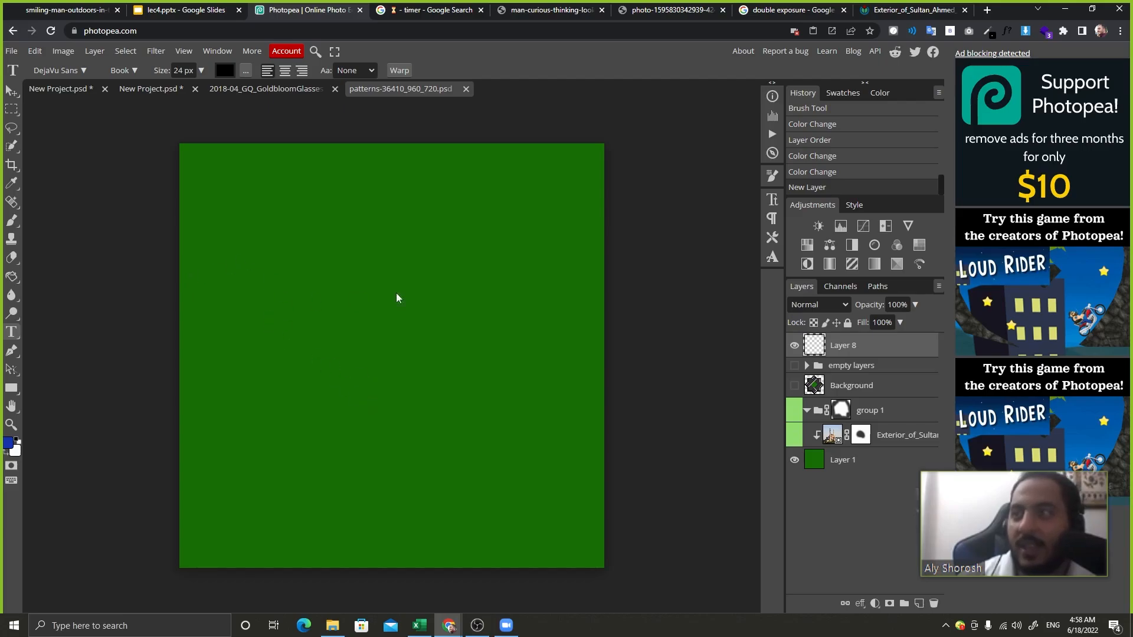
{"action": "left_click", "coordinate": [369, 346]}
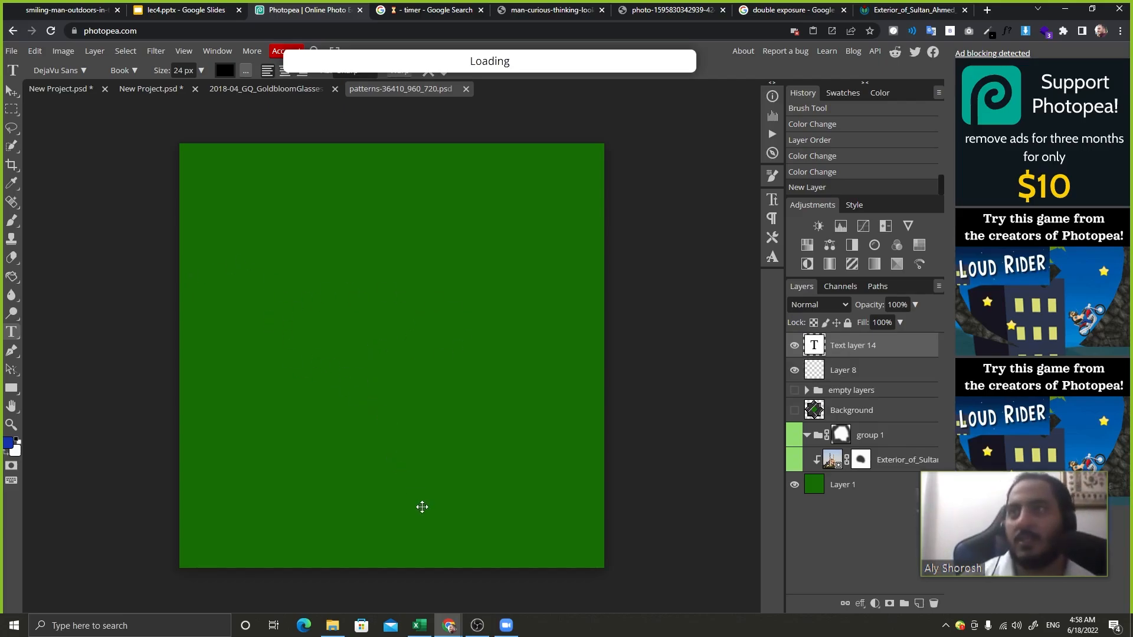
{"action": "type", "text": "ahmed"}
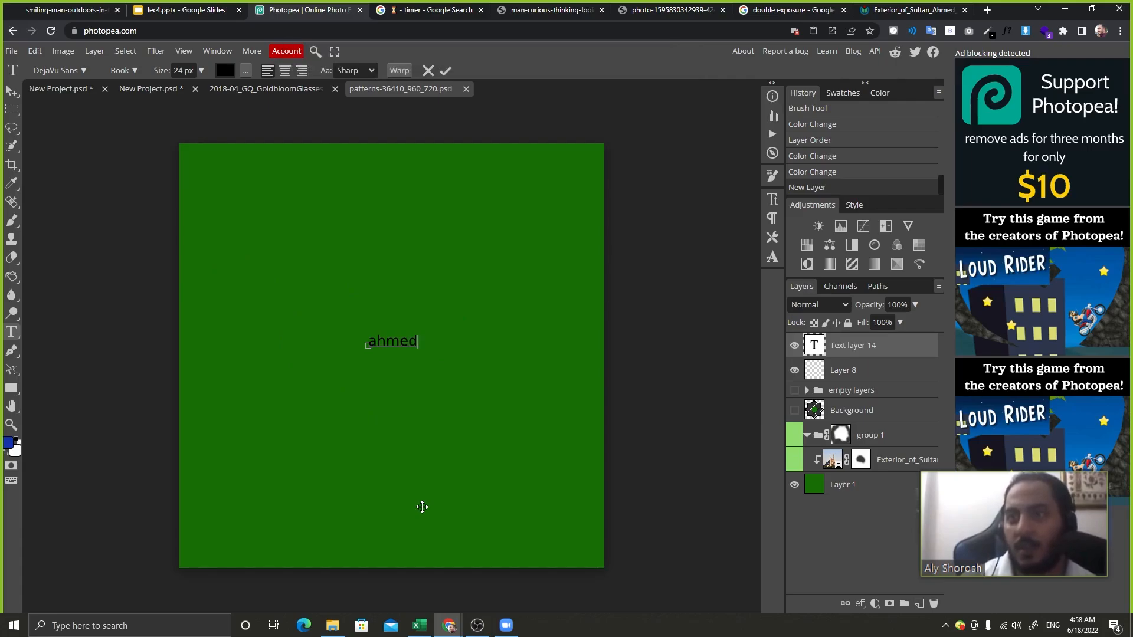
{"action": "key", "text": "BackSpace"}
{"action": "key", "text": "BackSpace"}
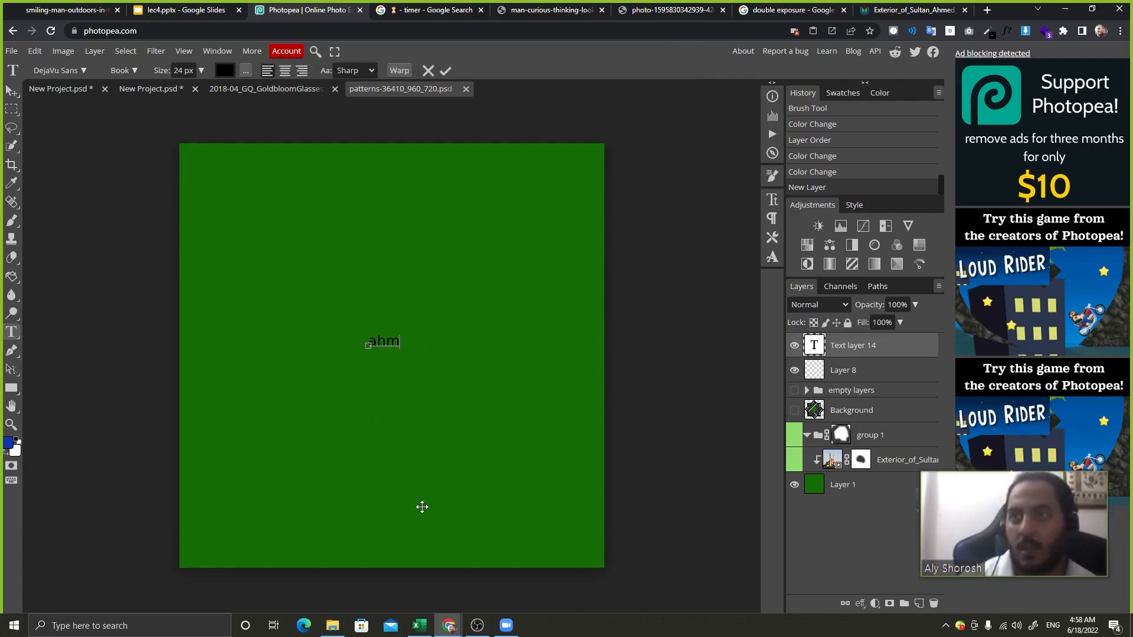
{"action": "key", "text": "ctrl+a"}
{"action": "type", "text": "aklfgrafmn"}
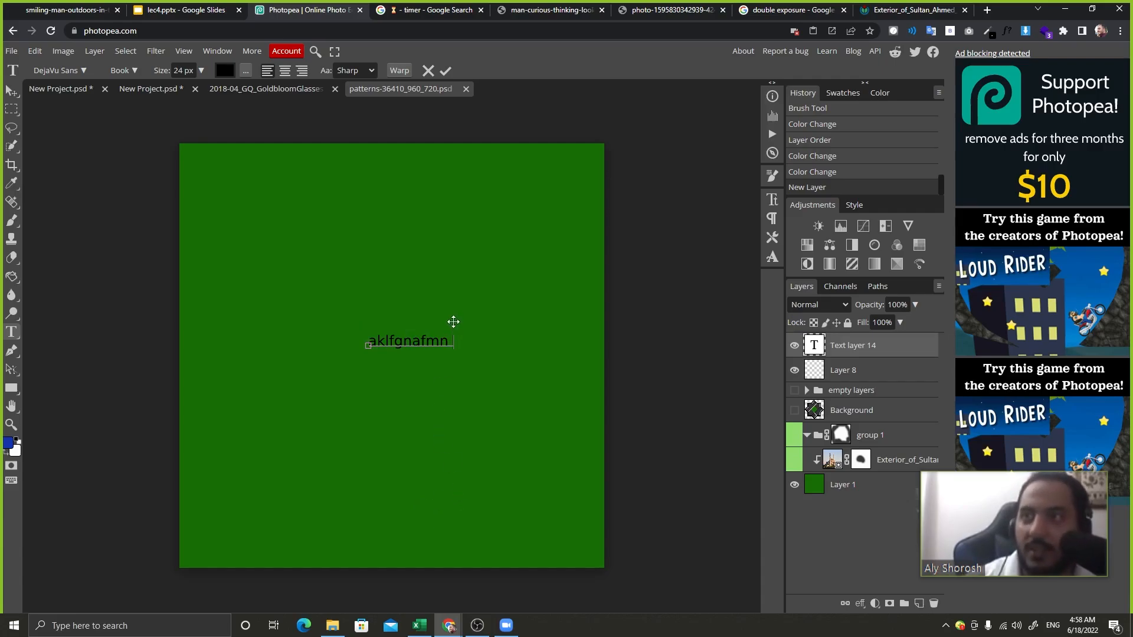
Add the lines "anfsaf", "aiofoiadf" and "fnoiafao" below the first line and commit the text.
{"action": "key", "text": "Return"}
{"action": "type", "text": "anfsaf"}
{"action": "key", "text": "Return"}
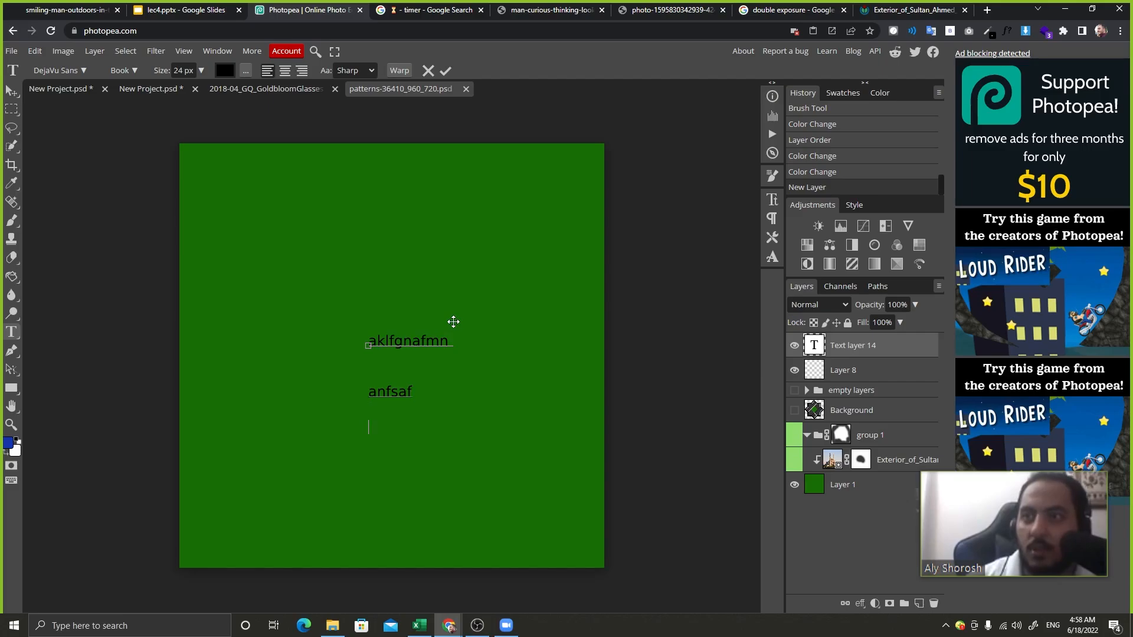
{"action": "type", "text": "aiofoiadf"}
{"action": "key", "text": "Return"}
{"action": "type", "text": "fnoiafao"}
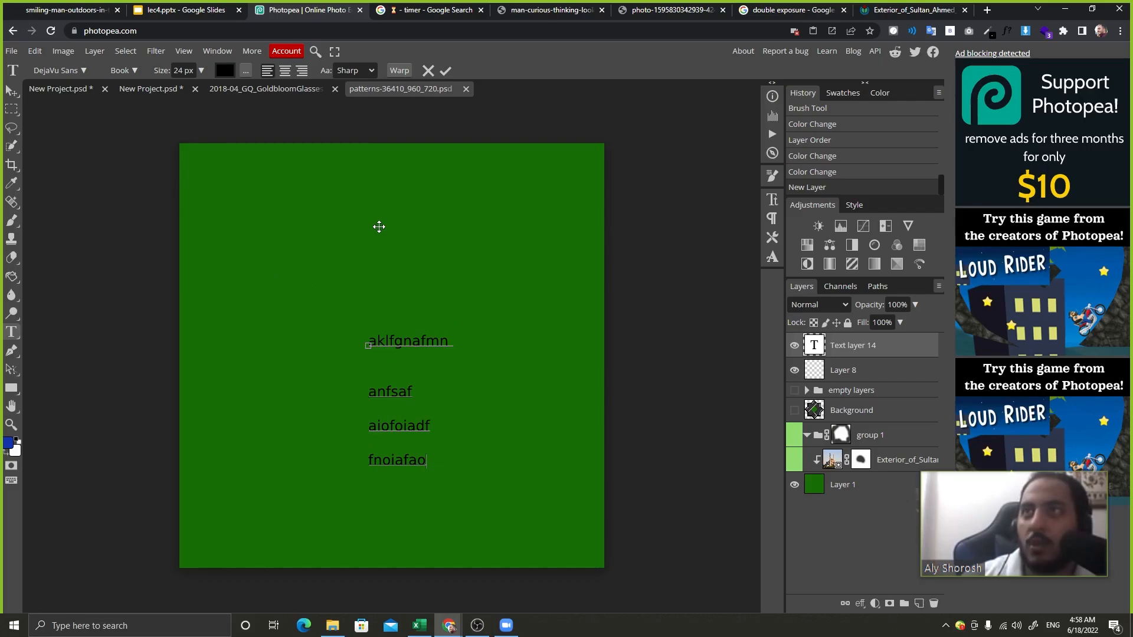
{"action": "left_click", "coordinate": [447, 69]}
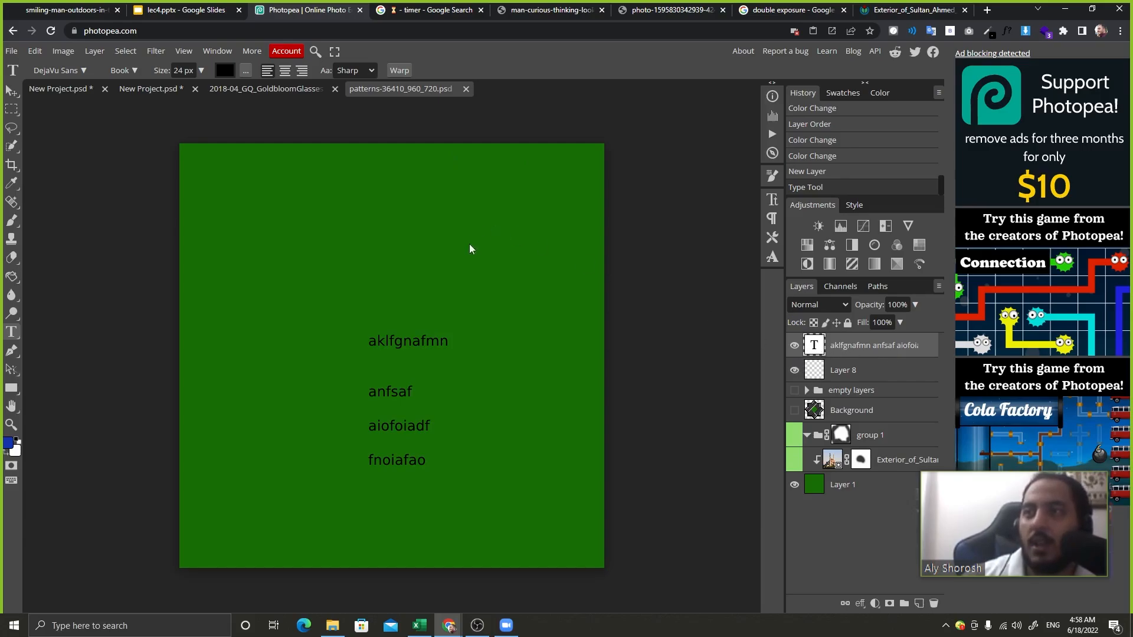
Load and clear a selection of the text layer's pixels, and move the text toward the lower right of the canvas.
{"action": "left_click", "coordinate": [813, 348], "text": "ctrl"}
{"action": "key", "text": "ctrl+d"}
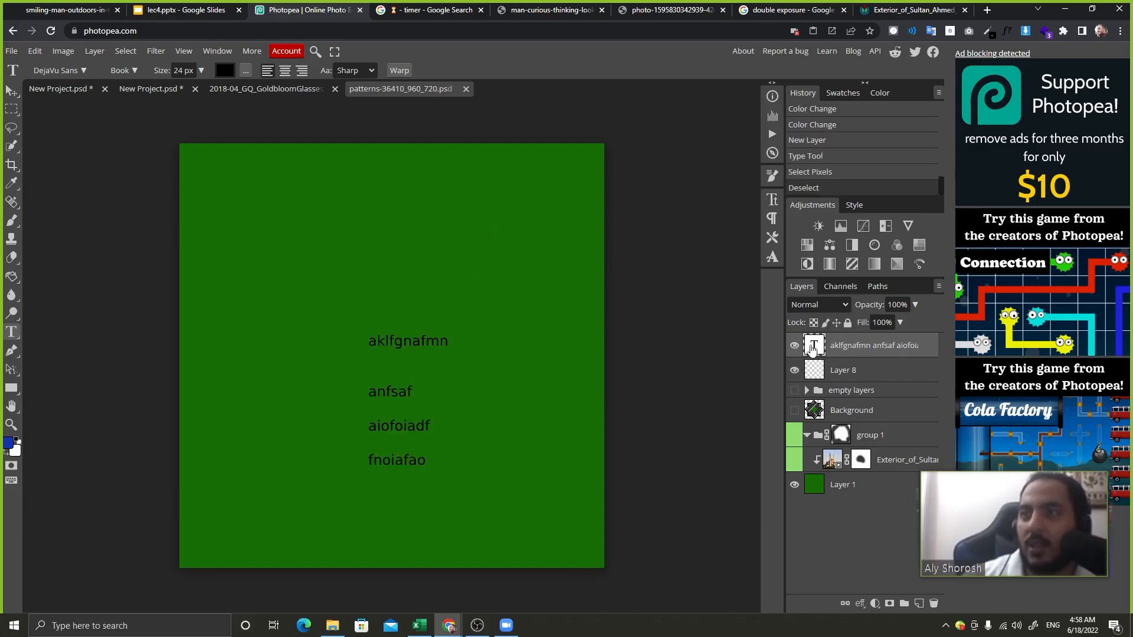
{"action": "key", "text": "v"}
{"action": "left_click_drag", "start_coordinate": [299, 292], "coordinate": [405, 310]}
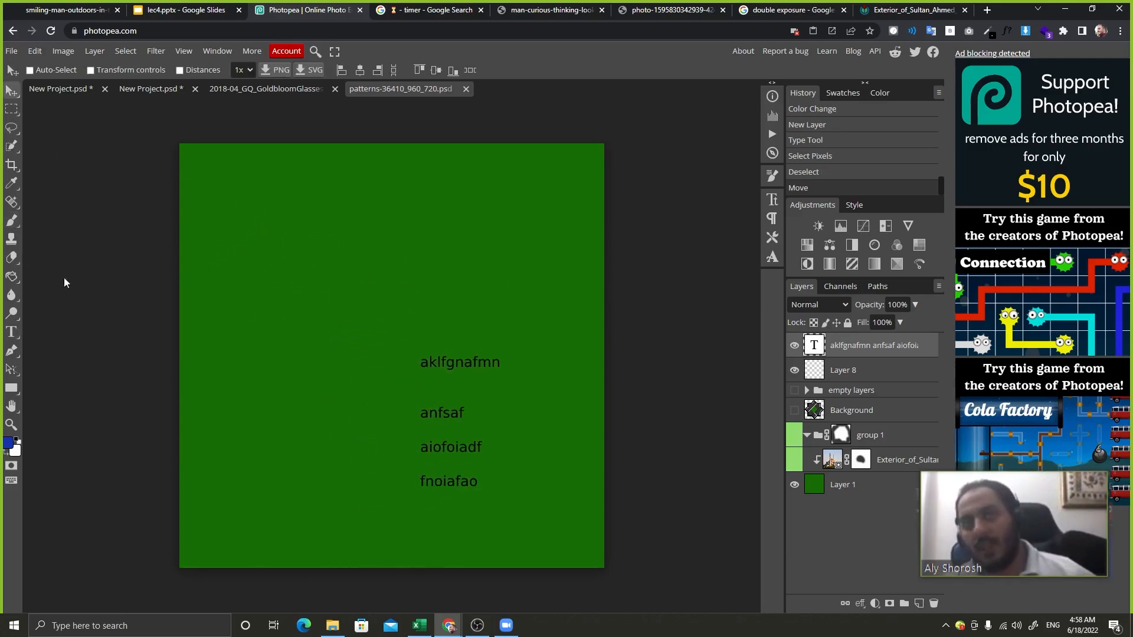
Try to paint on the text layer with the Brush tool and accept rasterizing the layer.
{"action": "left_click", "coordinate": [12, 220]}
{"action": "left_click", "coordinate": [488, 253]}
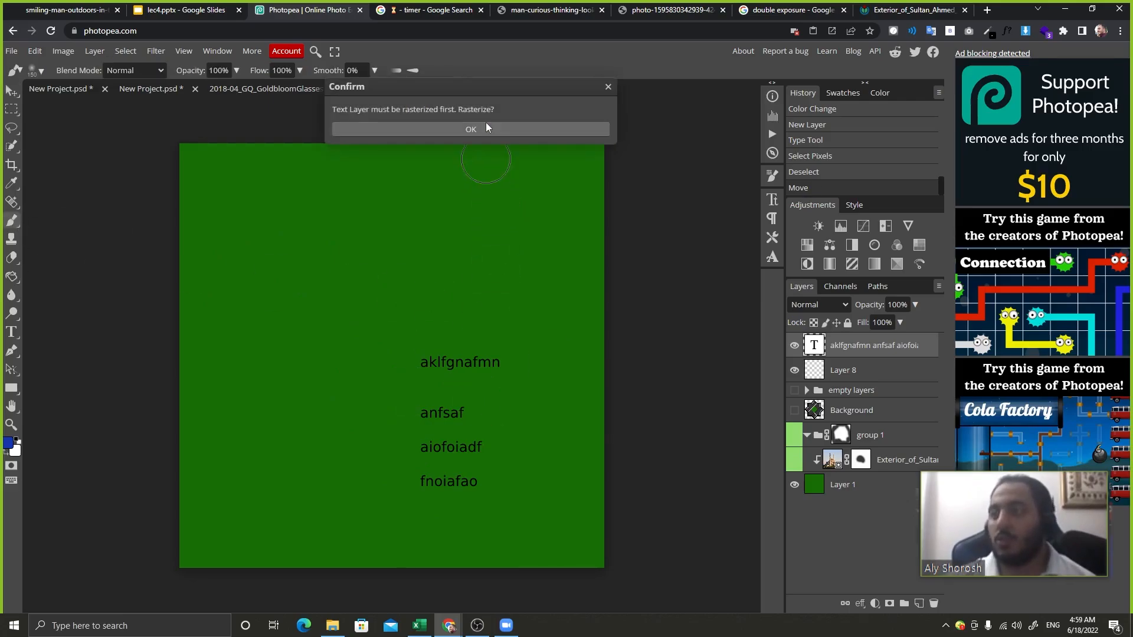
{"action": "left_click", "coordinate": [471, 129]}
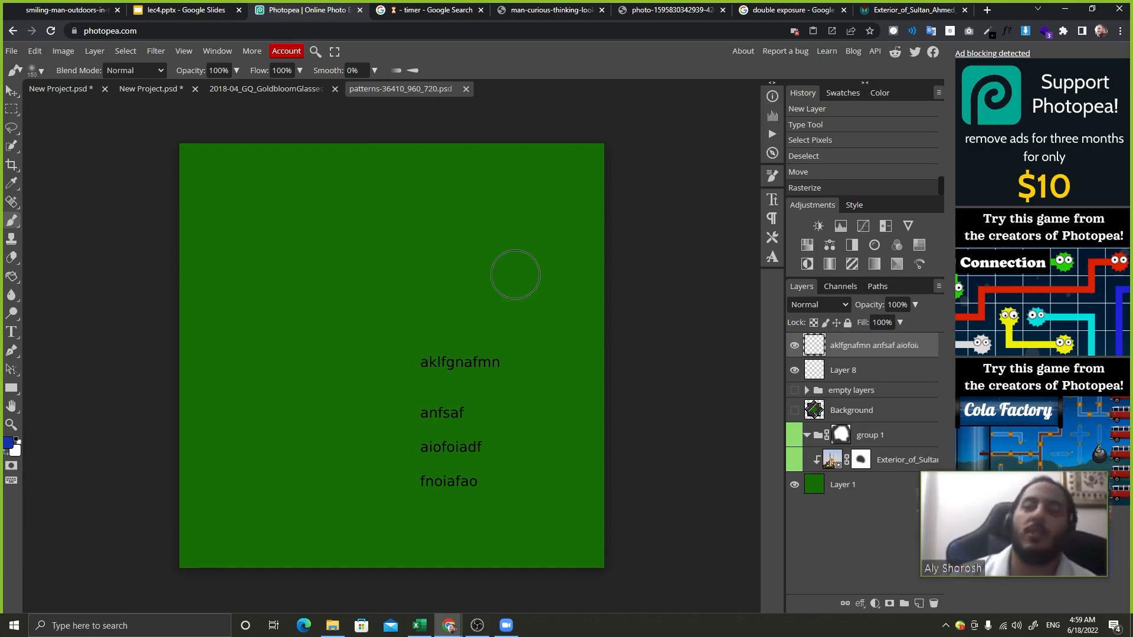
Switch to the lec4 slides in Google Slides and go back to the introductory Text slide 43.
{"action": "left_click", "coordinate": [201, 10]}
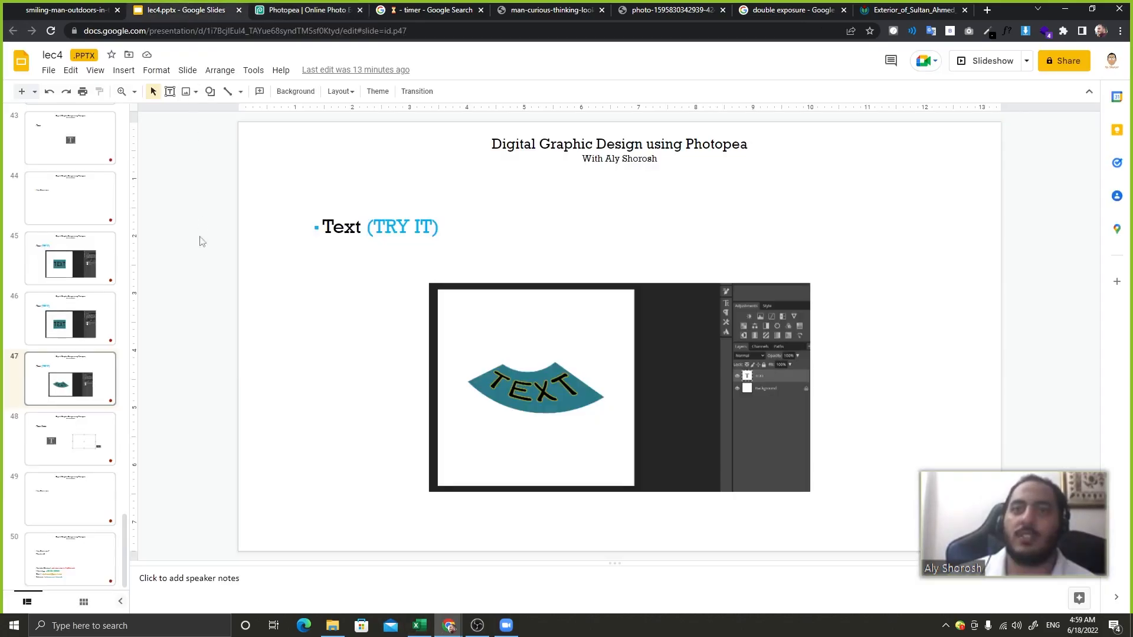
{"action": "key", "text": "Up"}
{"action": "key", "text": "Up"}
{"action": "key", "text": "Up"}
{"action": "key", "text": "Up"}
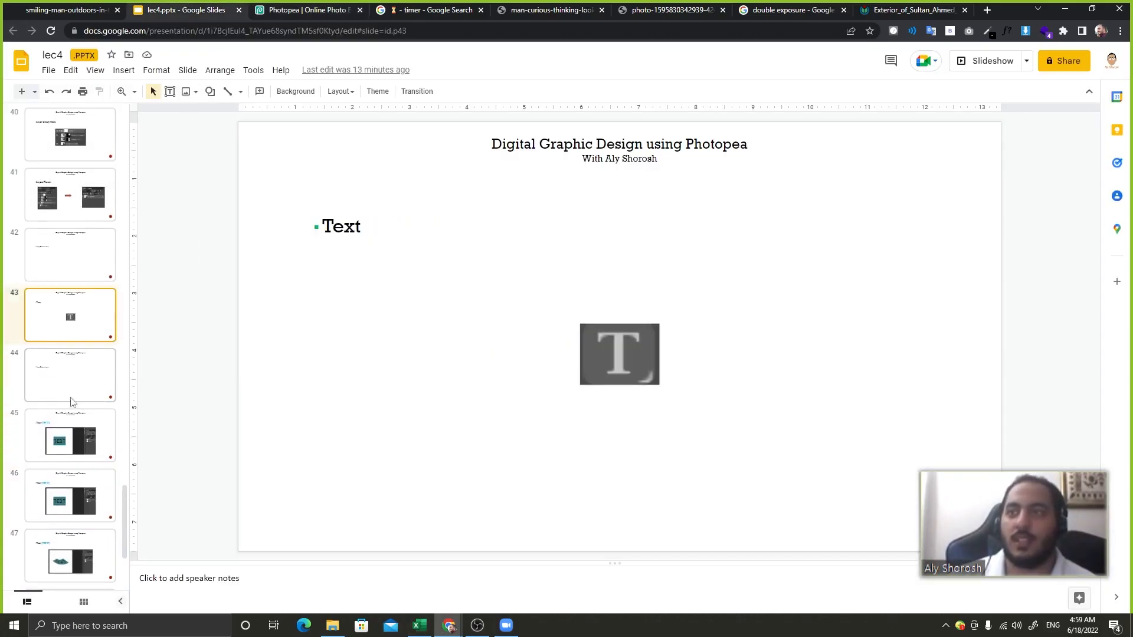